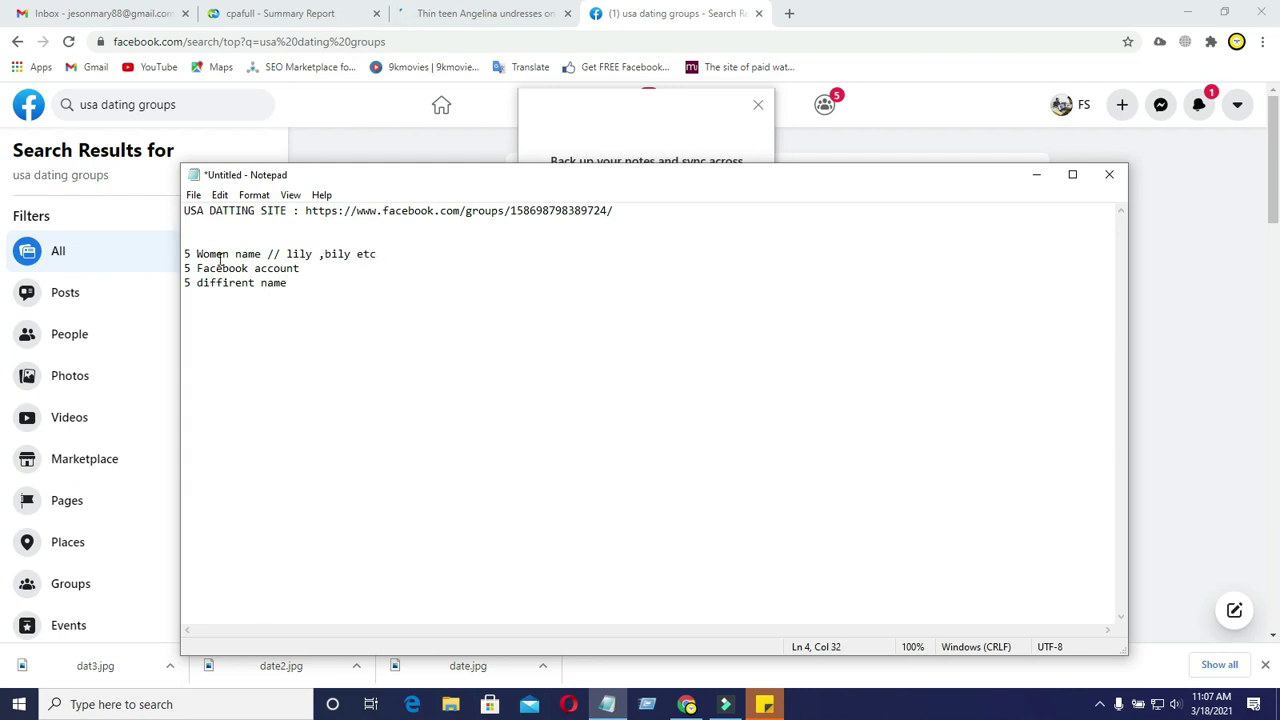
Replace the word "Women" with "Girls" in the first numbered line of the note.
{"action": "left_click_drag", "start_coordinate": [230, 253], "coordinate": [198, 259]}
{"action": "type", "text": "Girls"}
{"action": "left_click_drag", "start_coordinate": [185, 268], "coordinate": [306, 268]}
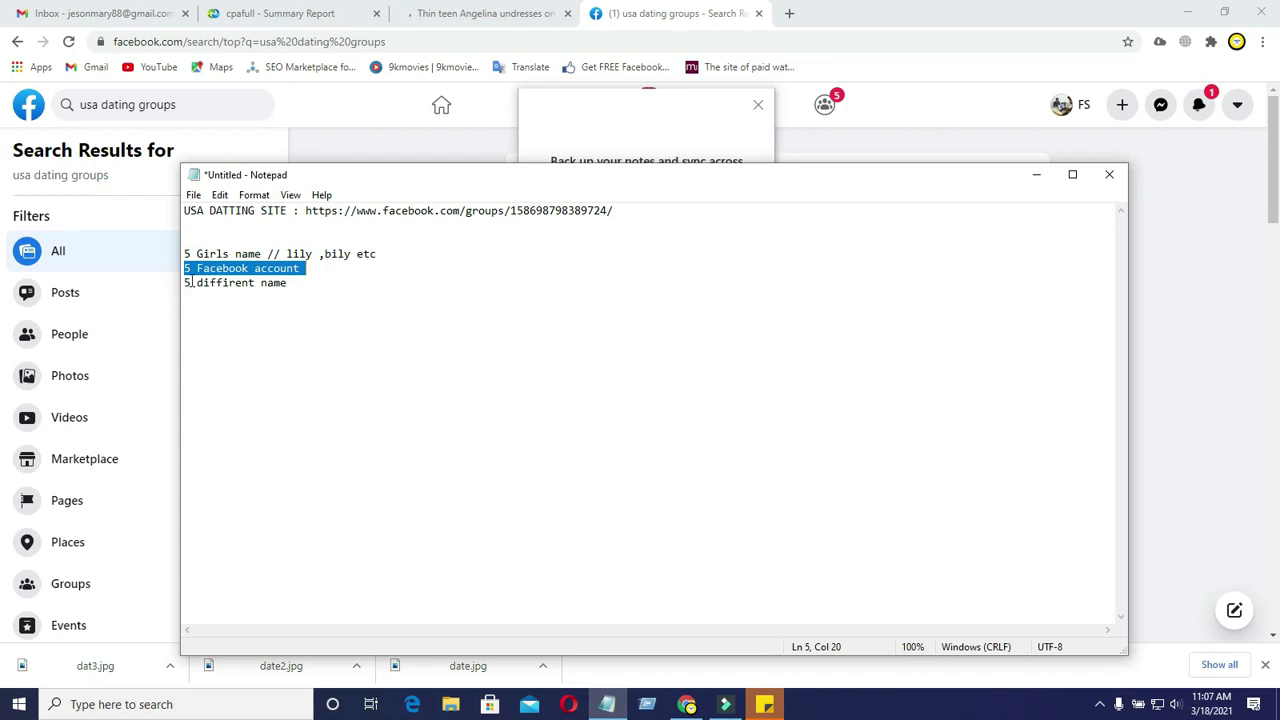
{"action": "left_click", "coordinate": [274, 254]}
{"action": "double_click", "coordinate": [335, 254]}
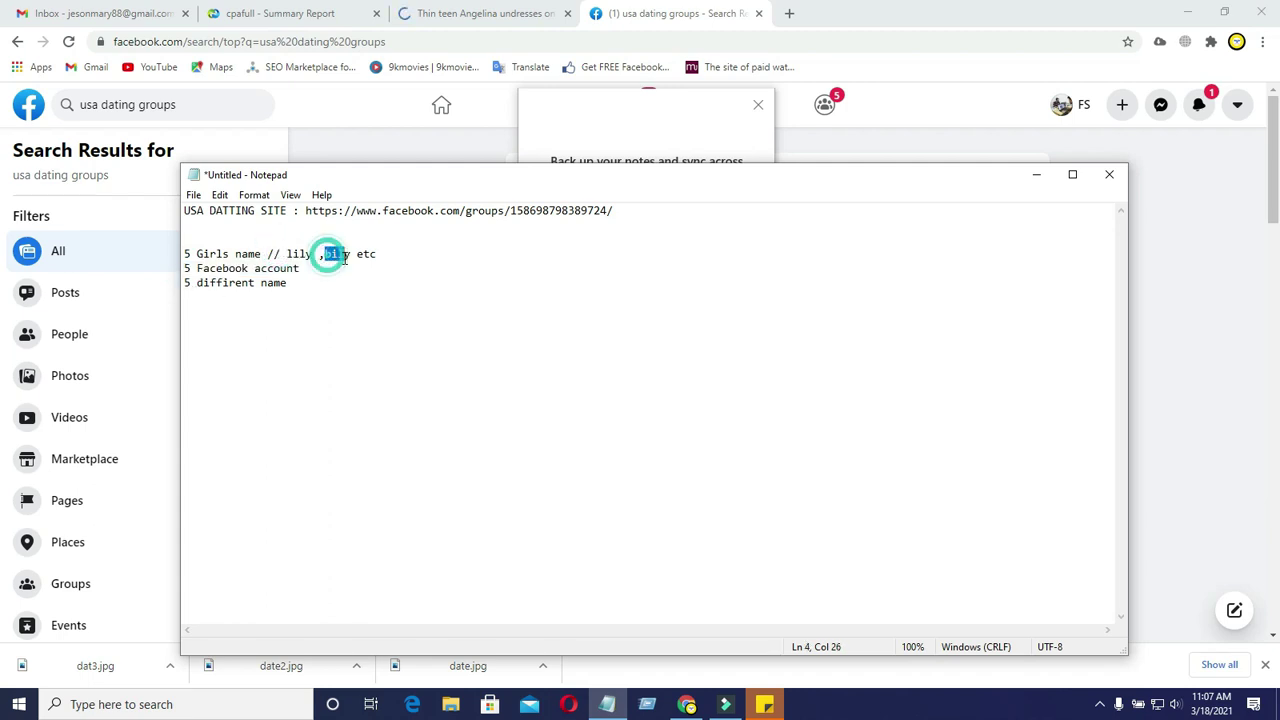
{"action": "left_click", "coordinate": [311, 291]}
{"action": "left_click_drag", "start_coordinate": [185, 254], "coordinate": [314, 256]}
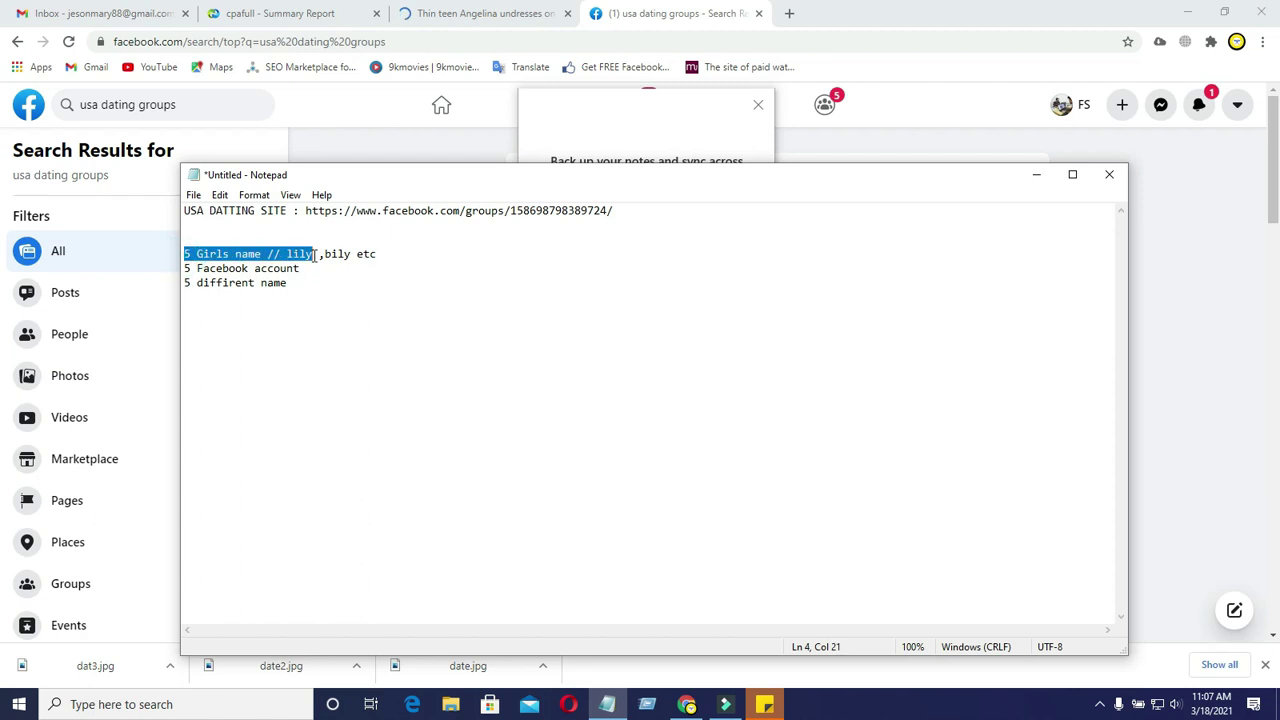
Minimize the text note and close both the Sticky Notes sign-in window and the blank sticky note.
{"action": "left_click", "coordinate": [1032, 178]}
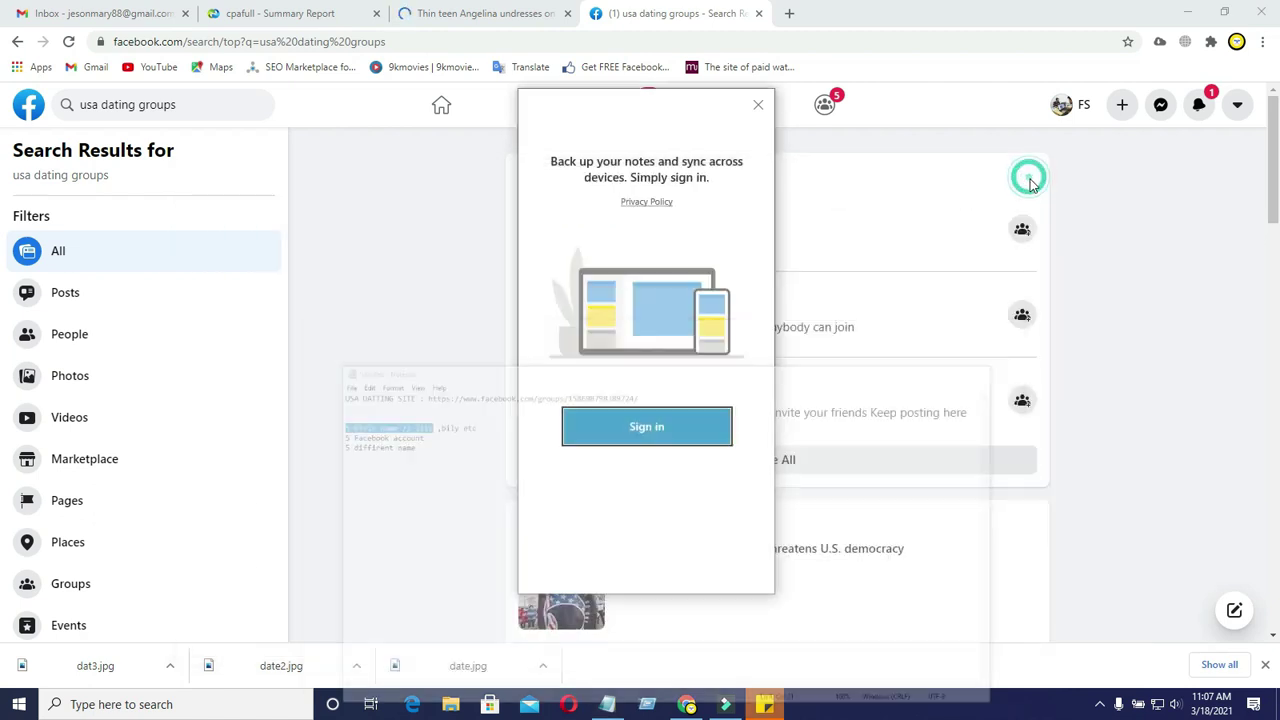
{"action": "left_click", "coordinate": [757, 106]}
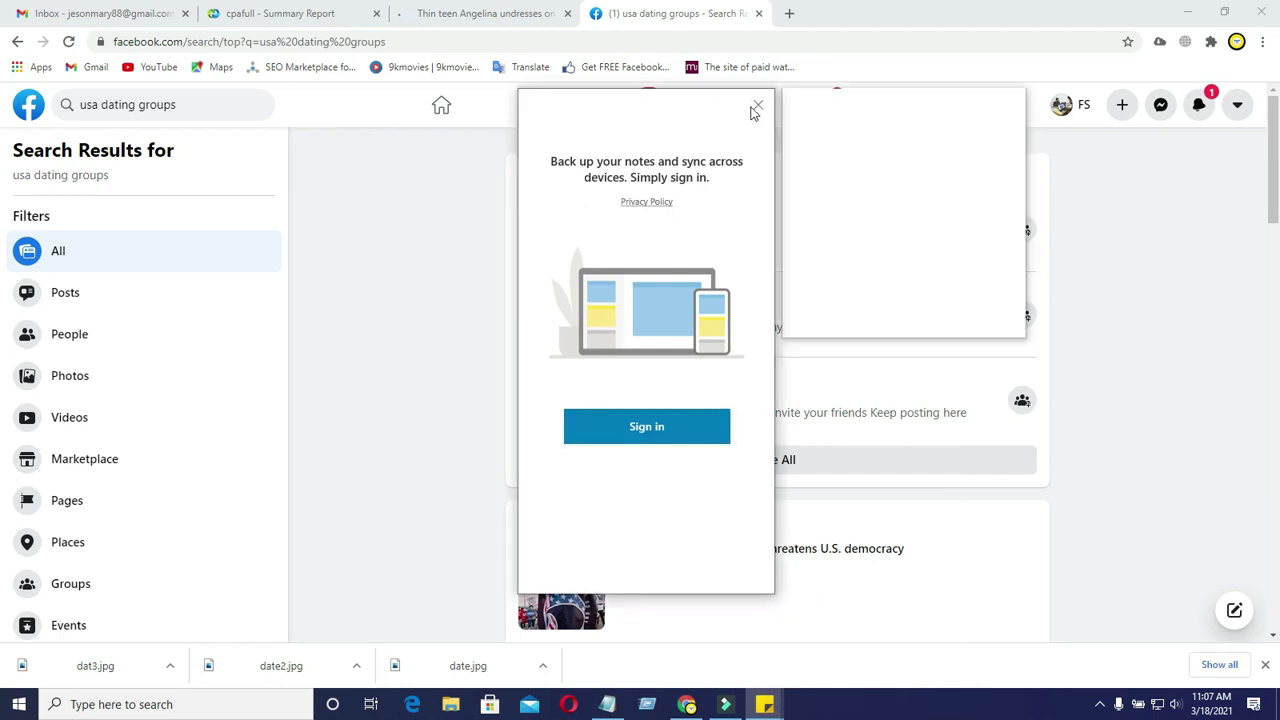
{"action": "left_click", "coordinate": [759, 106]}
{"action": "left_click", "coordinate": [1012, 102]}
{"action": "left_click", "coordinate": [1060, 184]}
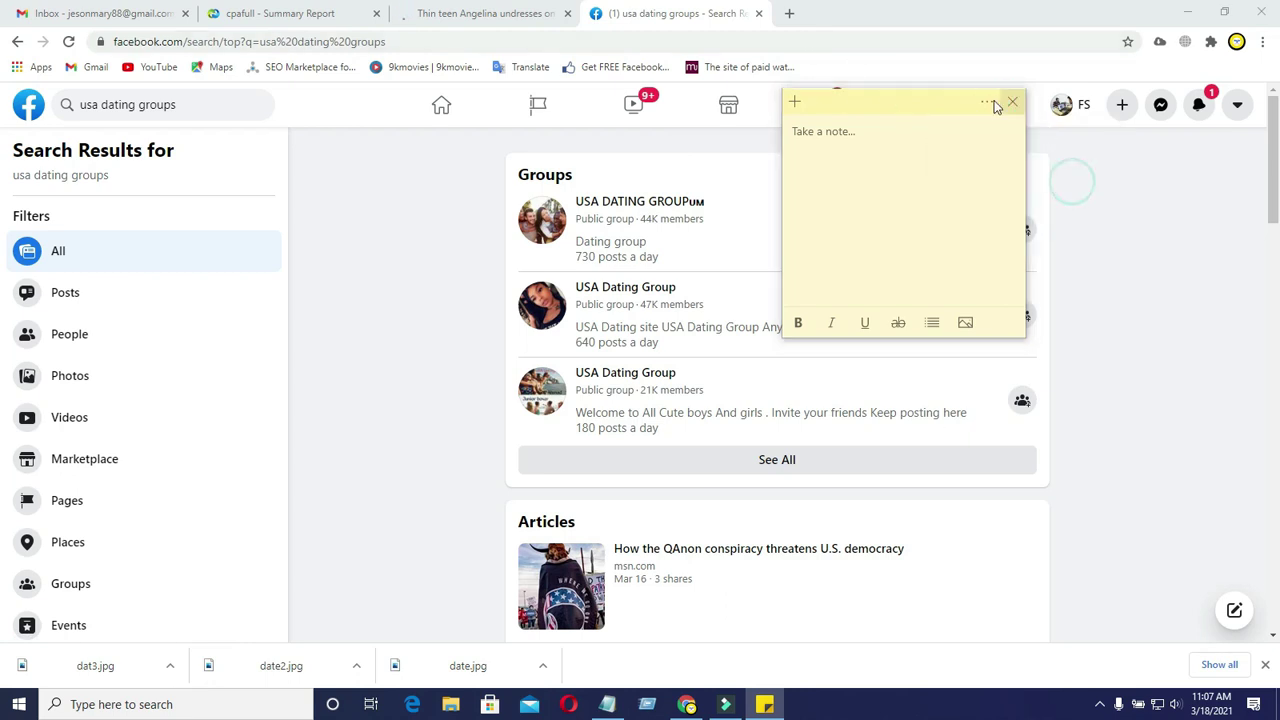
{"action": "left_click", "coordinate": [1017, 103]}
{"action": "left_click", "coordinate": [789, 13]}
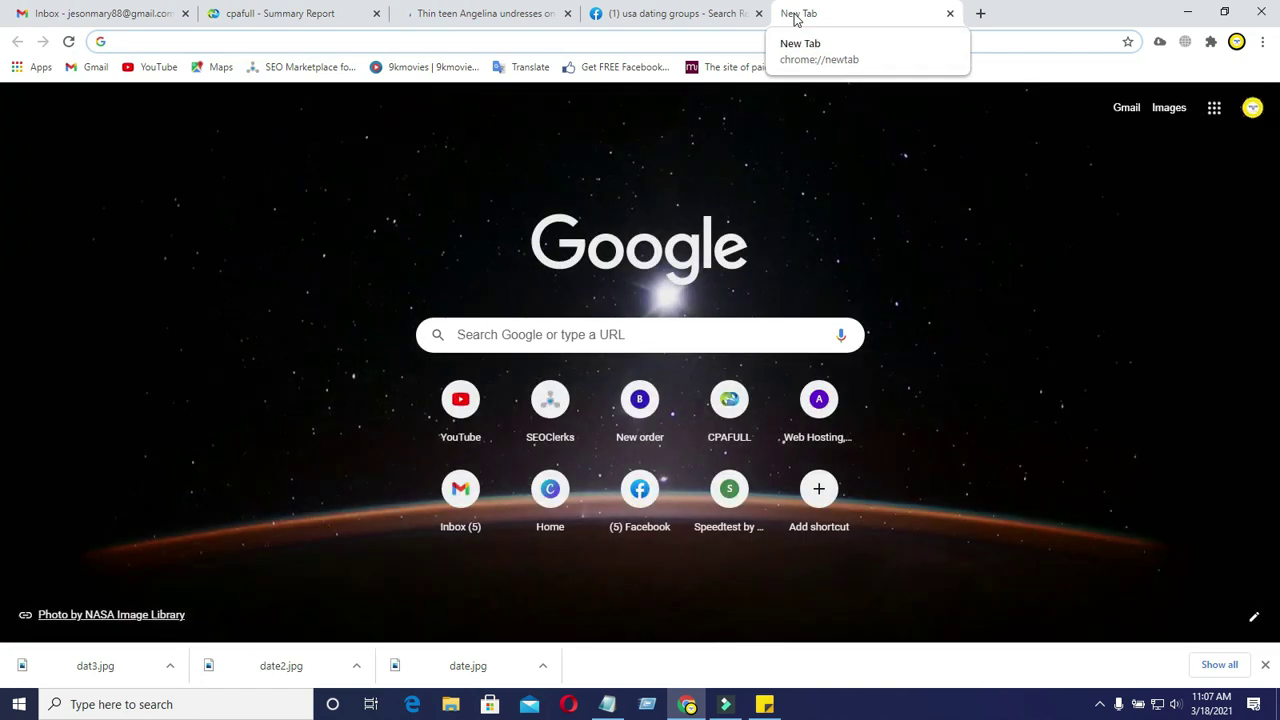
{"action": "type", "text": "doc"}
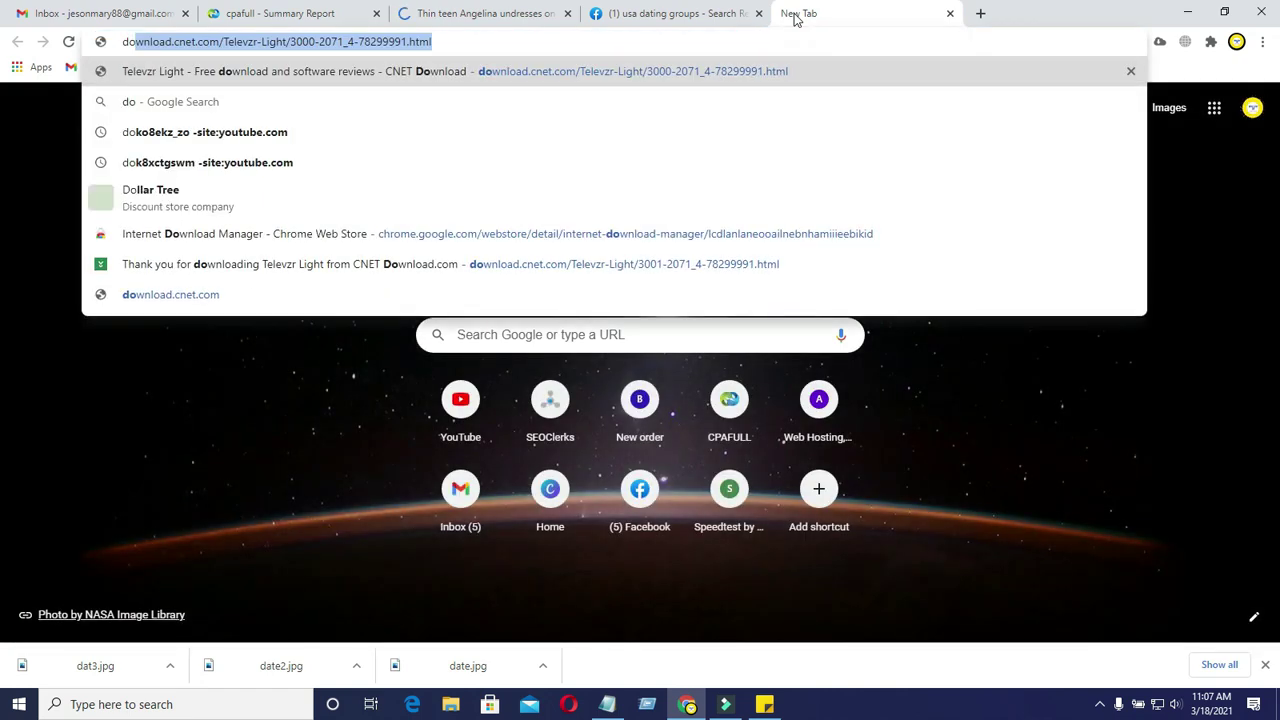
{"action": "key", "text": "BackSpace"}
{"action": "key", "text": "BackSpace"}
{"action": "key", "text": "BackSpace"}
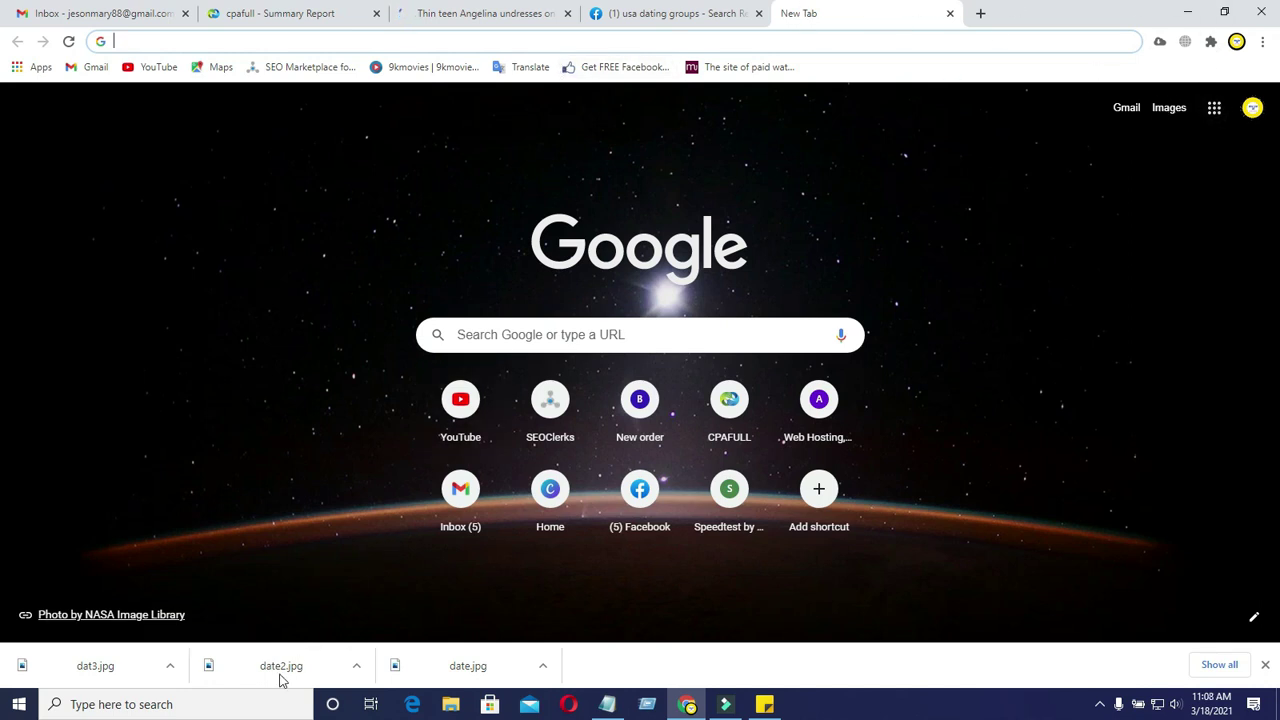
Search the computer for Microsoft Office Excel 2007 and open it with a blank workbook.
{"action": "left_click", "coordinate": [226, 705]}
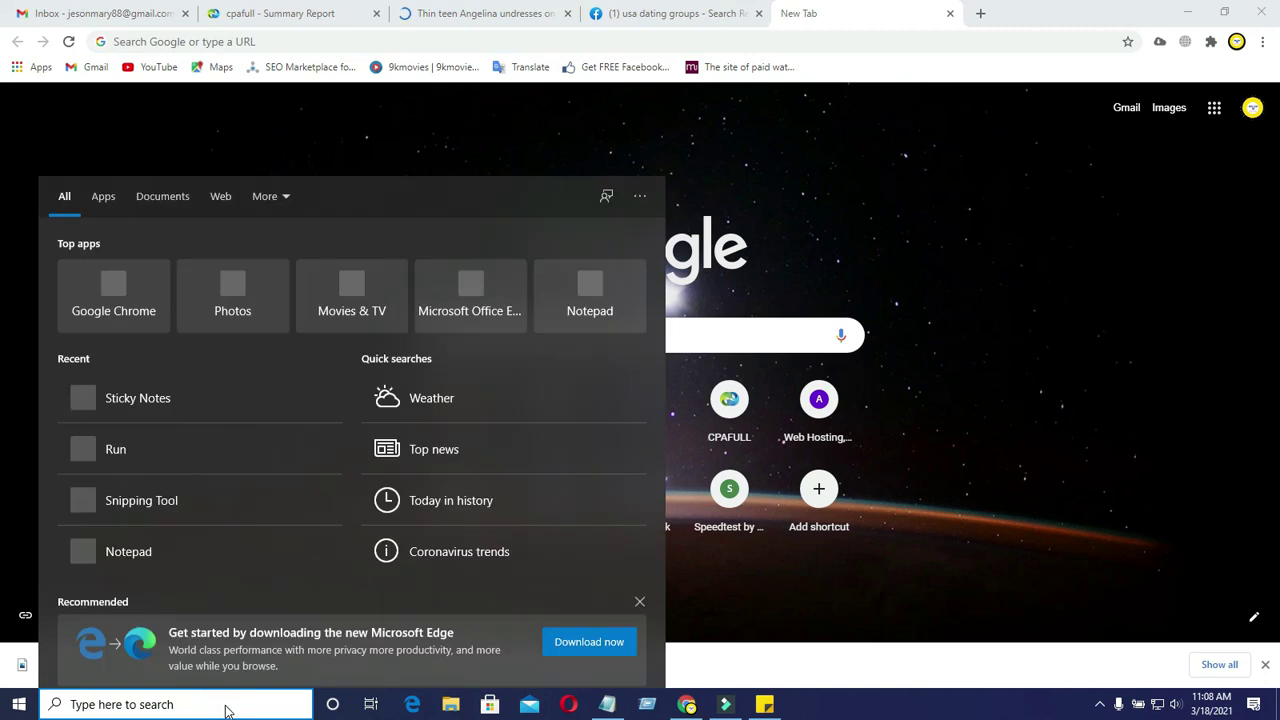
{"action": "type", "text": "Ms"}
{"action": "key", "text": "BackSpace"}
{"action": "key", "text": "BackSpace"}
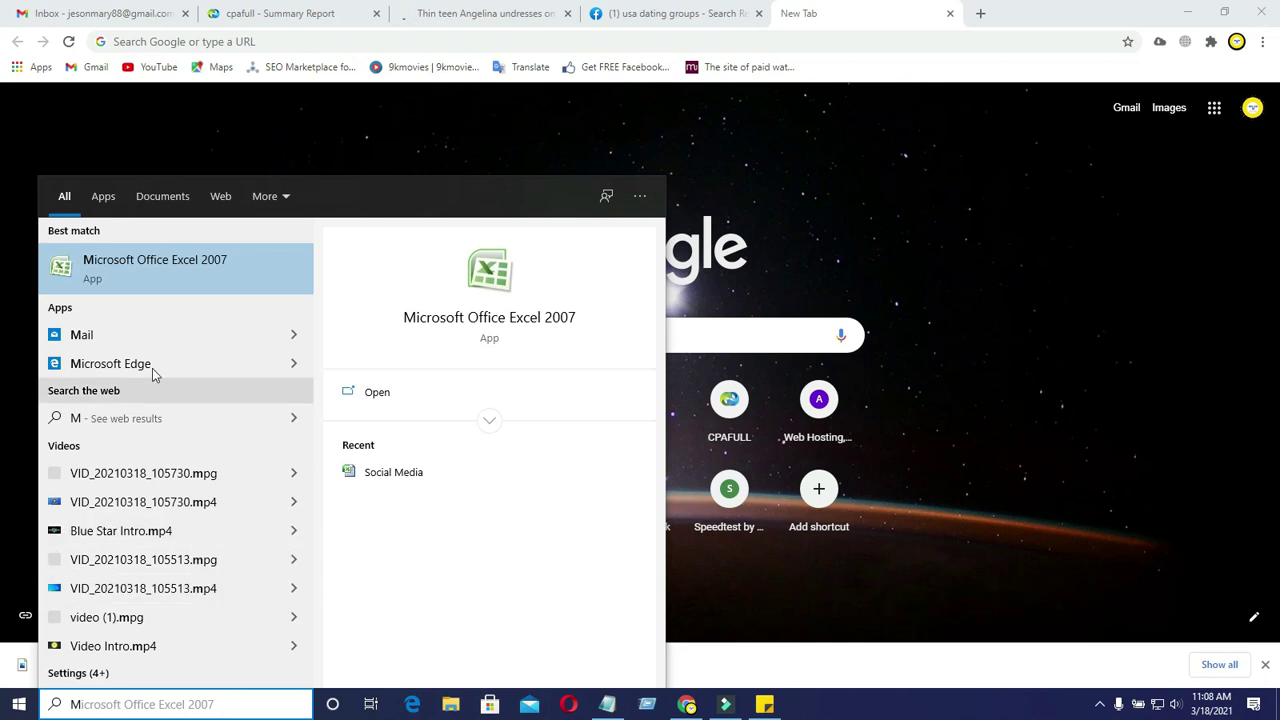
{"action": "left_click", "coordinate": [680, 445]}
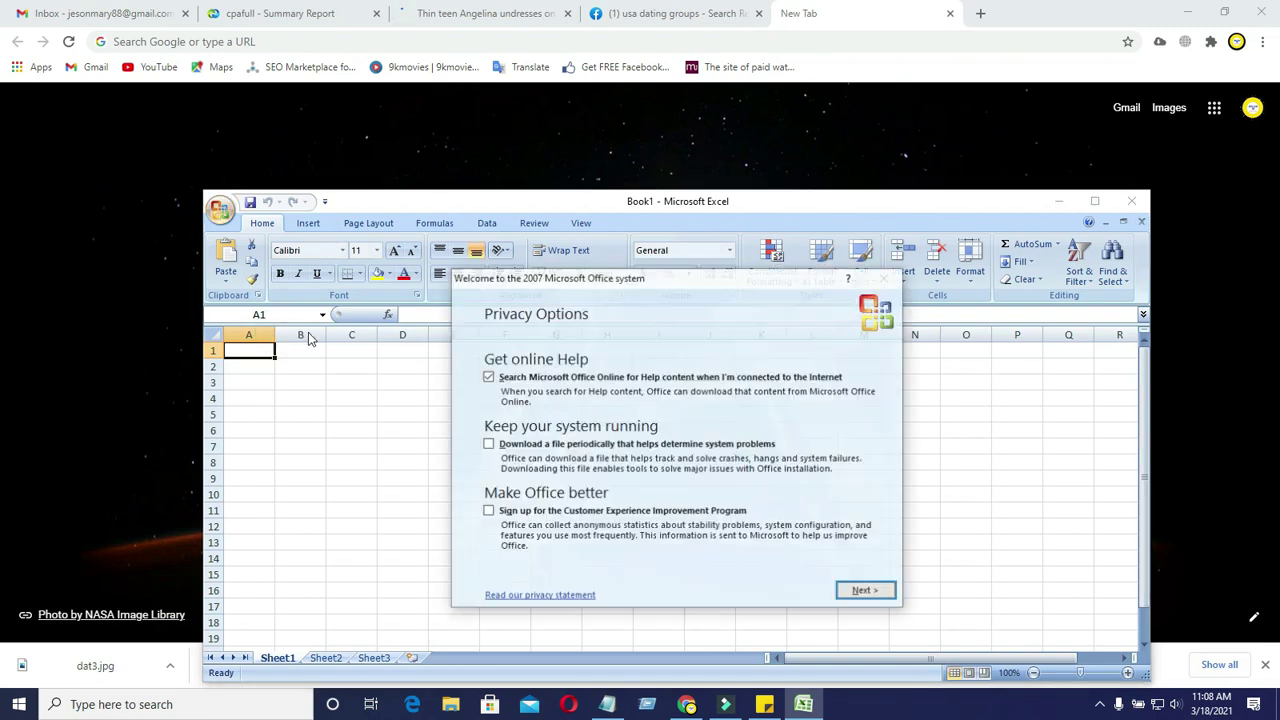
Complete the Office welcome setup with the default privacy options and "I don't want to use Microsoft Update".
{"action": "left_click", "coordinate": [864, 591]}
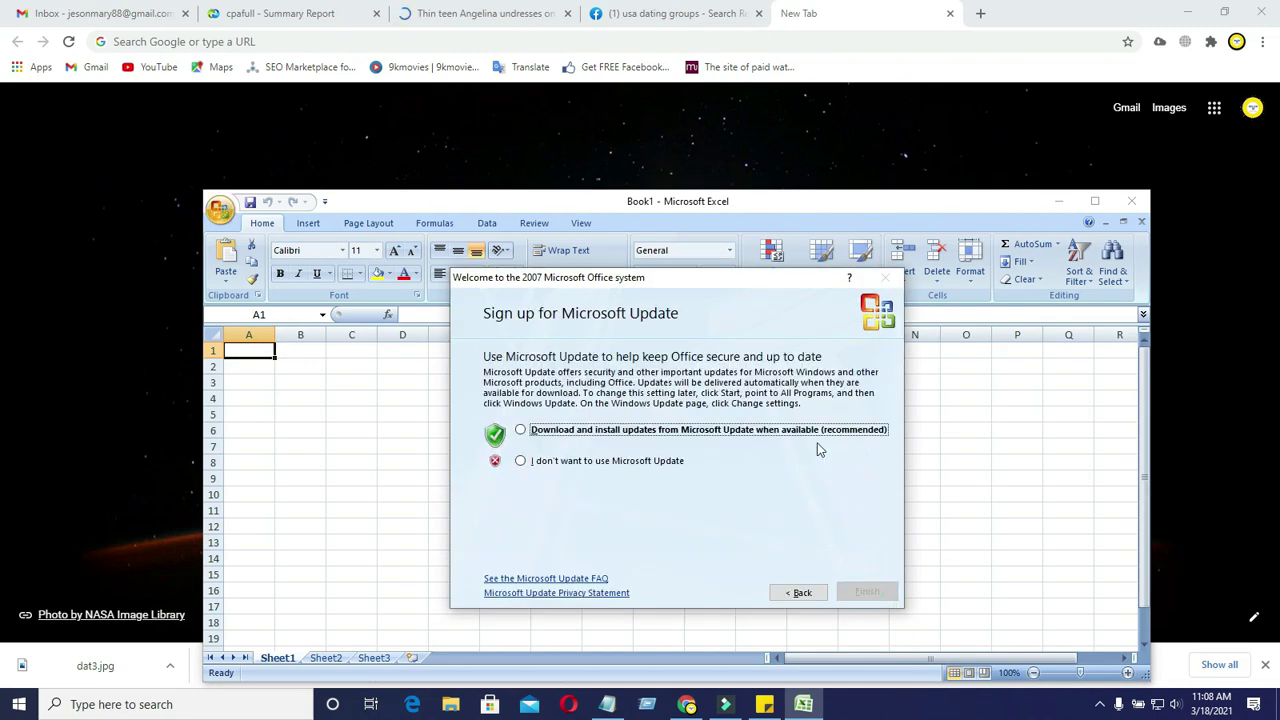
{"action": "left_click", "coordinate": [609, 460]}
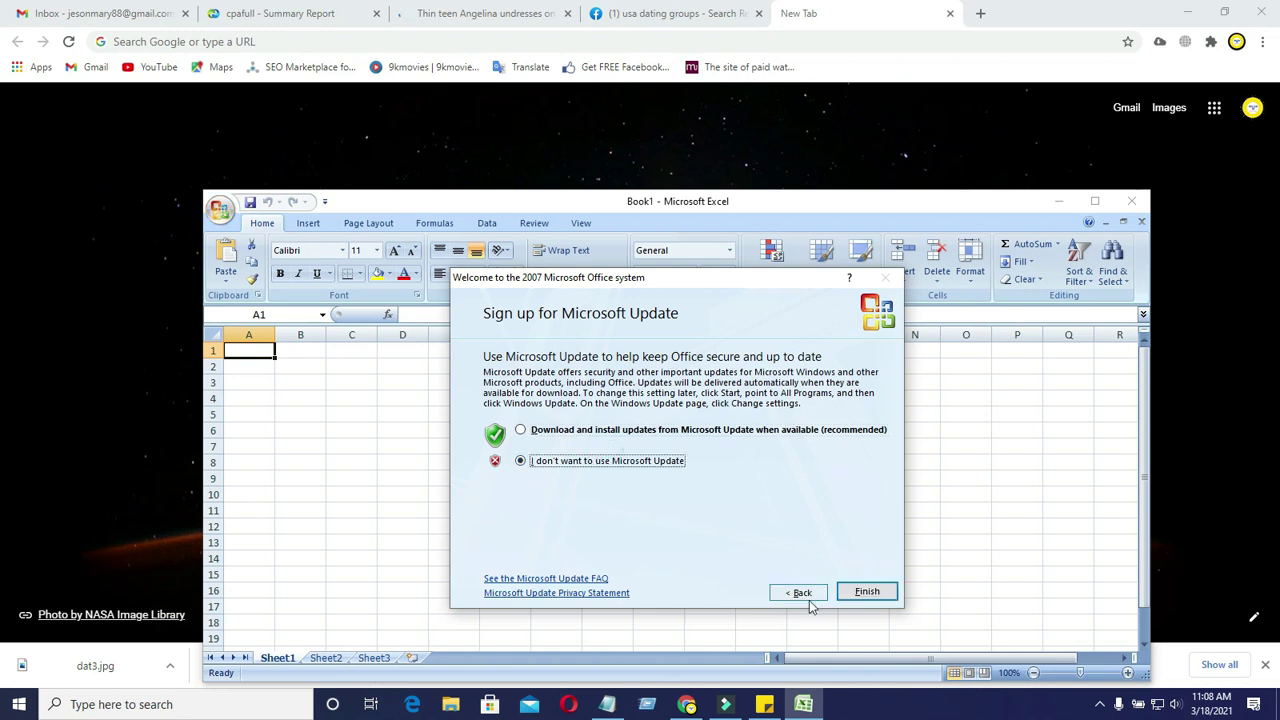
{"action": "left_click", "coordinate": [867, 592]}
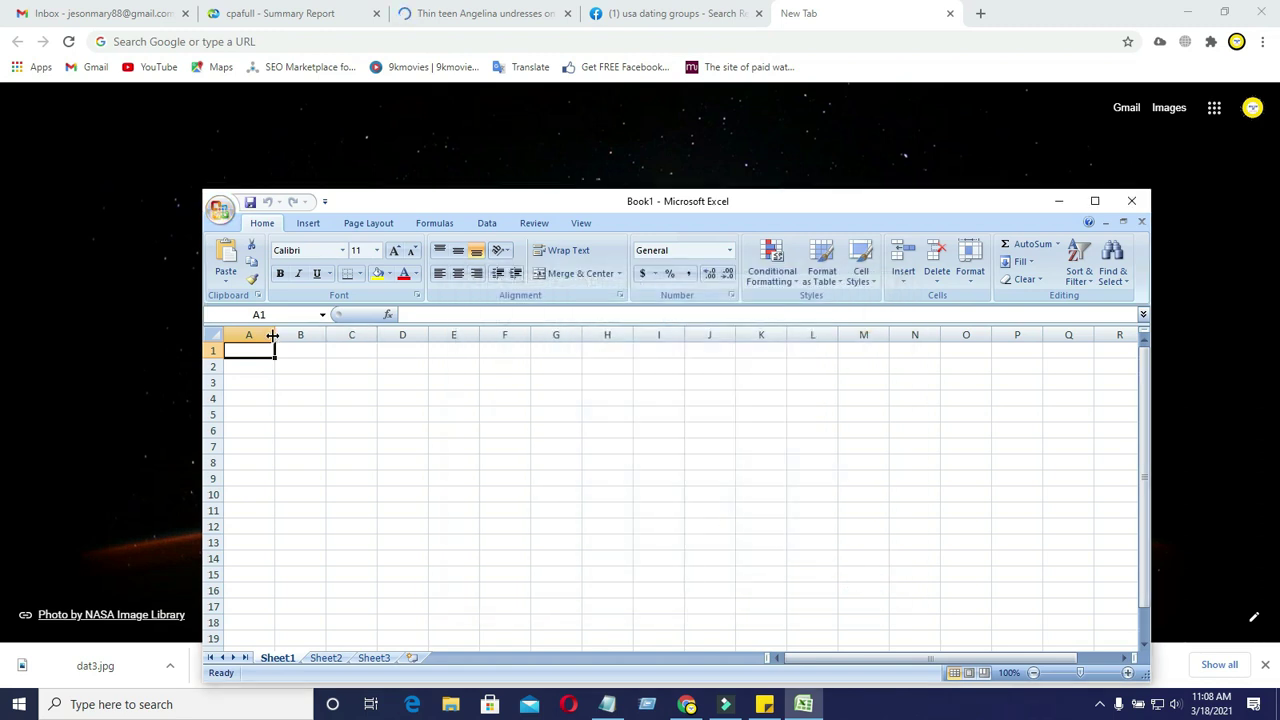
Widen columns A, B and C of Sheet1 to make room for long entries.
{"action": "left_click_drag", "start_coordinate": [275, 330], "coordinate": [786, 336]}
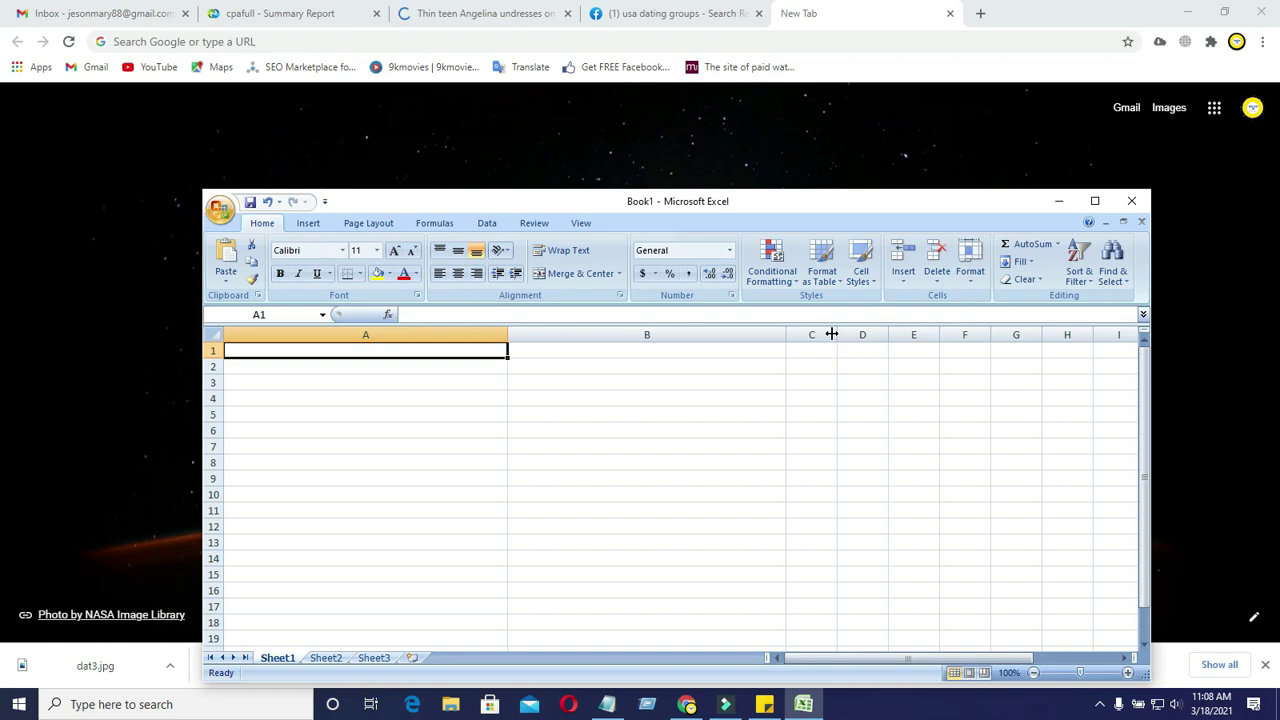
{"action": "left_click_drag", "start_coordinate": [837, 334], "coordinate": [988, 332]}
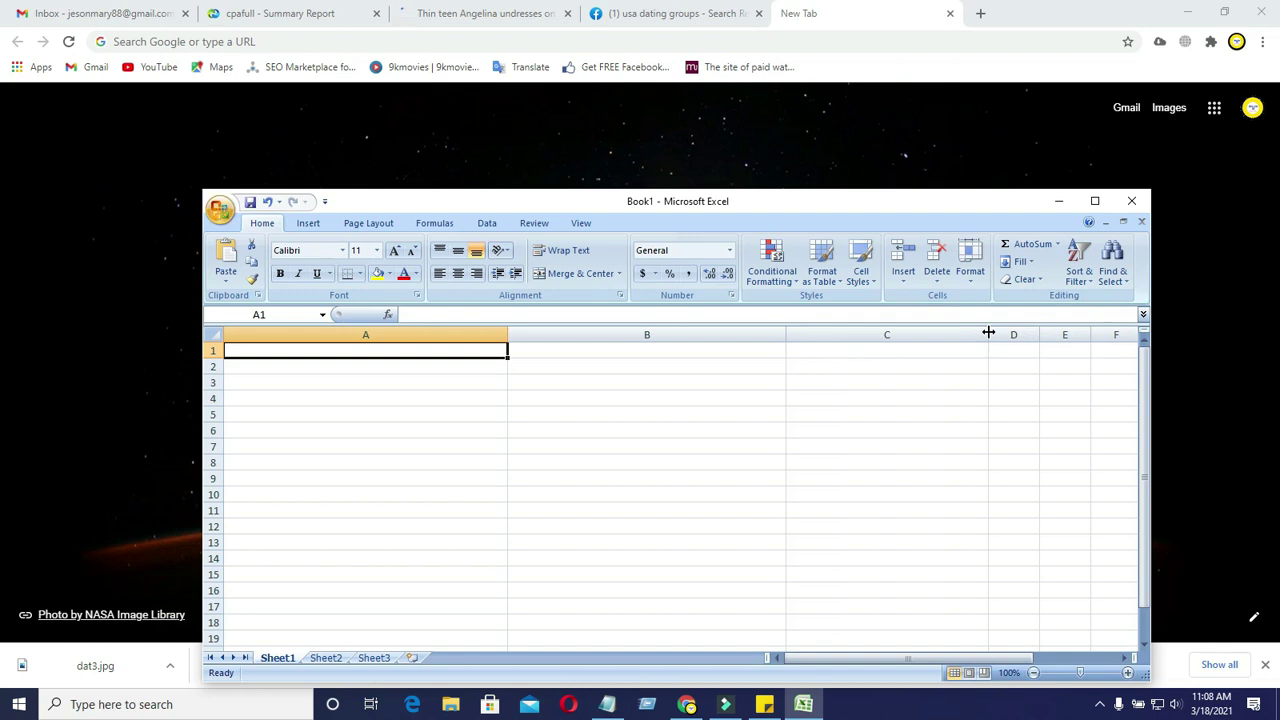
Enter the header "Facebook Account LINK" in cell A1.
{"action": "left_click", "coordinate": [357, 358]}
{"action": "double_click", "coordinate": [348, 350]}
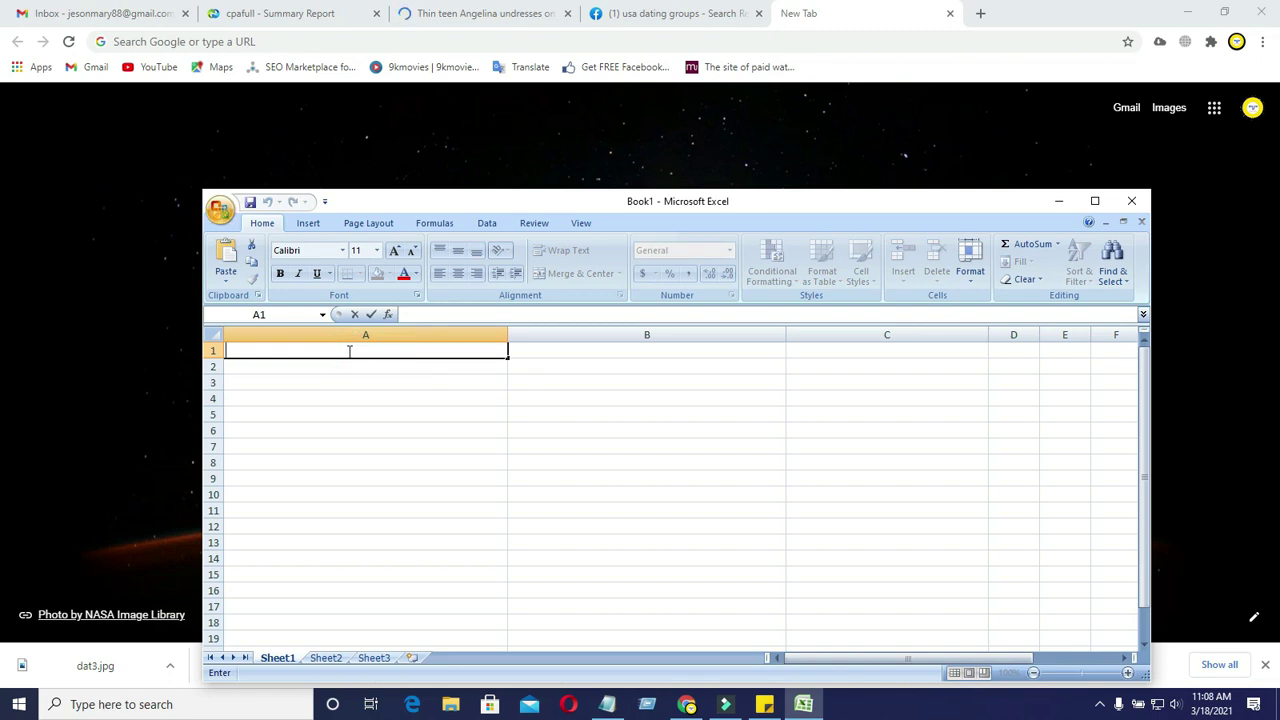
{"action": "type", "text": "Facebook"}
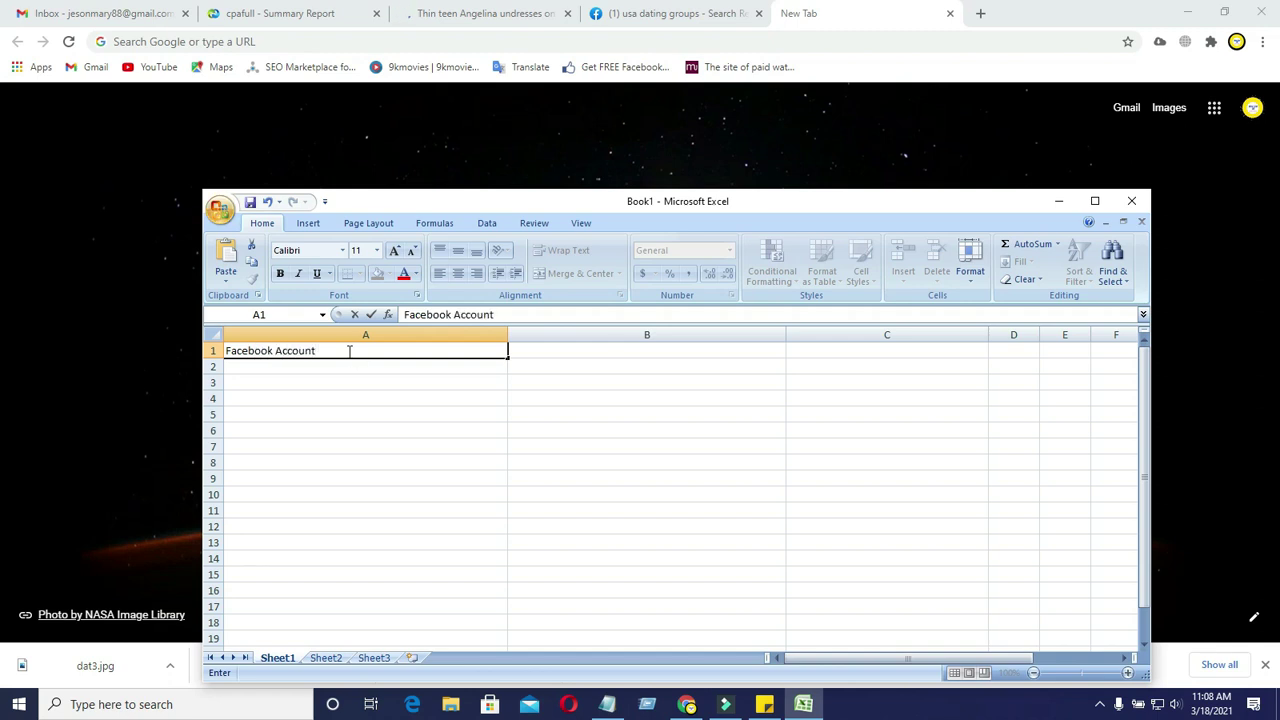
{"action": "type", "text": "Account ink"}
{"action": "key", "text": "BackSpace"}
{"action": "key", "text": "BackSpace"}
{"action": "key", "text": "BackSpace"}
{"action": "type", "text": "LINK"}
{"action": "left_click", "coordinate": [602, 347]}
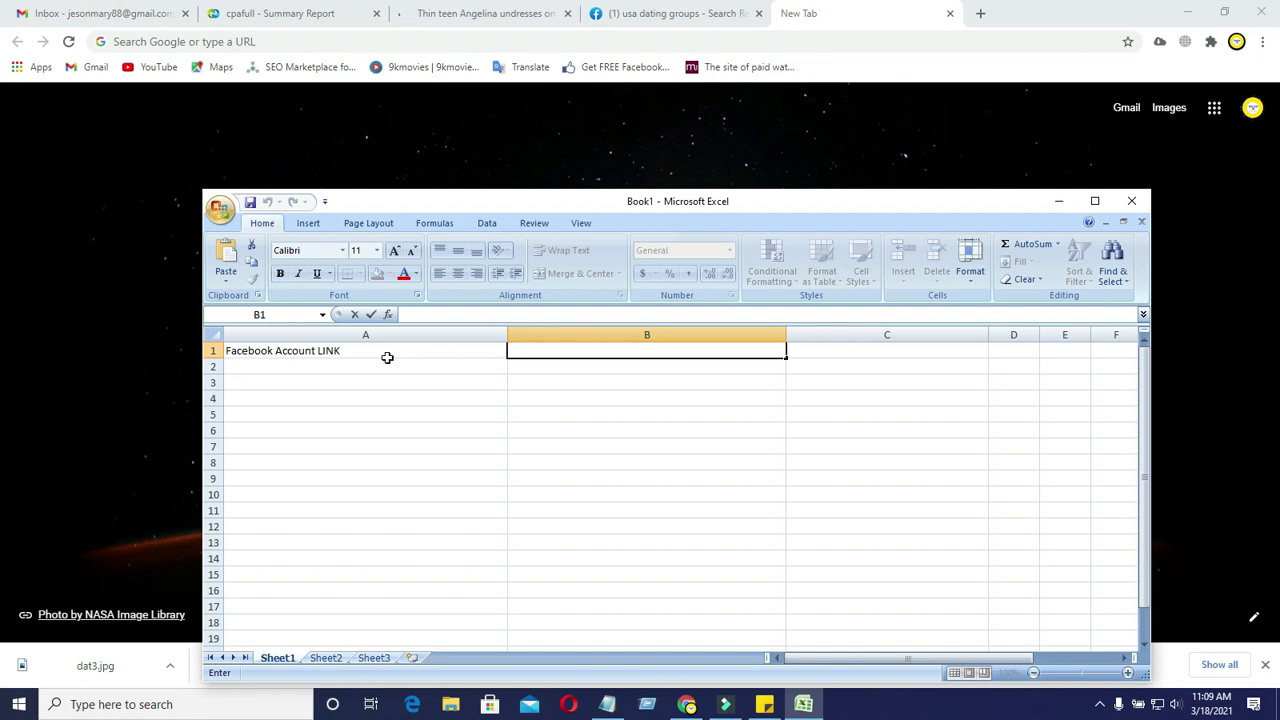
Change the header in A1 to "Facebook Account Name" and enter "Group link" in B1.
{"action": "double_click", "coordinate": [342, 350]}
{"action": "key", "text": "BackSpace"}
{"action": "key", "text": "BackSpace"}
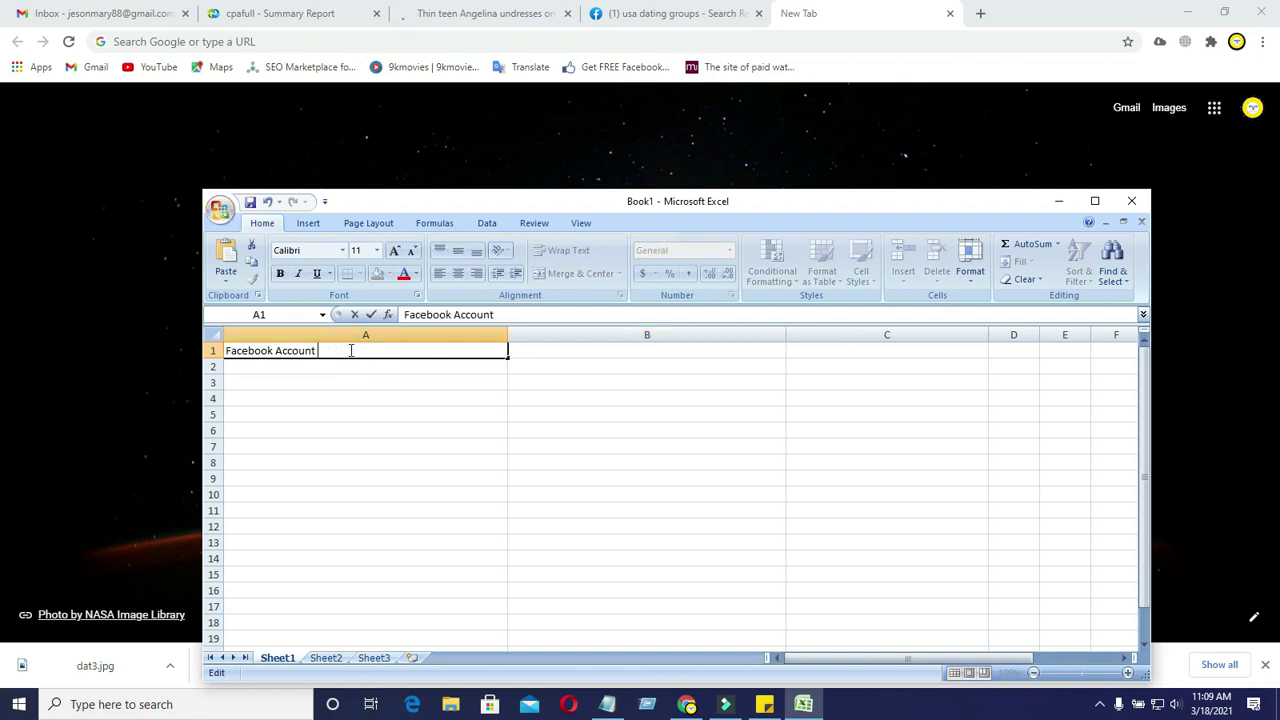
{"action": "type", "text": "Name"}
{"action": "left_click", "coordinate": [551, 352]}
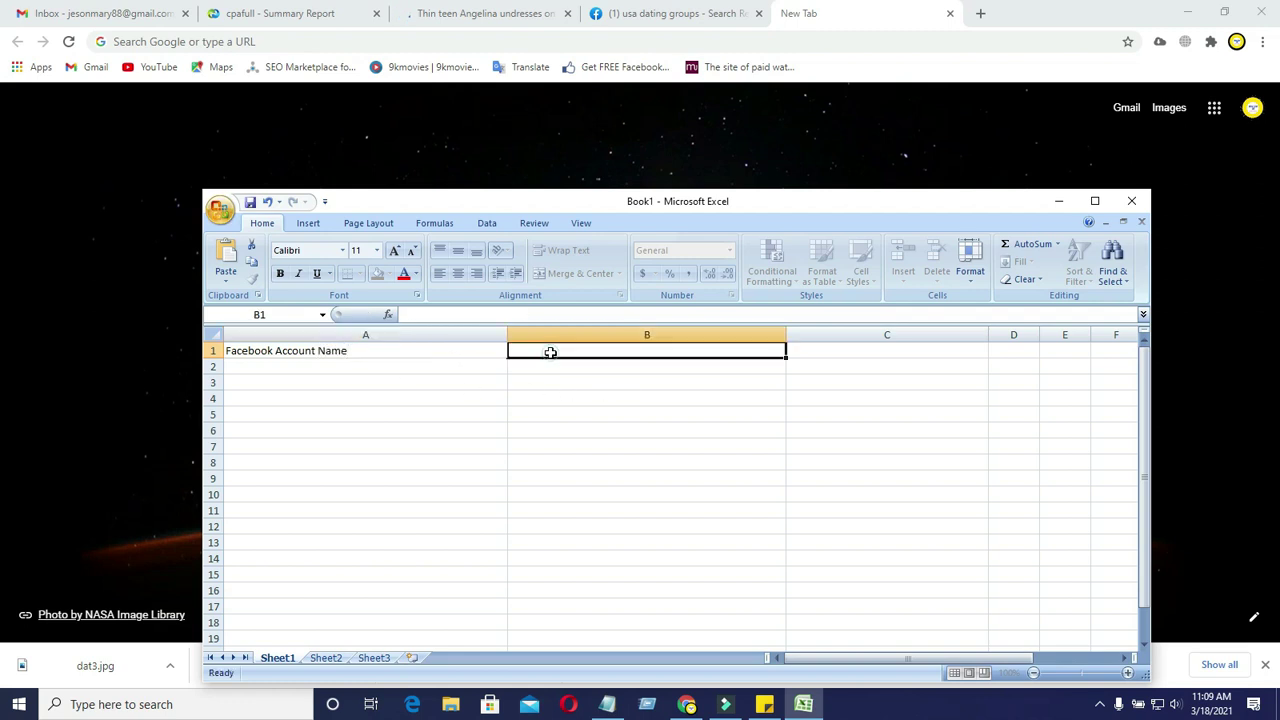
{"action": "type", "text": "H"}
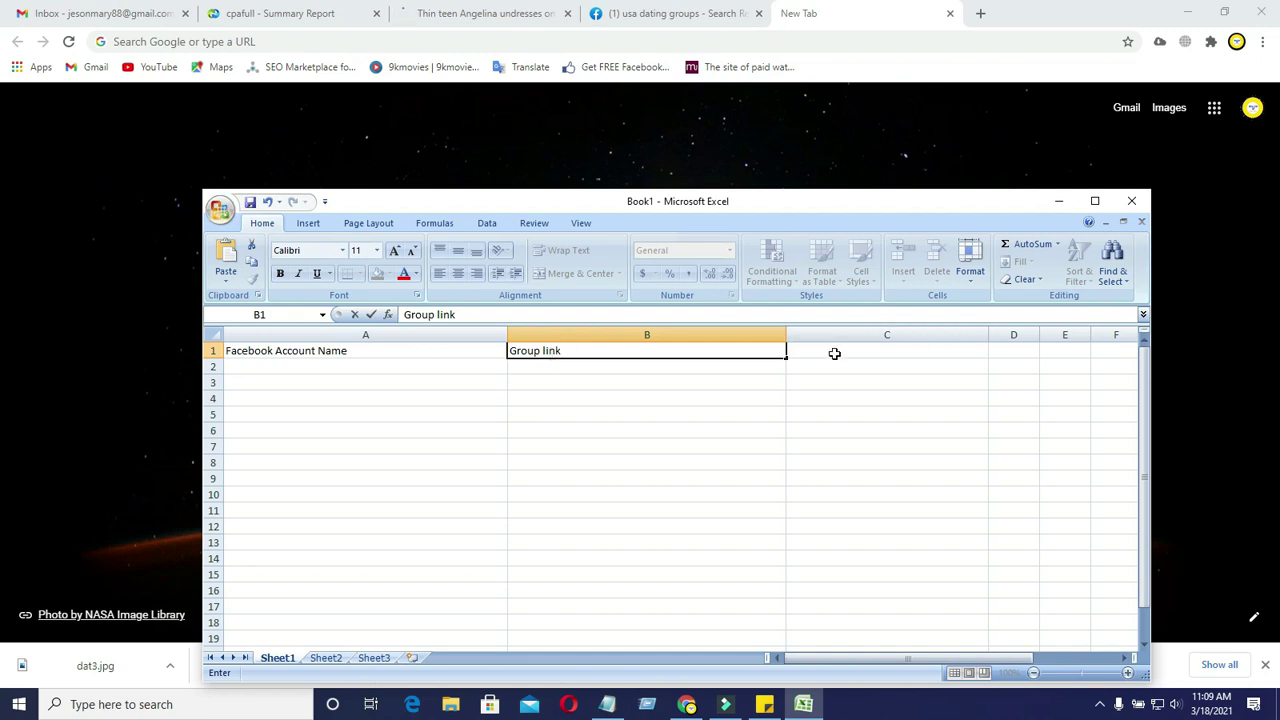
Make the header texts in cells A1 and B1 bold.
{"action": "left_click", "coordinate": [403, 354]}
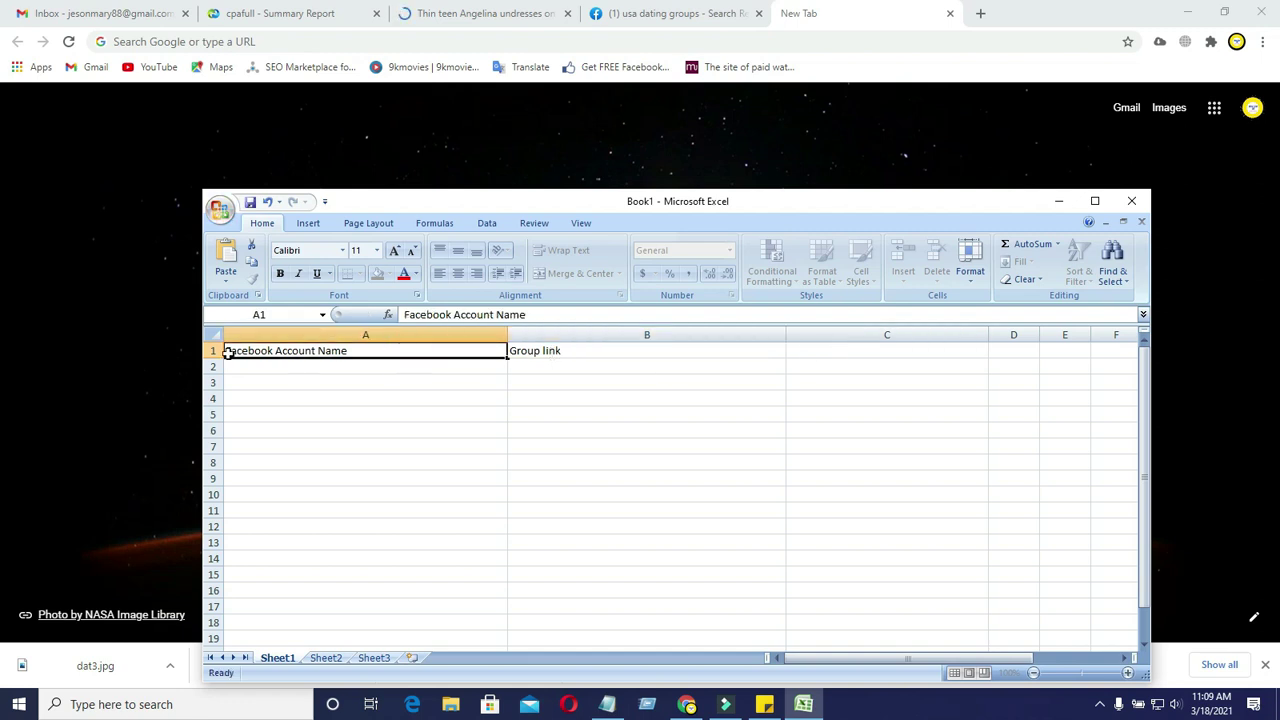
{"action": "double_click", "coordinate": [356, 352]}
{"action": "left_click_drag", "start_coordinate": [356, 352], "coordinate": [224, 351]}
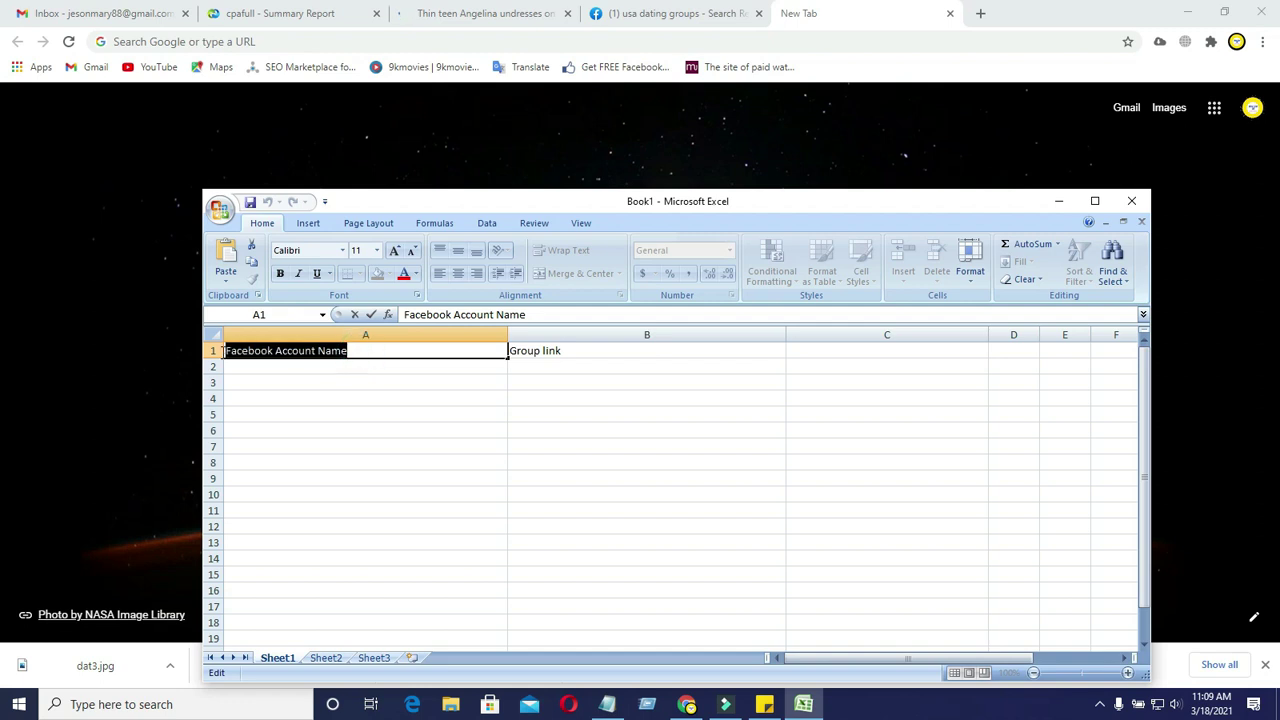
{"action": "left_click", "coordinate": [283, 274]}
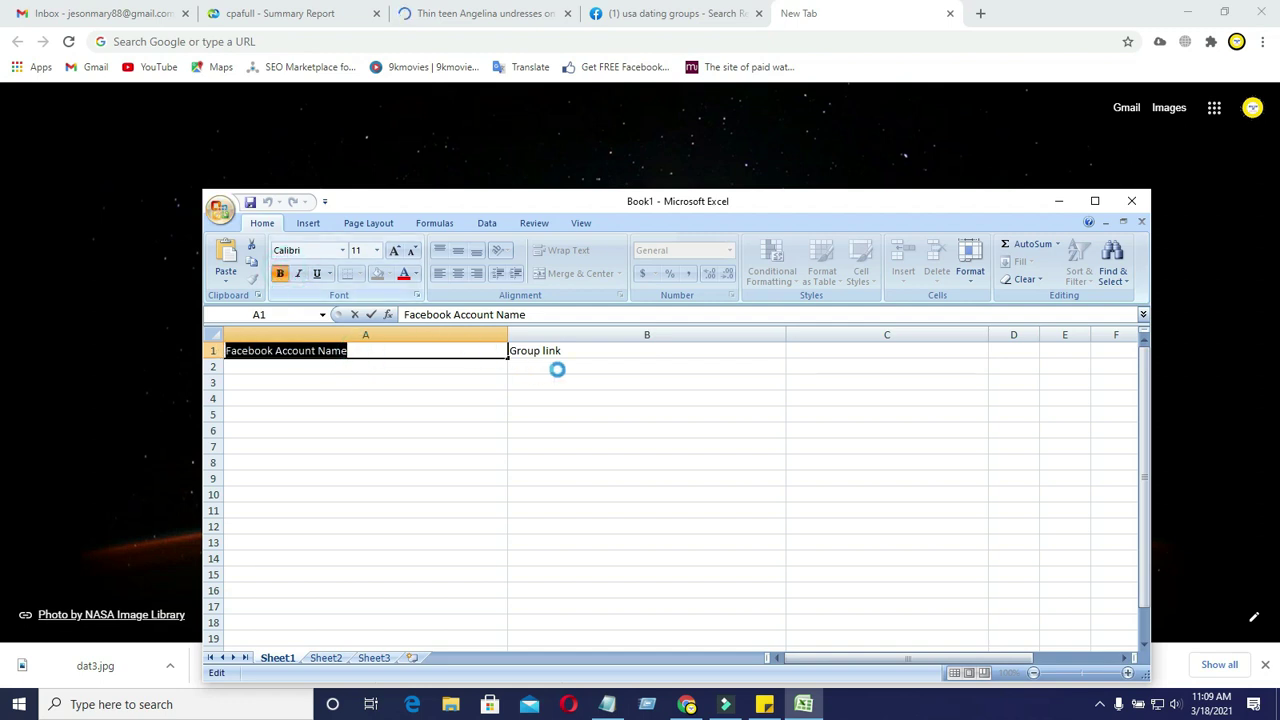
{"action": "left_click", "coordinate": [585, 351]}
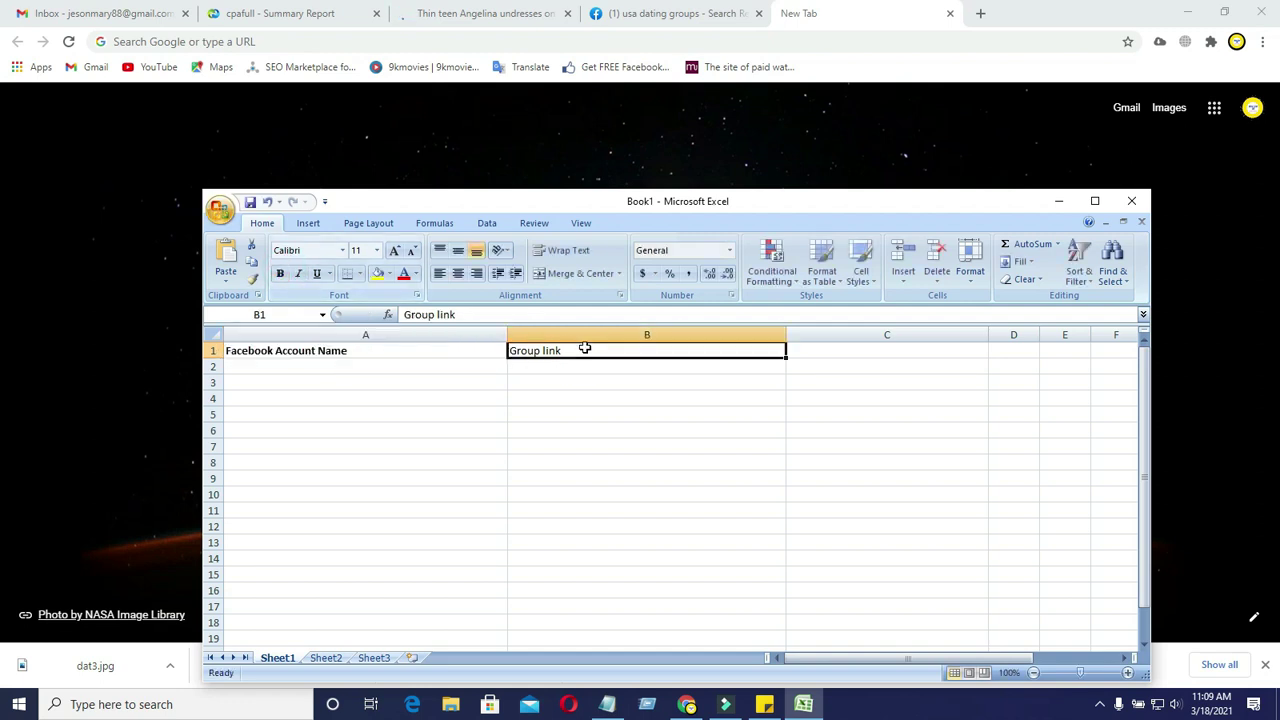
{"action": "double_click", "coordinate": [583, 350]}
{"action": "left_click_drag", "start_coordinate": [583, 350], "coordinate": [512, 350]}
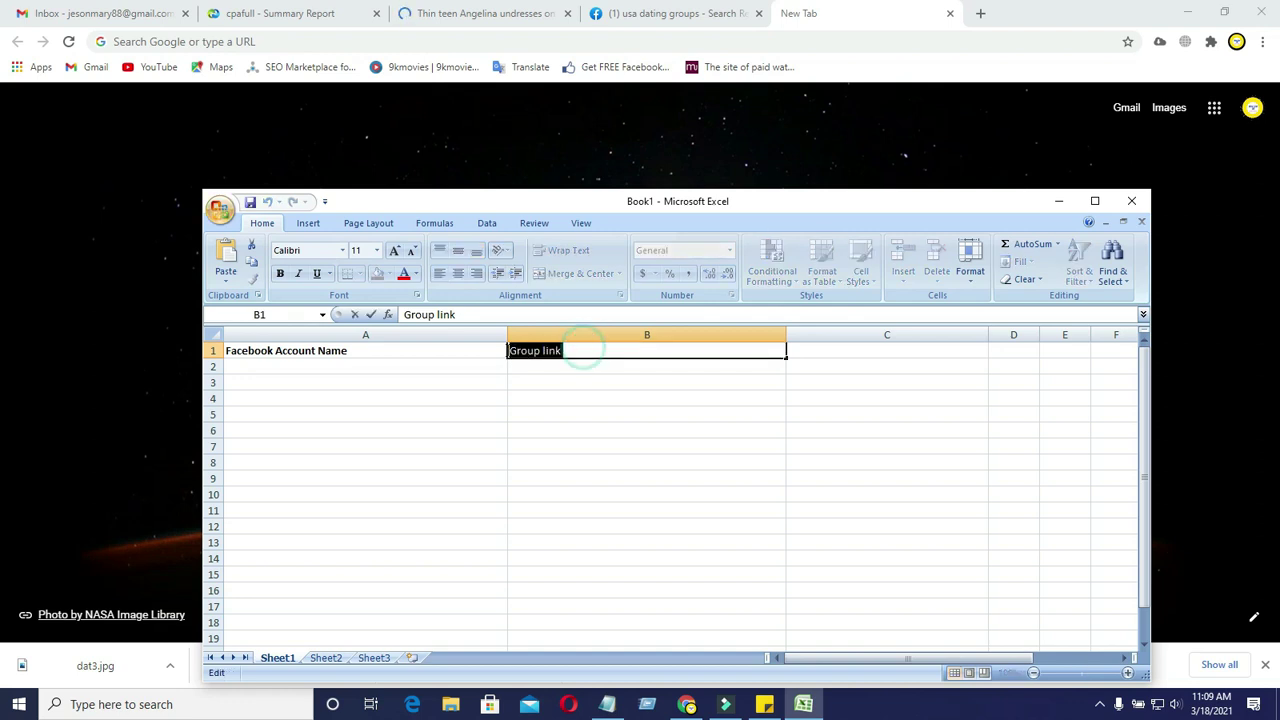
{"action": "left_click", "coordinate": [280, 274]}
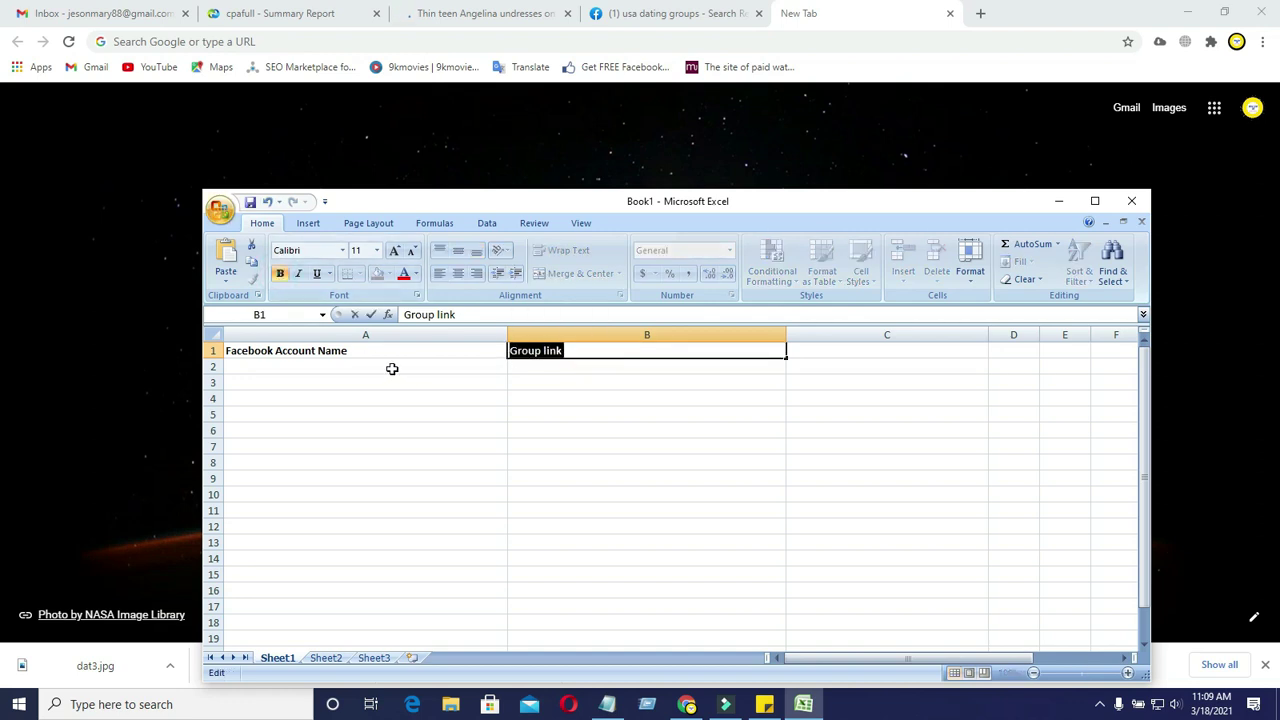
{"action": "left_click", "coordinate": [391, 367]}
Switch to Facebook in the browser and open the U.S.A dating site group from its join-approval notification.
{"action": "left_click", "coordinate": [660, 13]}
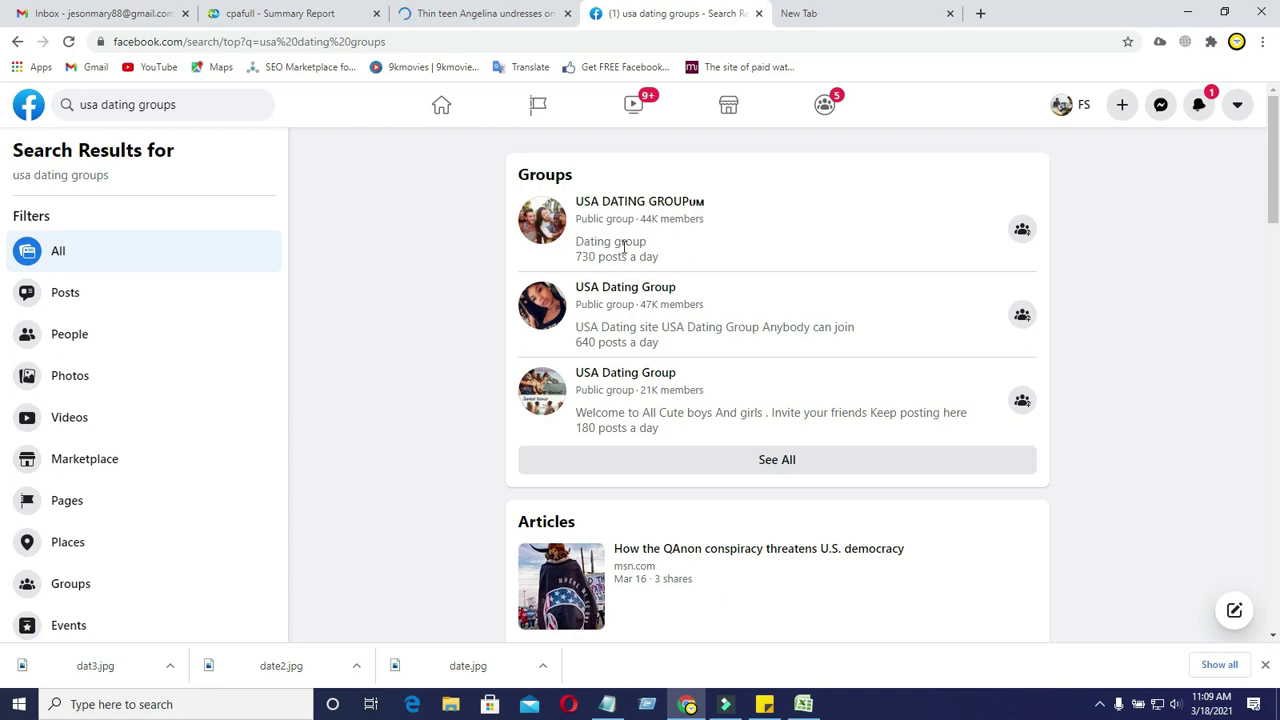
{"action": "mouse_move", "coordinate": [648, 204]}
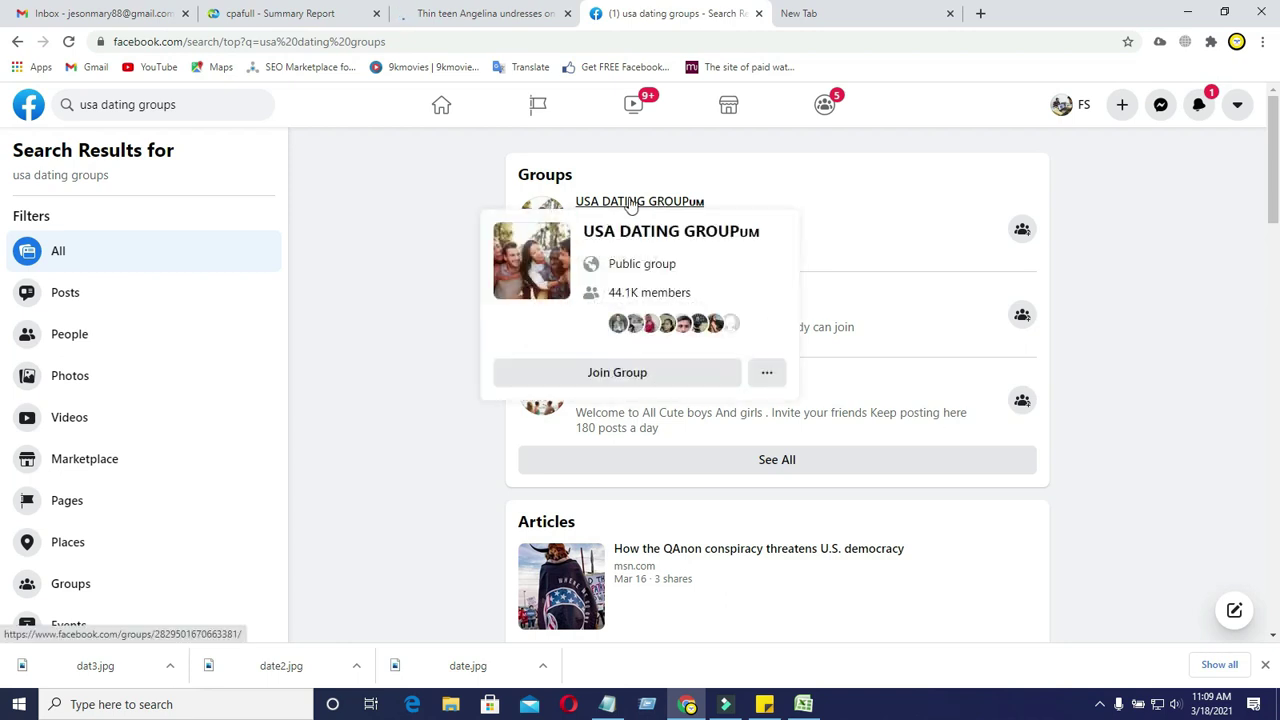
{"action": "left_click", "coordinate": [1199, 104]}
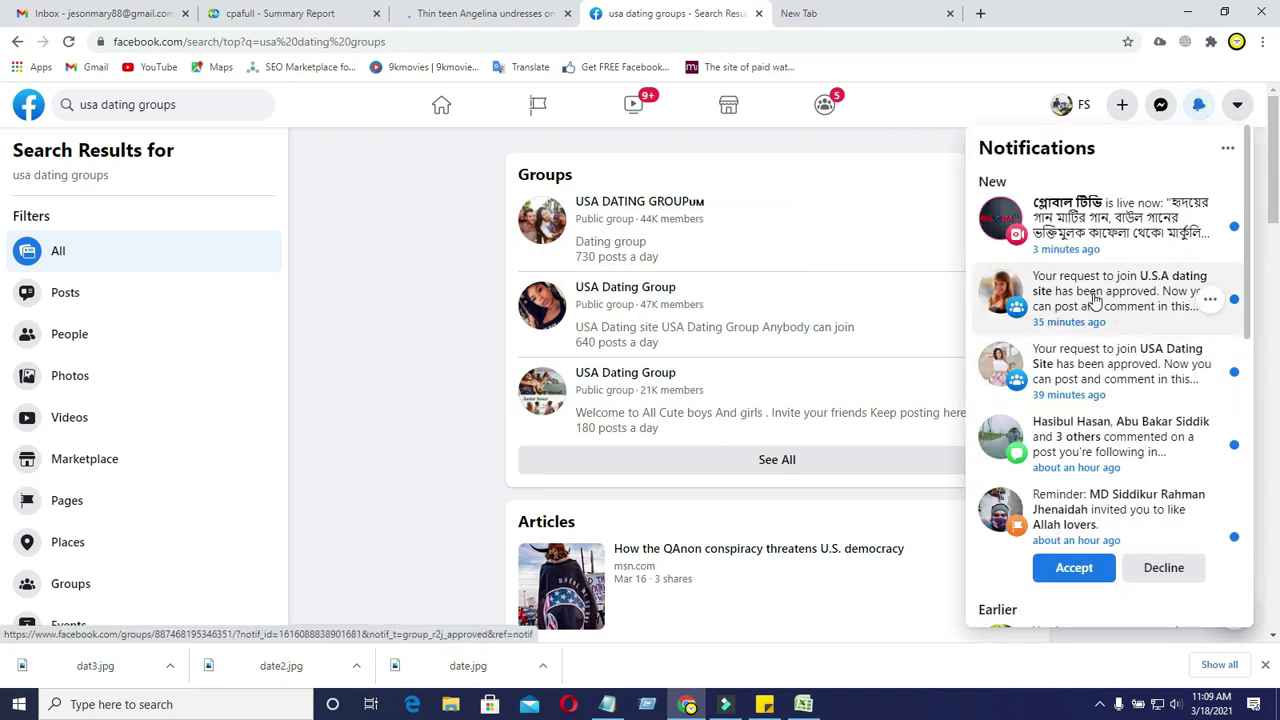
{"action": "left_click", "coordinate": [1093, 298]}
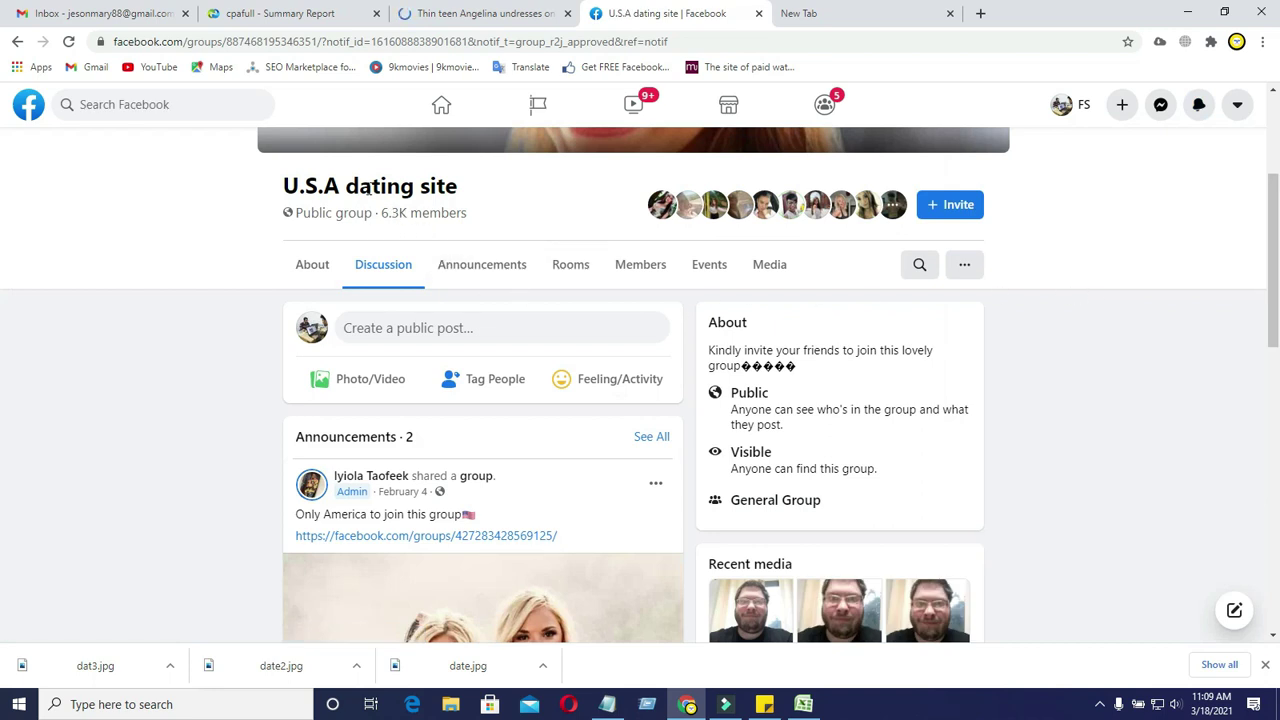
Copy the full page address of the U.S.A dating site group.
{"action": "right_click", "coordinate": [368, 190]}
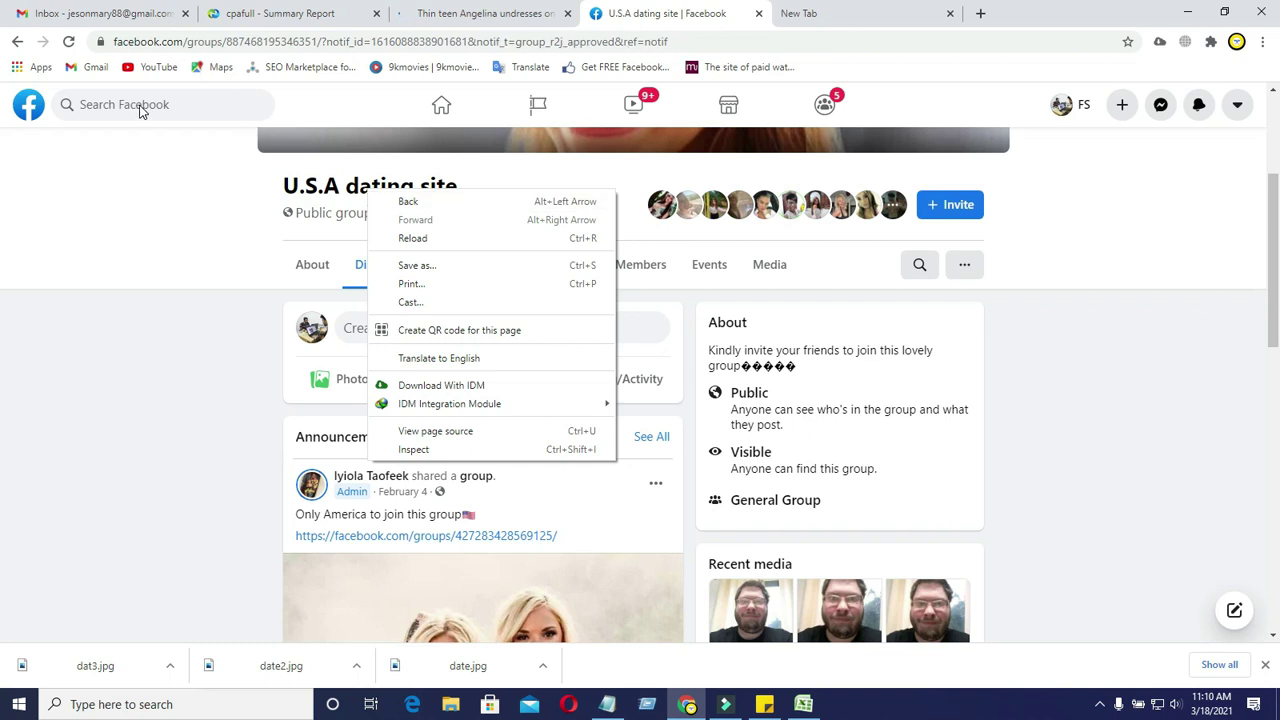
{"action": "left_click", "coordinate": [688, 42]}
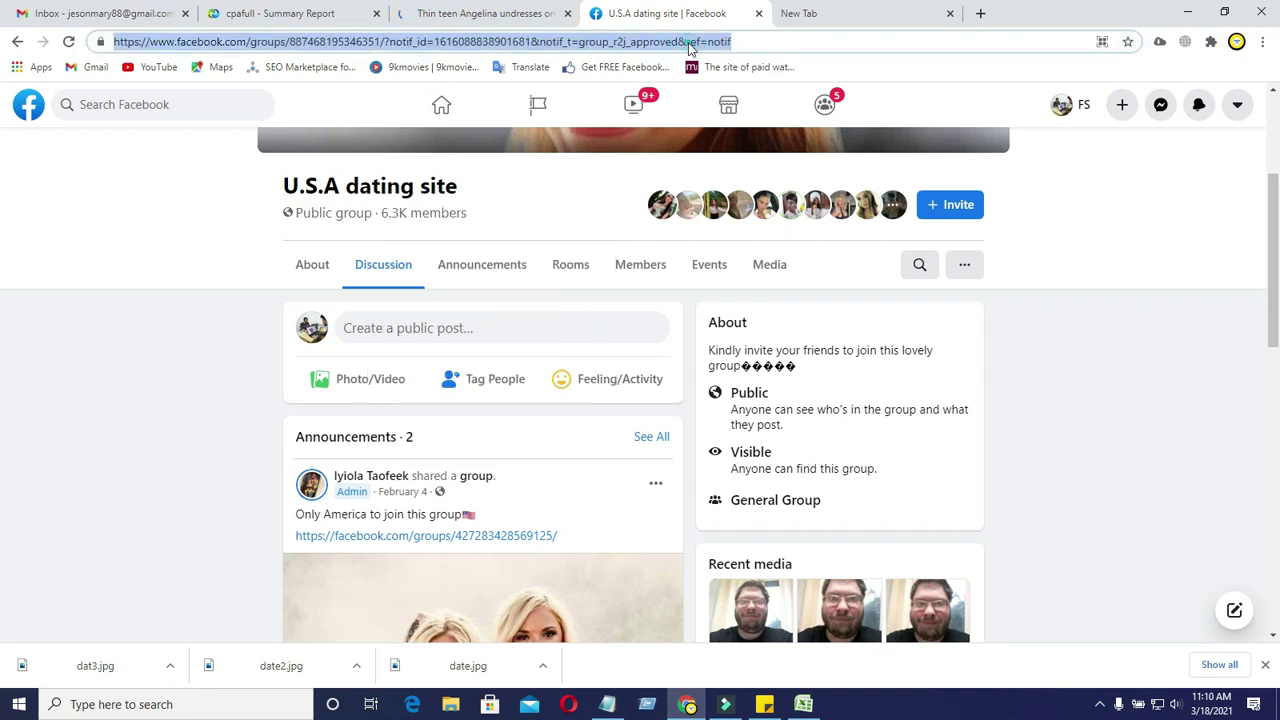
{"action": "right_click", "coordinate": [598, 46]}
{"action": "left_click", "coordinate": [640, 130]}
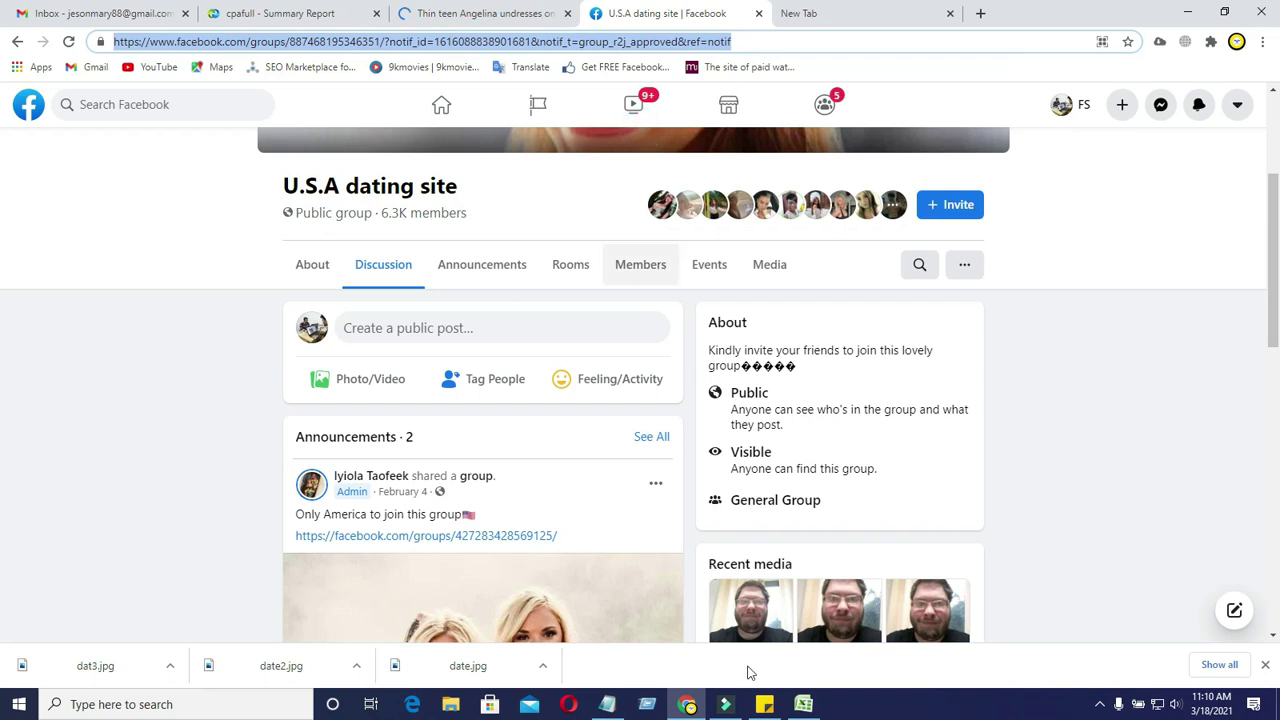
Switch to Excel and enter the first Facebook account's name in cell A2.
{"action": "left_click", "coordinate": [800, 706]}
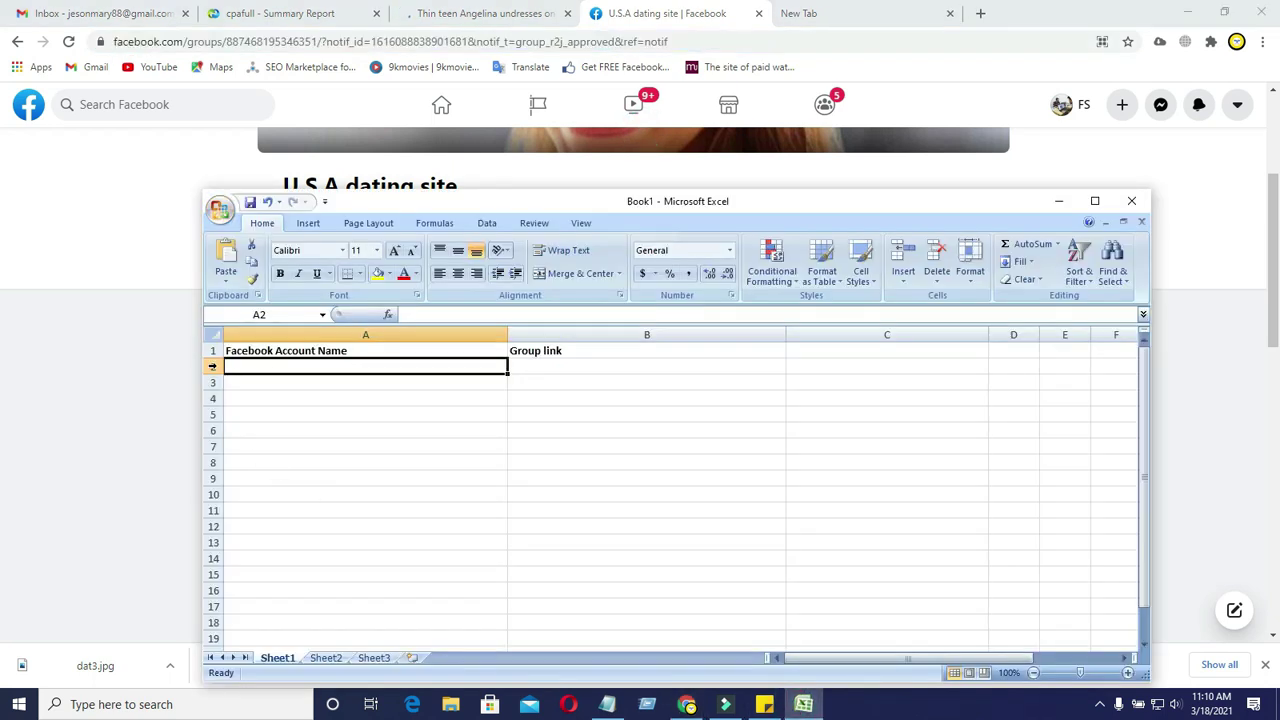
{"action": "double_click", "coordinate": [262, 366]}
{"action": "type", "text": "Lily"}
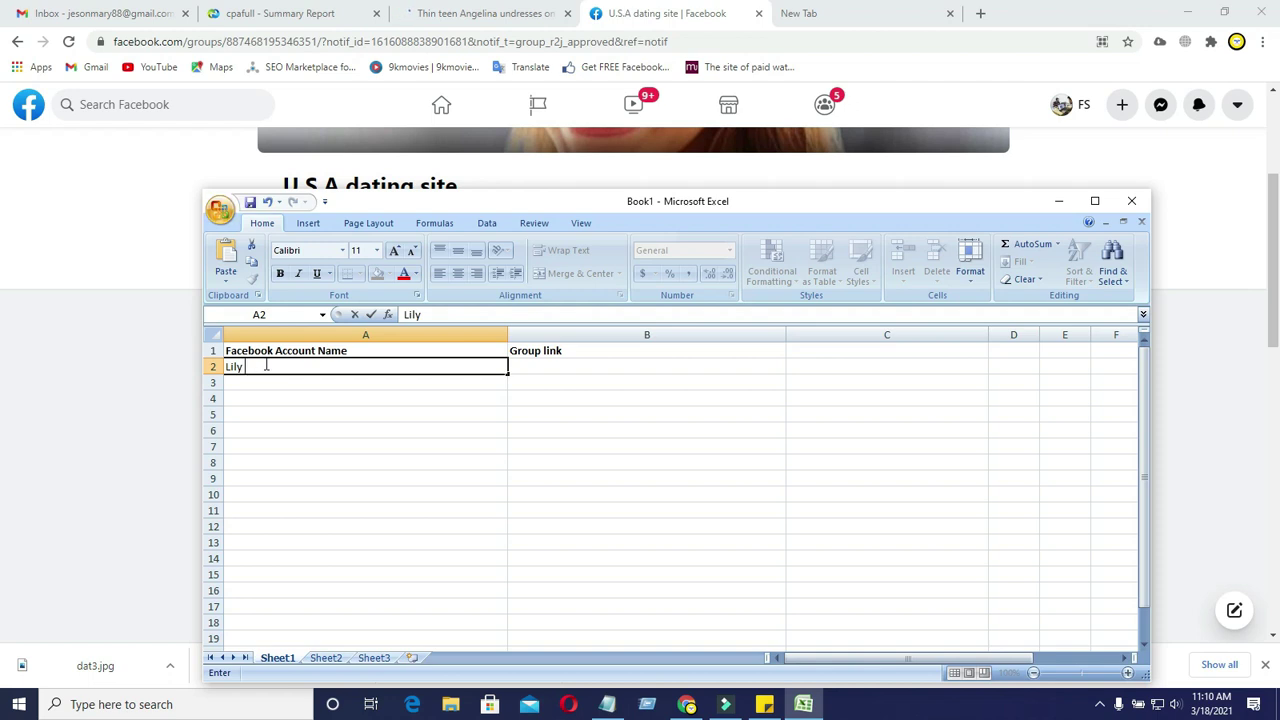
Try to paste the copied group address into cell B2 and trim the notification parameters from its end.
{"action": "double_click", "coordinate": [551, 368]}
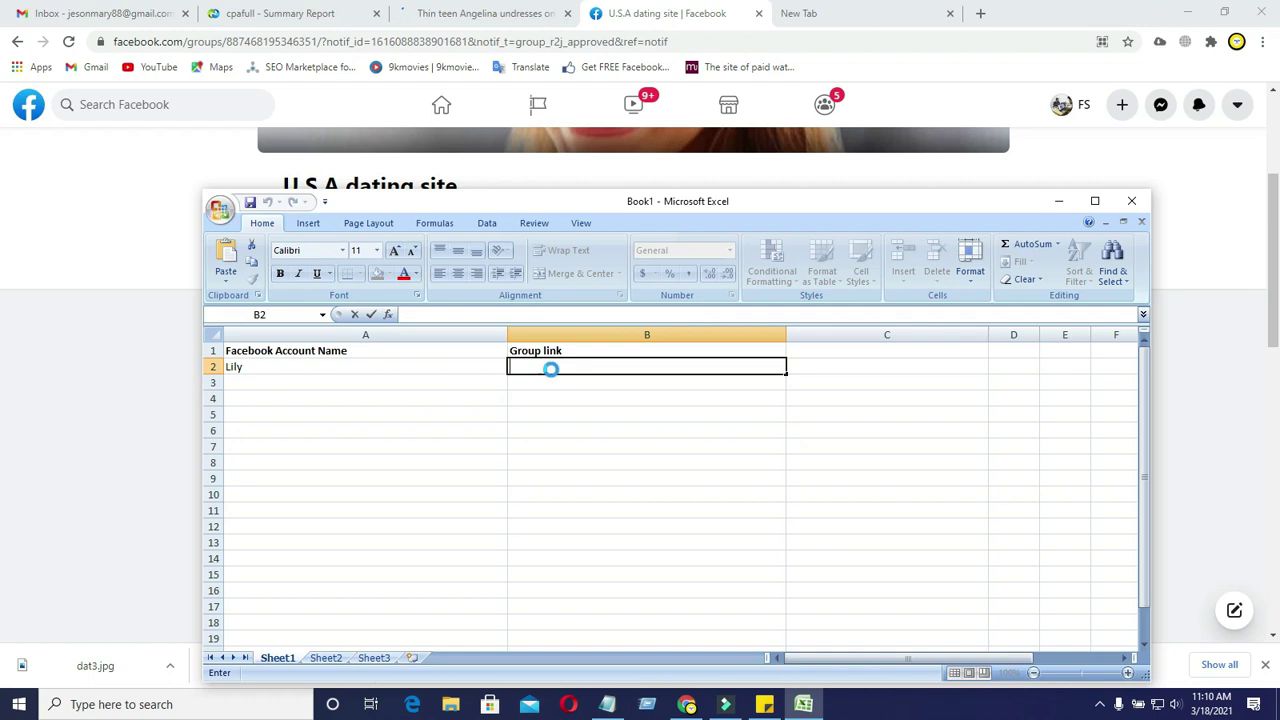
{"action": "key", "text": "ctrl+v"}
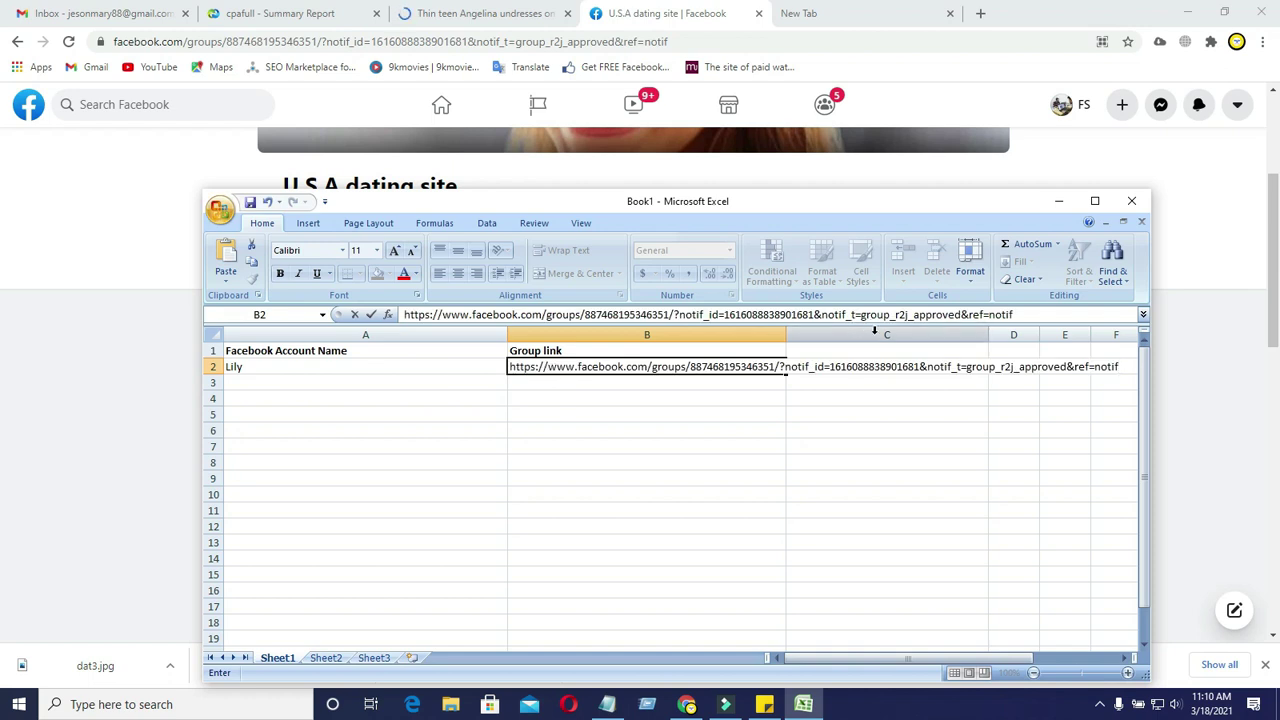
{"action": "key", "text": "BackSpace"}
{"action": "key", "text": "BackSpace"}
{"action": "key", "text": "BackSpace"}
{"action": "key", "text": "BackSpace"}
{"action": "key", "text": "BackSpace"}
{"action": "key", "text": "BackSpace"}
{"action": "key", "text": "BackSpace"}
{"action": "key", "text": "BackSpace"}
{"action": "key", "text": "BackSpace"}
{"action": "key", "text": "BackSpace"}
{"action": "key", "text": "BackSpace"}
{"action": "key", "text": "BackSpace"}
{"action": "key", "text": "BackSpace"}
{"action": "key", "text": "BackSpace"}
{"action": "key", "text": "BackSpace"}
{"action": "key", "text": "BackSpace"}
{"action": "key", "text": "BackSpace"}
{"action": "key", "text": "BackSpace"}
{"action": "key", "text": "BackSpace"}
{"action": "key", "text": "BackSpace"}
{"action": "key", "text": "BackSpace"}
{"action": "key", "text": "BackSpace"}
{"action": "key", "text": "BackSpace"}
{"action": "key", "text": "BackSpace"}
{"action": "key", "text": "BackSpace"}
{"action": "key", "text": "BackSpace"}
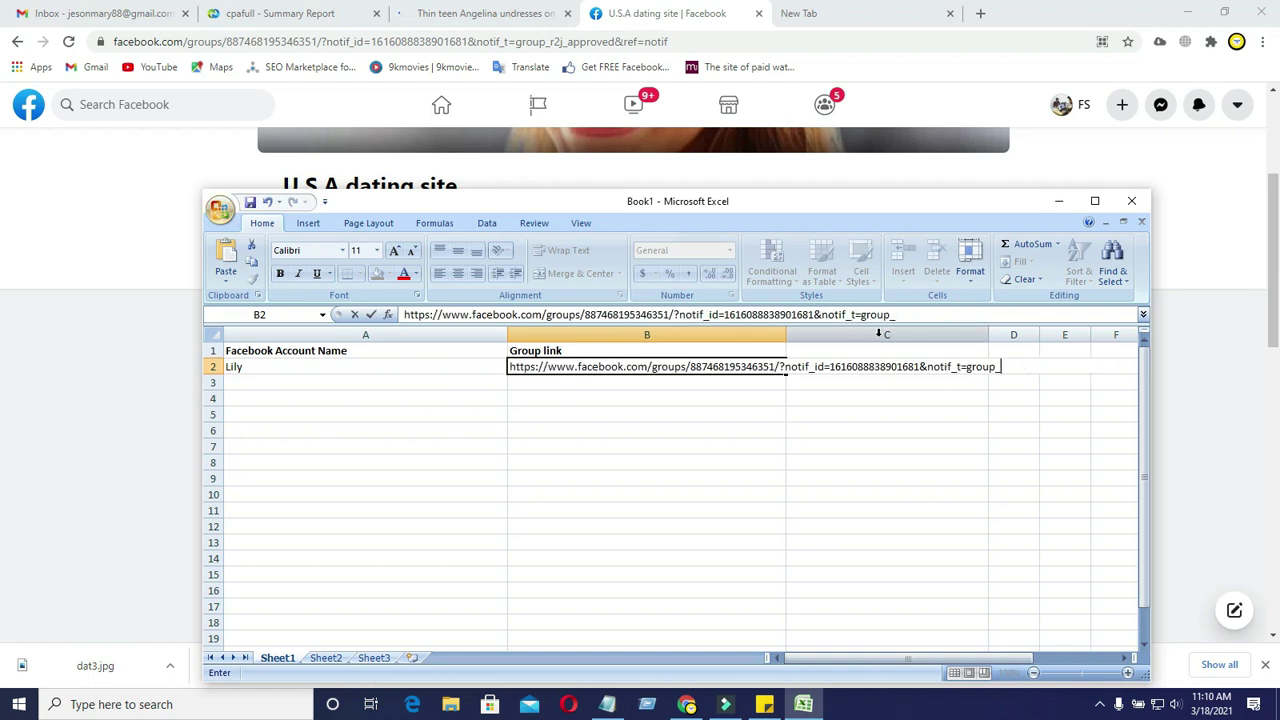
{"action": "key", "text": "BackSpace"}
{"action": "key", "text": "BackSpace"}
{"action": "key", "text": "BackSpace"}
{"action": "key", "text": "BackSpace"}
{"action": "key", "text": "BackSpace"}
{"action": "key", "text": "BackSpace"}
{"action": "key", "text": "BackSpace"}
{"action": "key", "text": "BackSpace"}
{"action": "key", "text": "BackSpace"}
{"action": "key", "text": "BackSpace"}
{"action": "key", "text": "BackSpace"}
{"action": "key", "text": "BackSpace"}
{"action": "key", "text": "BackSpace"}
{"action": "key", "text": "BackSpace"}
{"action": "key", "text": "BackSpace"}
{"action": "key", "text": "BackSpace"}
{"action": "key", "text": "BackSpace"}
{"action": "key", "text": "BackSpace"}
{"action": "key", "text": "BackSpace"}
{"action": "key", "text": "BackSpace"}
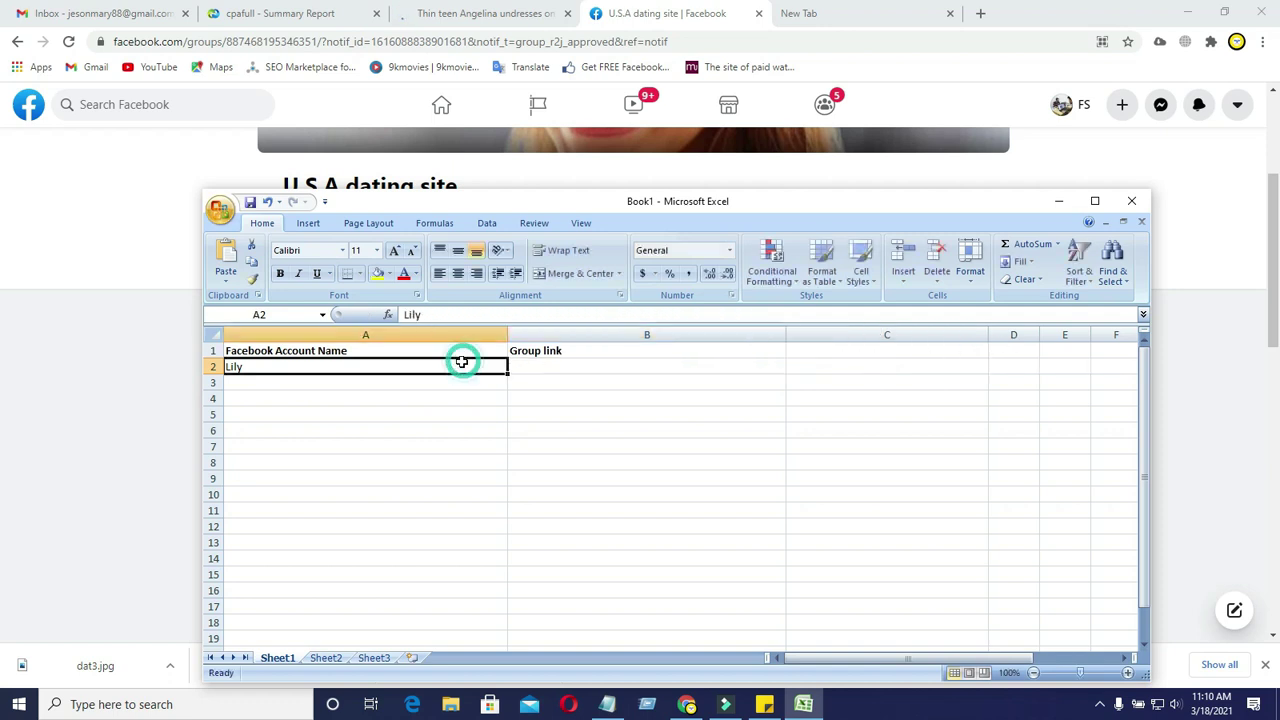
Switch to Facebook, search for "usa dating groups" and copy the link of the first listed group, with 44K members.
{"action": "left_click", "coordinate": [708, 8]}
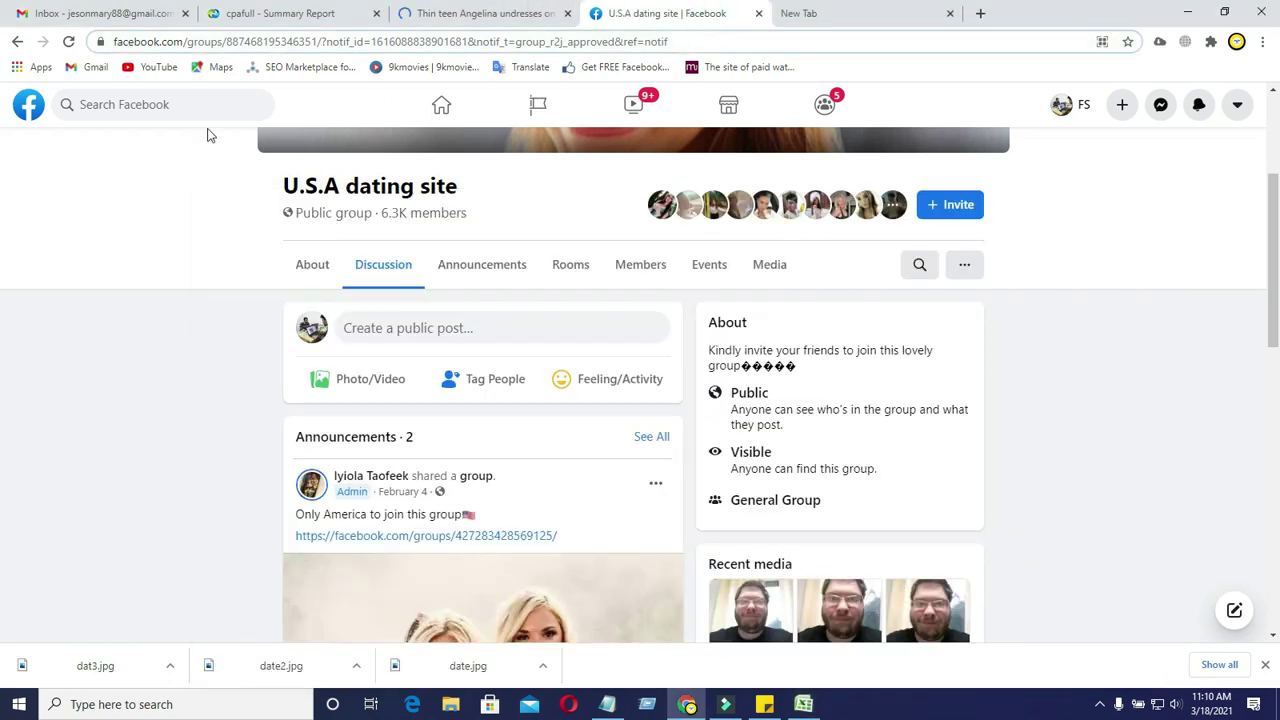
{"action": "left_click", "coordinate": [186, 105]}
{"action": "left_click", "coordinate": [128, 188]}
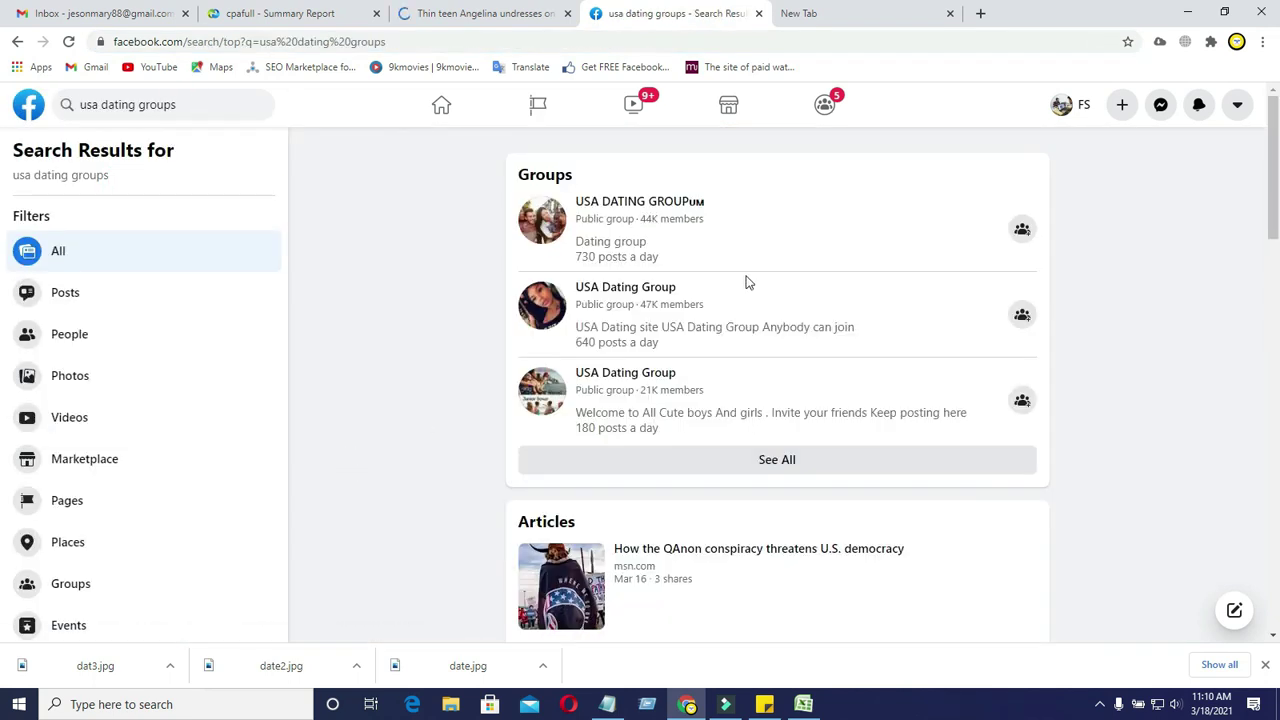
{"action": "mouse_move", "coordinate": [578, 214]}
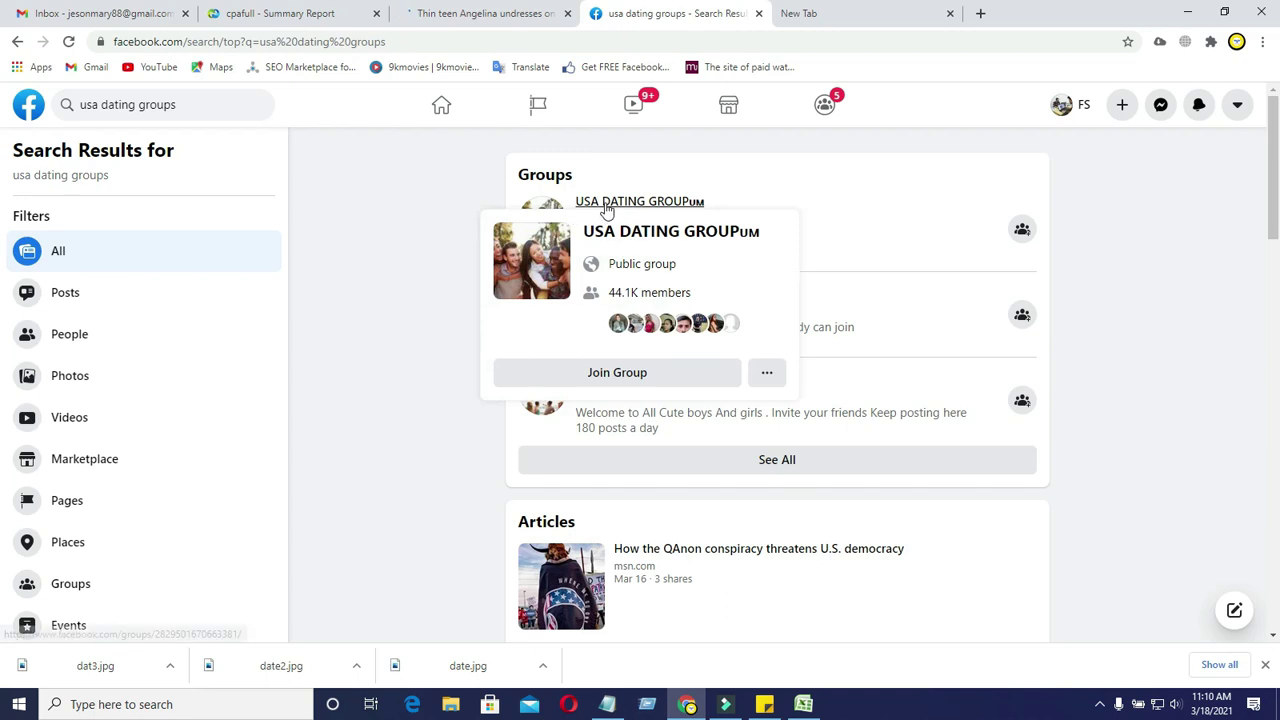
{"action": "right_click", "coordinate": [607, 208]}
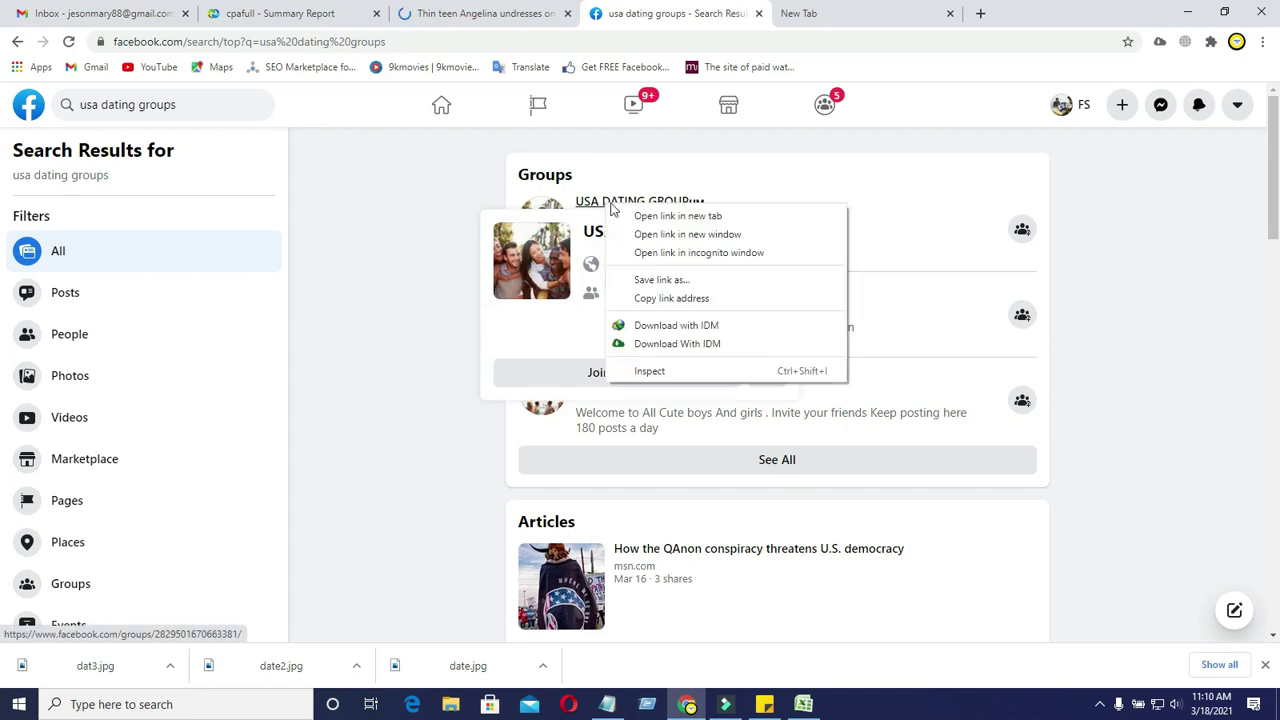
{"action": "left_click", "coordinate": [656, 302]}
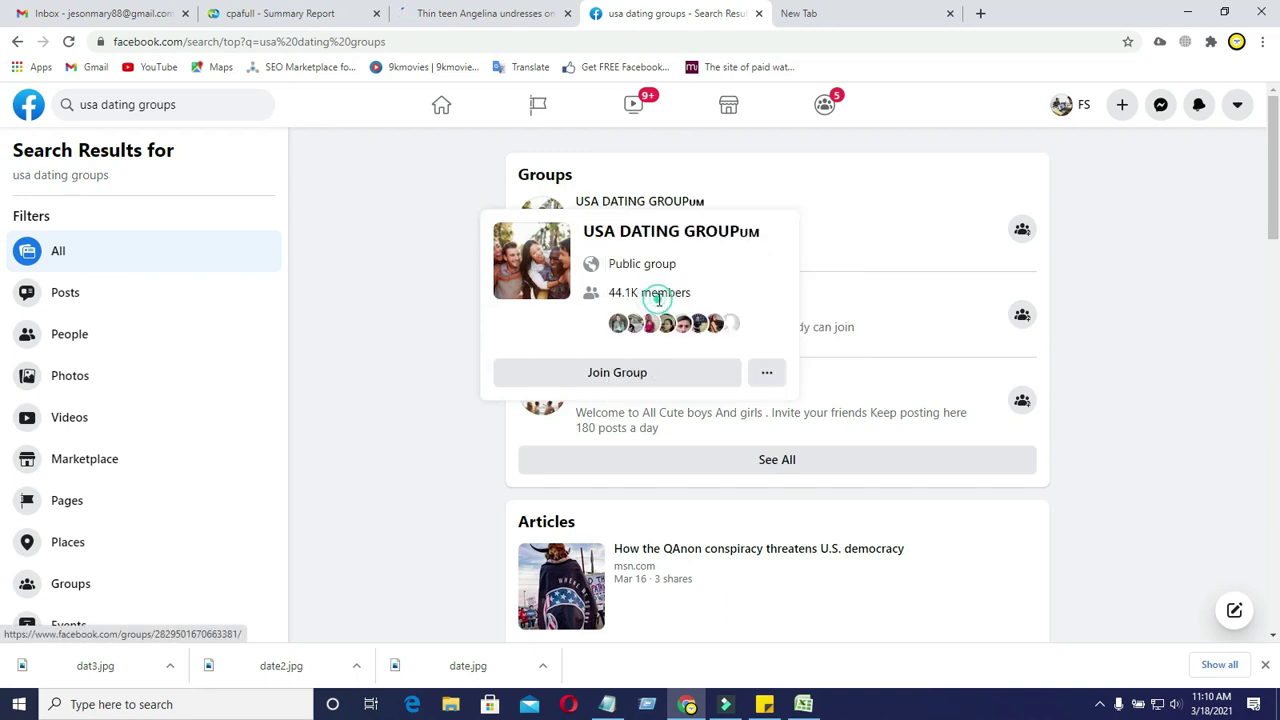
Switch to Excel, widen column B to about twice its width and paste the copied group link into cell B2.
{"action": "left_click", "coordinate": [805, 704]}
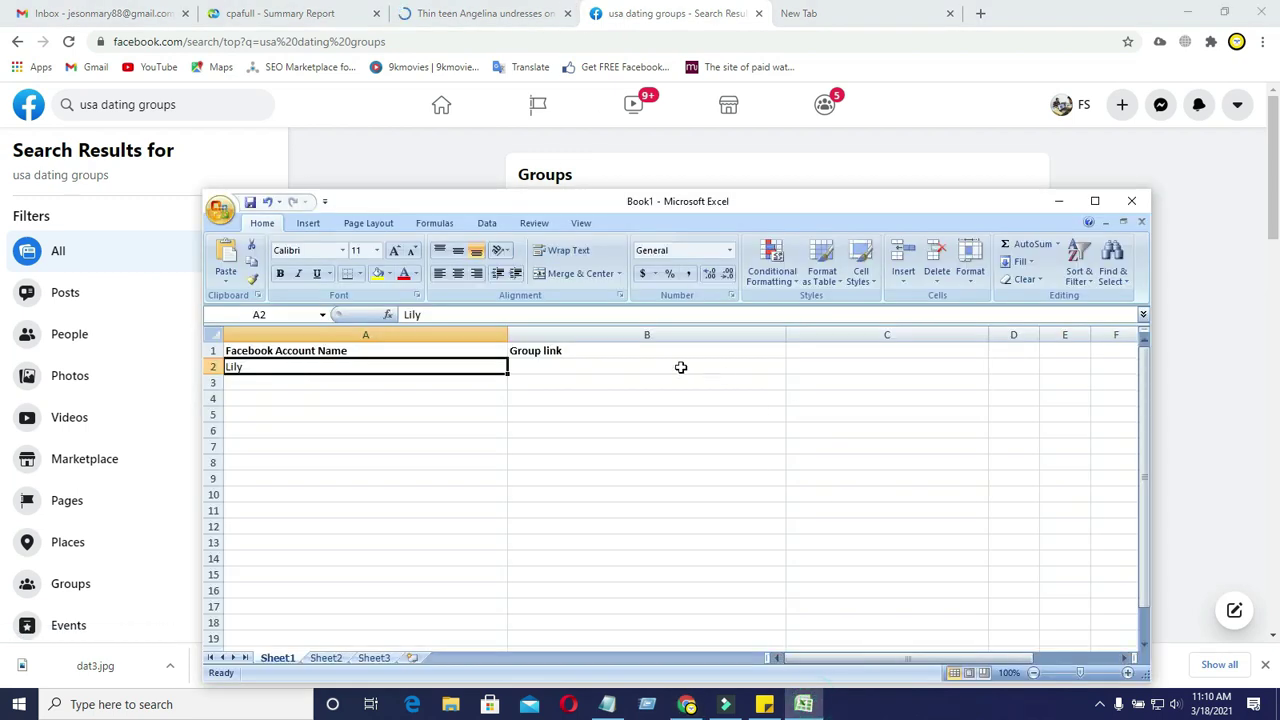
{"action": "left_click_drag", "start_coordinate": [787, 336], "coordinate": [1080, 345]}
{"action": "left_click", "coordinate": [595, 367]}
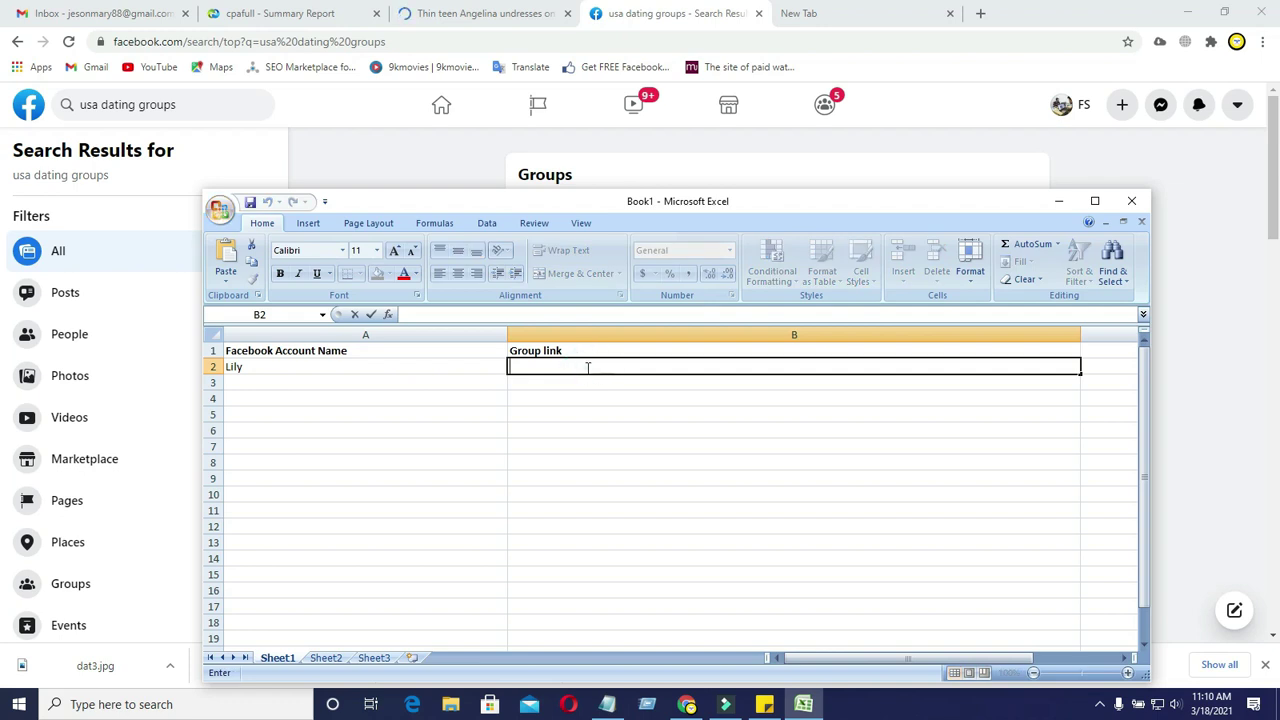
{"action": "key", "text": "ctrl+v"}
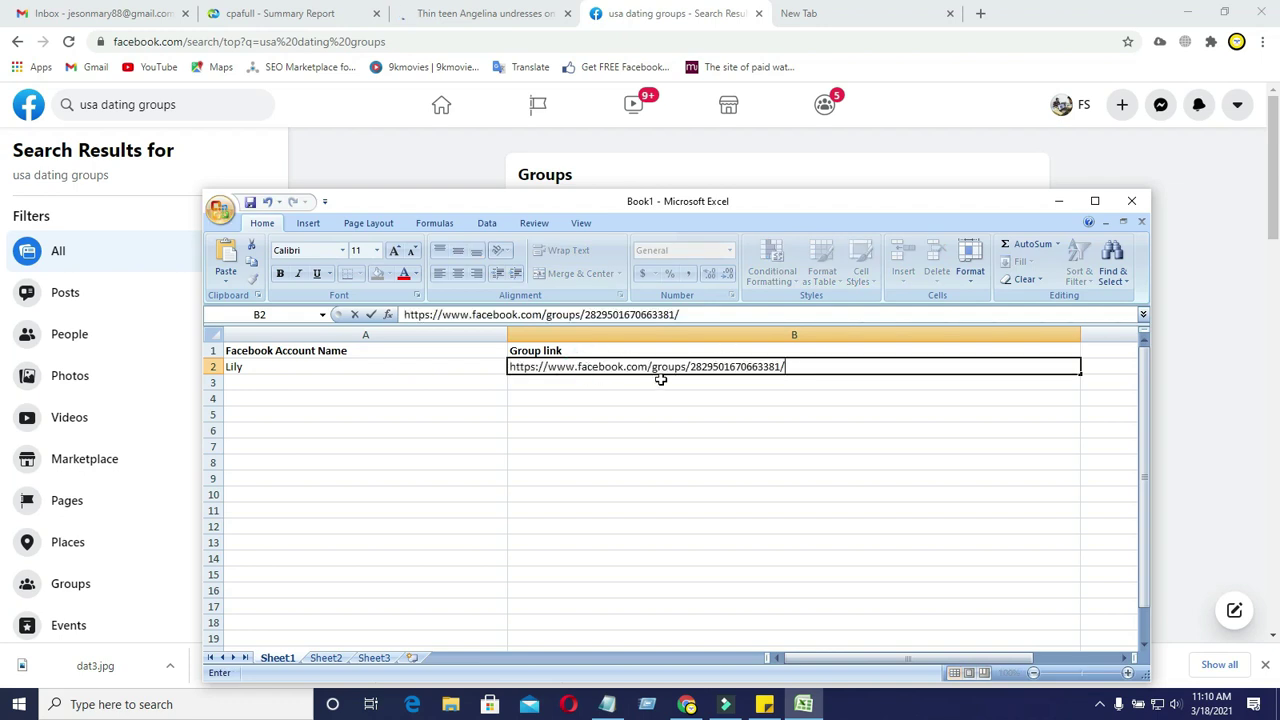
Copy the link of the 47K-member USA Dating Group from the Facebook results and paste it into Excel cell B3.
{"action": "left_click", "coordinate": [685, 20]}
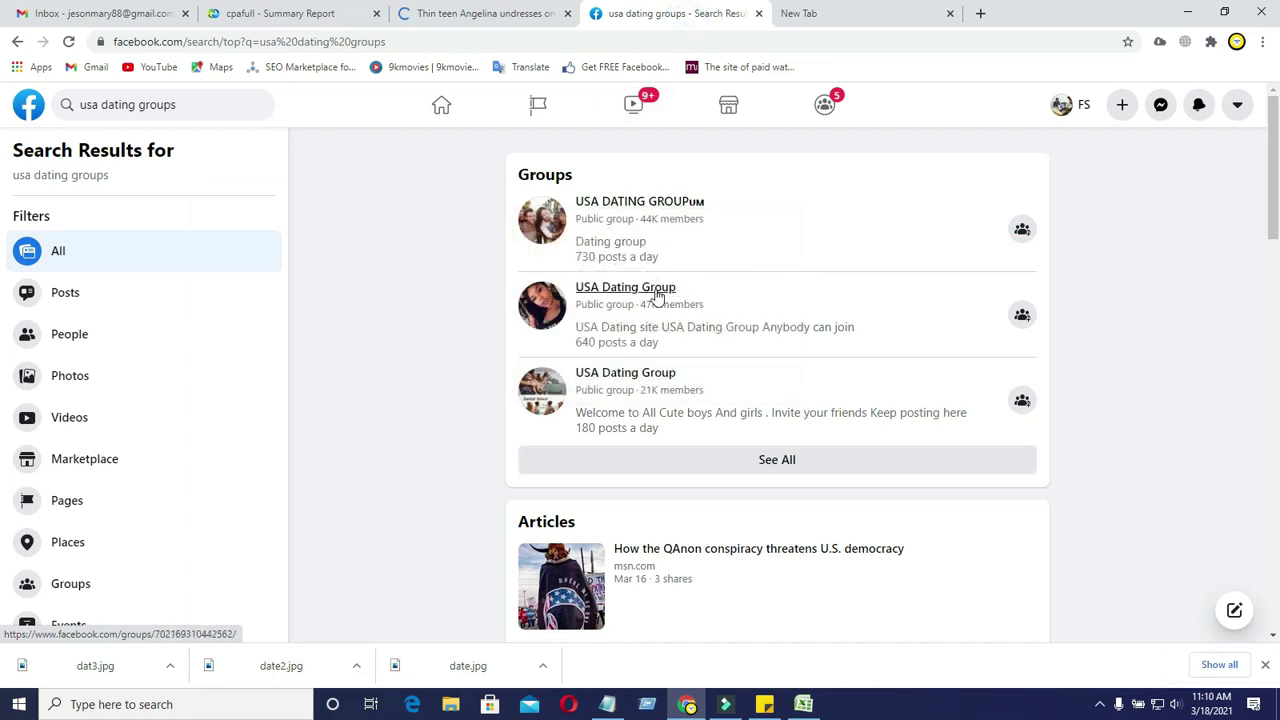
{"action": "right_click", "coordinate": [627, 287]}
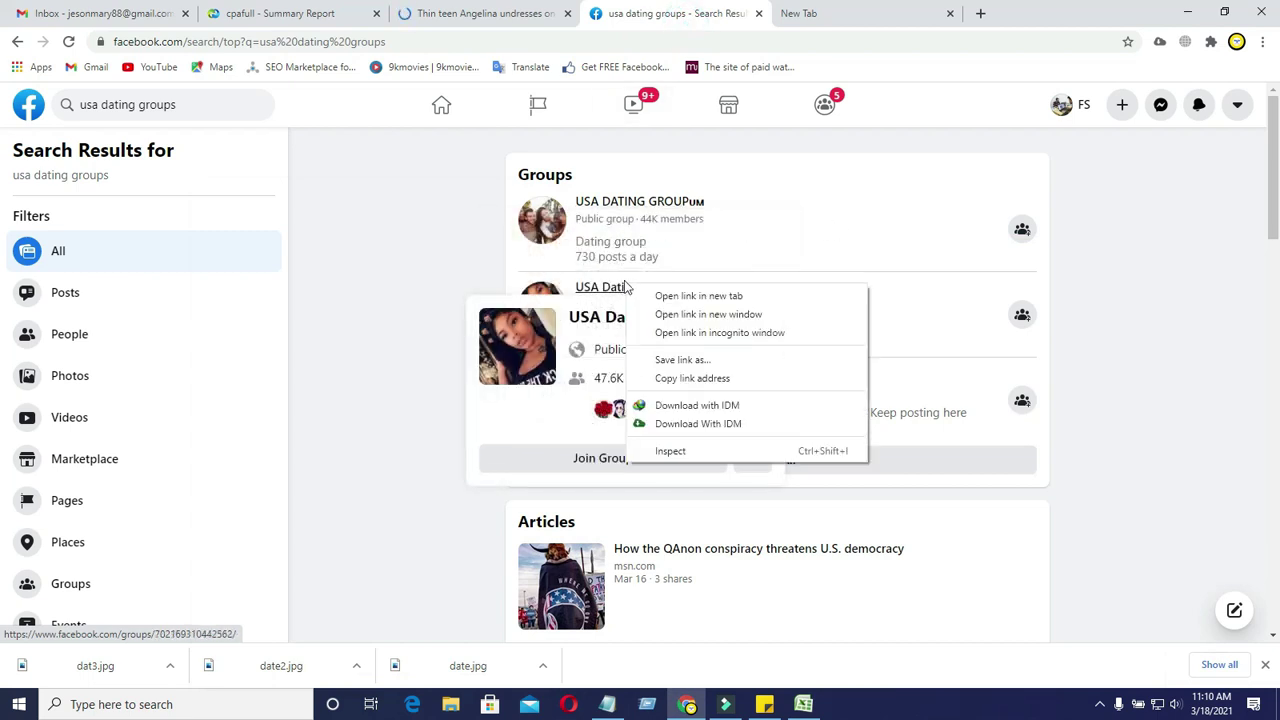
{"action": "left_click", "coordinate": [697, 376]}
{"action": "left_click", "coordinate": [803, 704]}
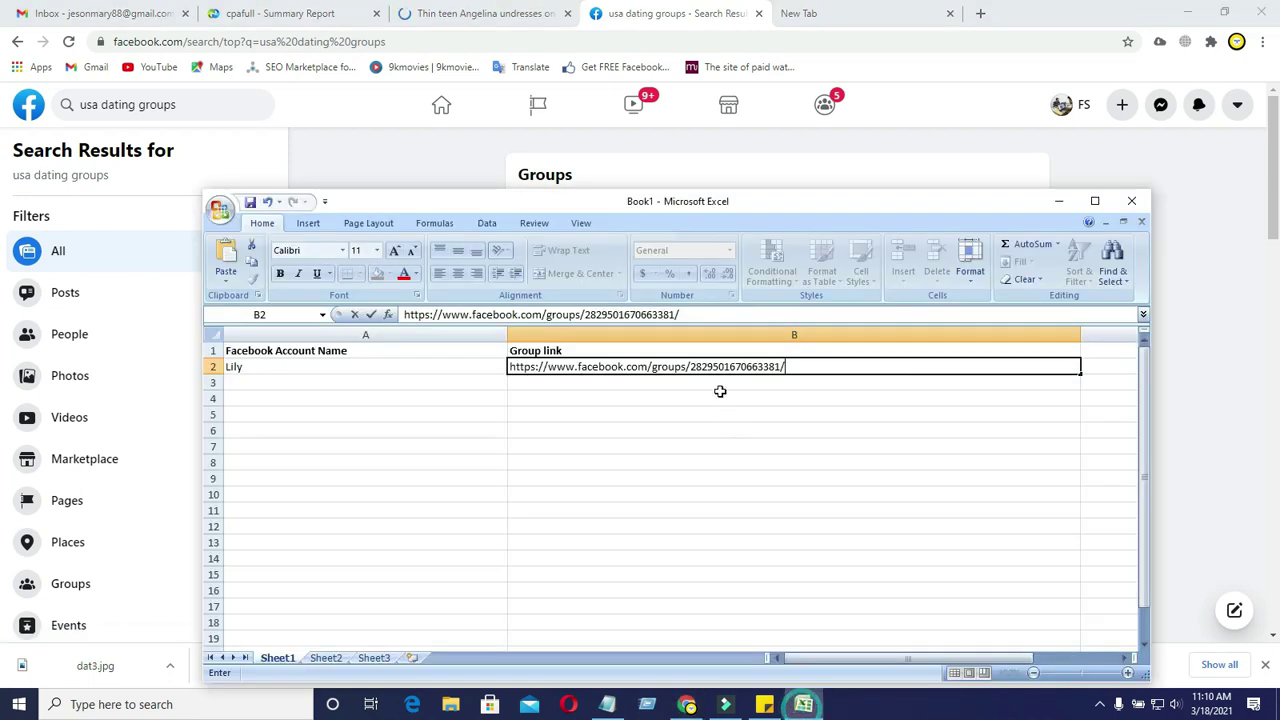
{"action": "left_click", "coordinate": [634, 388]}
{"action": "left_click", "coordinate": [632, 387]}
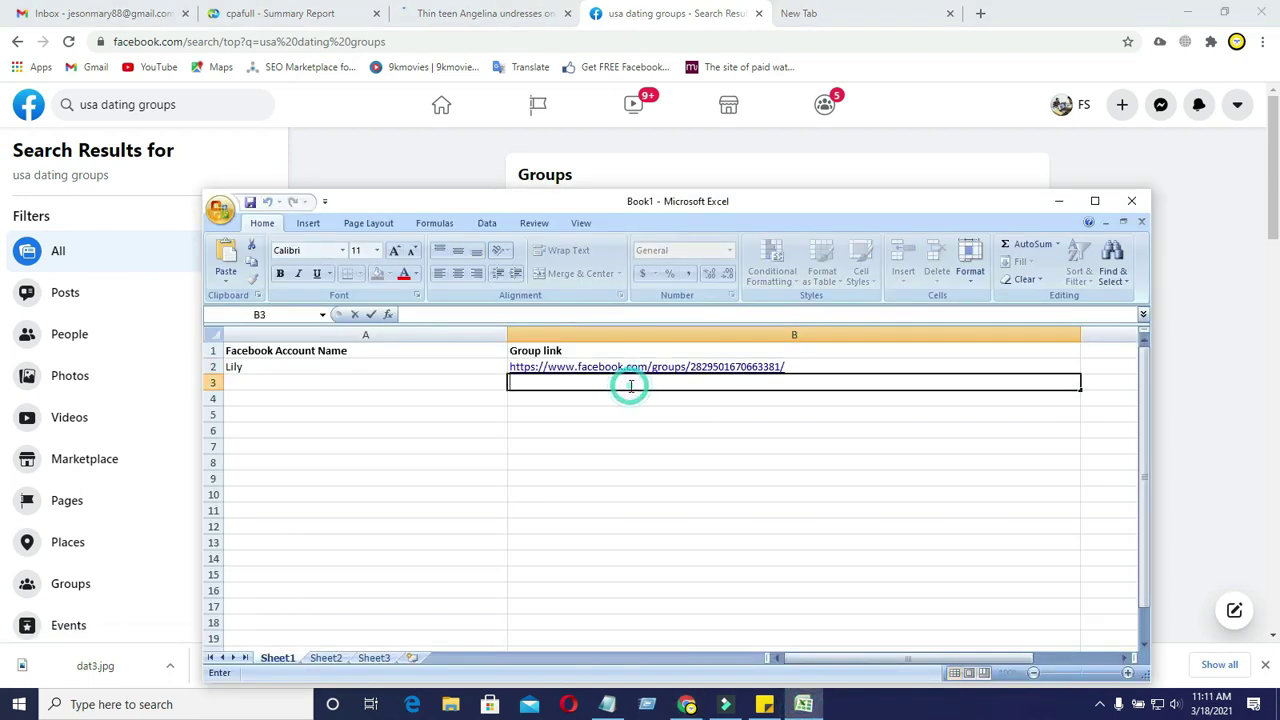
{"action": "key", "text": "ctrl+v"}
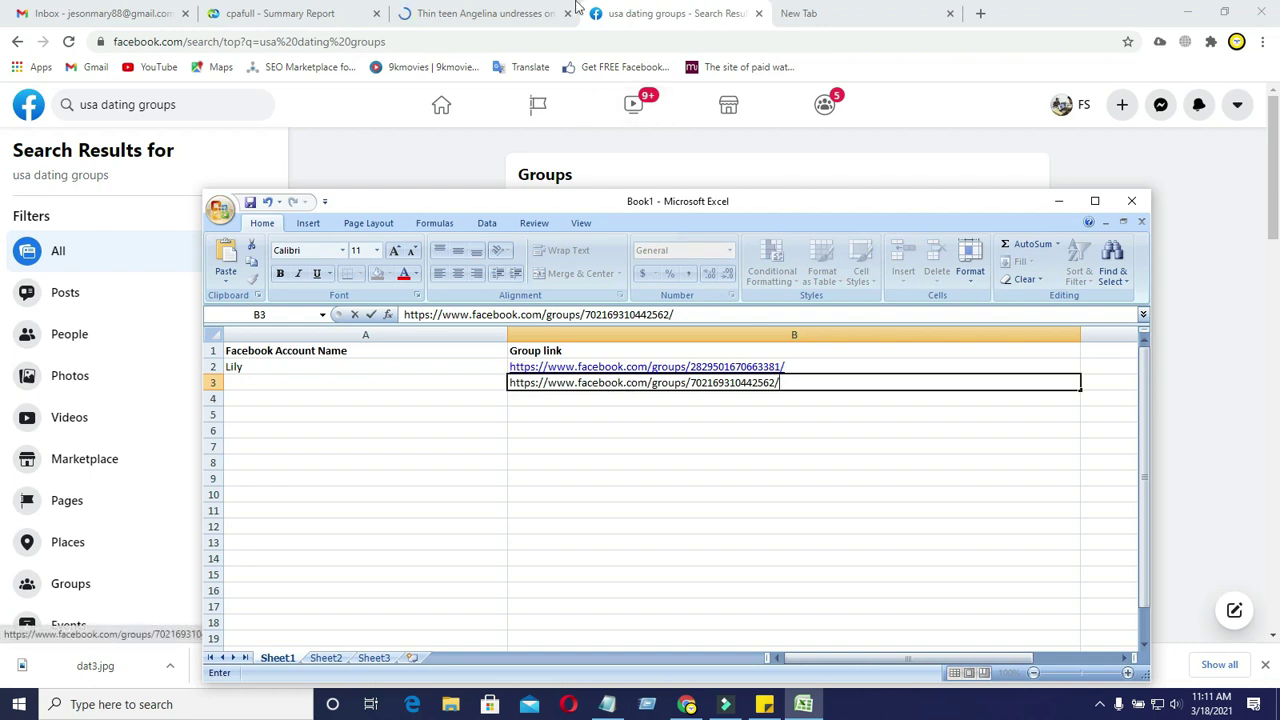
Switch to the Facebook results and copy the link of the 21K-member USA Dating Group.
{"action": "left_click", "coordinate": [446, 134]}
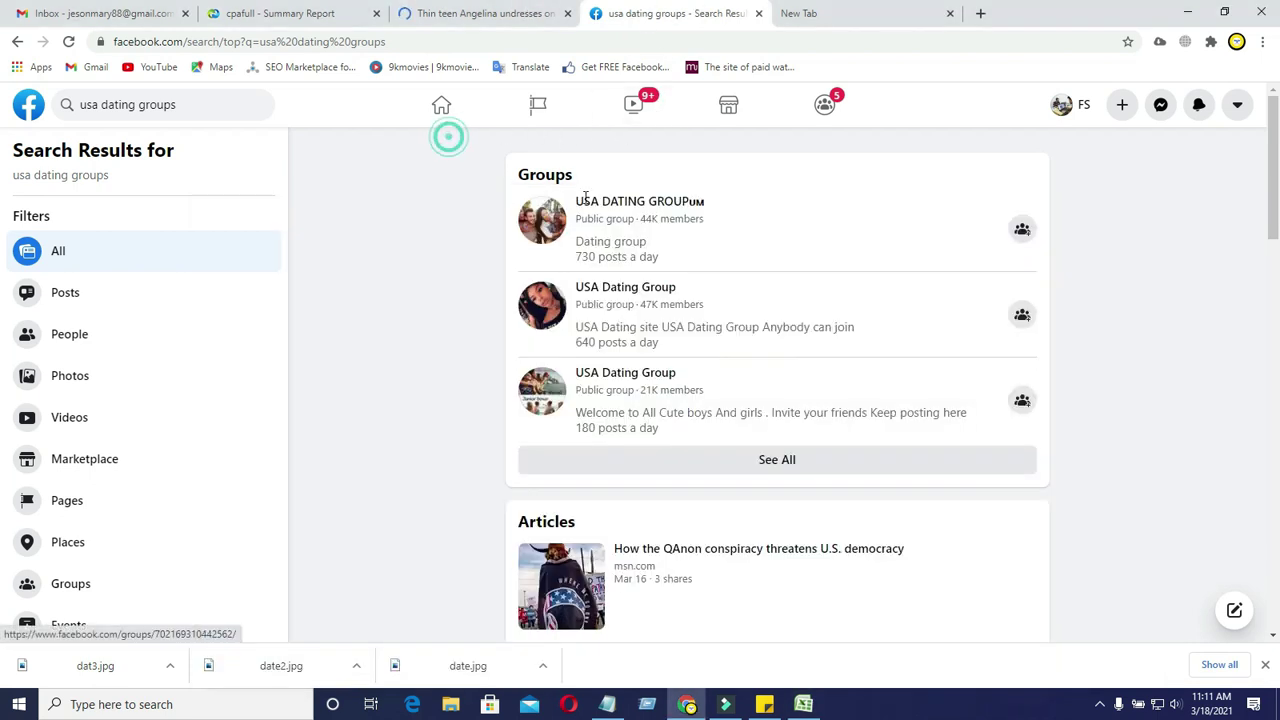
{"action": "right_click", "coordinate": [620, 374]}
{"action": "left_click", "coordinate": [683, 468]}
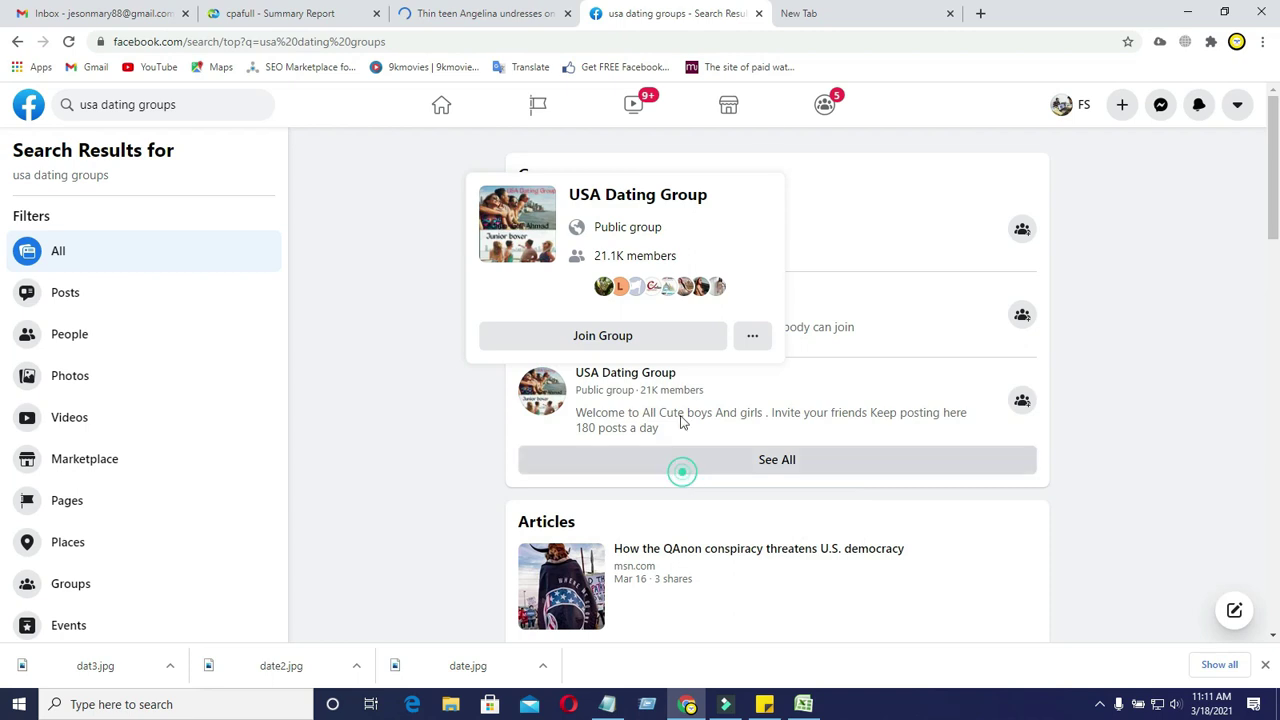
{"action": "left_click", "coordinate": [546, 12]}
{"action": "left_click", "coordinate": [737, 18]}
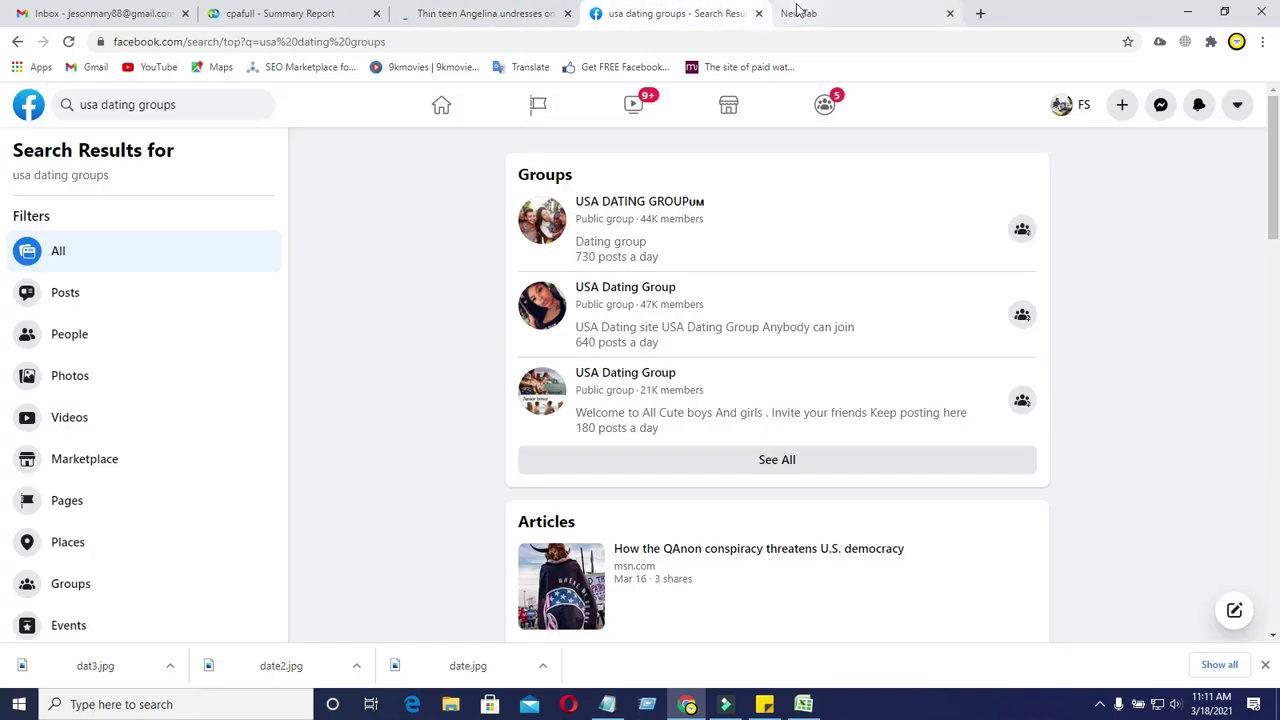
Switch to Excel and paste the copied group link into cell B4.
{"action": "left_click", "coordinate": [803, 704]}
{"action": "key", "text": "ctrl+v"}
{"action": "key", "text": "Return"}
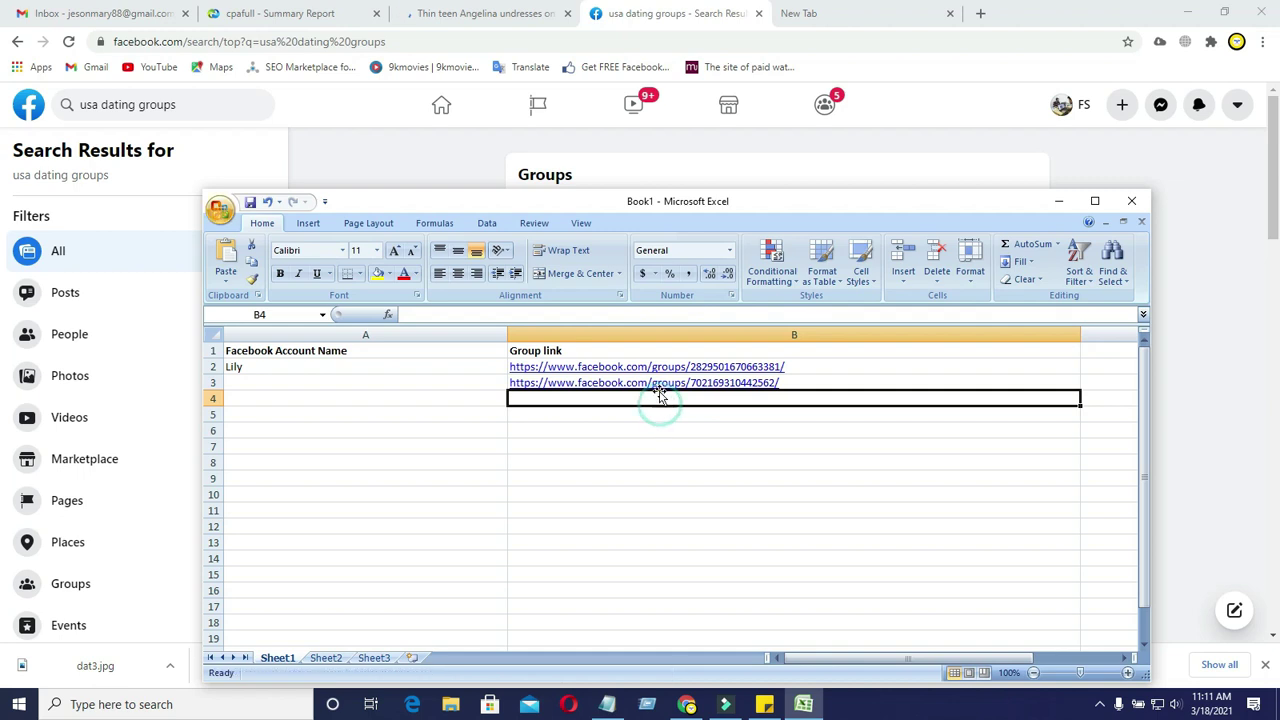
{"action": "left_click", "coordinate": [660, 390]}
{"action": "left_click_drag", "start_coordinate": [660, 390], "coordinate": [660, 397]}
{"action": "double_click", "coordinate": [660, 397]}
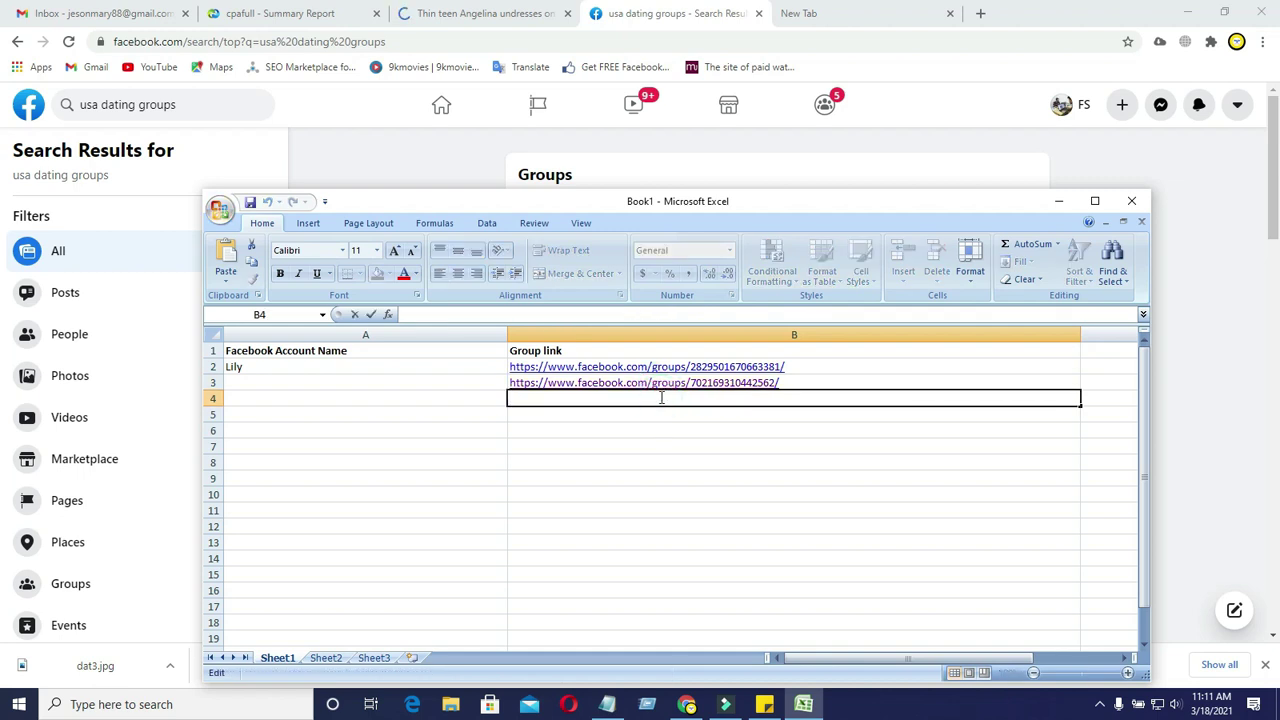
{"action": "key", "text": "ctrl+v"}
{"action": "key", "text": "Return"}
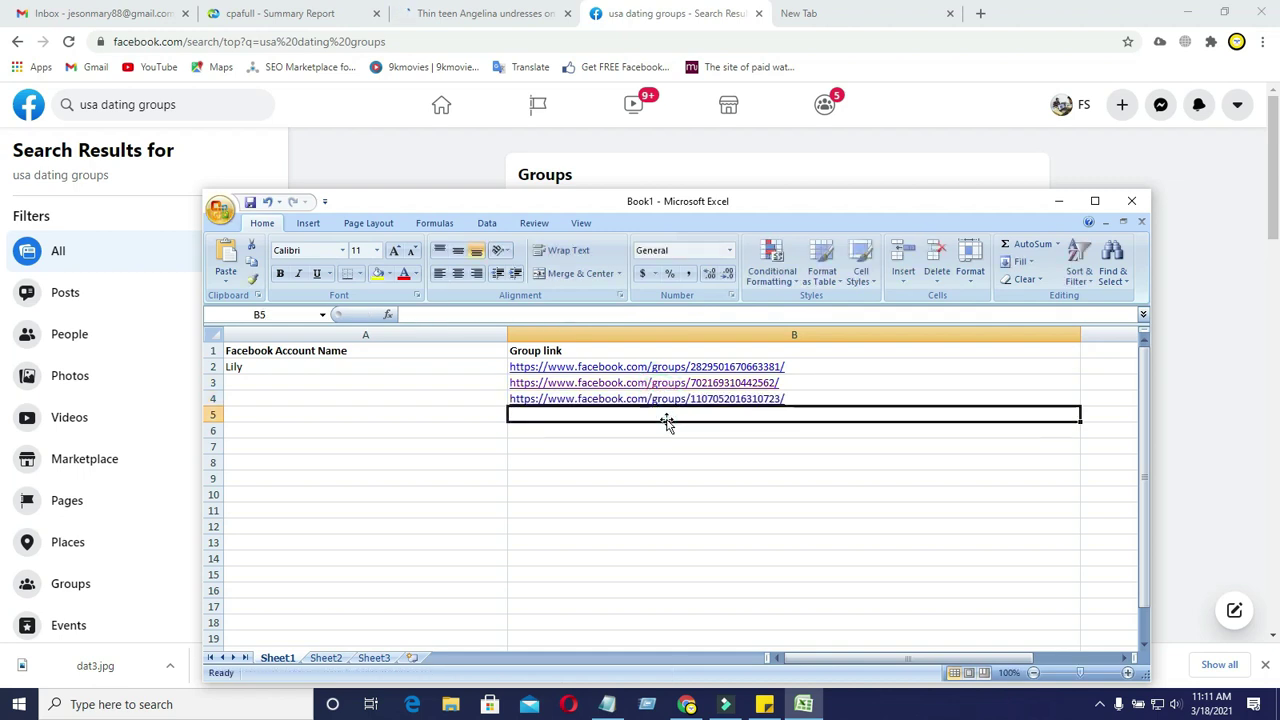
Paste the same group link into cells B5 and B6 as further entries for the first account.
{"action": "double_click", "coordinate": [668, 418]}
{"action": "key", "text": "ctrl+v"}
{"action": "key", "text": "Return"}
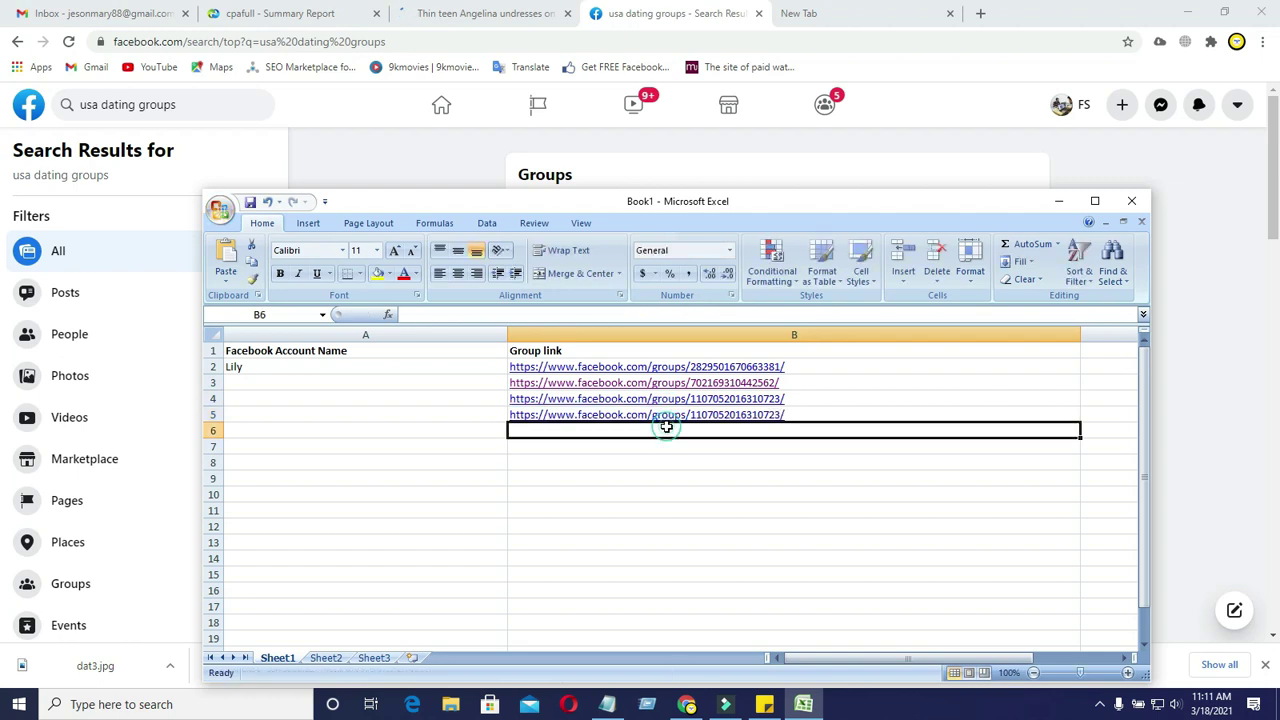
{"action": "double_click", "coordinate": [666, 430]}
{"action": "key", "text": "ctrl+v"}
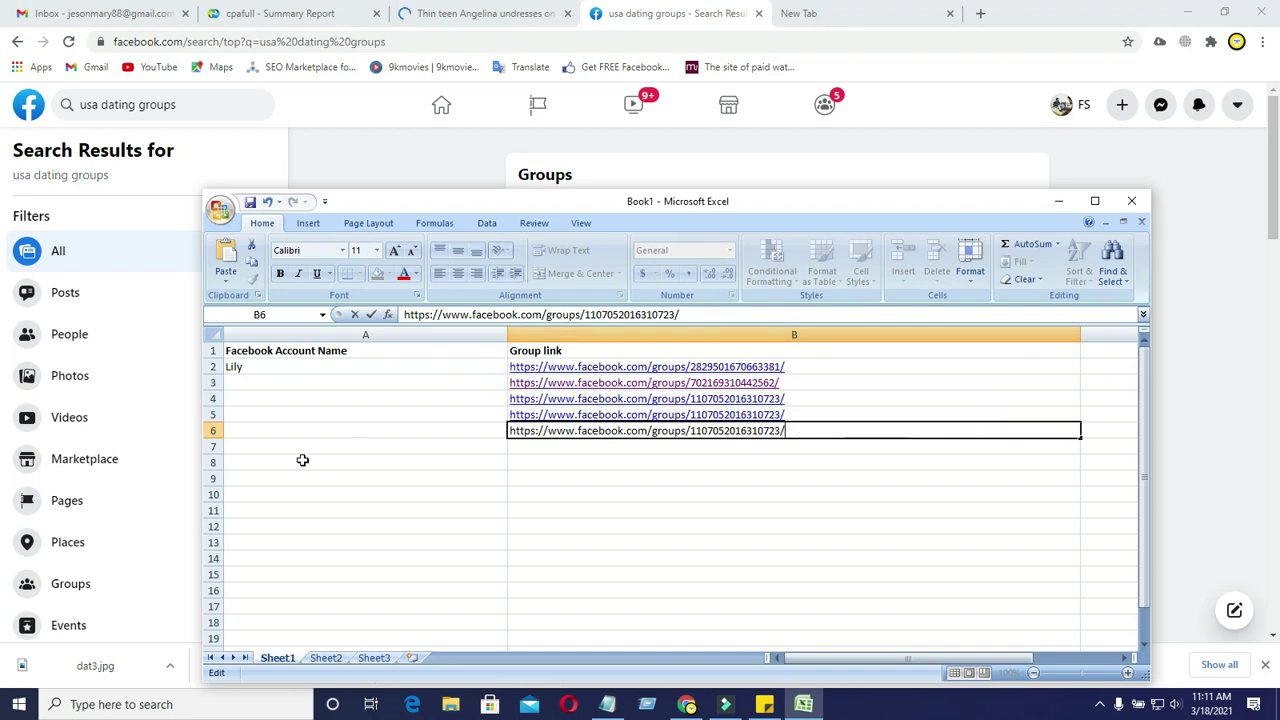
Enter the second Facebook account's name in cell A7 and paste the copied group link into cells B7 and B8.
{"action": "left_click", "coordinate": [243, 448]}
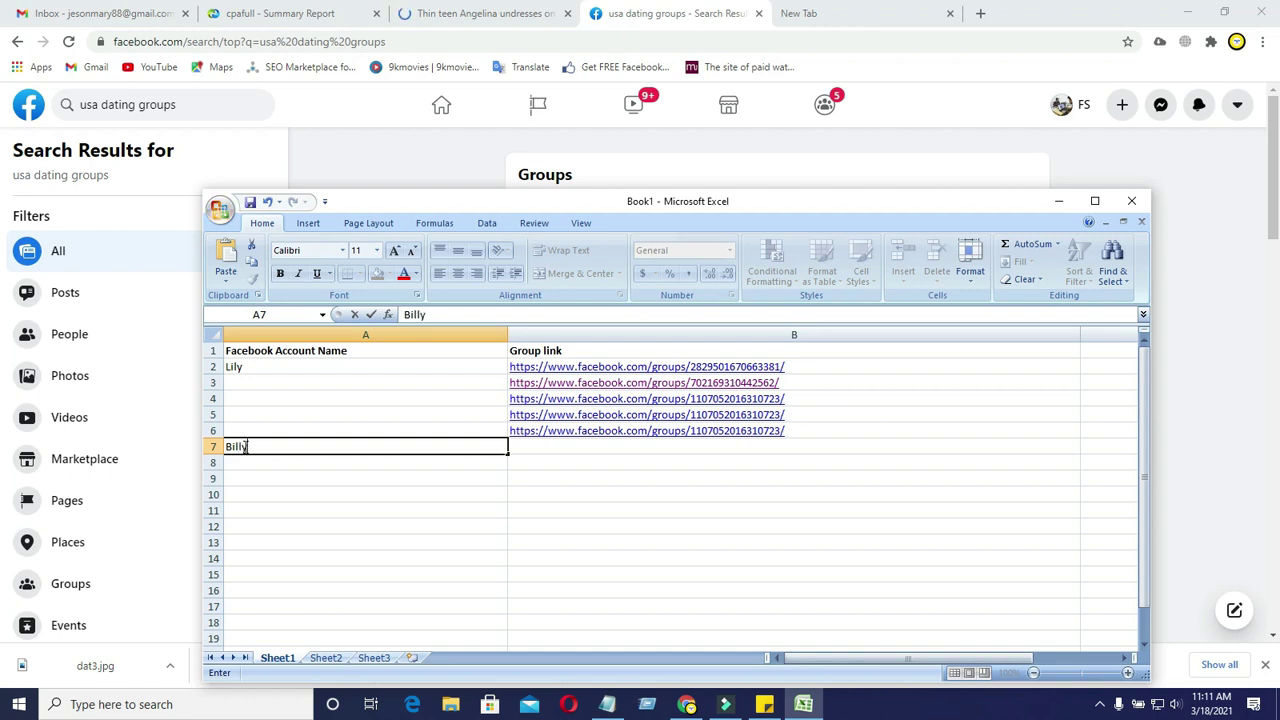
{"action": "left_click", "coordinate": [544, 452]}
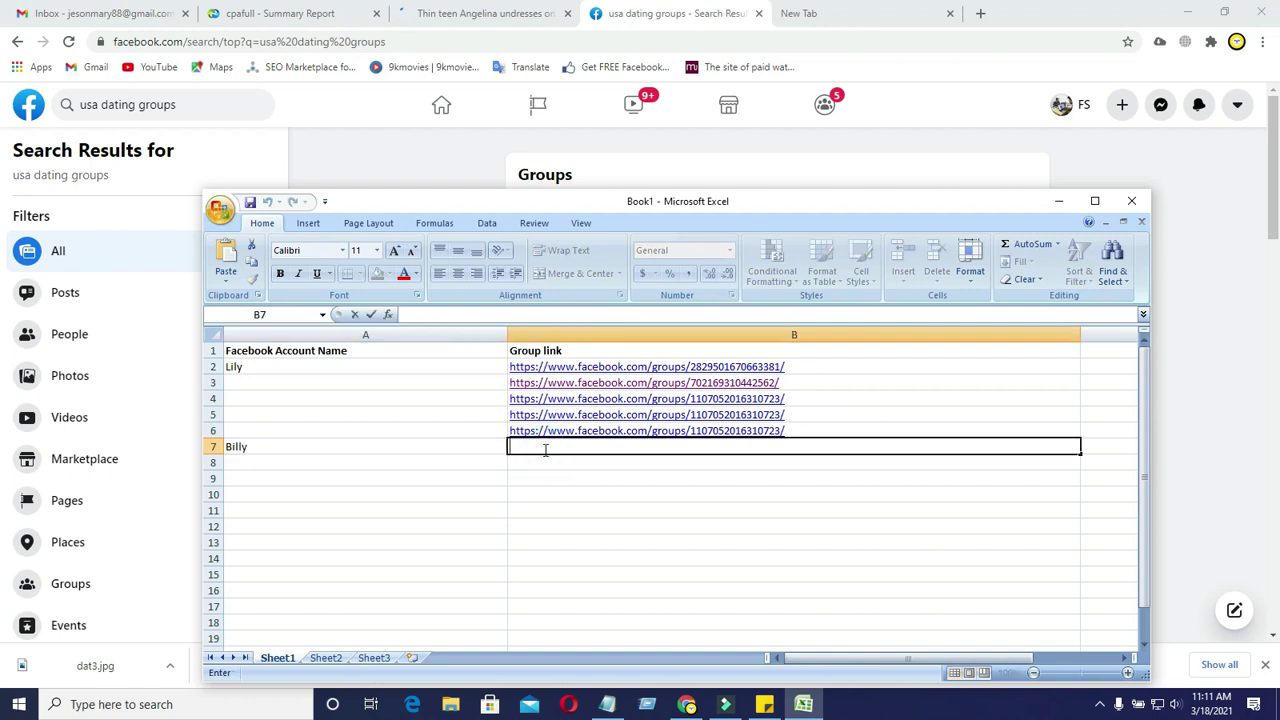
{"action": "double_click", "coordinate": [545, 451]}
{"action": "key", "text": "ctrl+v"}
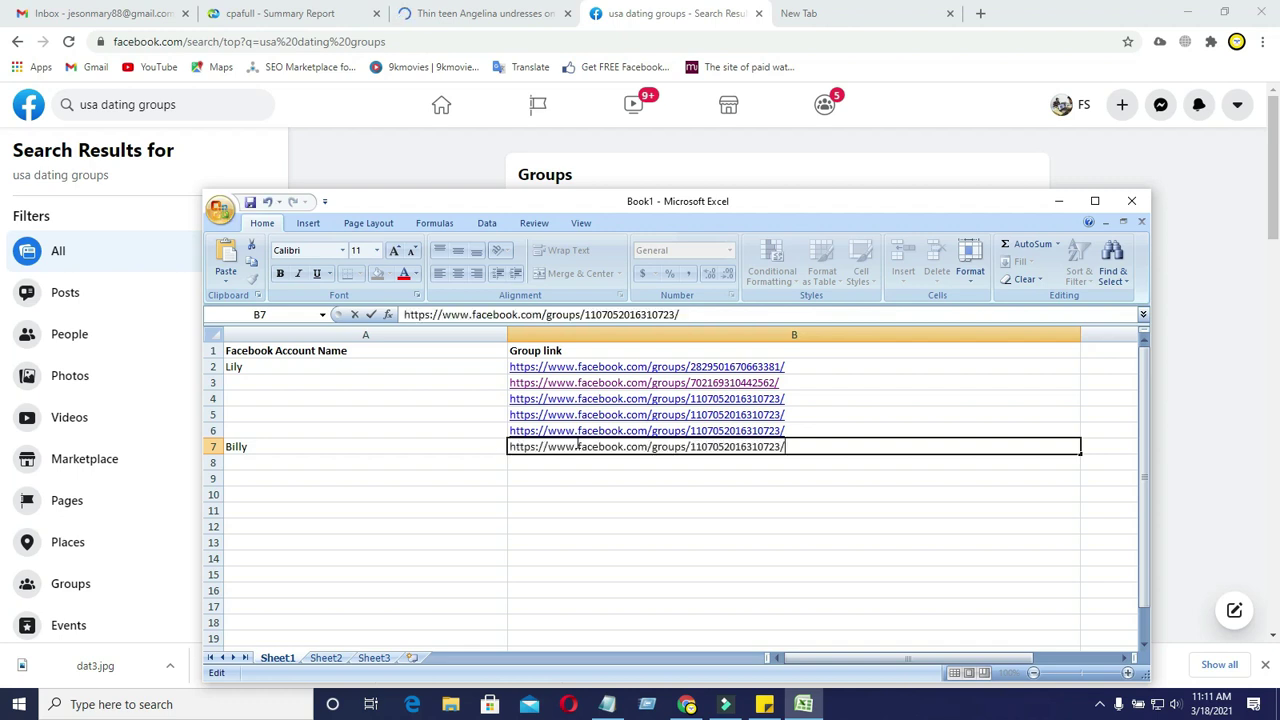
{"action": "left_click", "coordinate": [574, 466]}
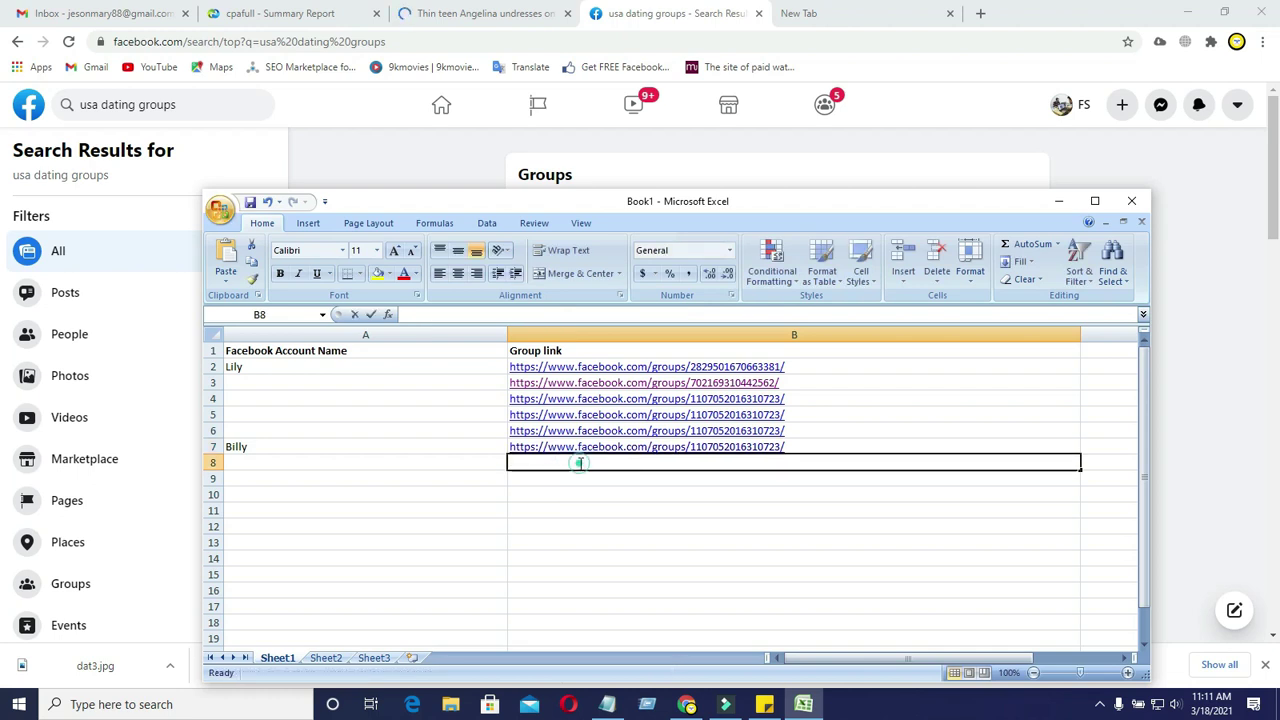
{"action": "key", "text": "ctrl+v"}
{"action": "left_click", "coordinate": [586, 480]}
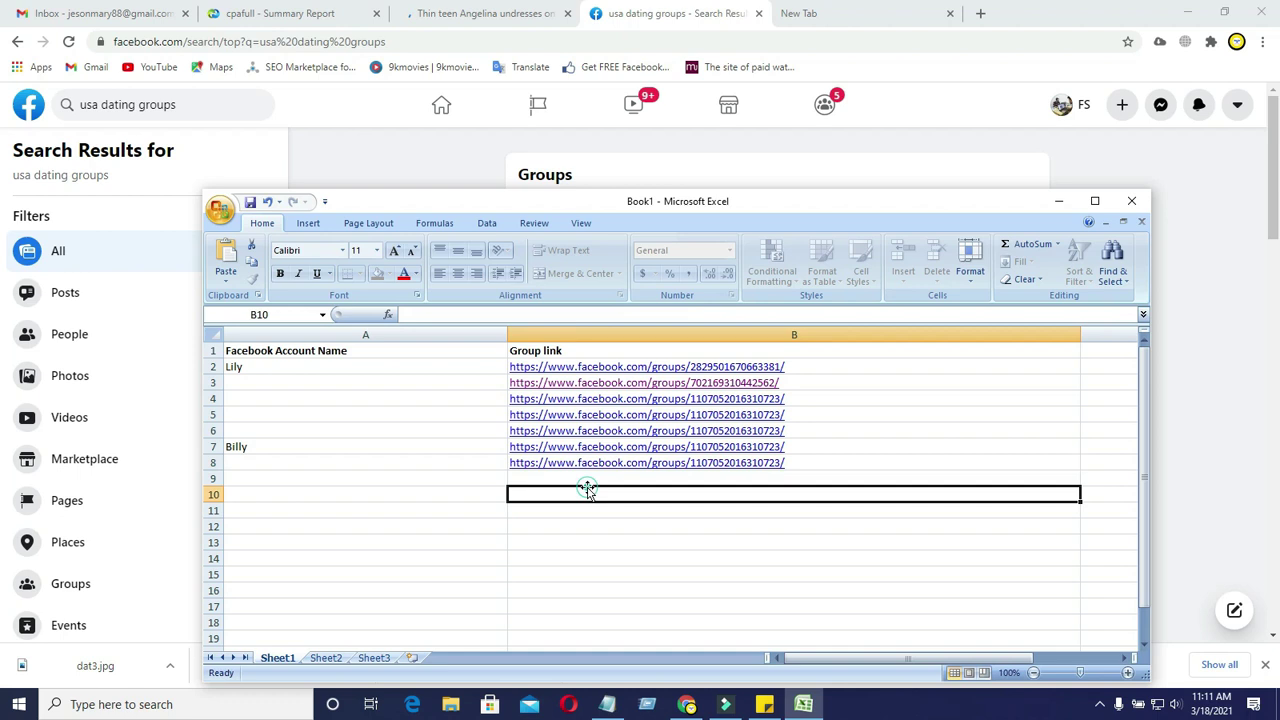
Paste the copied group link into cells B9, B10 and B11 as further entries for the second account.
{"action": "double_click", "coordinate": [588, 480]}
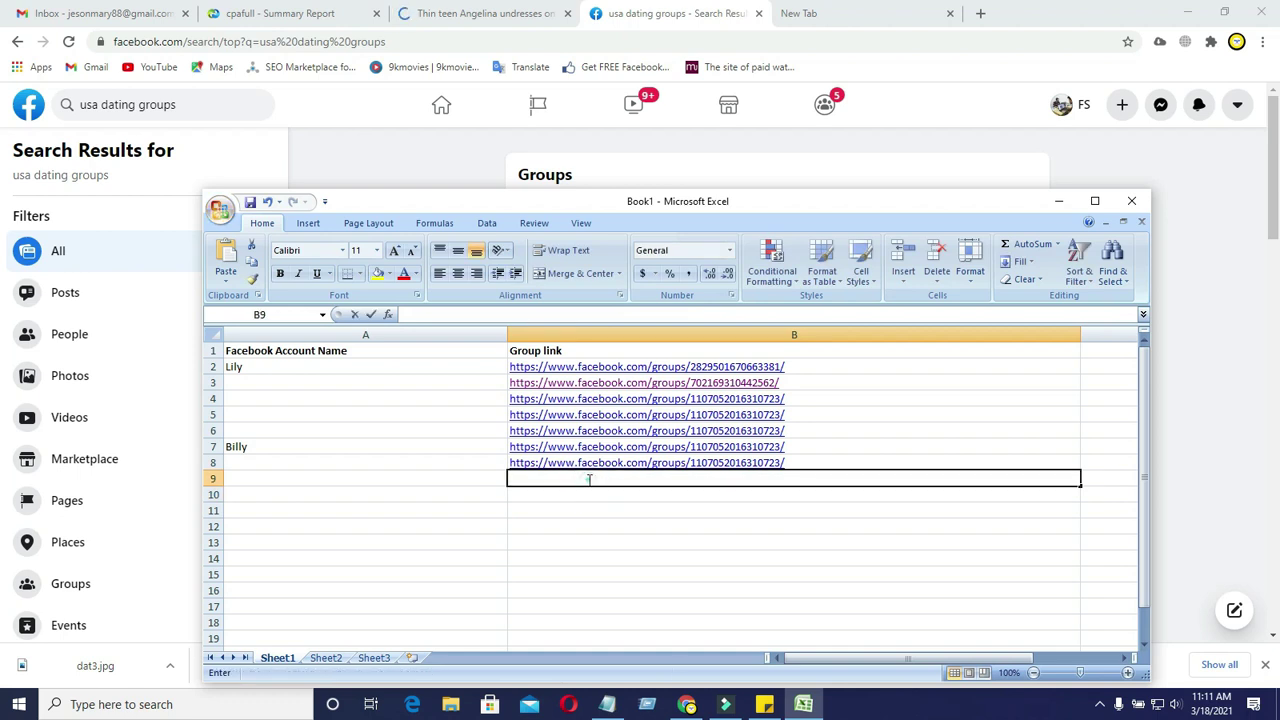
{"action": "key", "text": "ctrl+v"}
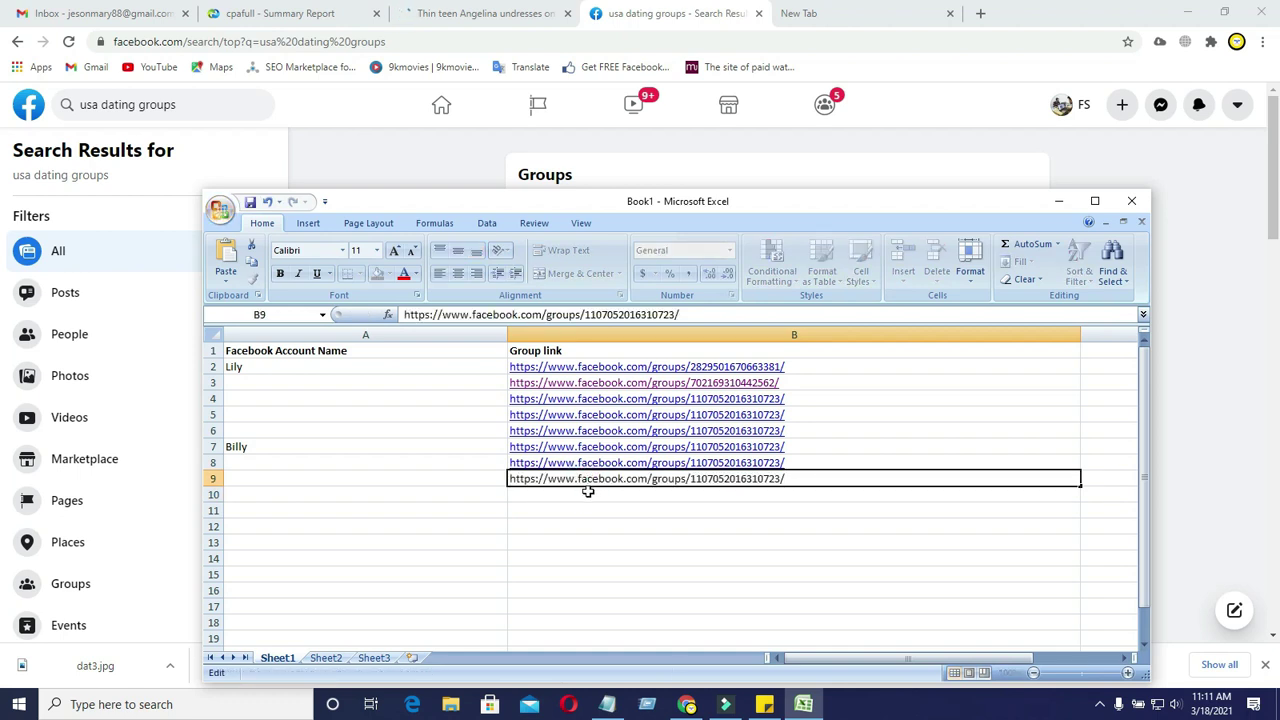
{"action": "double_click", "coordinate": [588, 492]}
{"action": "key", "text": "ctrl+v"}
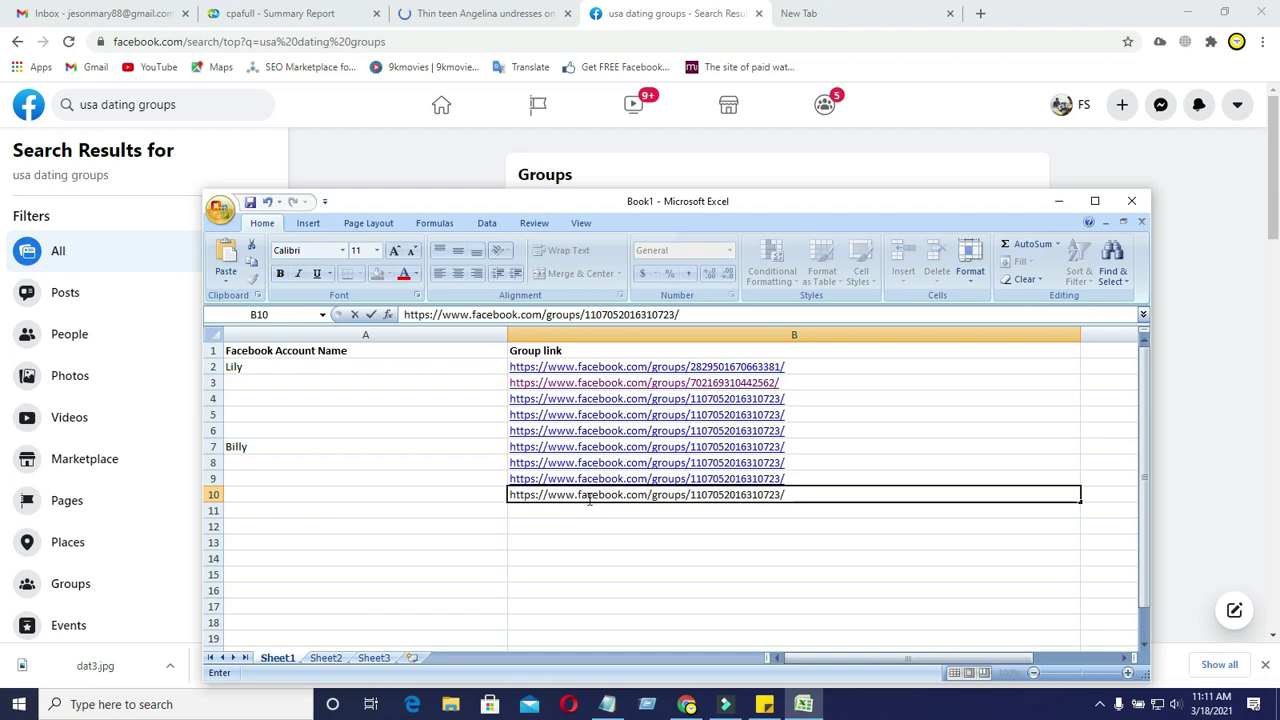
{"action": "double_click", "coordinate": [589, 510]}
{"action": "key", "text": "ctrl+v"}
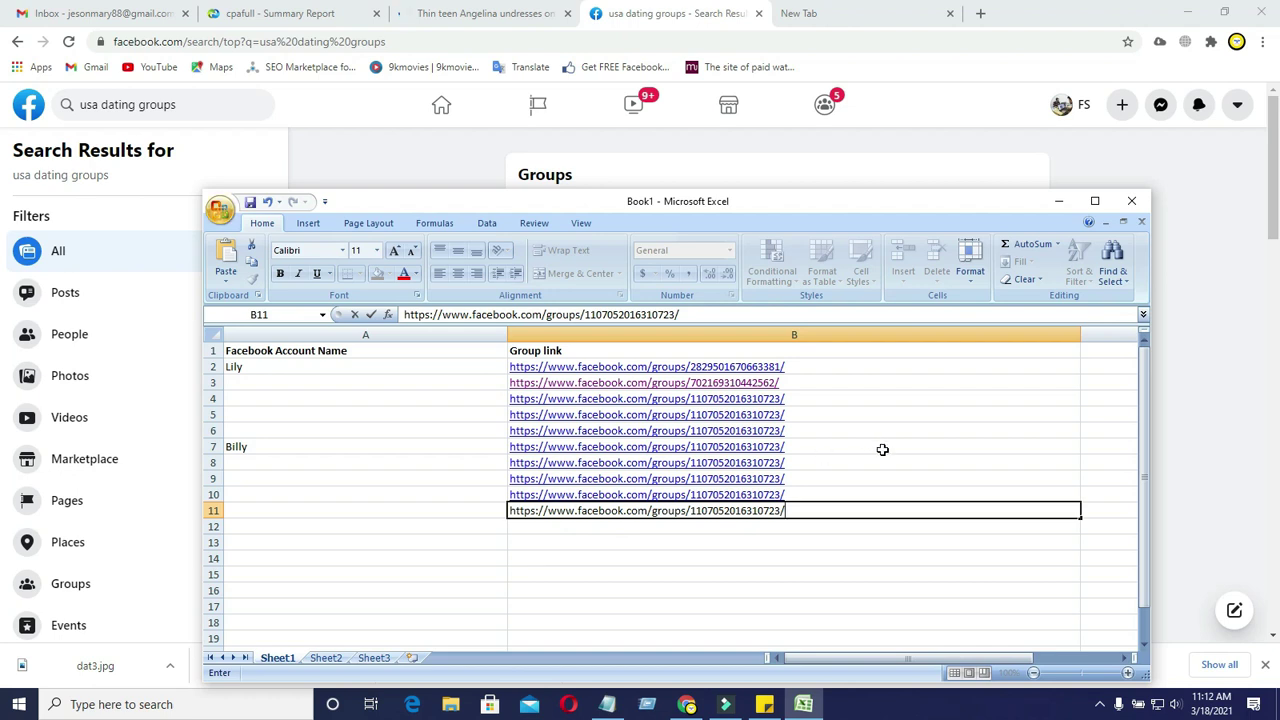
{"action": "key", "text": "ctrl+Return"}
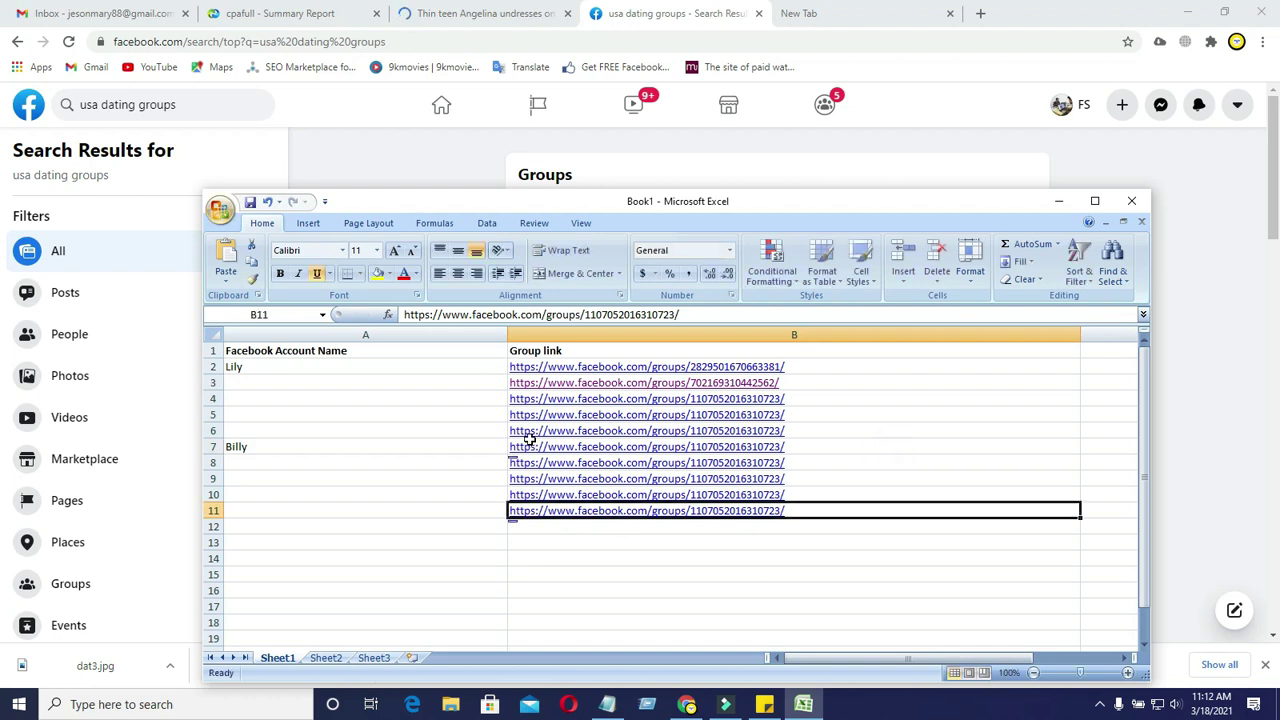
{"action": "left_click", "coordinate": [888, 446]}
{"action": "left_click", "coordinate": [1094, 446]}
{"action": "left_click", "coordinate": [1094, 446]}
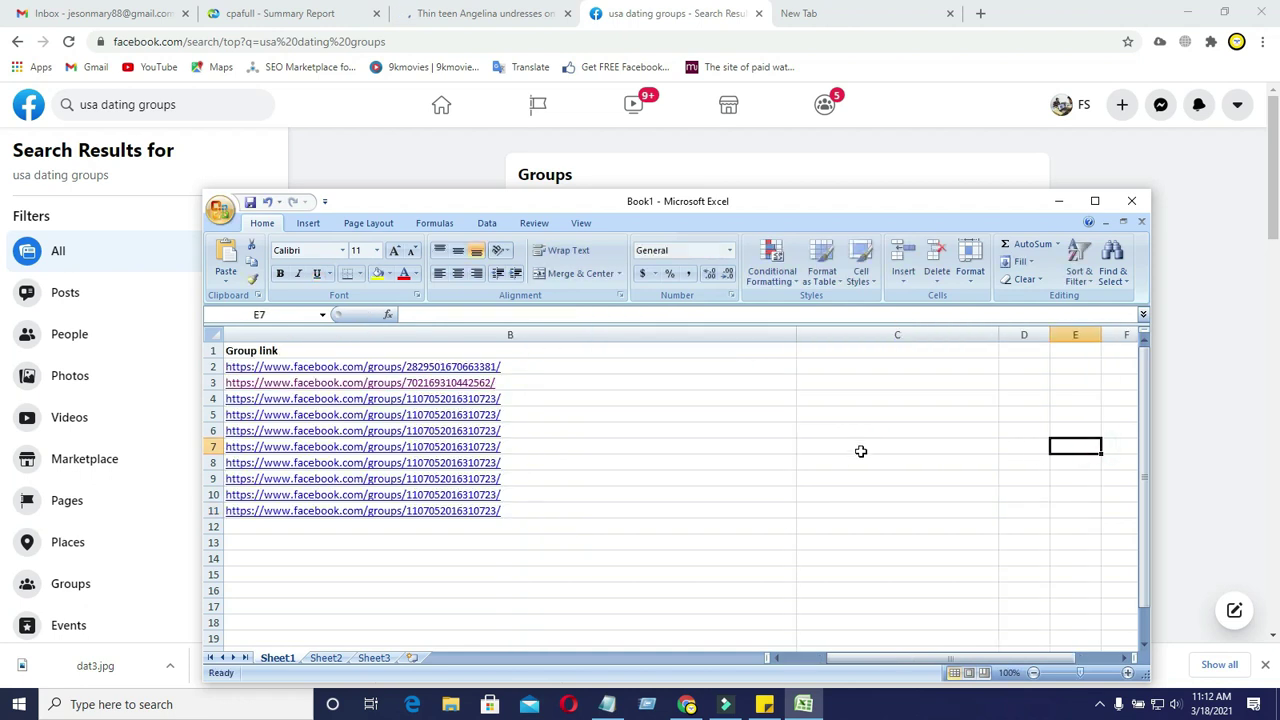
{"action": "left_click_drag", "start_coordinate": [857, 660], "coordinate": [816, 660]}
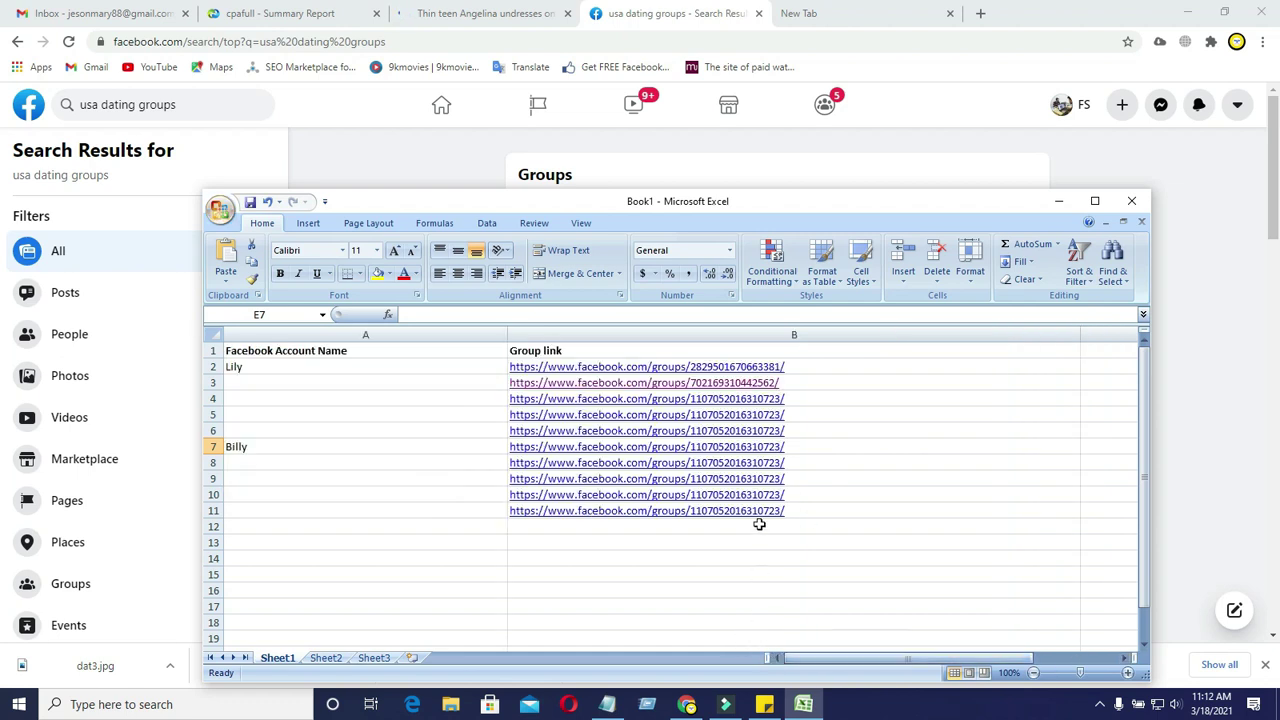
{"action": "left_click", "coordinate": [852, 449]}
{"action": "double_click", "coordinate": [852, 449]}
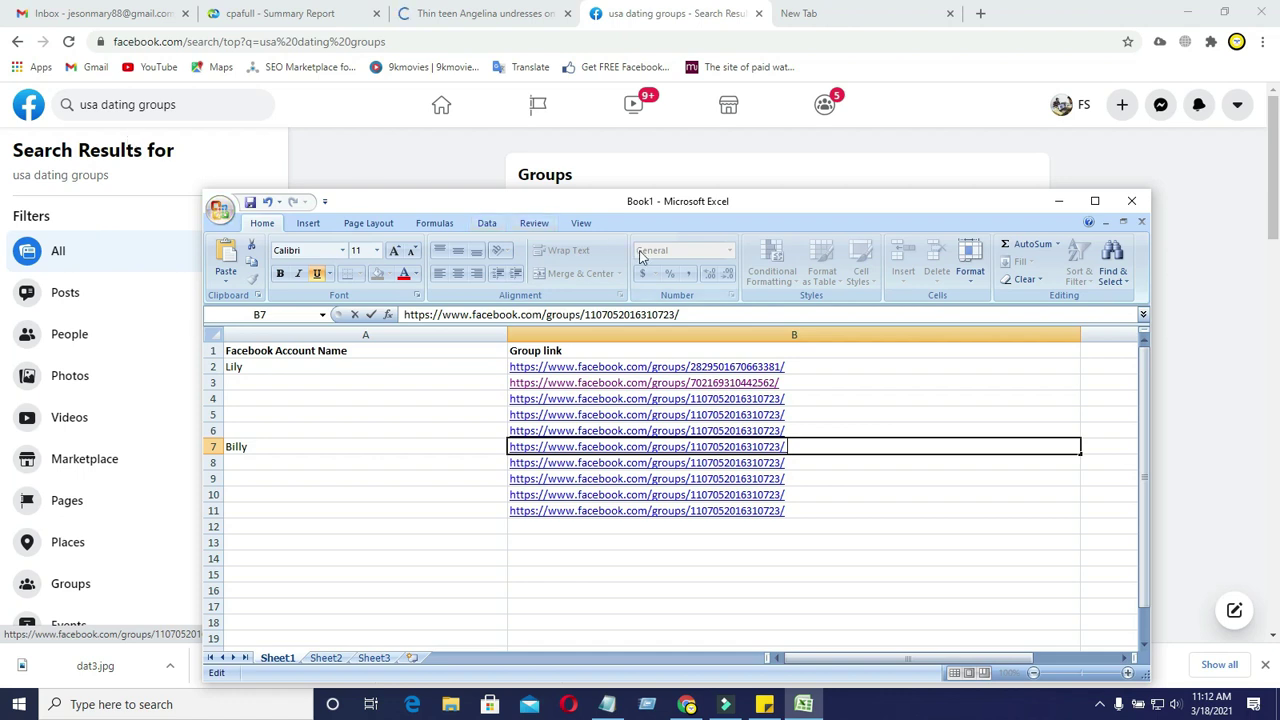
Switch to Notepad, add the line "5= 25" below the account notes and minimize the unsaved file.
{"action": "left_click", "coordinate": [1063, 192]}
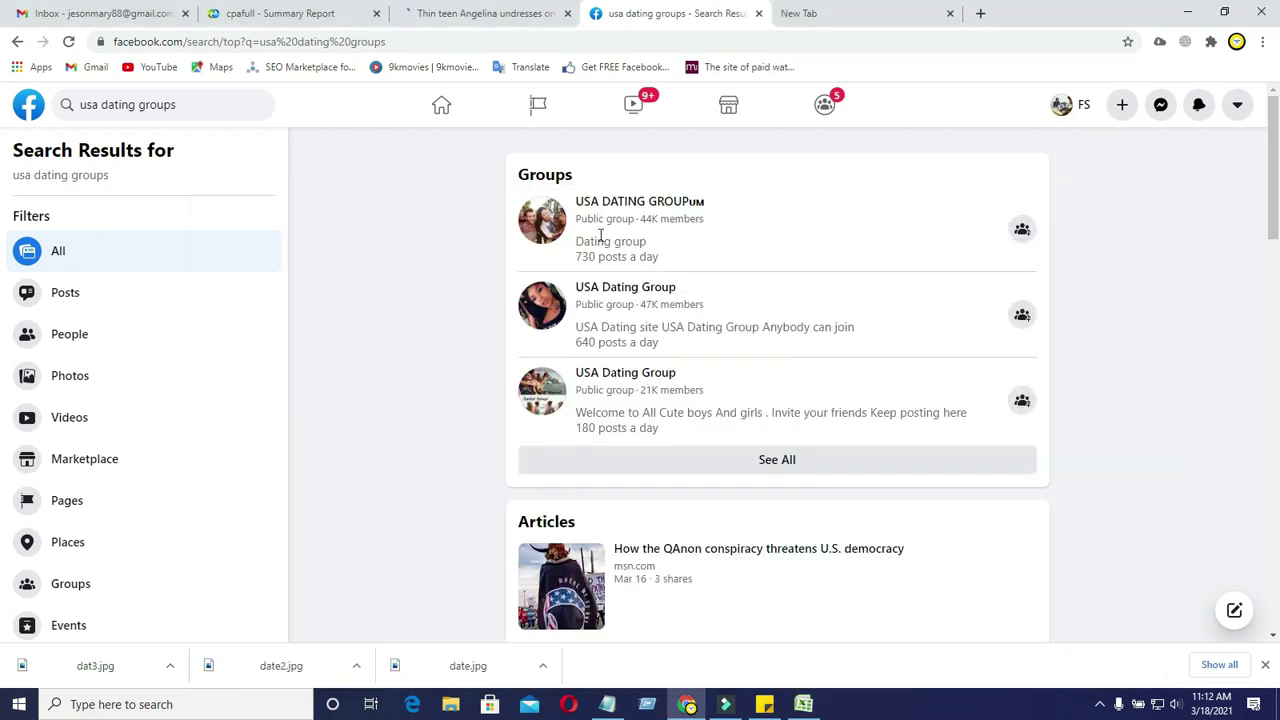
{"action": "mouse_move", "coordinate": [613, 205]}
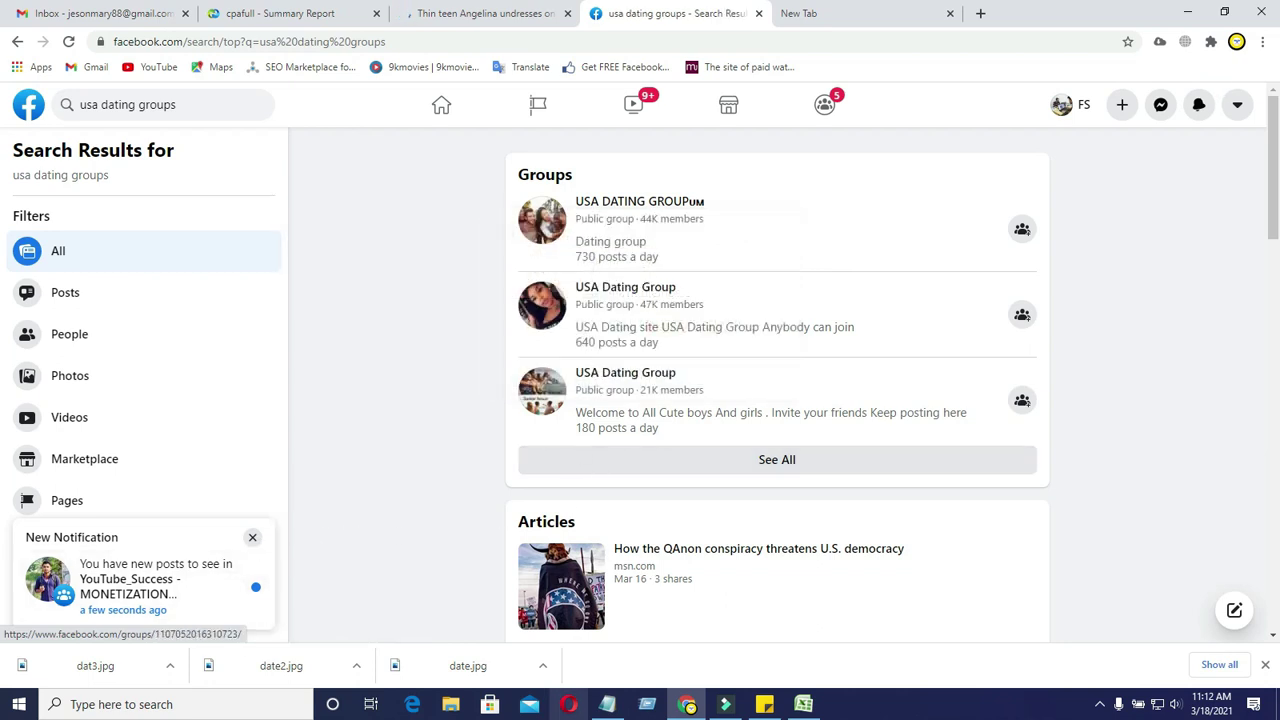
{"action": "left_click", "coordinate": [607, 704]}
{"action": "left_click", "coordinate": [374, 289]}
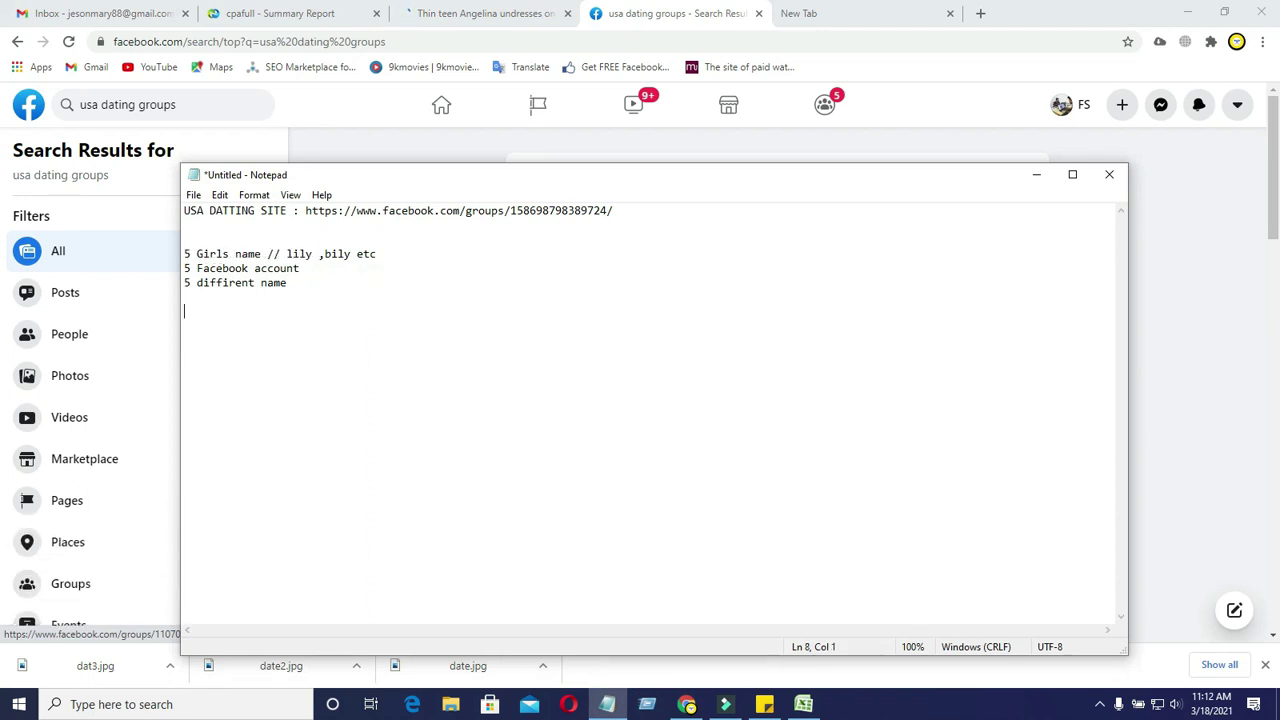
{"action": "type", "text": "5="}
{"action": "left_click", "coordinate": [1107, 180]}
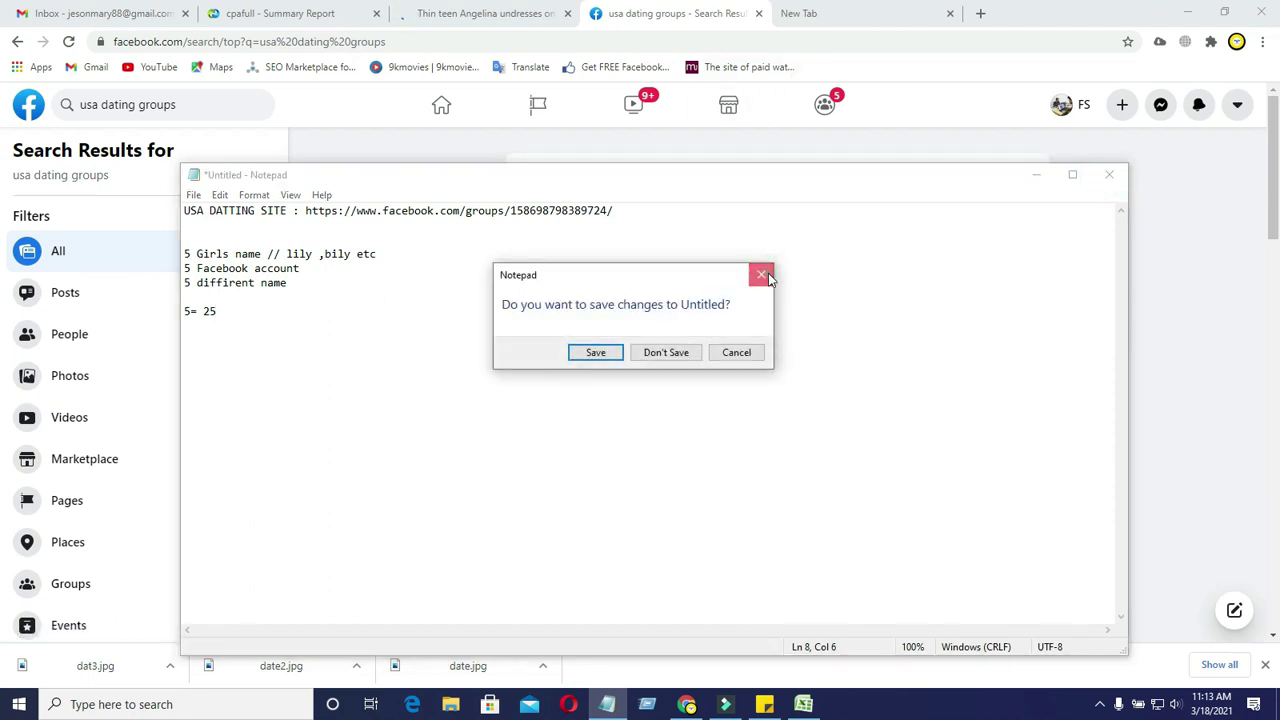
{"action": "left_click", "coordinate": [745, 350]}
{"action": "left_click", "coordinate": [1036, 174]}
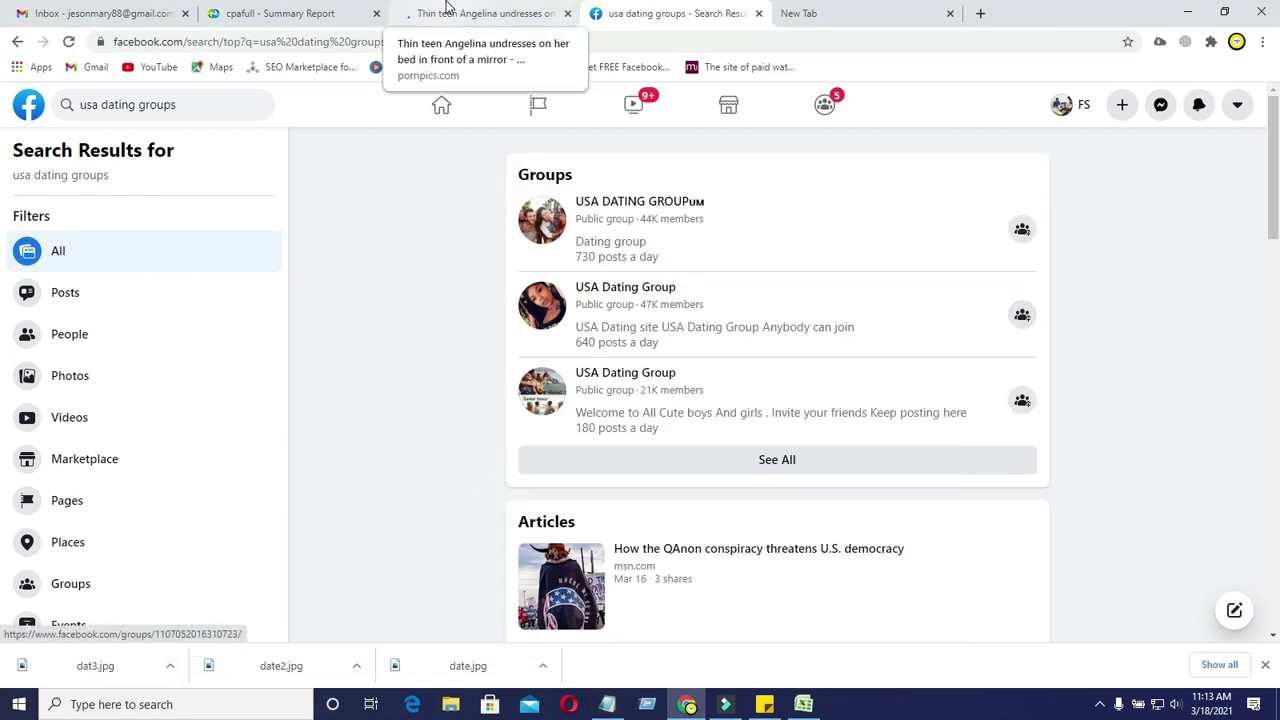
Open canva.com in the empty browser tab and dismiss the downloads bar.
{"action": "left_click", "coordinate": [55, 12]}
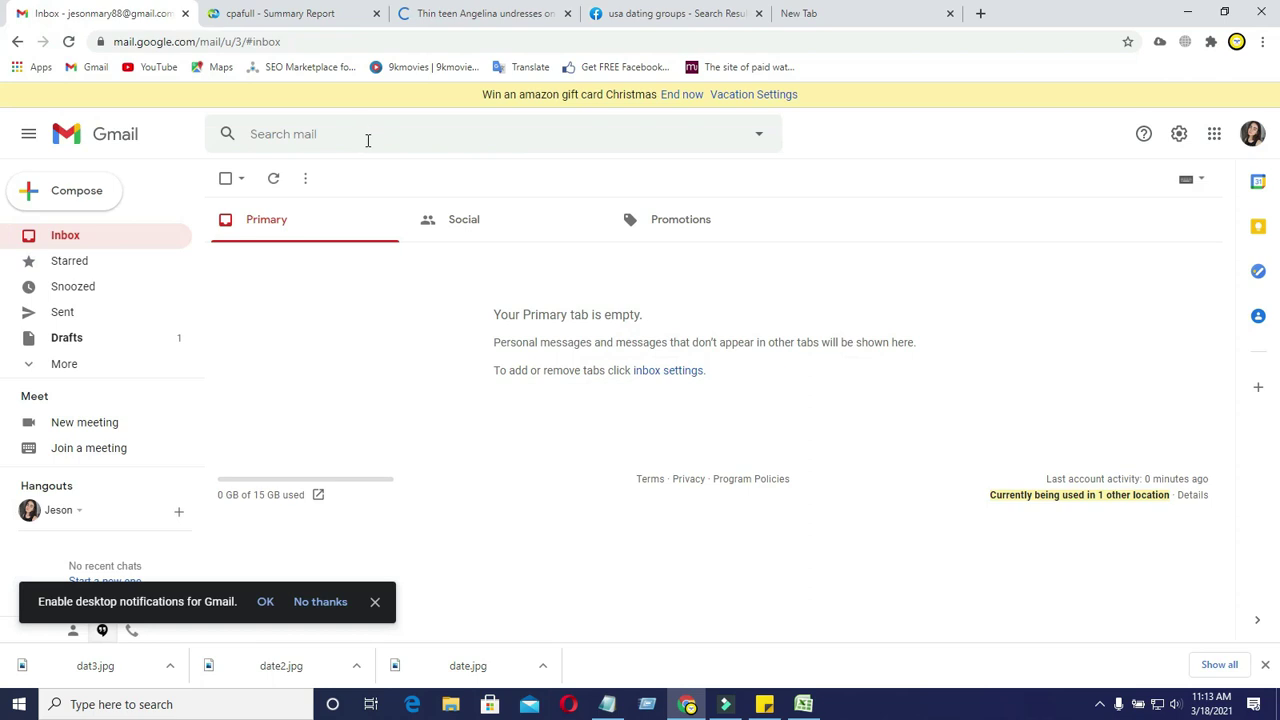
{"action": "left_click", "coordinate": [880, 14]}
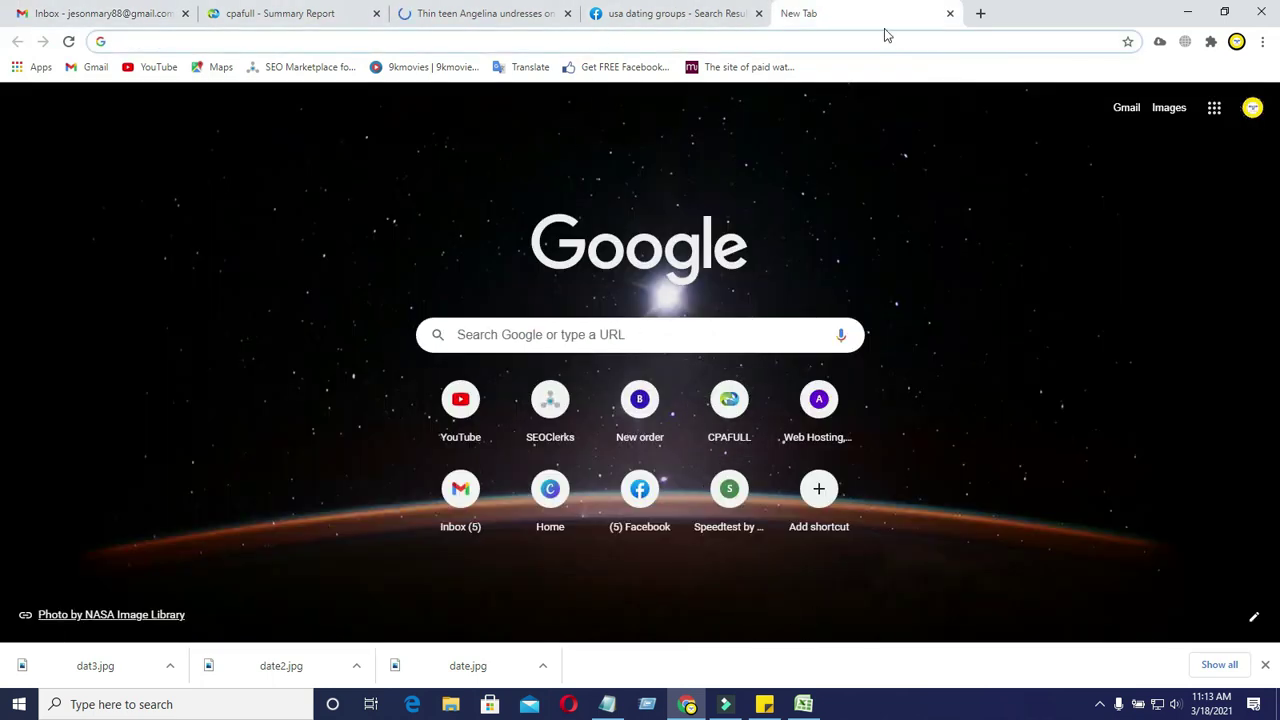
{"action": "type", "text": "CAnva.com"}
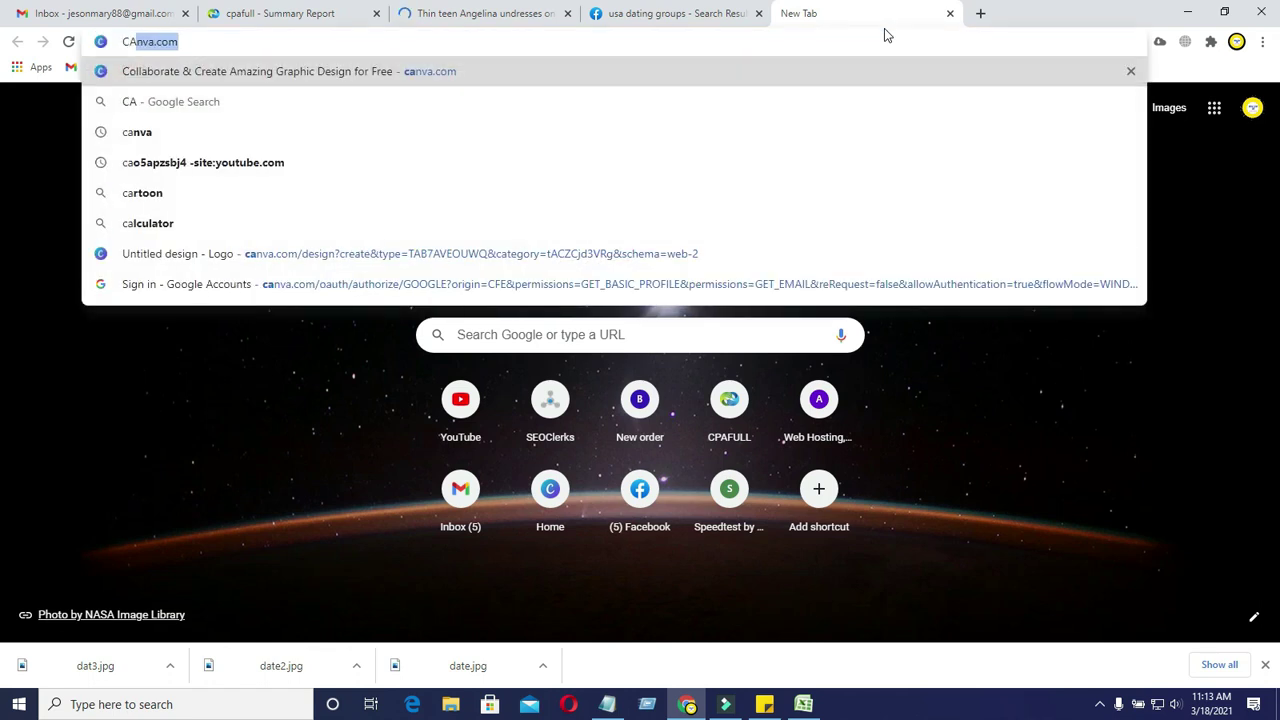
{"action": "key", "text": "Return"}
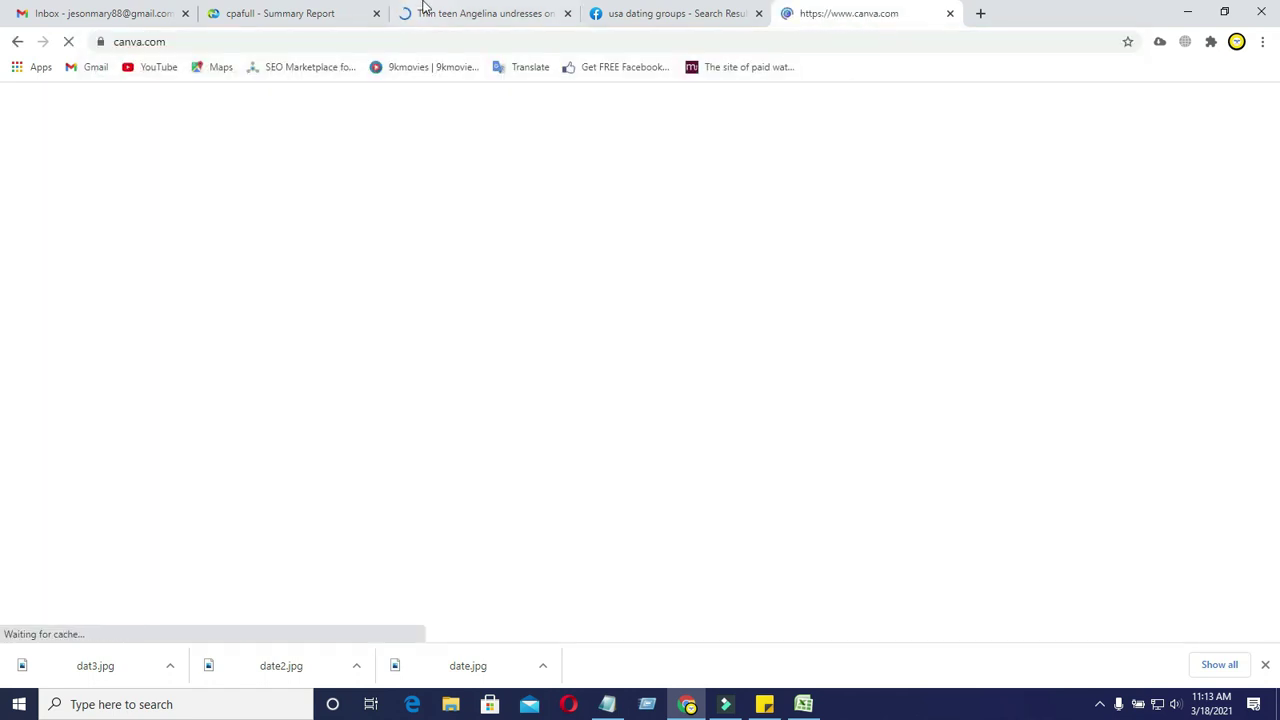
{"action": "left_click", "coordinate": [1266, 668]}
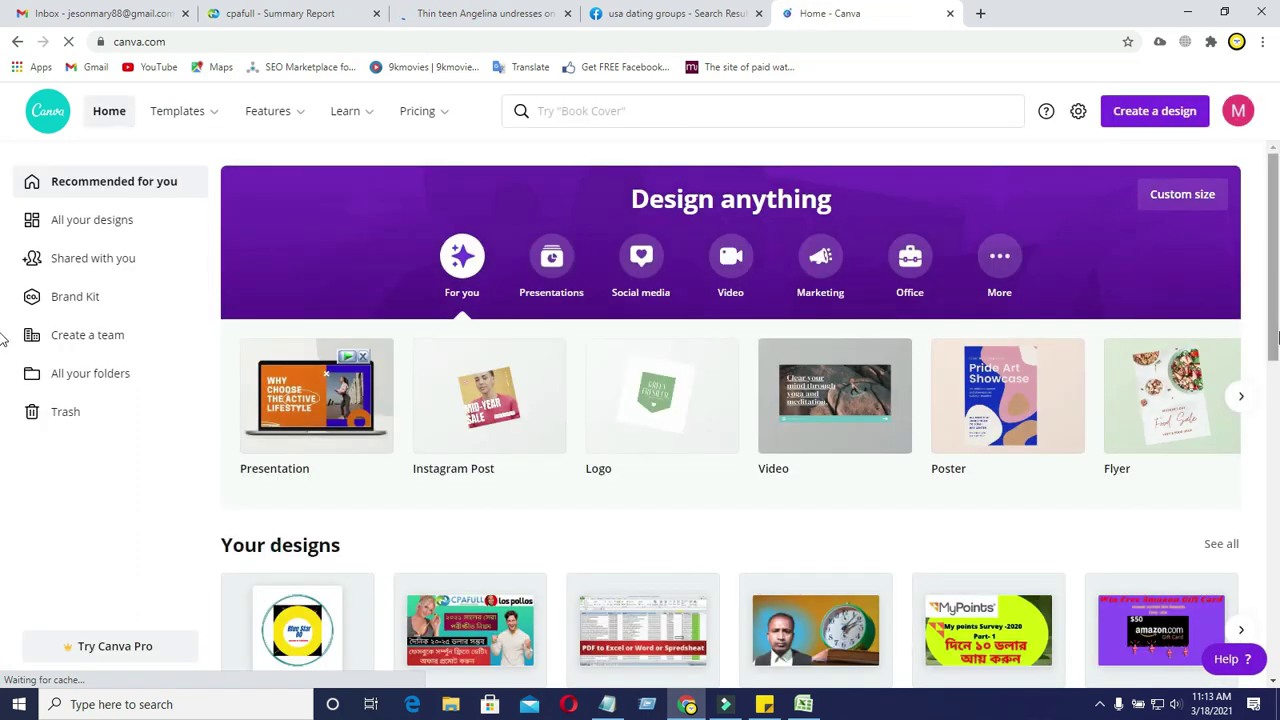
Browse the Canva home page and open the existing "Win Free" design for editing.
{"action": "scroll", "coordinate": [1276, 340], "scroll_direction": "down", "scroll_amount": 3}
{"action": "scroll", "coordinate": [1276, 478], "scroll_direction": "down", "scroll_amount": 5}
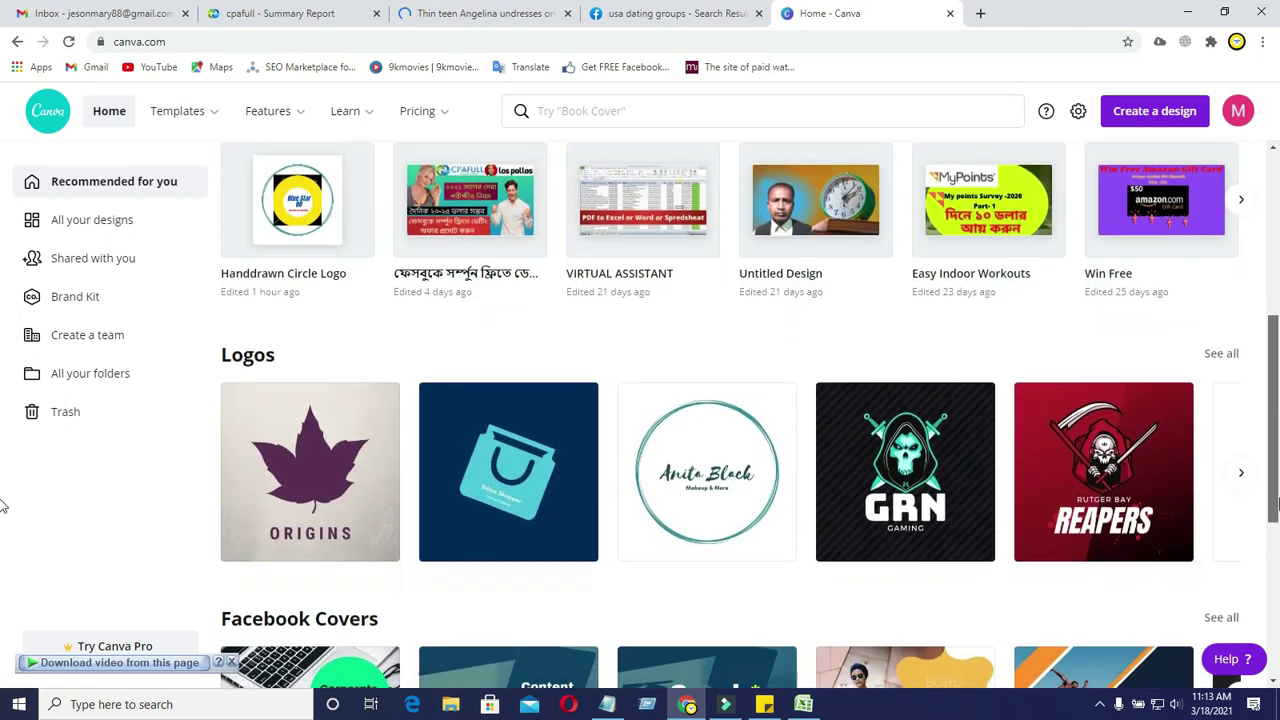
{"action": "scroll", "coordinate": [1266, 440], "scroll_direction": "up", "scroll_amount": 6}
{"action": "scroll", "coordinate": [1183, 486], "scroll_direction": "up", "scroll_amount": 3}
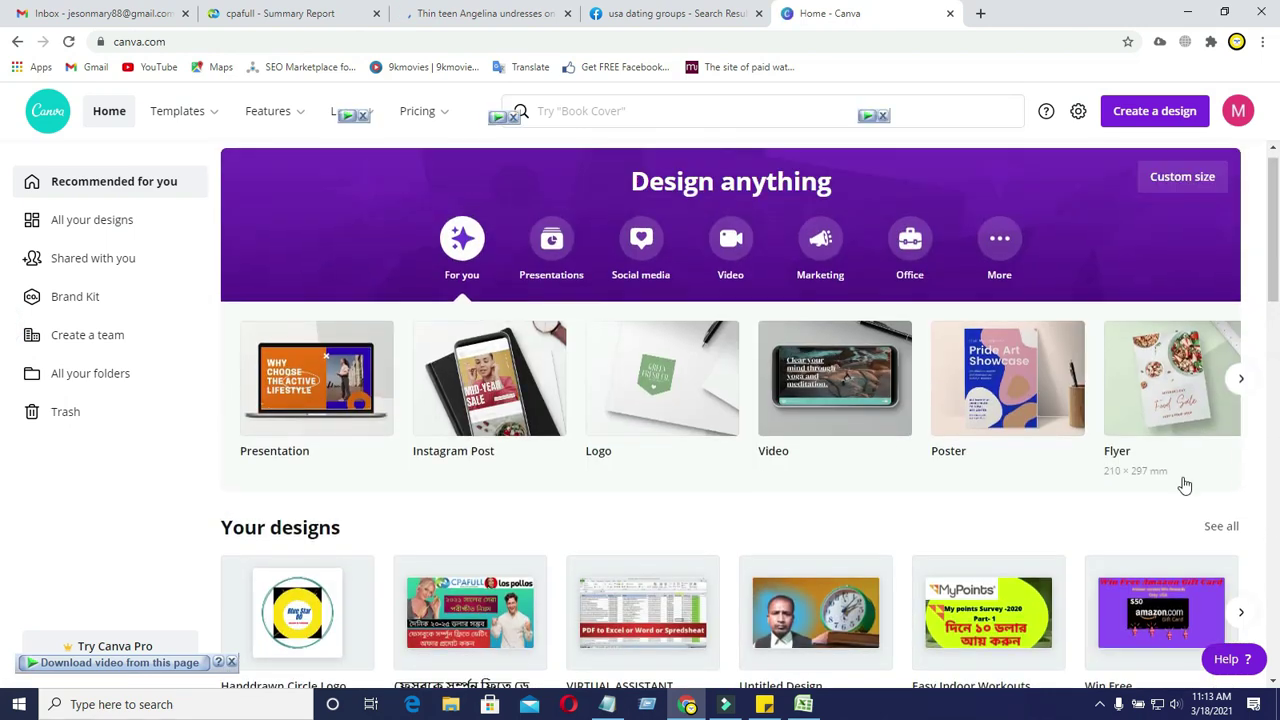
{"action": "left_click", "coordinate": [1158, 574]}
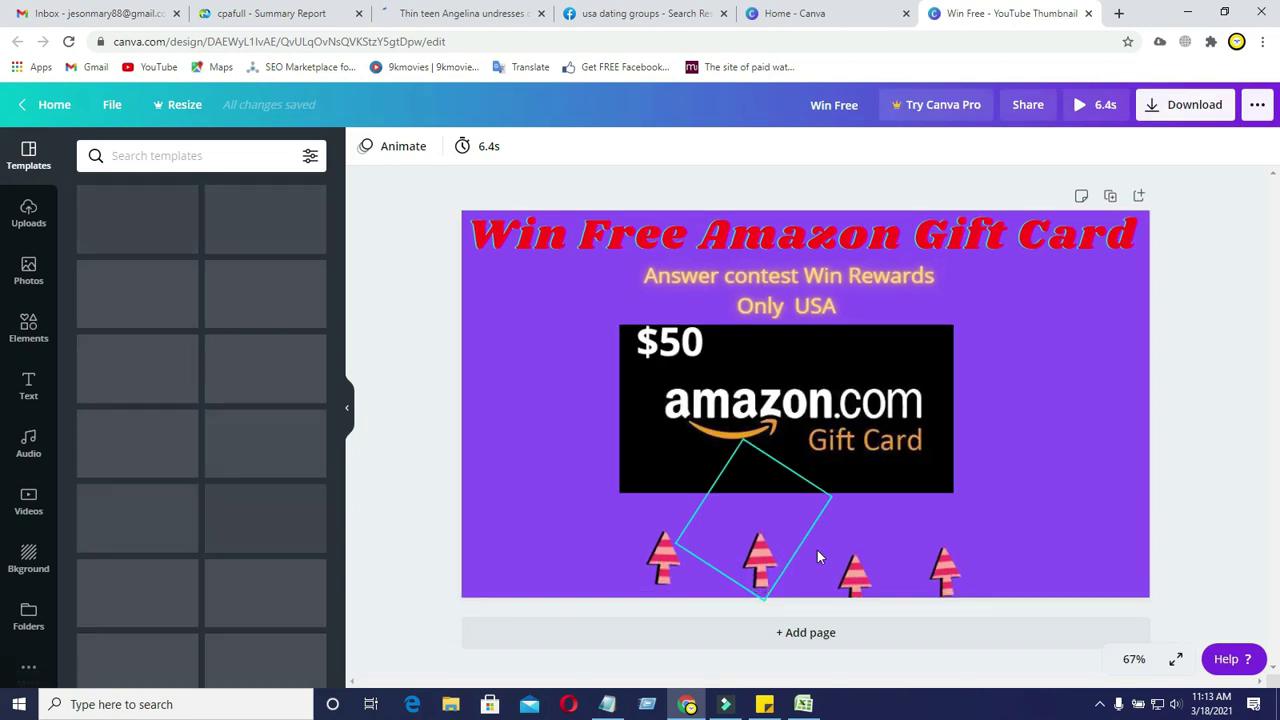
Delete the four striped tree graphics along the lower edge of the design.
{"action": "right_click", "coordinate": [658, 543]}
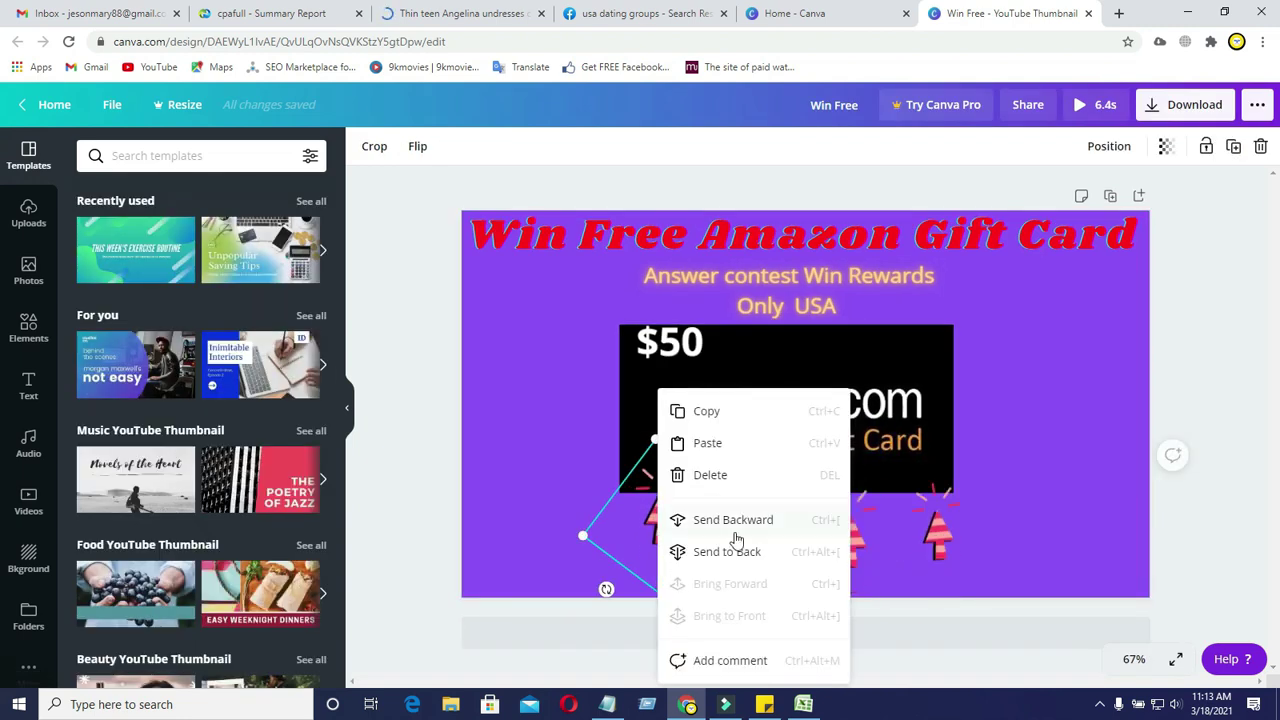
{"action": "left_click", "coordinate": [706, 474]}
{"action": "right_click", "coordinate": [785, 500]}
{"action": "left_click", "coordinate": [825, 474]}
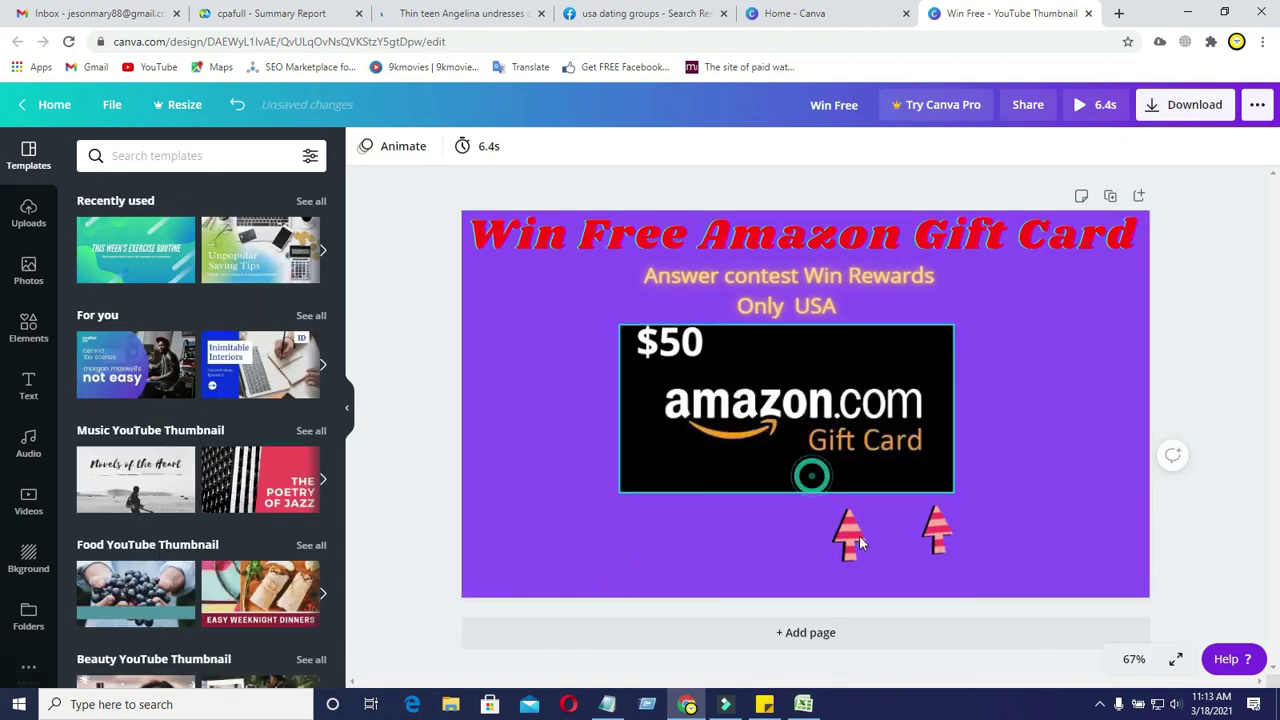
{"action": "right_click", "coordinate": [859, 535]}
{"action": "left_click", "coordinate": [895, 474]}
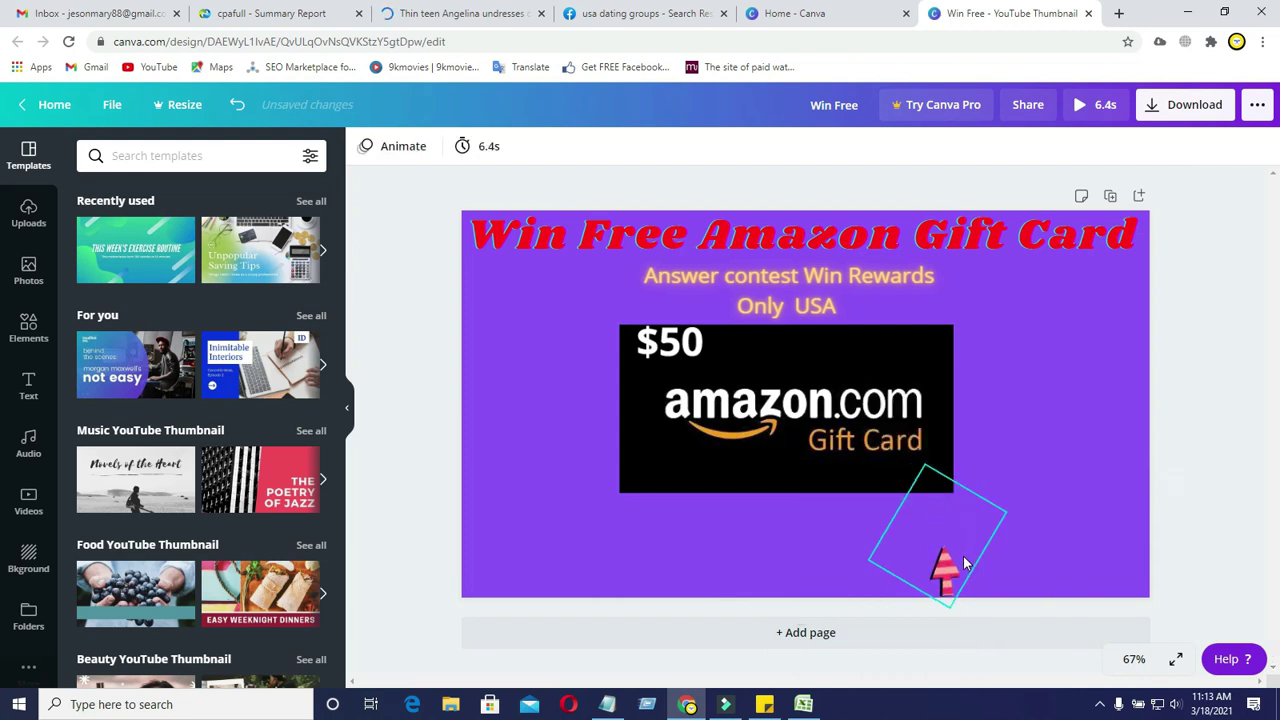
{"action": "right_click", "coordinate": [963, 555]}
{"action": "left_click", "coordinate": [966, 474]}
Delete the Amazon gift card image, the "Answer contest Win Rewards Only USA" text and the title from the design.
{"action": "right_click", "coordinate": [798, 437]}
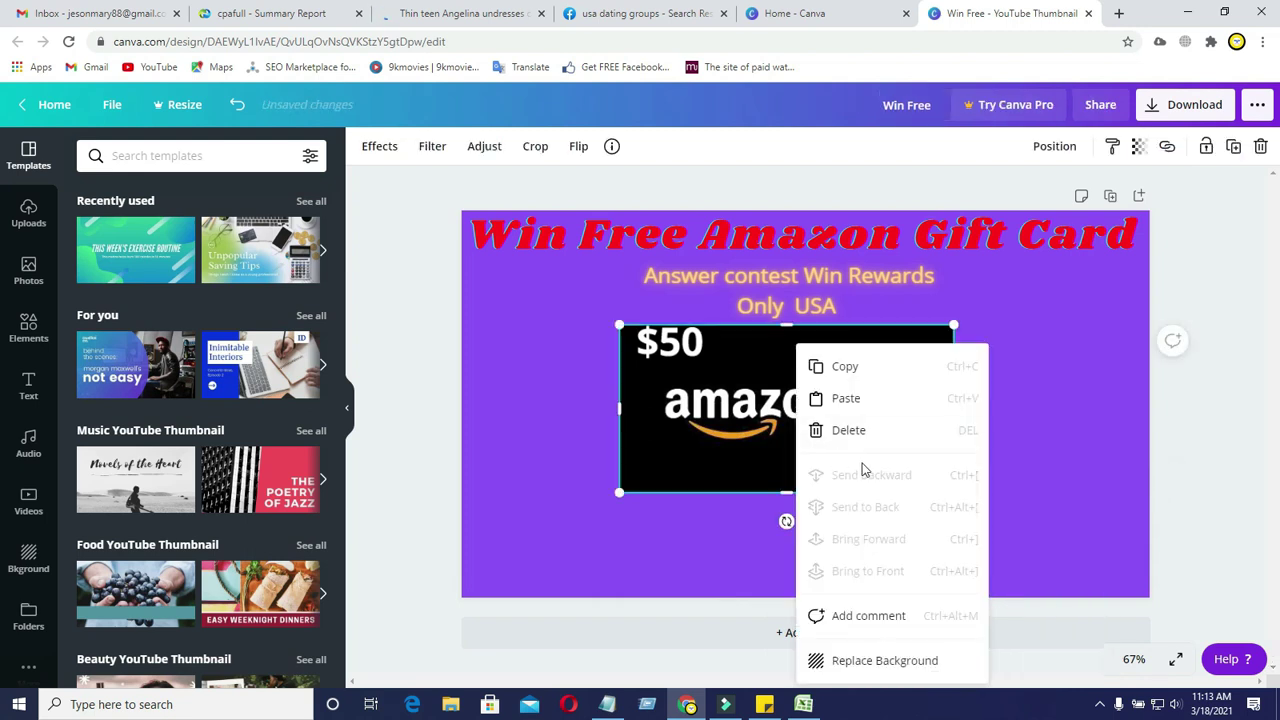
{"action": "left_click", "coordinate": [850, 430]}
{"action": "right_click", "coordinate": [774, 285]}
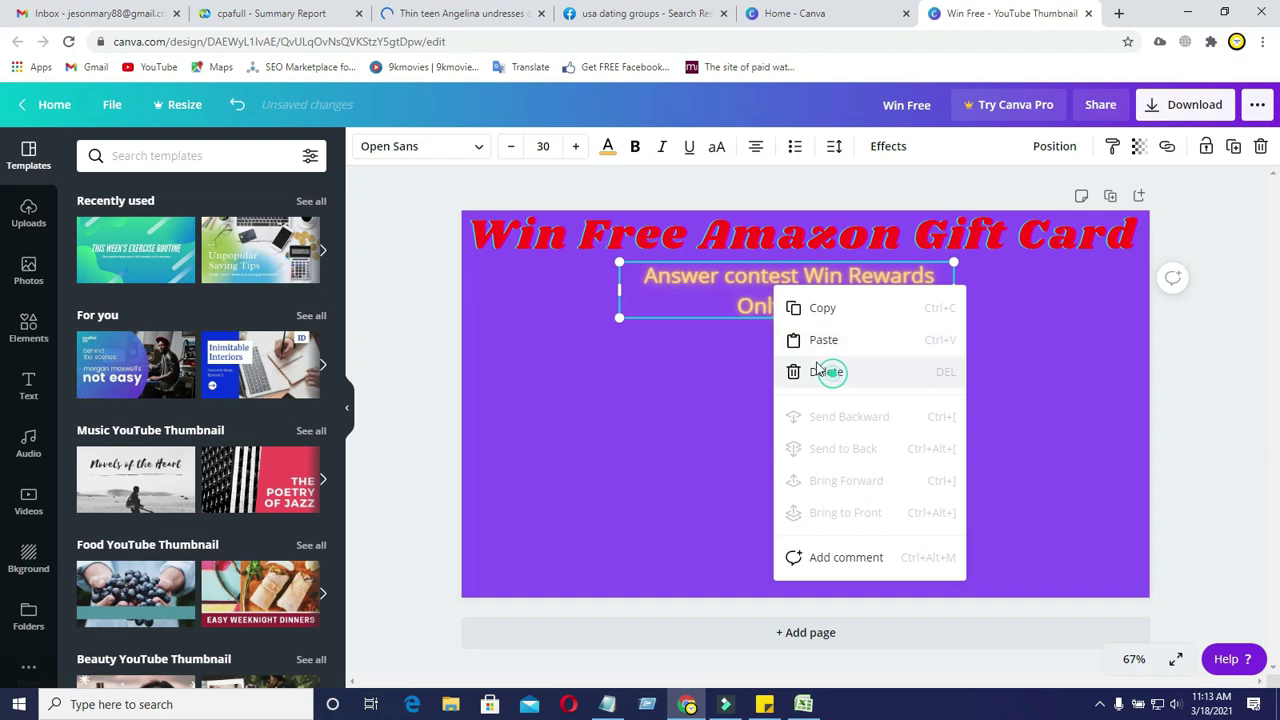
{"action": "left_click", "coordinate": [825, 371]}
{"action": "right_click", "coordinate": [762, 250]}
{"action": "left_click", "coordinate": [815, 332]}
Change the background colour of the empty design to pink.
{"action": "left_click", "coordinate": [603, 326]}
{"action": "left_click", "coordinate": [22, 568]}
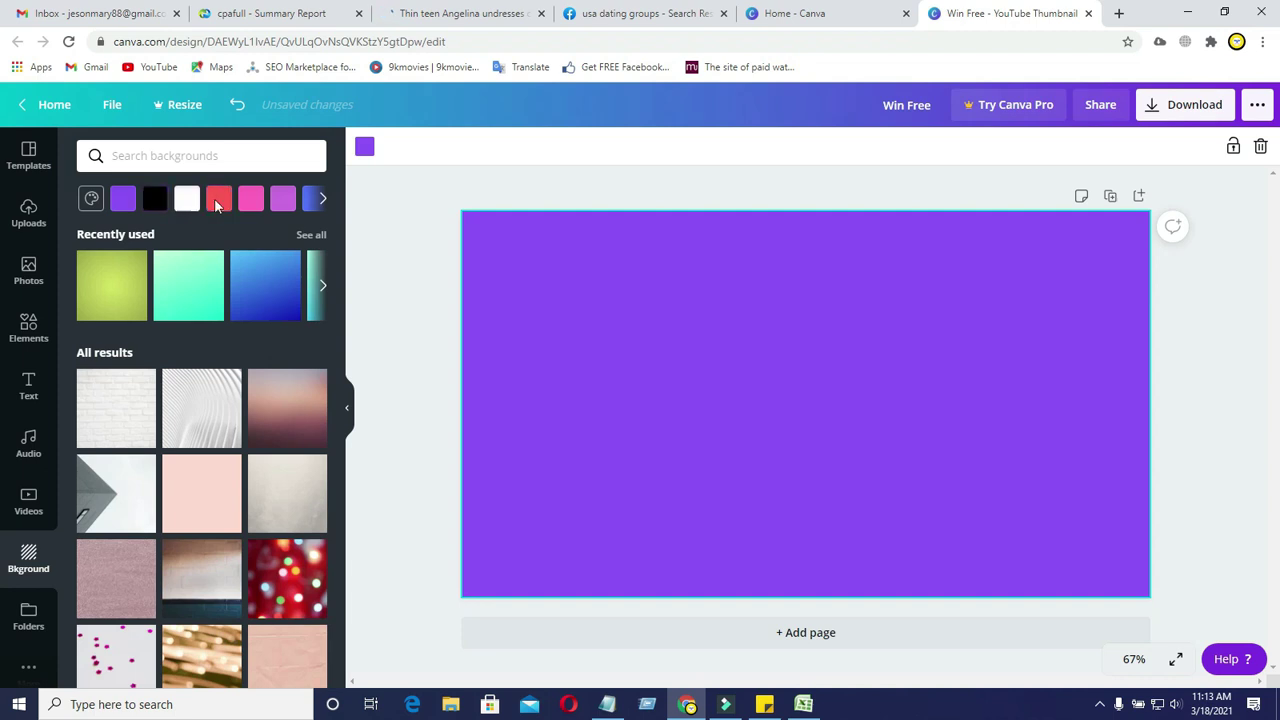
{"action": "left_click", "coordinate": [250, 200]}
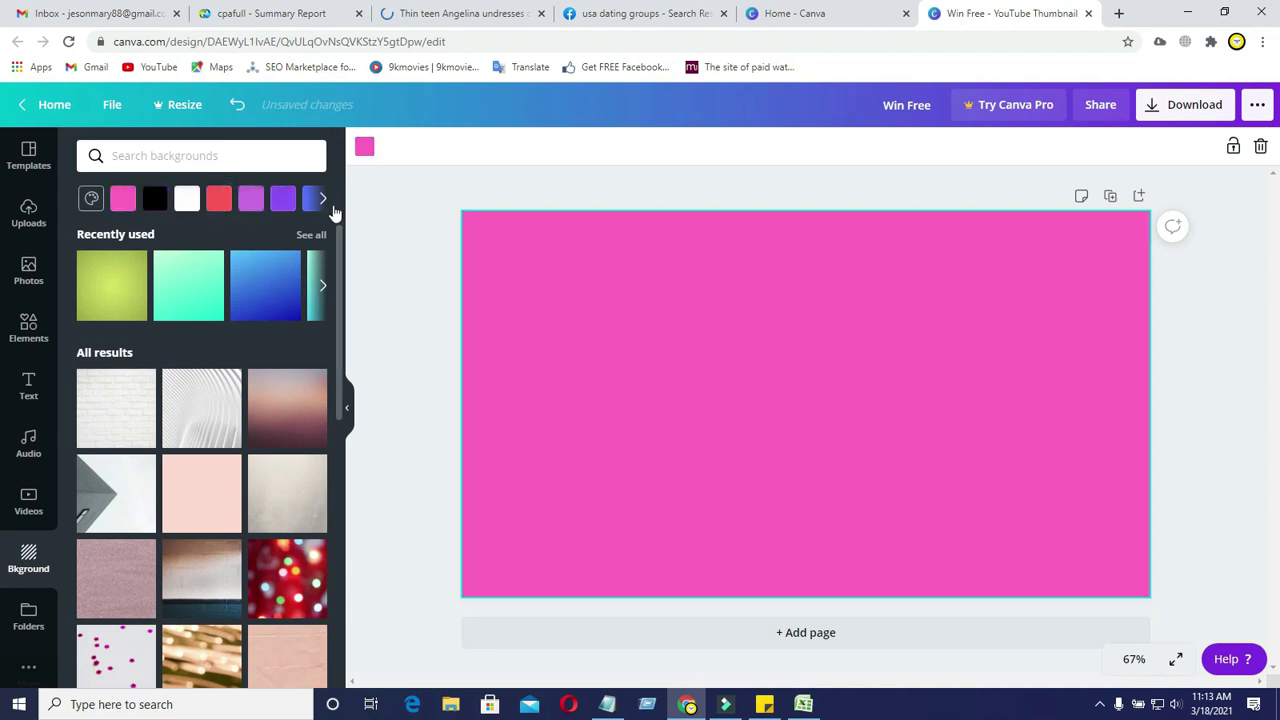
{"action": "left_click", "coordinate": [397, 422]}
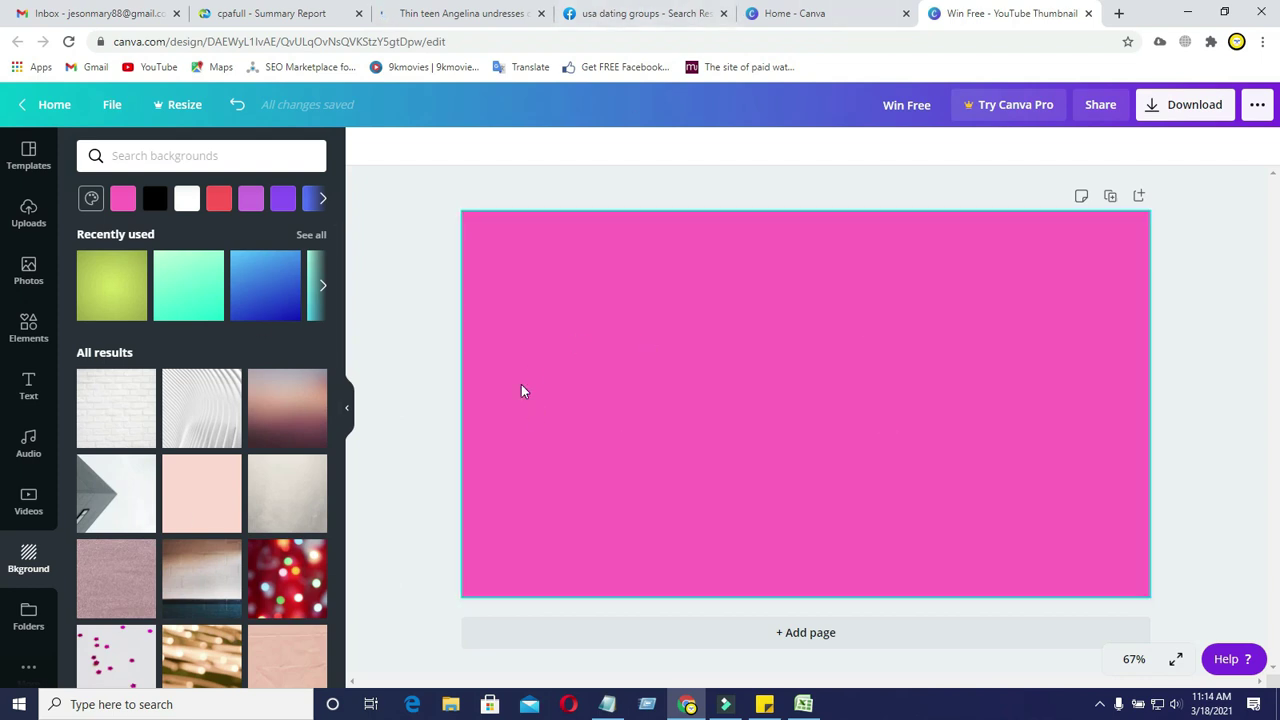
Search Google for "Porn pics.com" in a new tab, close that tab and minimize the browser.
{"action": "left_click", "coordinate": [1185, 43]}
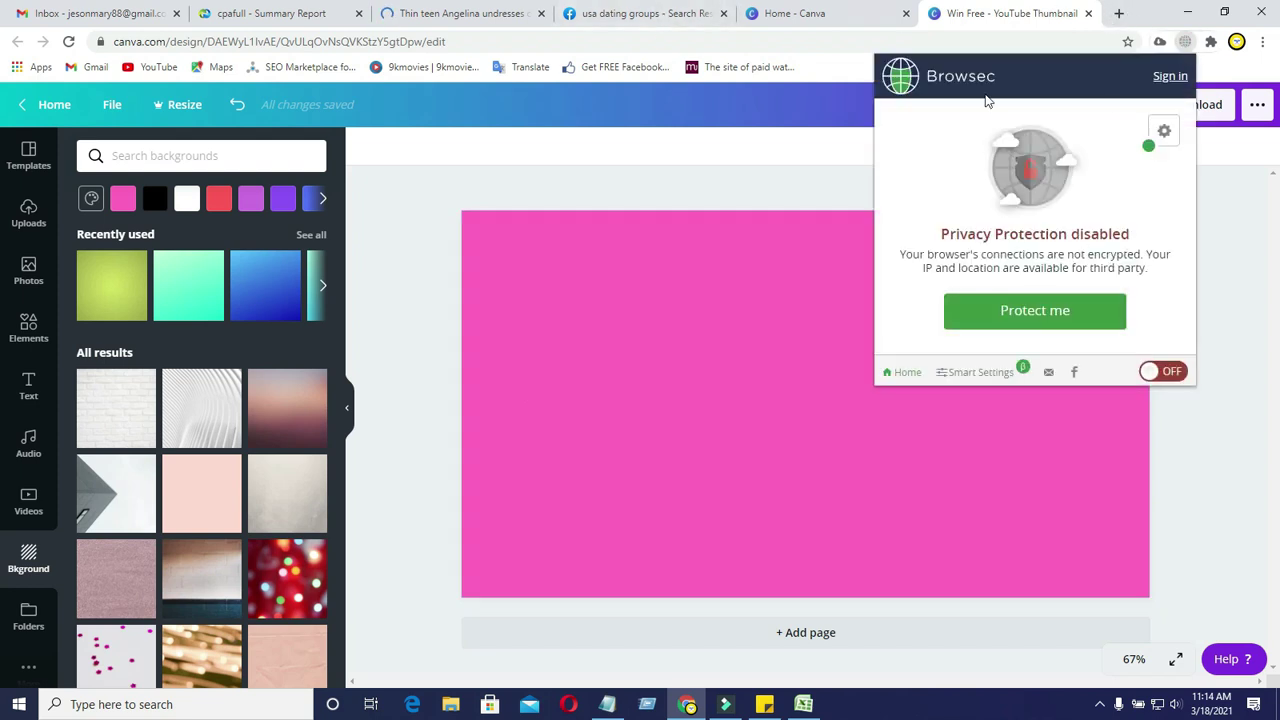
{"action": "left_click", "coordinate": [1119, 14]}
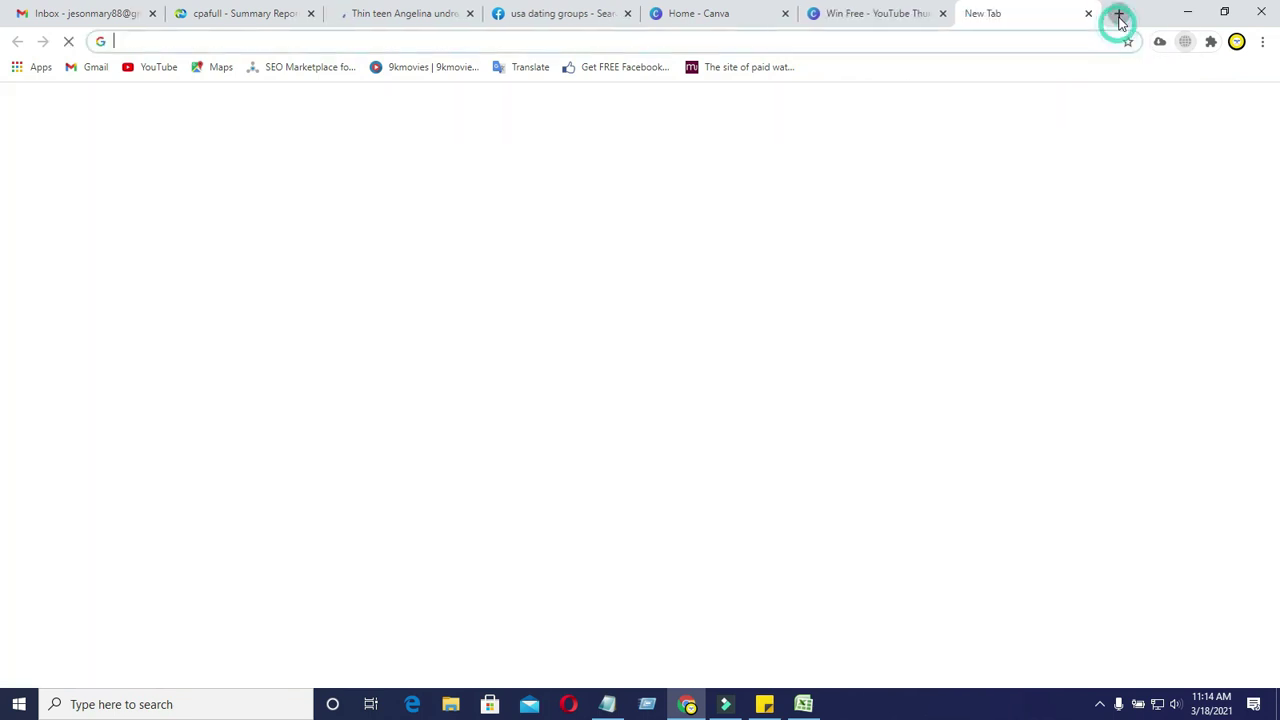
{"action": "type", "text": "por"}
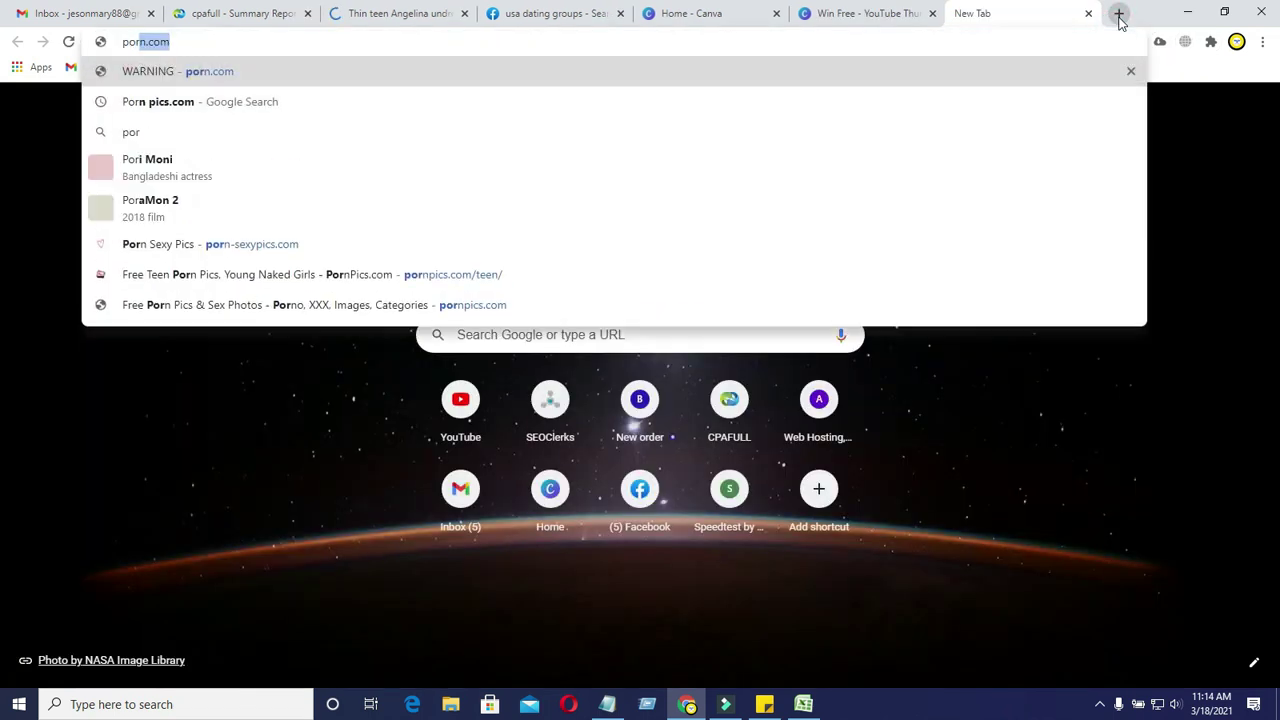
{"action": "type", "text": "n pics.co"}
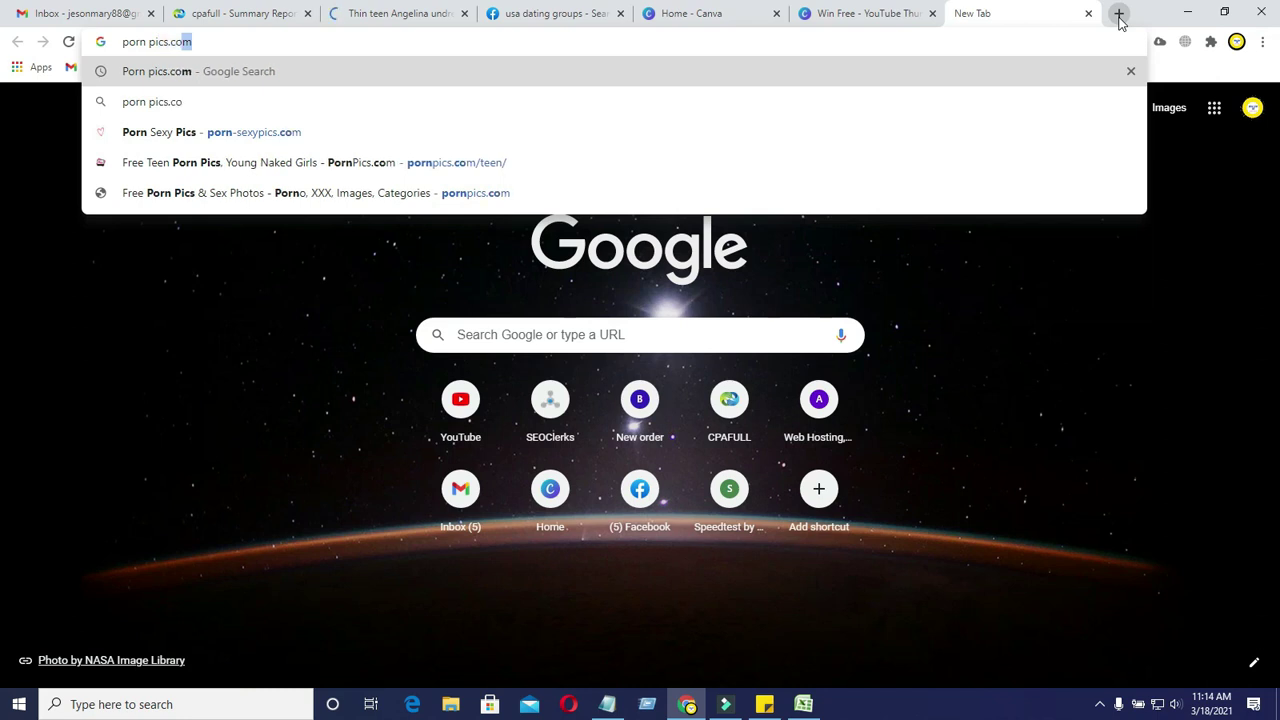
{"action": "key", "text": "Return"}
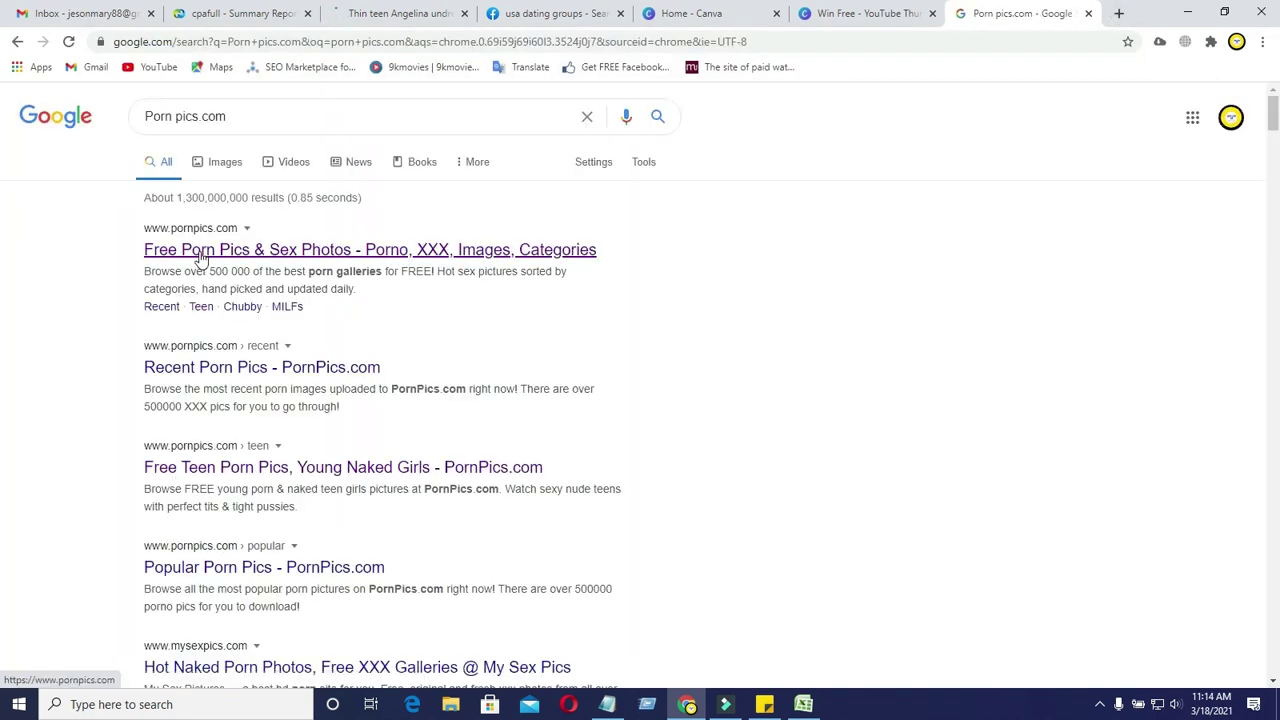
{"action": "left_click", "coordinate": [1089, 14]}
{"action": "left_click", "coordinate": [1187, 12]}
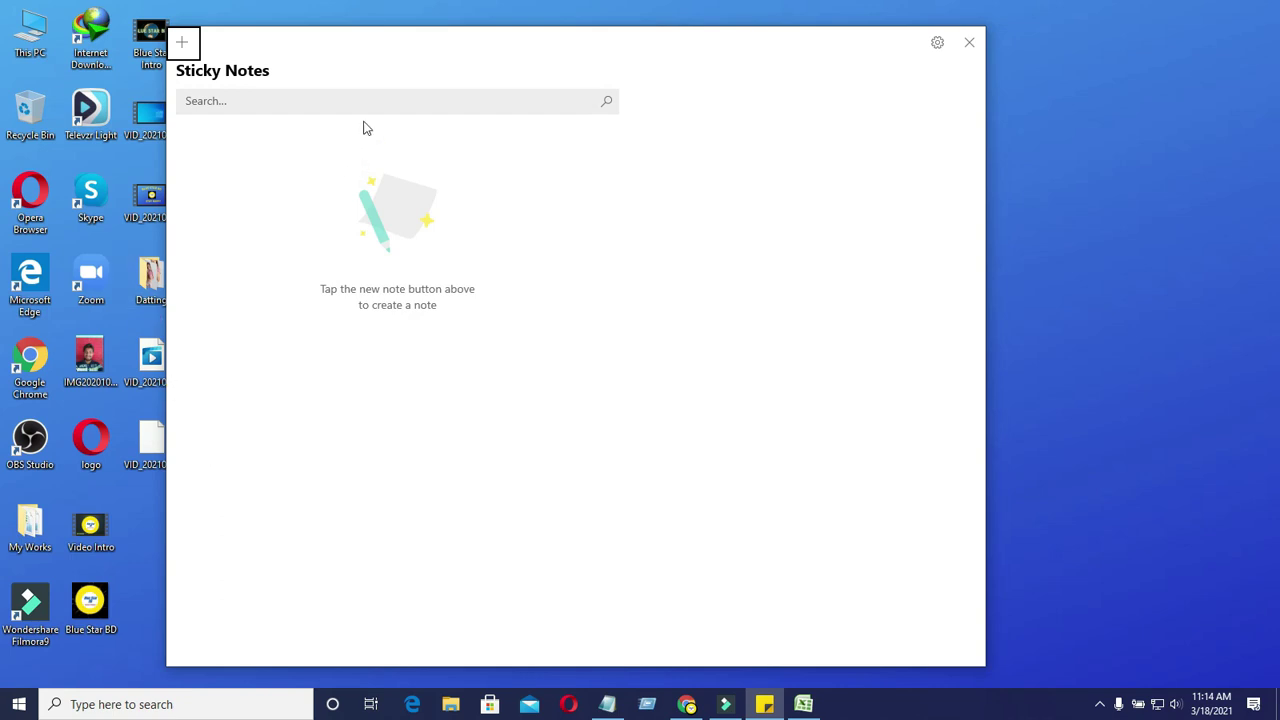
Close Sticky Notes, open the desktop's Datting folder and view the photos dat3, date and date2 in turn.
{"action": "left_click", "coordinate": [969, 42]}
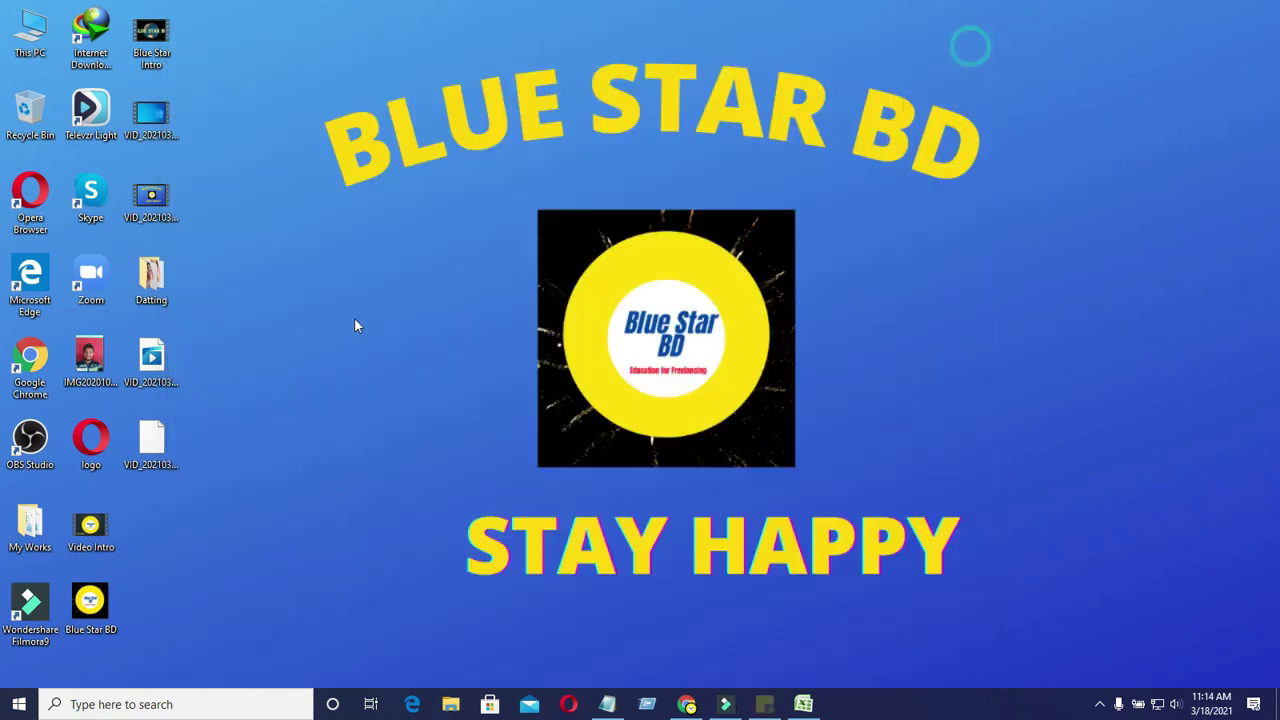
{"action": "double_click", "coordinate": [146, 283]}
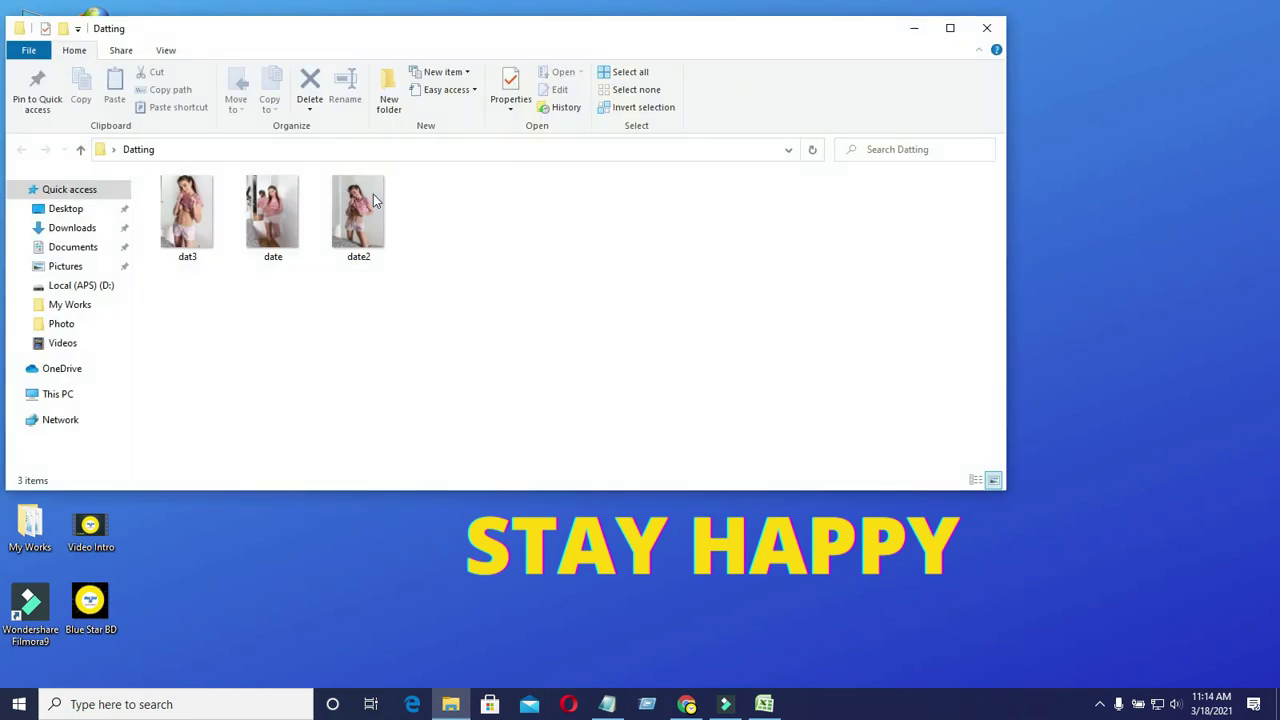
{"action": "left_click", "coordinate": [174, 224]}
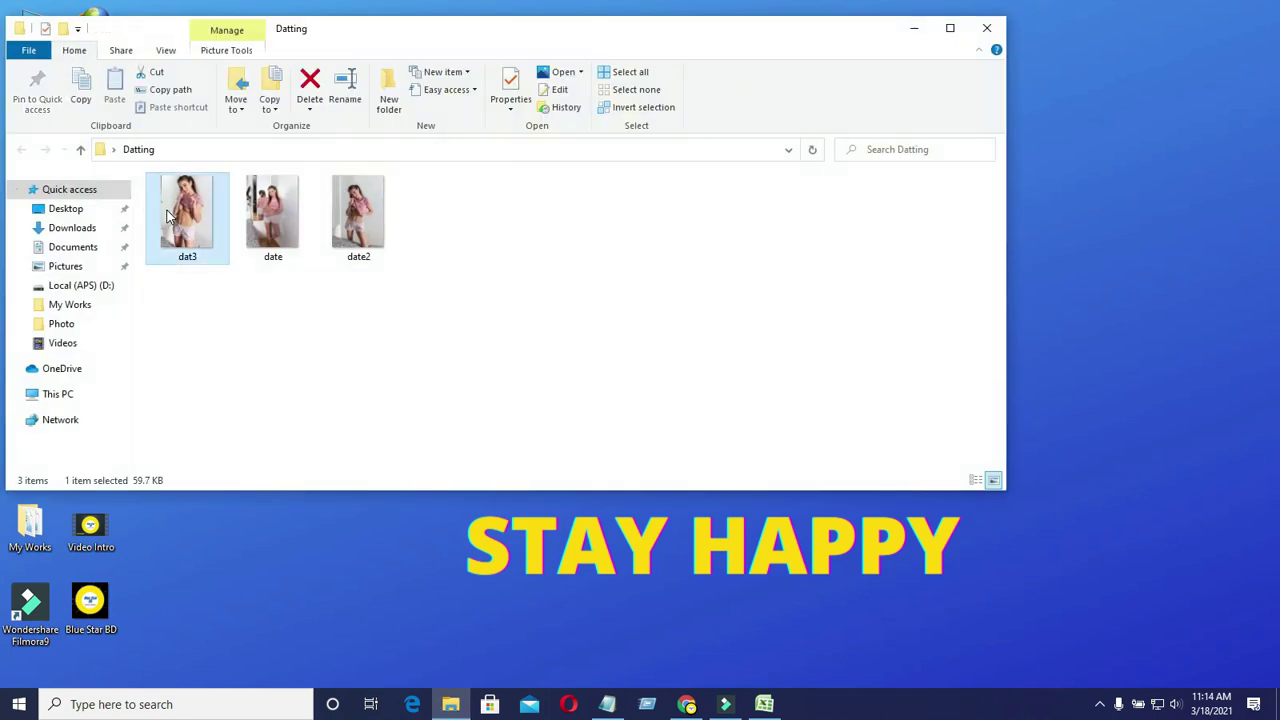
{"action": "double_click", "coordinate": [170, 217]}
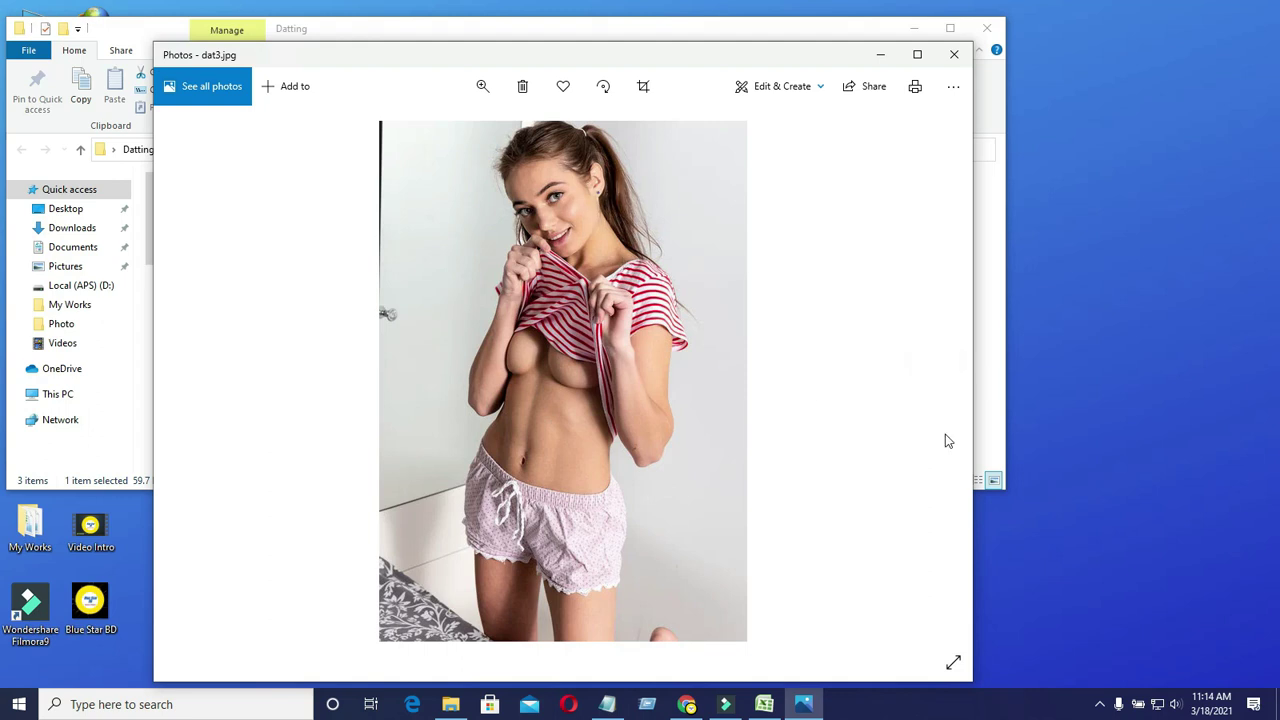
{"action": "left_click", "coordinate": [936, 384]}
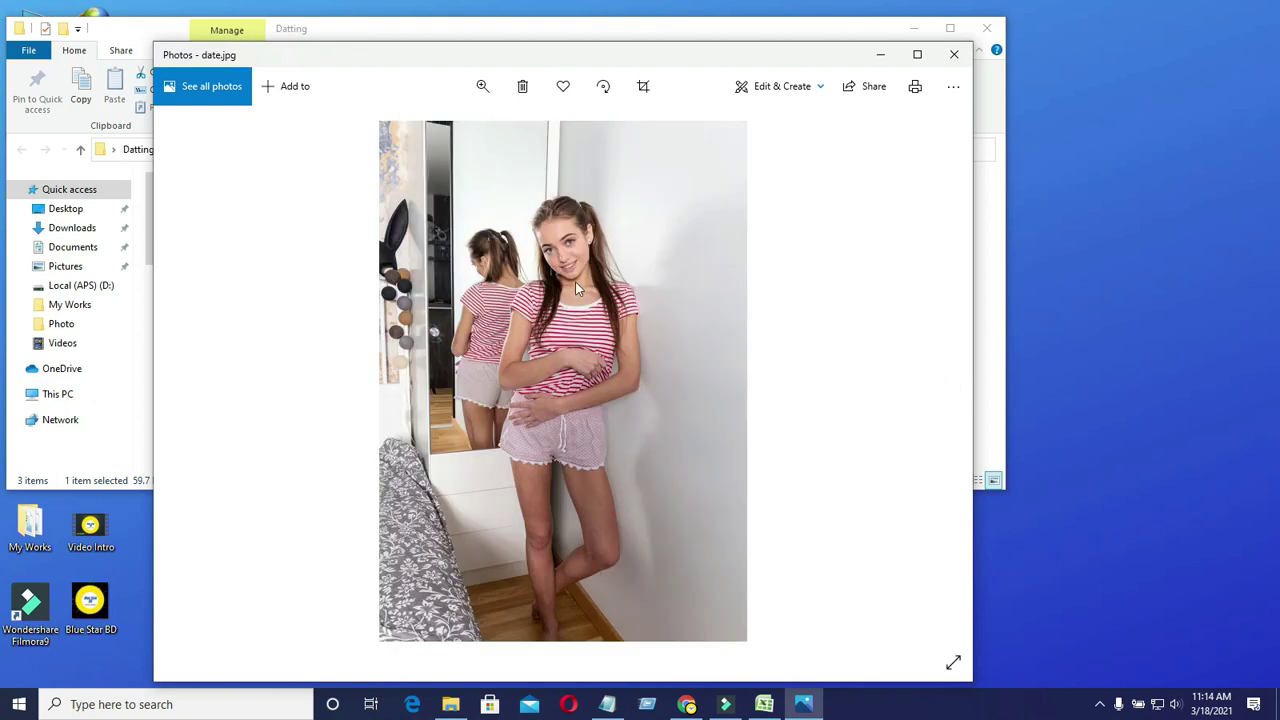
{"action": "left_click", "coordinate": [936, 383]}
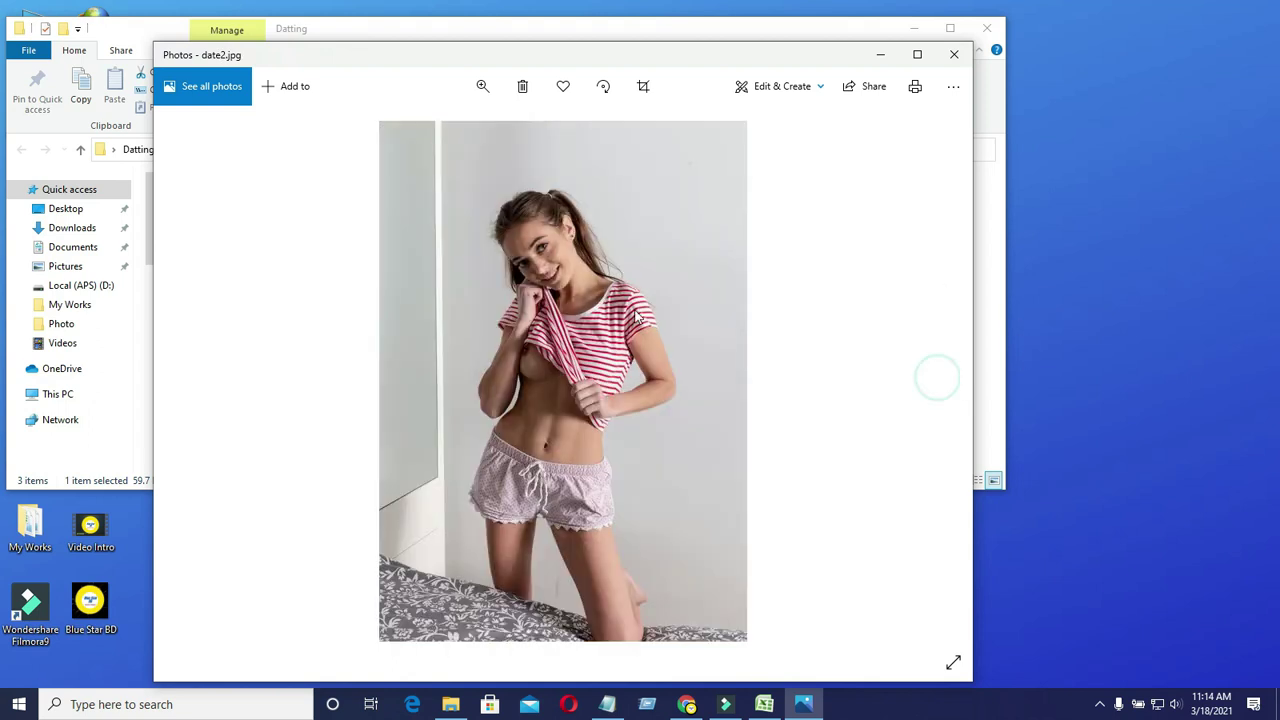
{"action": "left_click", "coordinate": [954, 54]}
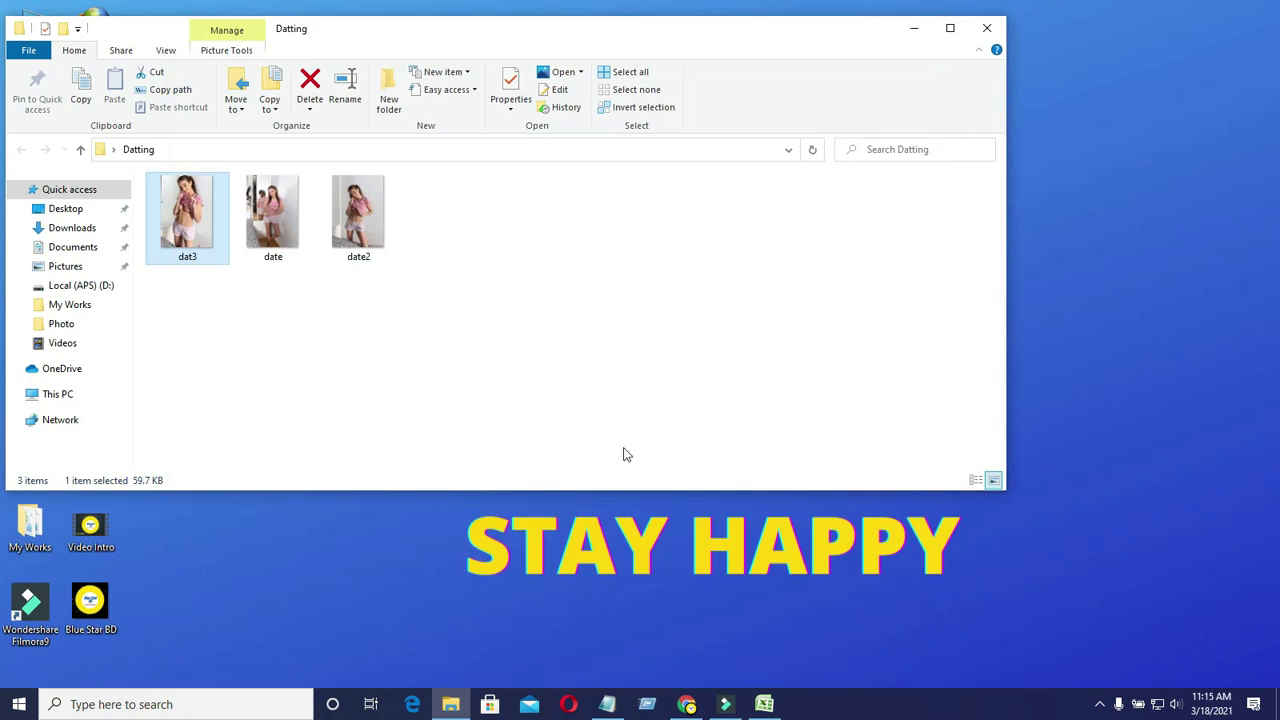
{"action": "left_click", "coordinate": [687, 703]}
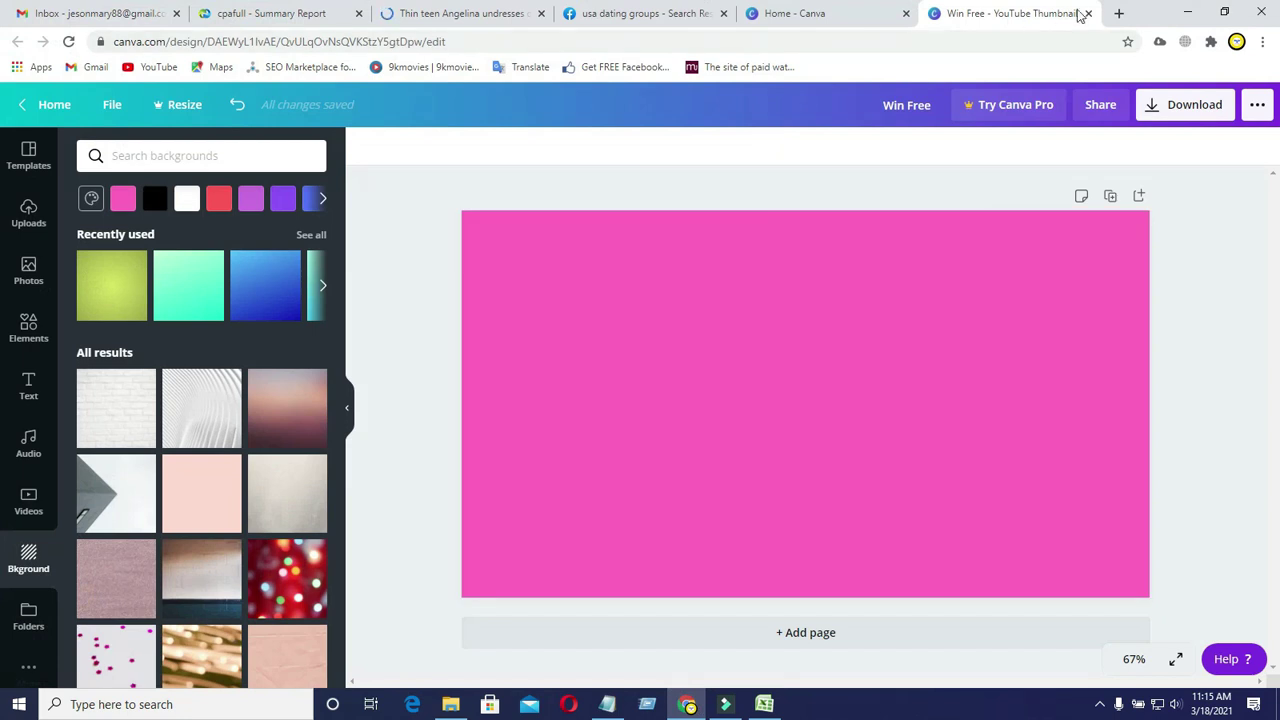
{"action": "left_click", "coordinate": [1180, 11]}
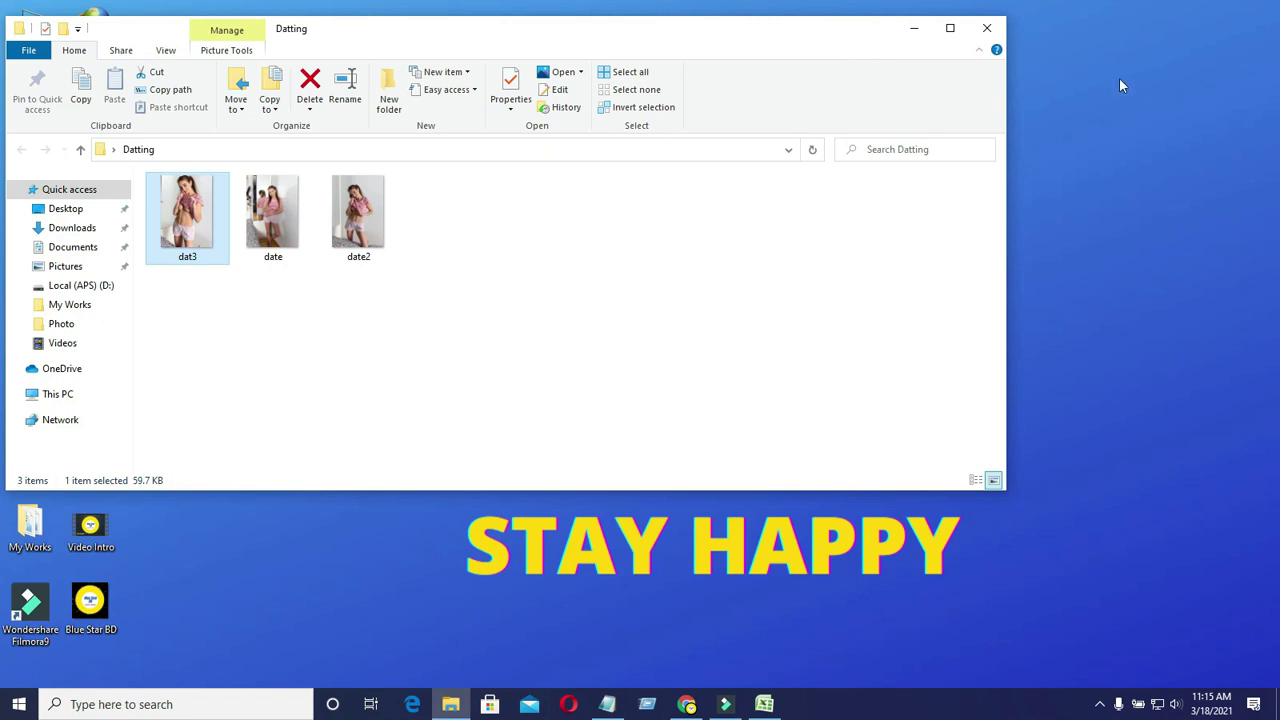
{"action": "right_click", "coordinate": [1153, 100]}
{"action": "left_click", "coordinate": [1162, 140]}
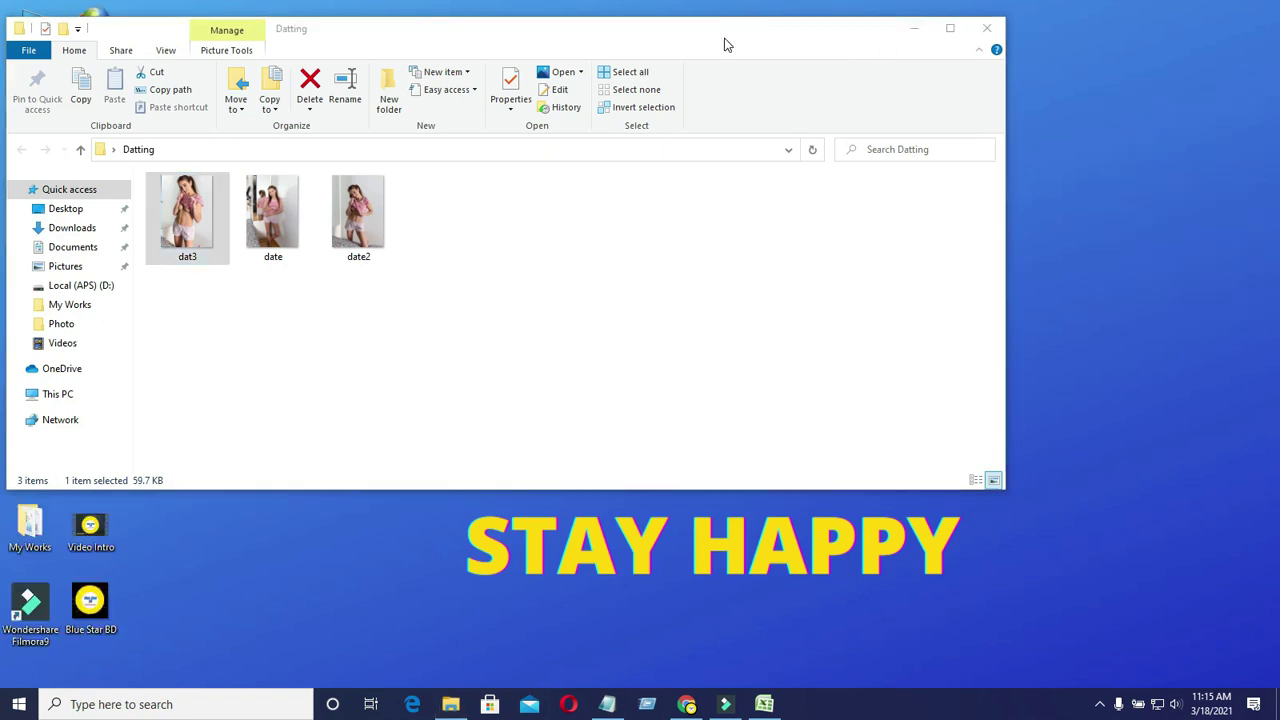
Switch to the browser, search Google for "background remover" in a new tab and open the remove.bg site.
{"action": "left_click", "coordinate": [686, 704]}
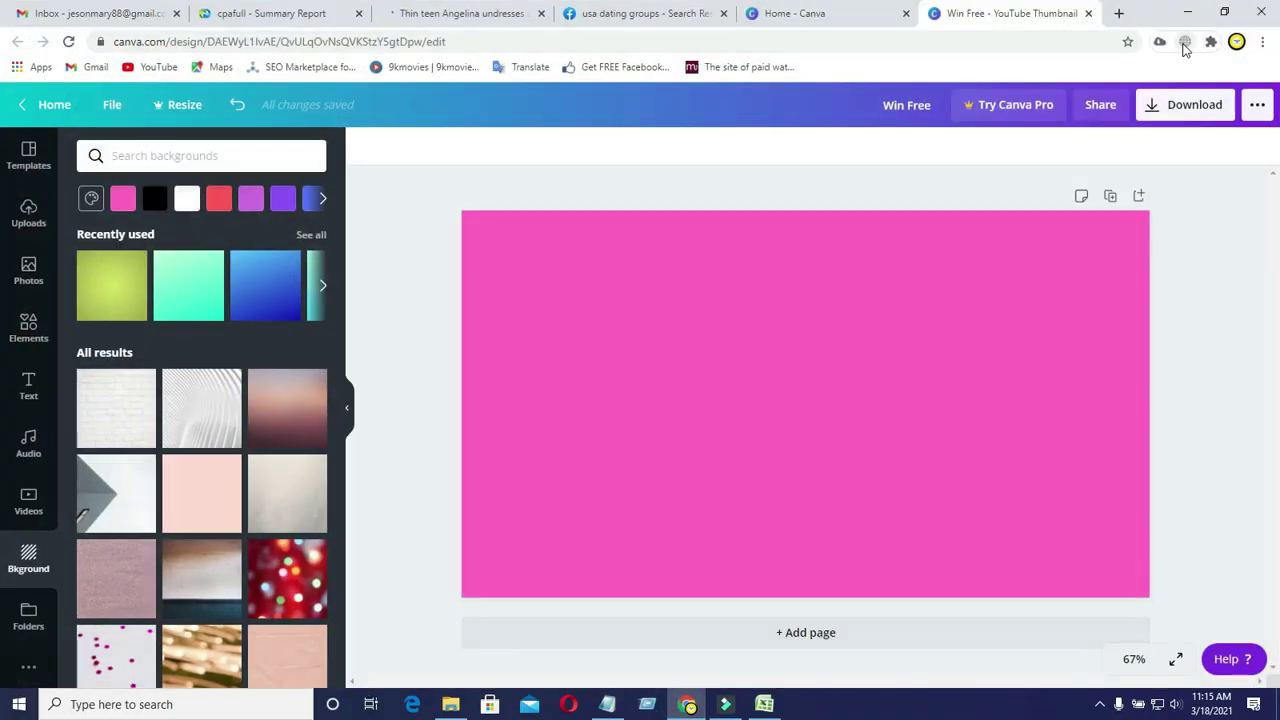
{"action": "left_click", "coordinate": [1119, 14]}
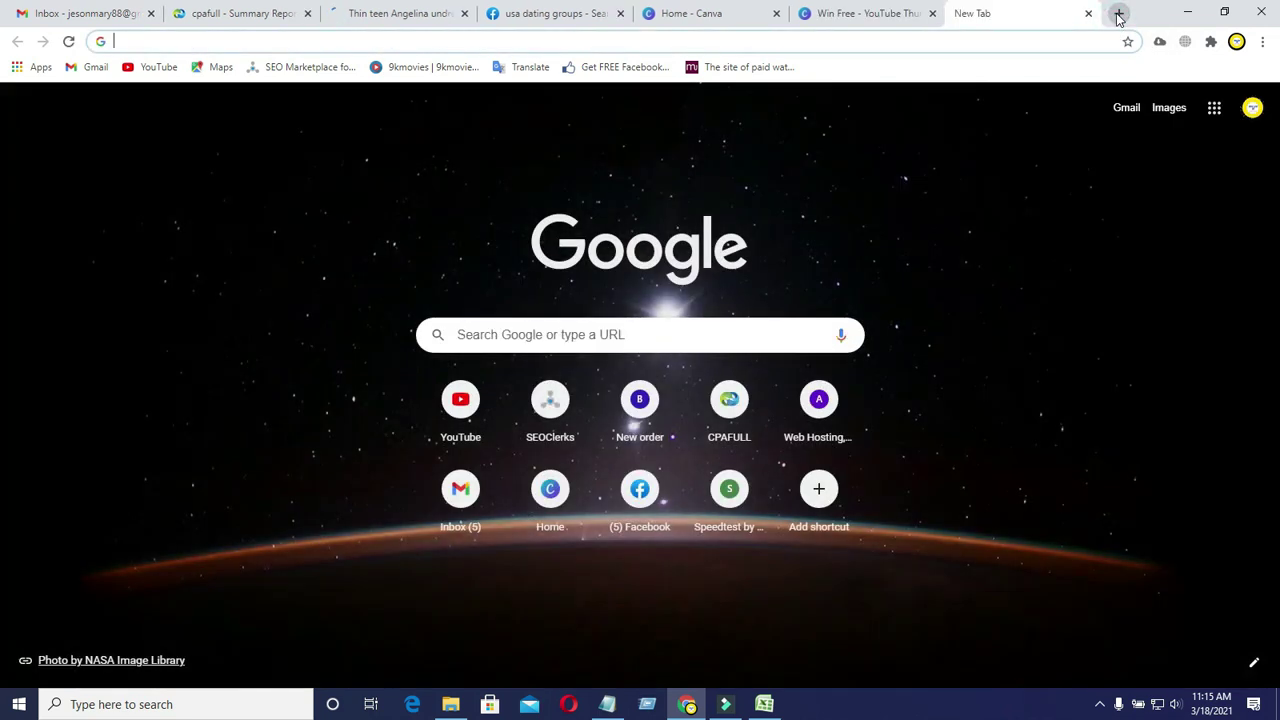
{"action": "type", "text": "Re"}
{"action": "key", "text": "BackSpace"}
{"action": "key", "text": "BackSpace"}
{"action": "key", "text": "BackSpace"}
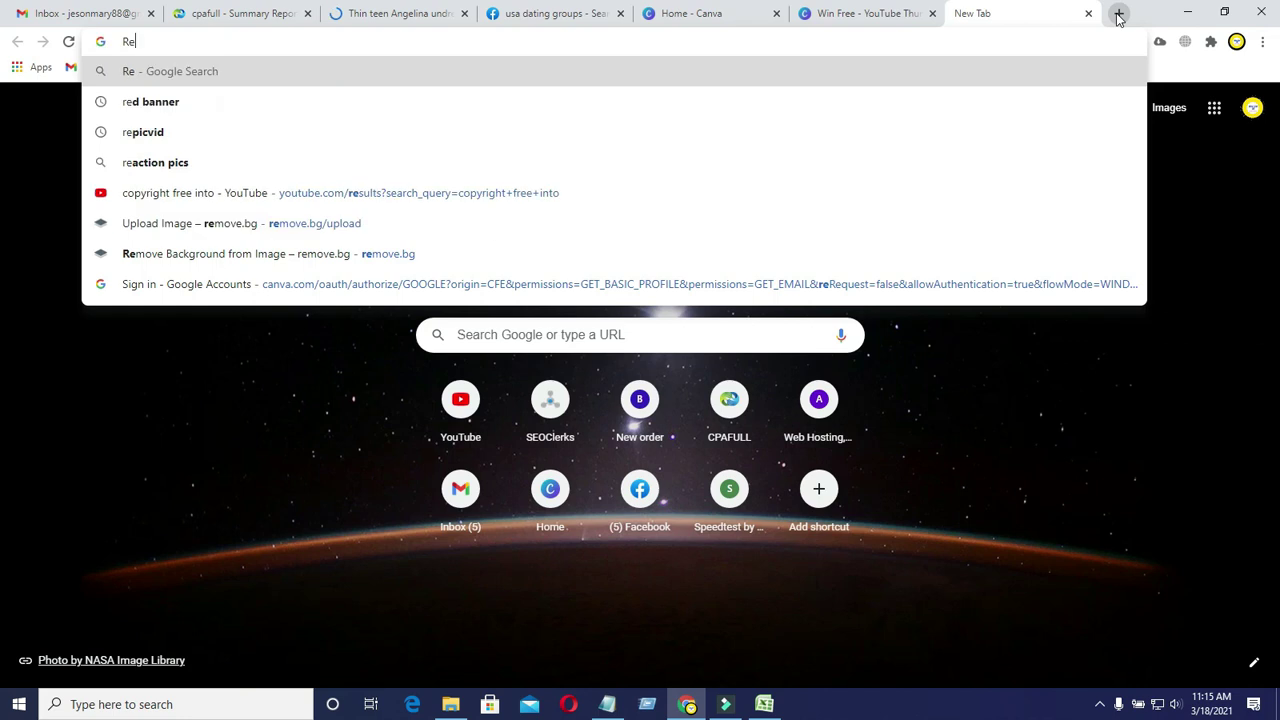
{"action": "type", "text": "background remover"}
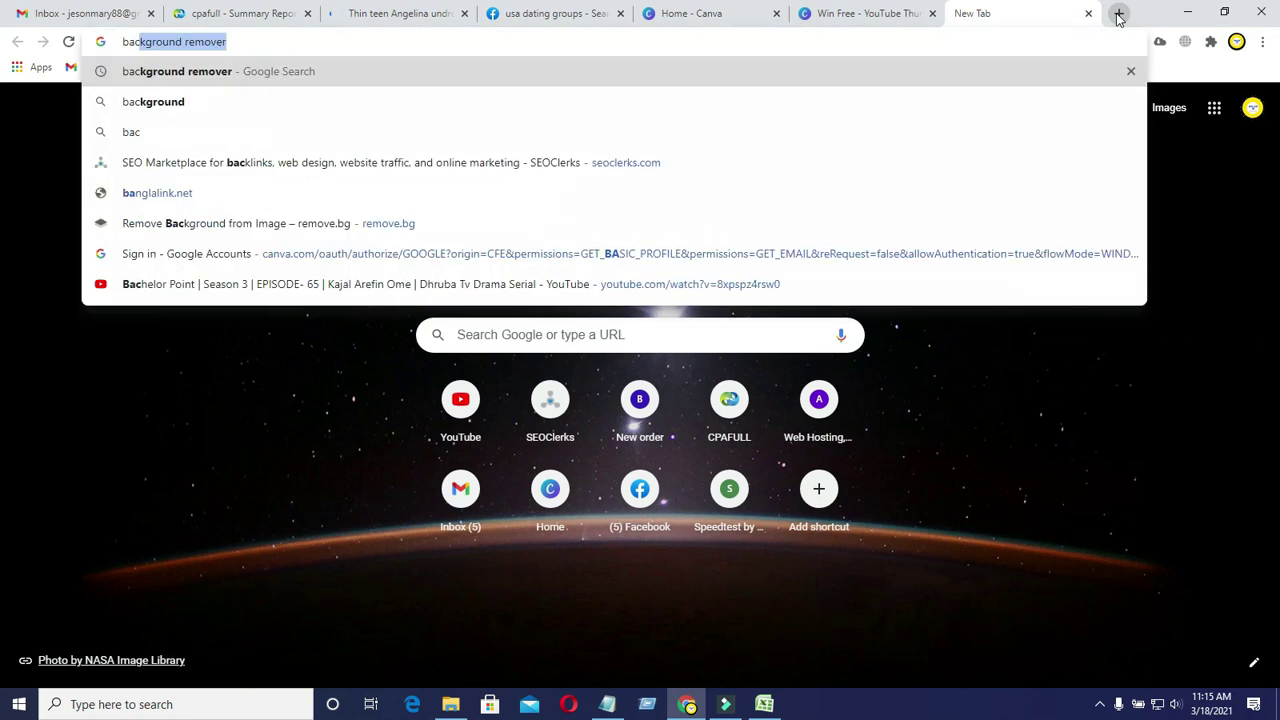
{"action": "key", "text": "Return"}
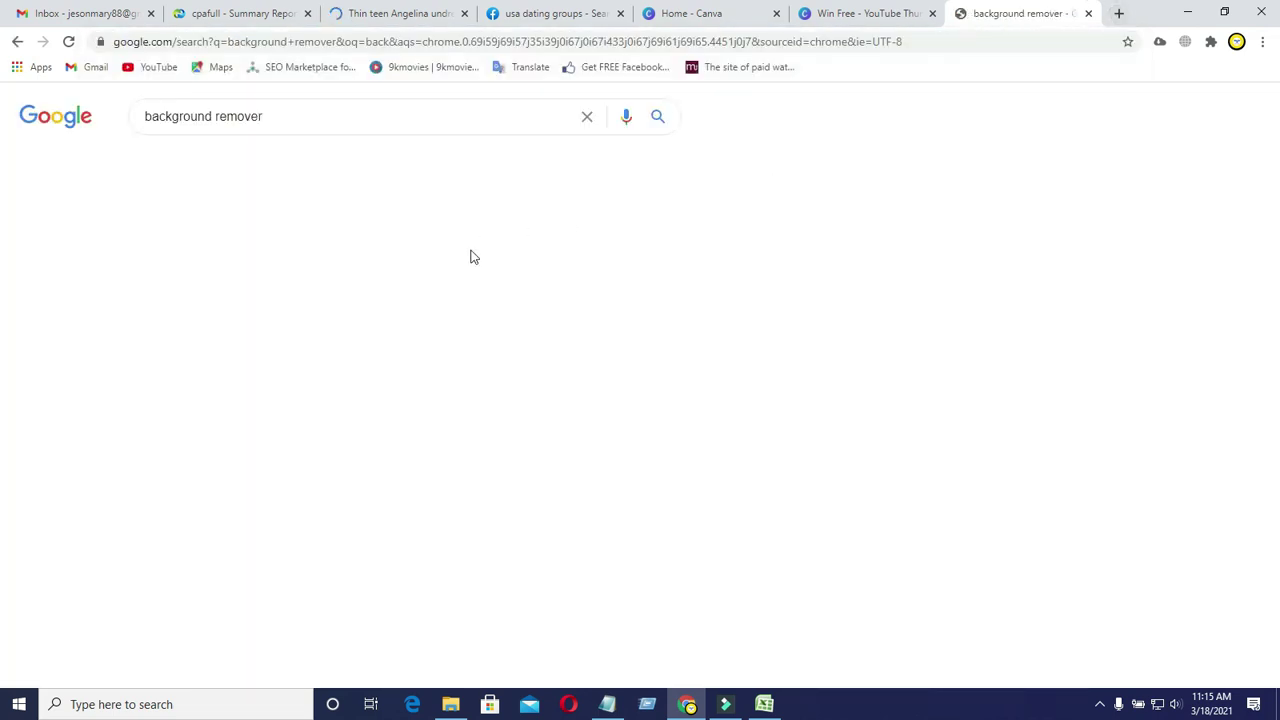
{"action": "left_click", "coordinate": [338, 253]}
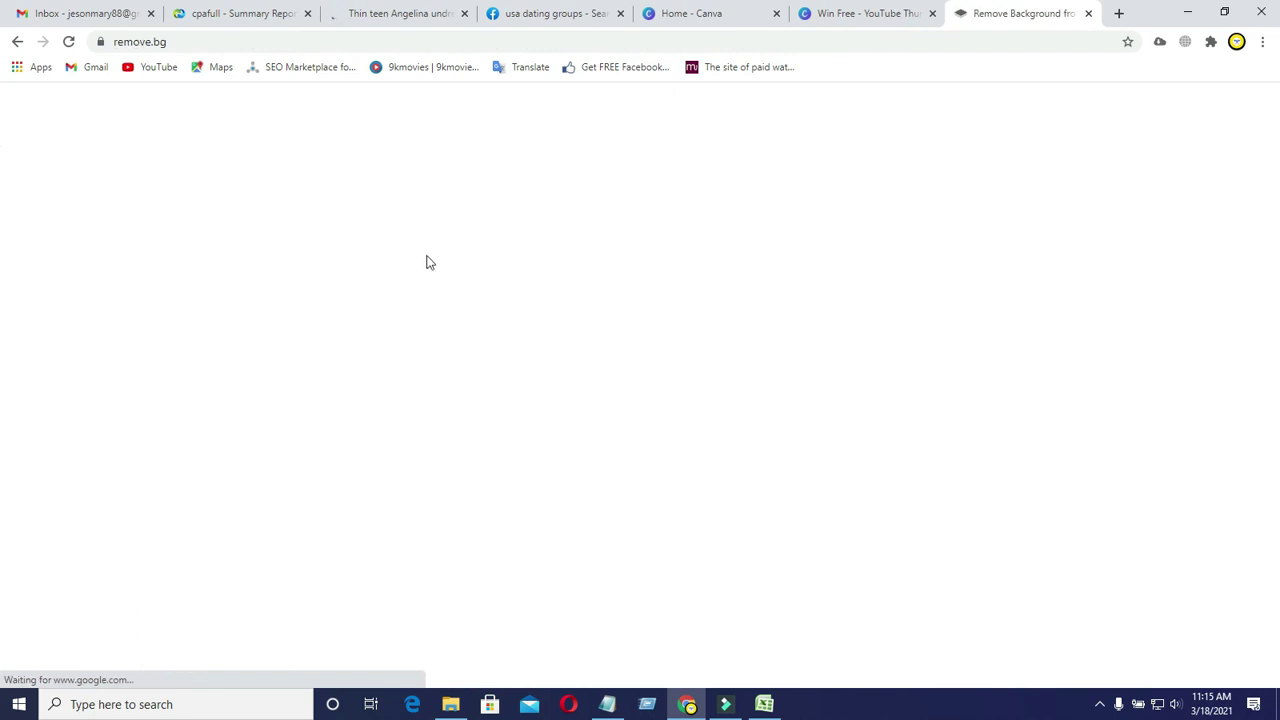
Upload dat3 from the Desktop's Datting folder and download its preview image with the background removed.
{"action": "left_click", "coordinate": [851, 473]}
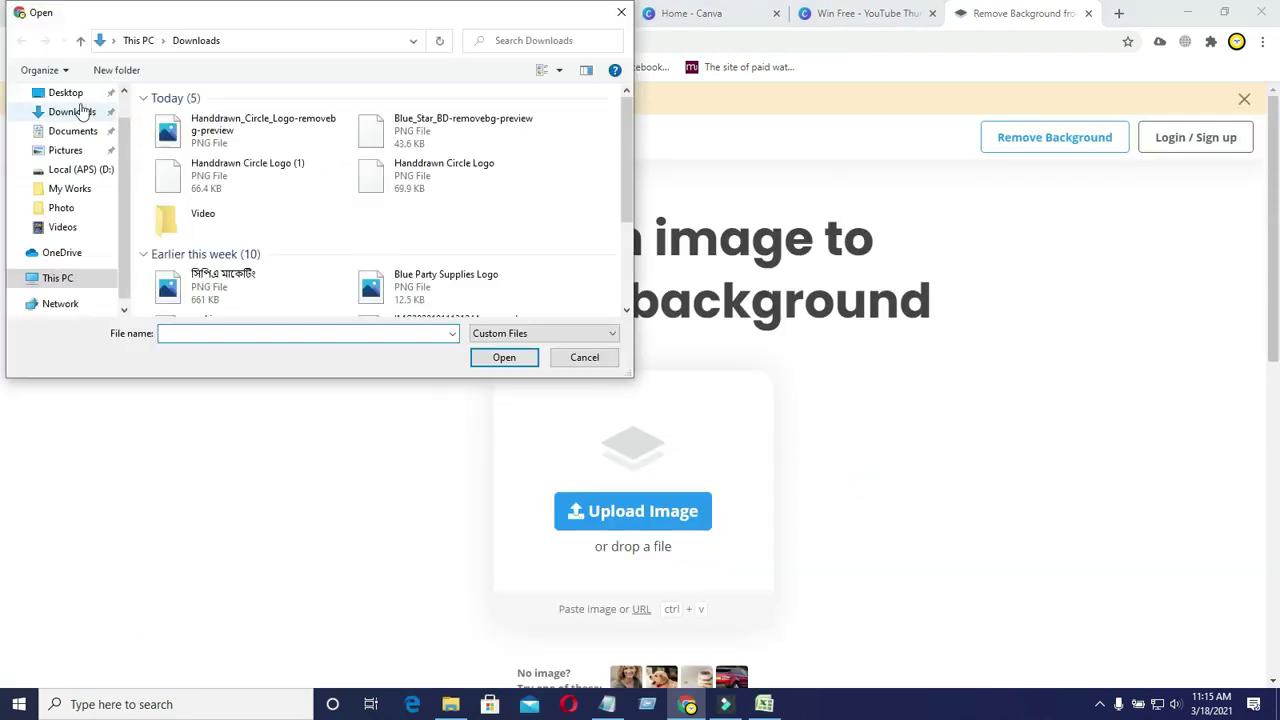
{"action": "left_click", "coordinate": [60, 92]}
{"action": "left_click", "coordinate": [193, 148]}
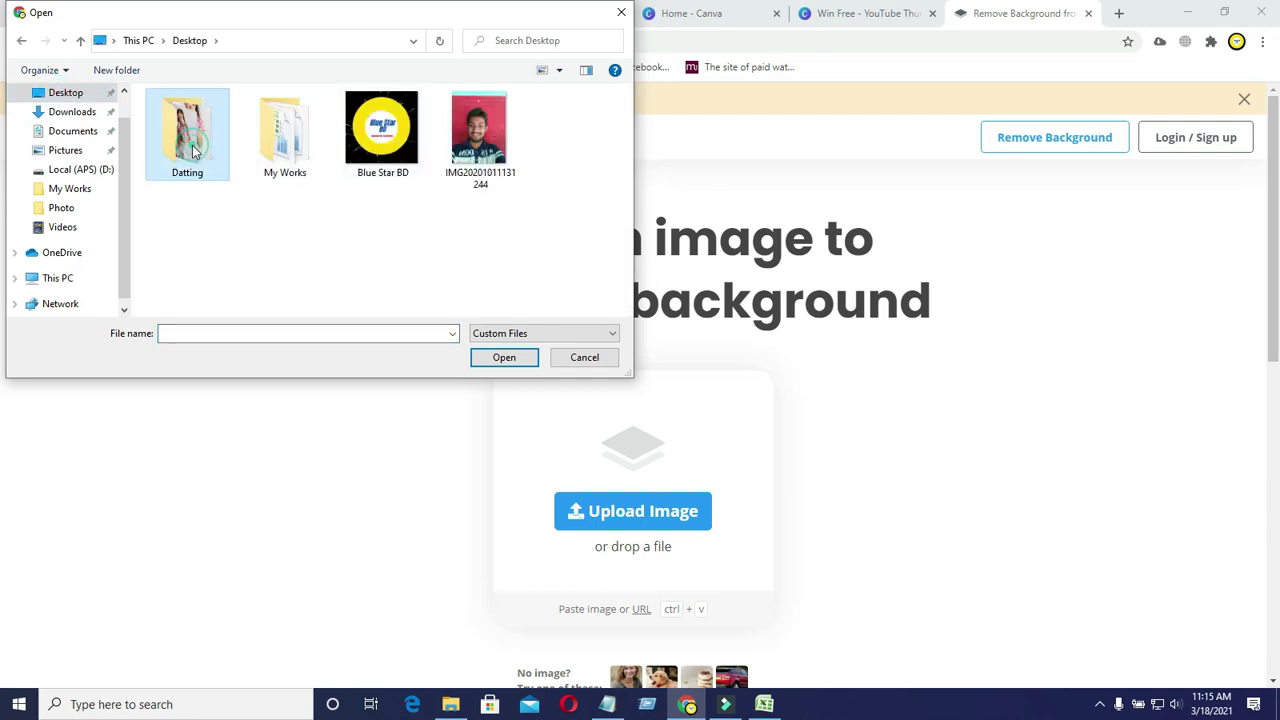
{"action": "double_click", "coordinate": [193, 148]}
{"action": "double_click", "coordinate": [200, 143]}
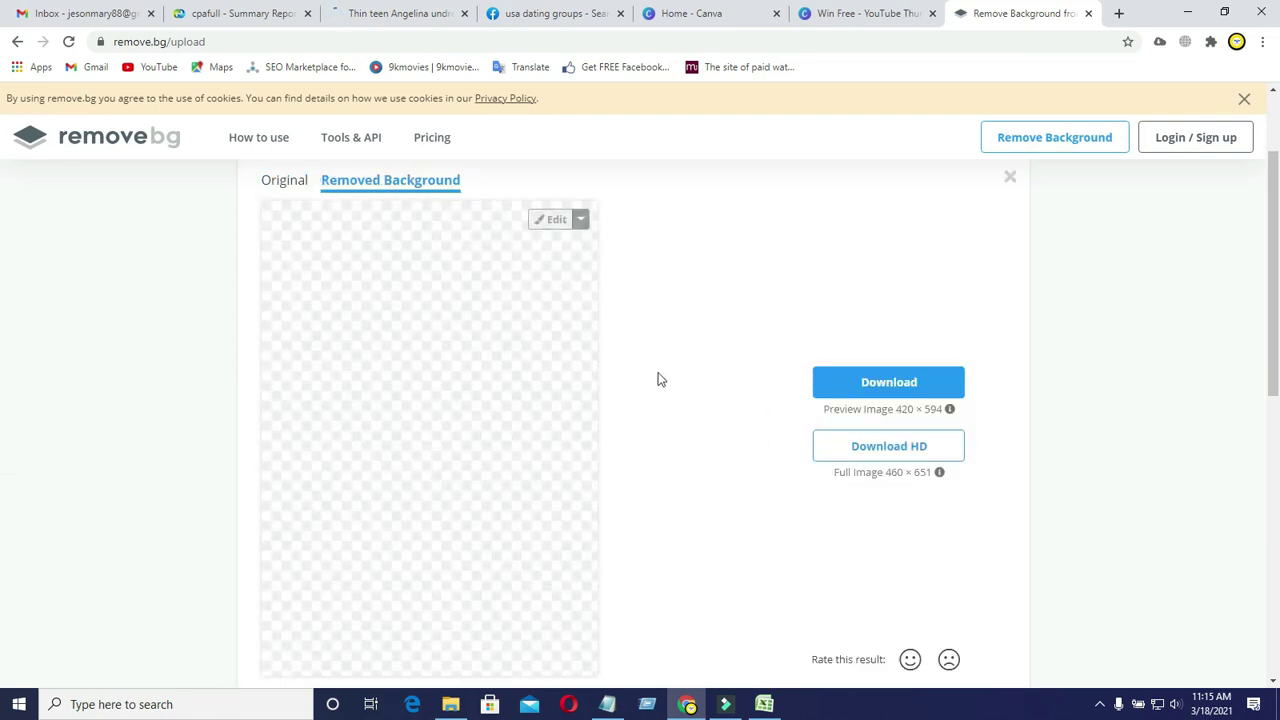
{"action": "left_click", "coordinate": [886, 392]}
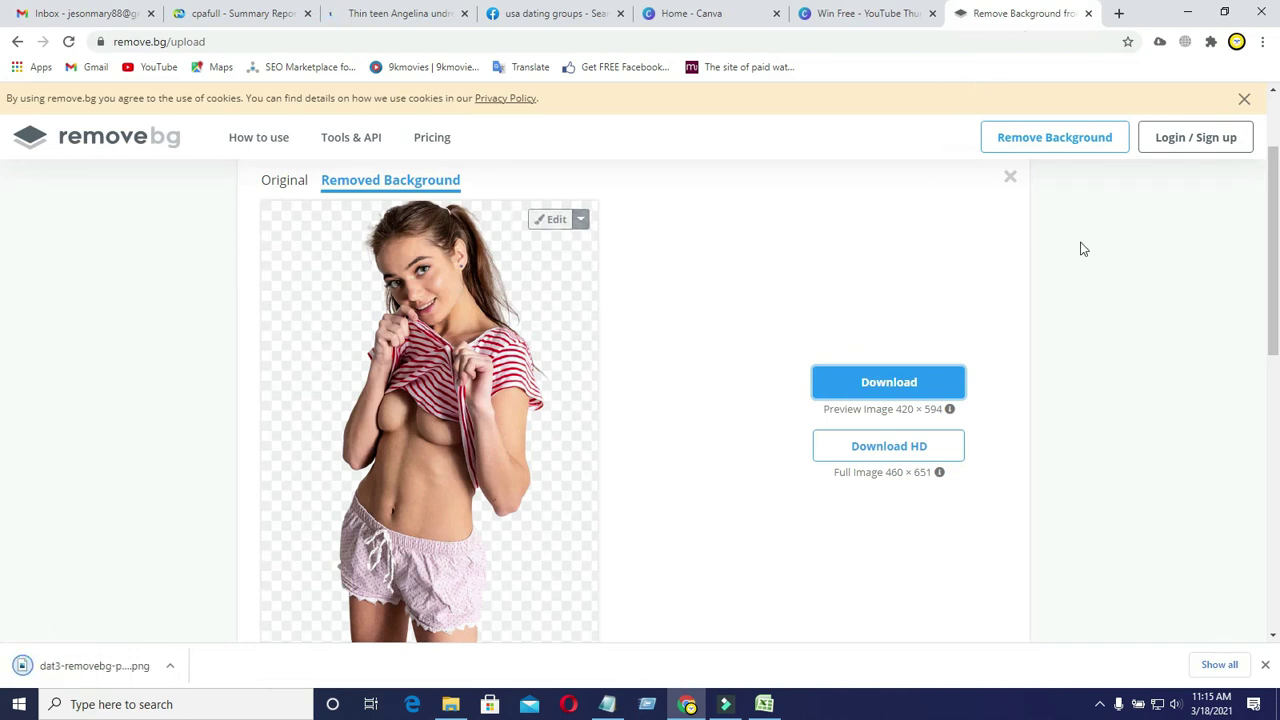
Try removing the background from the date photo, going back and uploading it a second time.
{"action": "scroll", "coordinate": [1080, 248], "scroll_direction": "up", "scroll_amount": 2}
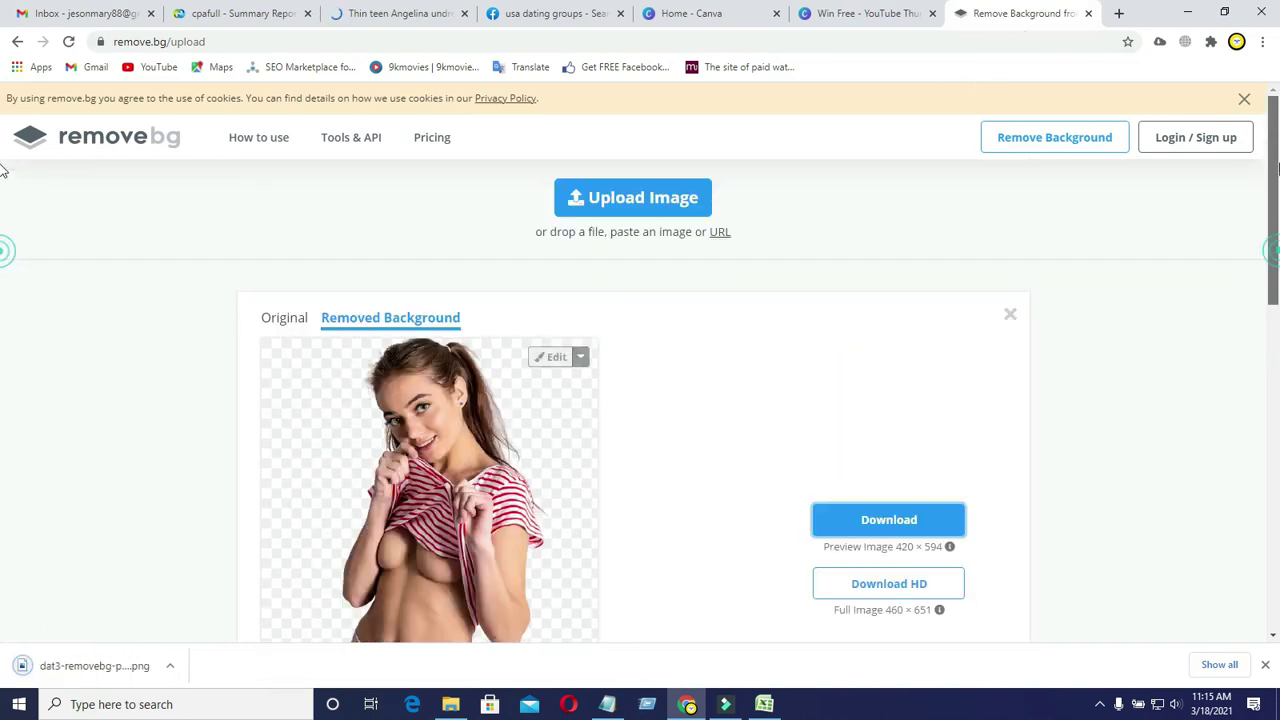
{"action": "left_click", "coordinate": [626, 213]}
{"action": "double_click", "coordinate": [283, 126]}
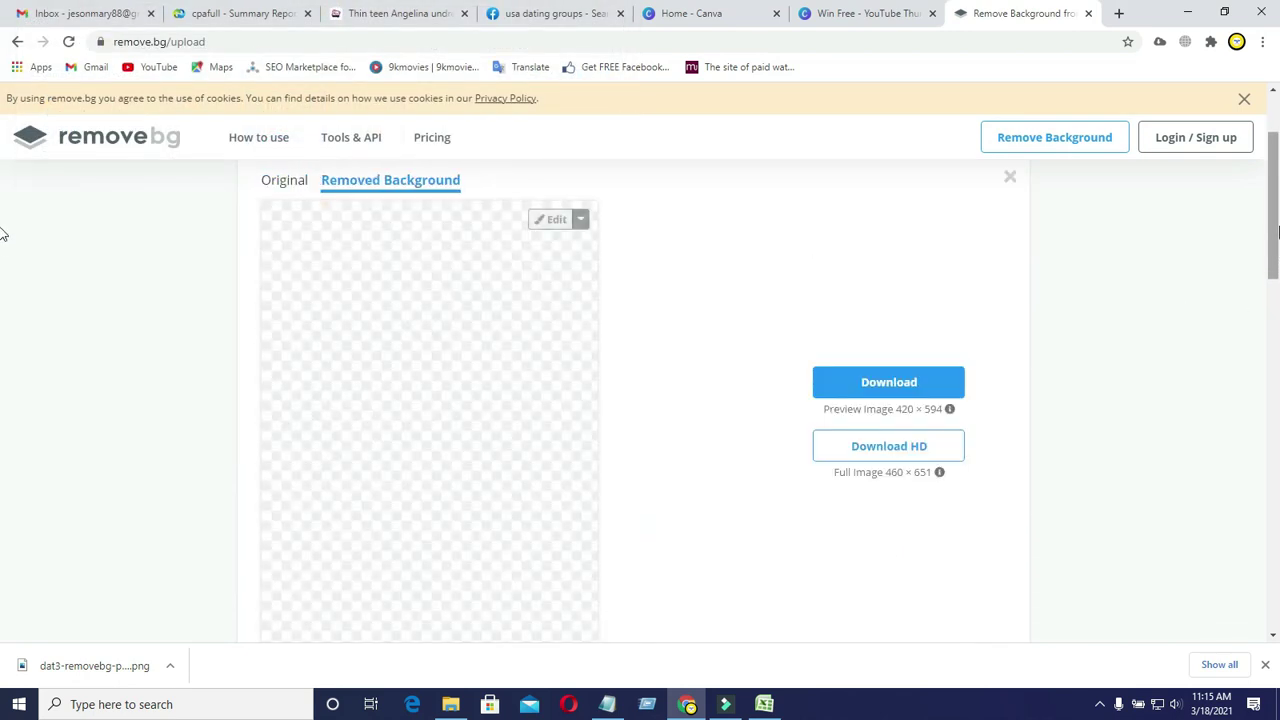
{"action": "scroll", "coordinate": [0, 236], "scroll_direction": "down", "scroll_amount": 1}
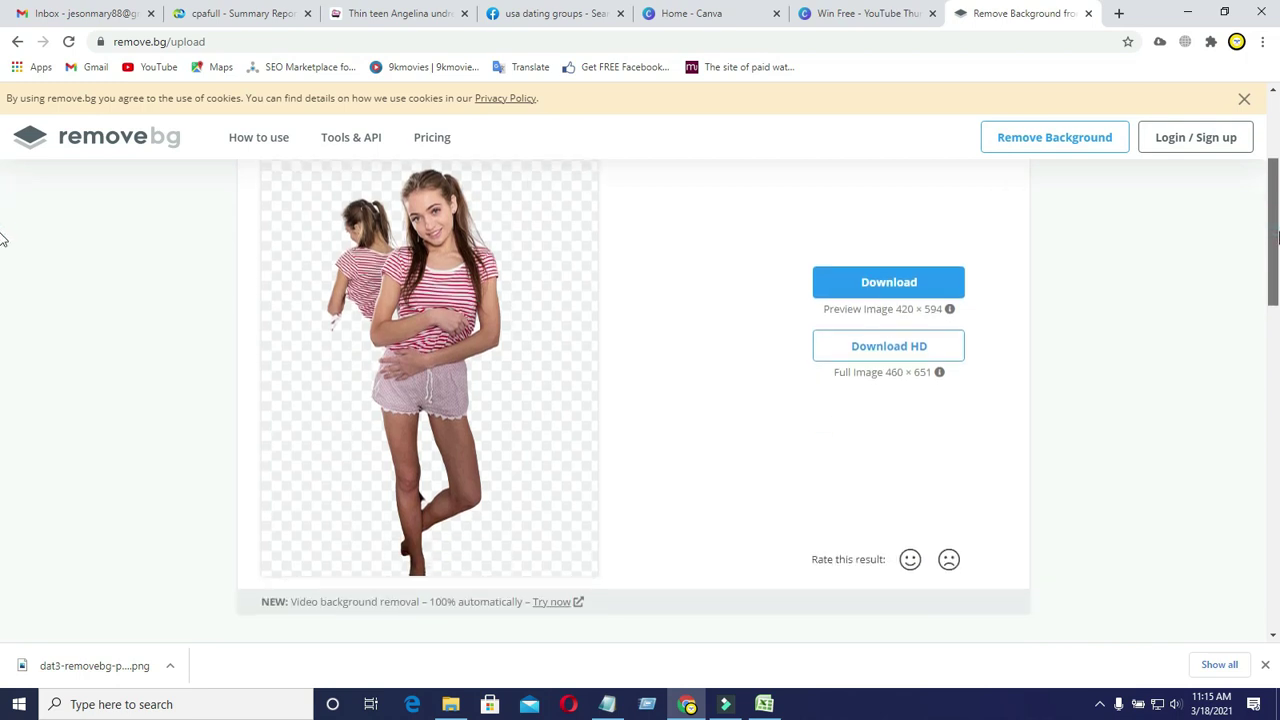
{"action": "scroll", "coordinate": [2, 260], "scroll_direction": "down", "scroll_amount": 6}
{"action": "scroll", "coordinate": [3, 397], "scroll_direction": "up", "scroll_amount": 8}
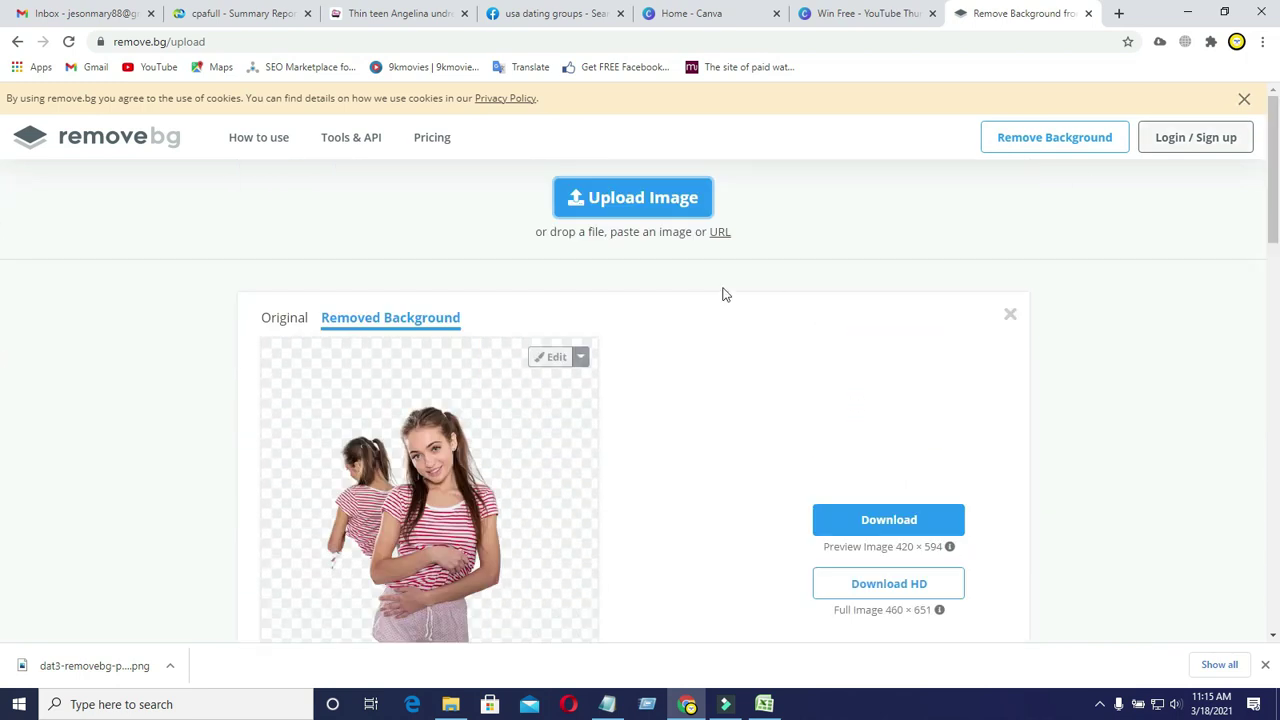
{"action": "left_click", "coordinate": [15, 41]}
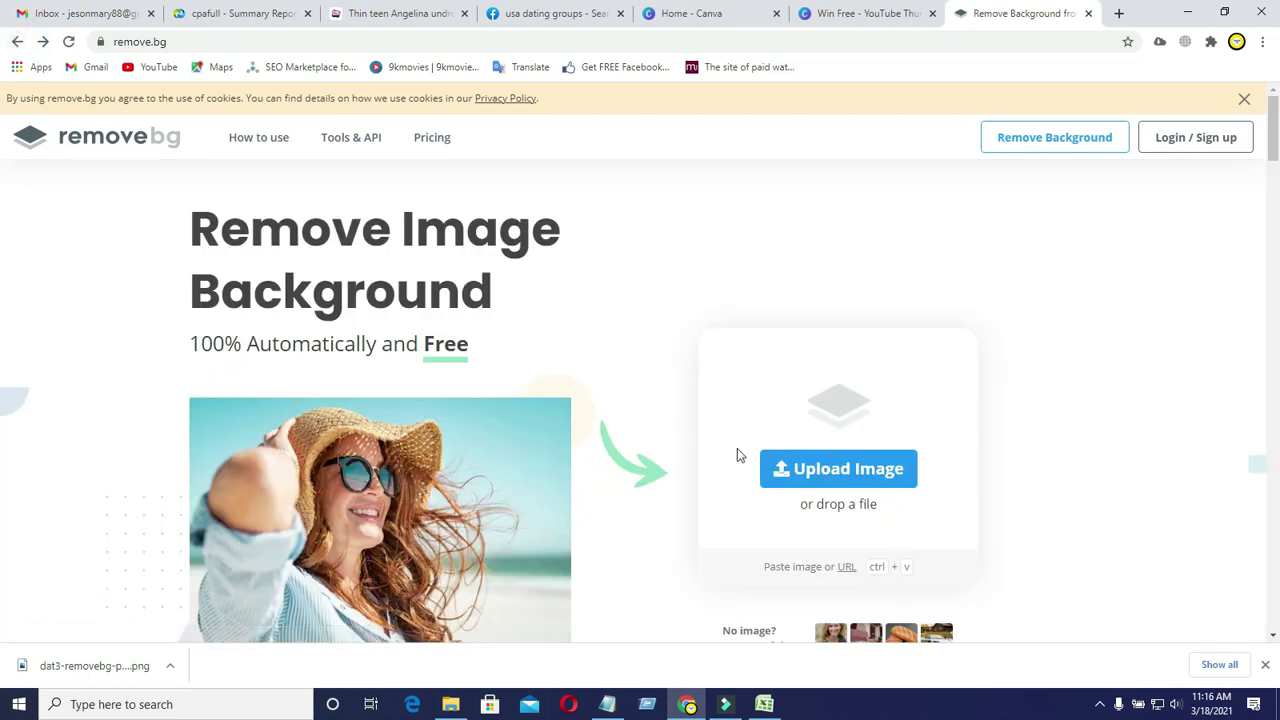
{"action": "left_click", "coordinate": [803, 472]}
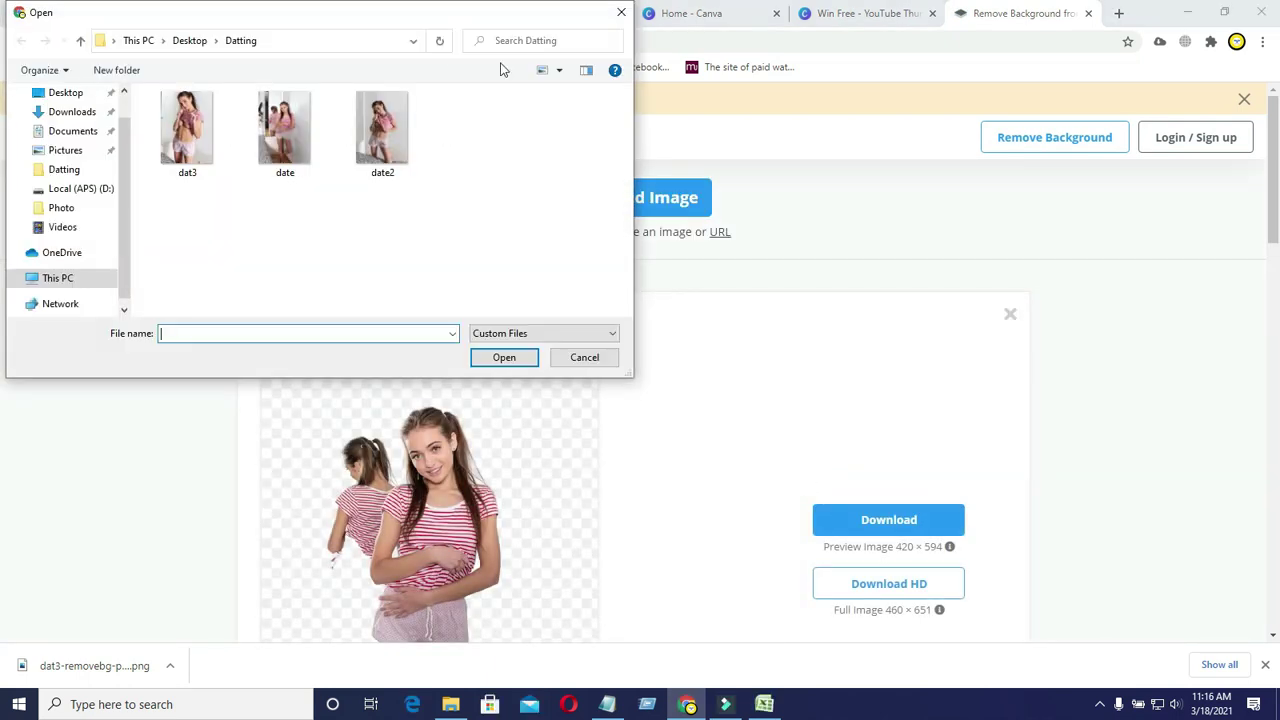
{"action": "double_click", "coordinate": [295, 133]}
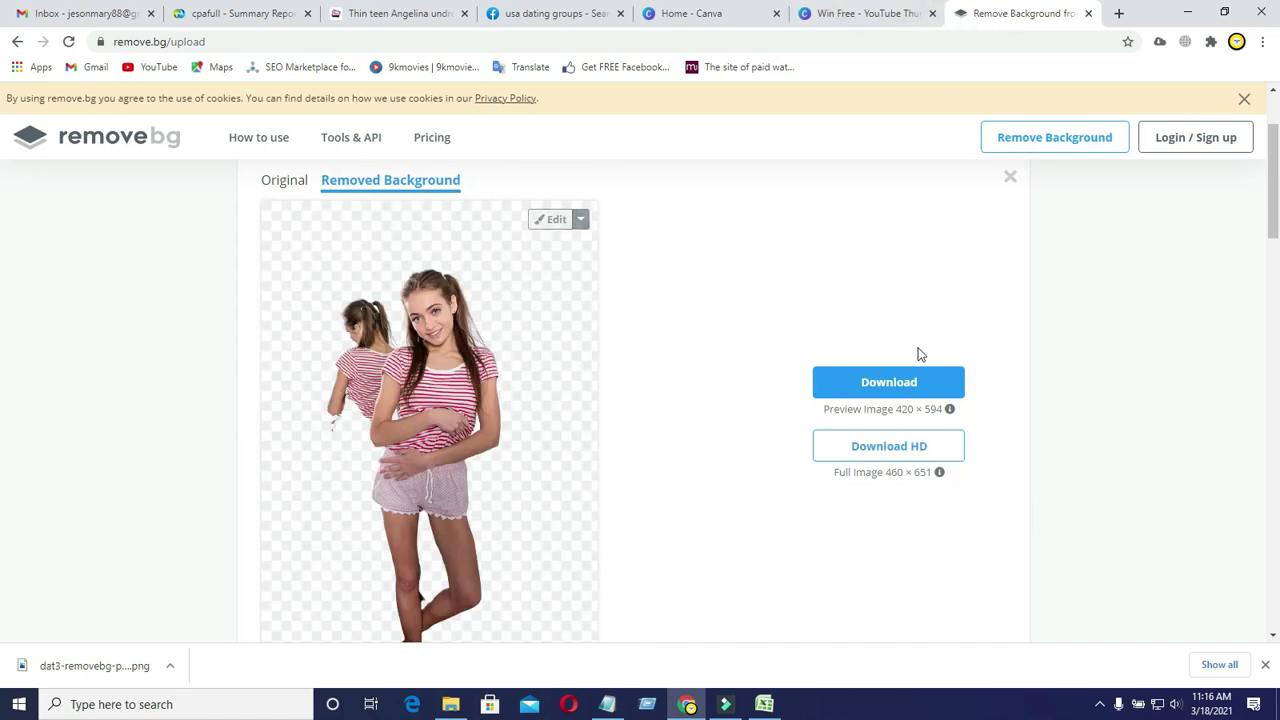
Upload the date2 photo, download its preview image with the background removed and close the remove.bg tab.
{"action": "scroll", "coordinate": [3, 186], "scroll_direction": "up", "scroll_amount": 2}
{"action": "left_click", "coordinate": [602, 199]}
{"action": "double_click", "coordinate": [380, 129]}
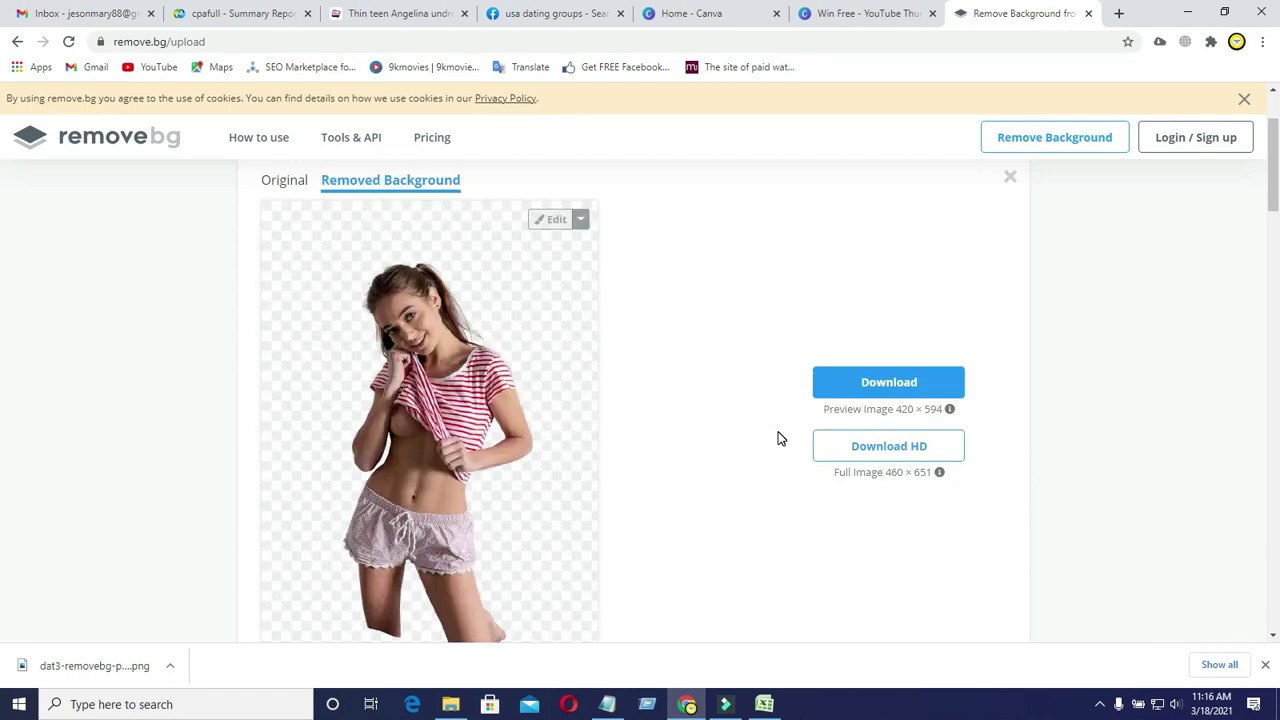
{"action": "left_click", "coordinate": [874, 385]}
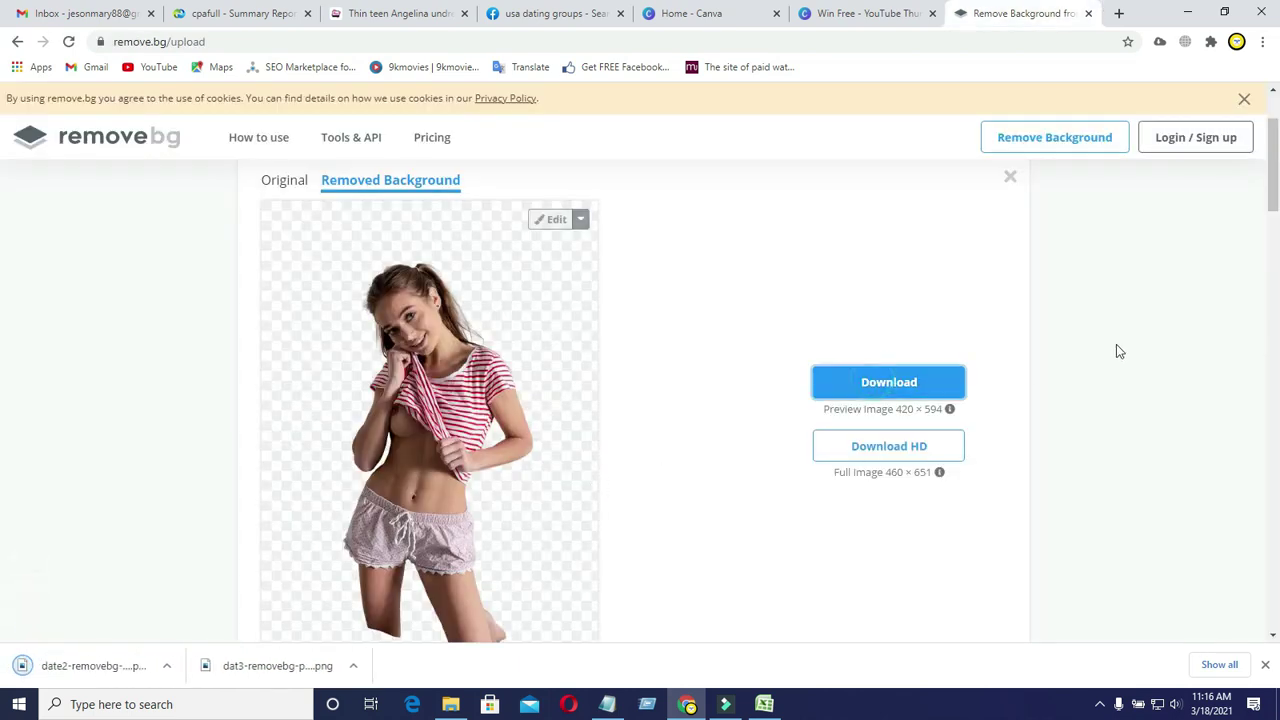
{"action": "left_click", "coordinate": [1088, 14]}
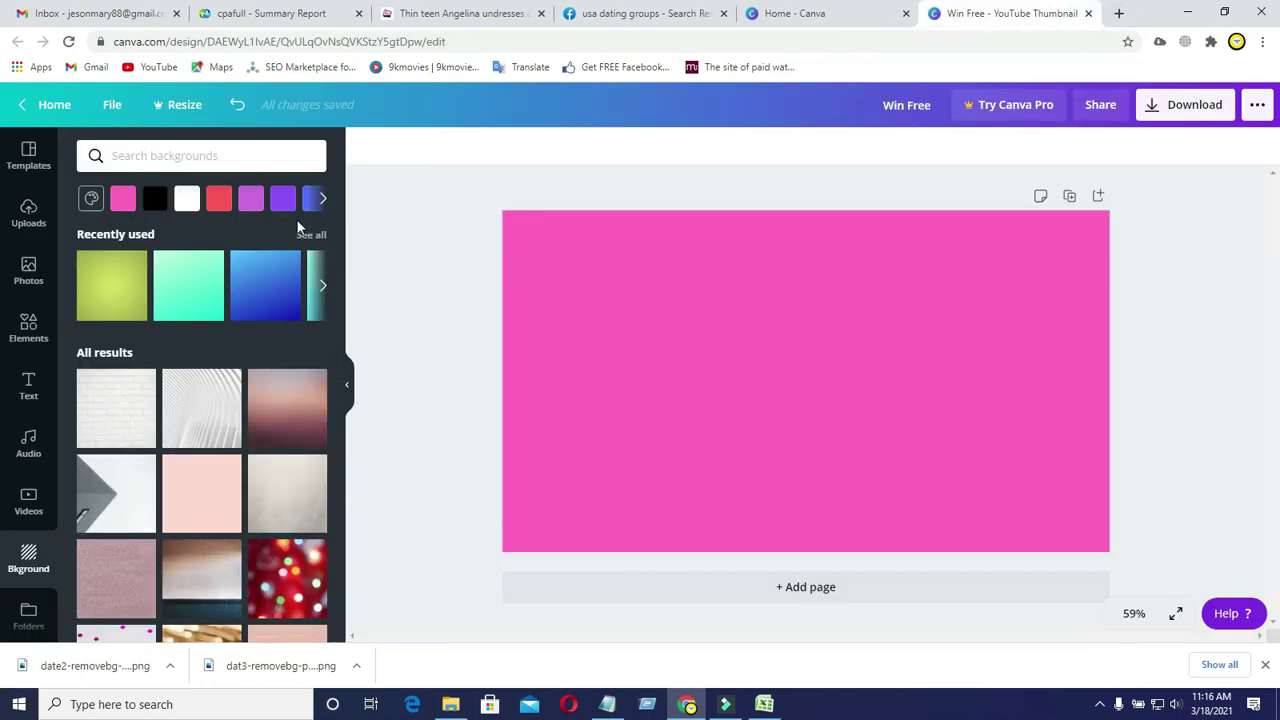
Try different background colours on the empty design, including orange and blue.
{"action": "left_click", "coordinate": [283, 200]}
{"action": "left_click", "coordinate": [323, 200]}
{"action": "left_click", "coordinate": [285, 200]}
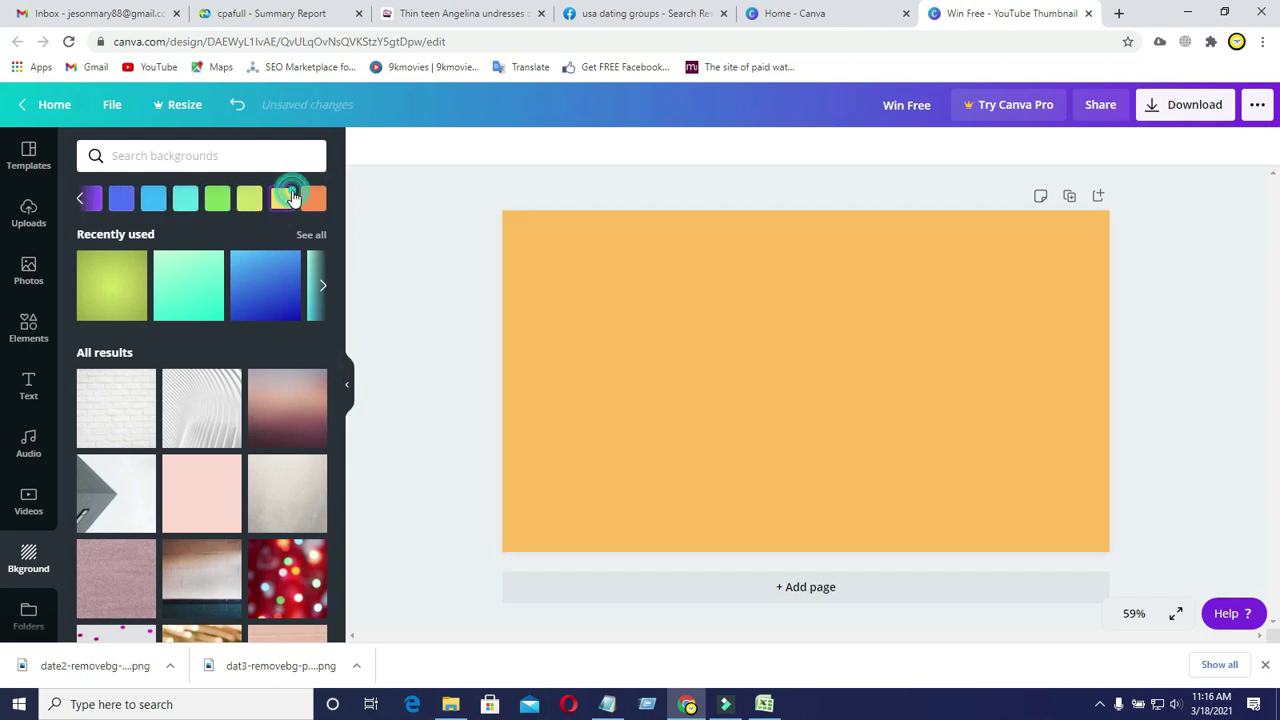
{"action": "left_click", "coordinate": [124, 200]}
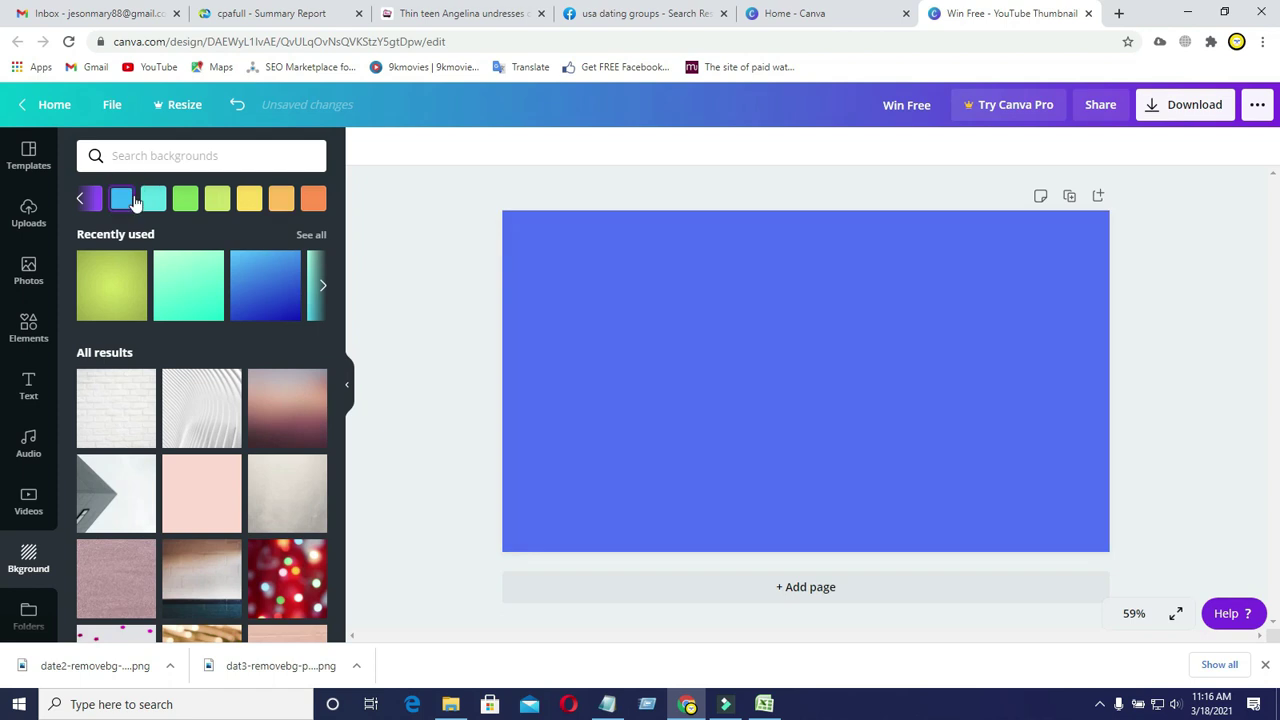
Apply the "Savvy Shortcuts" YouTube thumbnail template with the pink text panel to the empty page.
{"action": "left_click", "coordinate": [30, 215]}
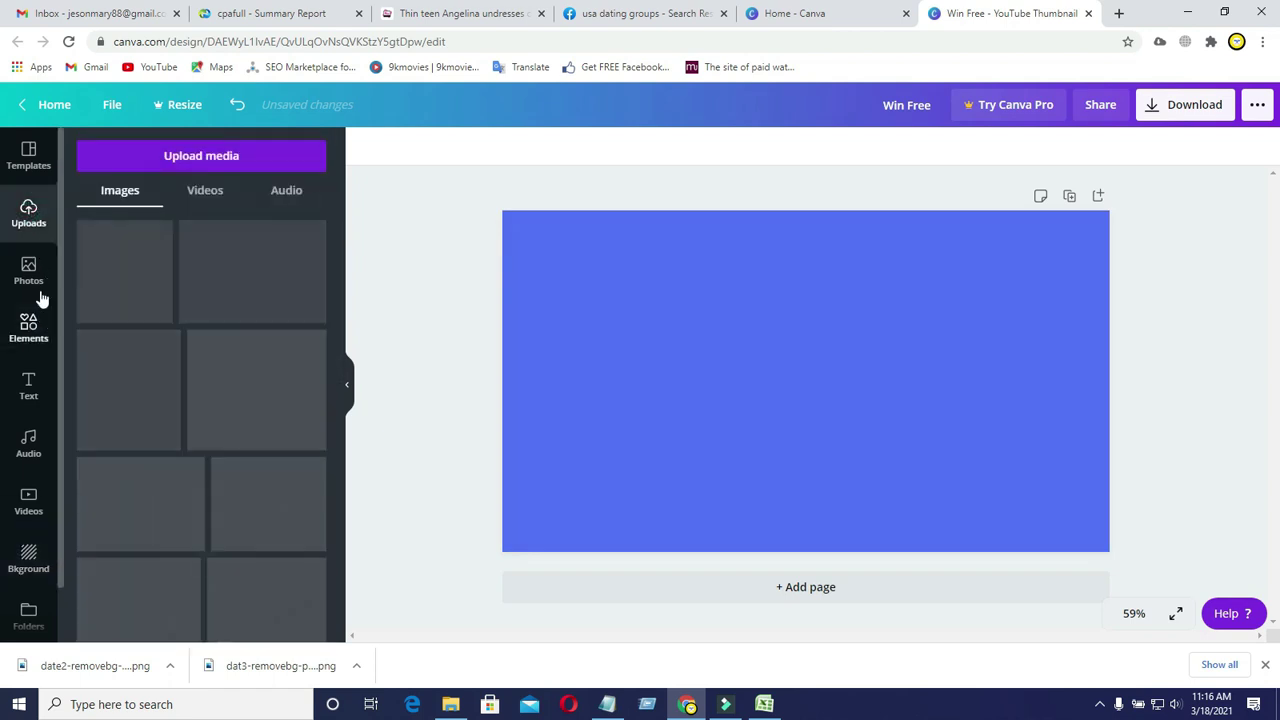
{"action": "left_click", "coordinate": [29, 155]}
{"action": "scroll", "coordinate": [338, 250], "scroll_direction": "down", "scroll_amount": 5}
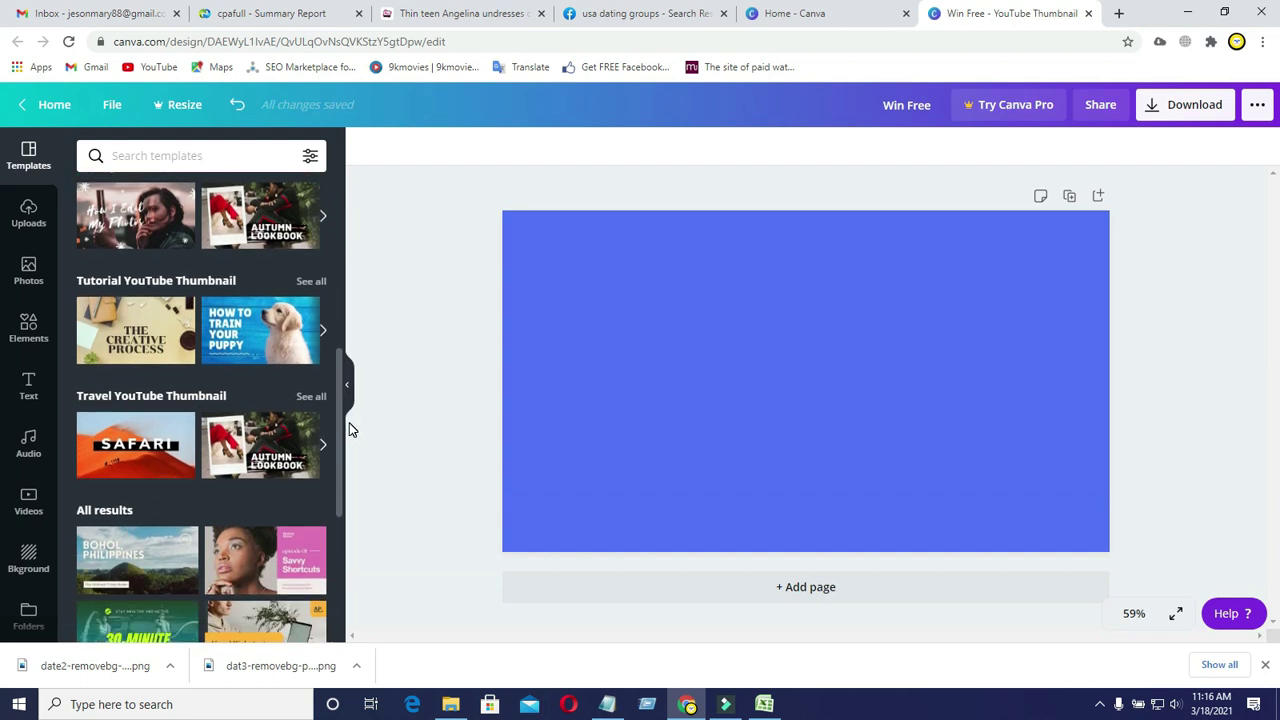
{"action": "scroll", "coordinate": [340, 440], "scroll_direction": "down", "scroll_amount": 2}
{"action": "left_click", "coordinate": [300, 495]}
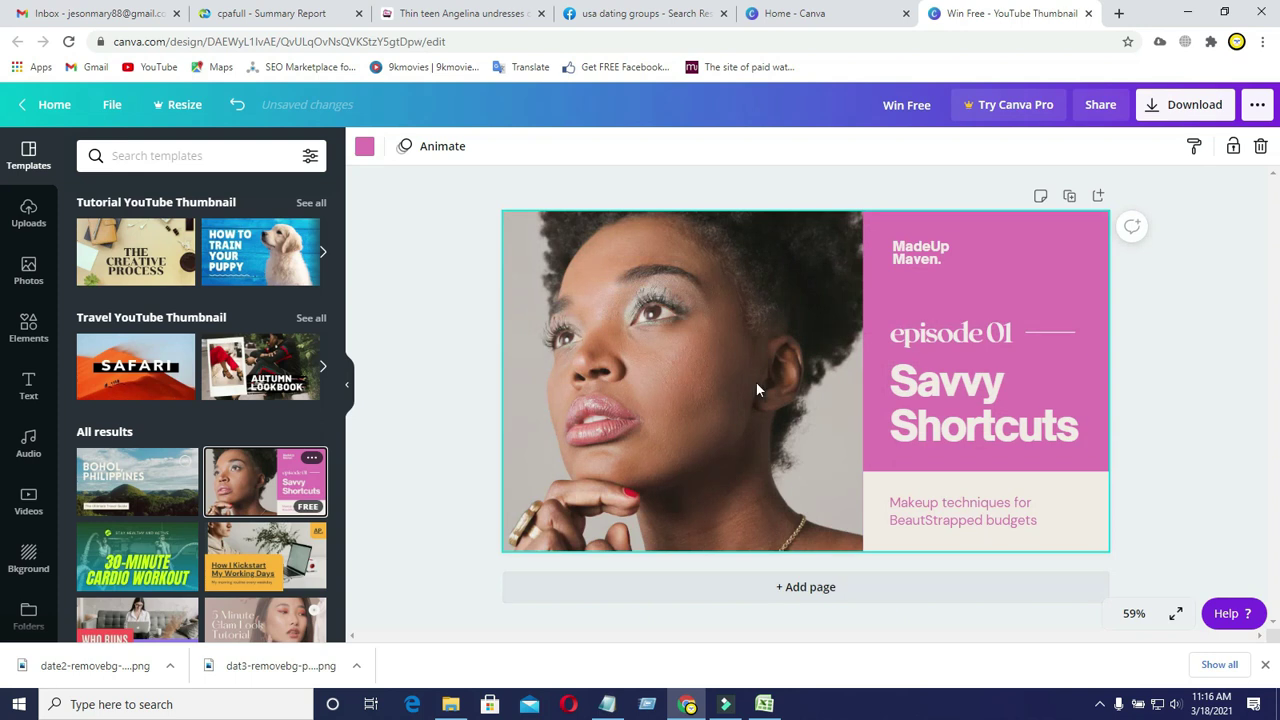
Delete the template's portrait photo and upload the date2-removebg-preview image from the Downloads folder.
{"action": "right_click", "coordinate": [648, 368]}
{"action": "left_click", "coordinate": [680, 383]}
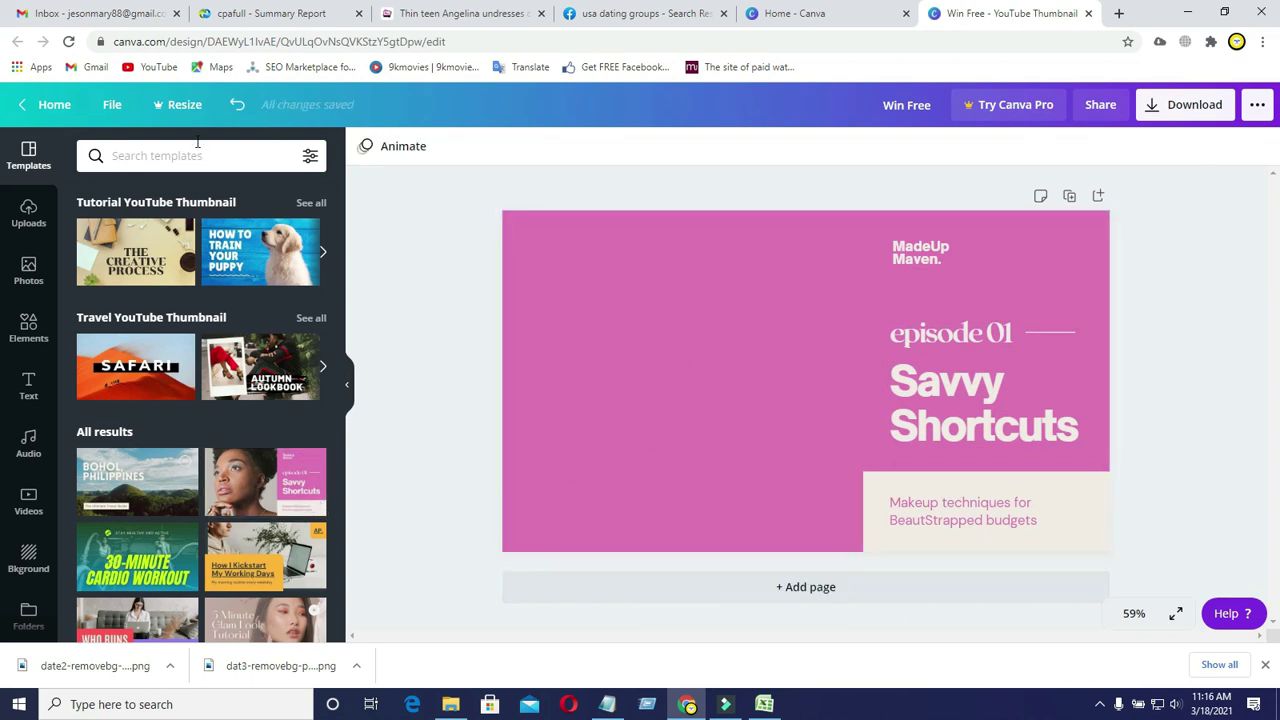
{"action": "left_click", "coordinate": [28, 213]}
{"action": "left_click", "coordinate": [166, 160]}
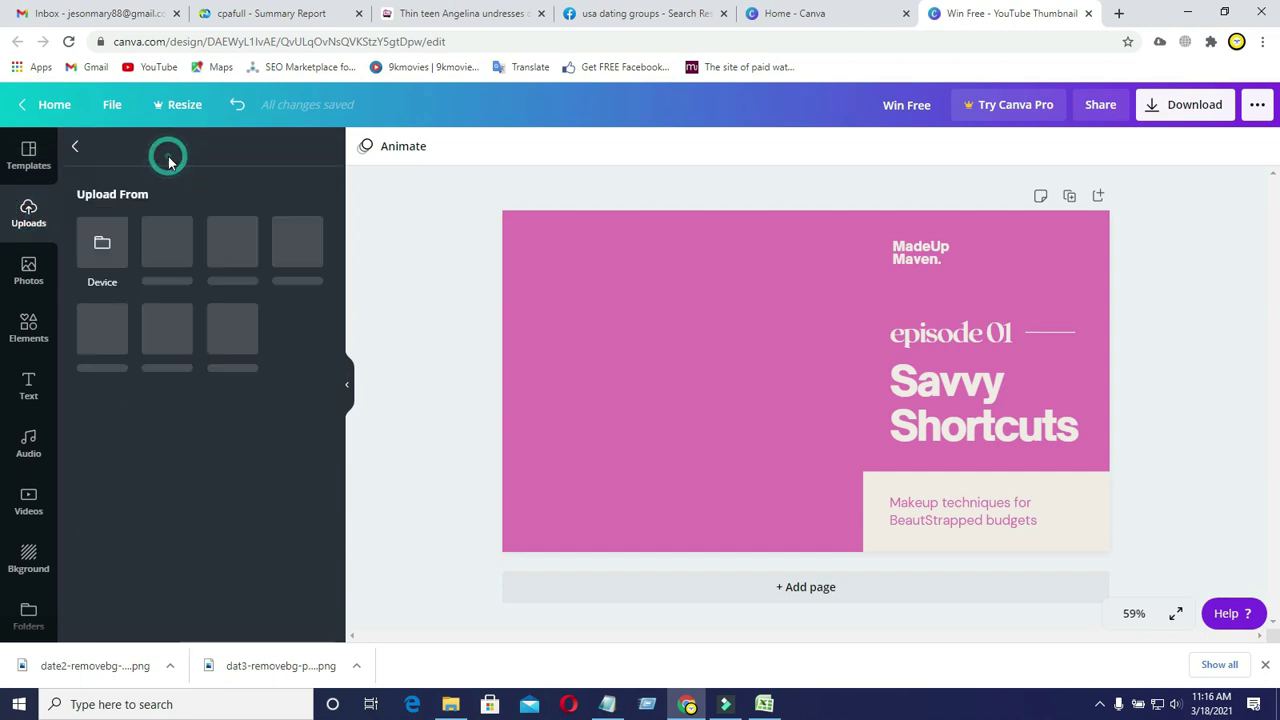
{"action": "left_click", "coordinate": [103, 244]}
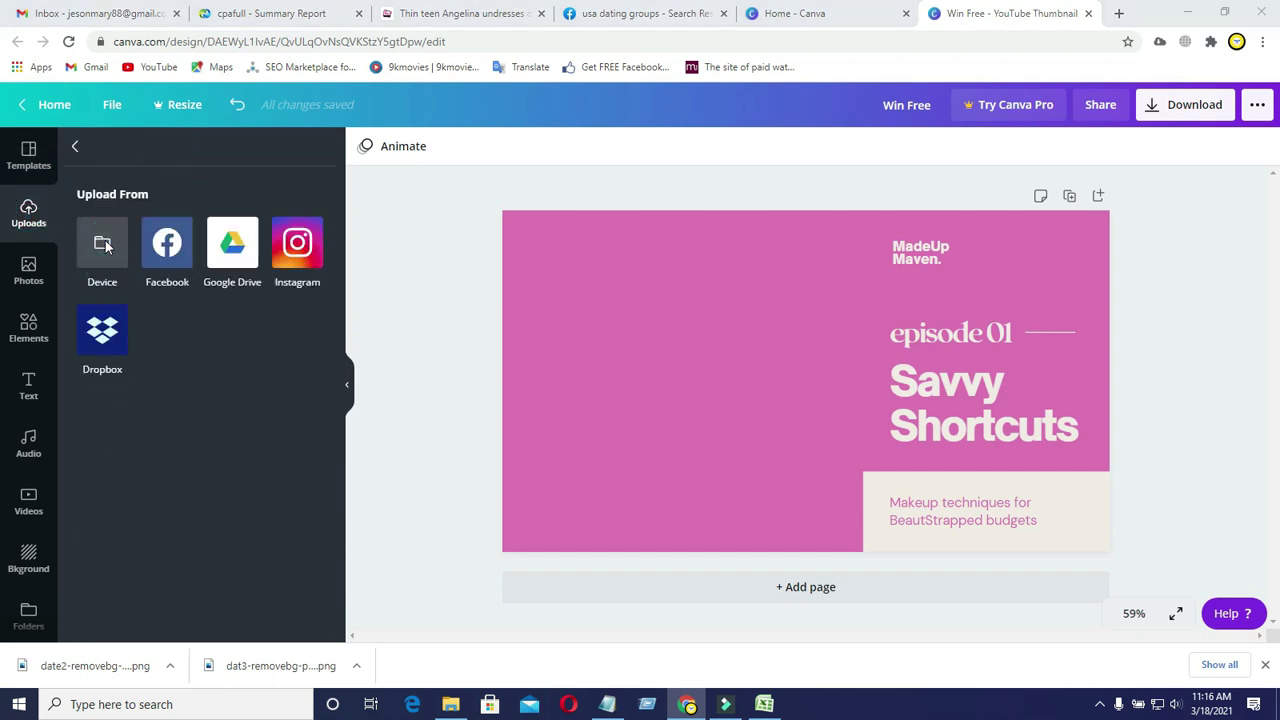
{"action": "left_click", "coordinate": [57, 113]}
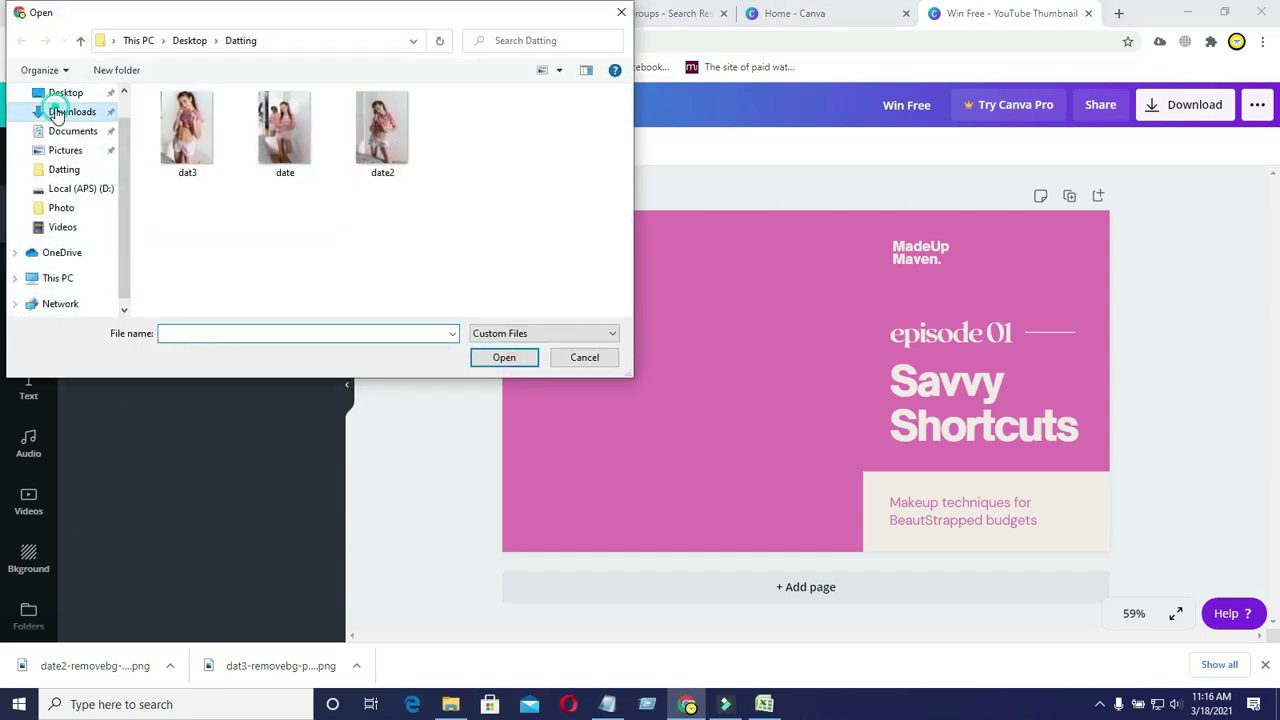
{"action": "double_click", "coordinate": [216, 130]}
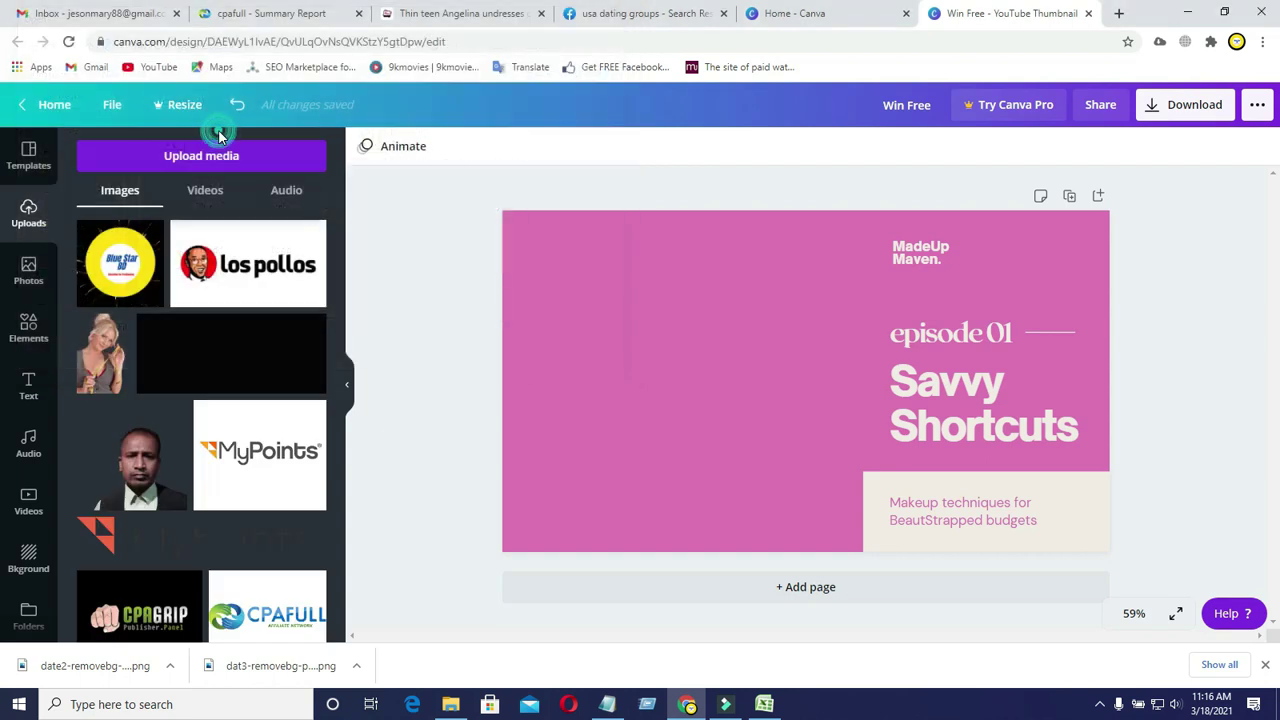
Upload the dat3-removebg-preview image from the Downloads folder.
{"action": "left_click", "coordinate": [205, 150]}
{"action": "left_click", "coordinate": [122, 228]}
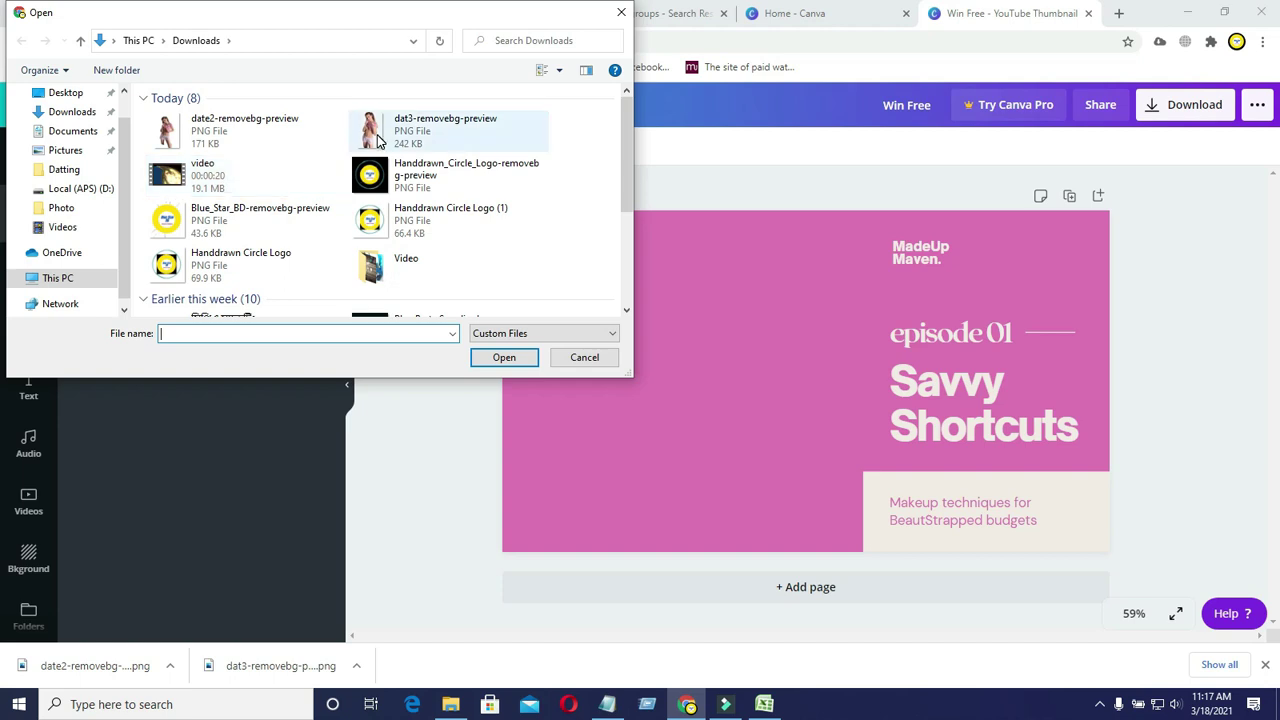
{"action": "double_click", "coordinate": [378, 141]}
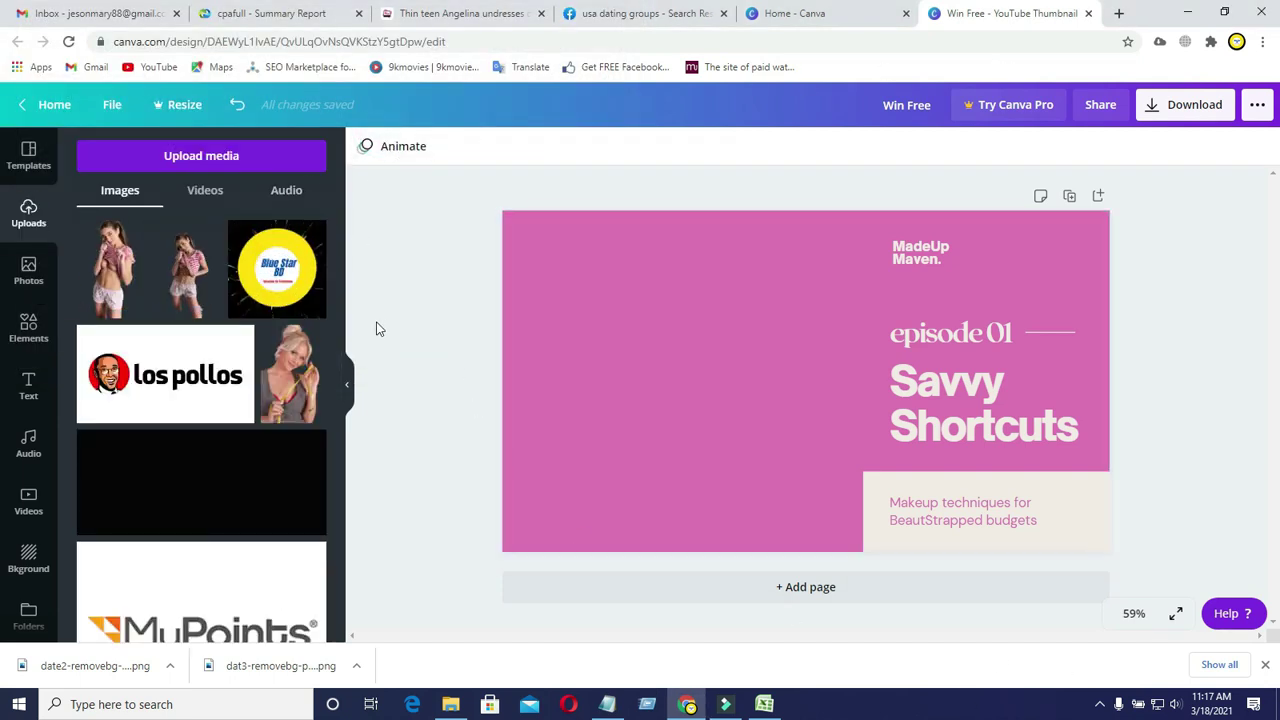
Try placing both background-removed photos on the pink page and enlarging the dat3 photo to nearly the page height.
{"action": "left_click_drag", "start_coordinate": [117, 273], "coordinate": [560, 420]}
{"action": "left_click_drag", "start_coordinate": [172, 270], "coordinate": [765, 430]}
{"action": "left_click", "coordinate": [580, 410]}
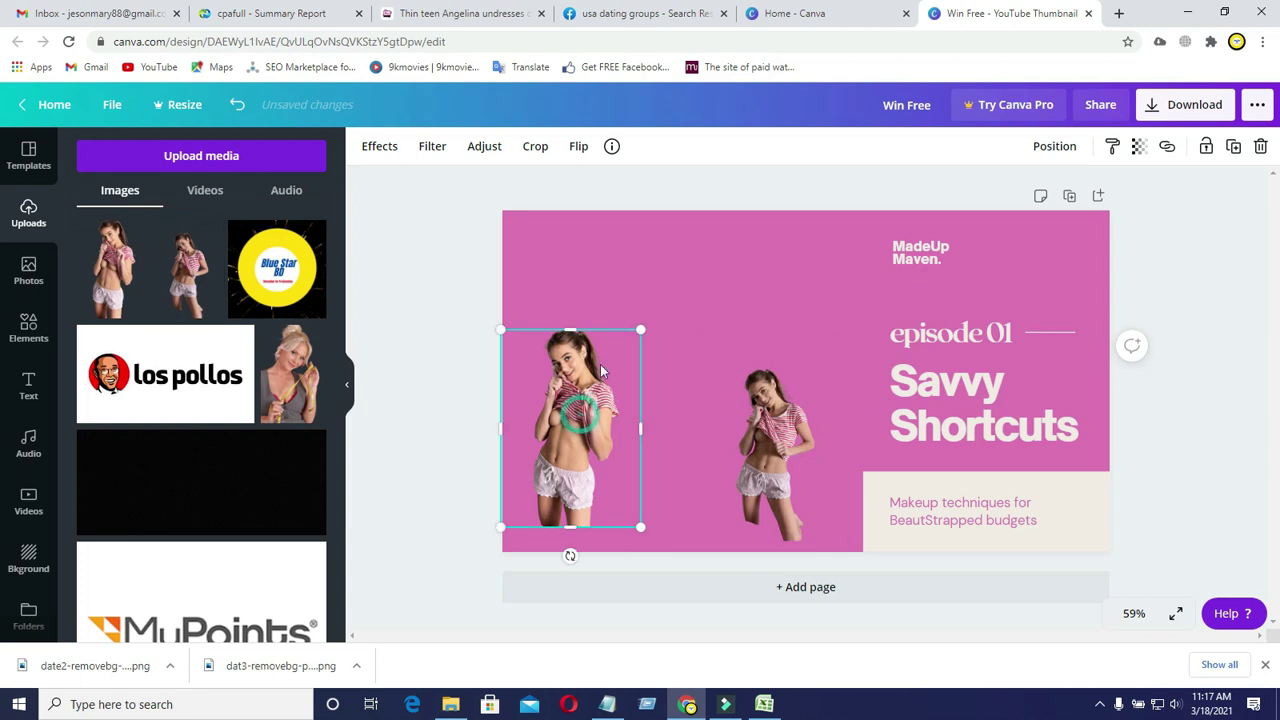
{"action": "left_click_drag", "start_coordinate": [661, 550], "coordinate": [680, 574]}
{"action": "left_click_drag", "start_coordinate": [593, 478], "coordinate": [596, 450]}
{"action": "left_click_drag", "start_coordinate": [703, 271], "coordinate": [756, 248]}
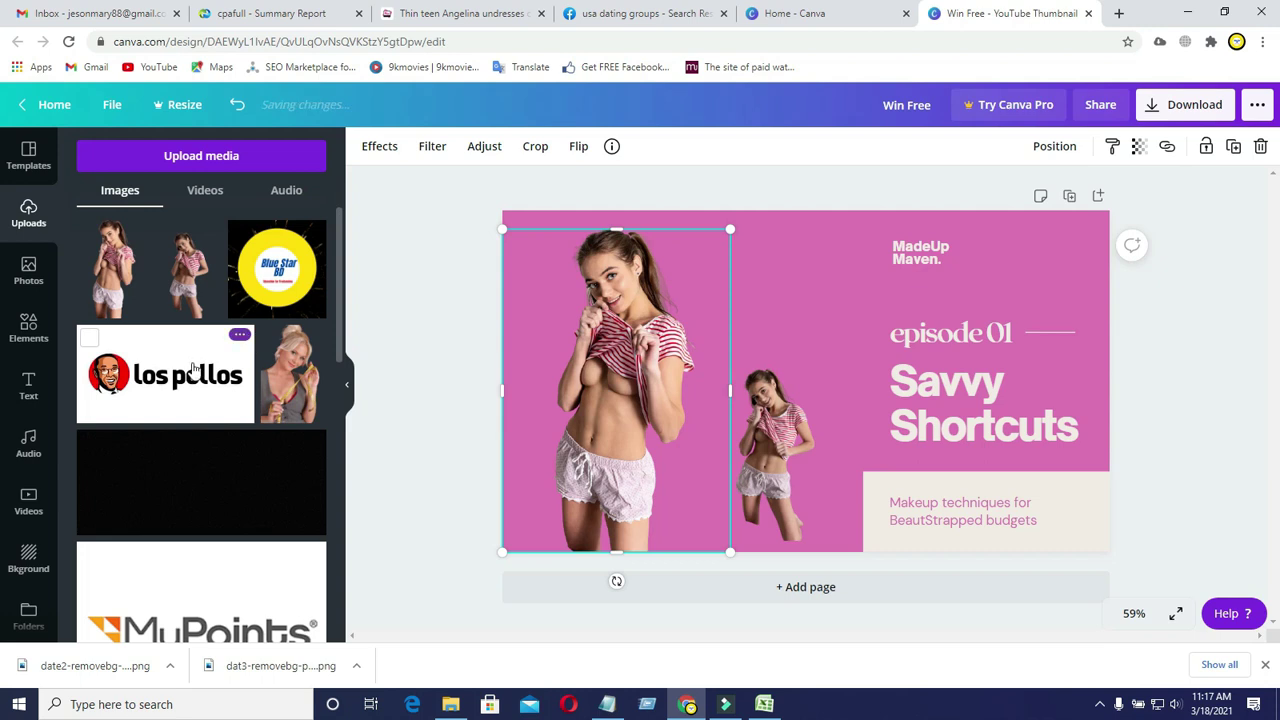
{"action": "scroll", "coordinate": [338, 355], "scroll_direction": "down", "scroll_amount": 1}
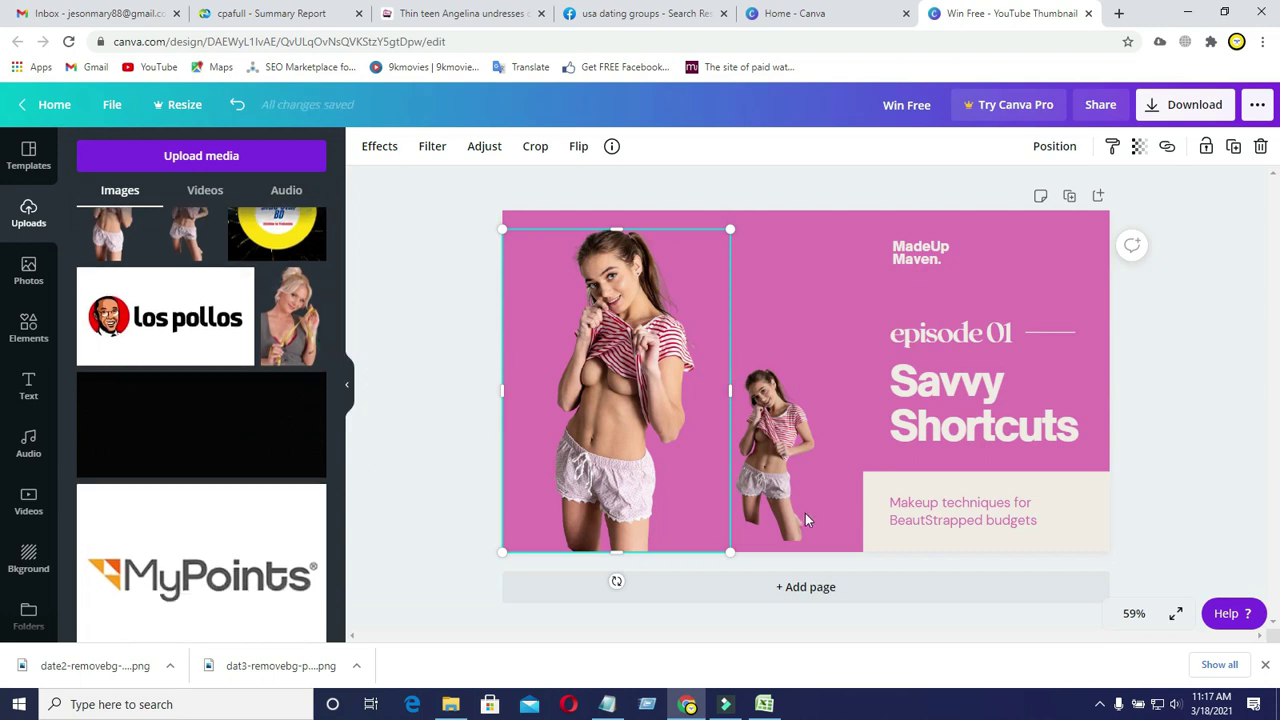
Undo the photo placements and resizing back to the template with its original portrait.
{"action": "key", "text": "ctrl+z"}
{"action": "key", "text": "ctrl+z"}
{"action": "key", "text": "ctrl+z"}
{"action": "key", "text": "ctrl+z"}
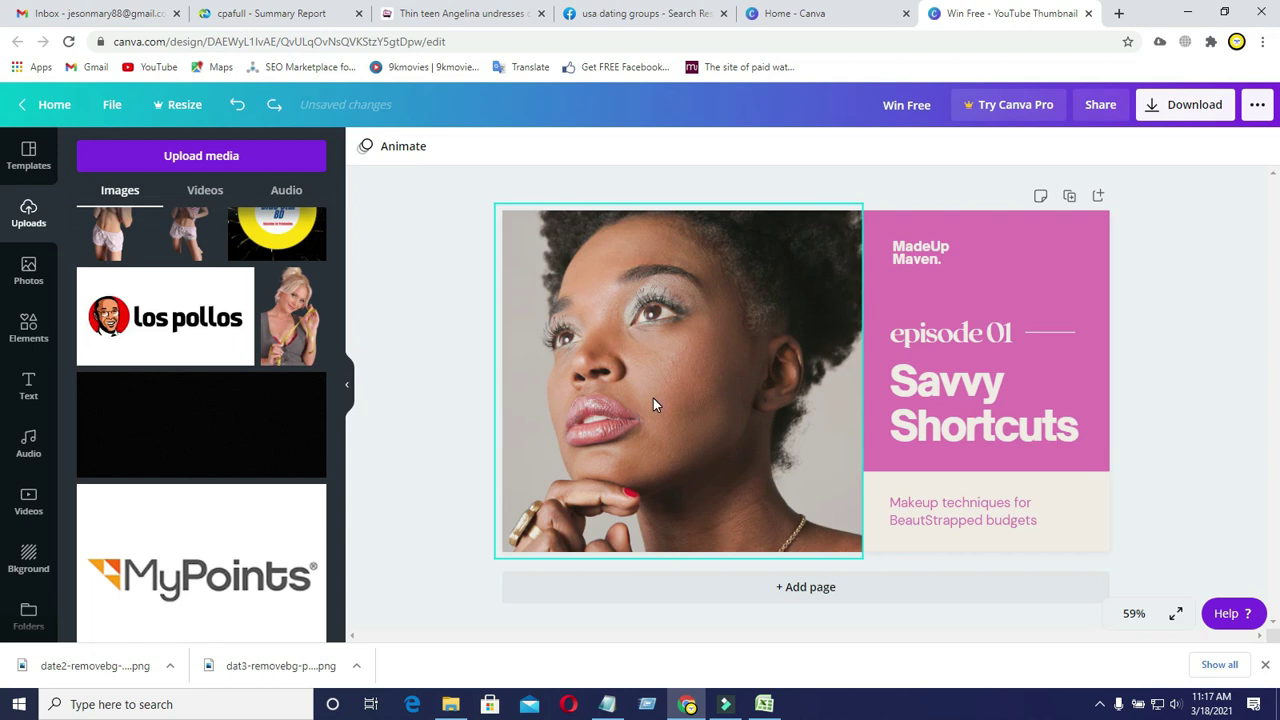
Delete the template's portrait again and add the date2, dat3 and yellow measuring-tape cut-out photos to the page.
{"action": "right_click", "coordinate": [653, 405]}
{"action": "left_click", "coordinate": [720, 390]}
{"action": "left_click_drag", "start_coordinate": [231, 252], "coordinate": [648, 347]}
{"action": "left_click_drag", "start_coordinate": [292, 316], "coordinate": [557, 307]}
{"action": "left_click", "coordinate": [111, 233]}
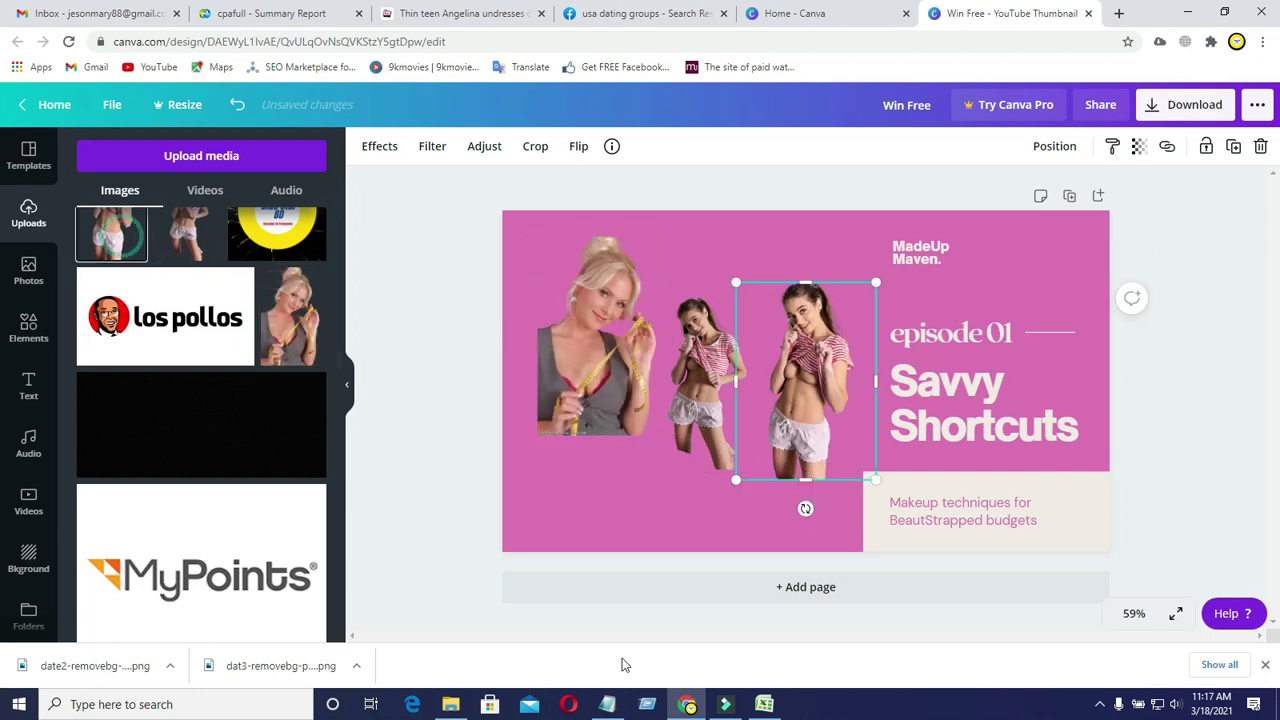
Try the measuring-tape photo enlarged along the page's left edge, then delete it from the design.
{"action": "left_click", "coordinate": [580, 427]}
{"action": "left_click_drag", "start_coordinate": [538, 436], "coordinate": [462, 553]}
{"action": "left_click_drag", "start_coordinate": [608, 484], "coordinate": [653, 485]}
{"action": "left_click", "coordinate": [740, 385]}
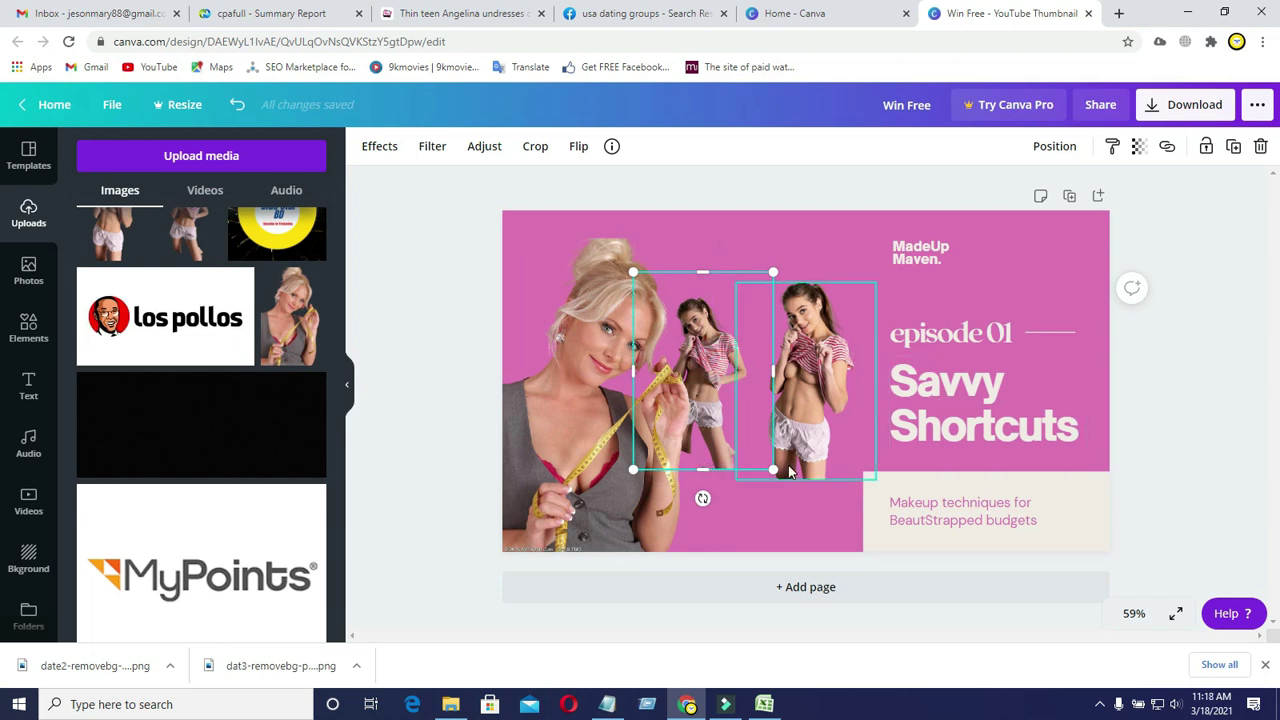
{"action": "right_click", "coordinate": [569, 447]}
{"action": "left_click", "coordinate": [645, 383]}
Move the date2 photo to the page's left edge and enlarge it so it reaches the page's lower edge.
{"action": "left_click_drag", "start_coordinate": [636, 369], "coordinate": [511, 350]}
{"action": "left_click_drag", "start_coordinate": [648, 449], "coordinate": [703, 534]}
{"action": "left_click_drag", "start_coordinate": [585, 466], "coordinate": [585, 528]}
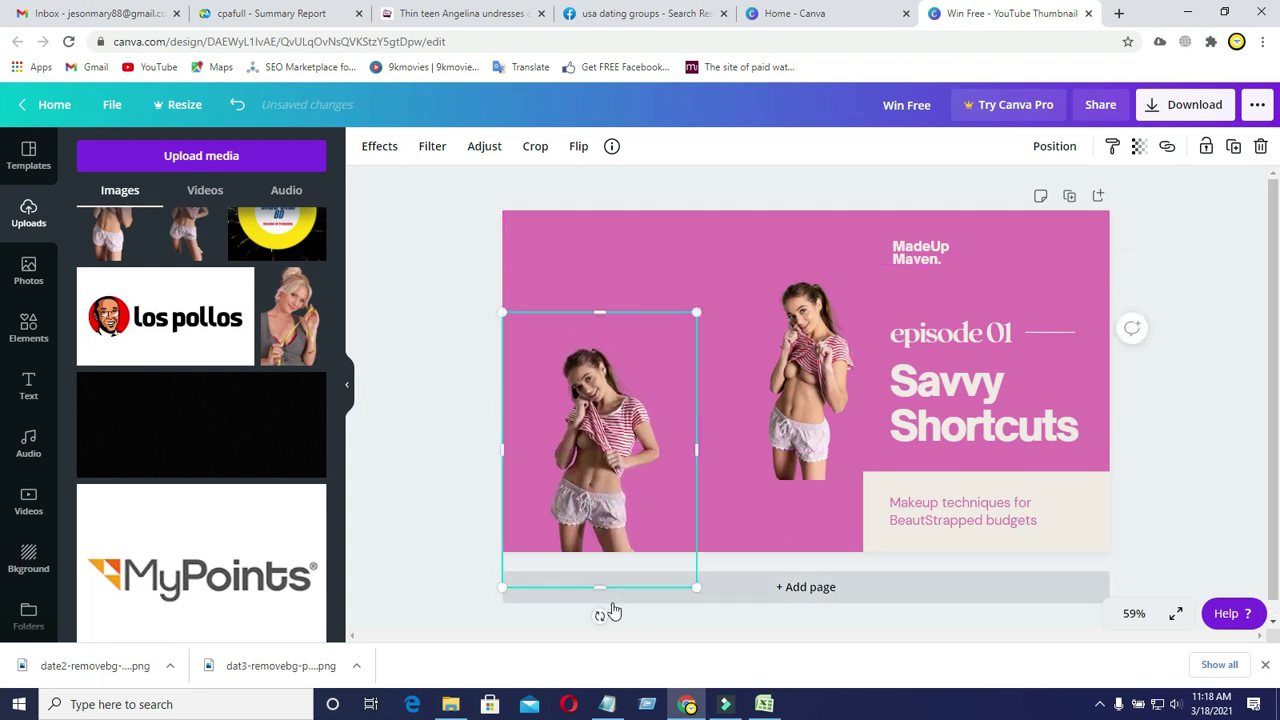
{"action": "left_click_drag", "start_coordinate": [597, 311], "coordinate": [600, 252]}
{"action": "left_click_drag", "start_coordinate": [603, 583], "coordinate": [600, 552]}
Move the dat3 photo to the right side of the page, beside the template's text.
{"action": "left_click", "coordinate": [866, 416]}
{"action": "left_click_drag", "start_coordinate": [774, 459], "coordinate": [718, 508]}
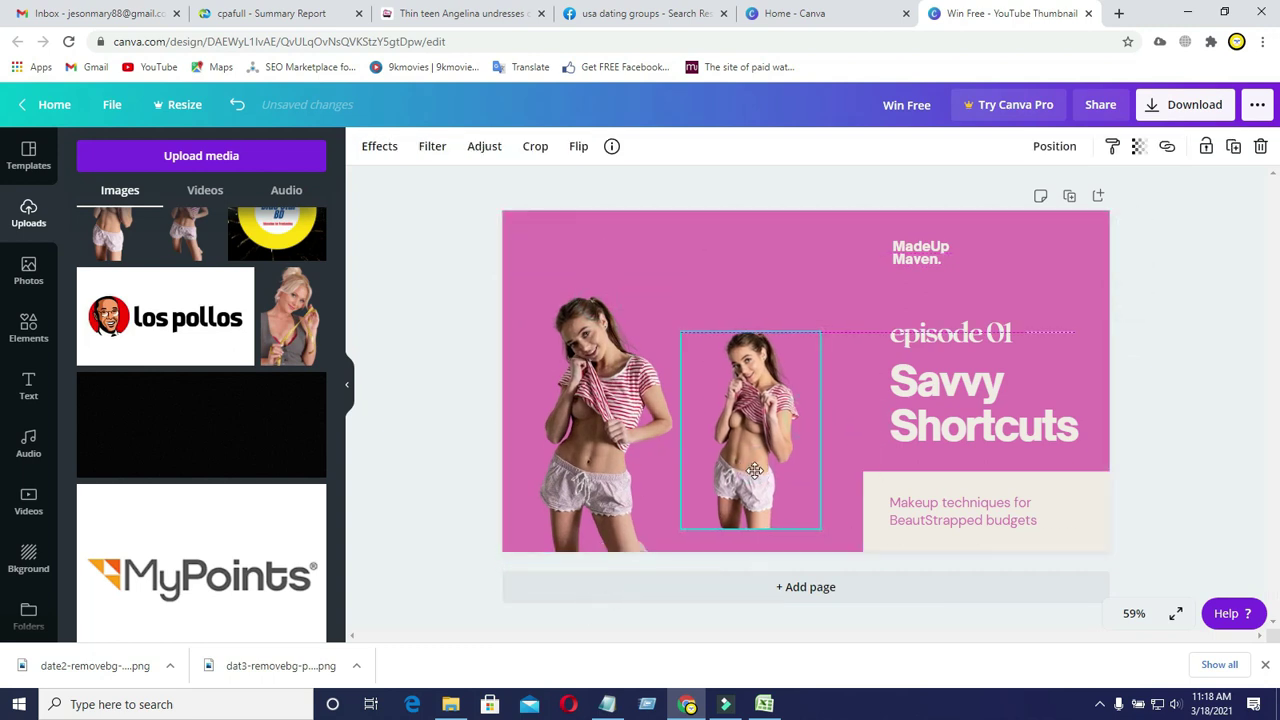
{"action": "left_click_drag", "start_coordinate": [758, 460], "coordinate": [1022, 380]}
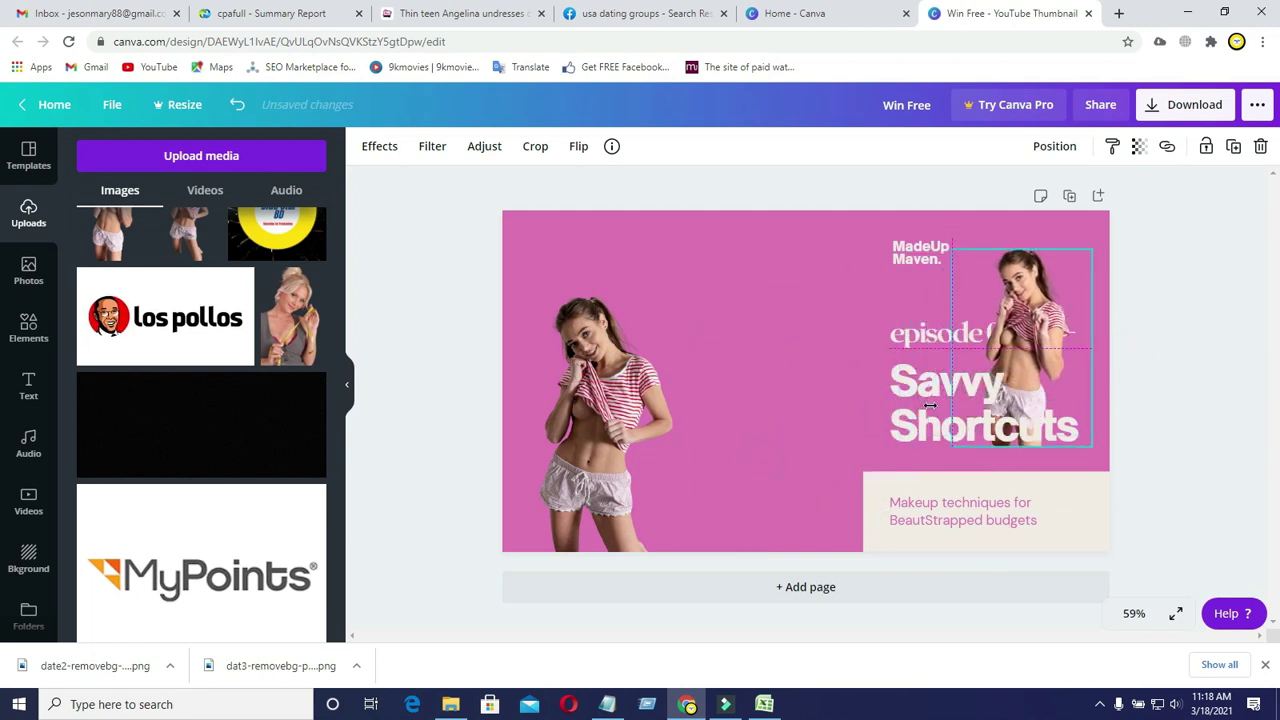
Move the "Savvy Shortcuts" heading between the two photos and try the wording "Waiting for Da" in it.
{"action": "left_click", "coordinate": [912, 427]}
{"action": "left_click_drag", "start_coordinate": [912, 427], "coordinate": [741, 427]}
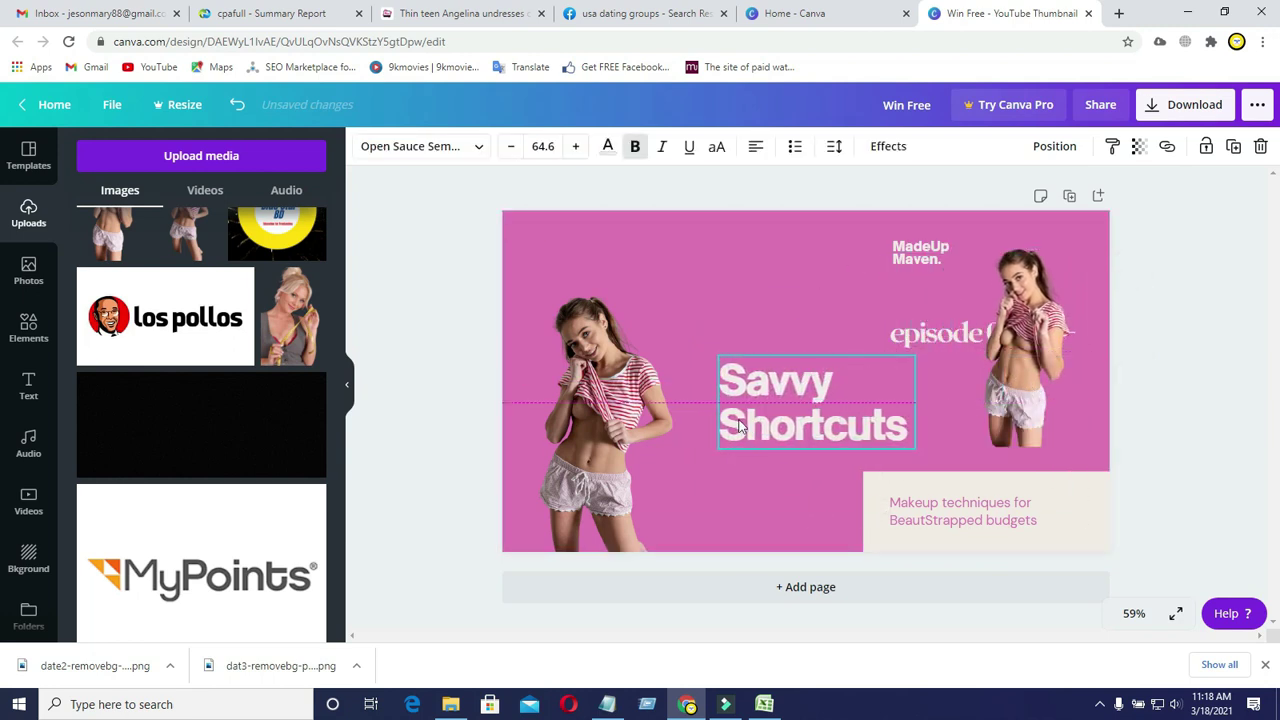
{"action": "double_click", "coordinate": [910, 426]}
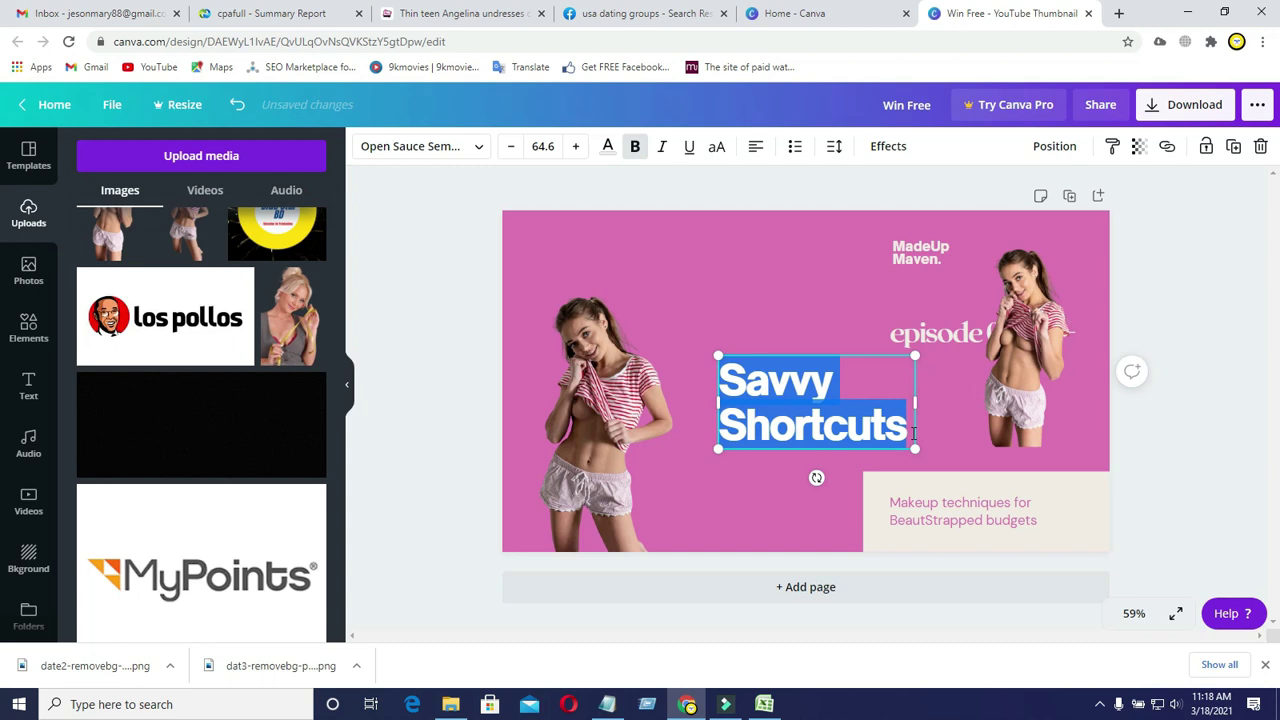
{"action": "type", "text": "DA"}
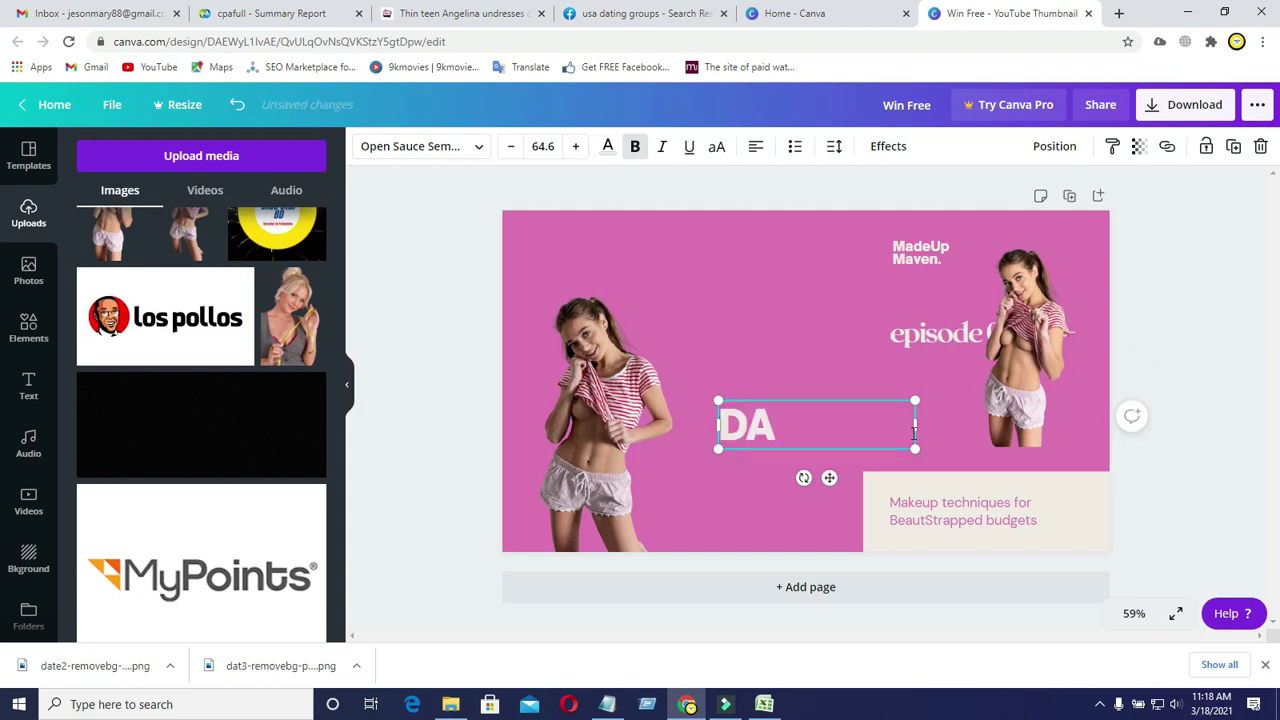
{"action": "type", "text": "t"}
{"action": "key", "text": "BackSpace"}
{"action": "key", "text": "BackSpace"}
{"action": "key", "text": "BackSpace"}
{"action": "type", "text": "Wait"}
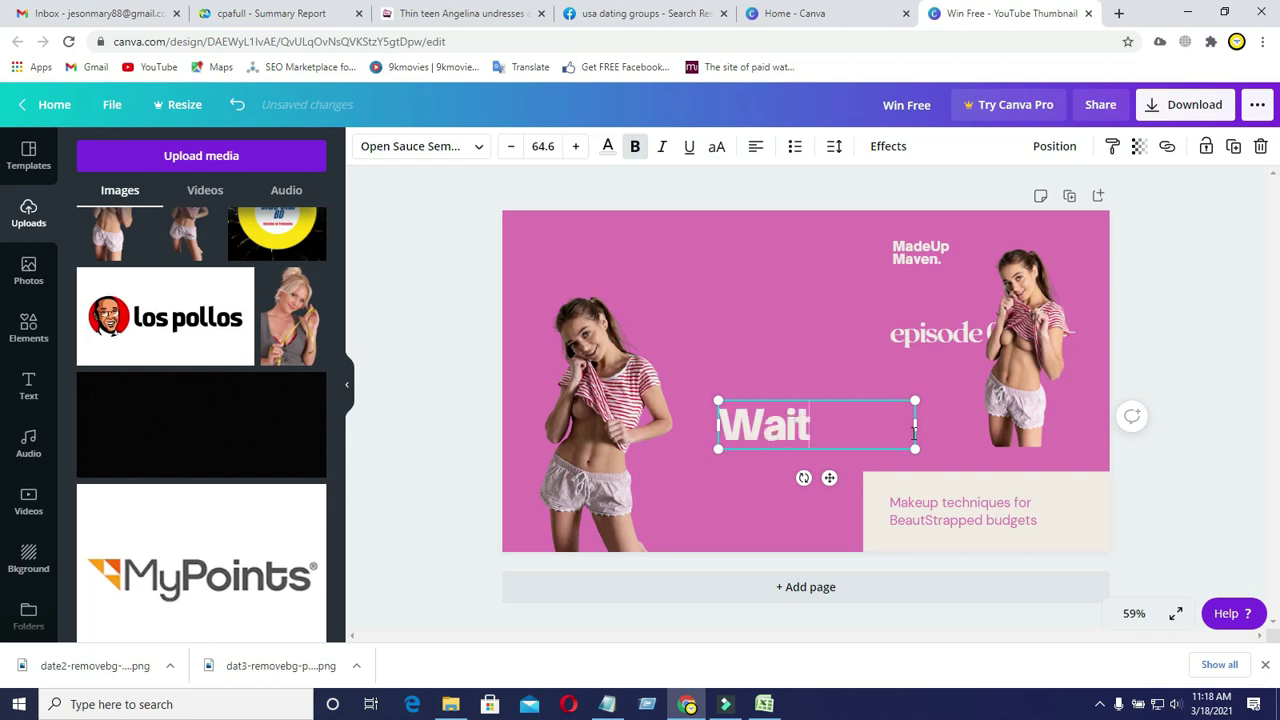
{"action": "type", "text": "ing"}
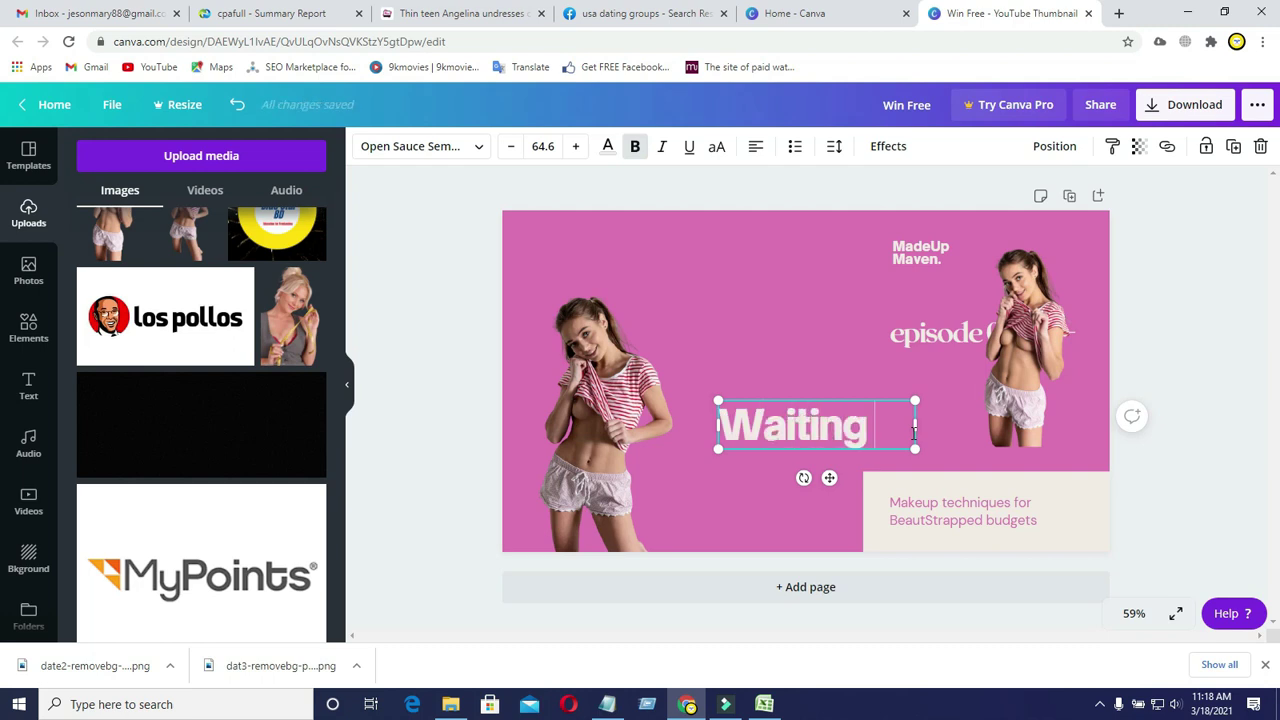
{"action": "type", "text": " for Da"}
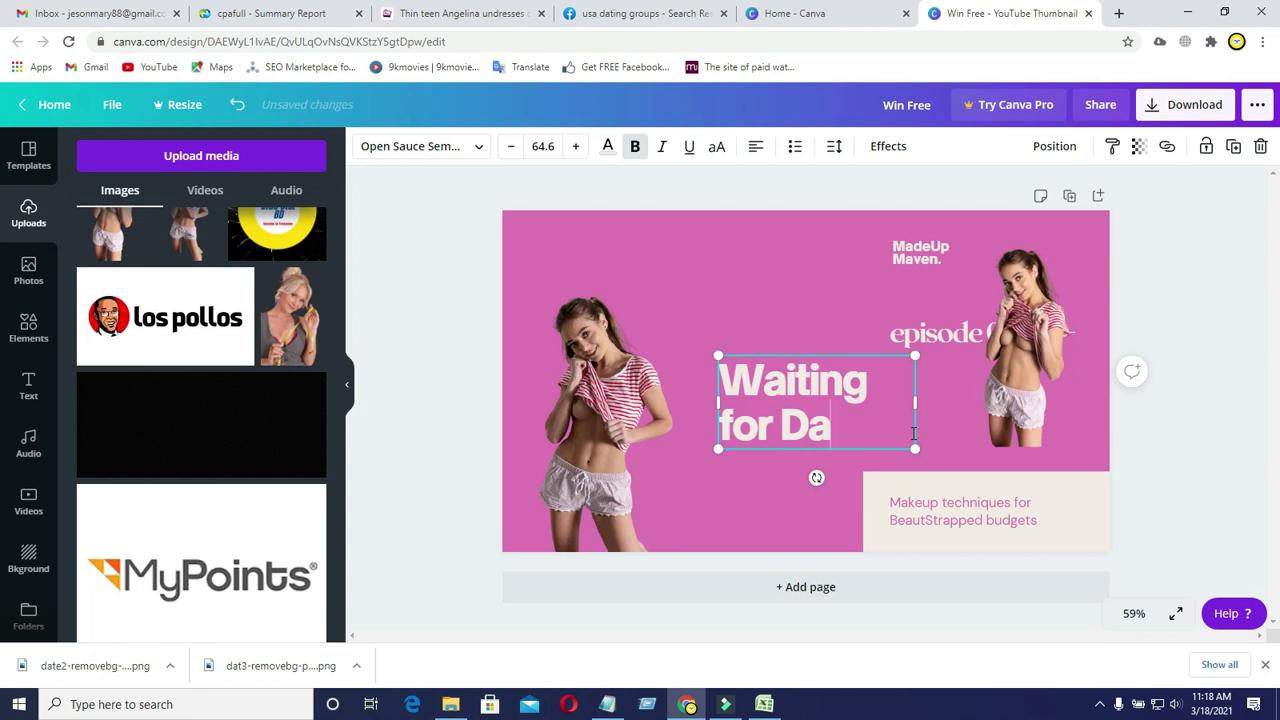
Clear the heading's trial wording and replace it with "Datting".
{"action": "key", "text": "BackSpace"}
{"action": "key", "text": "BackSpace"}
{"action": "key", "text": "BackSpace"}
{"action": "key", "text": "BackSpace"}
{"action": "key", "text": "BackSpace"}
{"action": "key", "text": "BackSpace"}
{"action": "key", "text": "BackSpace"}
{"action": "key", "text": "BackSpace"}
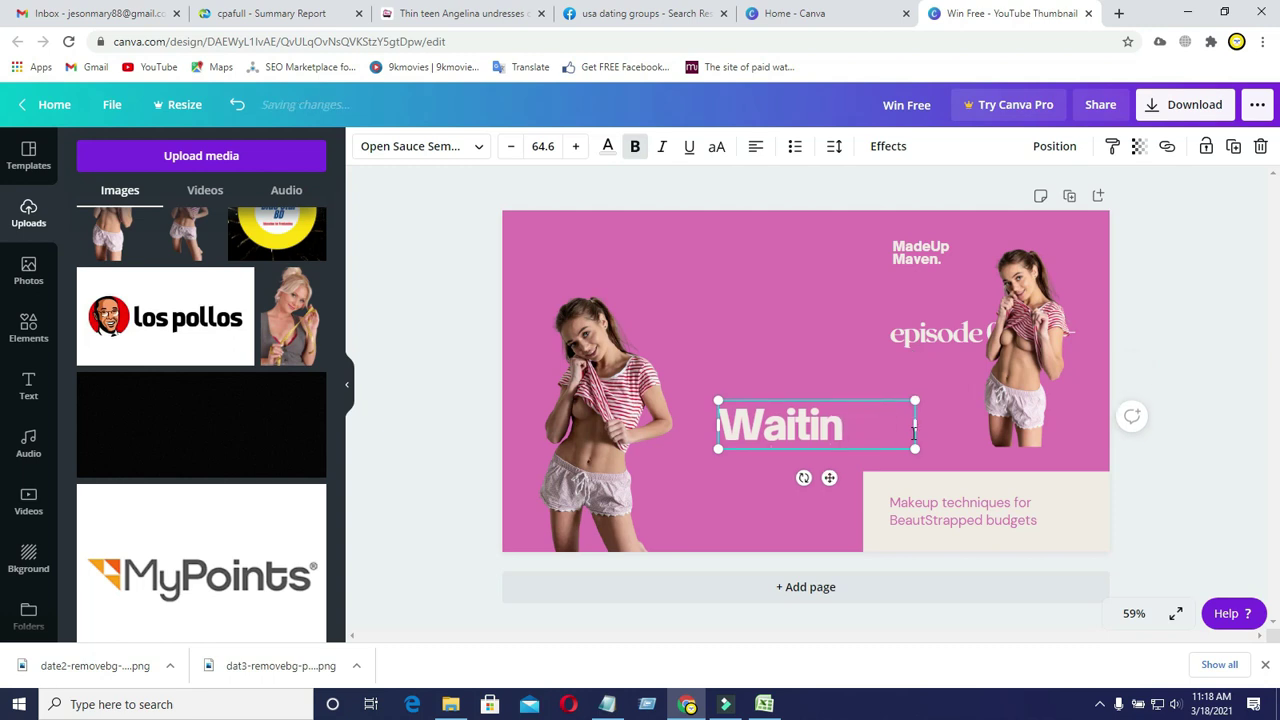
{"action": "key", "text": "BackSpace"}
{"action": "key", "text": "BackSpace"}
{"action": "key", "text": "BackSpace"}
{"action": "key", "text": "BackSpace"}
{"action": "key", "text": "BackSpace"}
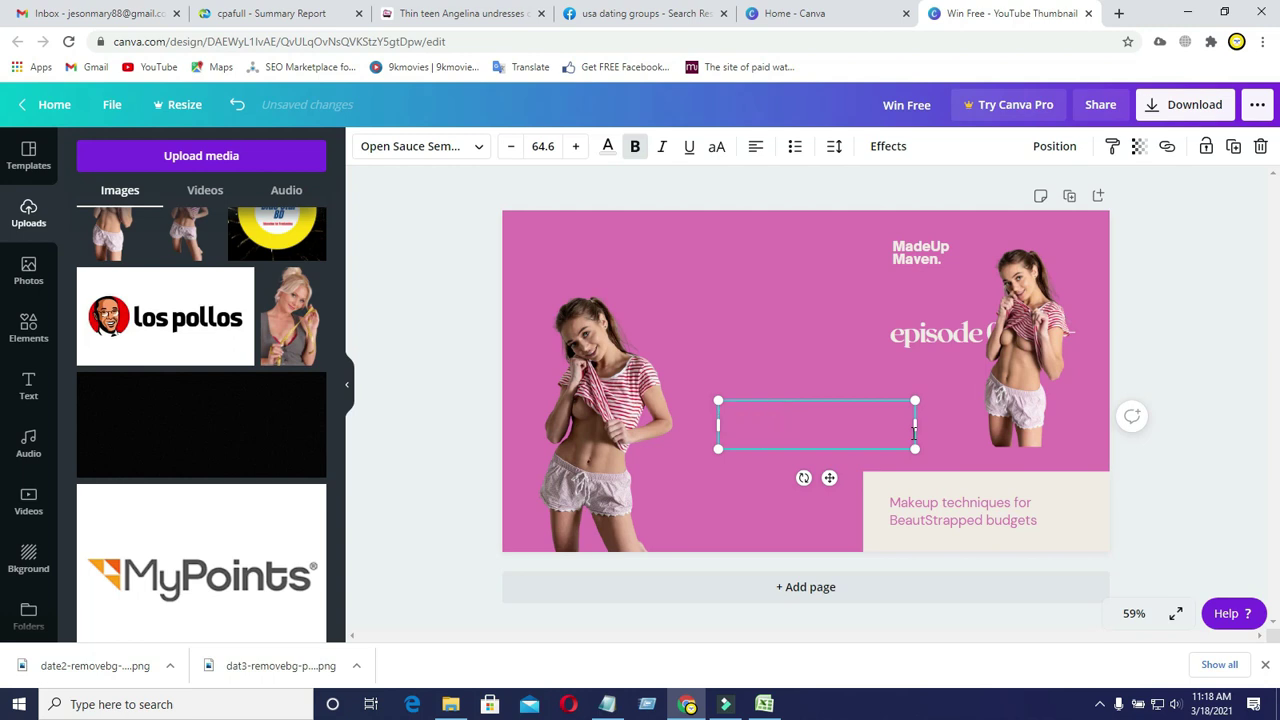
{"action": "type", "text": "Dat"}
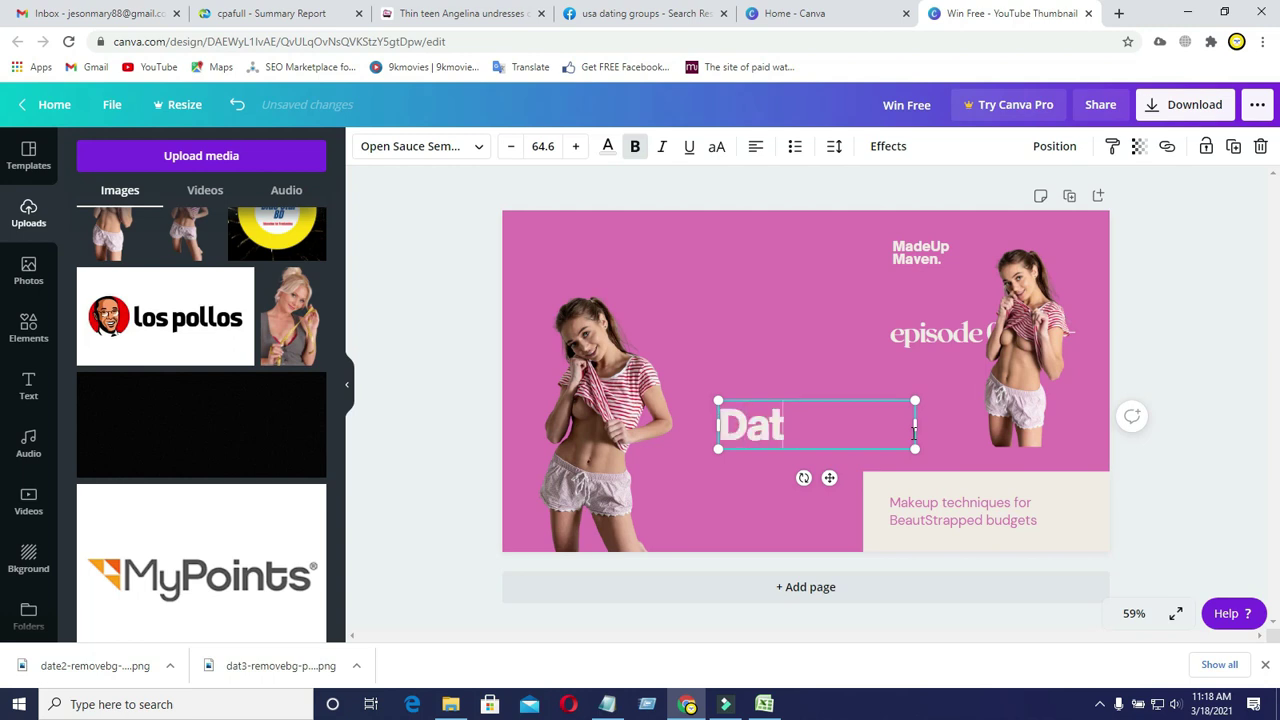
{"action": "type", "text": "ting"}
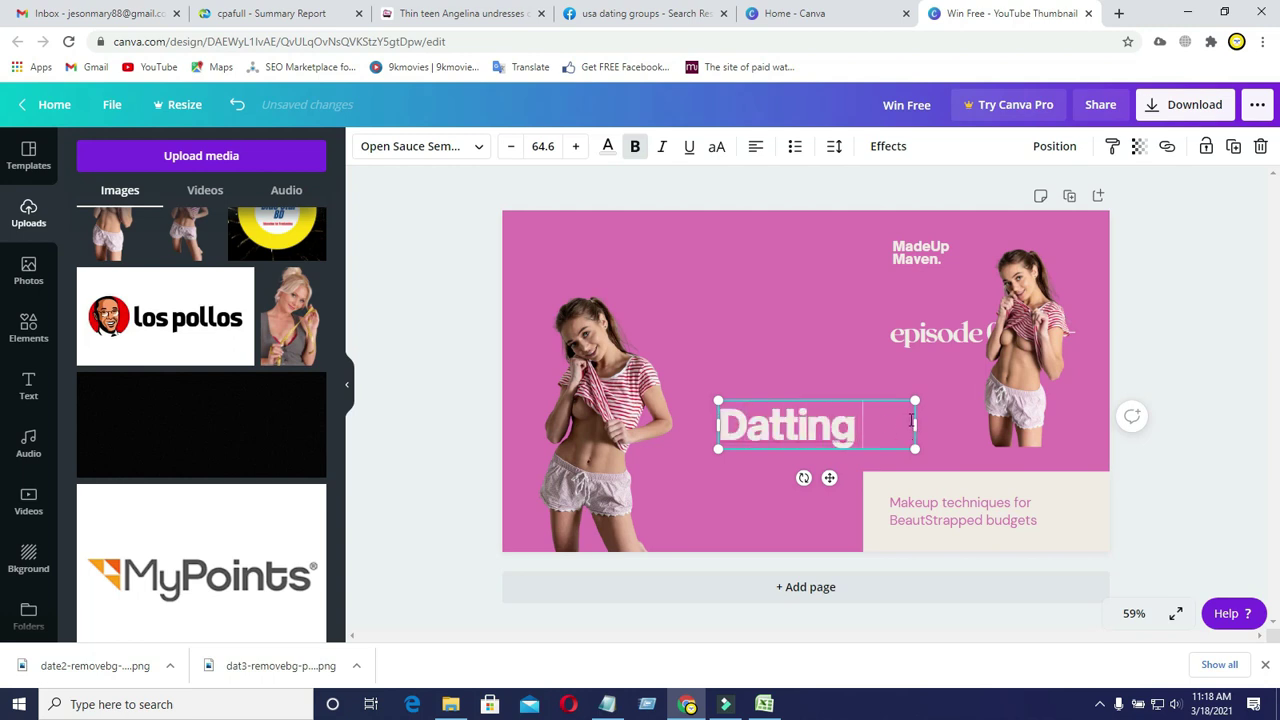
Correct the heading's spelling to "Dating" with the spelling suggestion and add the word "Baby".
{"action": "mouse_move", "coordinate": [920, 424]}
{"action": "left_mouse_down"}
{"action": "mouse_move", "coordinate": [876, 425]}
{"action": "mouse_move", "coordinate": [923, 425]}
{"action": "left_mouse_up"}
{"action": "right_click", "coordinate": [788, 415]}
{"action": "key", "text": "Escape"}
{"action": "right_click", "coordinate": [782, 417]}
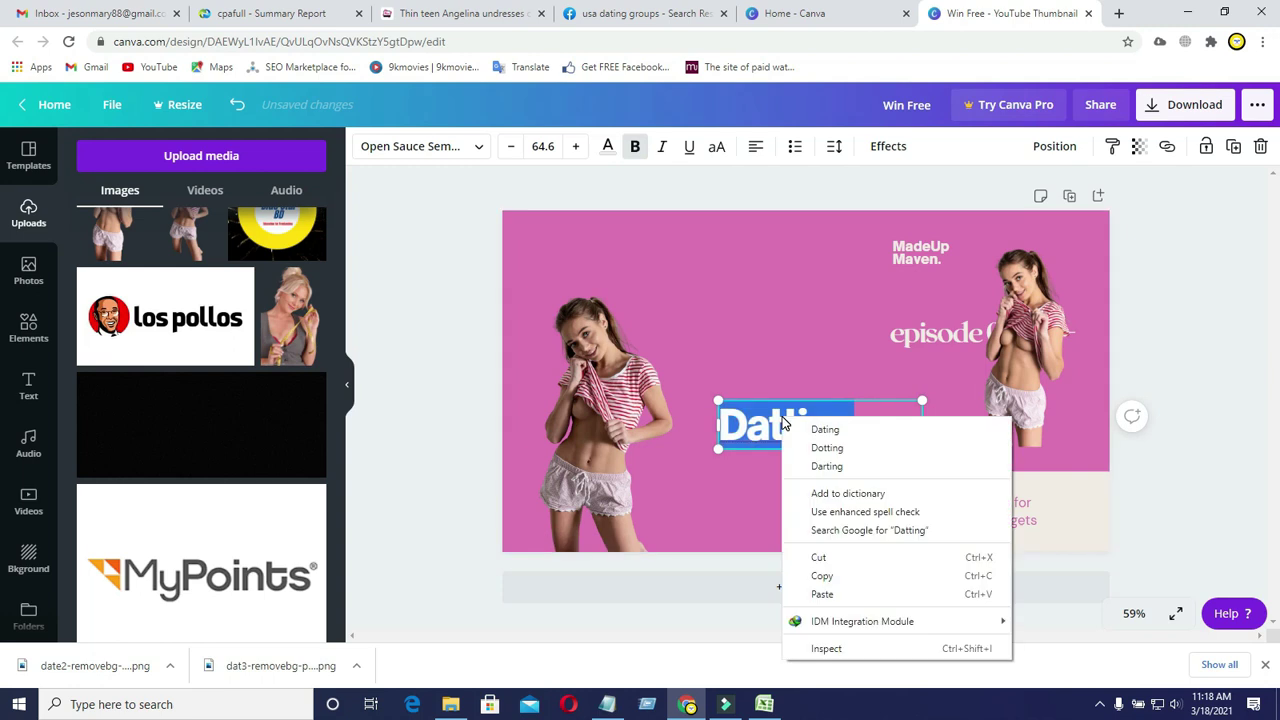
{"action": "left_click", "coordinate": [825, 429]}
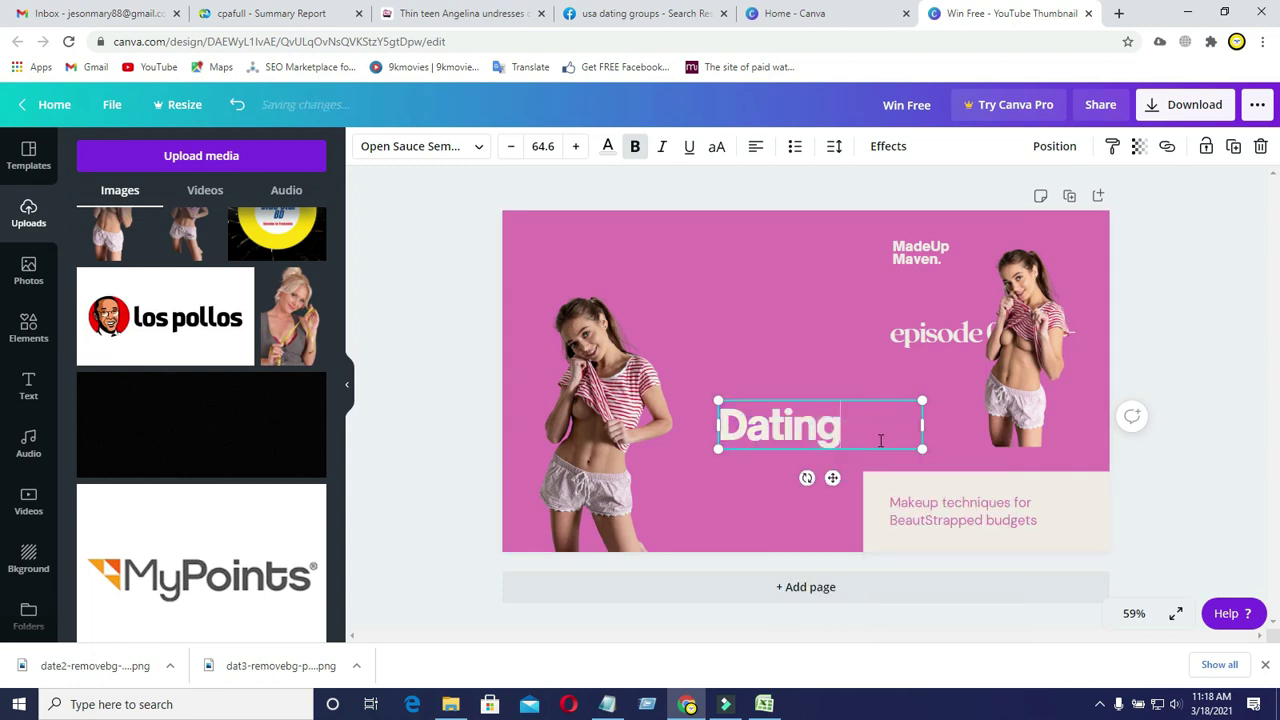
{"action": "type", "text": "Baby"}
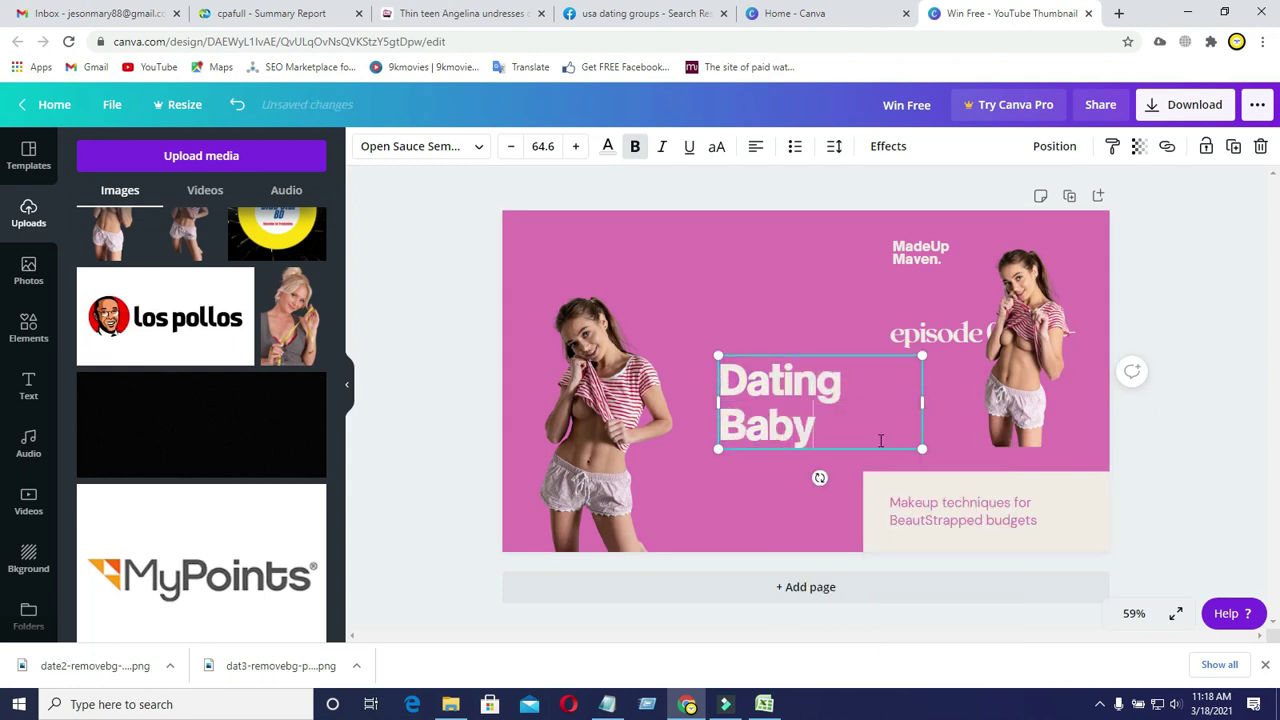
Widen the "Dating Baby" heading's text box to fit one line and centre it between the two photos.
{"action": "left_click_drag", "start_coordinate": [922, 403], "coordinate": [851, 403]}
{"action": "left_click_drag", "start_coordinate": [717, 403], "coordinate": [566, 403]}
{"action": "left_click", "coordinate": [855, 442]}
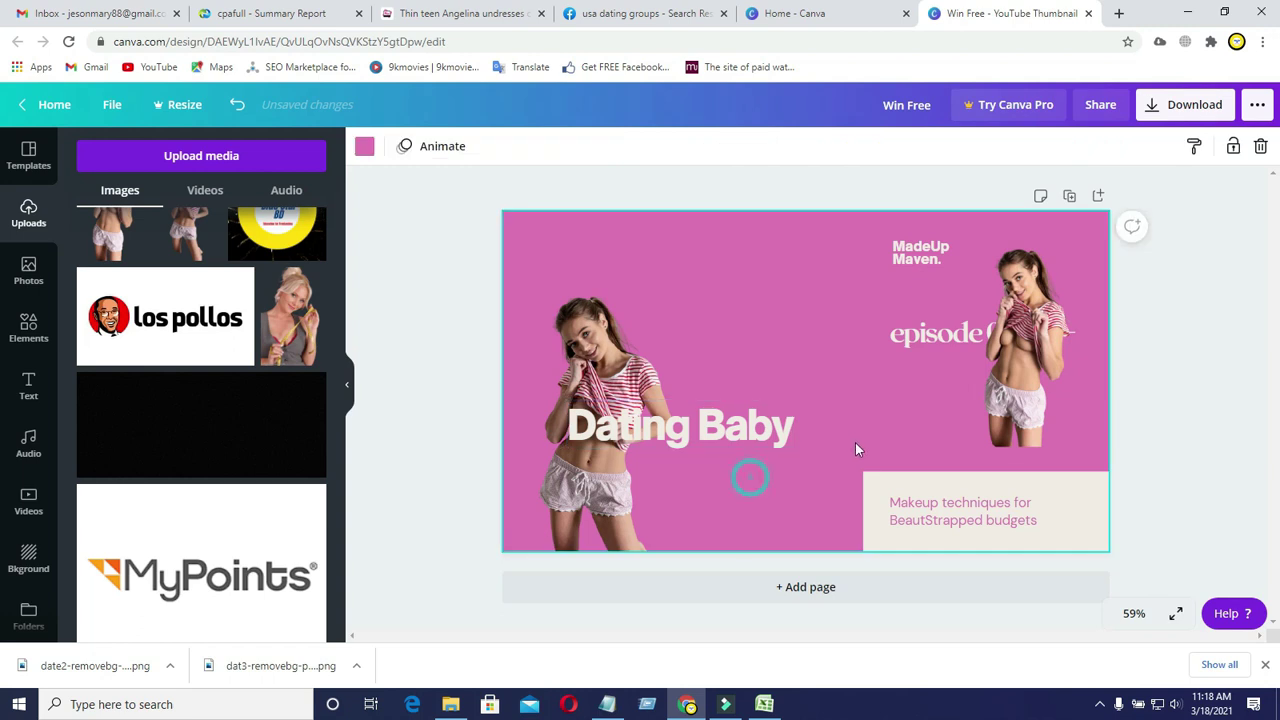
{"action": "left_click", "coordinate": [789, 434]}
{"action": "left_click_drag", "start_coordinate": [789, 434], "coordinate": [895, 427]}
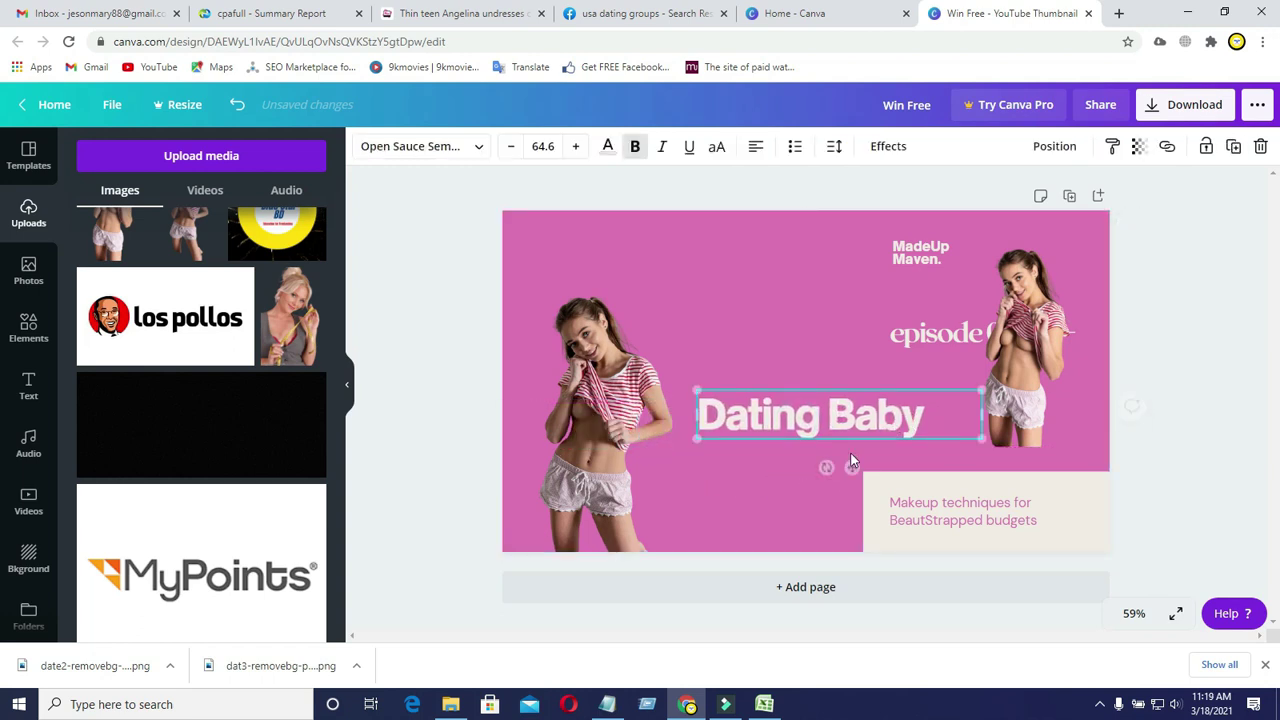
{"action": "left_click_drag", "start_coordinate": [815, 422], "coordinate": [804, 395]}
Move the "episode 01" text with its line above the "Dating Baby" heading and shift the dat3 photo slightly down.
{"action": "left_click_drag", "start_coordinate": [895, 330], "coordinate": [766, 322]}
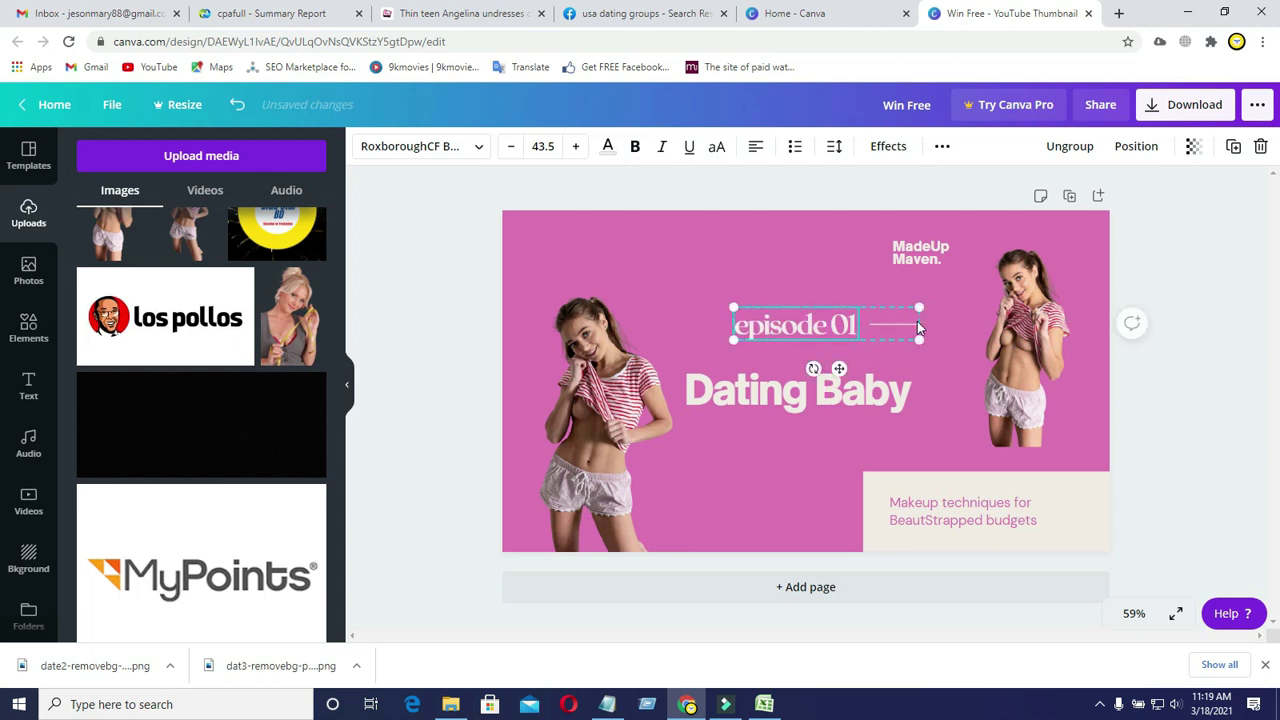
{"action": "left_click", "coordinate": [918, 325]}
{"action": "left_click", "coordinate": [880, 332]}
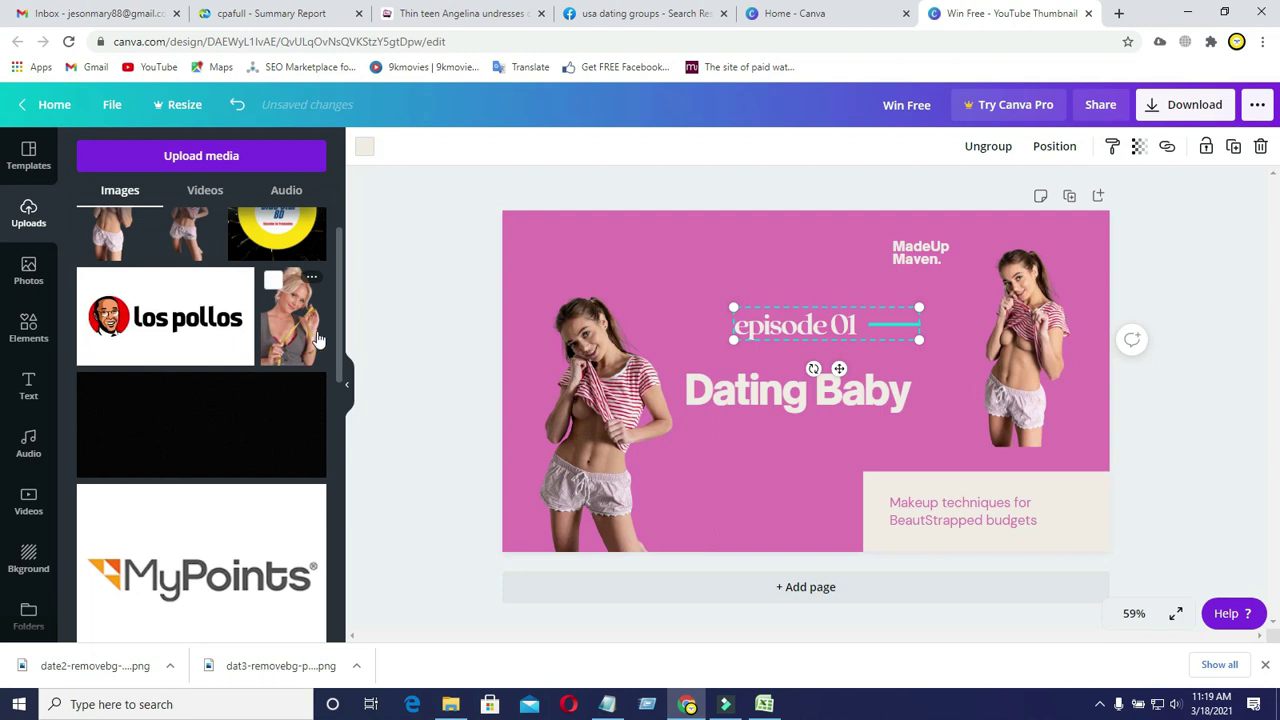
{"action": "left_click", "coordinate": [1040, 368]}
{"action": "left_click_drag", "start_coordinate": [1040, 373], "coordinate": [1040, 390]}
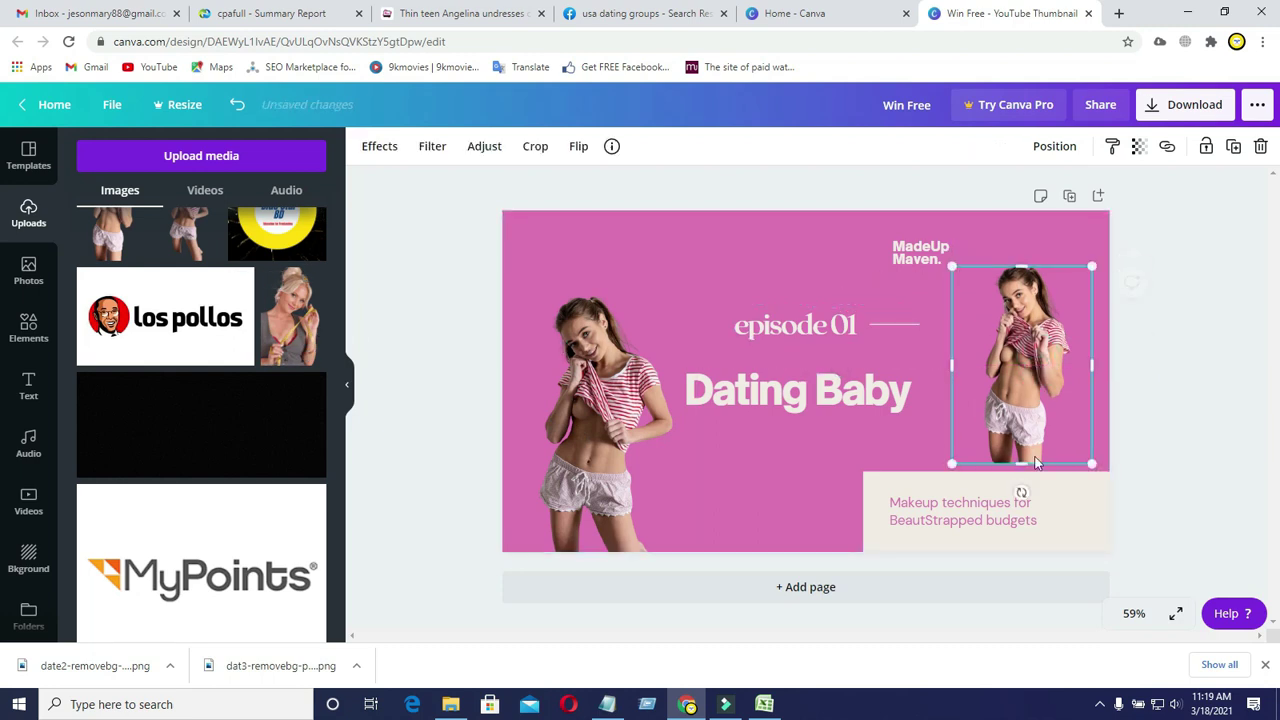
Delete the "Makeup techniques for BeautStrapped budgets" caption and the beige box behind it.
{"action": "right_click", "coordinate": [949, 509]}
{"action": "left_click", "coordinate": [1000, 429]}
{"action": "right_click", "coordinate": [960, 508]}
{"action": "left_click", "coordinate": [988, 430]}
Enlarge the dat3 photo until it reaches the page's lower and right edges.
{"action": "left_click", "coordinate": [1030, 400]}
{"action": "left_click_drag", "start_coordinate": [1024, 464], "coordinate": [1070, 556]}
{"action": "left_click_drag", "start_coordinate": [1097, 411], "coordinate": [1117, 411]}
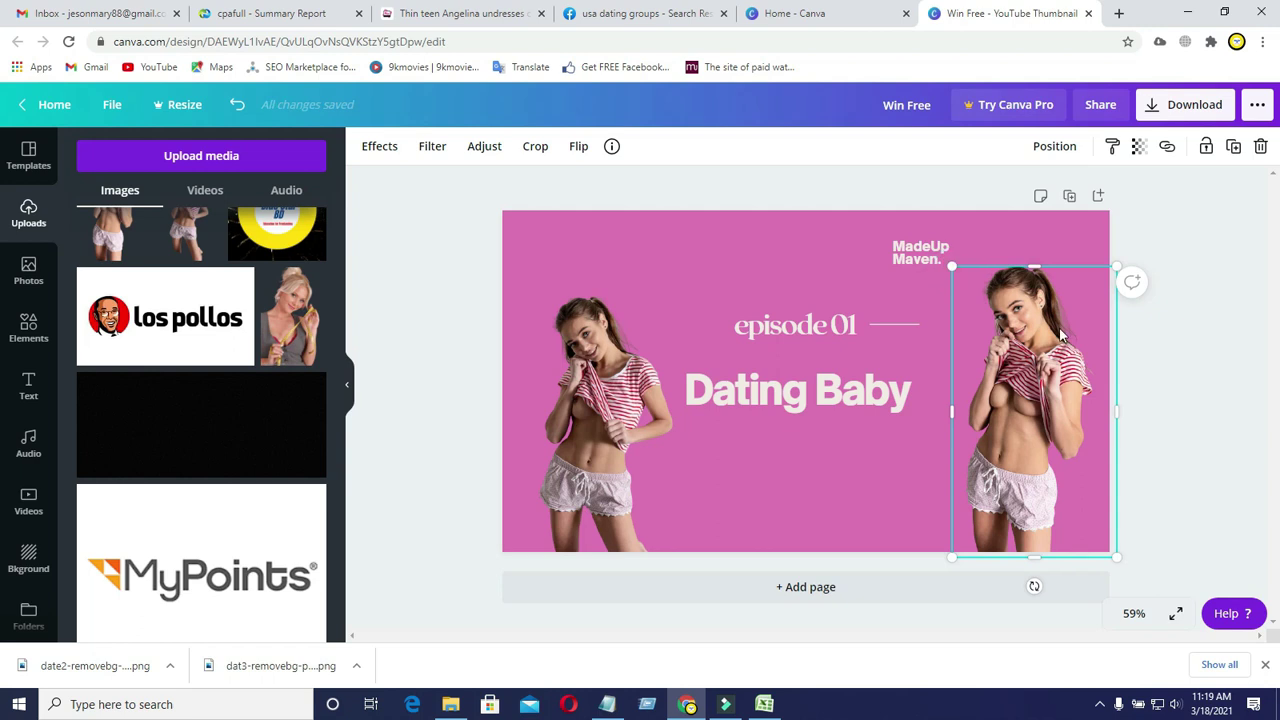
Make the "Dating Baby" heading italic while keeping it bold.
{"action": "left_click", "coordinate": [805, 258]}
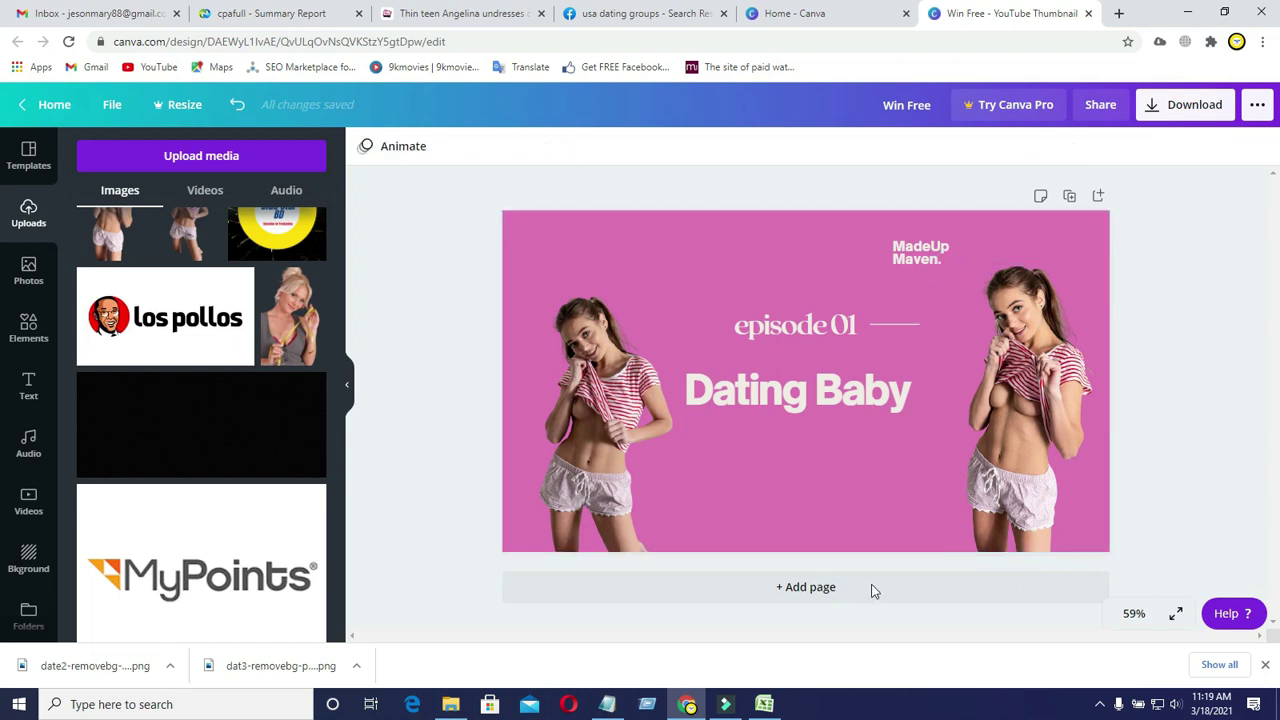
{"action": "left_click", "coordinate": [885, 324]}
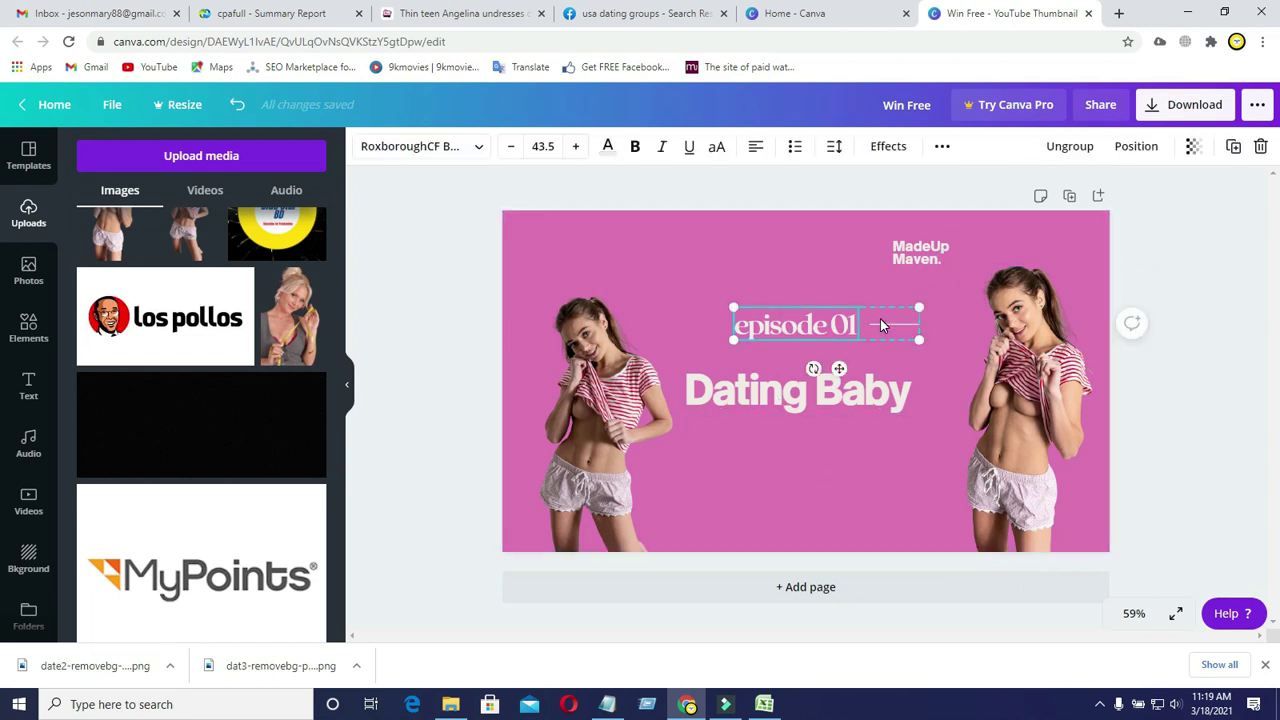
{"action": "left_click", "coordinate": [808, 390]}
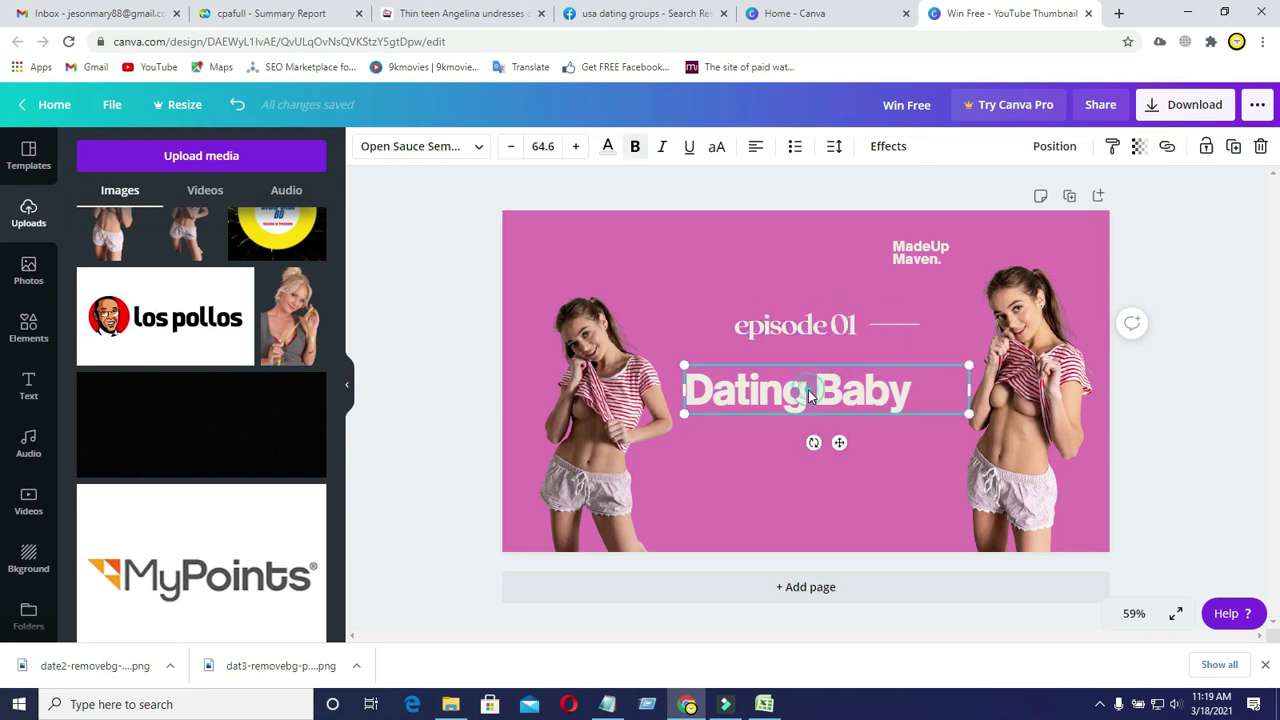
{"action": "left_click", "coordinate": [665, 148]}
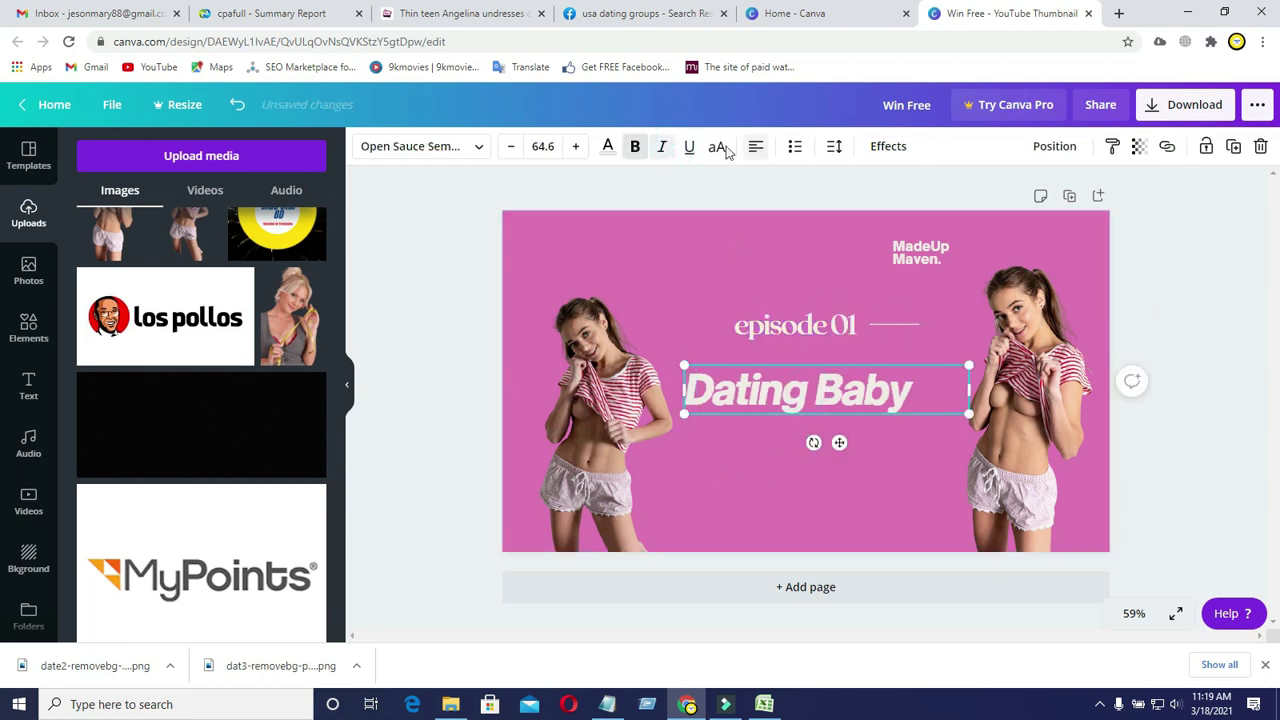
{"action": "left_click", "coordinate": [645, 152]}
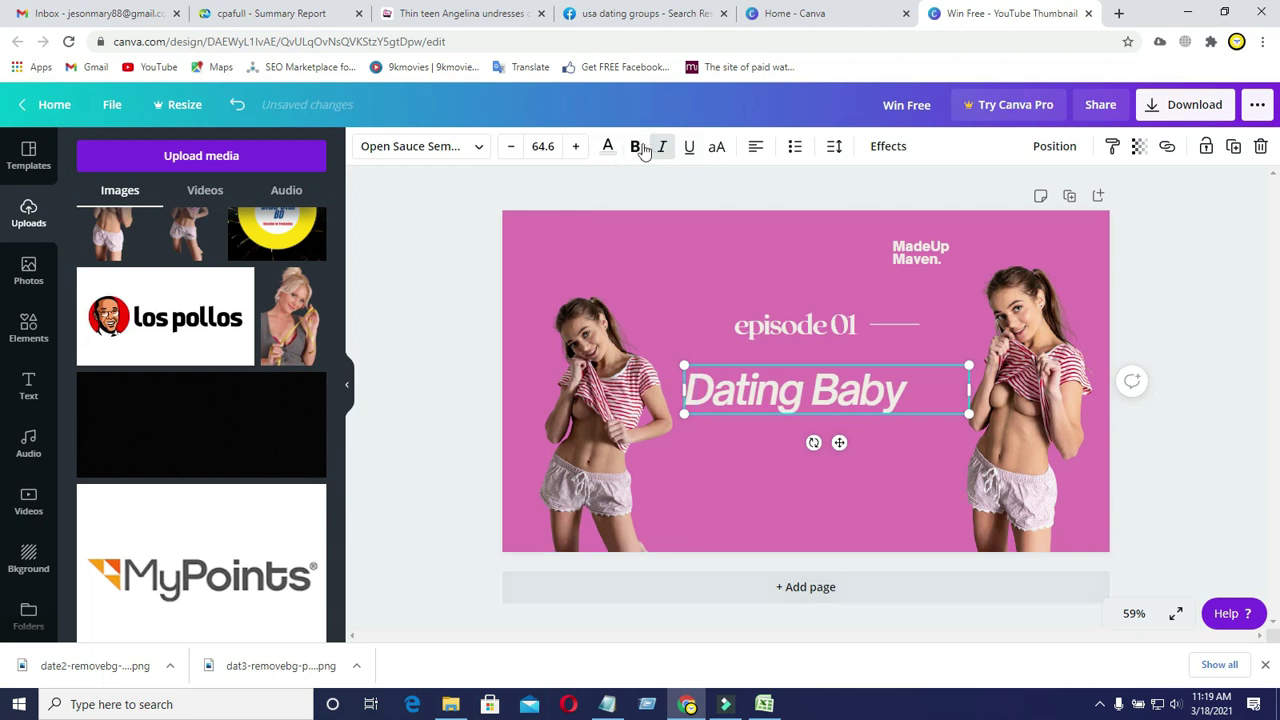
{"action": "left_click", "coordinate": [644, 150]}
Try several text colours on the "Dating Baby" heading and settle on the bright red from the second photo's colours.
{"action": "left_click", "coordinate": [607, 146]}
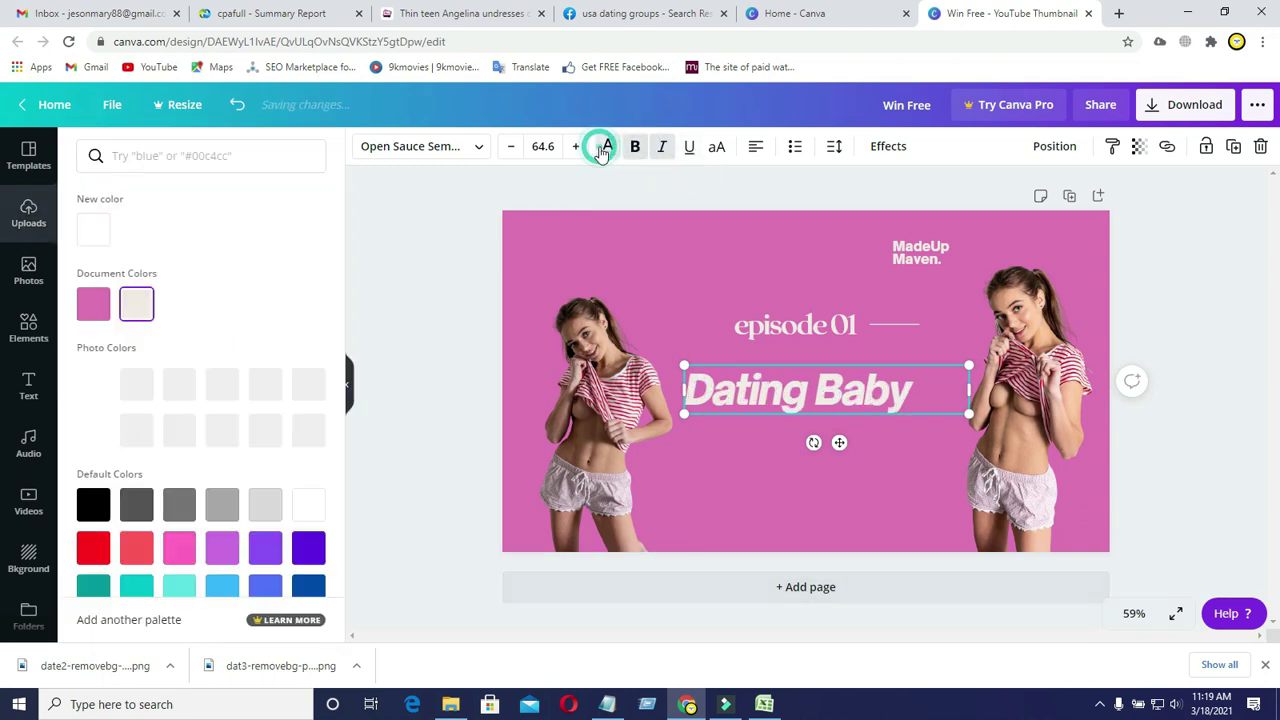
{"action": "left_click", "coordinate": [309, 430]}
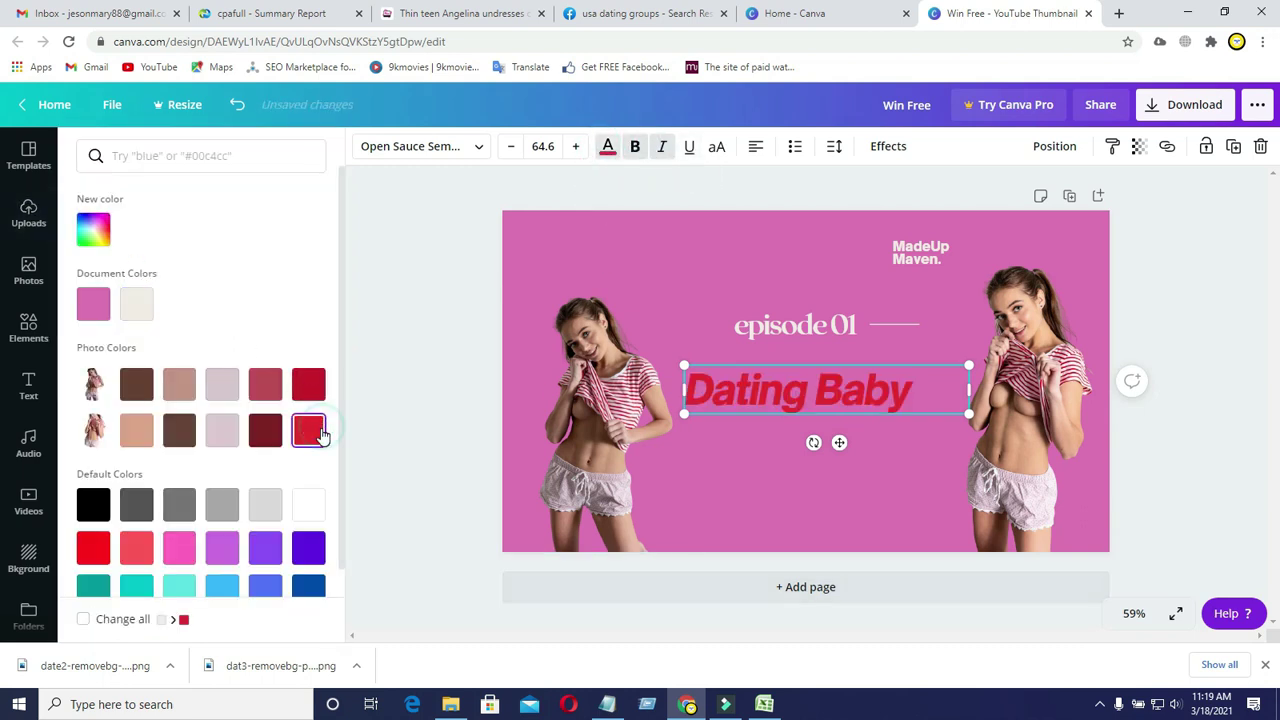
{"action": "left_click", "coordinate": [264, 436]}
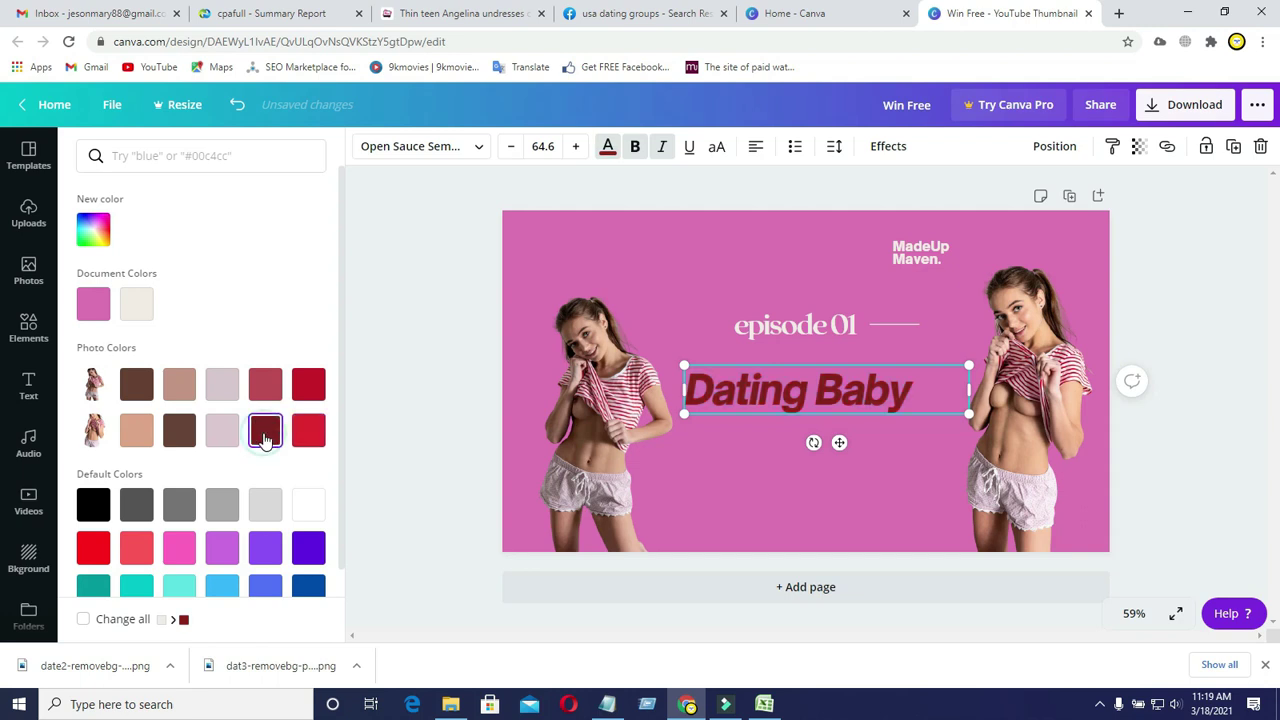
{"action": "left_click", "coordinate": [302, 386]}
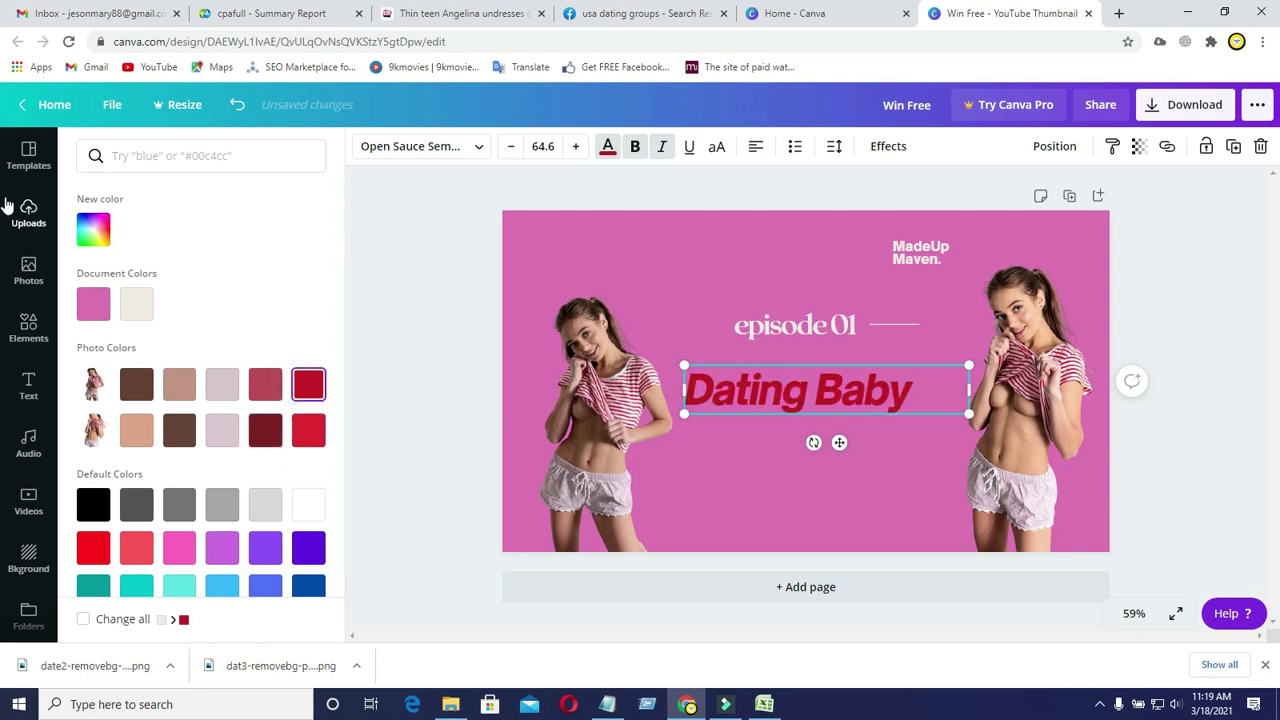
{"action": "left_click", "coordinate": [93, 230]}
{"action": "left_click", "coordinate": [157, 367]}
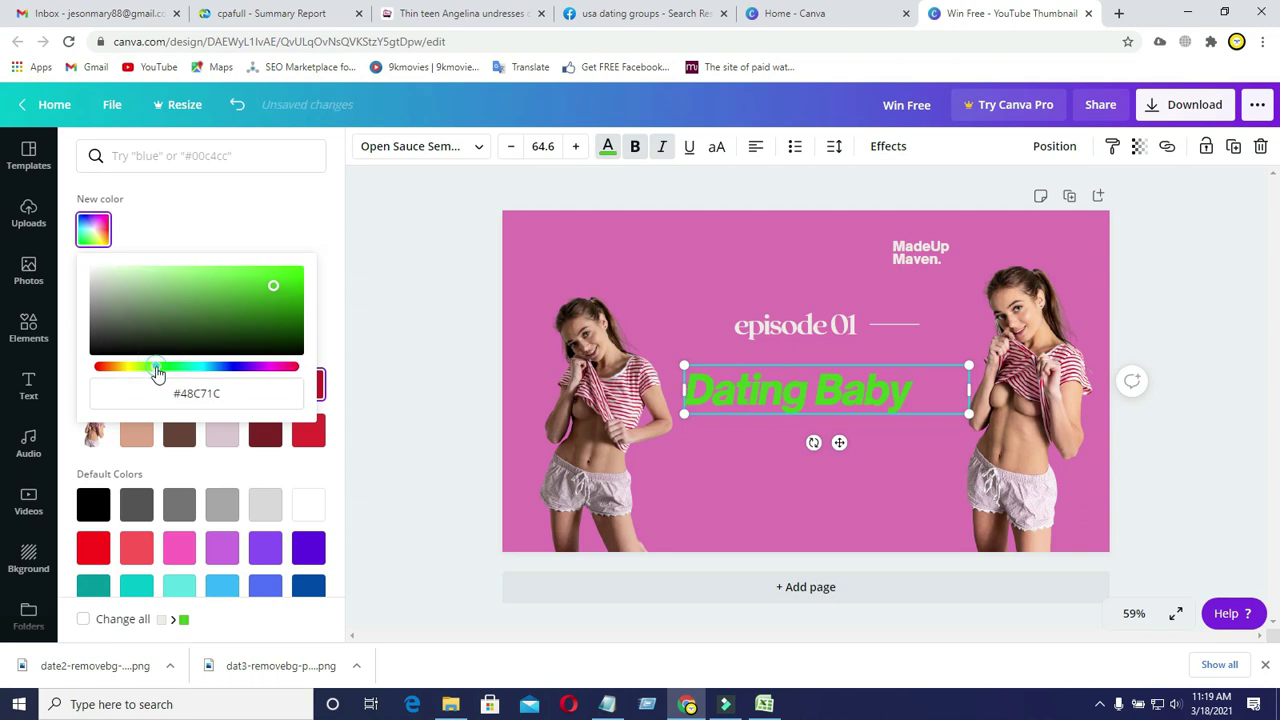
{"action": "left_click", "coordinate": [228, 367]}
{"action": "left_click", "coordinate": [245, 367]}
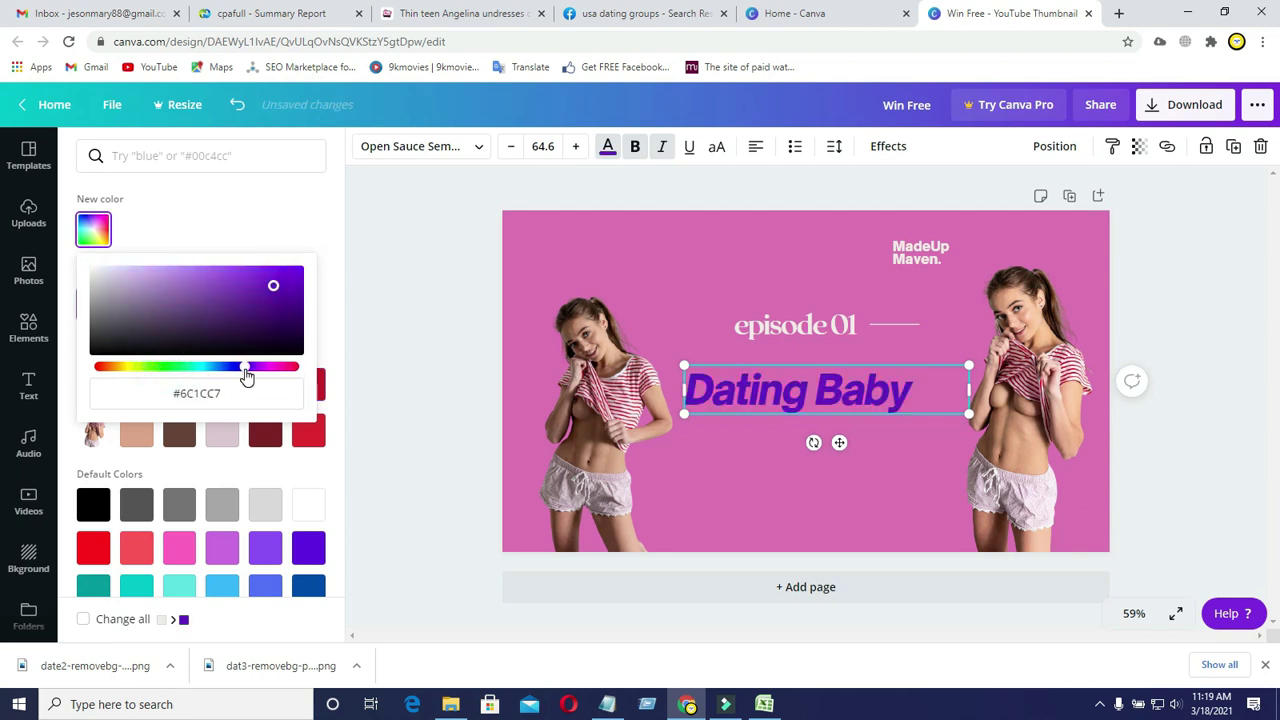
{"action": "left_click", "coordinate": [308, 430]}
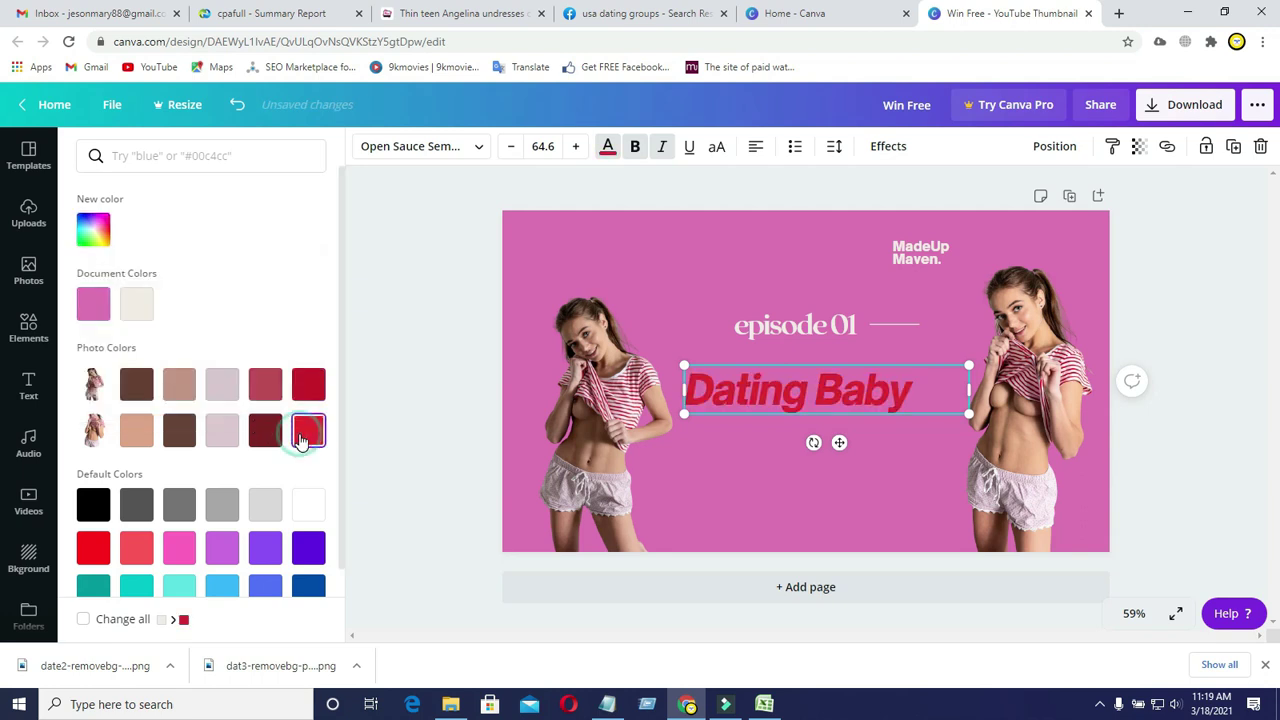
Delete the "MadeUp Maven." text and the "episode 01" text together with its line.
{"action": "left_click", "coordinate": [827, 320]}
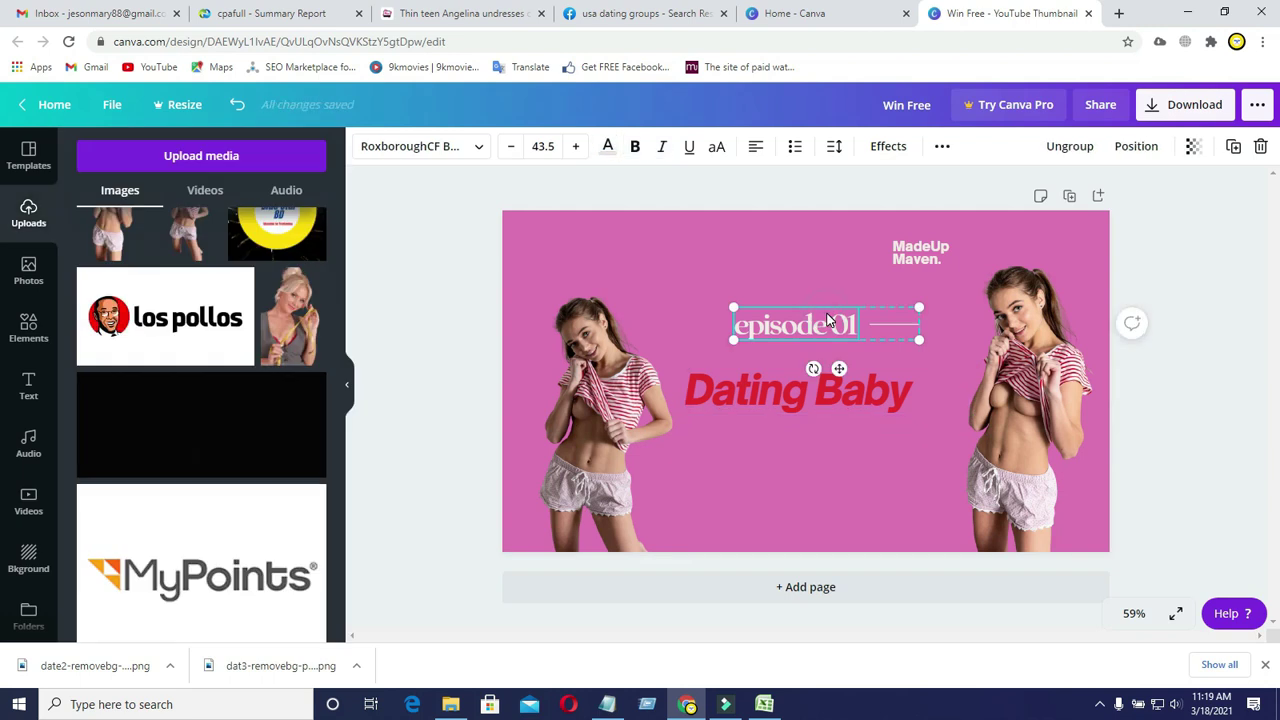
{"action": "left_click", "coordinate": [937, 206]}
{"action": "left_click", "coordinate": [913, 251]}
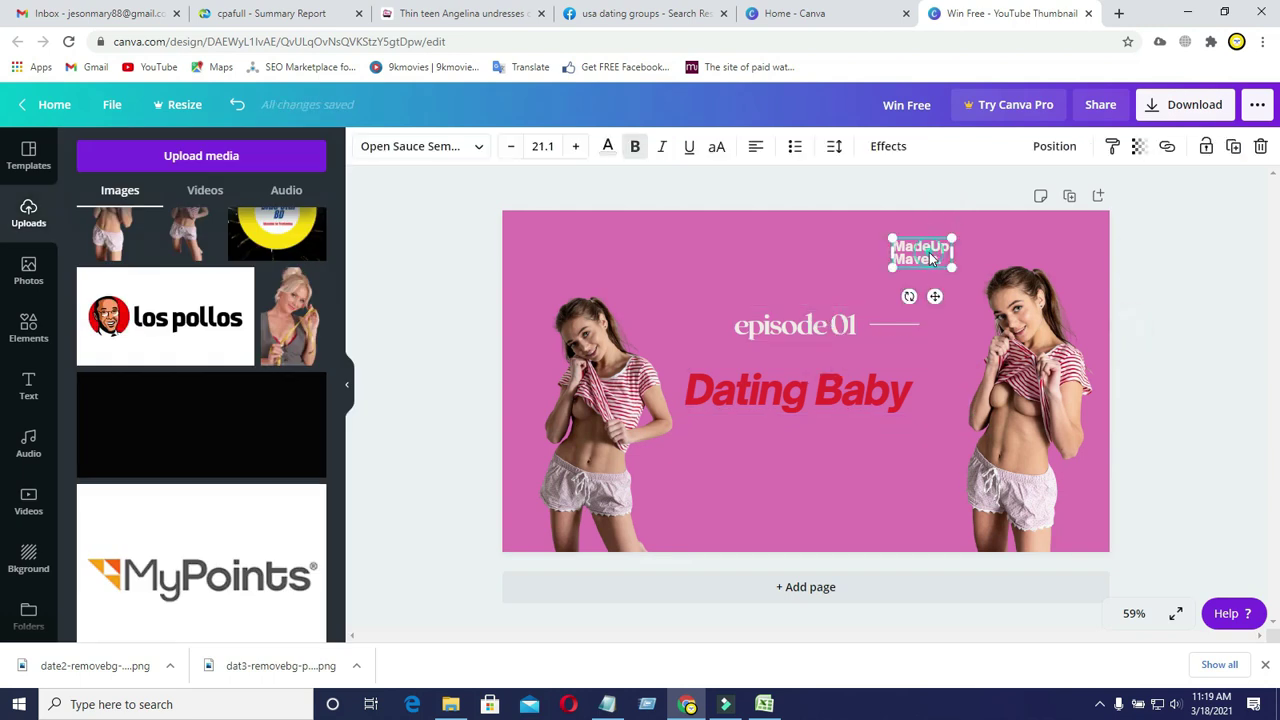
{"action": "right_click", "coordinate": [925, 253]}
{"action": "left_click", "coordinate": [981, 339]}
{"action": "left_click", "coordinate": [900, 326]}
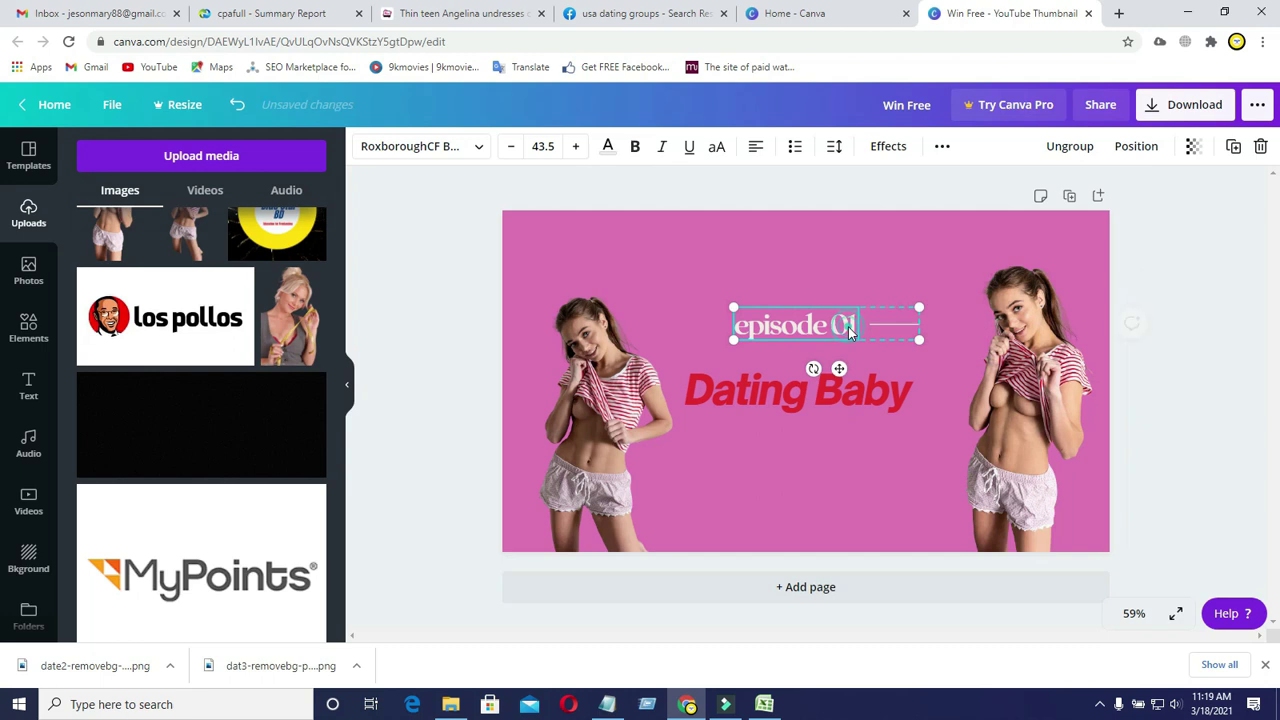
{"action": "key", "text": "Delete"}
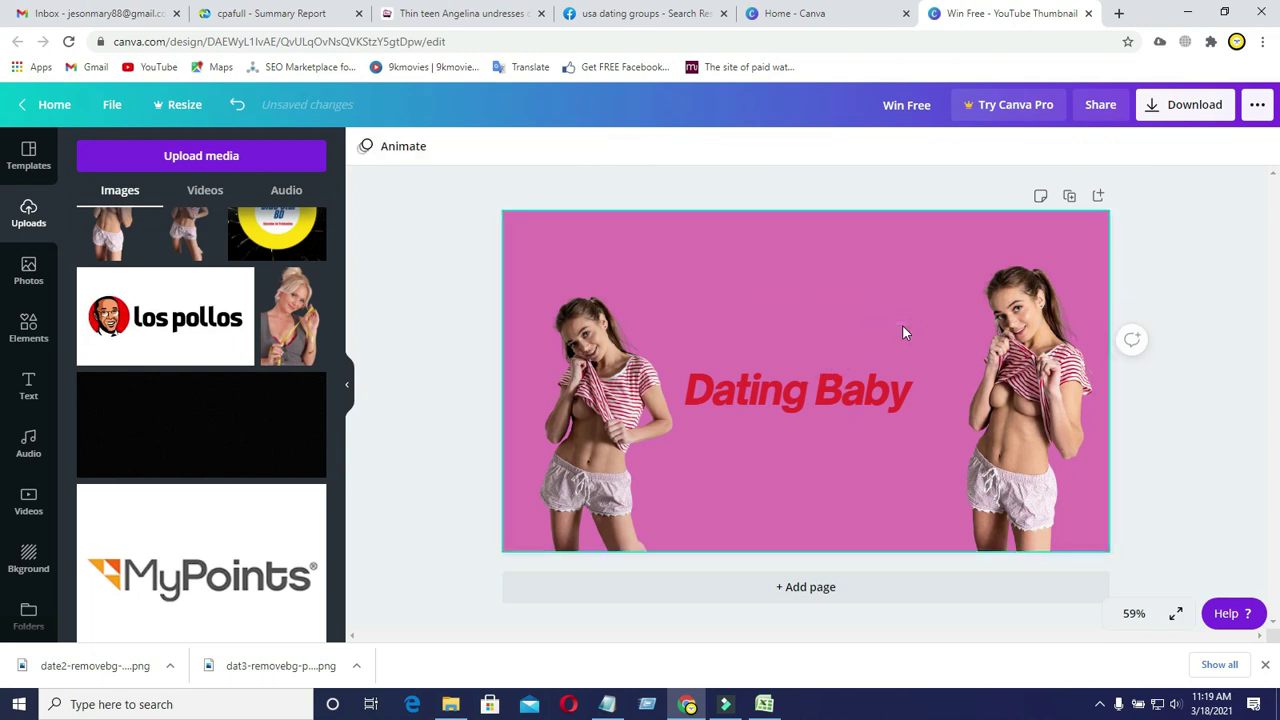
Add two placeholder headings to the page and place one of them below the "Dating Baby" heading.
{"action": "left_click", "coordinate": [30, 383]}
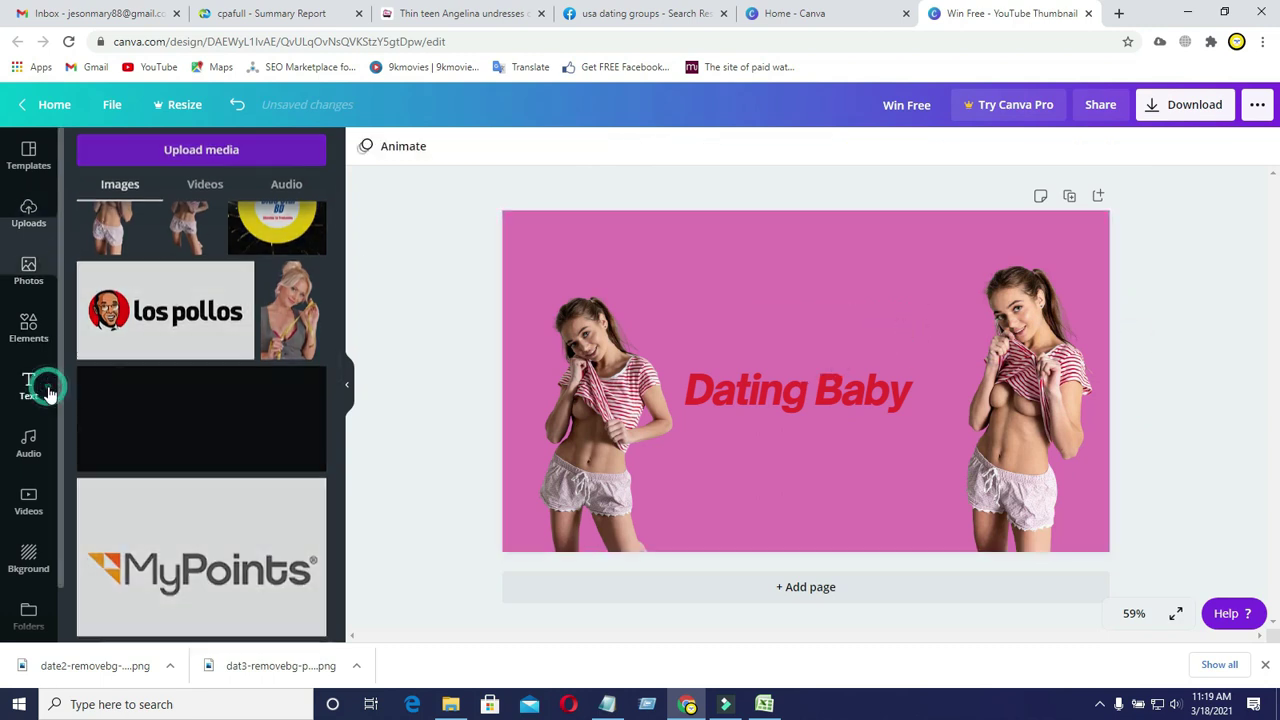
{"action": "left_click", "coordinate": [145, 240]}
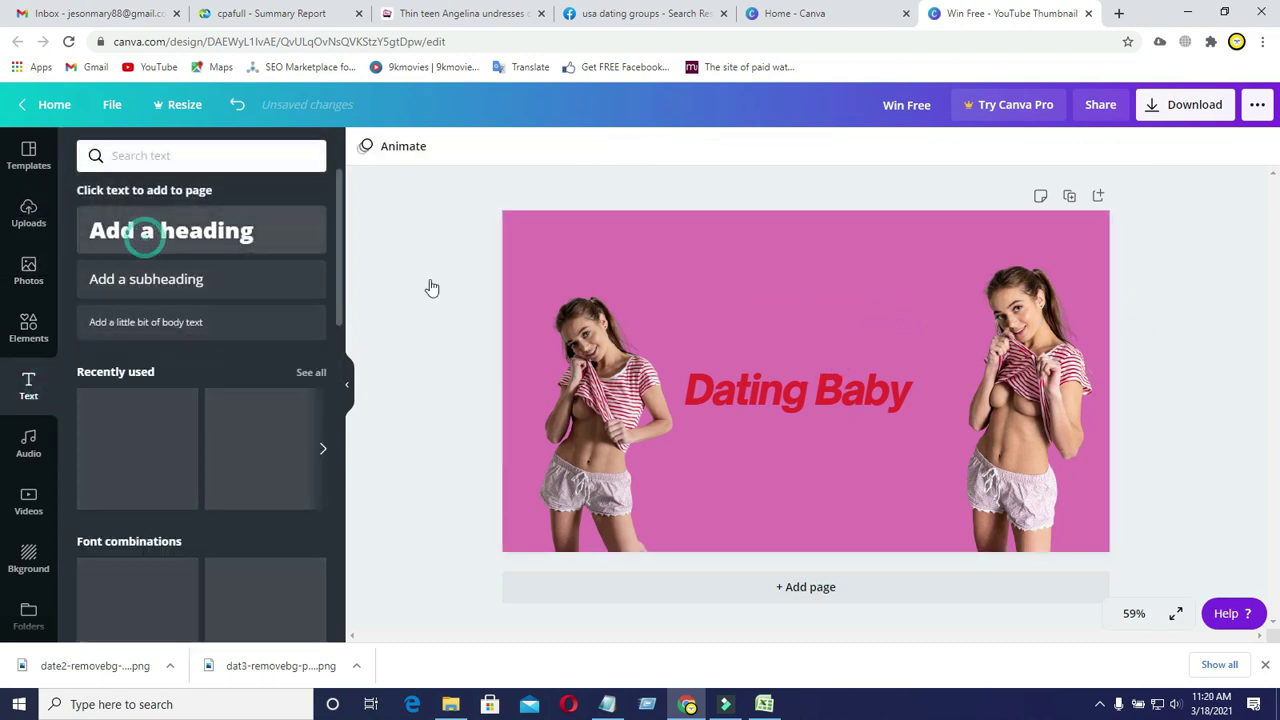
{"action": "left_click", "coordinate": [170, 230]}
{"action": "left_click", "coordinate": [909, 478]}
{"action": "left_click_drag", "start_coordinate": [853, 430], "coordinate": [952, 467]}
Replace the lower placeholder heading's text with "For long Date".
{"action": "double_click", "coordinate": [935, 480]}
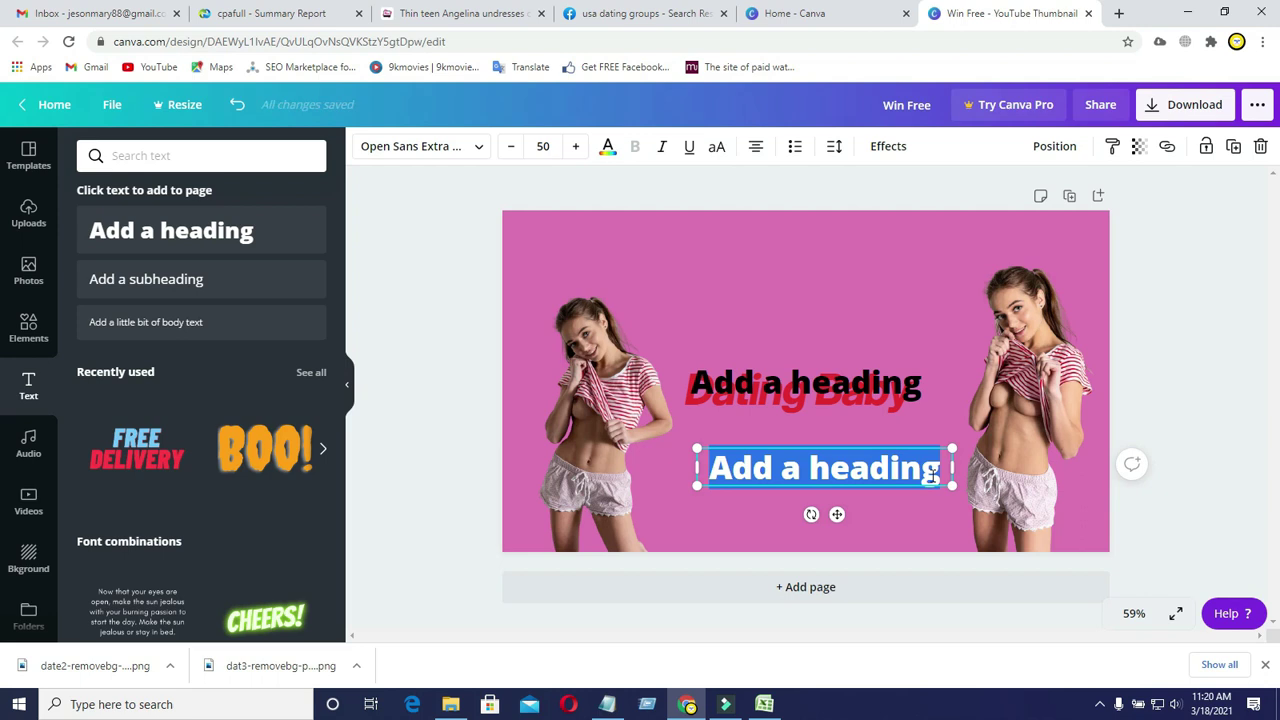
{"action": "type", "text": "Da"}
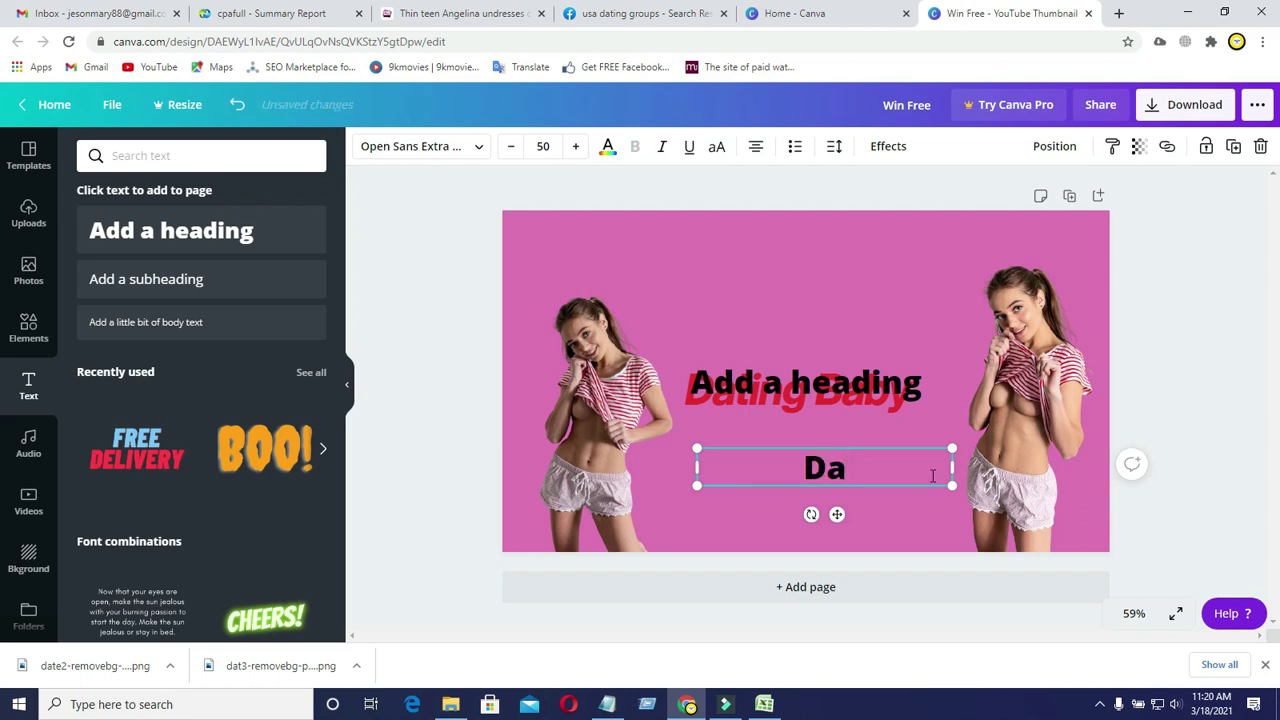
{"action": "key", "text": "BackSpace"}
{"action": "key", "text": "BackSpace"}
{"action": "type", "text": "For long Date"}
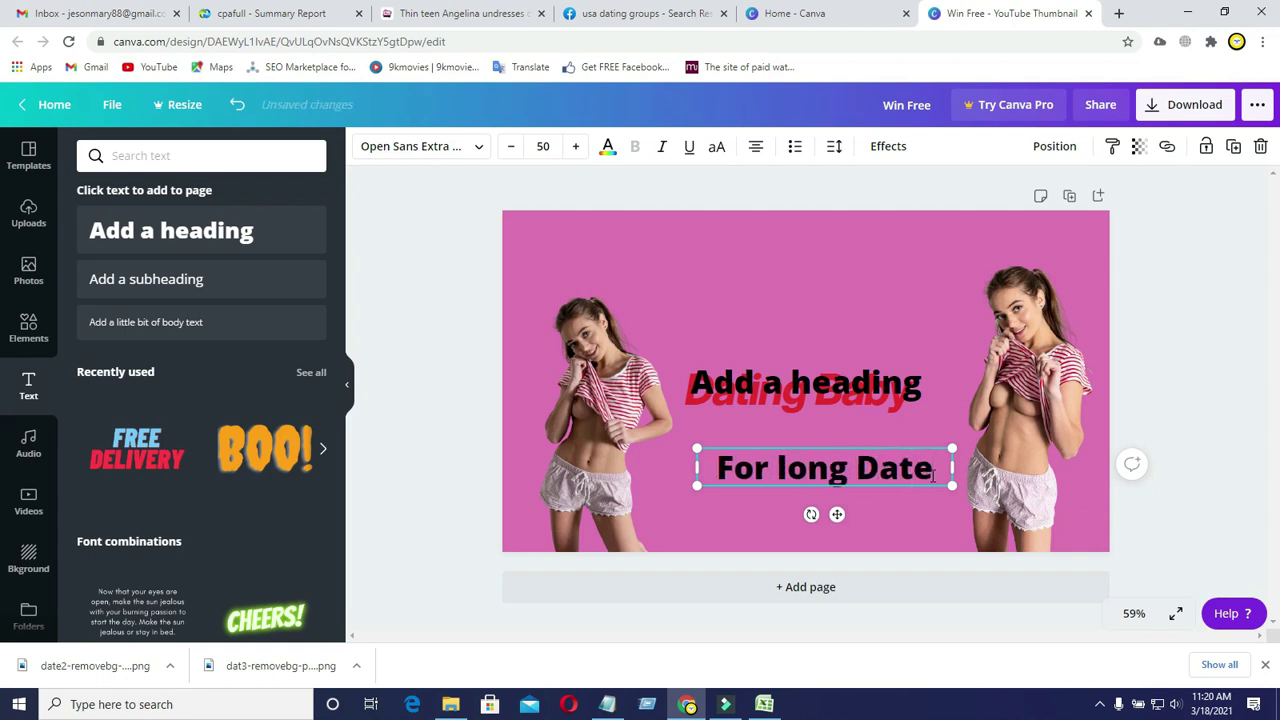
Move the other placeholder heading above "Dating Baby" and change the lower heading's text to "Dating with me".
{"action": "left_click", "coordinate": [800, 382]}
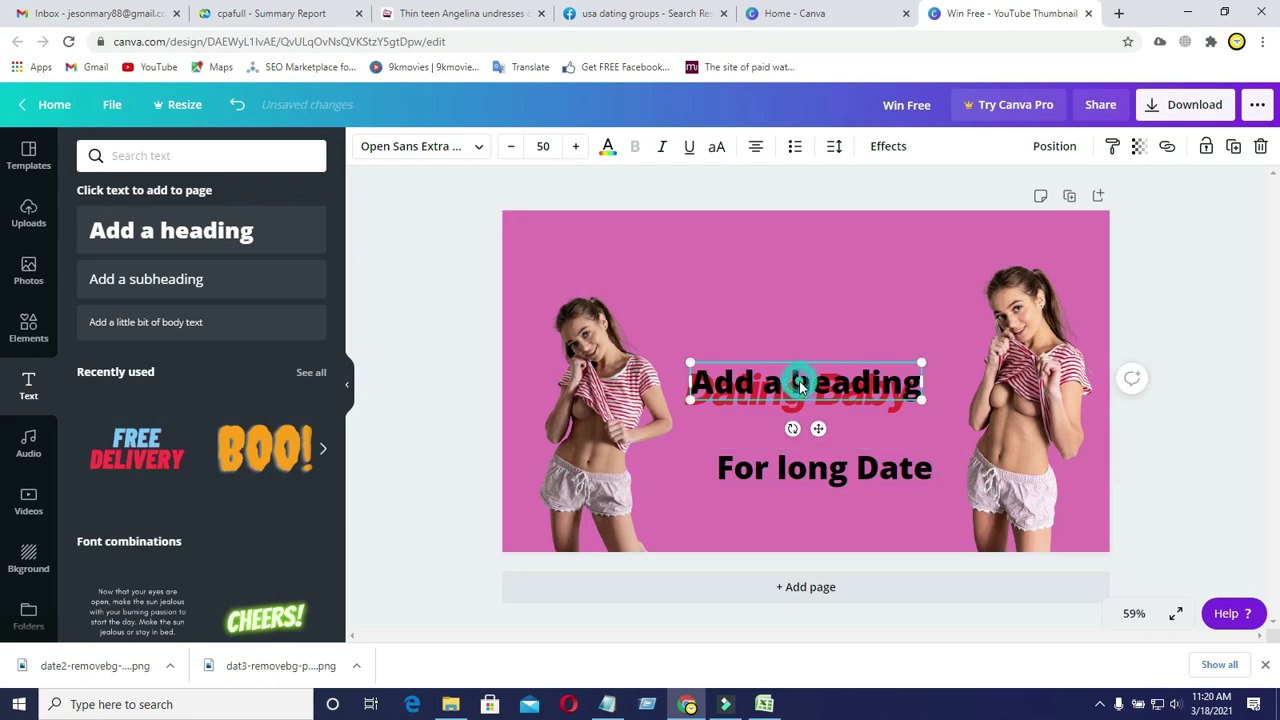
{"action": "left_click_drag", "start_coordinate": [800, 380], "coordinate": [808, 334]}
{"action": "left_click", "coordinate": [828, 470]}
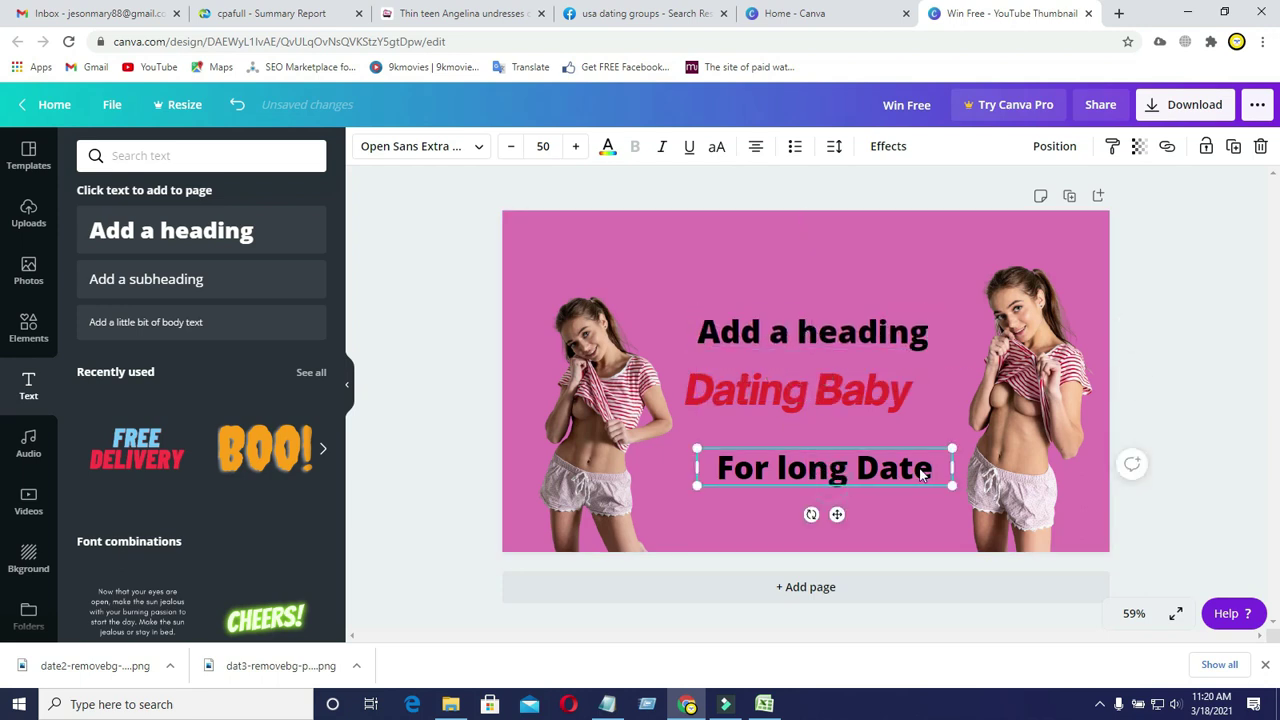
{"action": "left_click_drag", "start_coordinate": [933, 468], "coordinate": [732, 473]}
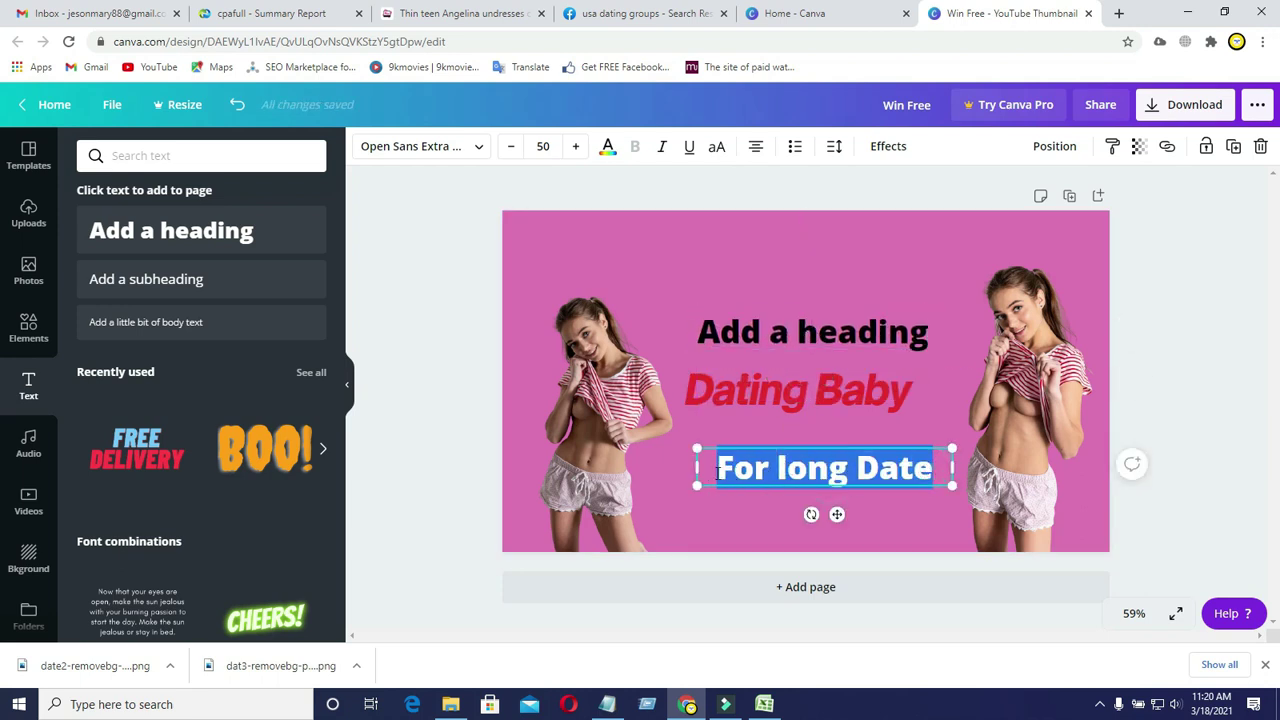
{"action": "type", "text": "Da"}
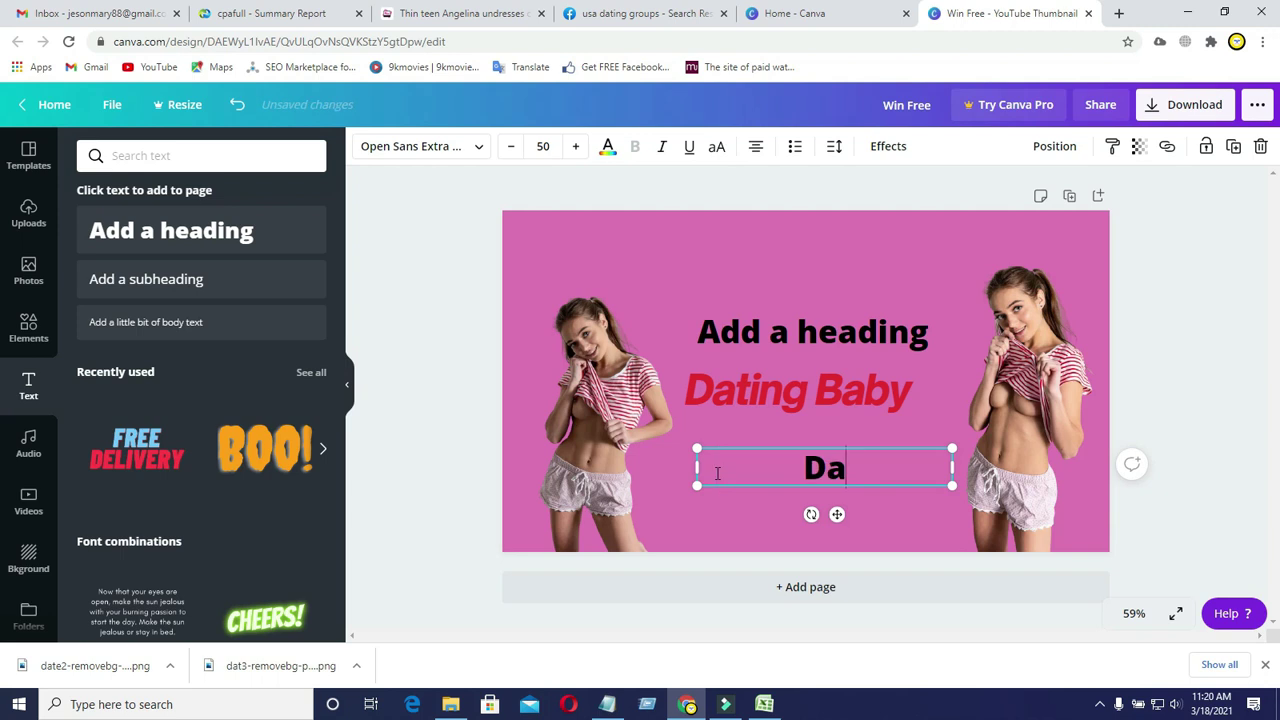
{"action": "type", "text": "ting w"}
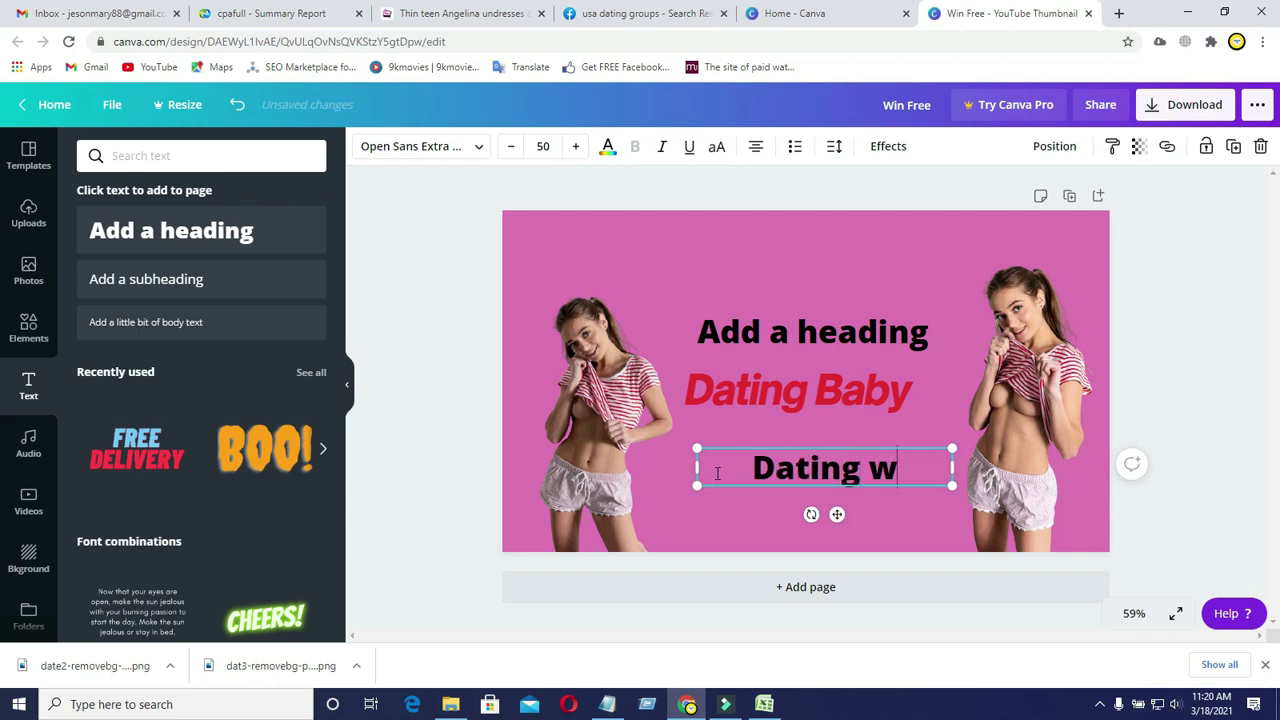
{"action": "type", "text": "ith"}
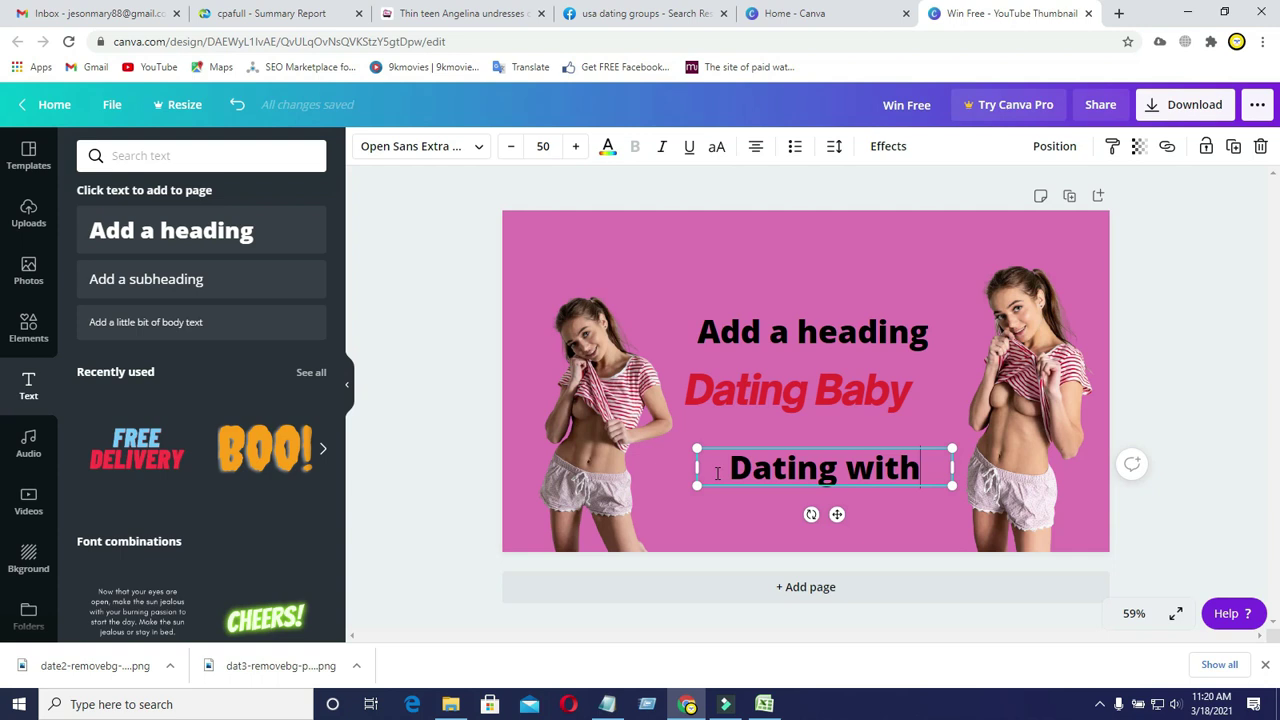
{"action": "type", "text": " me"}
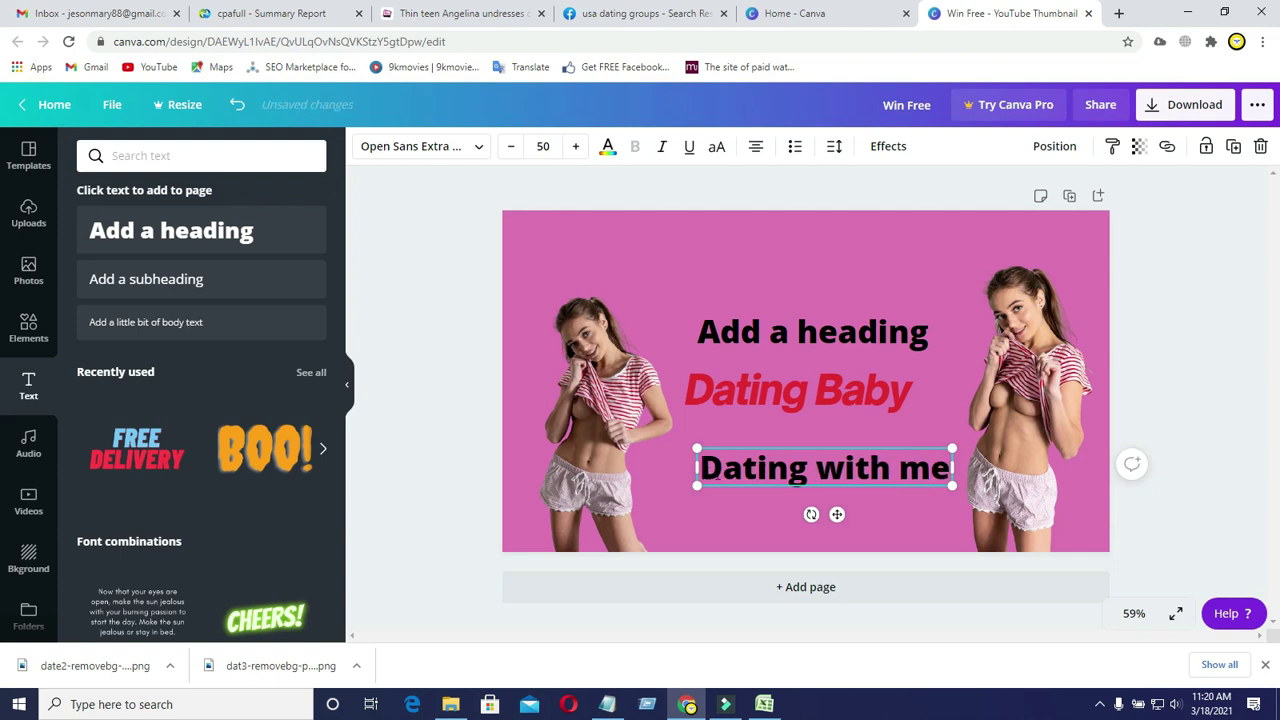
{"action": "left_click", "coordinate": [704, 510]}
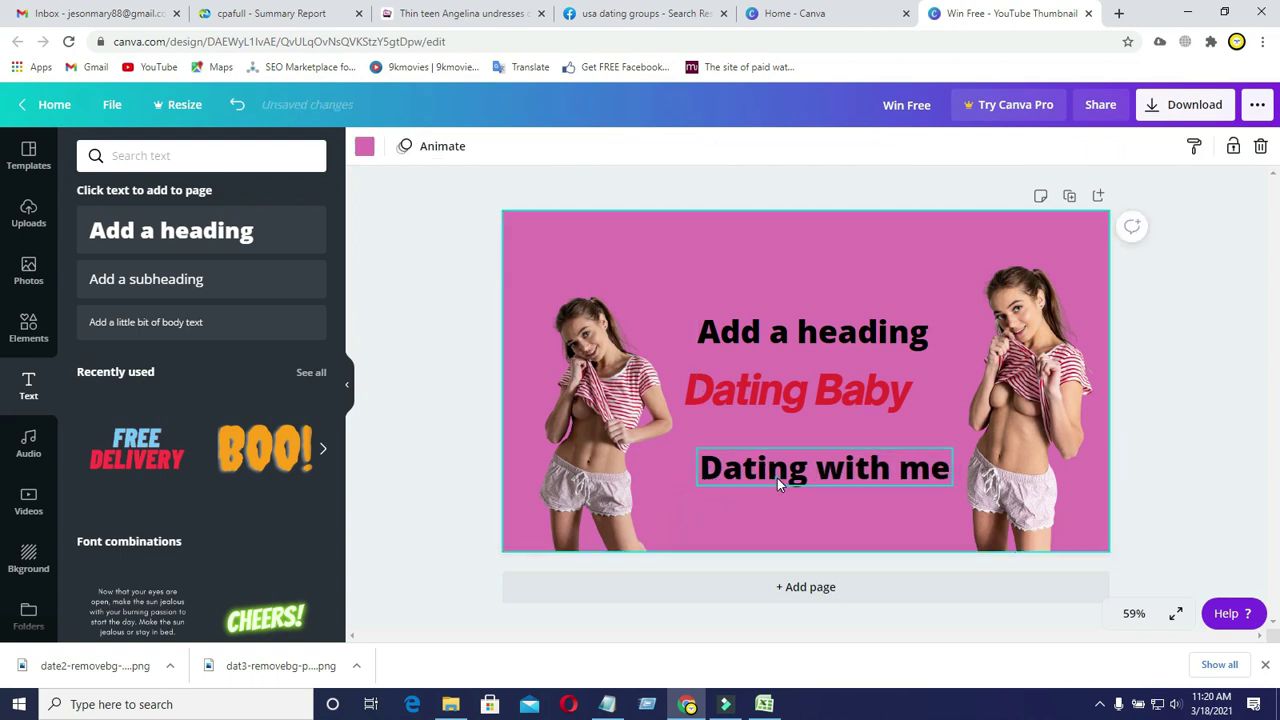
Shift the "Dating with me" heading slightly left so it lines up under "Dating Baby".
{"action": "left_click", "coordinate": [777, 478]}
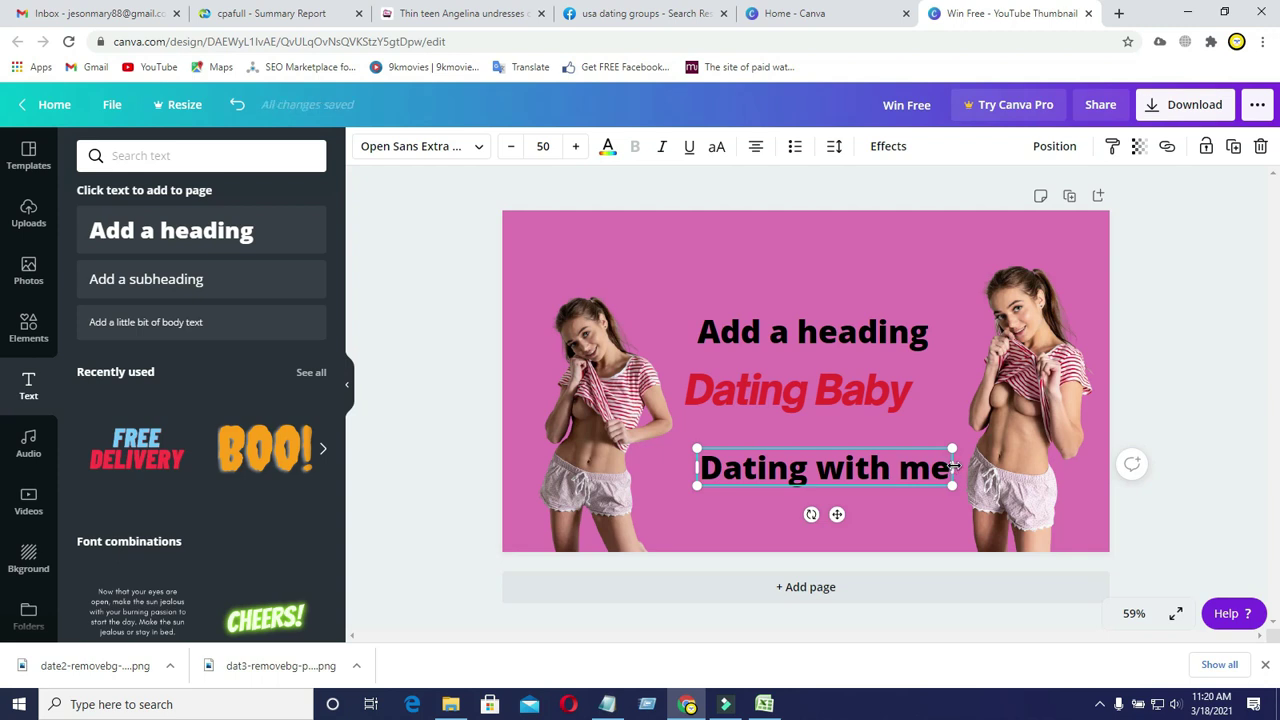
{"action": "left_click", "coordinate": [862, 496]}
{"action": "left_click", "coordinate": [864, 478]}
{"action": "mouse_move", "coordinate": [864, 478]}
{"action": "left_mouse_down"}
{"action": "mouse_move", "coordinate": [841, 460]}
{"action": "mouse_move", "coordinate": [848, 480]}
{"action": "left_mouse_up"}
Move the "Dating Baby" heading slightly down and narrow its text box from the right side.
{"action": "left_click", "coordinate": [838, 408]}
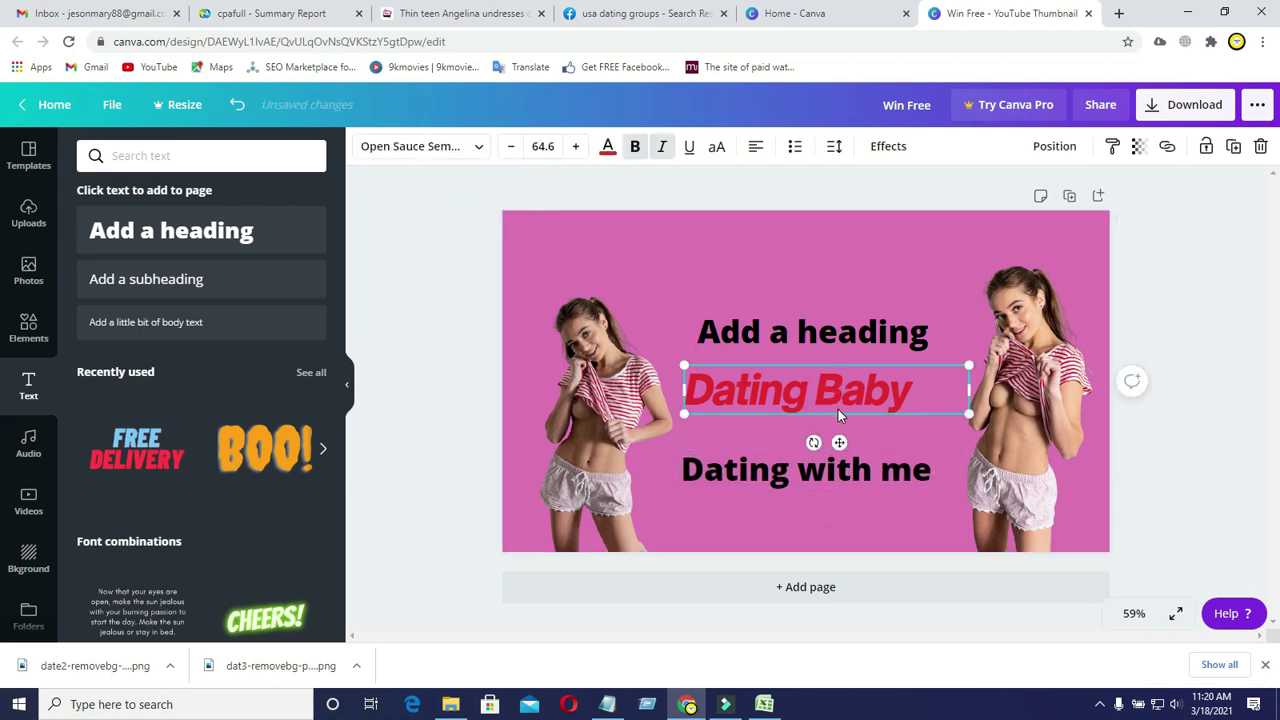
{"action": "left_click_drag", "start_coordinate": [838, 409], "coordinate": [838, 420]}
{"action": "left_click_drag", "start_coordinate": [968, 401], "coordinate": [936, 401]}
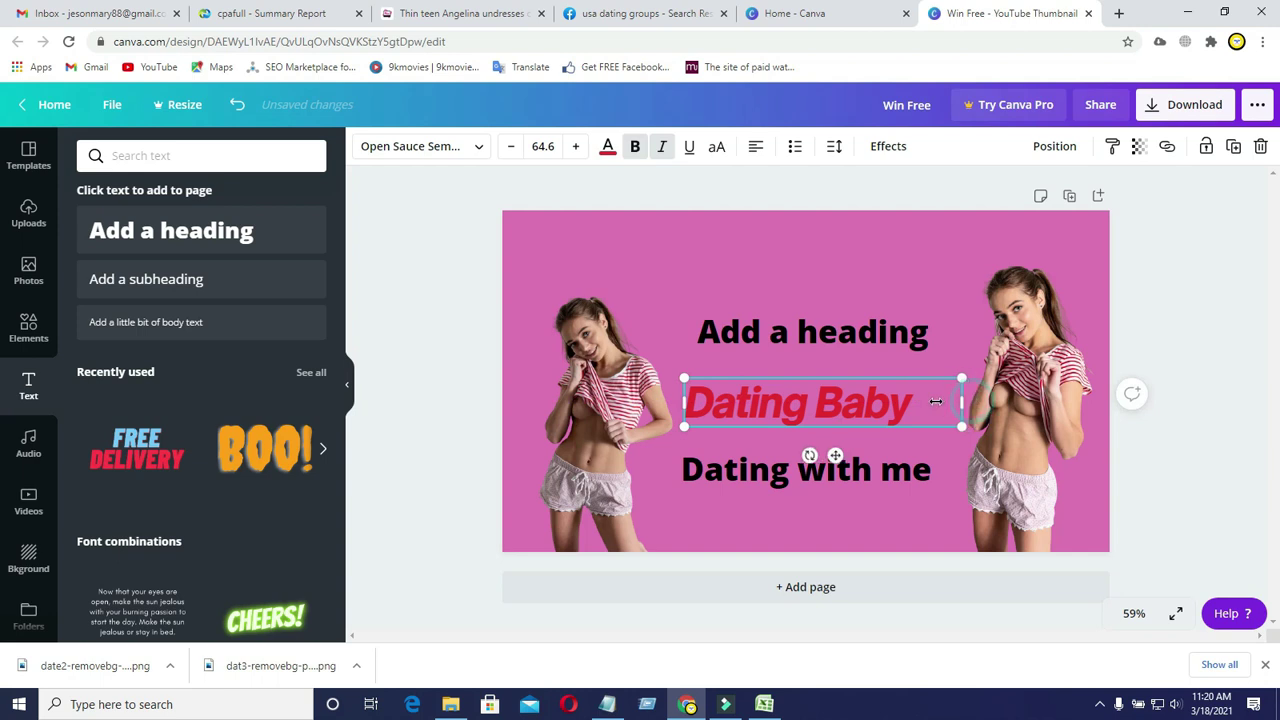
Widen the placeholder heading above "Dating Baby" slightly and replace its text with "Touch me on gmail".
{"action": "left_click", "coordinate": [735, 318]}
{"action": "left_click", "coordinate": [714, 290]}
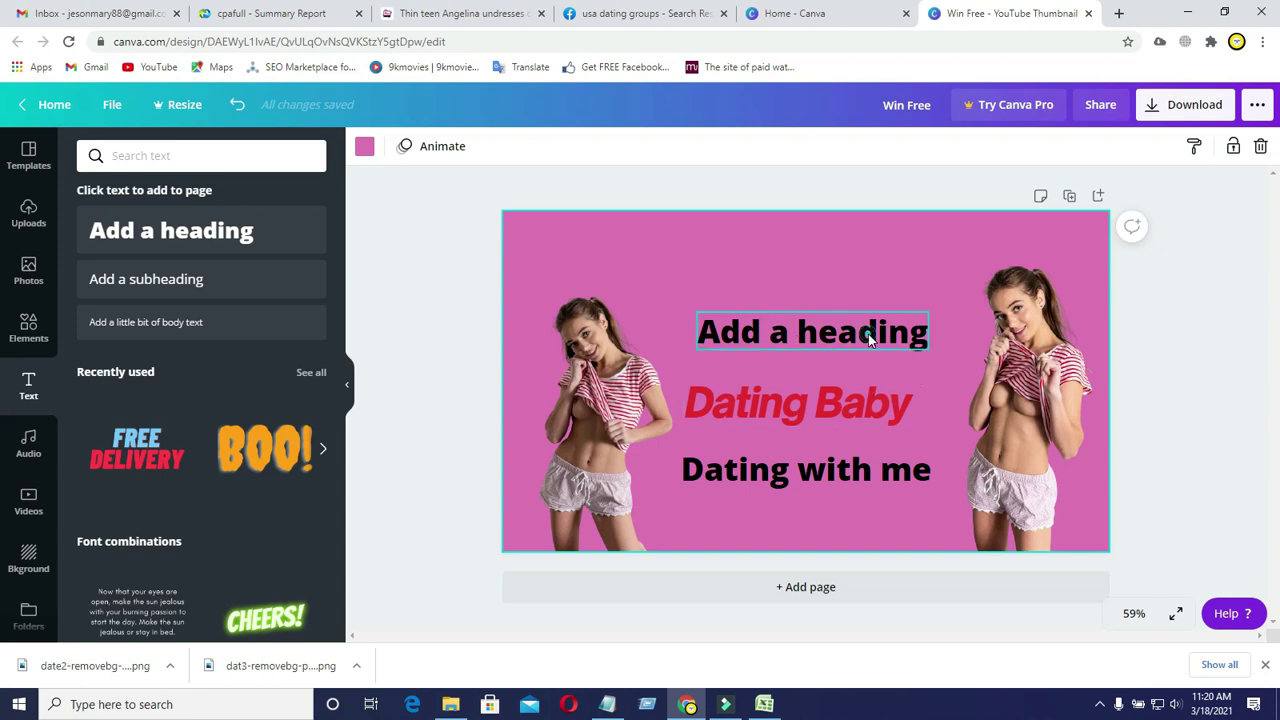
{"action": "left_click", "coordinate": [921, 338]}
{"action": "left_click_drag", "start_coordinate": [941, 330], "coordinate": [941, 330]}
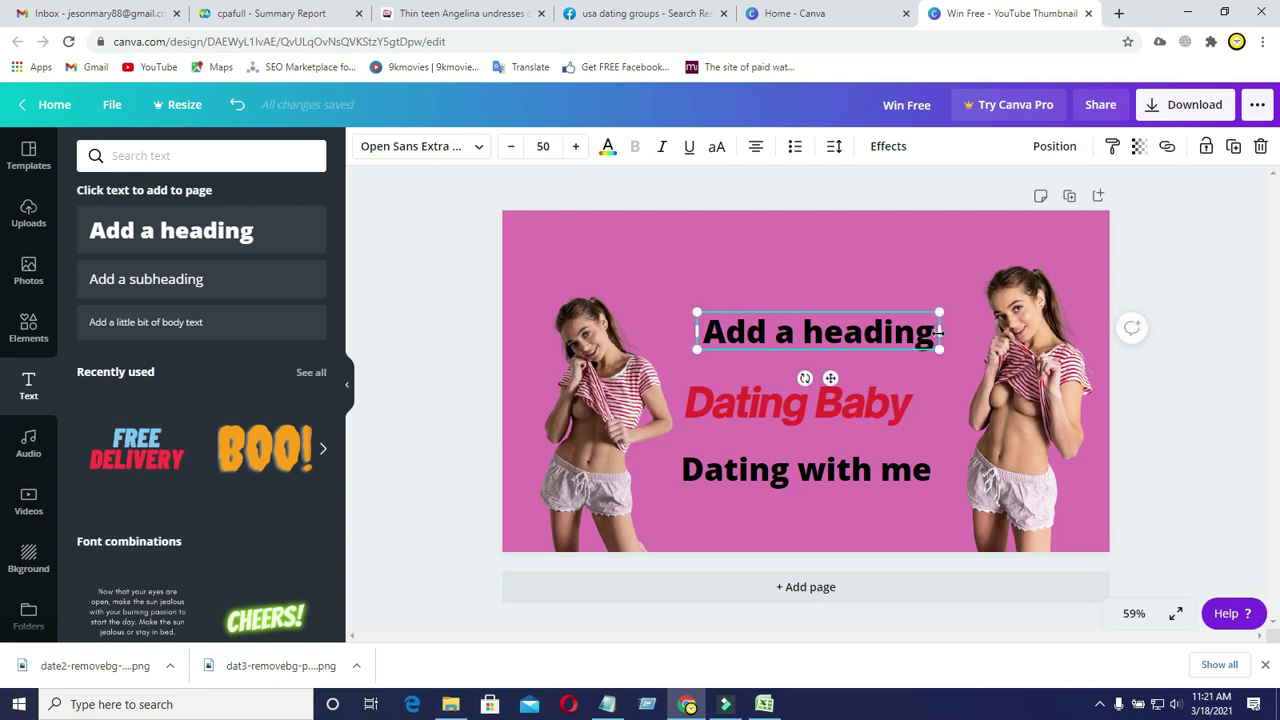
{"action": "double_click", "coordinate": [936, 340]}
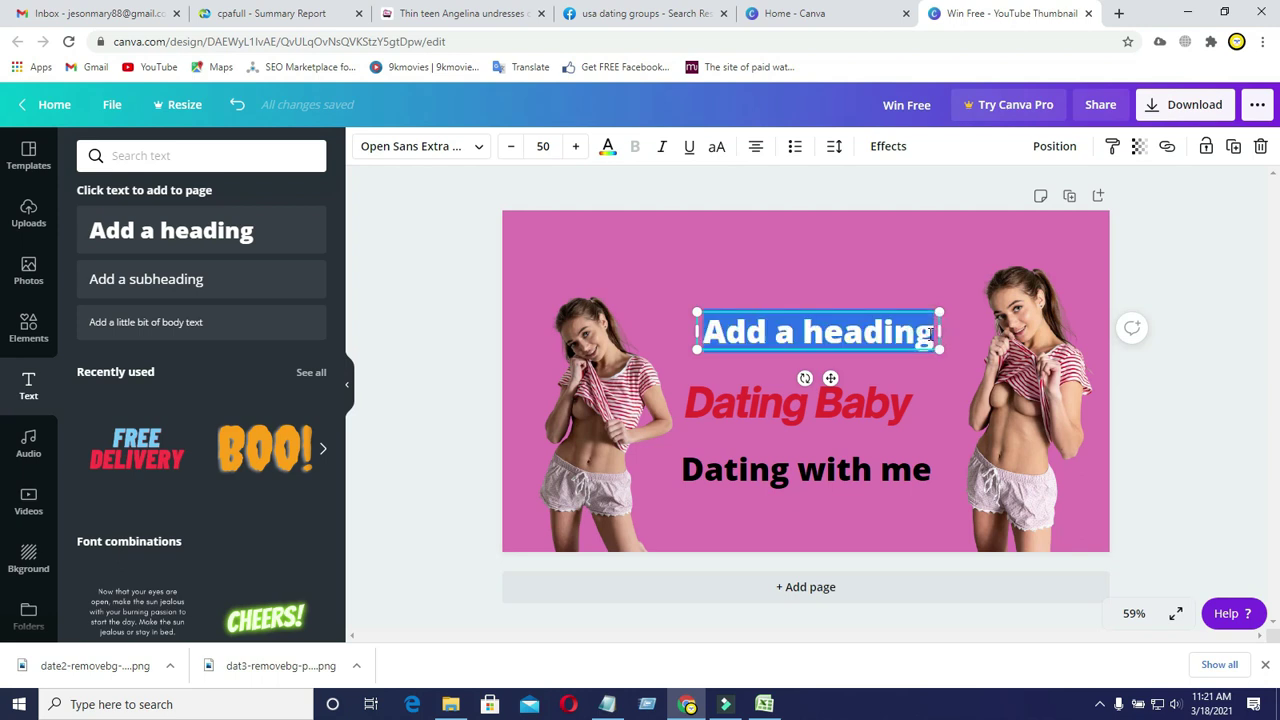
{"action": "type", "text": "Just"}
{"action": "key", "text": "BackSpace"}
{"action": "key", "text": "BackSpace"}
{"action": "key", "text": "BackSpace"}
{"action": "key", "text": "BackSpace"}
{"action": "key", "text": "BackSpace"}
{"action": "type", "text": "To"}
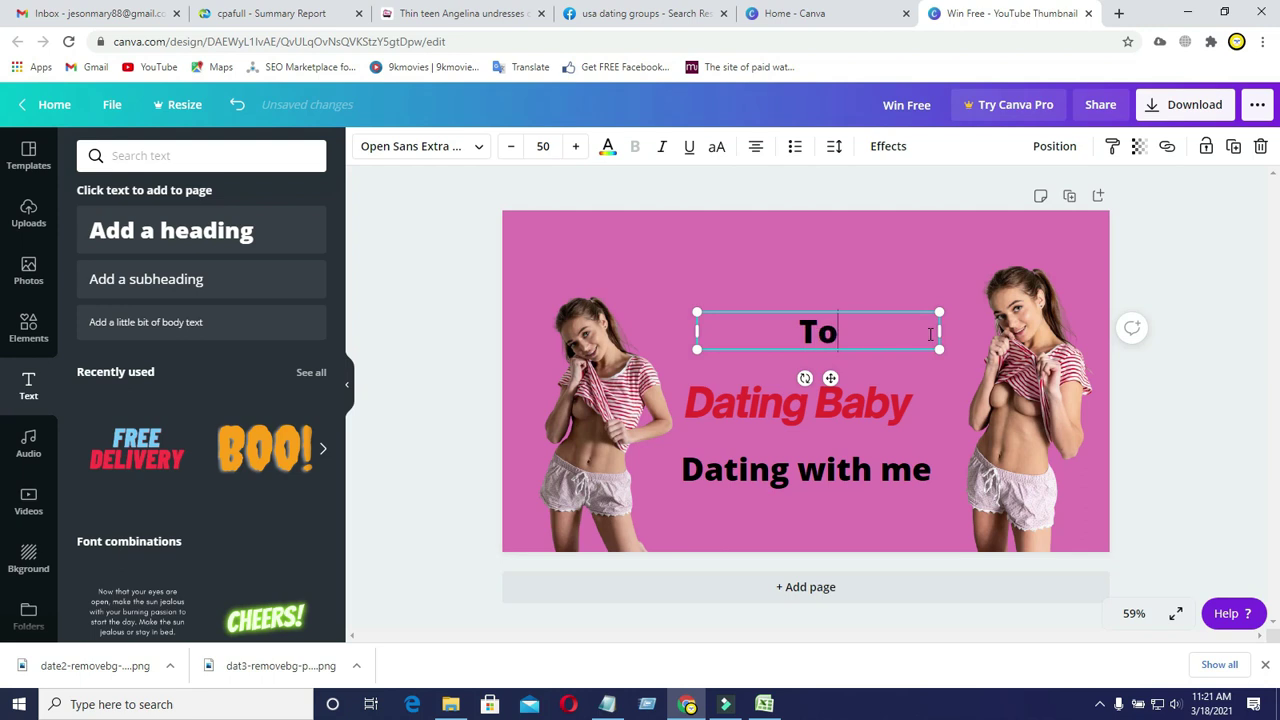
{"action": "type", "text": "uch me on gmail"}
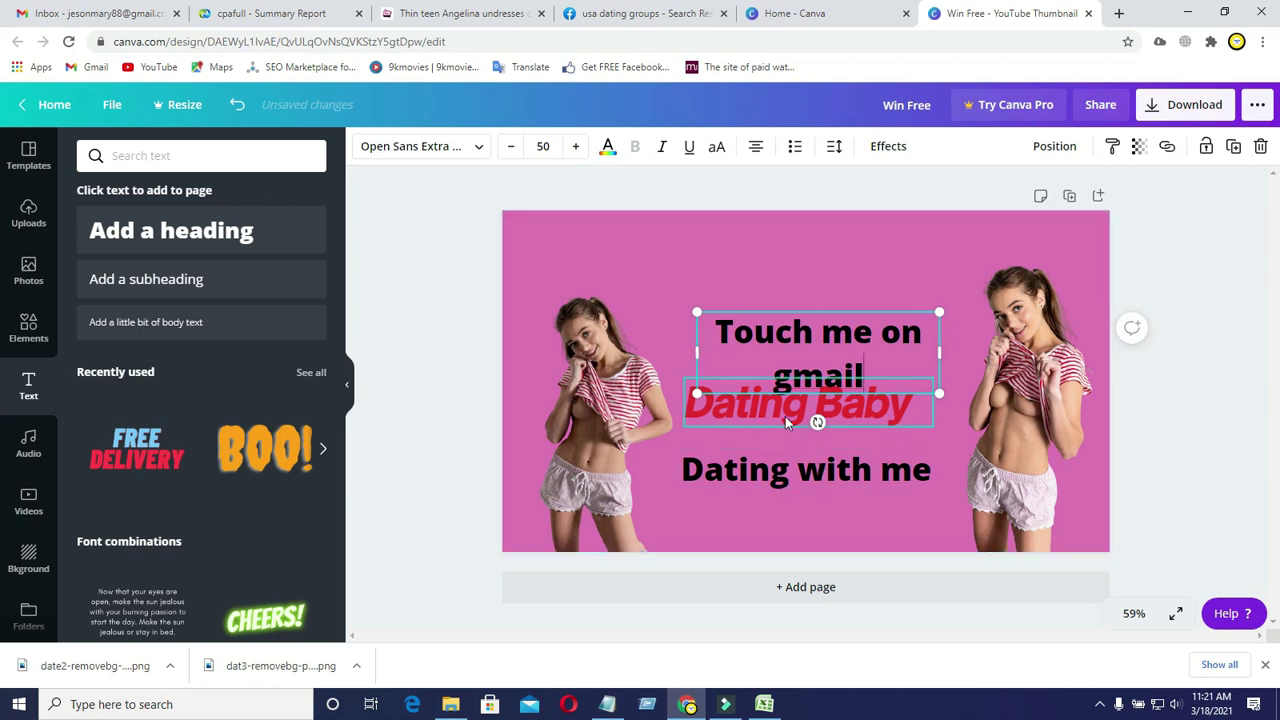
Enlarge the left photo outward from its upper-left corner, past the left edge of the design.
{"action": "left_click", "coordinate": [602, 276]}
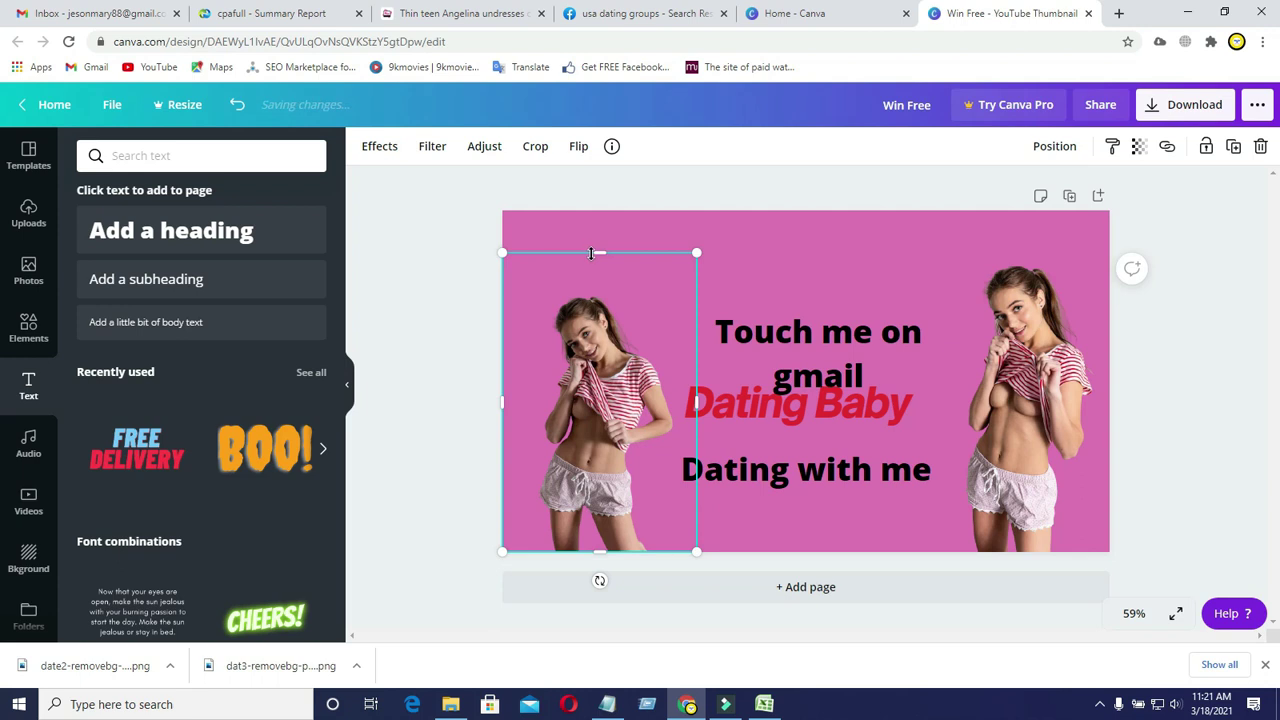
{"action": "left_click_drag", "start_coordinate": [504, 252], "coordinate": [482, 222]}
{"action": "left_click", "coordinate": [882, 245]}
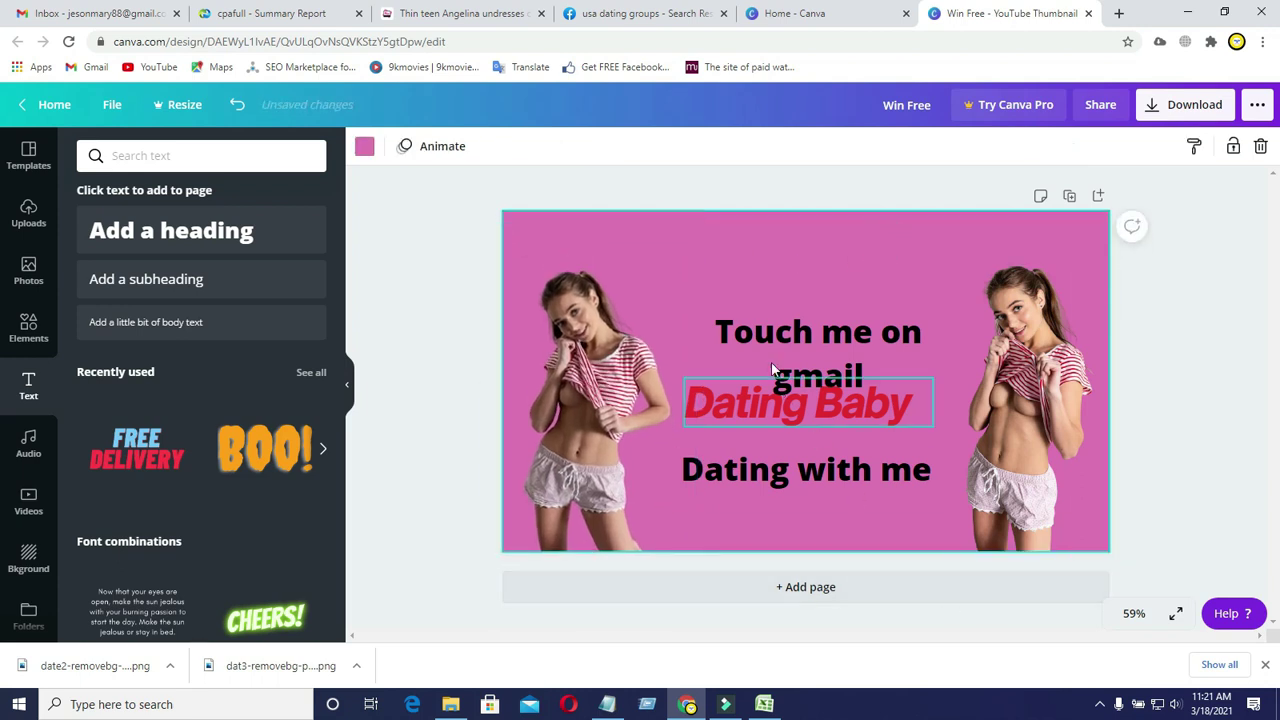
{"action": "left_click", "coordinate": [691, 280]}
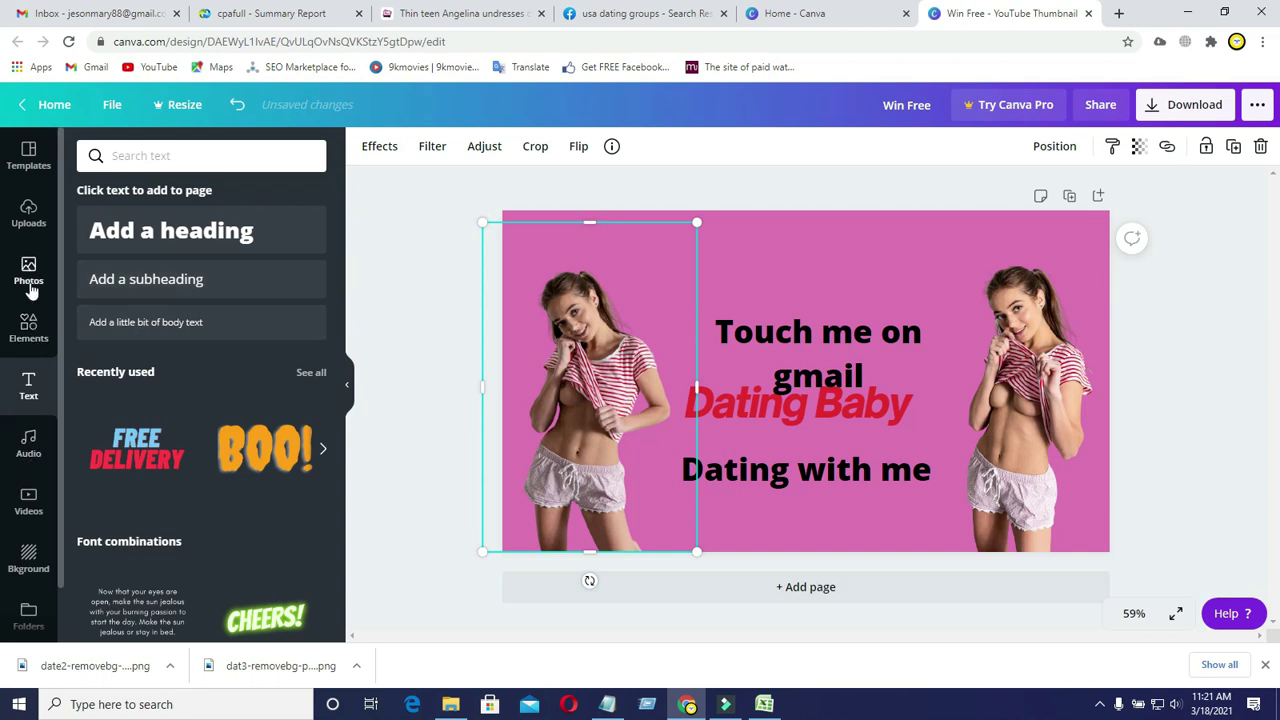
{"action": "left_click", "coordinate": [28, 156]}
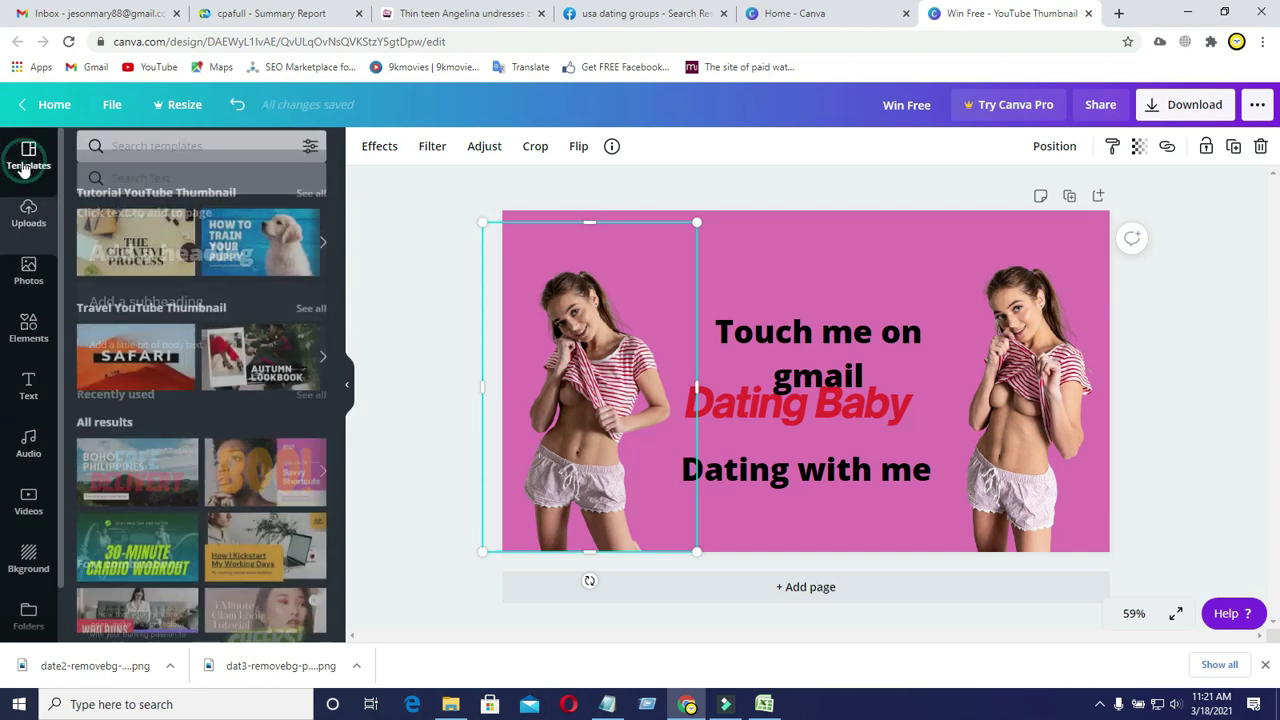
Widen the "Touch me on gmail" heading so it fits on one line and move it to the lower part of the design.
{"action": "left_click", "coordinate": [840, 335]}
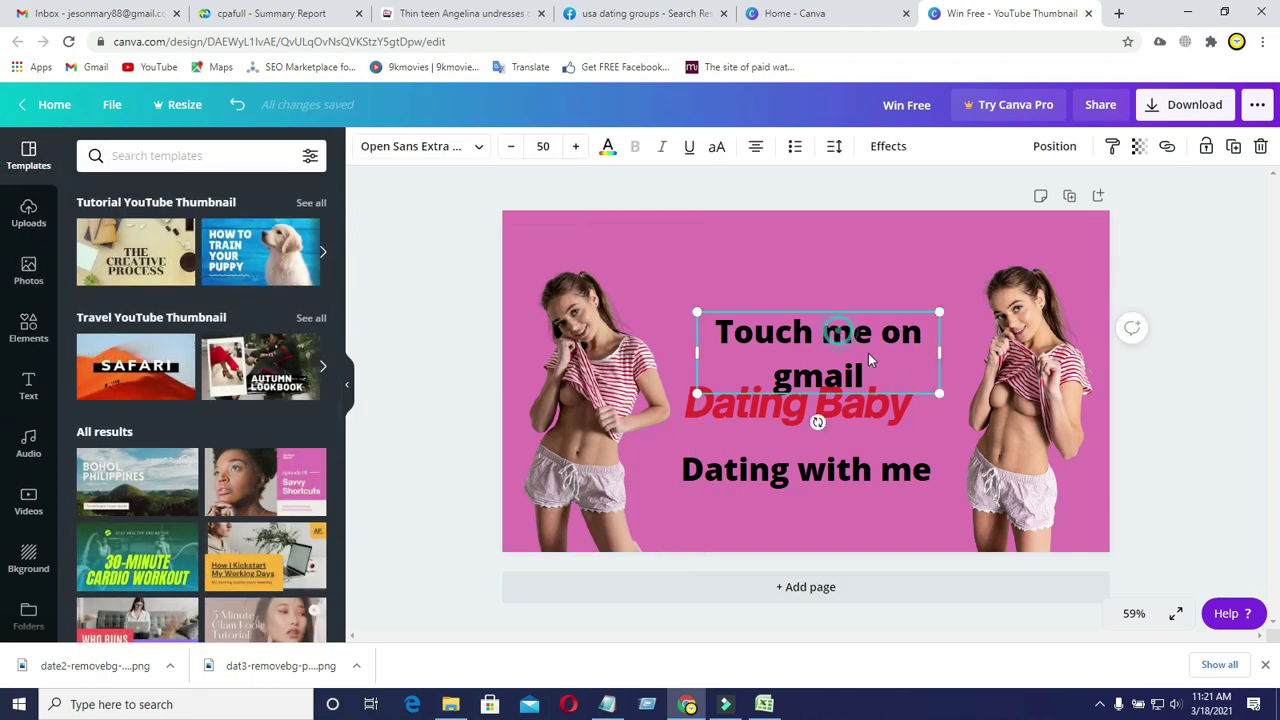
{"action": "left_click_drag", "start_coordinate": [988, 340], "coordinate": [1014, 342]}
{"action": "left_click_drag", "start_coordinate": [838, 343], "coordinate": [876, 499]}
Move "Dating Baby" up between the two photos and place "Dating with me" directly beneath it.
{"action": "left_click_drag", "start_coordinate": [764, 411], "coordinate": [763, 317]}
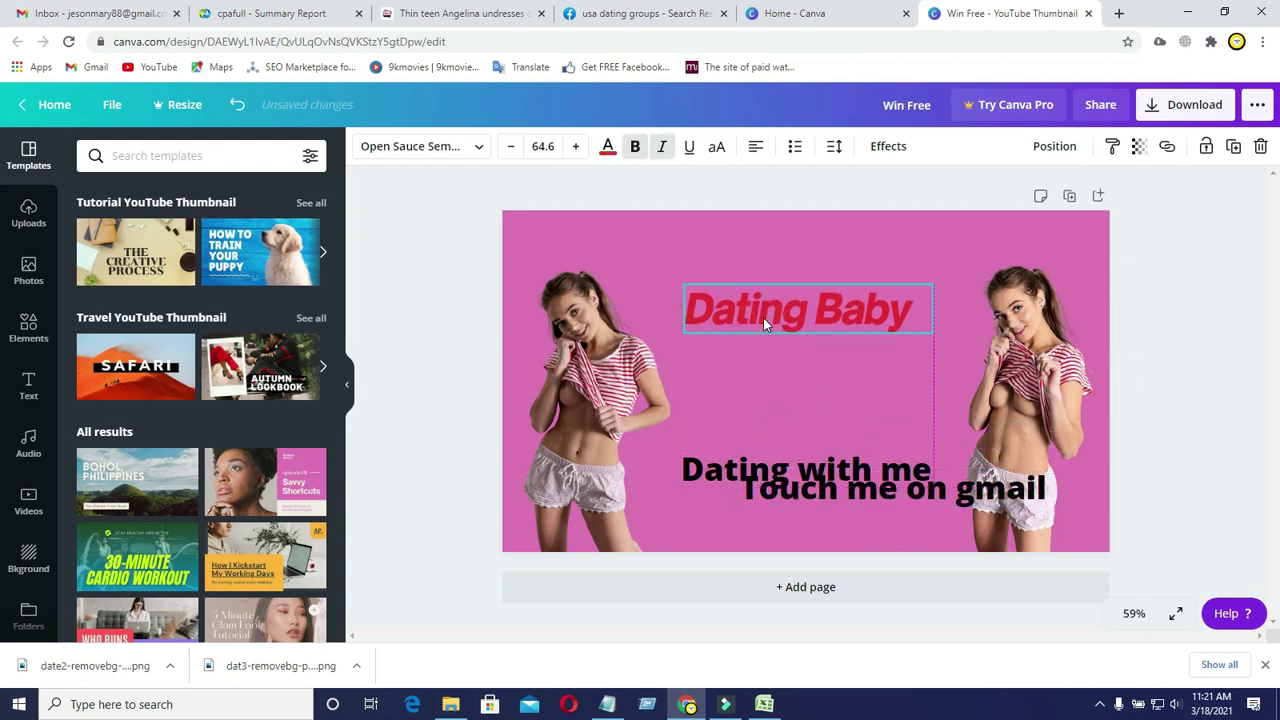
{"action": "left_click", "coordinate": [822, 470]}
{"action": "left_click_drag", "start_coordinate": [822, 470], "coordinate": [840, 375]}
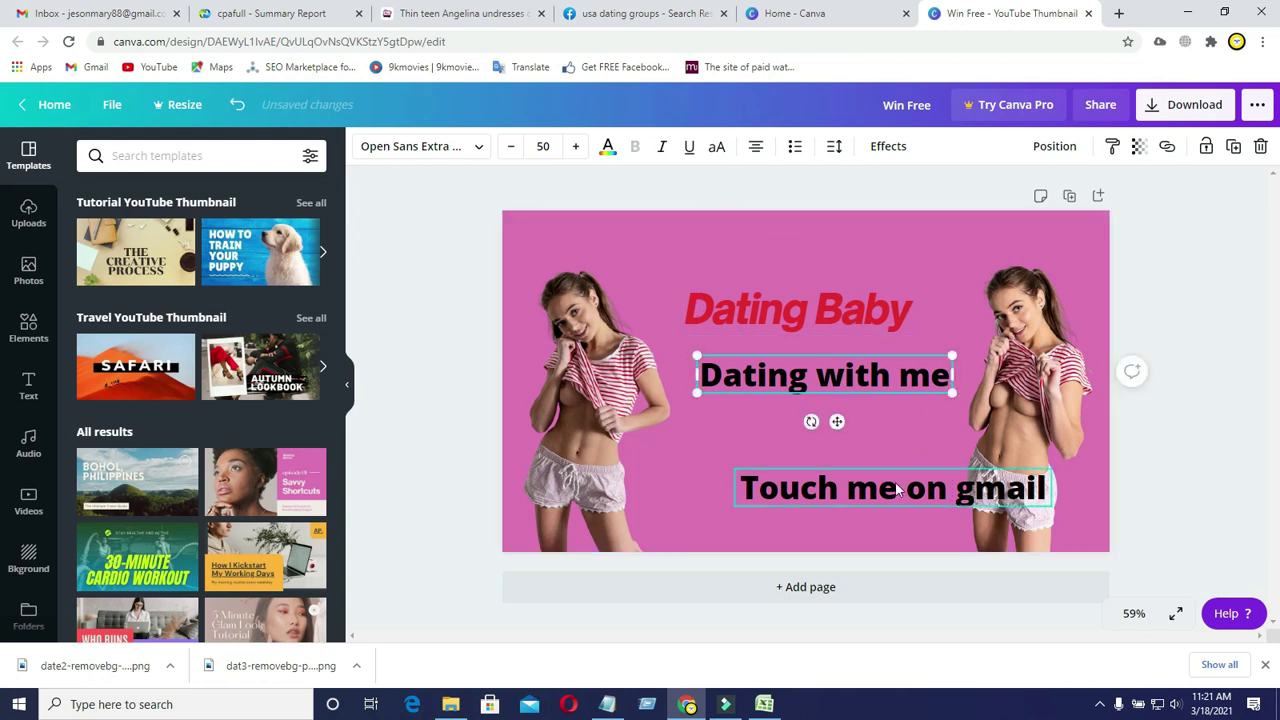
Delete the "Dating with me" heading and move "Touch me on gmail" up, left-aligned under "Dating Baby".
{"action": "right_click", "coordinate": [805, 375]}
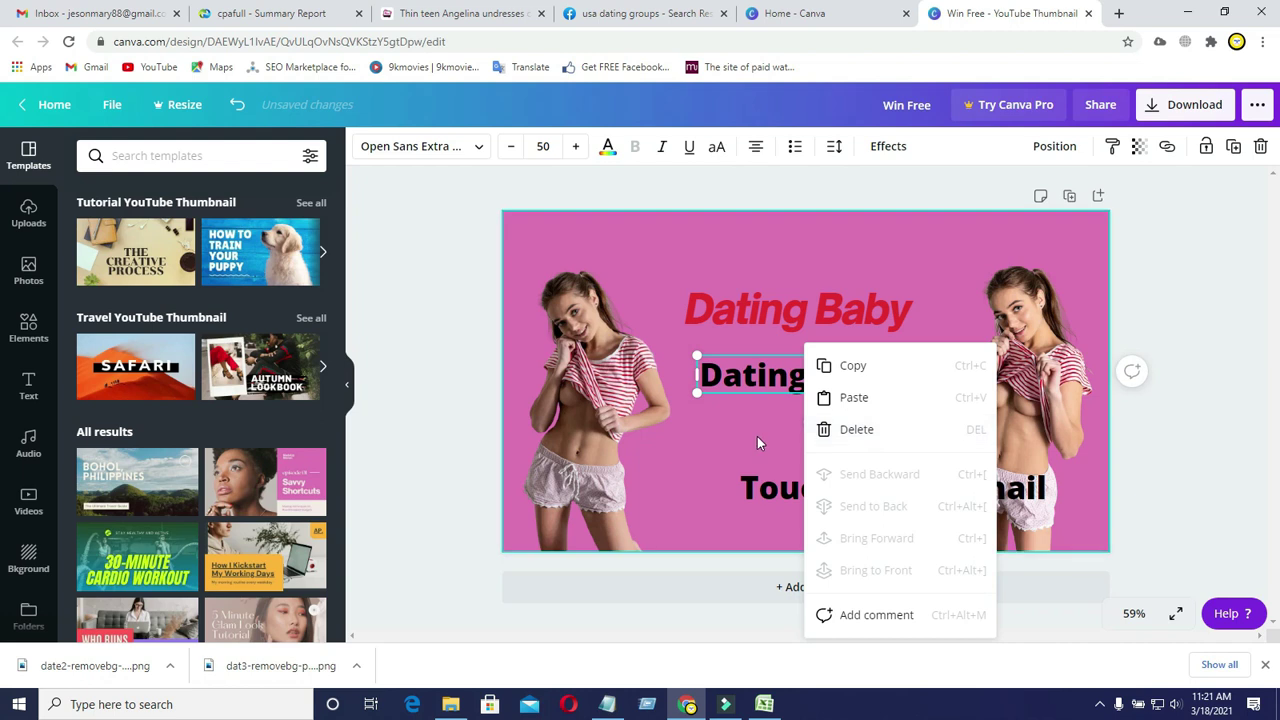
{"action": "left_click", "coordinate": [889, 430]}
{"action": "left_click_drag", "start_coordinate": [849, 496], "coordinate": [800, 421]}
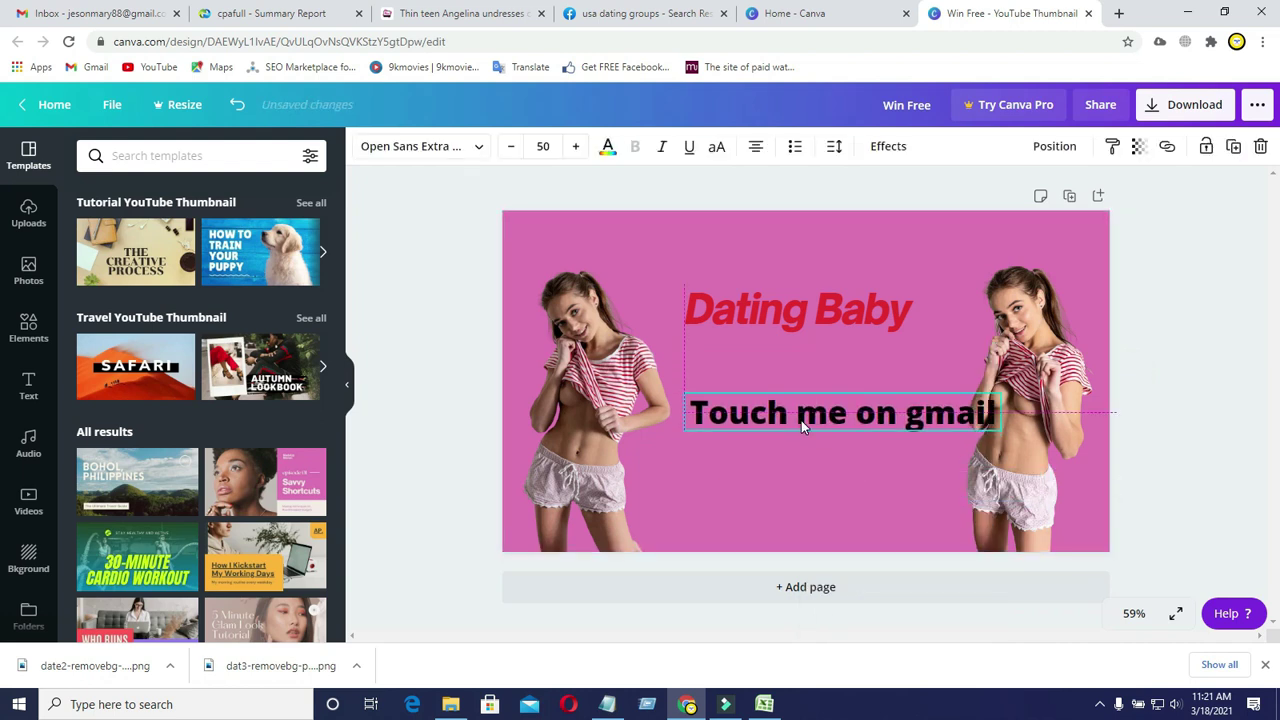
Add the pink neon "GLOW" font combination, shrink it to size 122 and place it over the "Dating Baby" heading.
{"action": "left_click", "coordinate": [752, 322]}
{"action": "left_click", "coordinate": [752, 327]}
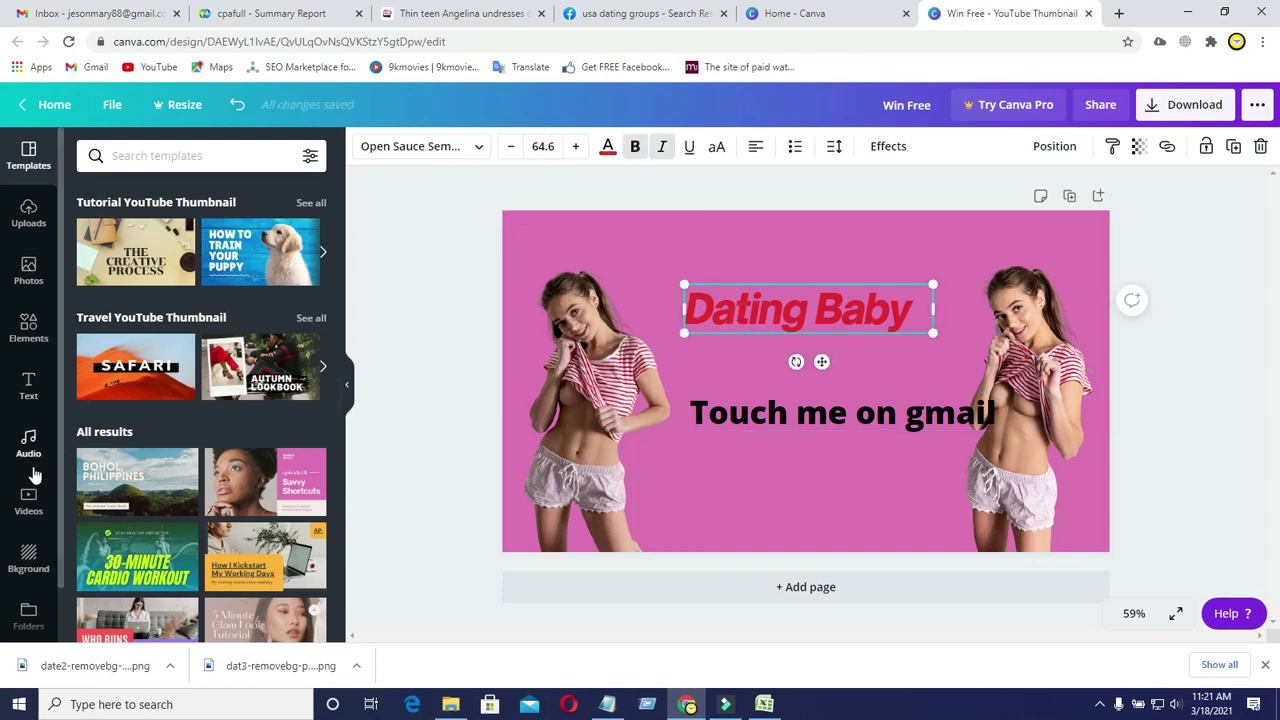
{"action": "left_click", "coordinate": [28, 383]}
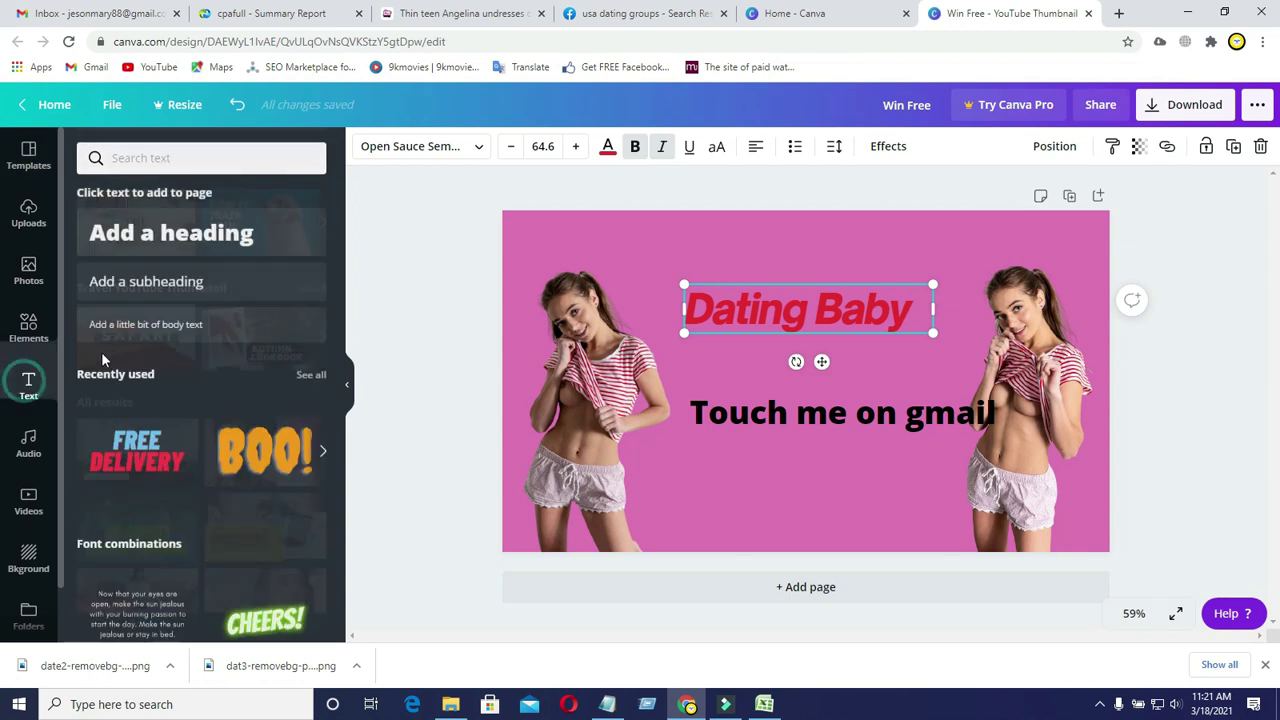
{"action": "left_click", "coordinate": [336, 291]}
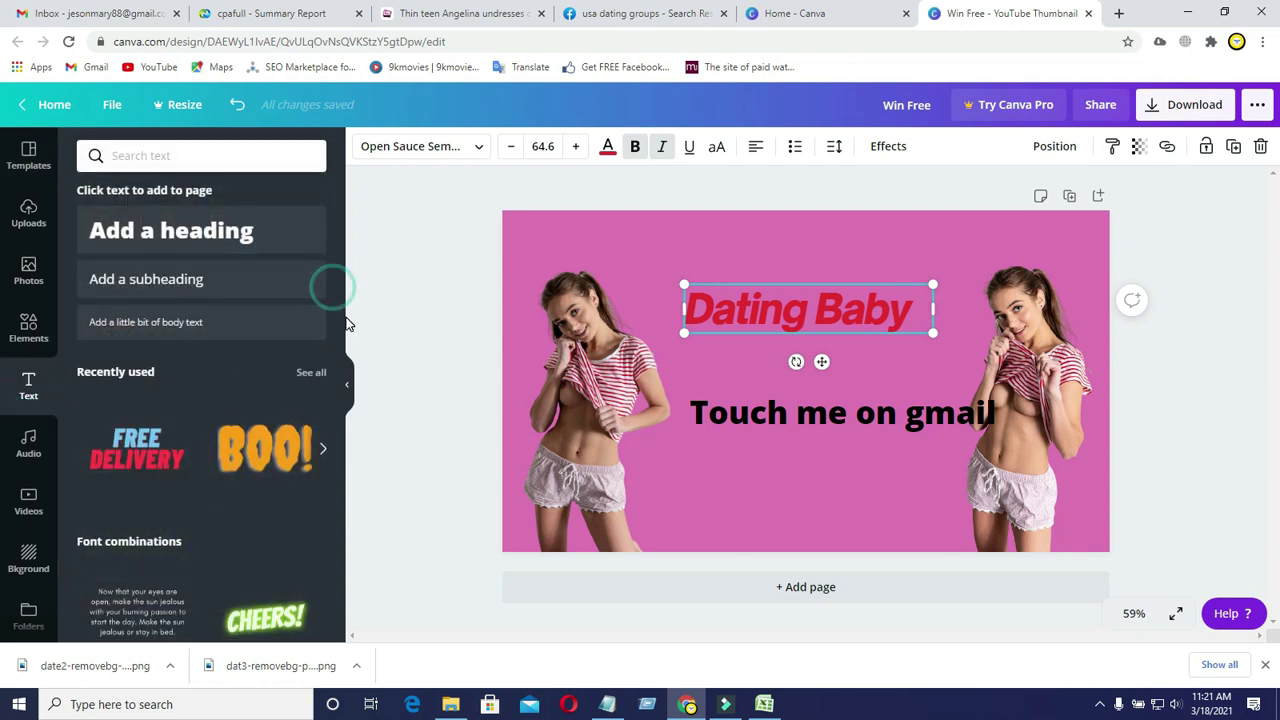
{"action": "left_click_drag", "start_coordinate": [341, 312], "coordinate": [357, 417]}
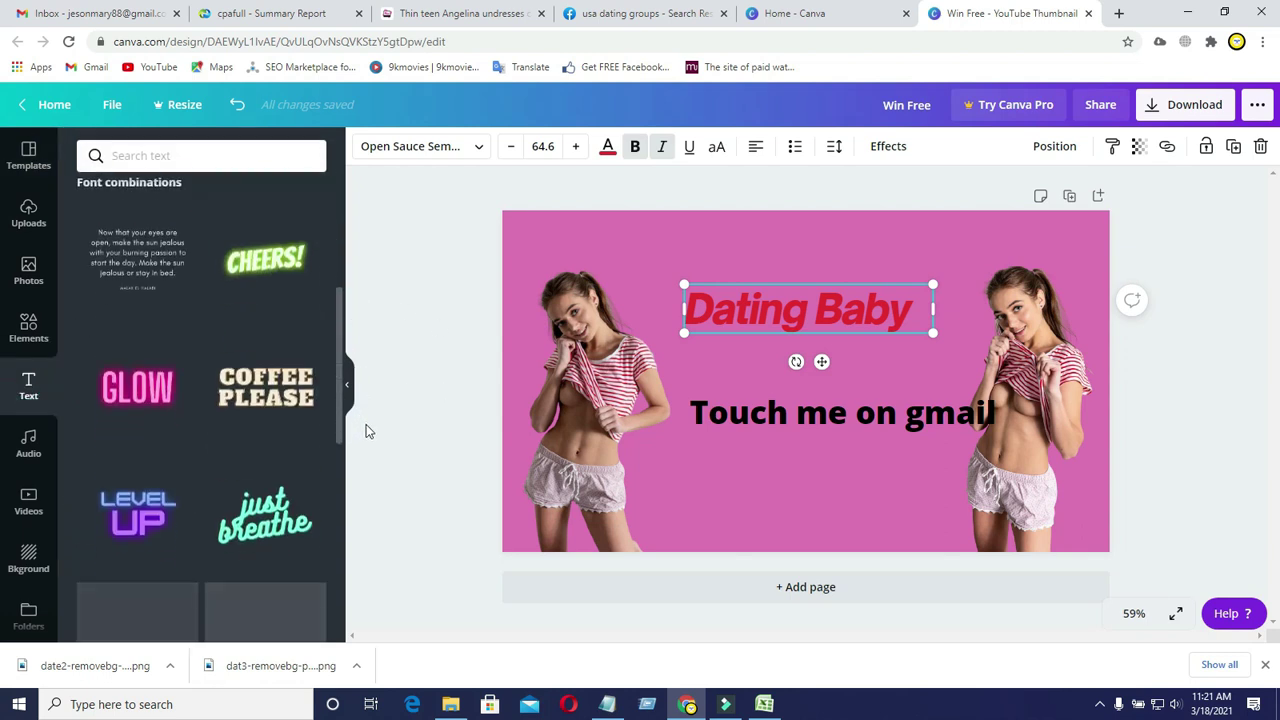
{"action": "left_click", "coordinate": [155, 400]}
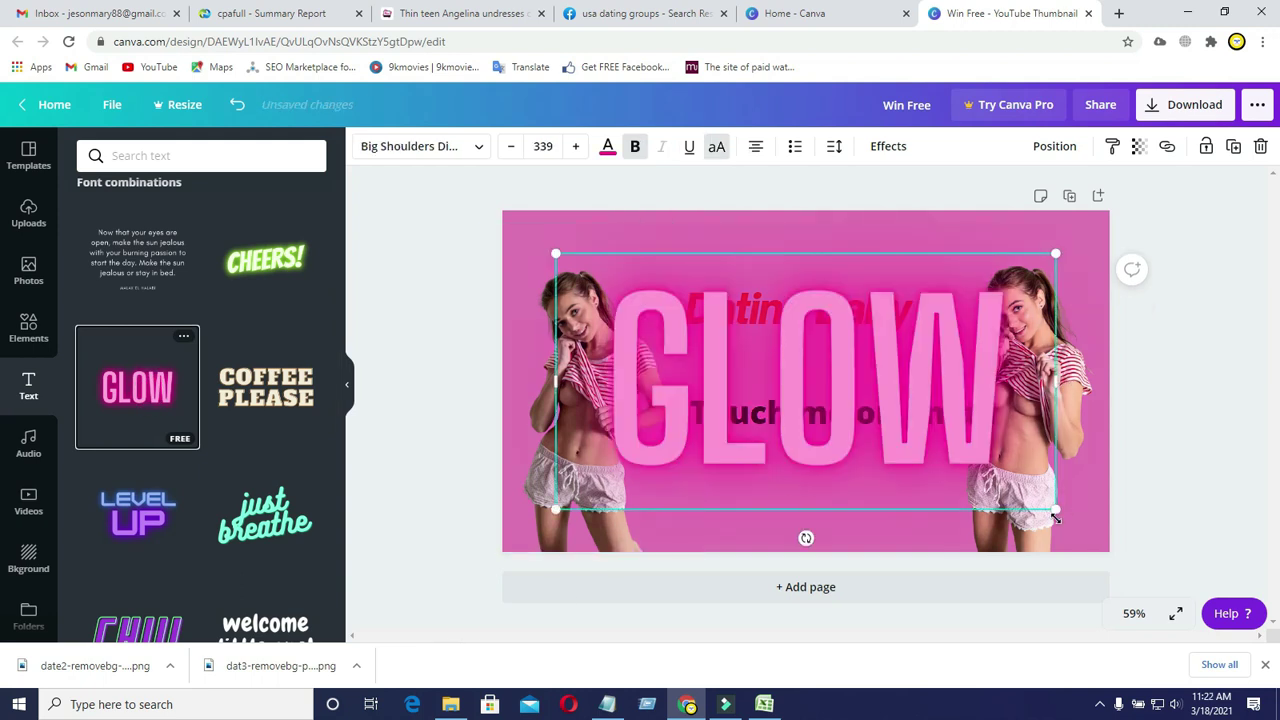
{"action": "left_click_drag", "start_coordinate": [1013, 478], "coordinate": [925, 440]}
{"action": "left_click_drag", "start_coordinate": [908, 390], "coordinate": [1025, 299]}
Replace the "GLOW" text with "FIND YOUR DREAM GRILS" and widen its box leftward so it wraps onto two lines.
{"action": "double_click", "coordinate": [835, 307]}
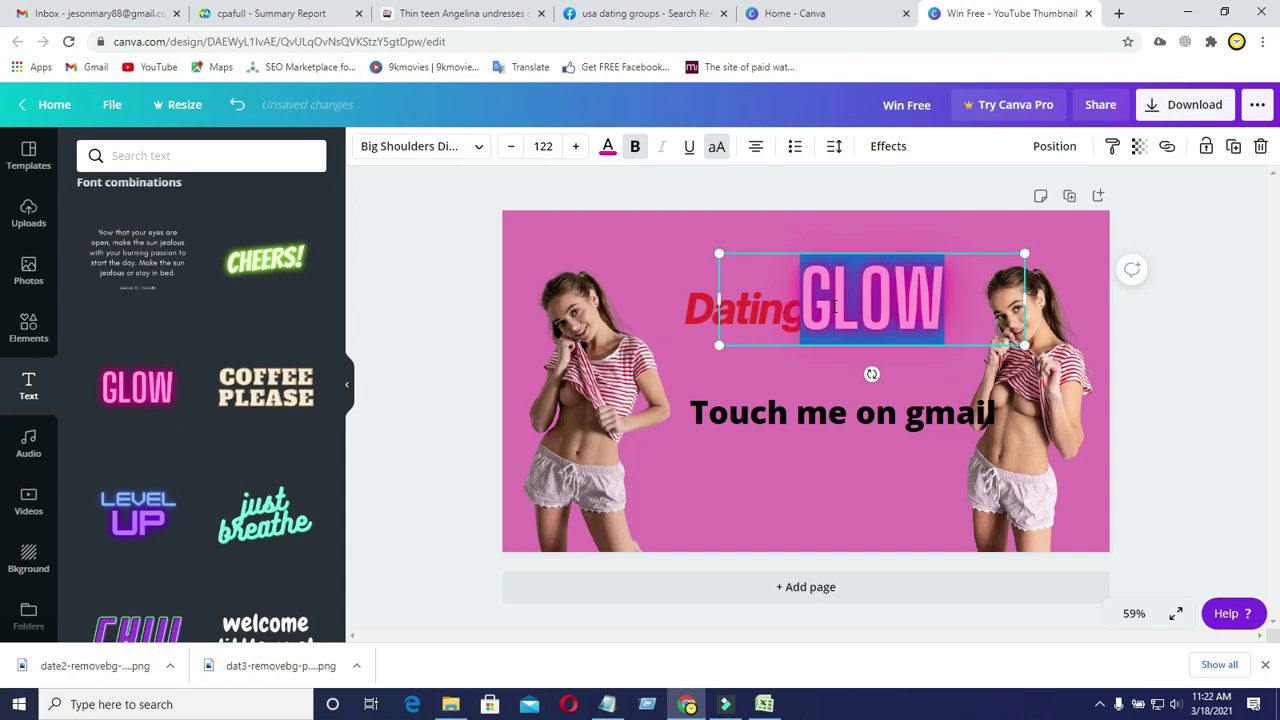
{"action": "type", "text": "FIND"}
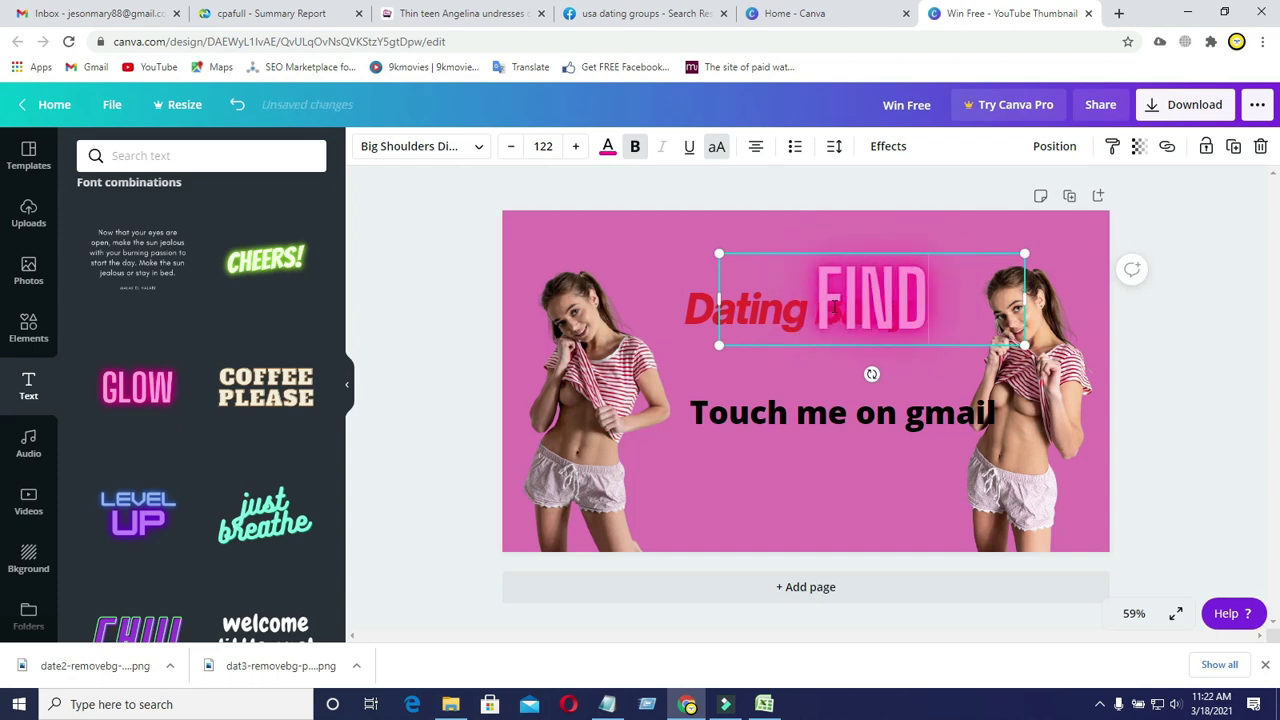
{"action": "type", "text": " YOU"}
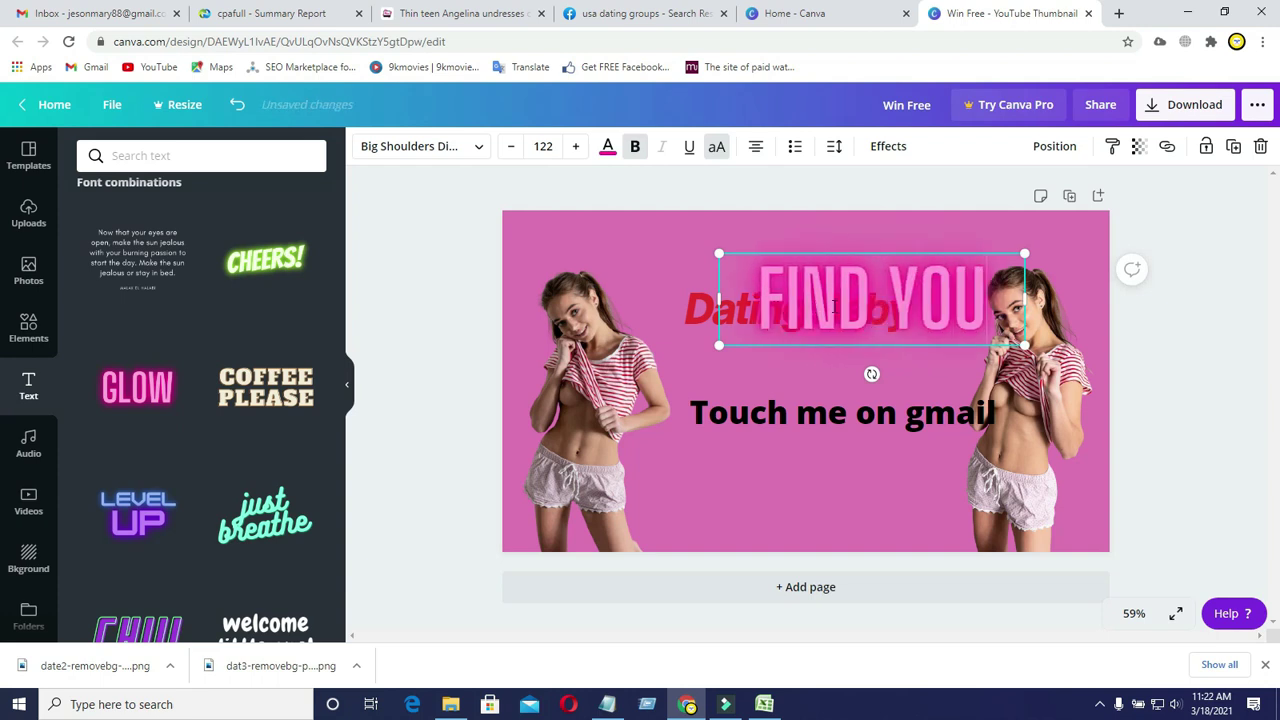
{"action": "type", "text": "R DREA"}
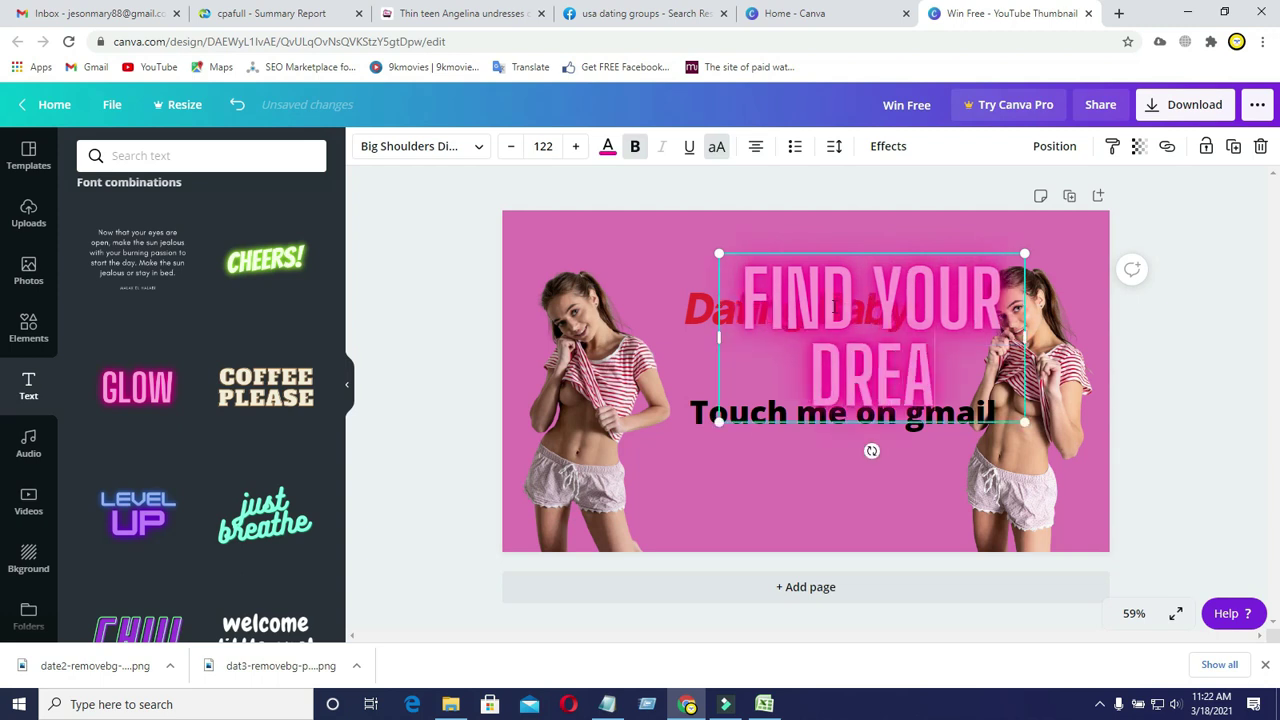
{"action": "type", "text": "M GRILS"}
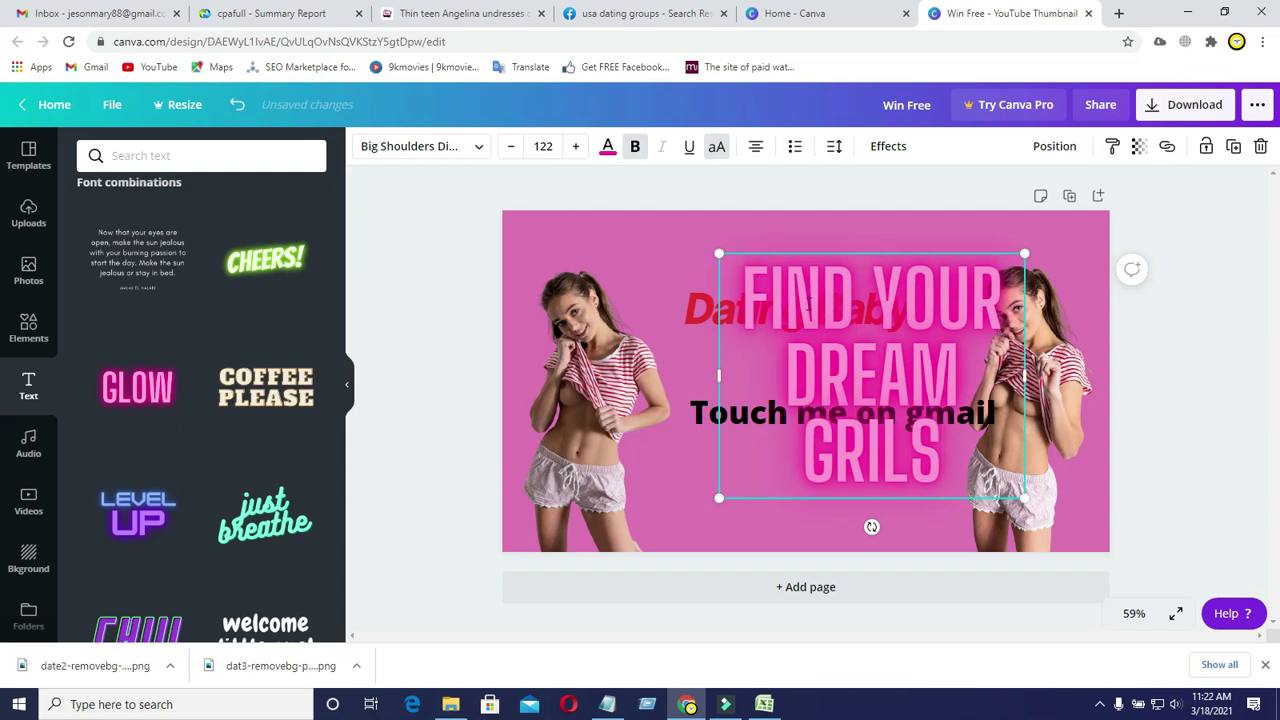
{"action": "left_click_drag", "start_coordinate": [715, 374], "coordinate": [538, 281]}
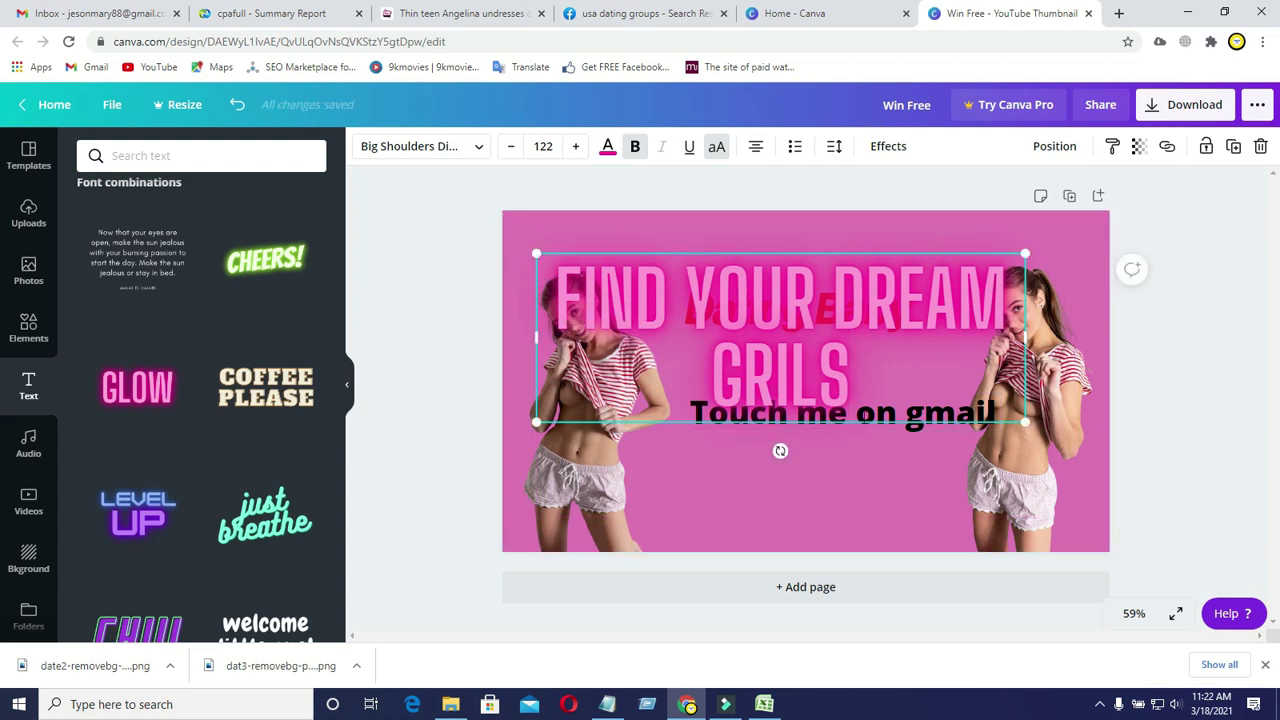
Move the "Dating Baby" and "Touch me on gmail" headings down to the bottom of the design, between the photos.
{"action": "left_click", "coordinate": [826, 310]}
{"action": "left_click_drag", "start_coordinate": [826, 310], "coordinate": [760, 488]}
{"action": "left_click_drag", "start_coordinate": [774, 431], "coordinate": [764, 508]}
Move the neon "FIND YOUR DREAM GRILS" heading to the design's top edge, shrink it to size 99.4 and position it between the photos.
{"action": "left_click_drag", "start_coordinate": [876, 266], "coordinate": [680, 270]}
{"action": "left_click_drag", "start_coordinate": [1040, 376], "coordinate": [960, 347]}
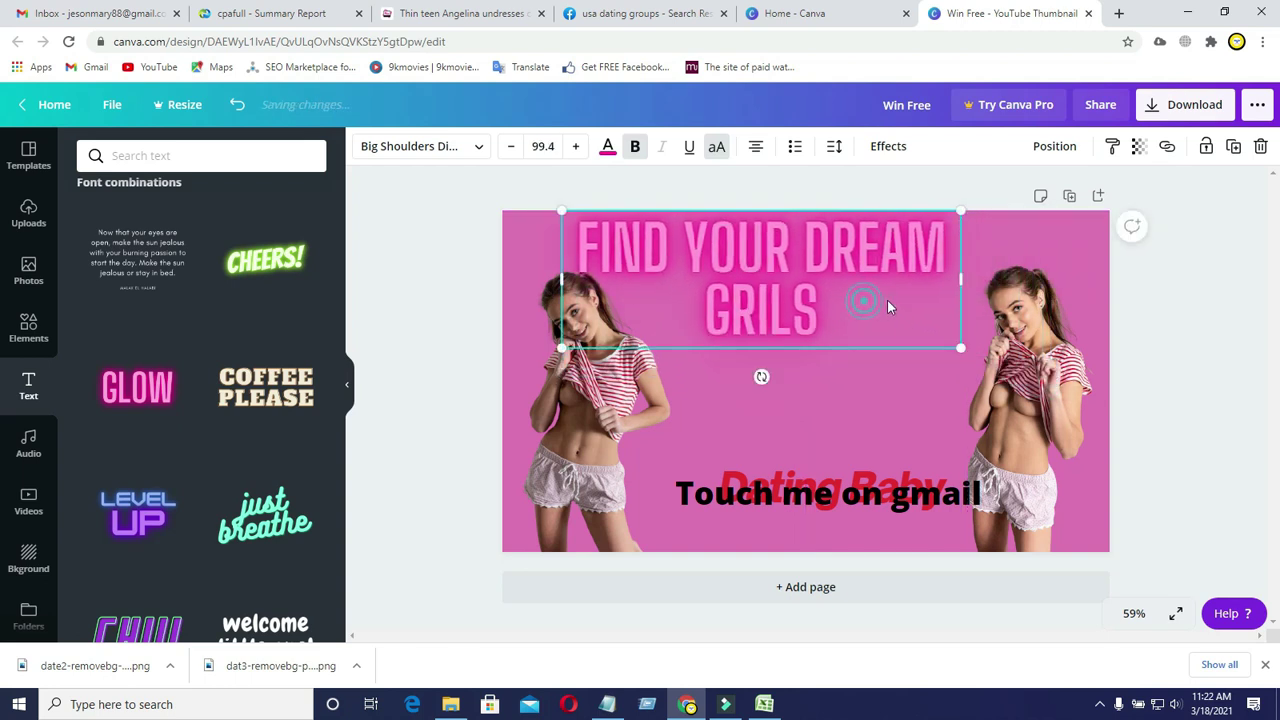
{"action": "left_click_drag", "start_coordinate": [888, 303], "coordinate": [894, 302]}
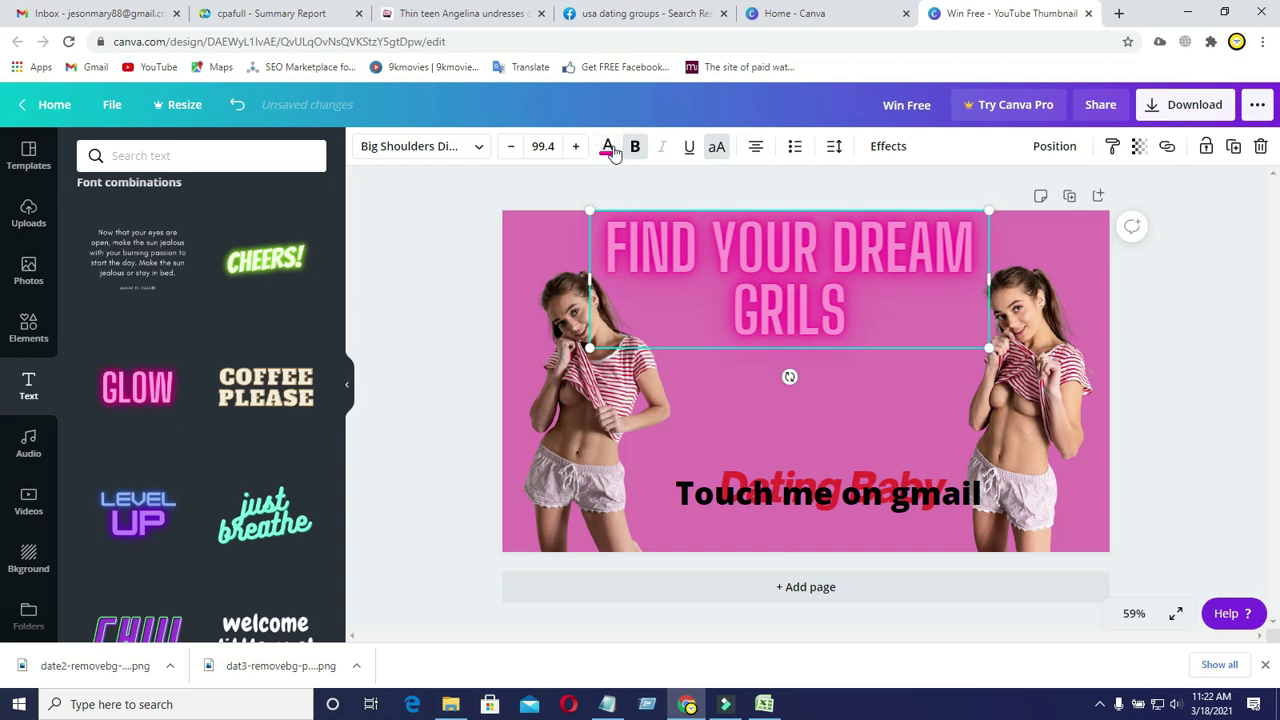
Change the "FIND YOUR DREAM GRILS" heading's text color to the custom bright green #4FE12A.
{"action": "left_click", "coordinate": [608, 147]}
{"action": "left_click", "coordinate": [190, 310]}
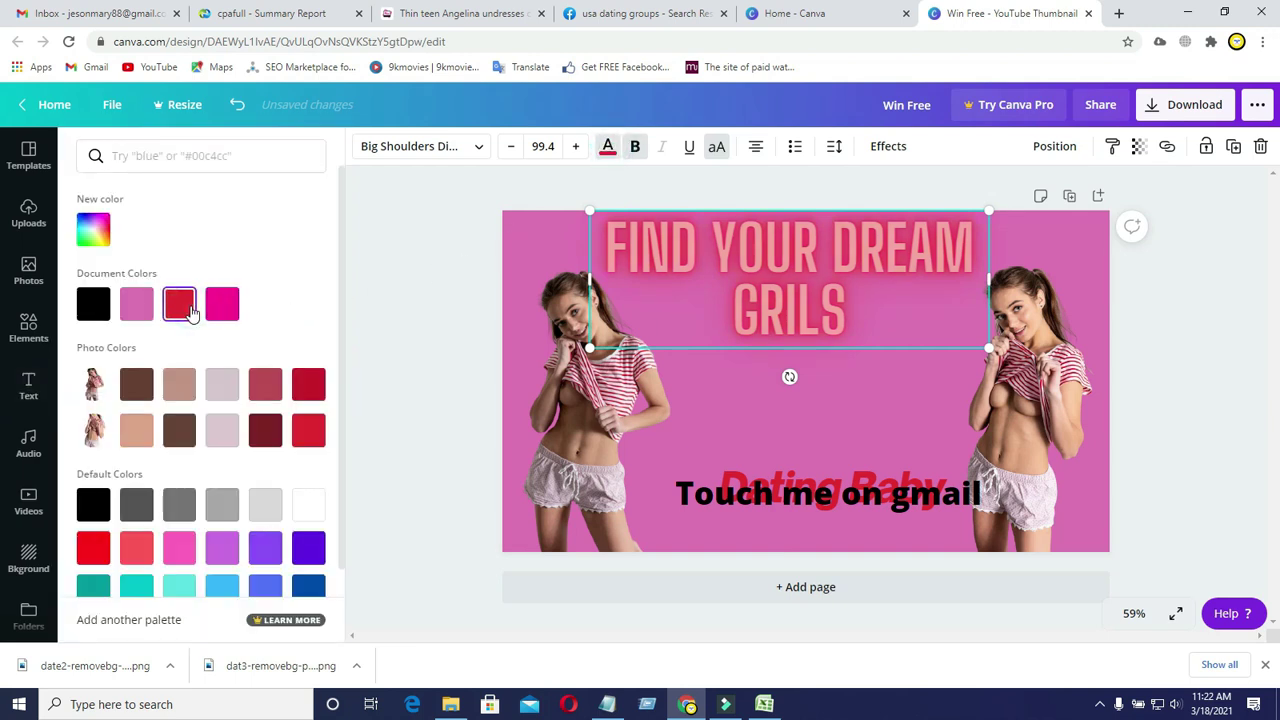
{"action": "left_click", "coordinate": [90, 232]}
{"action": "left_click", "coordinate": [263, 277]}
{"action": "left_click", "coordinate": [149, 374]}
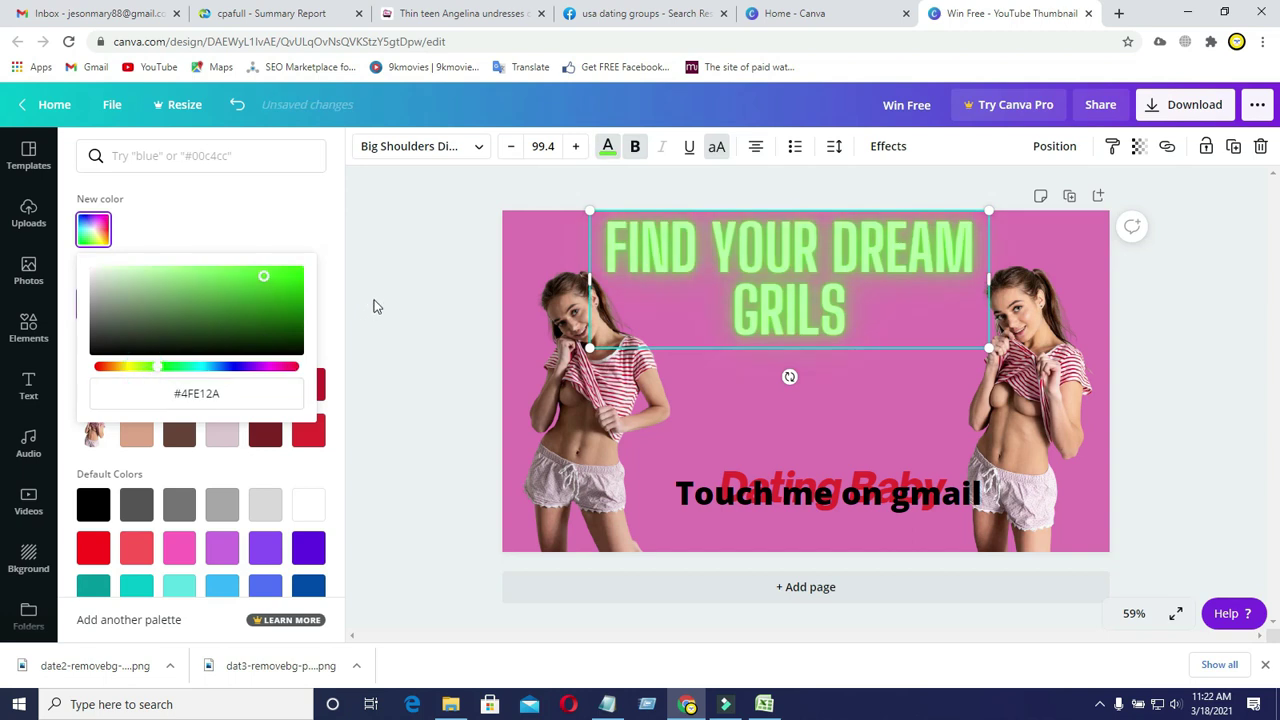
{"action": "left_click", "coordinate": [408, 288]}
Move "Dating Baby" directly beneath the heading and place "Touch me on gmail" just below it.
{"action": "left_click", "coordinate": [840, 485]}
{"action": "left_click_drag", "start_coordinate": [842, 469], "coordinate": [822, 373]}
{"action": "left_click", "coordinate": [814, 501]}
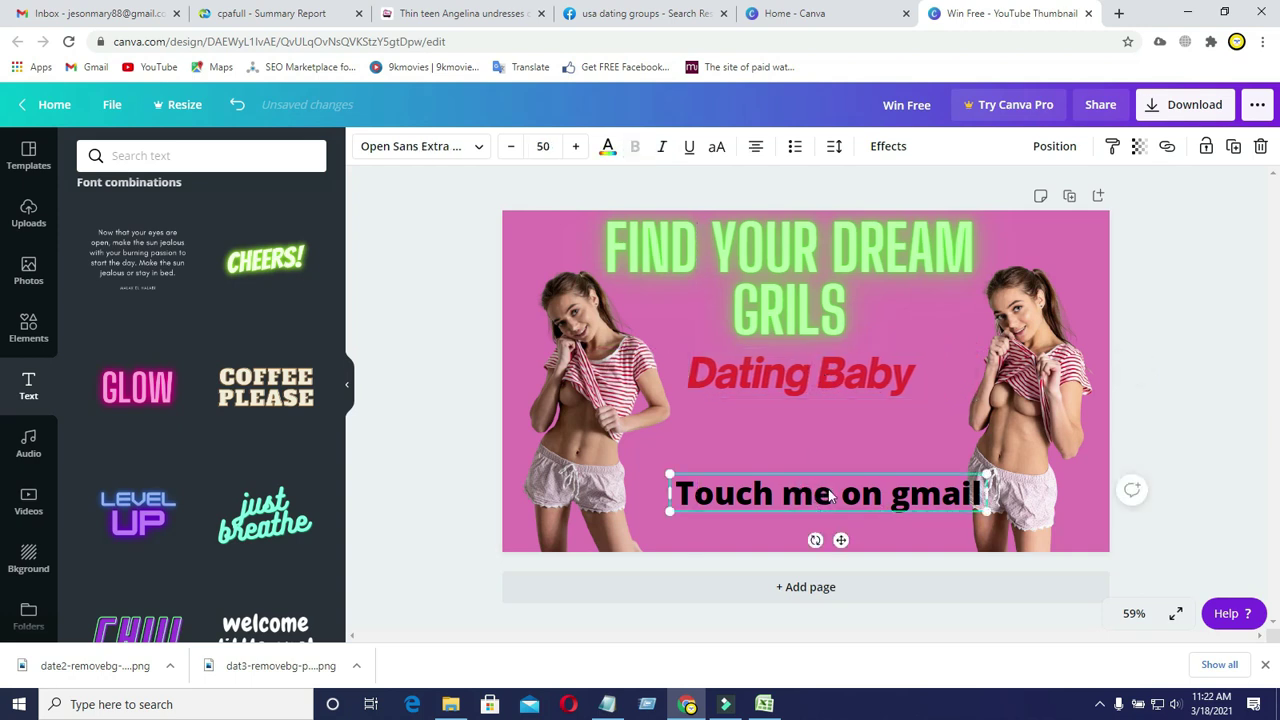
{"action": "left_click", "coordinate": [830, 489]}
{"action": "left_click", "coordinate": [847, 436]}
{"action": "left_click", "coordinate": [860, 494]}
{"action": "left_click_drag", "start_coordinate": [860, 494], "coordinate": [854, 448]}
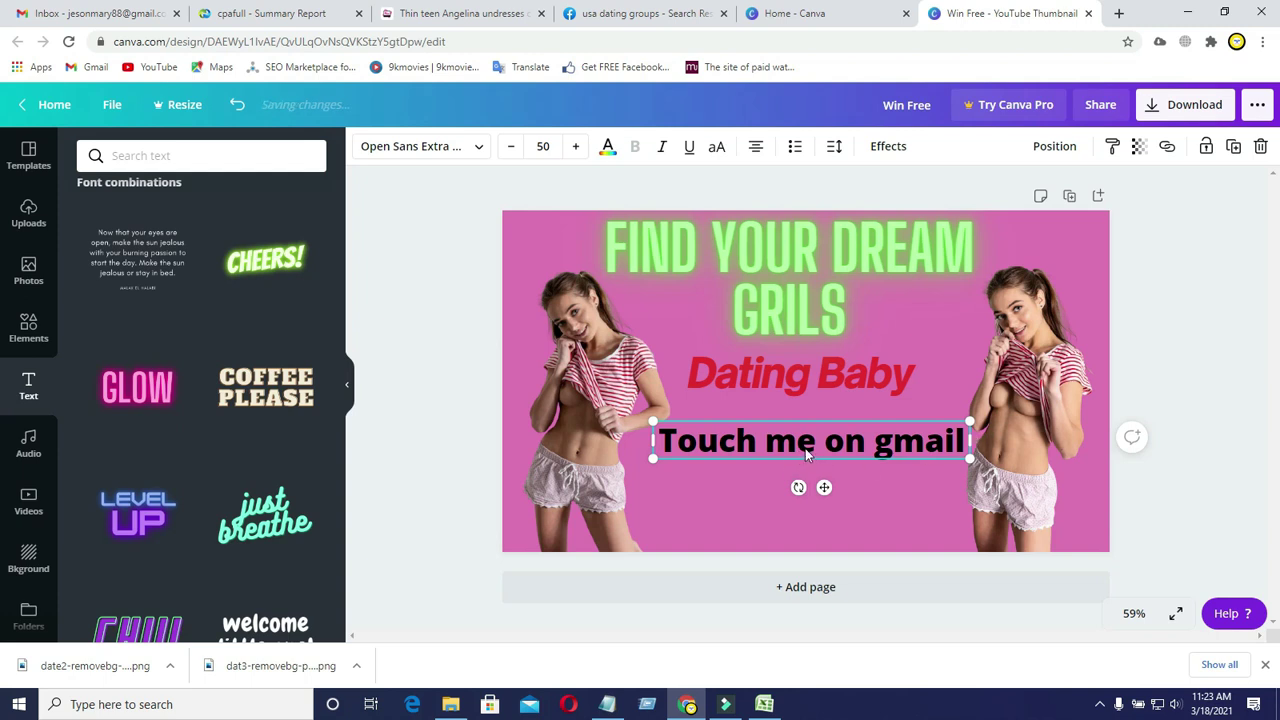
Delete the word "me" so the lowest text line reads "Touch on gmail".
{"action": "key", "text": "BackSpace"}
{"action": "key", "text": "BackSpace"}
{"action": "key", "text": "BackSpace"}
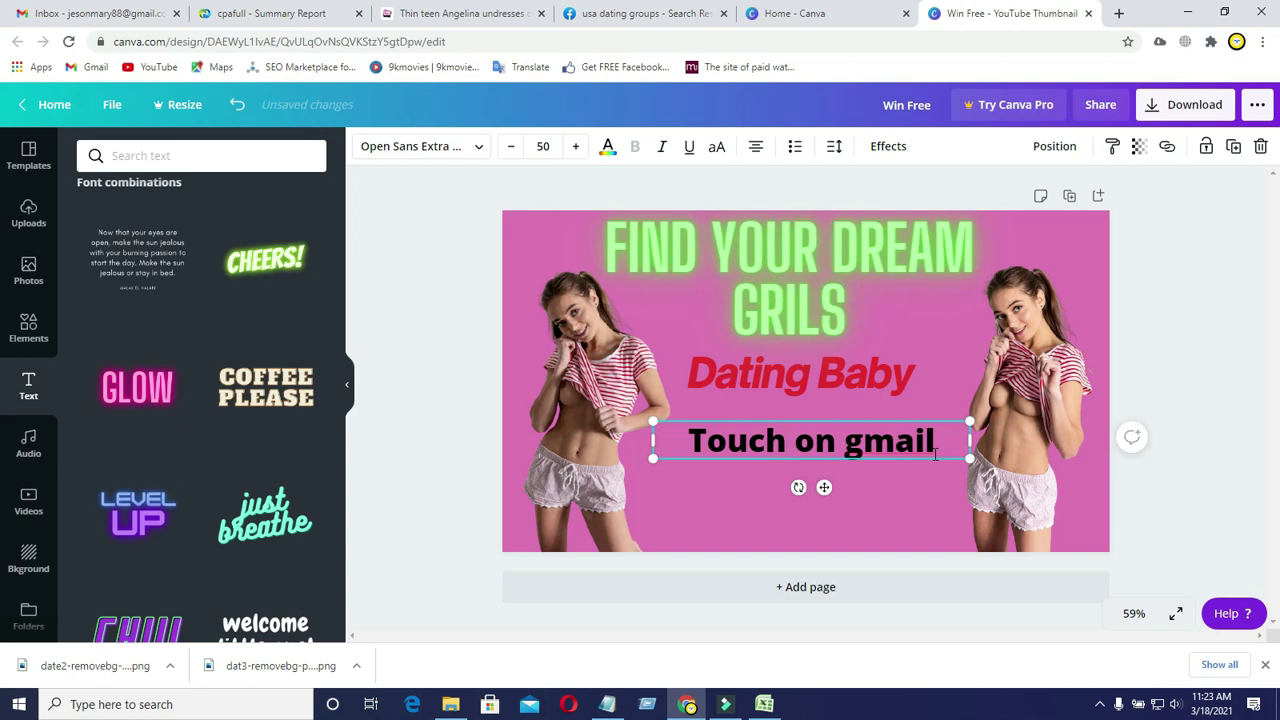
{"action": "key", "text": "BackSpace"}
{"action": "left_click", "coordinate": [690, 513]}
{"action": "left_click", "coordinate": [788, 450]}
Narrow the "Touch on gmail" text box and move it closer beneath "Dating Baby".
{"action": "left_click_drag", "start_coordinate": [652, 440], "coordinate": [697, 437]}
{"action": "left_click", "coordinate": [801, 460]}
{"action": "left_click", "coordinate": [800, 455]}
{"action": "left_click_drag", "start_coordinate": [800, 455], "coordinate": [778, 440]}
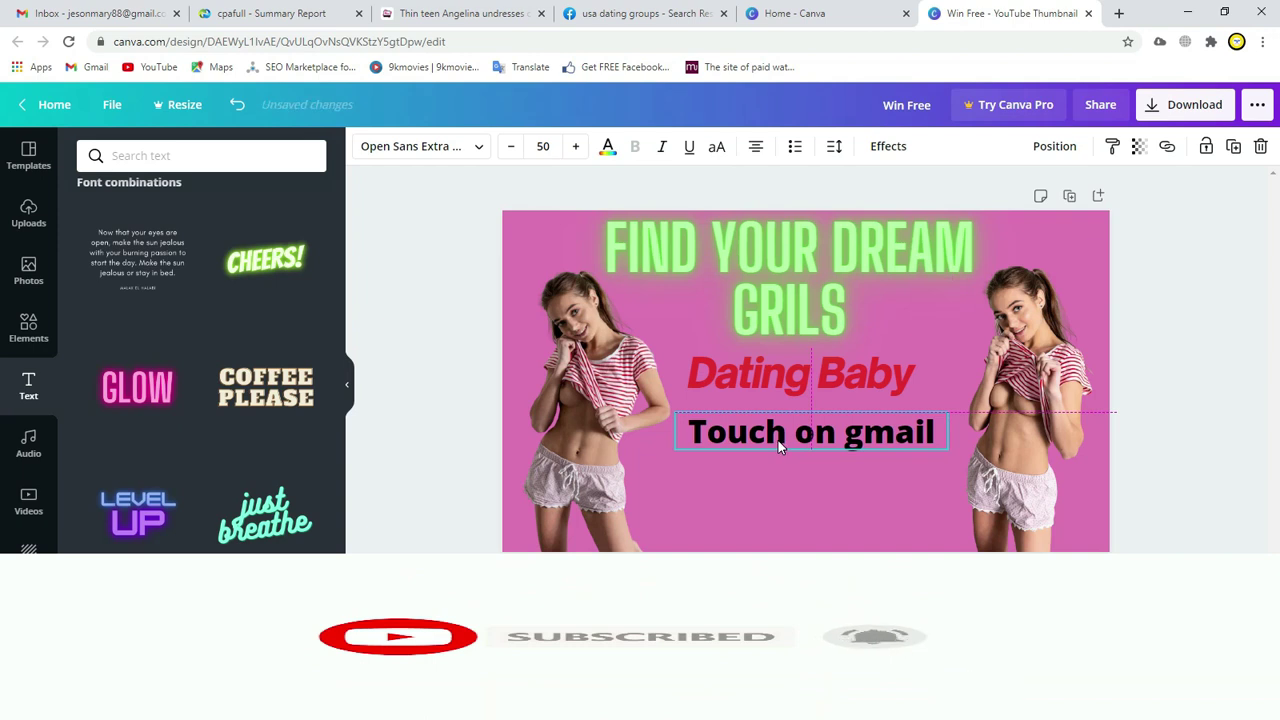
{"action": "left_click", "coordinate": [1131, 428]}
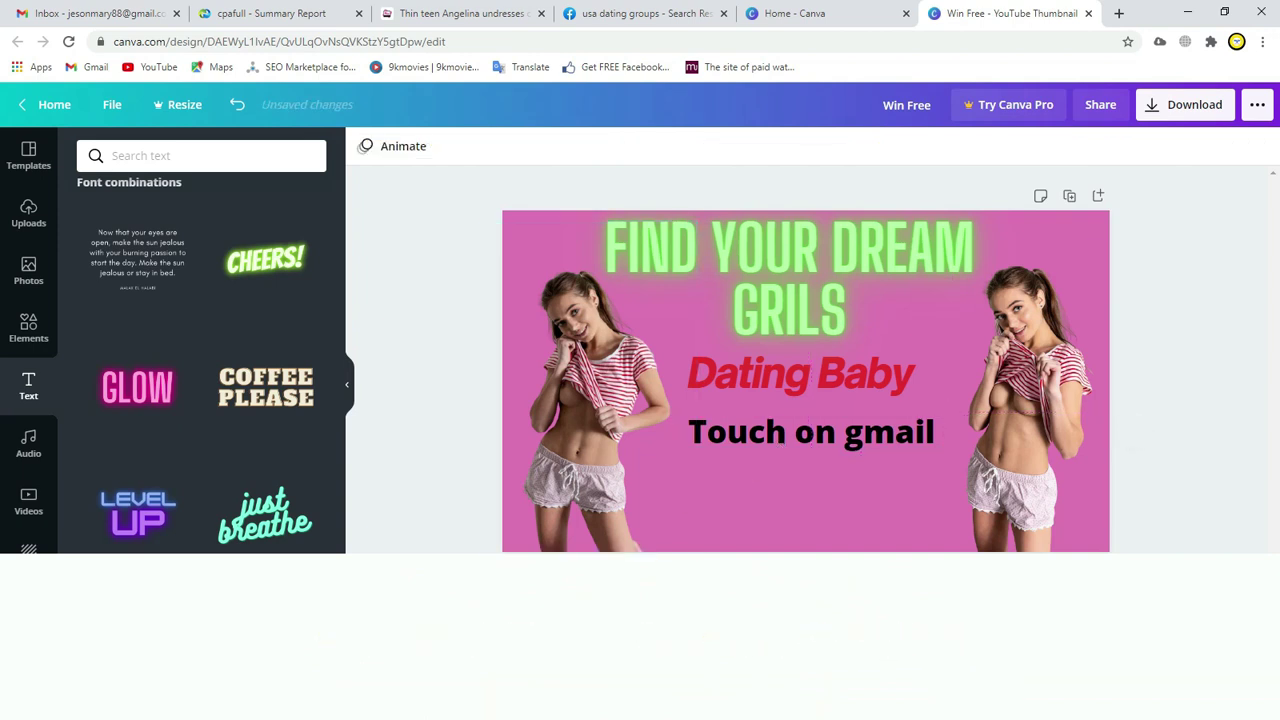
{"action": "left_click", "coordinate": [777, 450]}
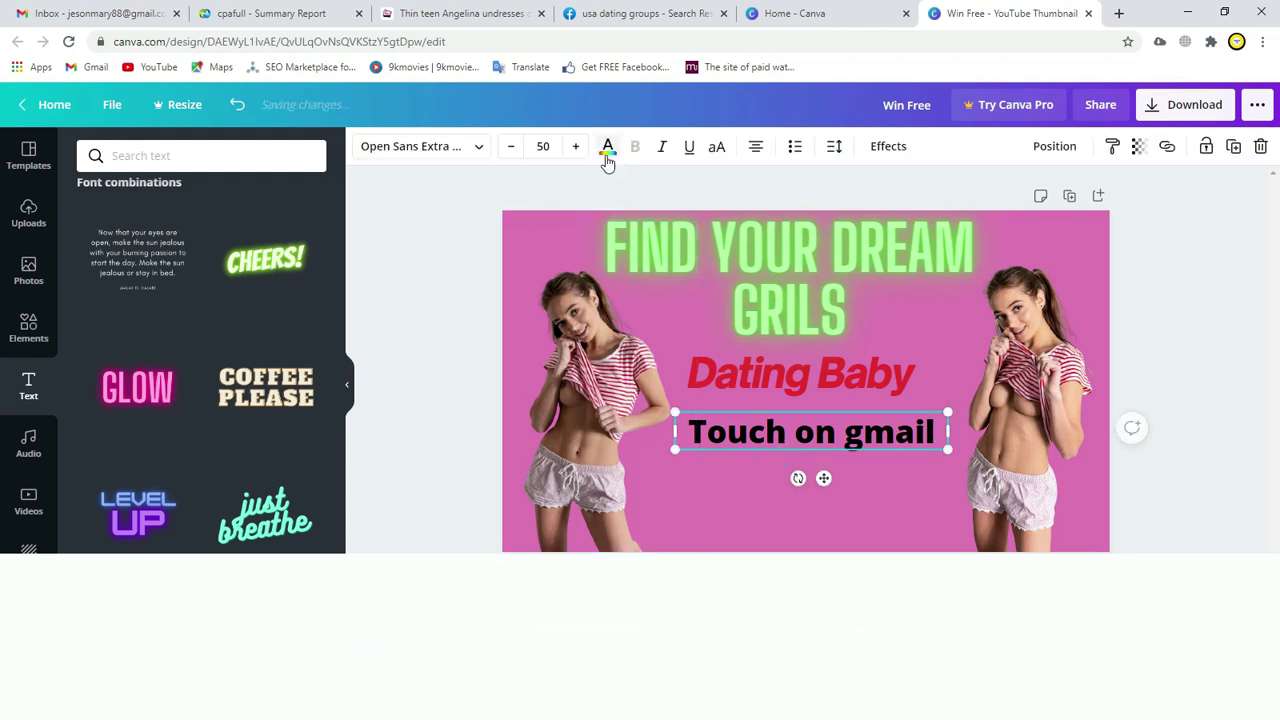
Try red, dark blue, green and white on the "Touch on gmail" text, ending with black again.
{"action": "left_click", "coordinate": [607, 150]}
{"action": "left_click", "coordinate": [308, 430]}
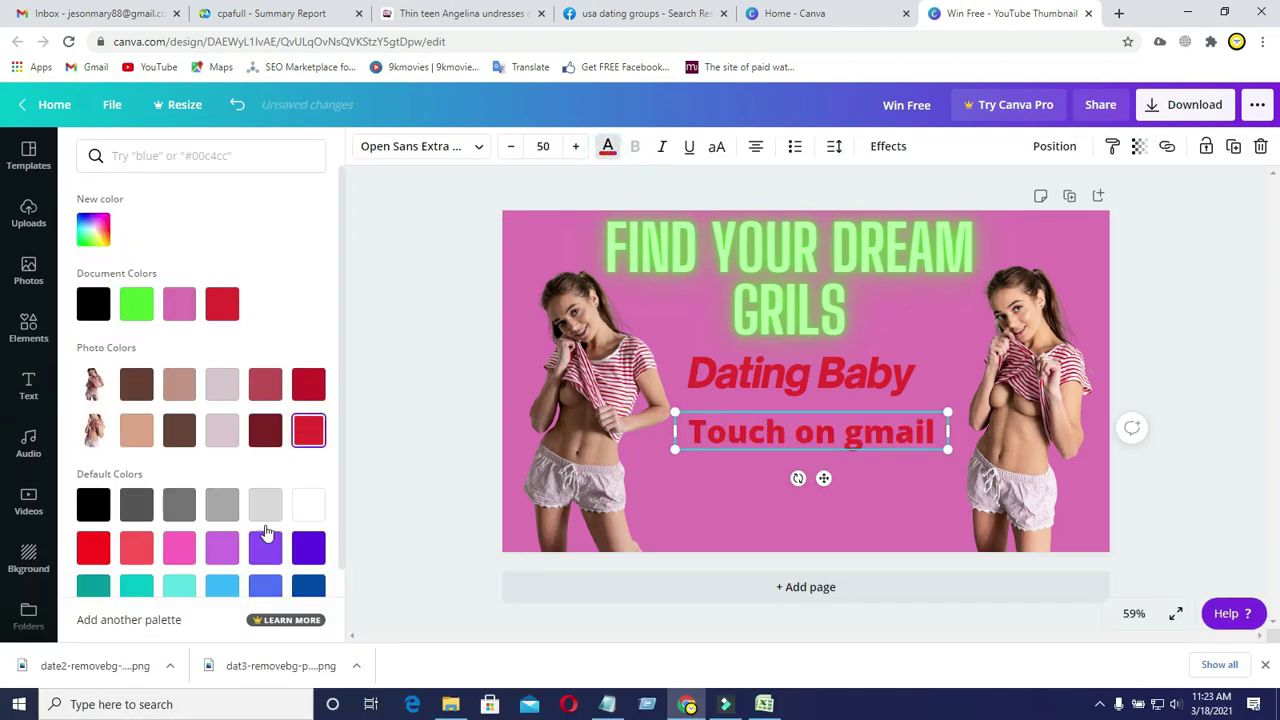
{"action": "left_click", "coordinate": [295, 584]}
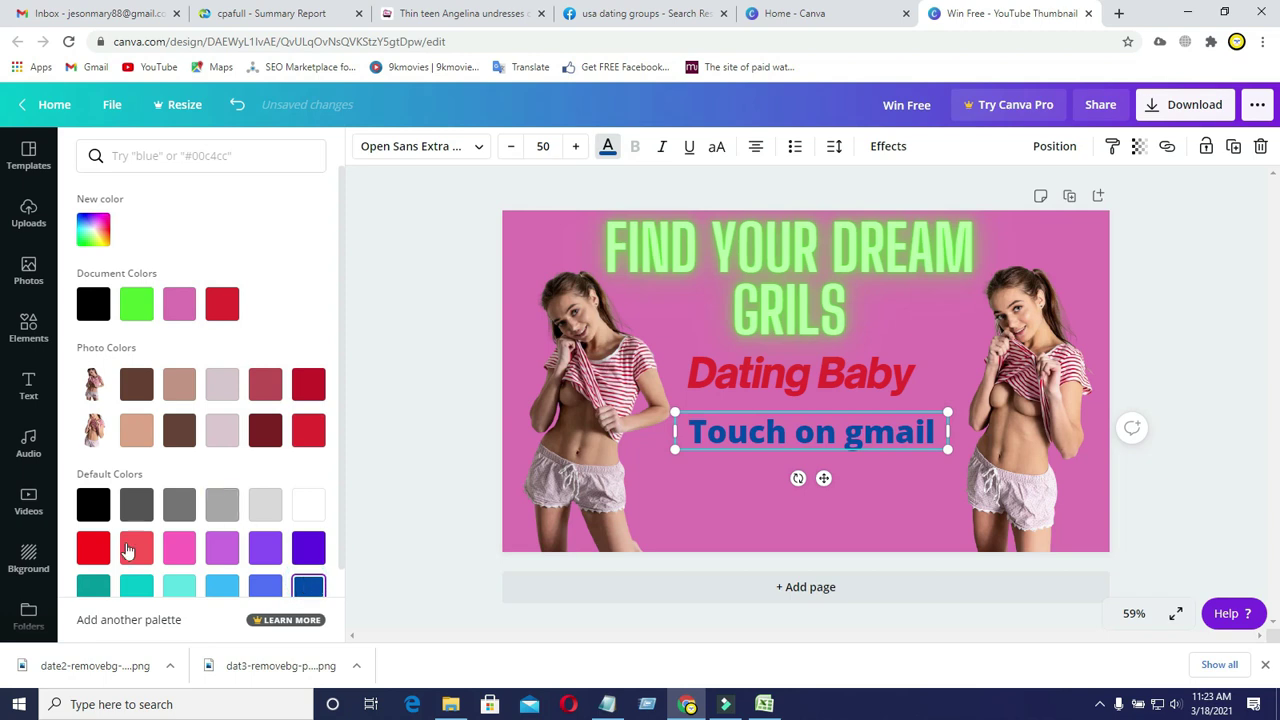
{"action": "left_click", "coordinate": [139, 305]}
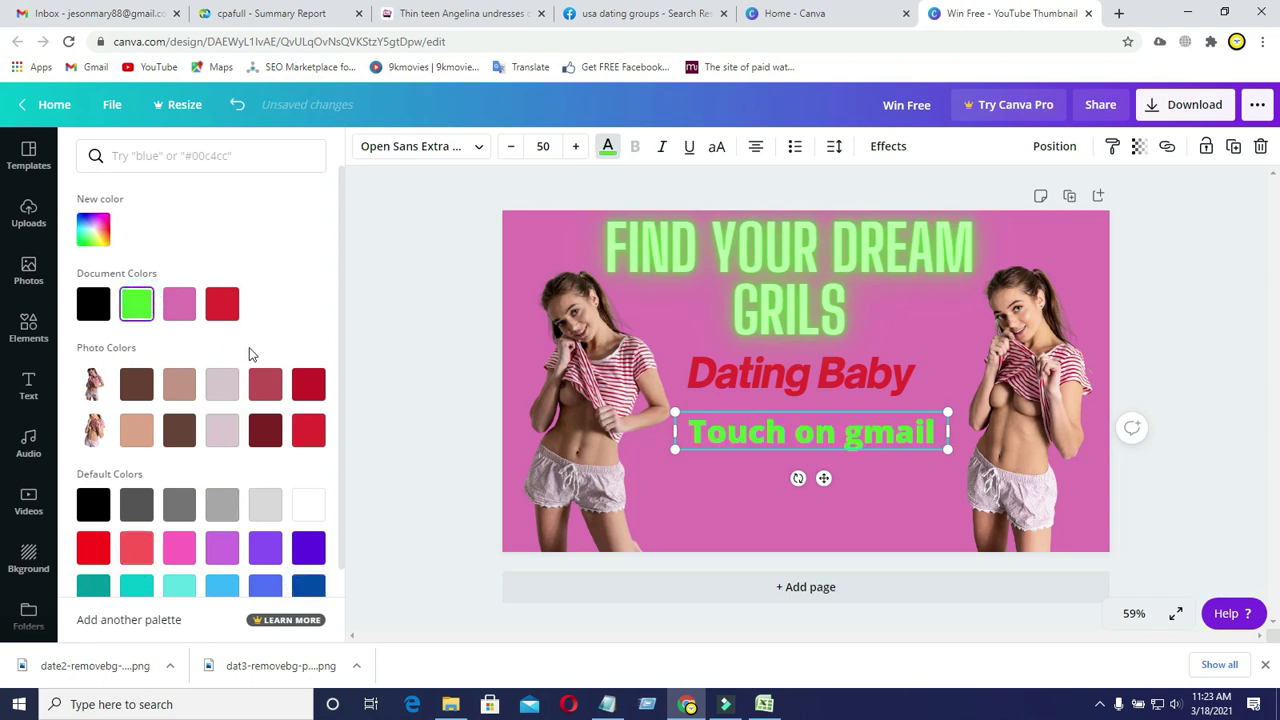
{"action": "left_click", "coordinate": [224, 310]}
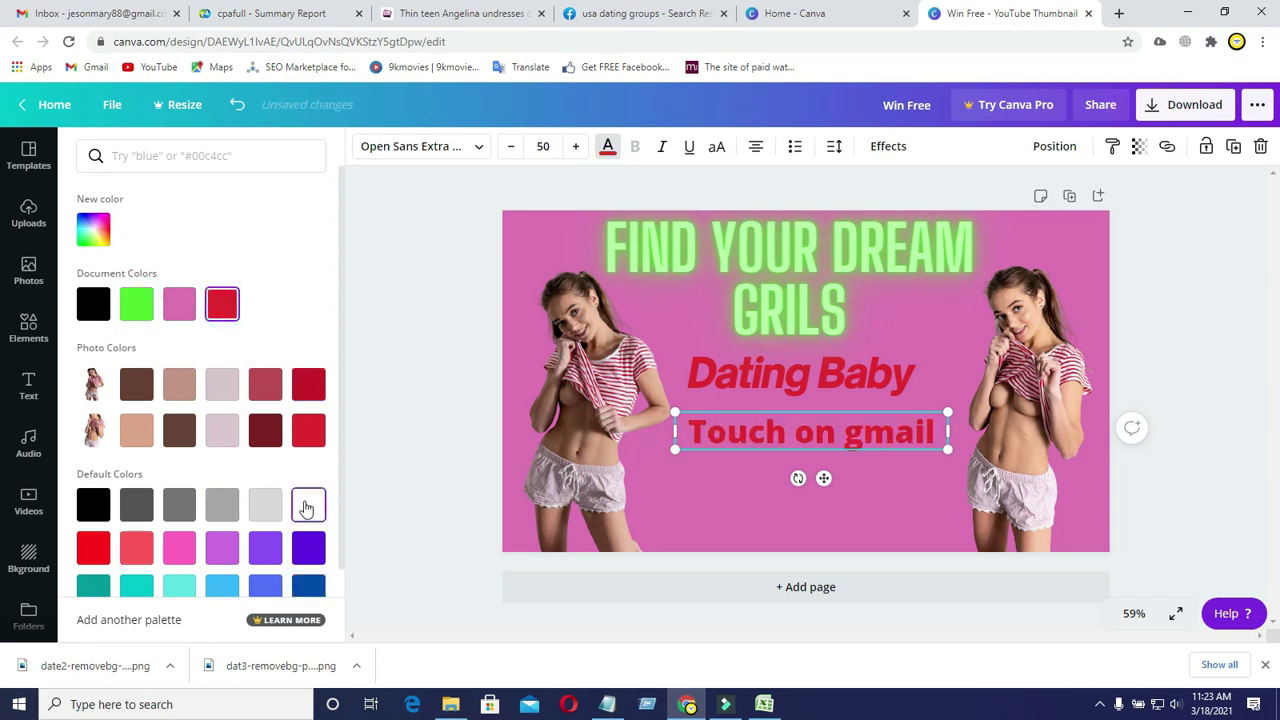
{"action": "left_click", "coordinate": [306, 506]}
{"action": "left_click", "coordinate": [90, 515]}
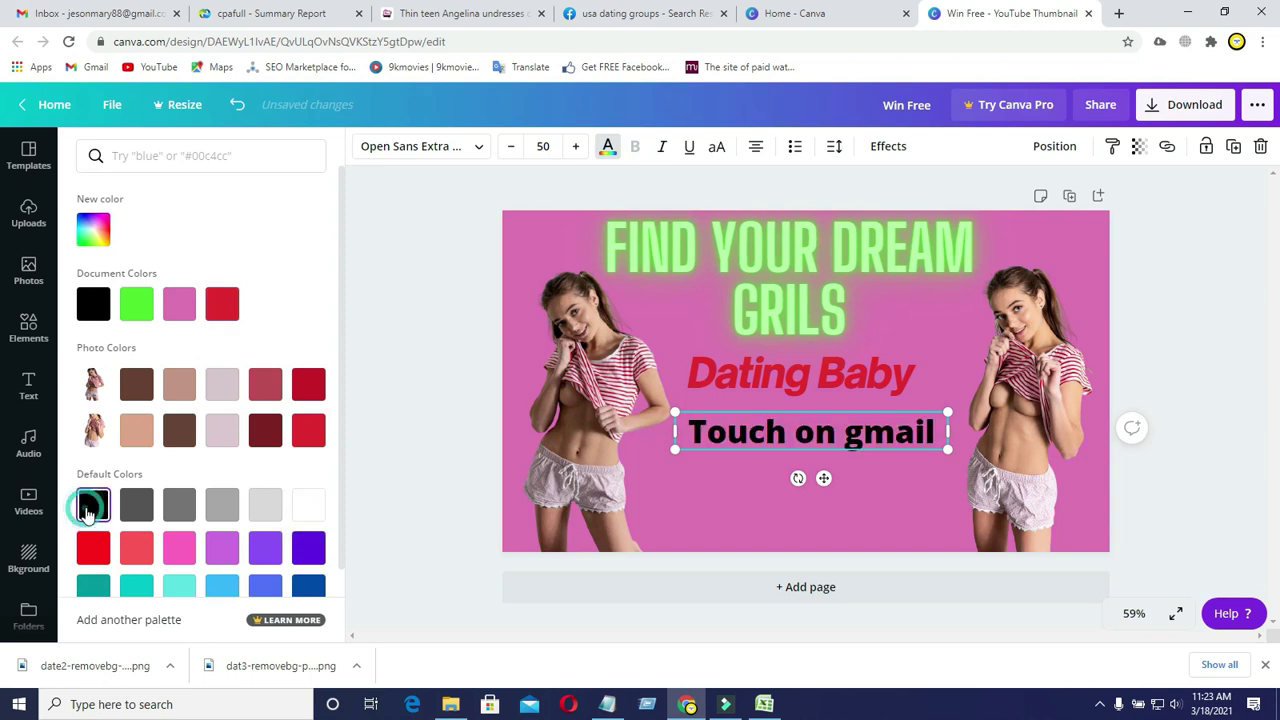
{"action": "left_click", "coordinate": [725, 476]}
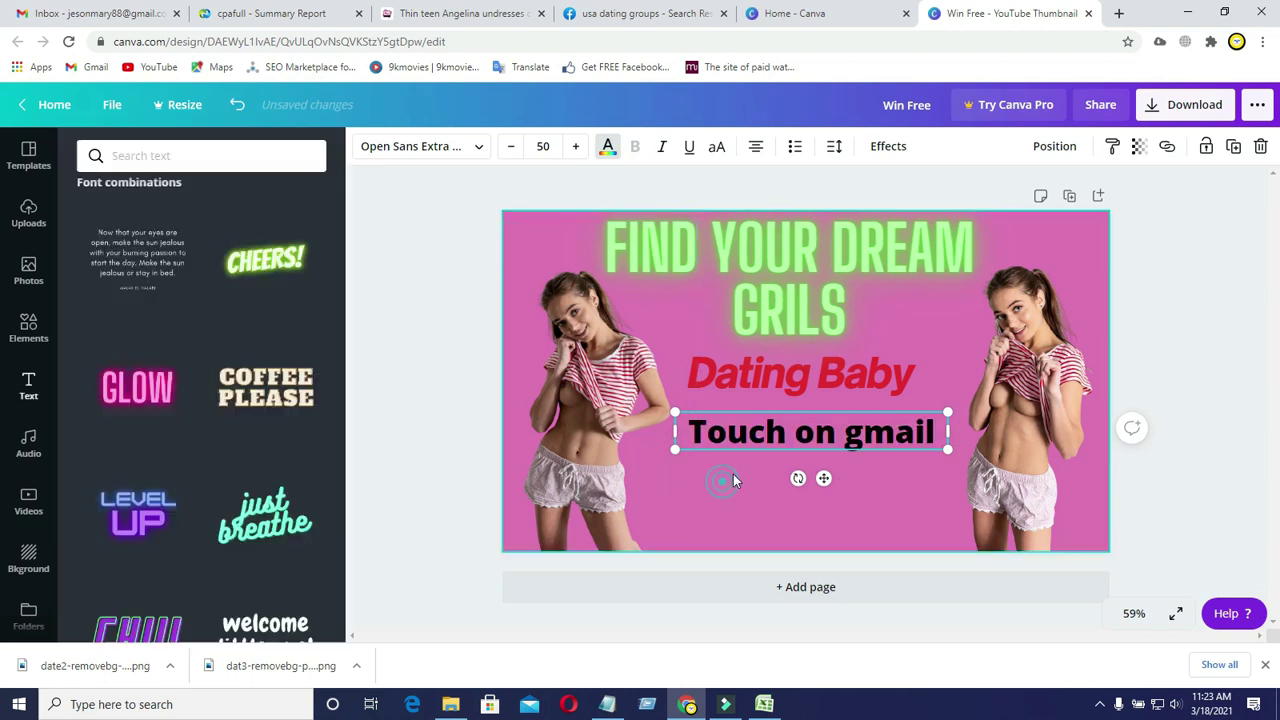
Italicize the "Touch on gmail" line and adjust its position beneath "Dating Baby".
{"action": "left_click_drag", "start_coordinate": [750, 435], "coordinate": [754, 435]}
{"action": "left_click", "coordinate": [797, 460]}
{"action": "left_click", "coordinate": [775, 432]}
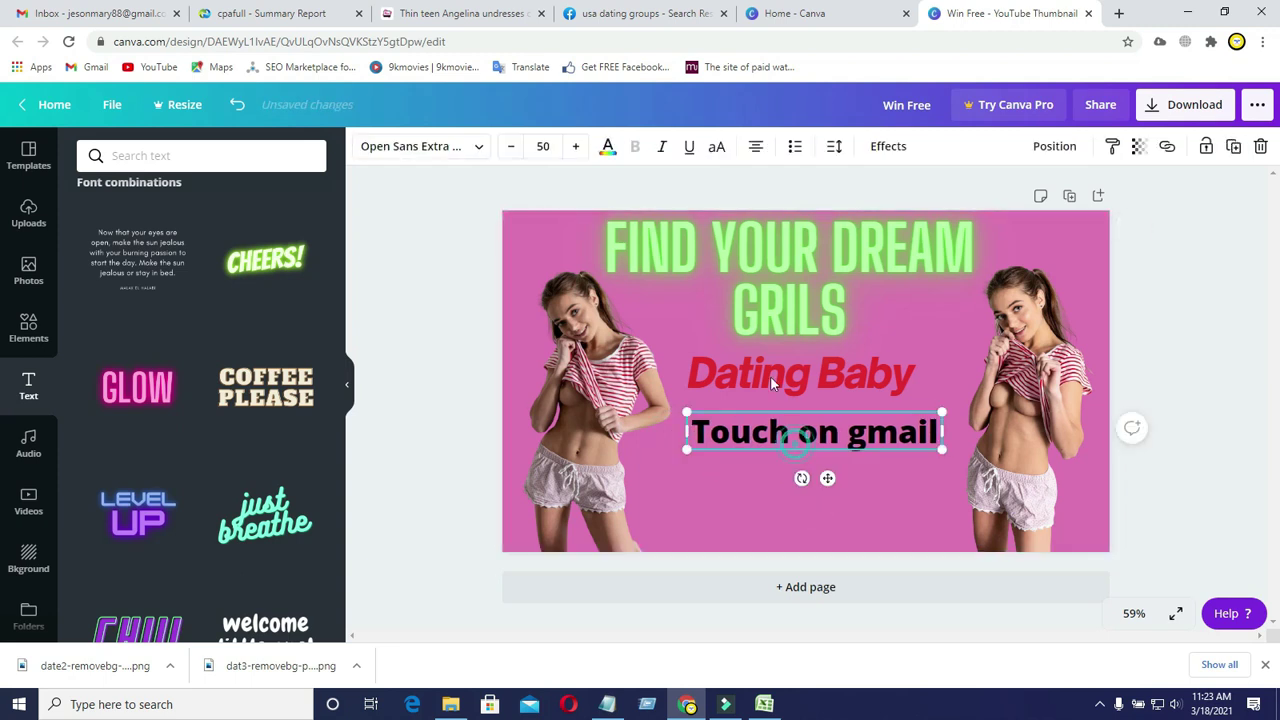
{"action": "left_click", "coordinate": [662, 146]}
{"action": "left_click", "coordinate": [738, 508]}
{"action": "left_click_drag", "start_coordinate": [781, 445], "coordinate": [766, 447]}
{"action": "key", "text": "ctrl+i"}
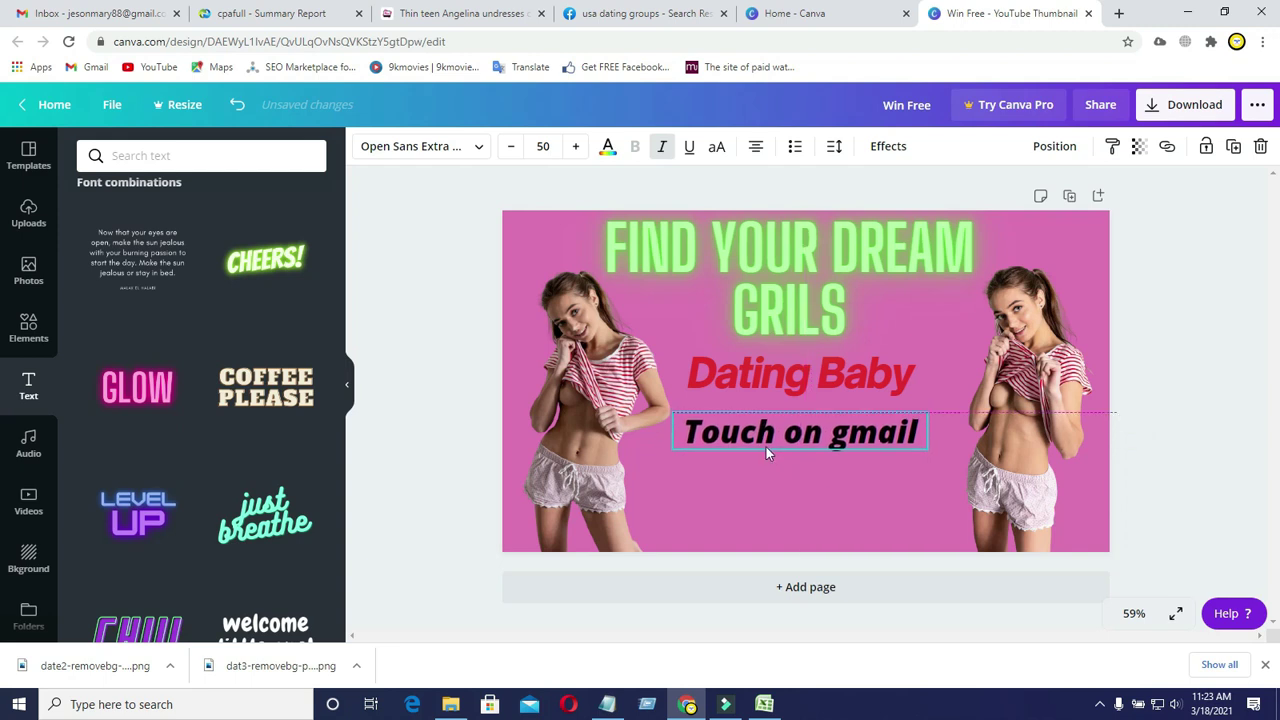
{"action": "left_click", "coordinate": [761, 470]}
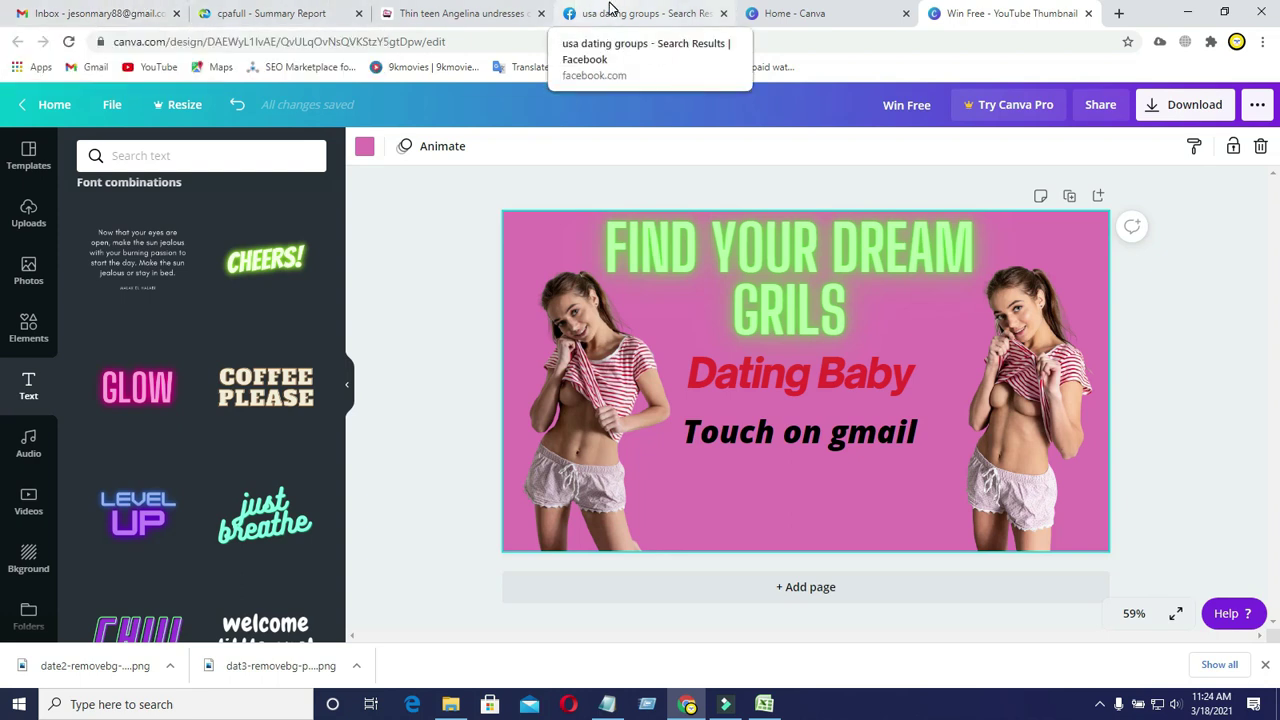
Switch to the CPAFull affiliate dashboard and open the list of all offers.
{"action": "left_click", "coordinate": [303, 12]}
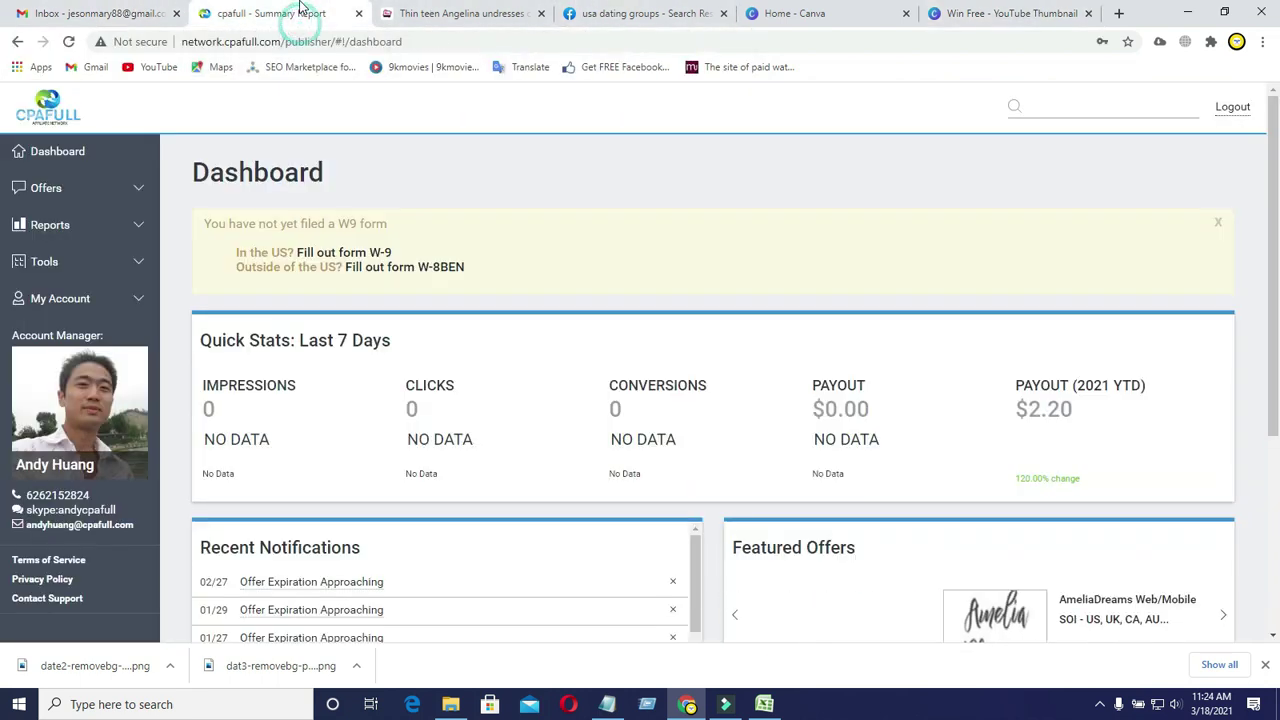
{"action": "left_click", "coordinate": [84, 299]}
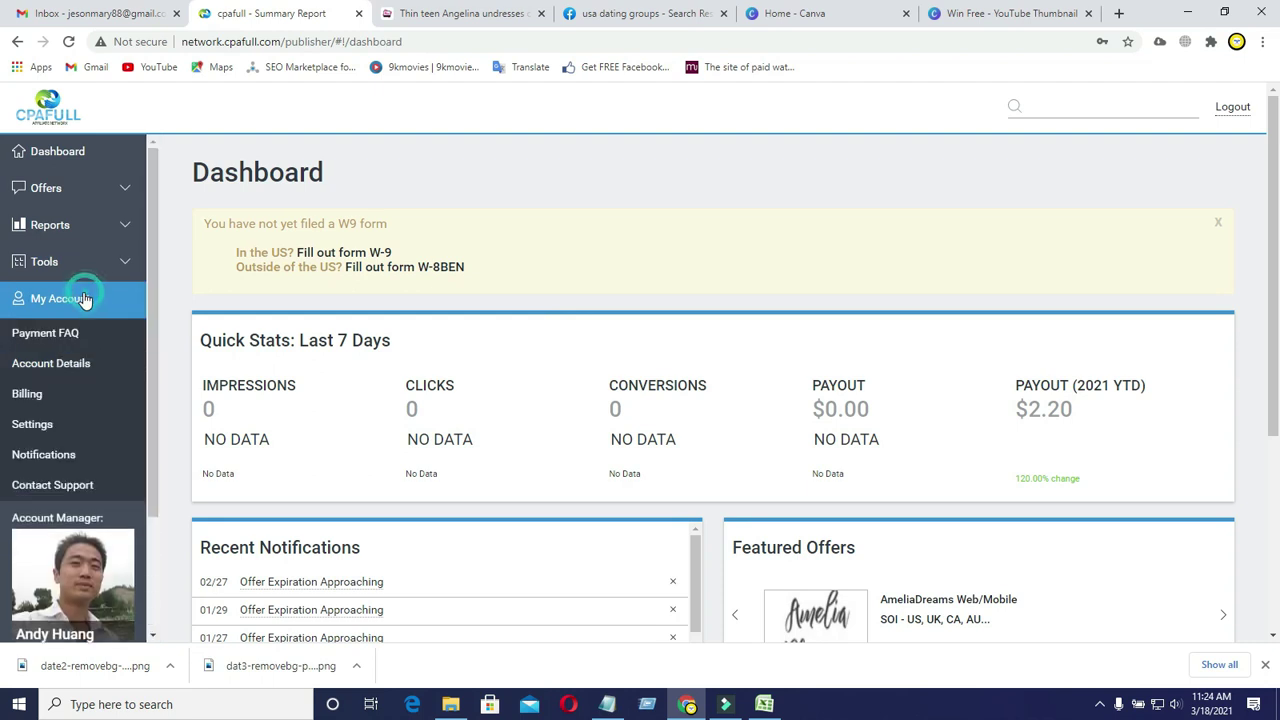
{"action": "left_click", "coordinate": [52, 188]}
{"action": "left_click", "coordinate": [68, 225]}
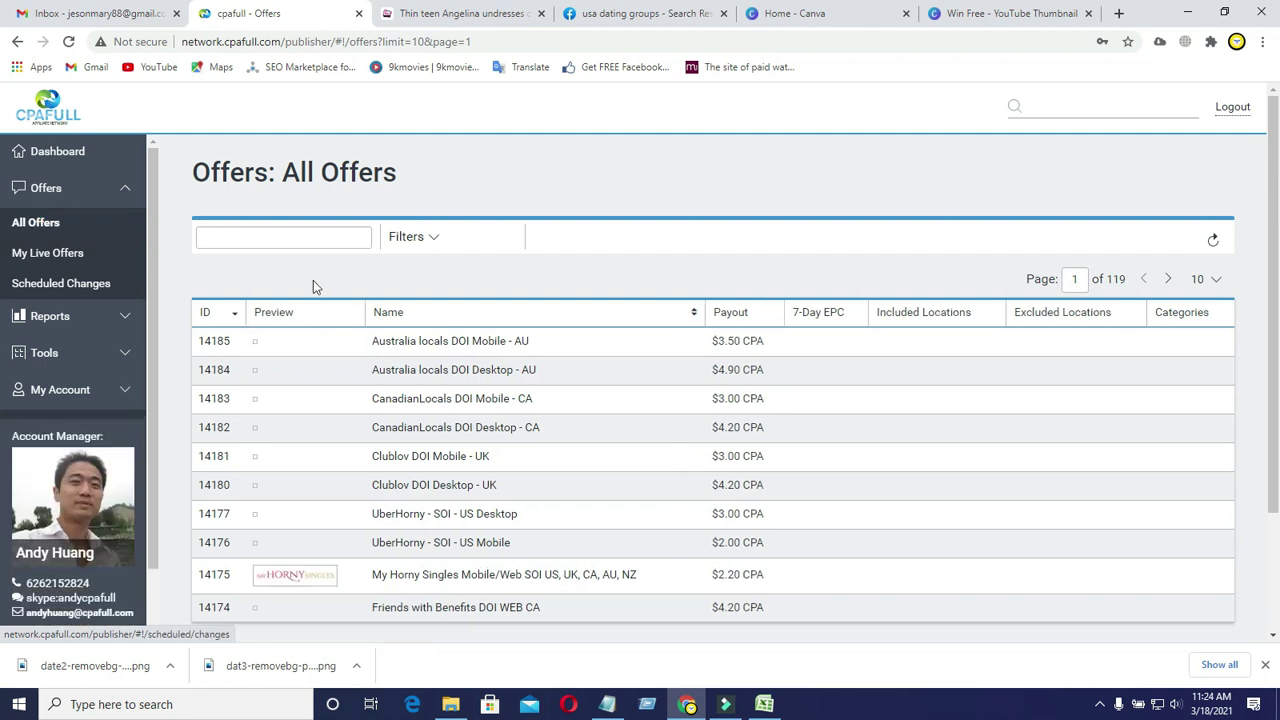
Search the offers for "Asstok SOI Mobile/Desktop - US/CA/AU/NZ".
{"action": "left_click", "coordinate": [296, 237]}
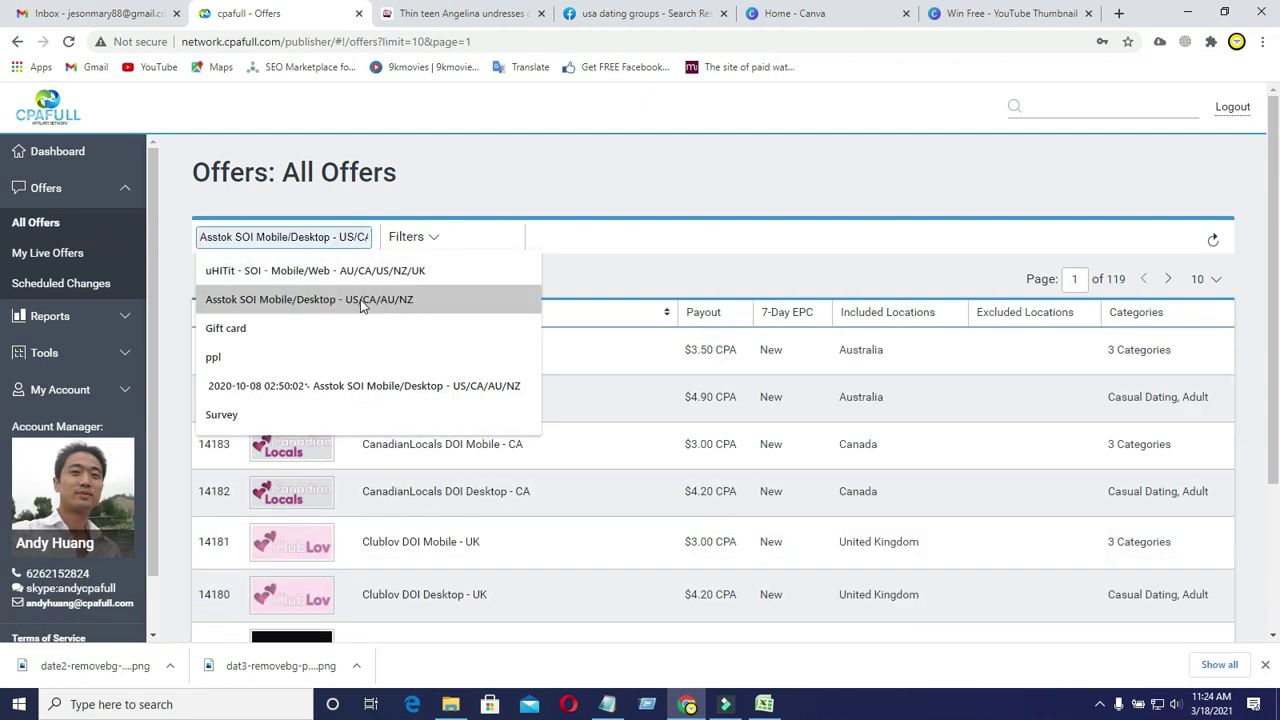
{"action": "left_click", "coordinate": [309, 300]}
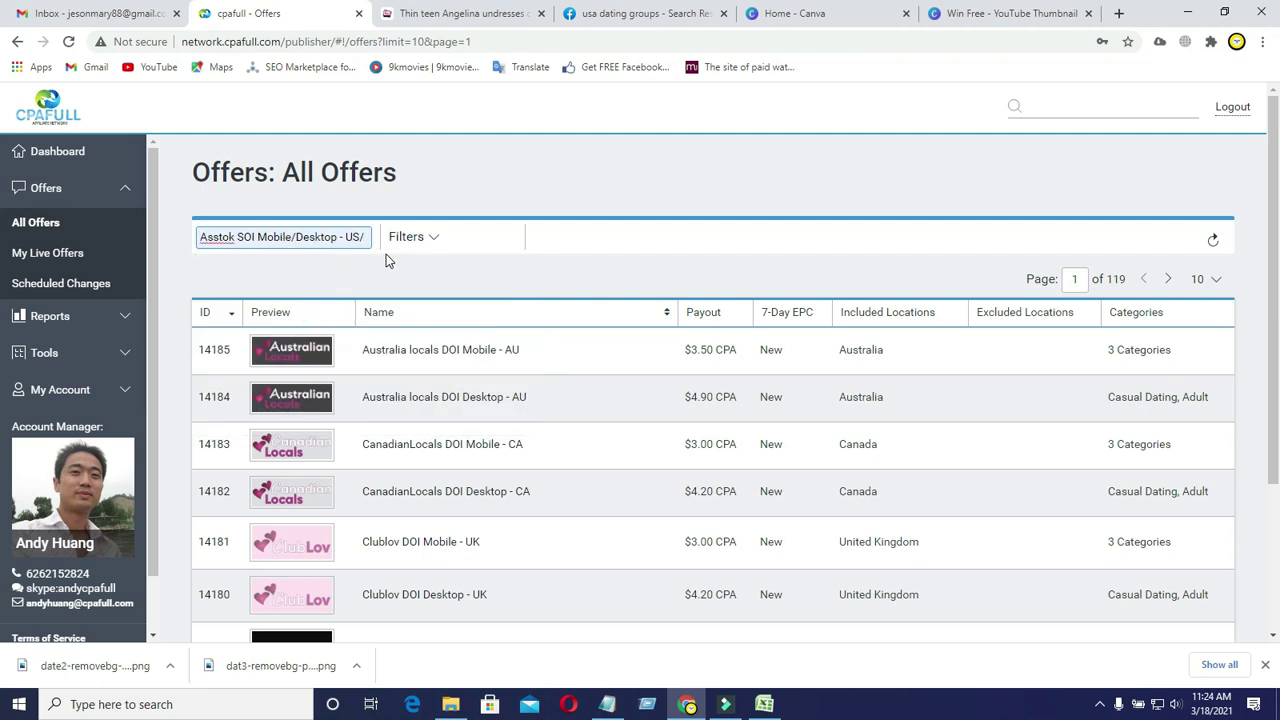
{"action": "key", "text": "Return"}
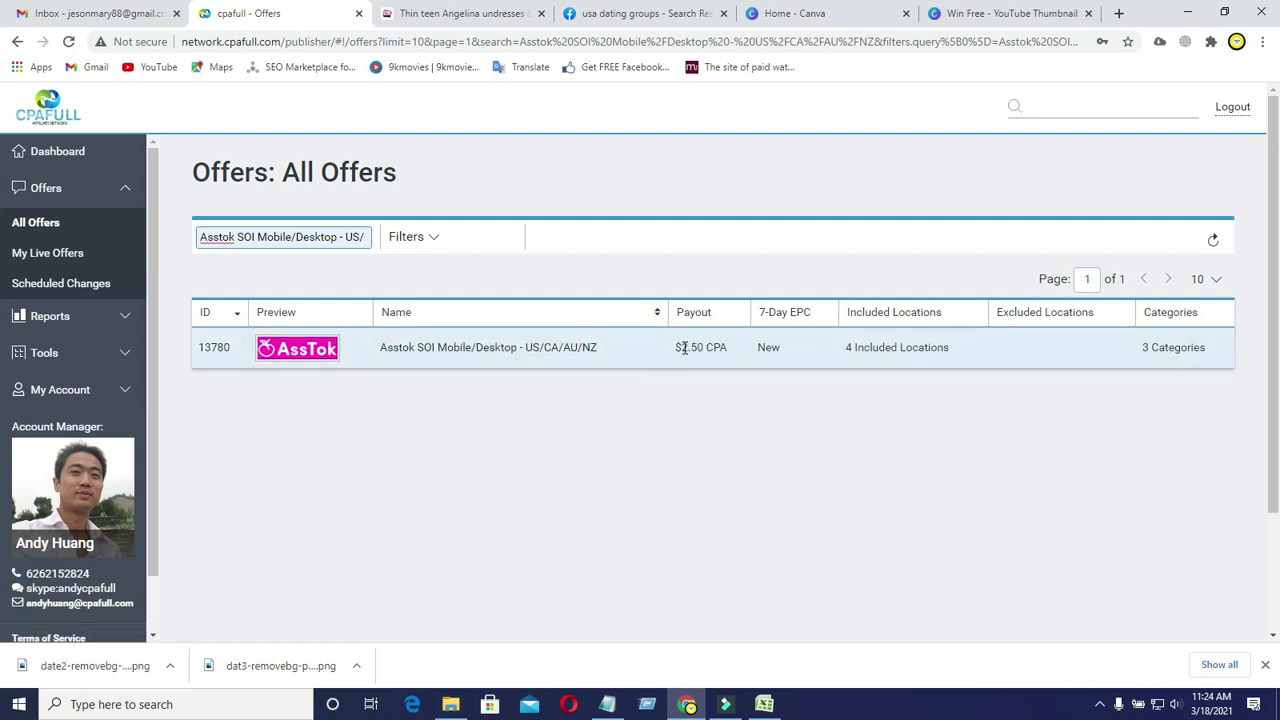
Replace the offer search text with "uHITit - SOI - Mobile/Web - AU/CA/US/NZ/UK" and run the search.
{"action": "left_click", "coordinate": [298, 237]}
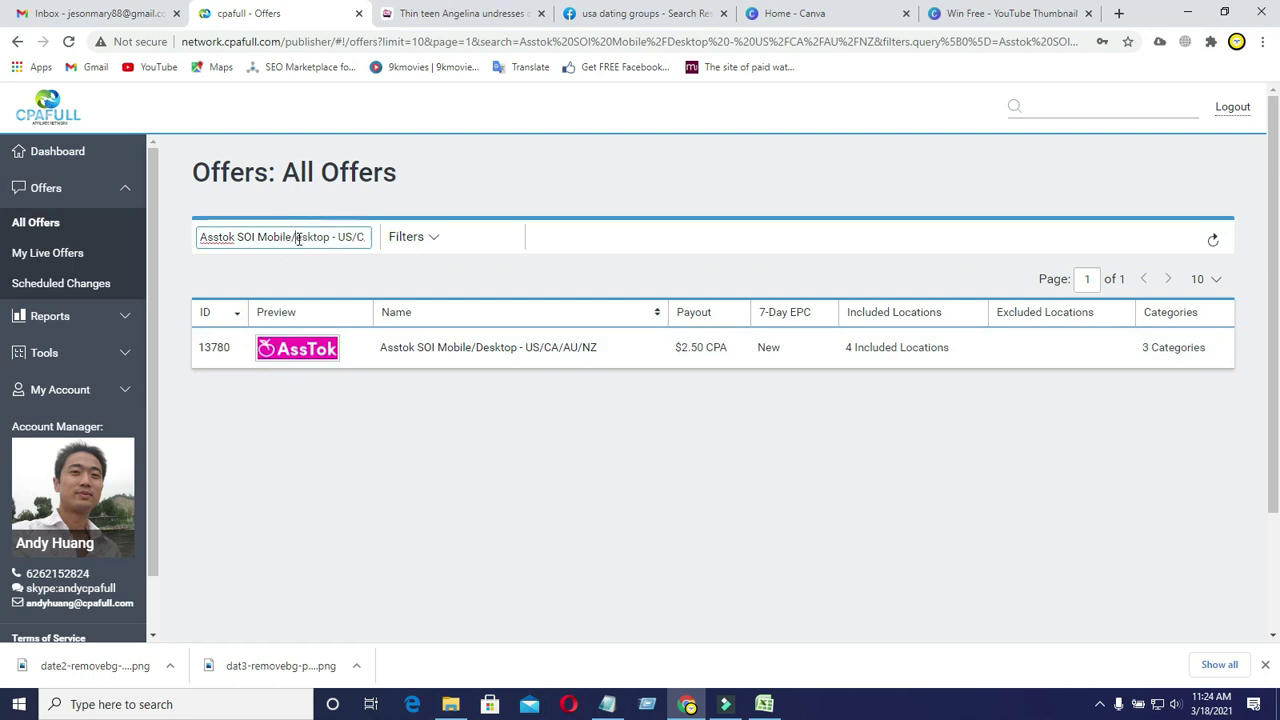
{"action": "left_click", "coordinate": [357, 237]}
{"action": "key", "text": "BackSpace"}
{"action": "key", "text": "BackSpace"}
{"action": "key", "text": "BackSpace"}
{"action": "key", "text": "BackSpace"}
{"action": "key", "text": "BackSpace"}
{"action": "key", "text": "BackSpace"}
{"action": "key", "text": "BackSpace"}
{"action": "key", "text": "BackSpace"}
{"action": "key", "text": "BackSpace"}
{"action": "key", "text": "BackSpace"}
{"action": "key", "text": "BackSpace"}
{"action": "key", "text": "BackSpace"}
{"action": "key", "text": "BackSpace"}
{"action": "key", "text": "BackSpace"}
{"action": "key", "text": "BackSpace"}
{"action": "key", "text": "BackSpace"}
{"action": "key", "text": "BackSpace"}
{"action": "key", "text": "BackSpace"}
{"action": "key", "text": "BackSpace"}
{"action": "key", "text": "BackSpace"}
{"action": "key", "text": "BackSpace"}
{"action": "key", "text": "BackSpace"}
{"action": "left_click", "coordinate": [274, 237]}
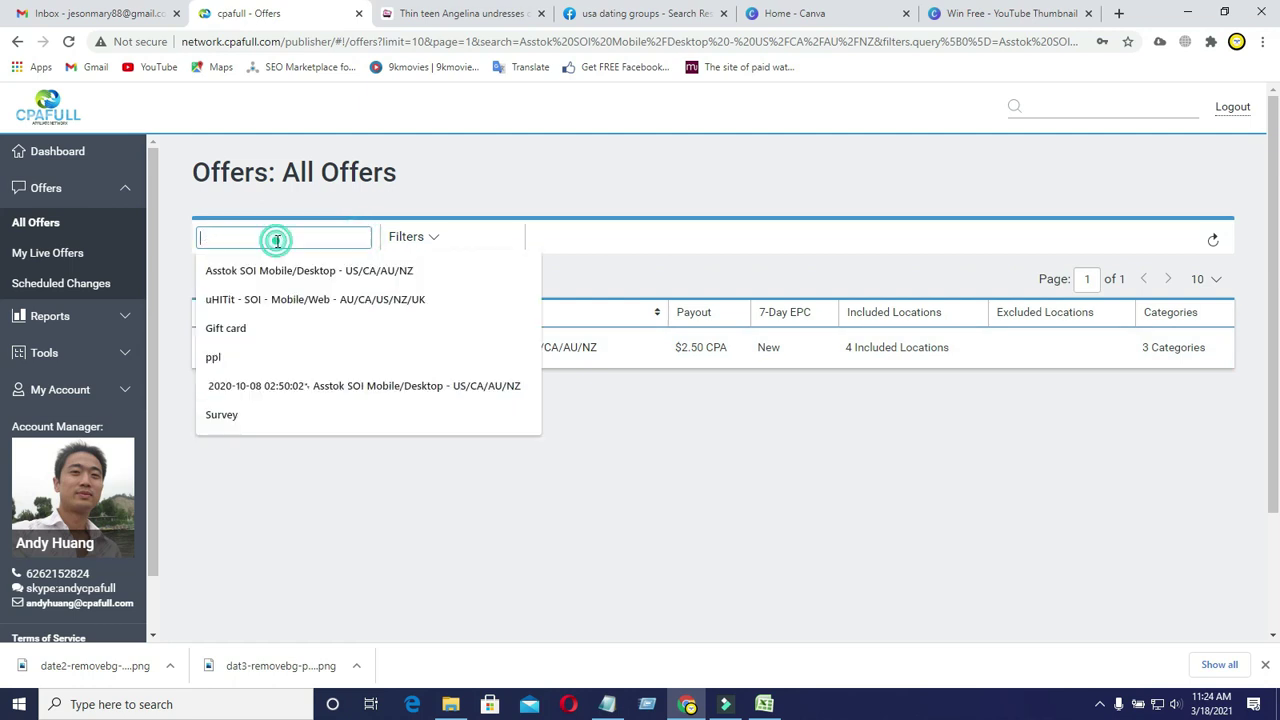
{"action": "left_click", "coordinate": [295, 300]}
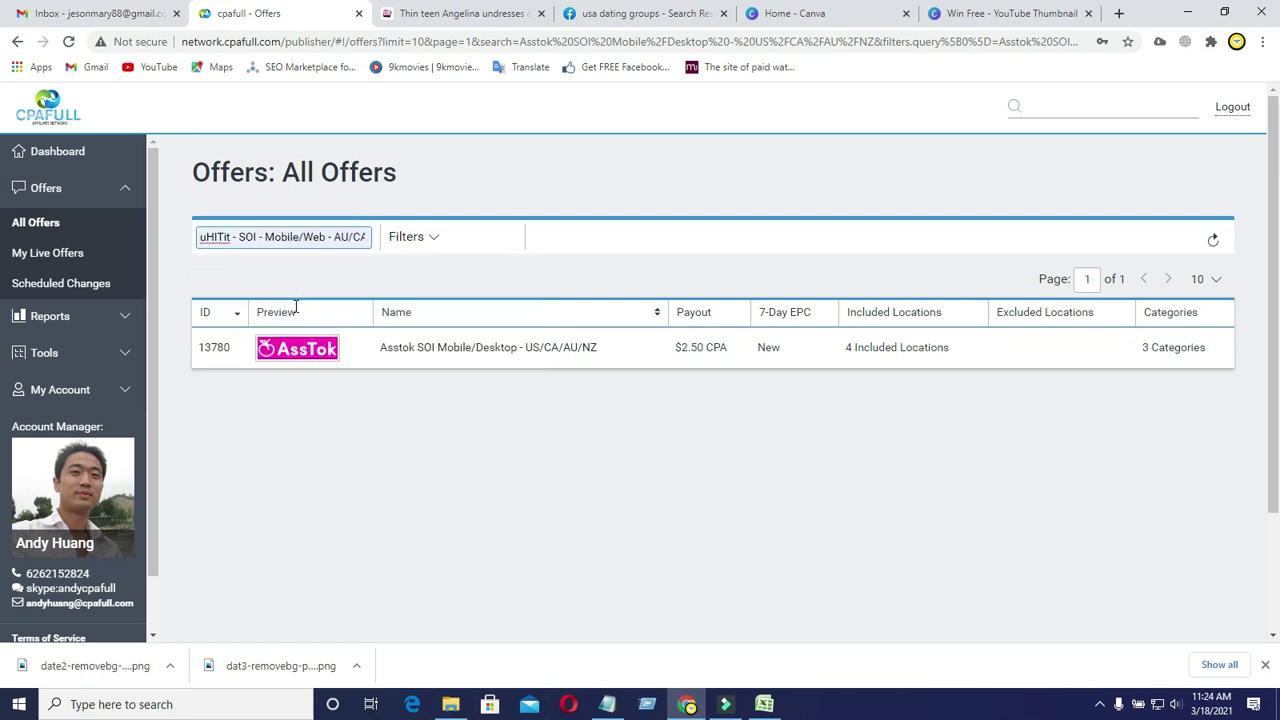
{"action": "key", "text": "BackSpace"}
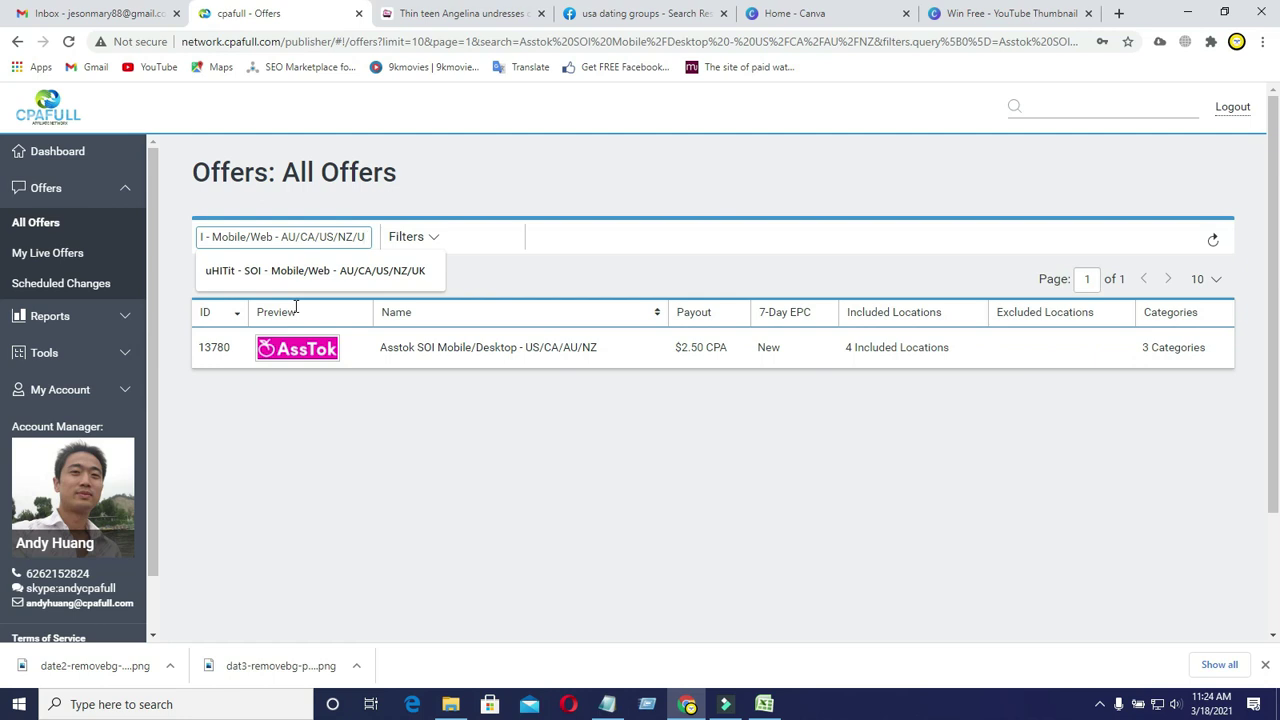
{"action": "type", "text": "K"}
{"action": "key", "text": "Return"}
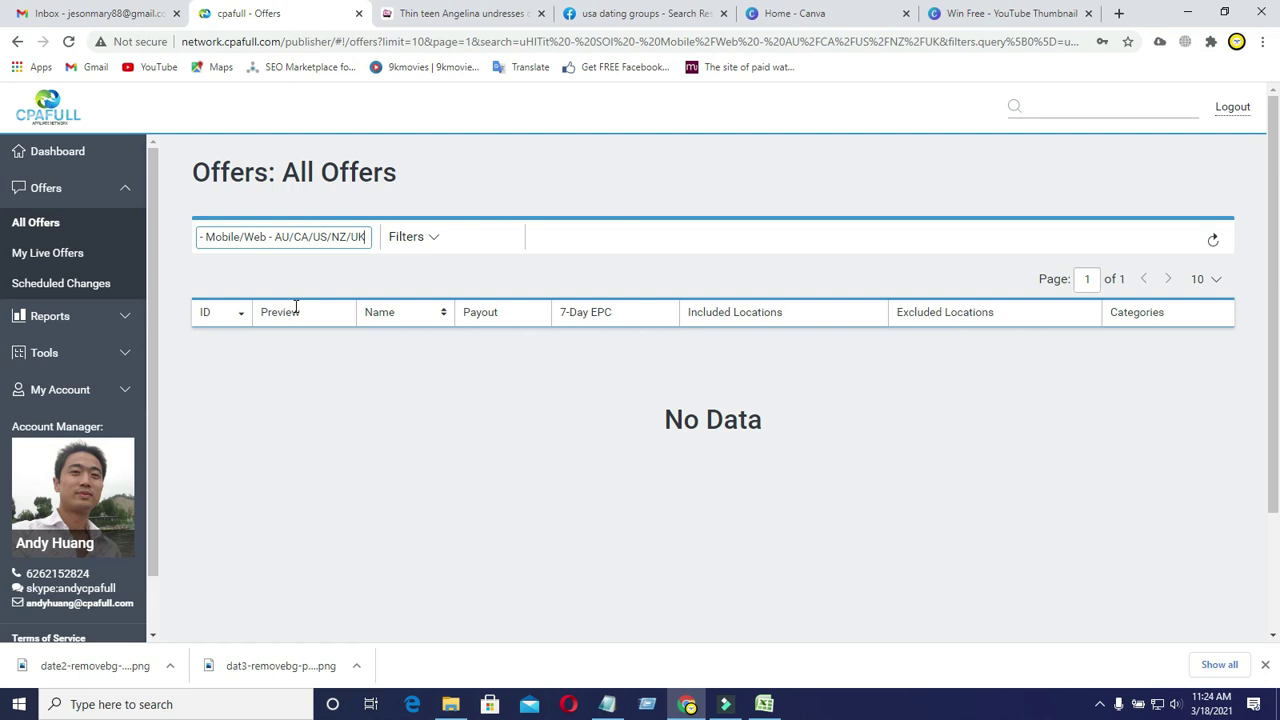
Empty the offer search and refill it with the suggested "uHITit - SOI - Mobile/Web - AU/CA/US/NZ/UK" text.
{"action": "key", "text": "BackSpace"}
{"action": "key", "text": "BackSpace"}
{"action": "key", "text": "BackSpace"}
{"action": "key", "text": "BackSpace"}
{"action": "key", "text": "BackSpace"}
{"action": "key", "text": "BackSpace"}
{"action": "key", "text": "BackSpace"}
{"action": "key", "text": "BackSpace"}
{"action": "key", "text": "BackSpace"}
{"action": "key", "text": "BackSpace"}
{"action": "key", "text": "BackSpace"}
{"action": "key", "text": "BackSpace"}
{"action": "key", "text": "BackSpace"}
{"action": "key", "text": "BackSpace"}
{"action": "key", "text": "BackSpace"}
{"action": "key", "text": "BackSpace"}
{"action": "key", "text": "BackSpace"}
{"action": "key", "text": "BackSpace"}
{"action": "key", "text": "BackSpace"}
{"action": "key", "text": "BackSpace"}
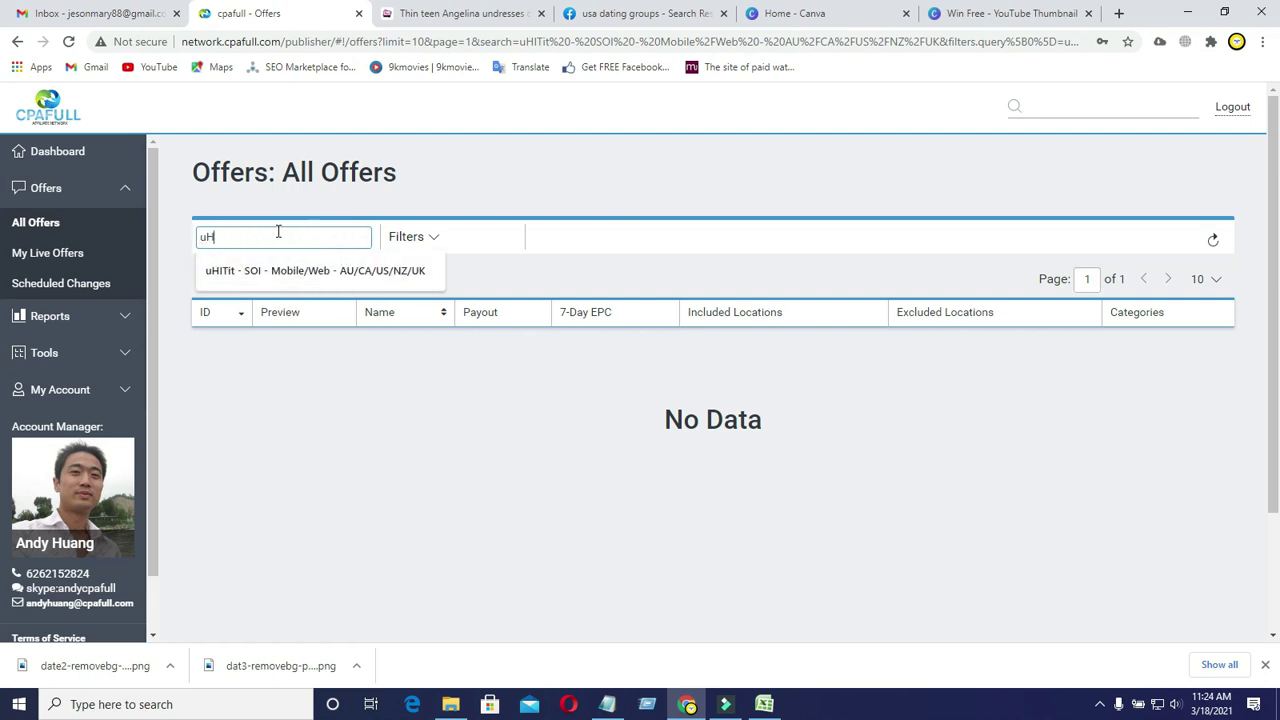
{"action": "key", "text": "BackSpace"}
{"action": "key", "text": "BackSpace"}
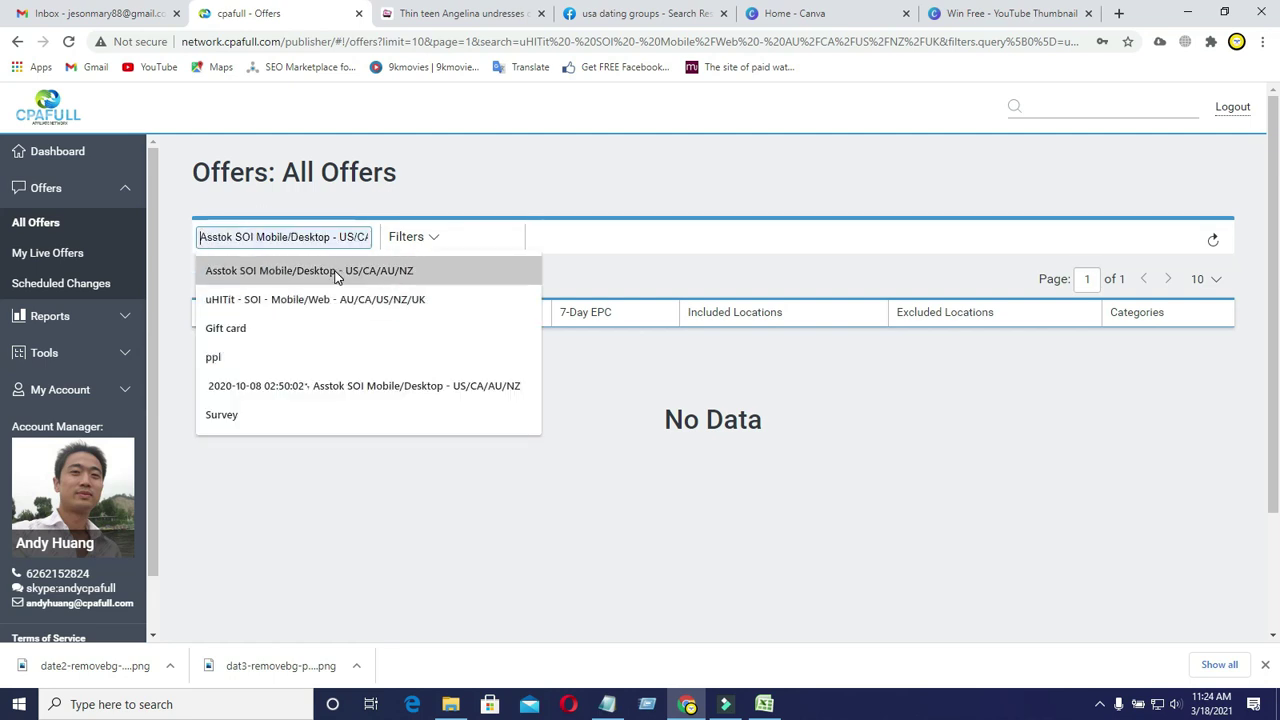
{"action": "left_click", "coordinate": [339, 302]}
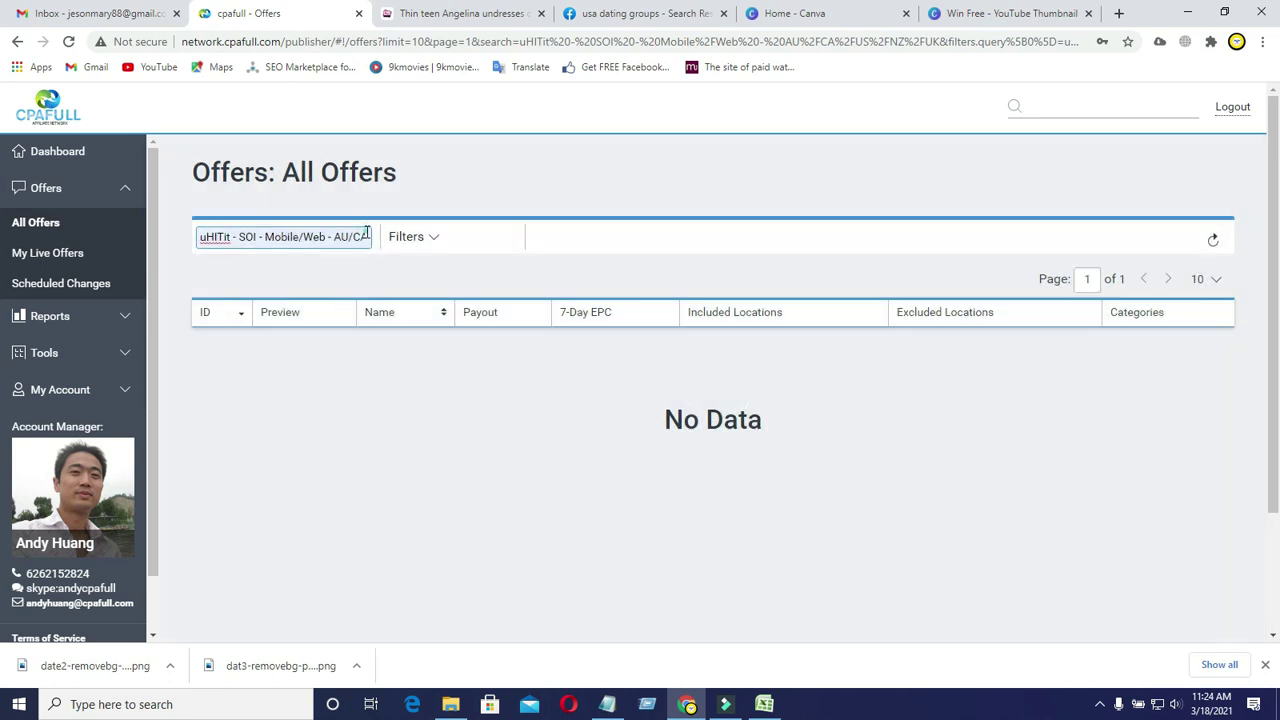
Clear the entire search text above the offers list.
{"action": "left_click", "coordinate": [365, 235]}
{"action": "left_click", "coordinate": [366, 237]}
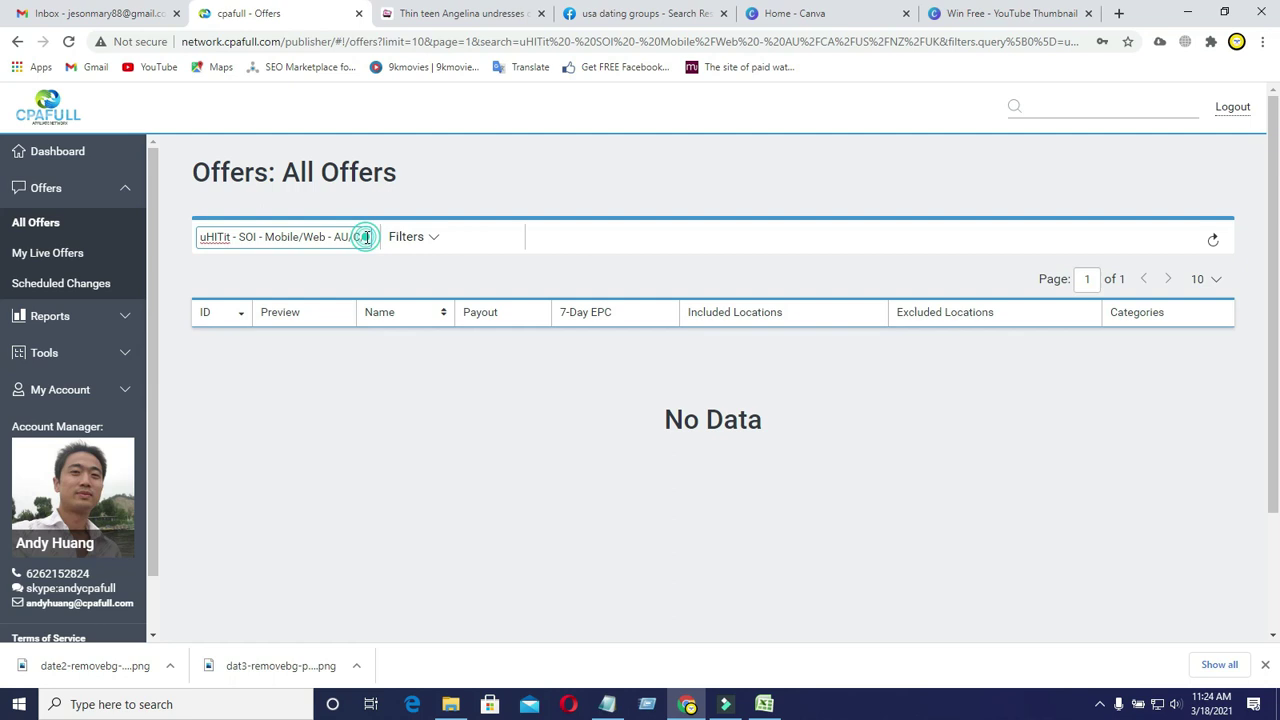
{"action": "key", "text": "BackSpace"}
{"action": "key", "text": "BackSpace"}
{"action": "key", "text": "BackSpace"}
{"action": "key", "text": "BackSpace"}
{"action": "key", "text": "BackSpace"}
{"action": "key", "text": "BackSpace"}
{"action": "key", "text": "BackSpace"}
{"action": "key", "text": "BackSpace"}
{"action": "key", "text": "BackSpace"}
{"action": "key", "text": "BackSpace"}
{"action": "key", "text": "BackSpace"}
{"action": "key", "text": "BackSpace"}
{"action": "key", "text": "BackSpace"}
{"action": "key", "text": "BackSpace"}
{"action": "key", "text": "BackSpace"}
{"action": "key", "text": "BackSpace"}
{"action": "key", "text": "BackSpace"}
{"action": "key", "text": "BackSpace"}
{"action": "key", "text": "BackSpace"}
{"action": "key", "text": "BackSpace"}
{"action": "left_click", "coordinate": [364, 236]}
{"action": "key", "text": "BackSpace"}
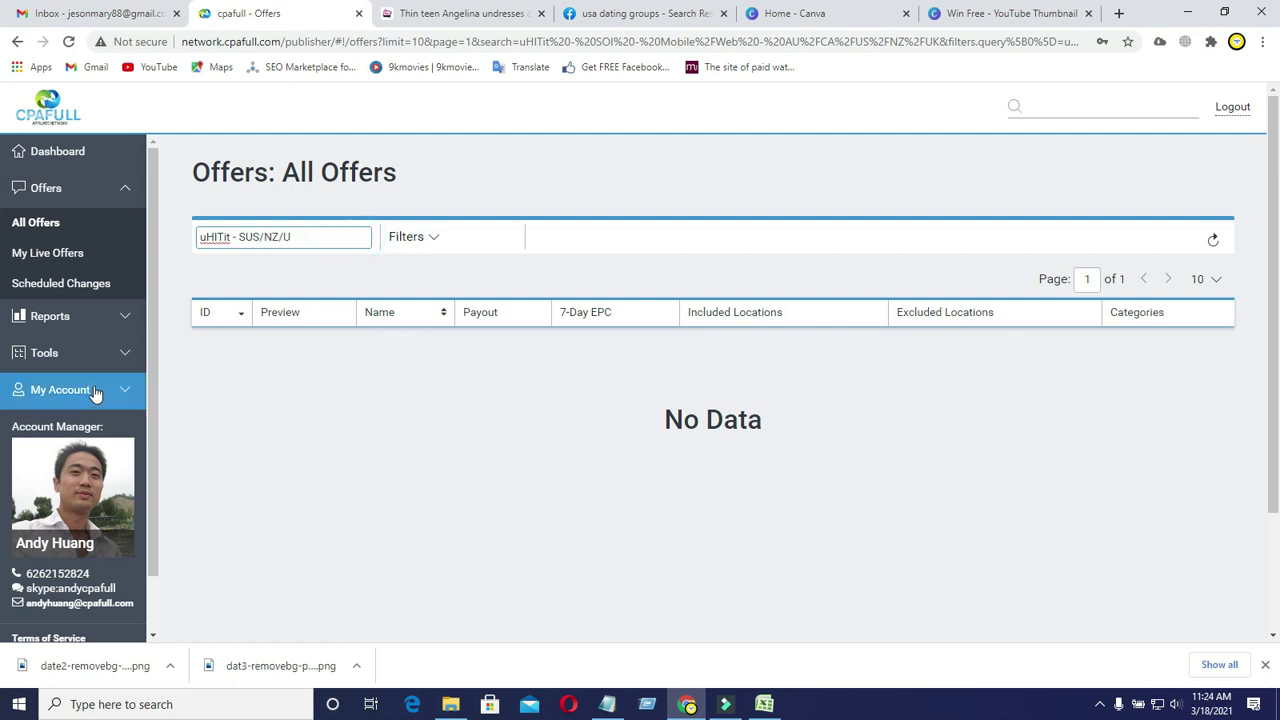
{"action": "key", "text": "BackSpace"}
{"action": "key", "text": "BackSpace"}
{"action": "key", "text": "BackSpace"}
{"action": "key", "text": "BackSpace"}
{"action": "key", "text": "BackSpace"}
{"action": "key", "text": "BackSpace"}
{"action": "key", "text": "BackSpace"}
{"action": "key", "text": "BackSpace"}
{"action": "key", "text": "BackSpace"}
{"action": "key", "text": "BackSpace"}
{"action": "key", "text": "BackSpace"}
{"action": "key", "text": "BackSpace"}
{"action": "key", "text": "BackSpace"}
{"action": "key", "text": "BackSpace"}
{"action": "key", "text": "BackSpace"}
{"action": "key", "text": "BackSpace"}
{"action": "key", "text": "BackSpace"}
Open the Conversion Report of the affiliate account.
{"action": "left_click", "coordinate": [95, 390]}
{"action": "left_click", "coordinate": [66, 315]}
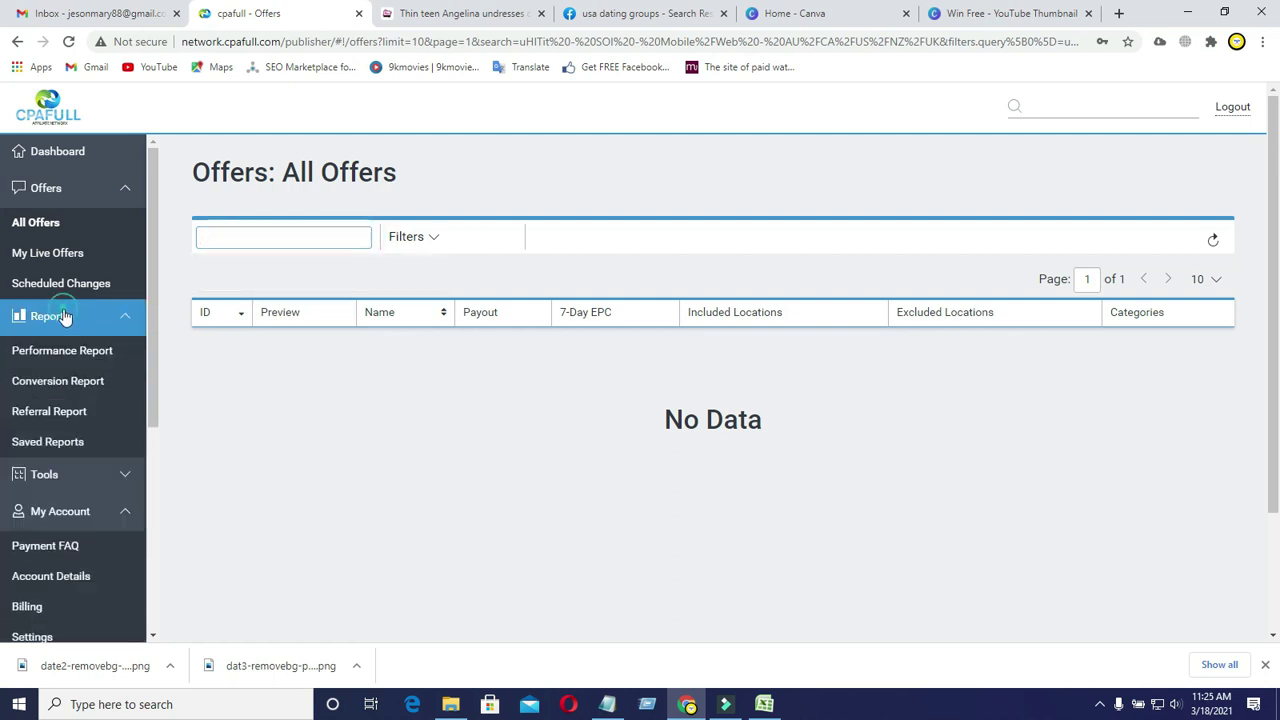
{"action": "left_click", "coordinate": [73, 384]}
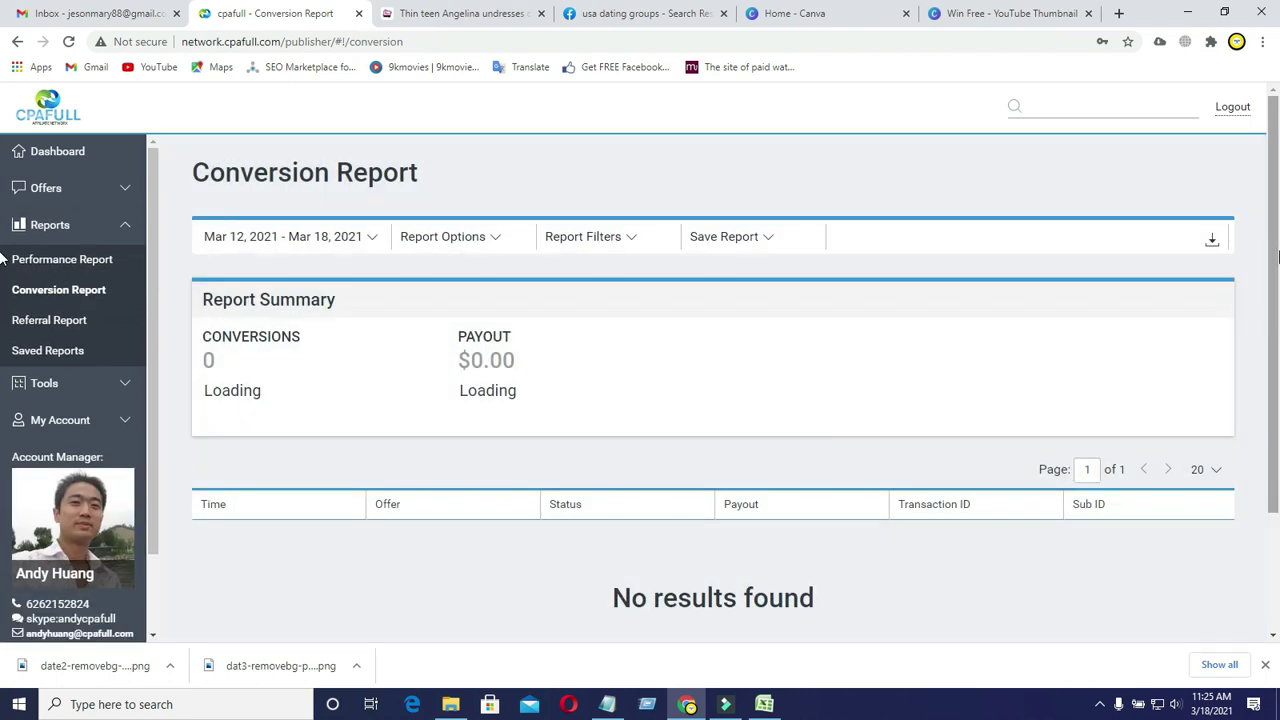
Set the Conversion Report's date range to Last Year and review the listed conversions and their payouts.
{"action": "left_click_drag", "start_coordinate": [1272, 250], "coordinate": [1278, 316]}
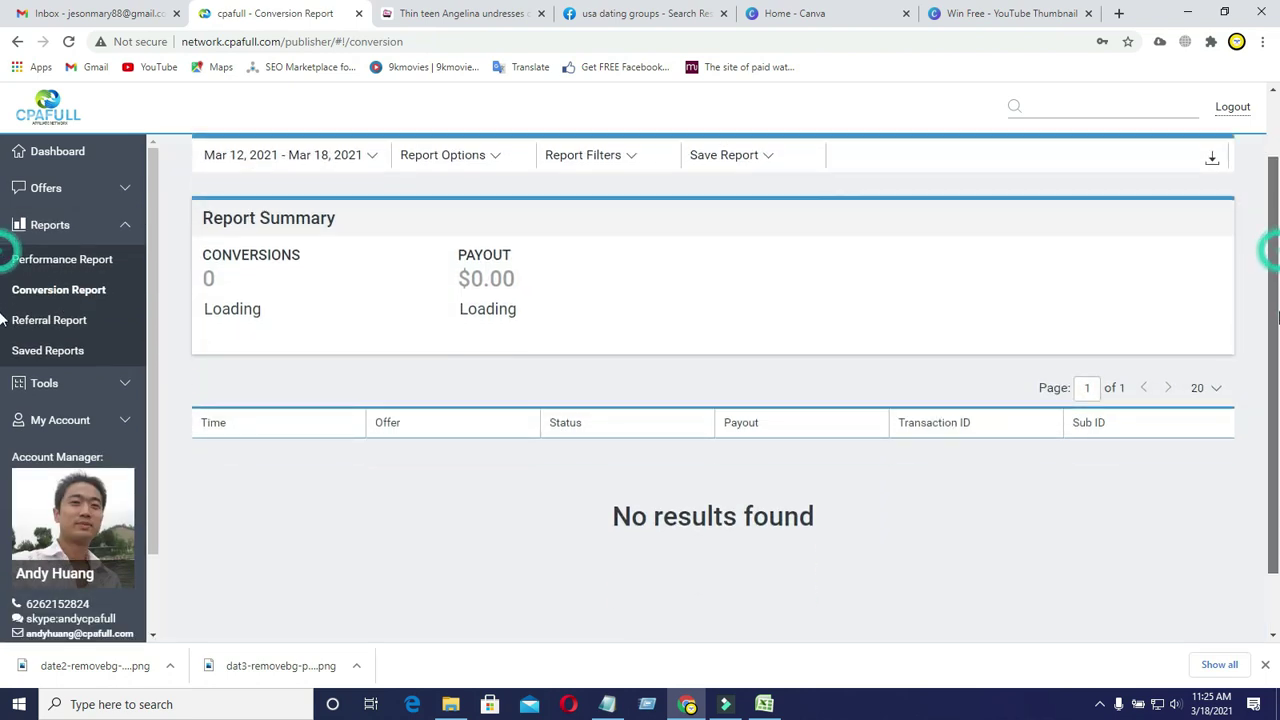
{"action": "left_click", "coordinate": [355, 155]}
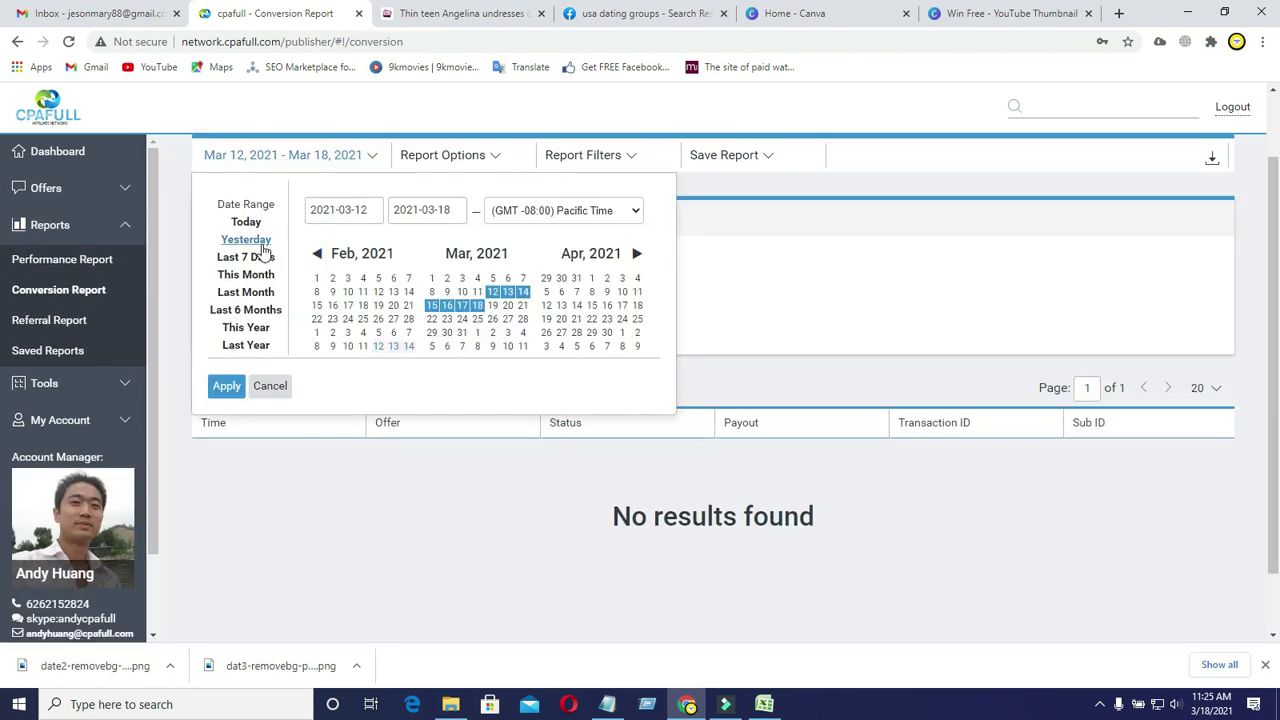
{"action": "left_click", "coordinate": [255, 331]}
{"action": "left_click", "coordinate": [260, 345]}
{"action": "left_click", "coordinate": [227, 386]}
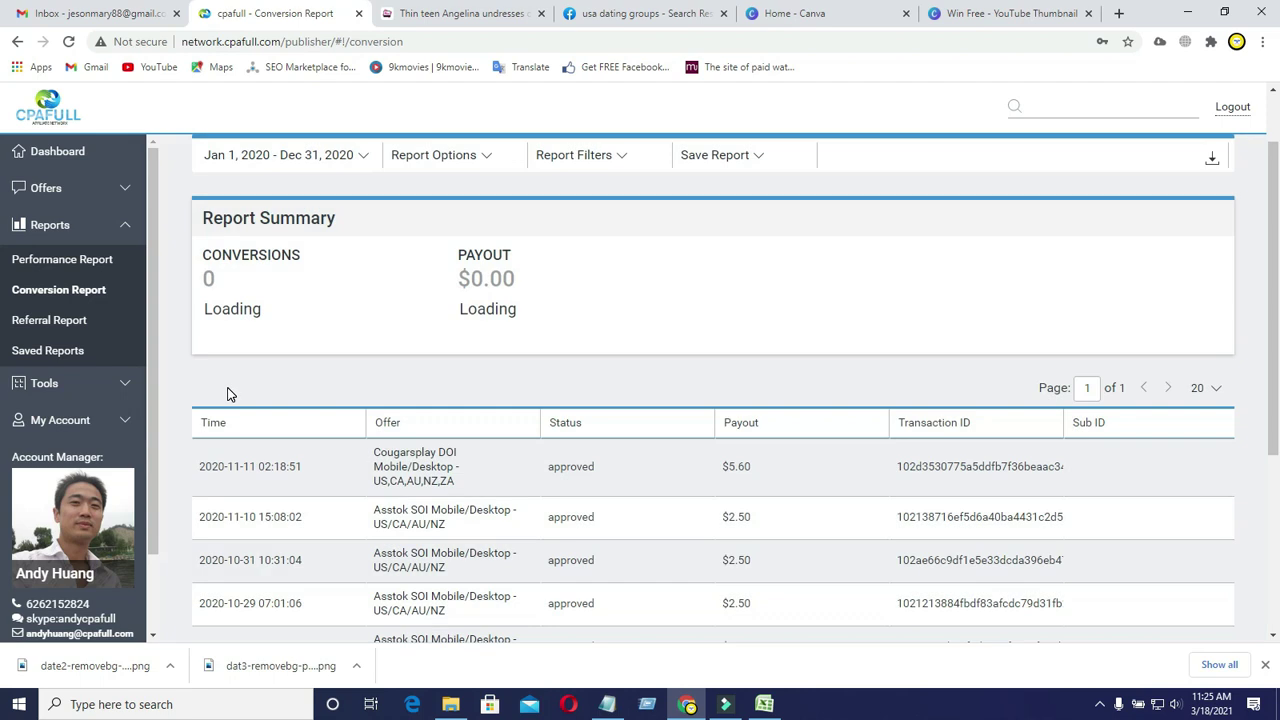
{"action": "scroll", "coordinate": [1274, 441], "scroll_direction": "down", "scroll_amount": 3}
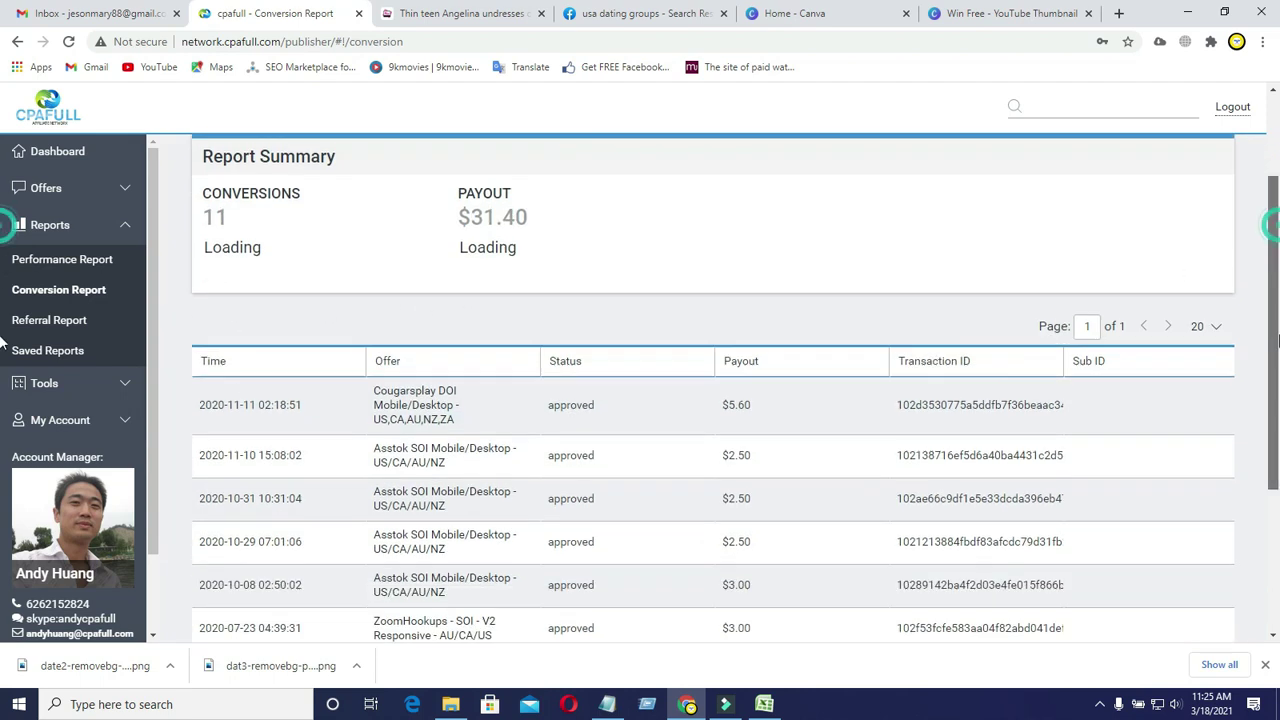
{"action": "scroll", "coordinate": [702, 240], "scroll_direction": "up", "scroll_amount": 1}
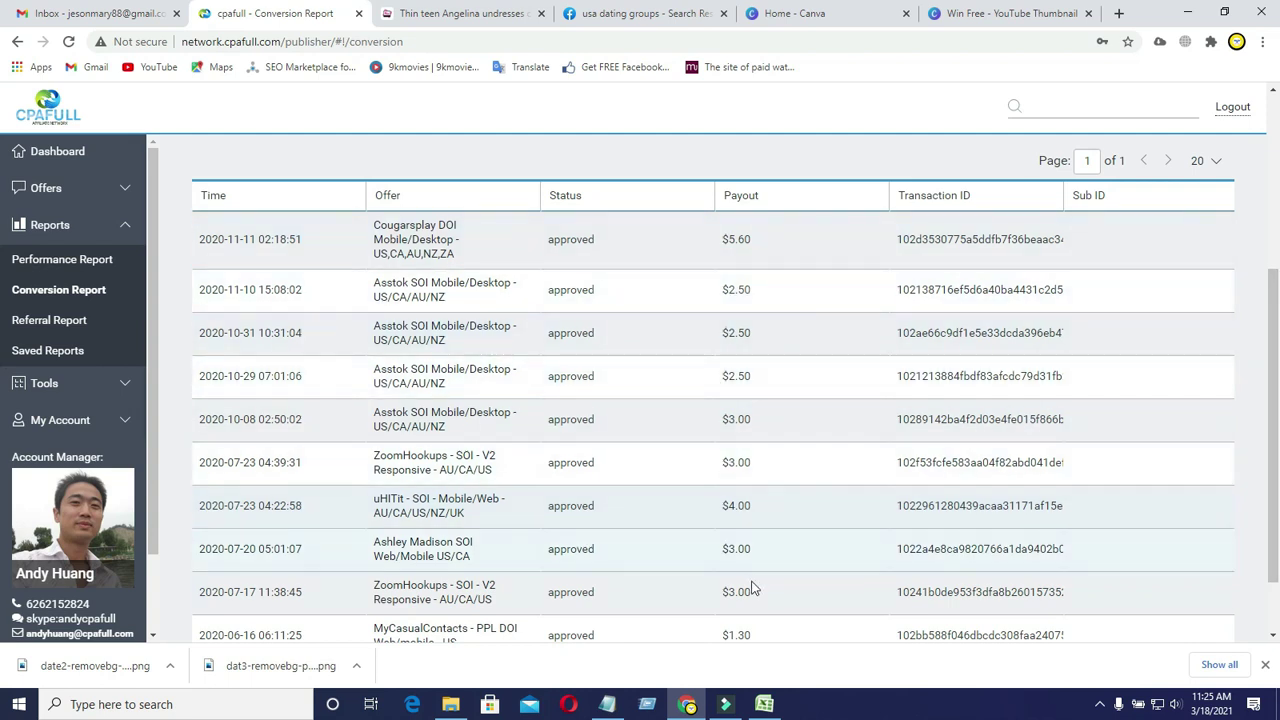
{"action": "scroll", "coordinate": [3, 325], "scroll_direction": "up", "scroll_amount": 3}
{"action": "scroll", "coordinate": [3, 325], "scroll_direction": "down", "scroll_amount": 4}
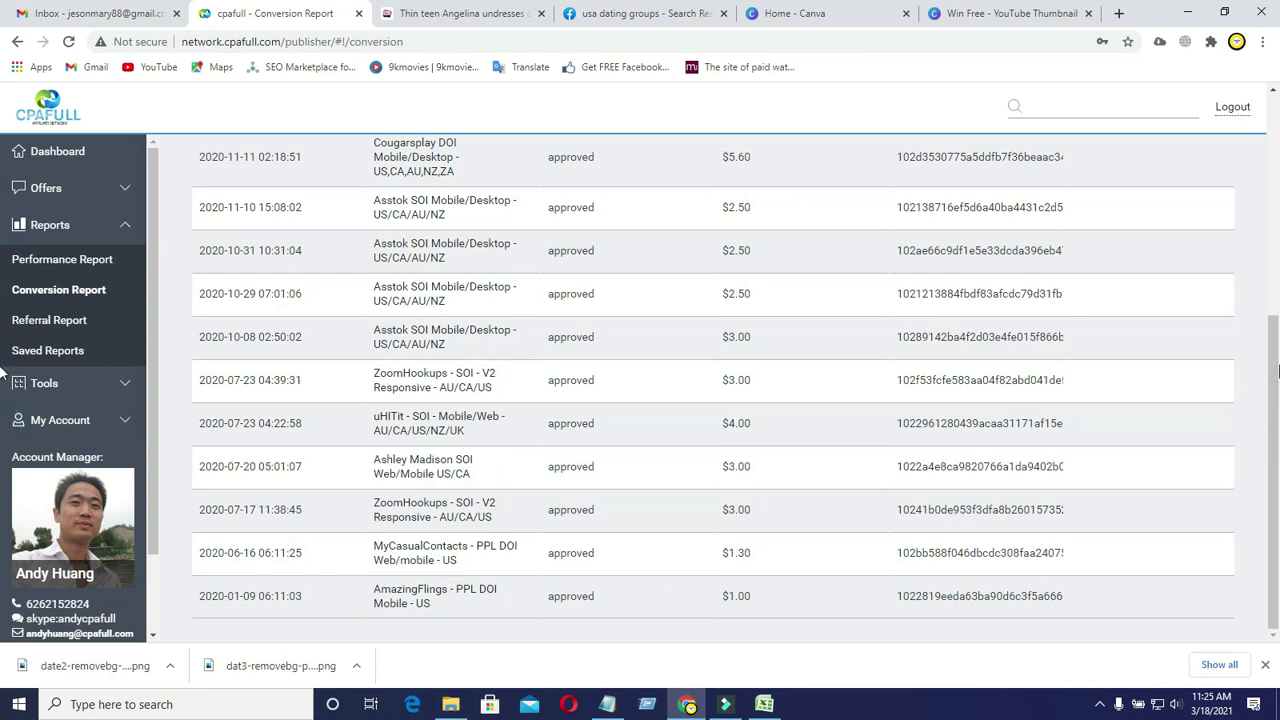
{"action": "scroll", "coordinate": [3, 310], "scroll_direction": "up", "scroll_amount": 3}
{"action": "scroll", "coordinate": [3, 305], "scroll_direction": "up", "scroll_amount": 2}
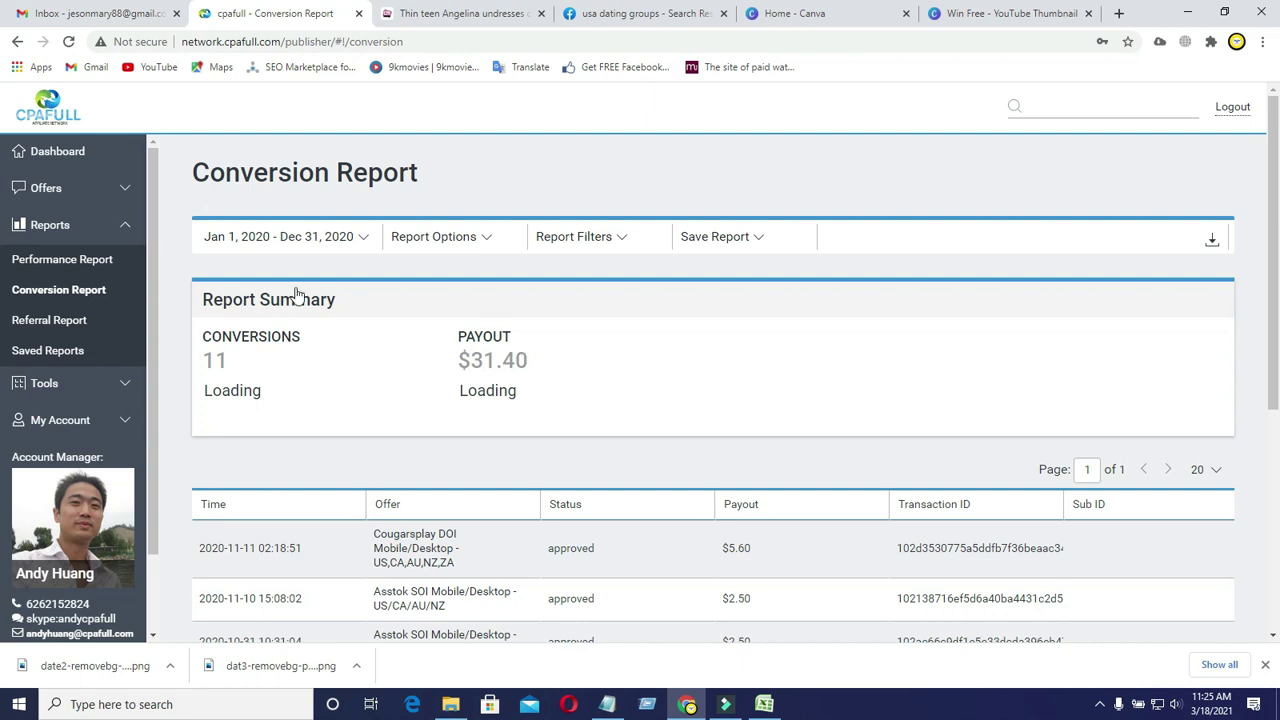
Check the 2021 year-to-date payout on the Dashboard and dismiss the W9 form notice.
{"action": "left_click", "coordinate": [50, 151]}
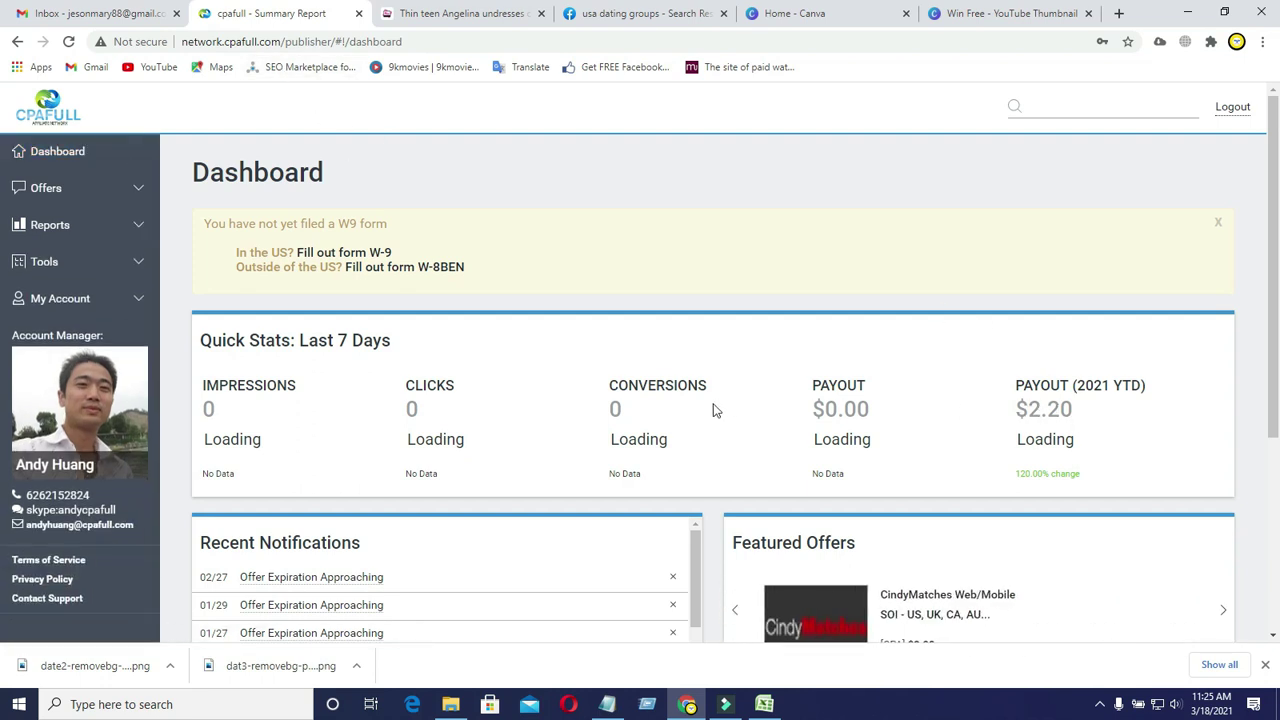
{"action": "left_click_drag", "start_coordinate": [1005, 418], "coordinate": [1093, 415]}
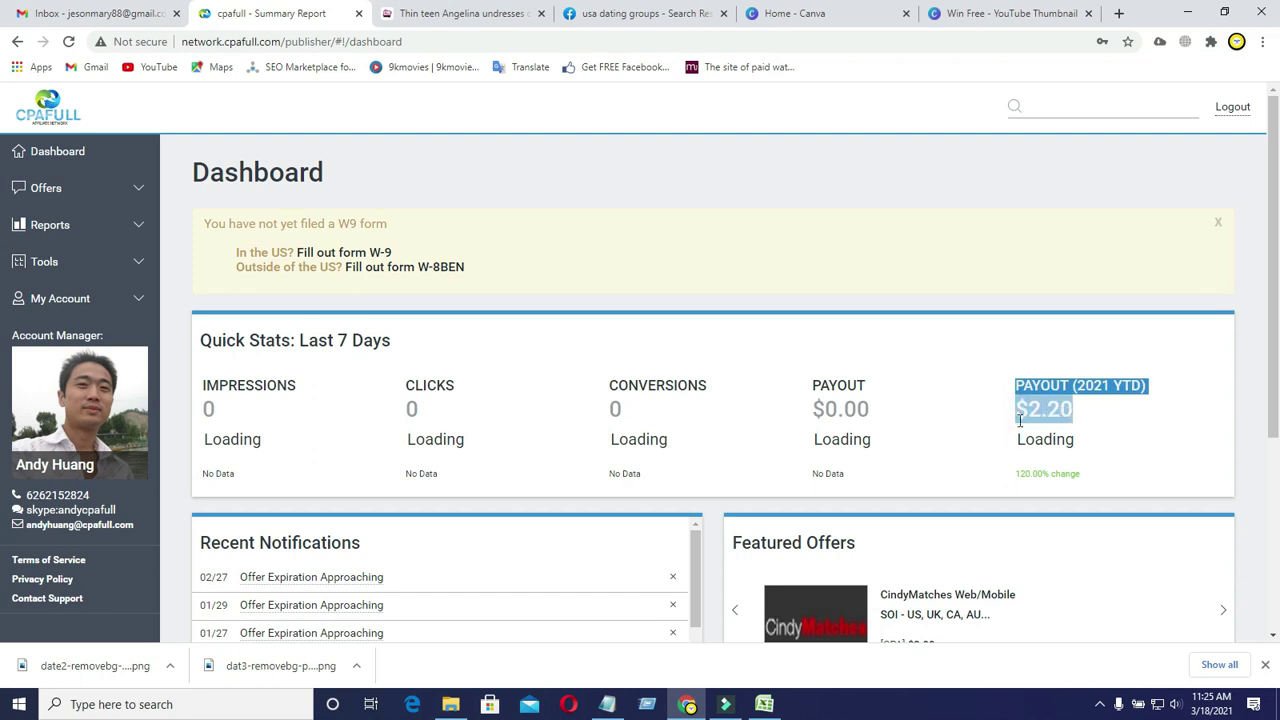
{"action": "left_click", "coordinate": [946, 413]}
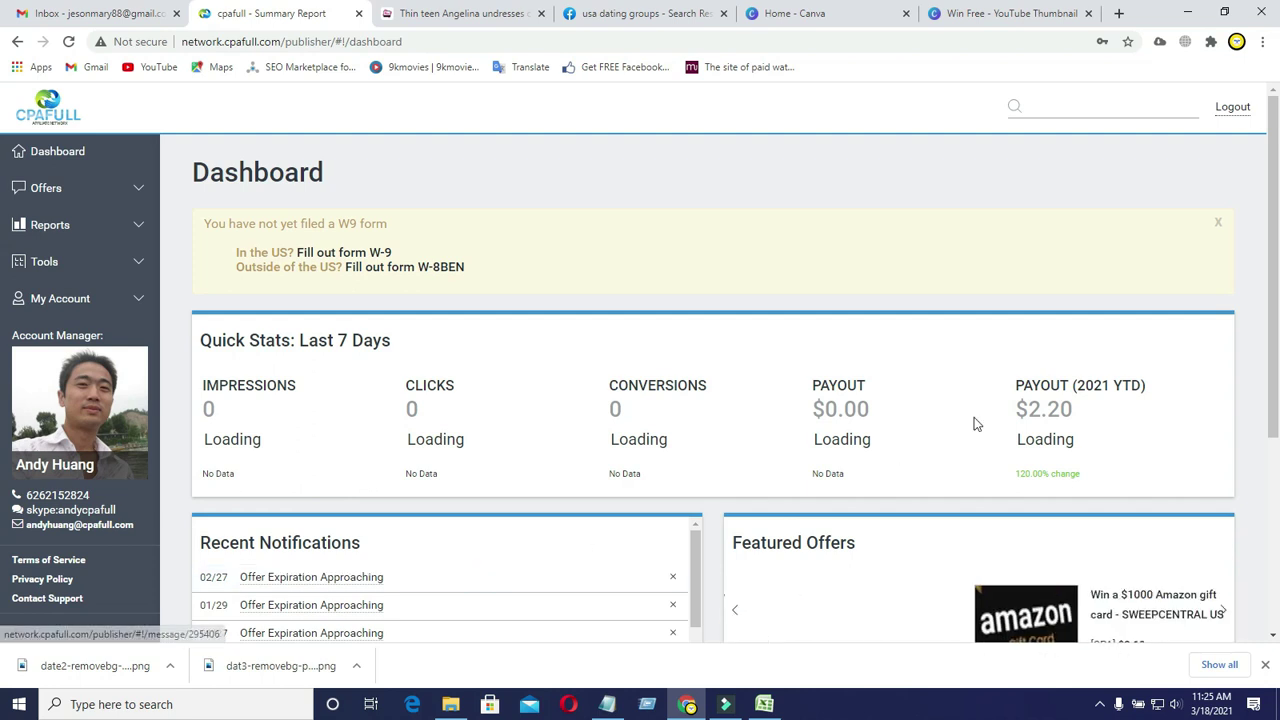
{"action": "left_click", "coordinate": [1219, 230]}
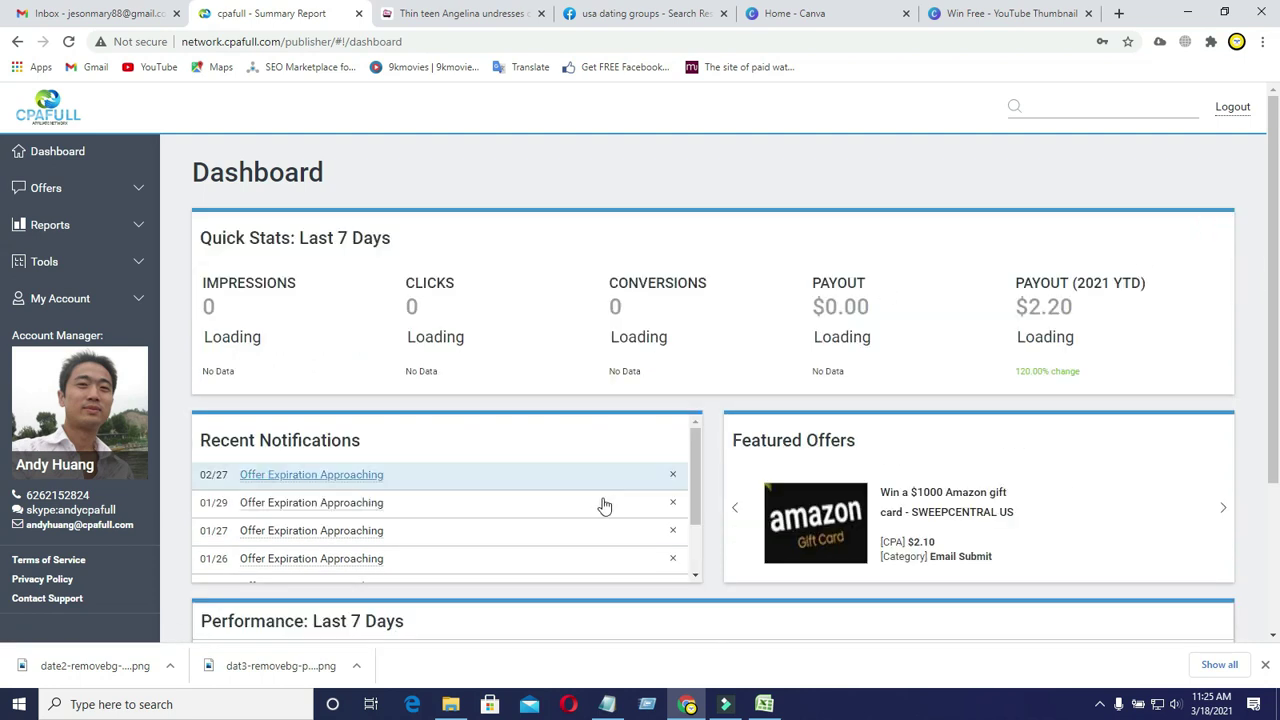
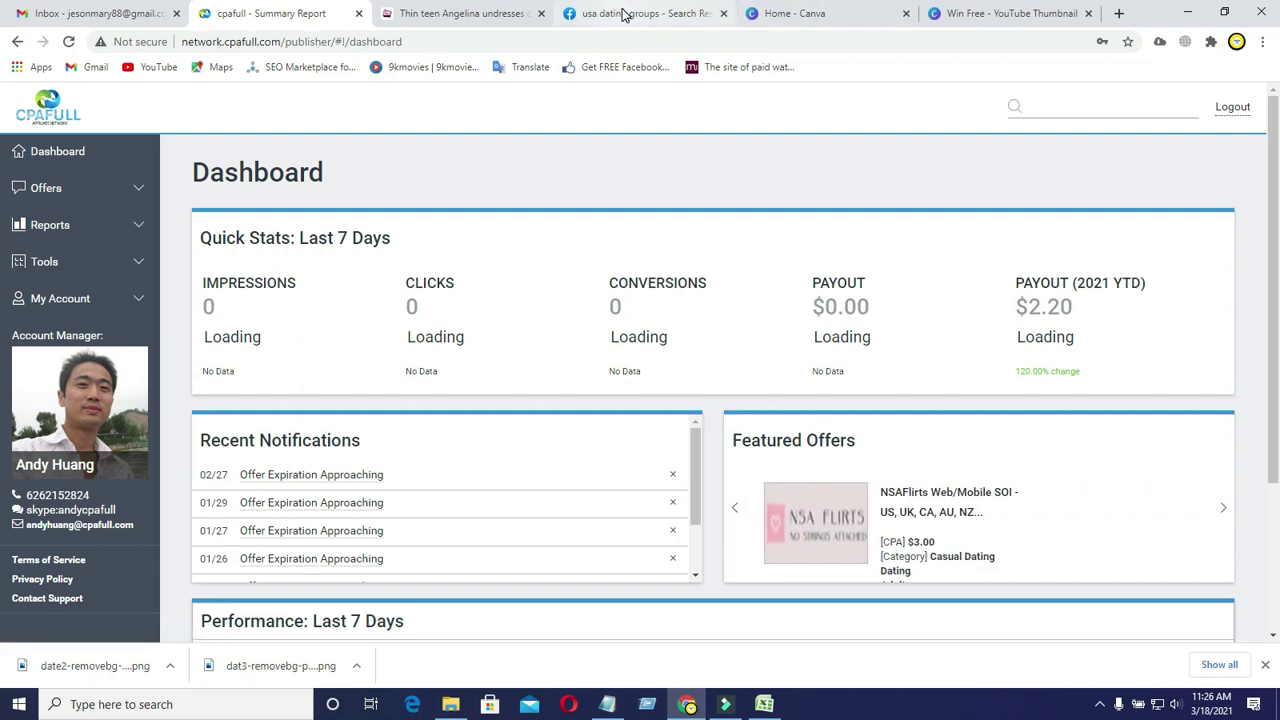
Look over the dating banner design in Canva, the Canva home page and the Facebook search results for USA dating groups.
{"action": "left_click", "coordinate": [812, 14]}
{"action": "left_click", "coordinate": [992, 12]}
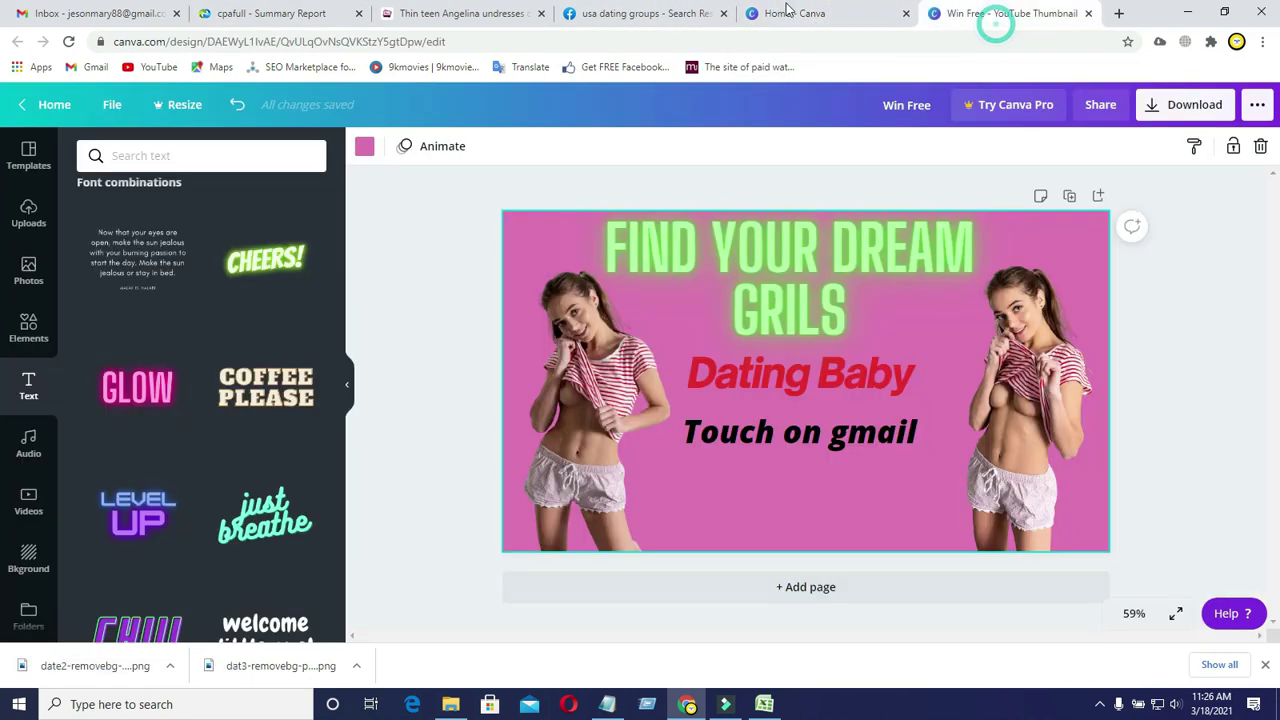
{"action": "left_click", "coordinate": [795, 14]}
{"action": "left_click", "coordinate": [965, 12]}
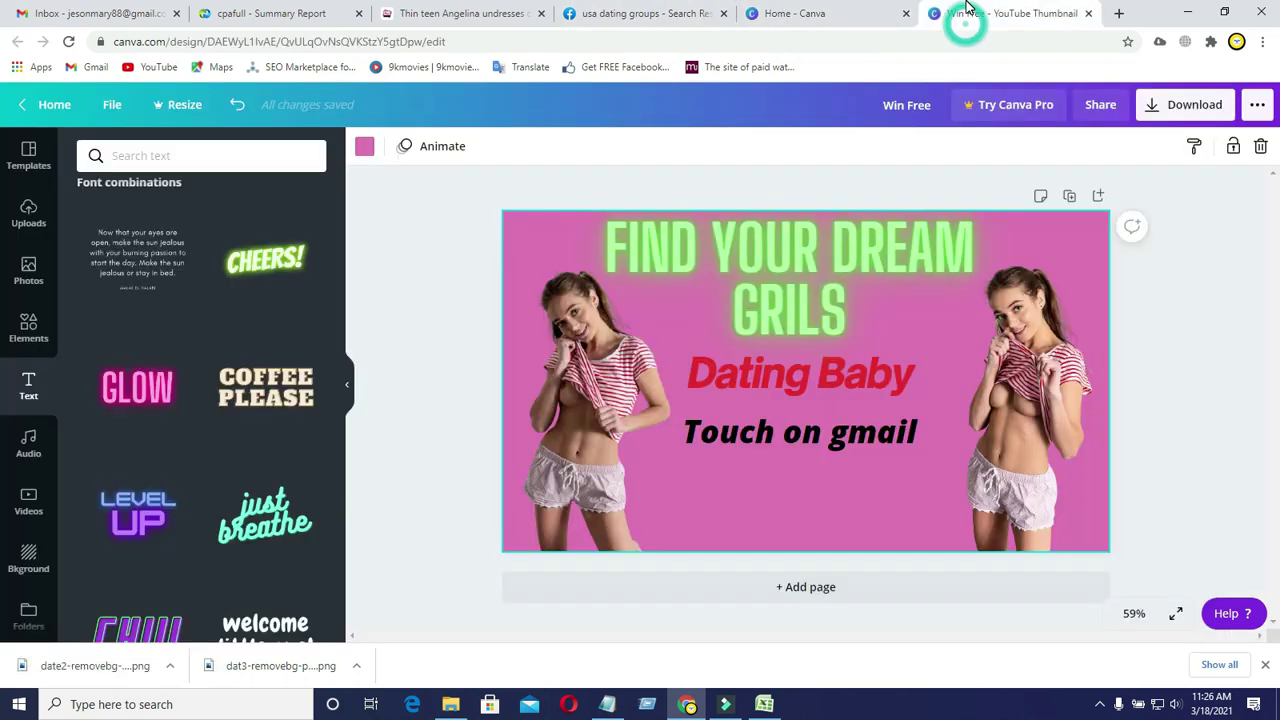
{"action": "left_click", "coordinate": [835, 10]}
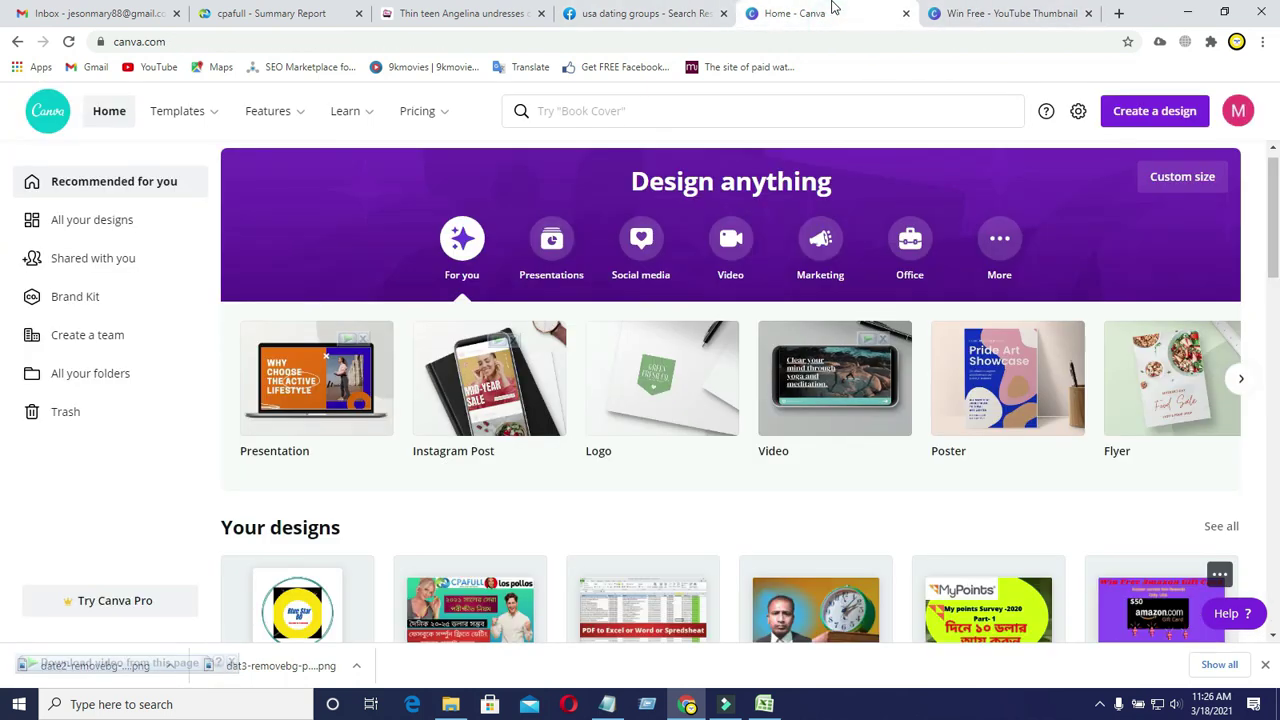
{"action": "left_click", "coordinate": [980, 13]}
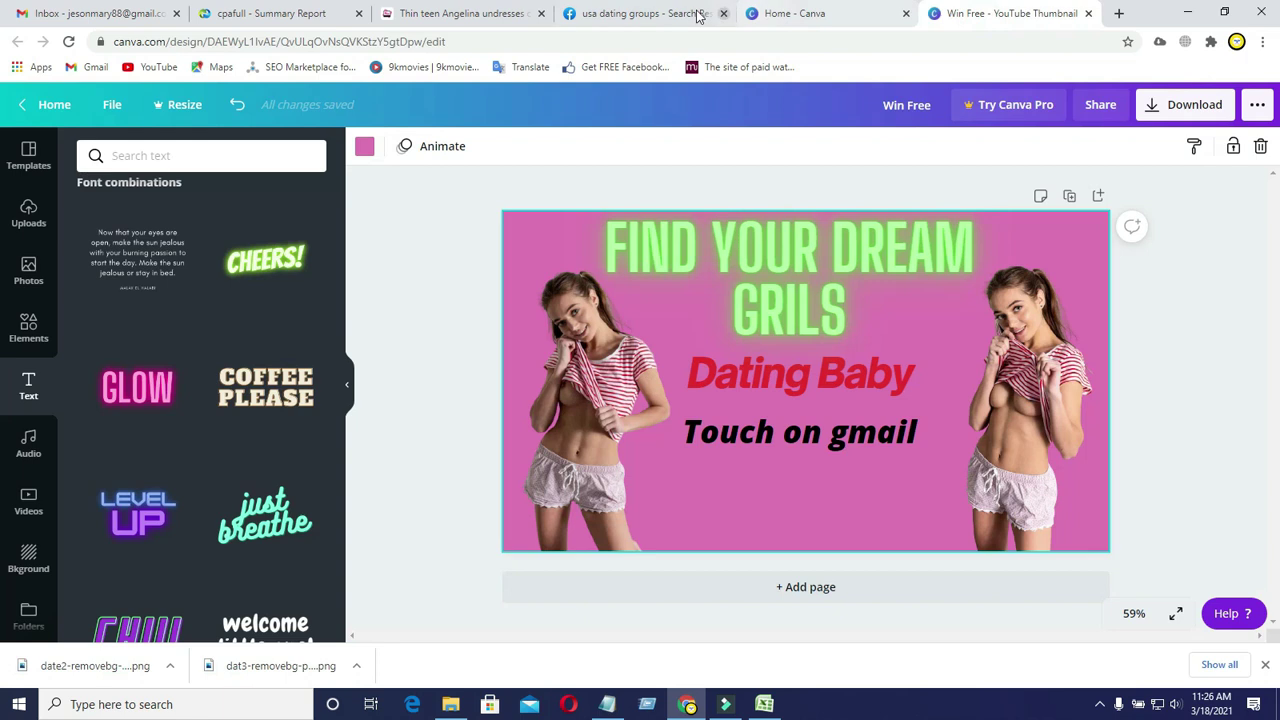
{"action": "left_click", "coordinate": [630, 13]}
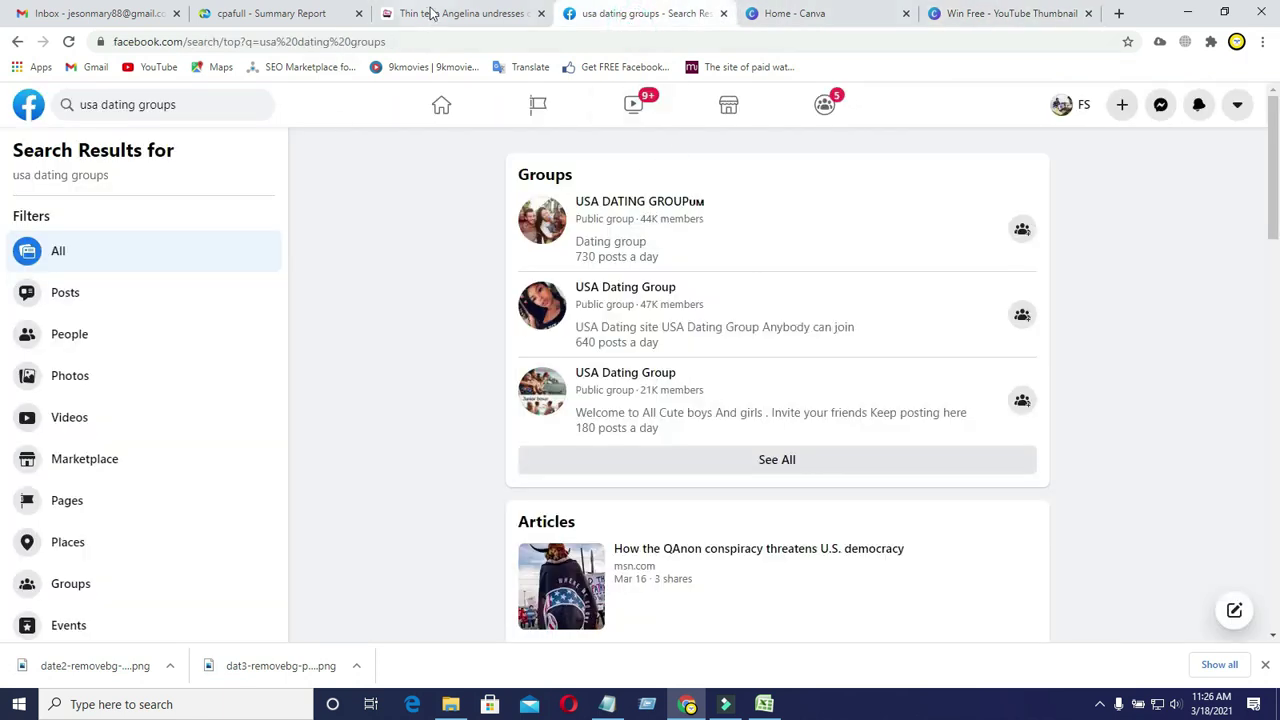
Return to CPAFull, open the All Offers list and browse its first page.
{"action": "left_click", "coordinate": [286, 16]}
{"action": "left_click", "coordinate": [72, 196]}
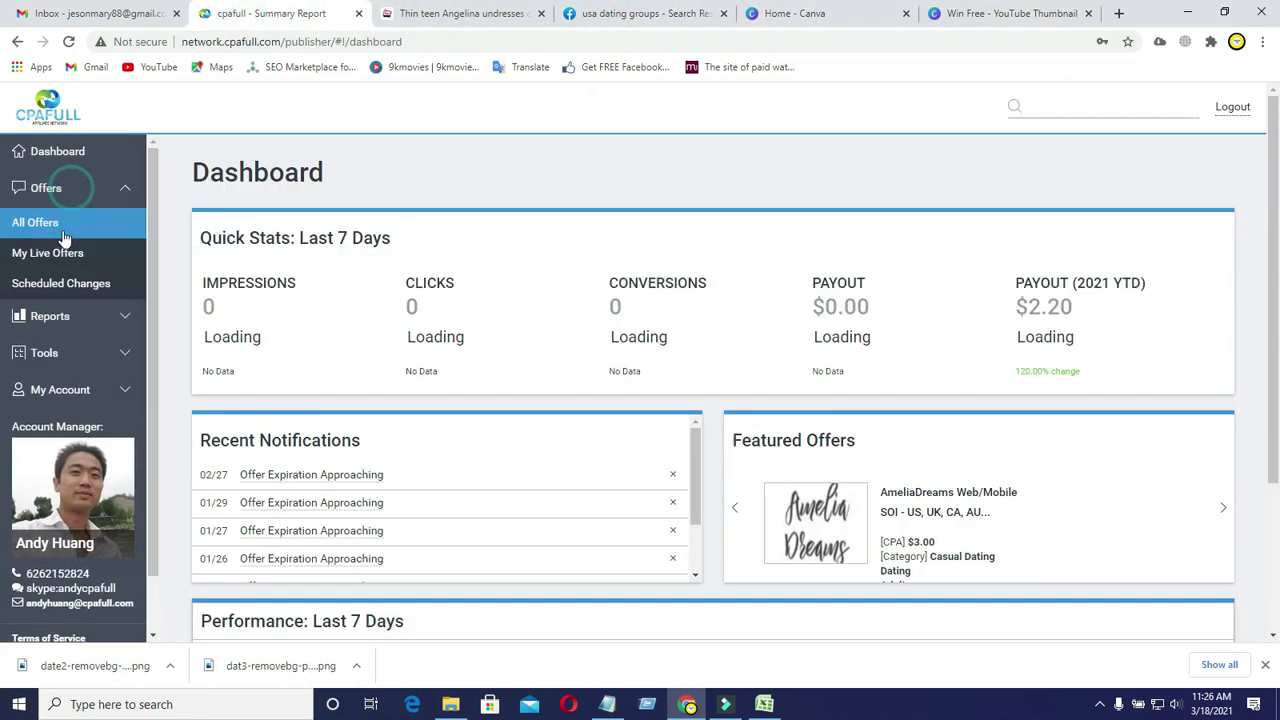
{"action": "left_click", "coordinate": [62, 232]}
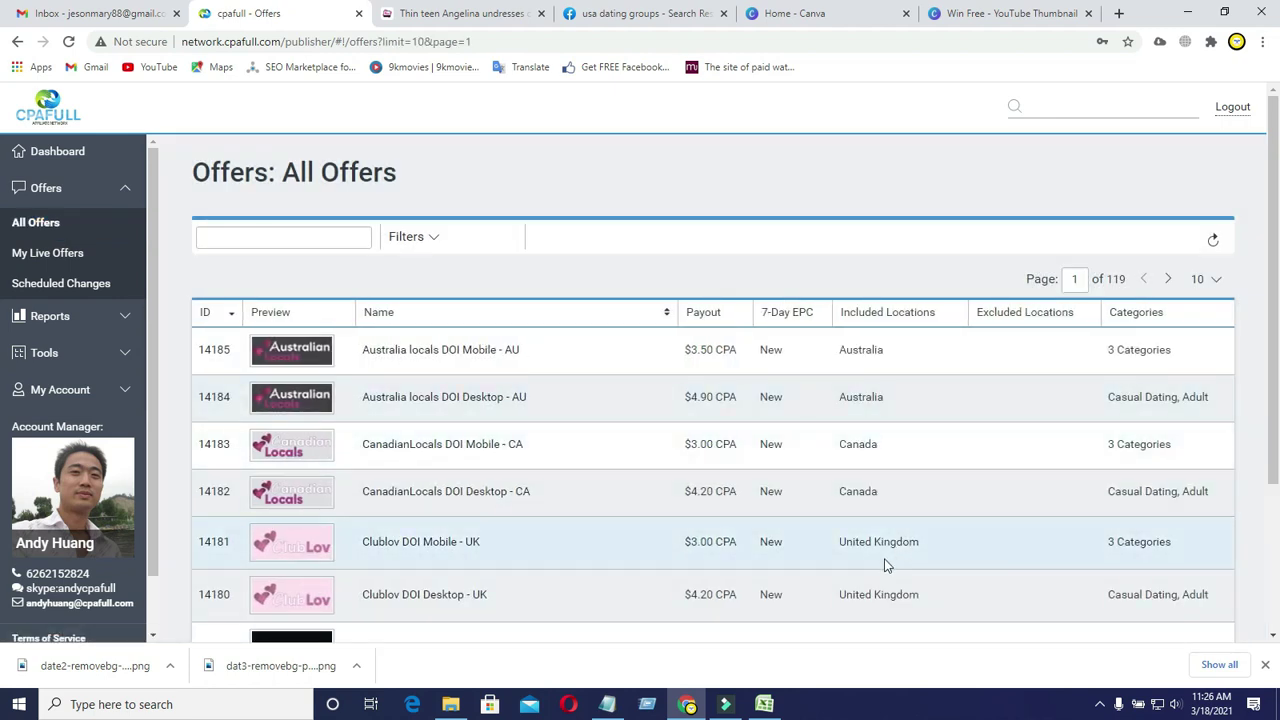
{"action": "left_click_drag", "start_coordinate": [1274, 323], "coordinate": [1277, 468]}
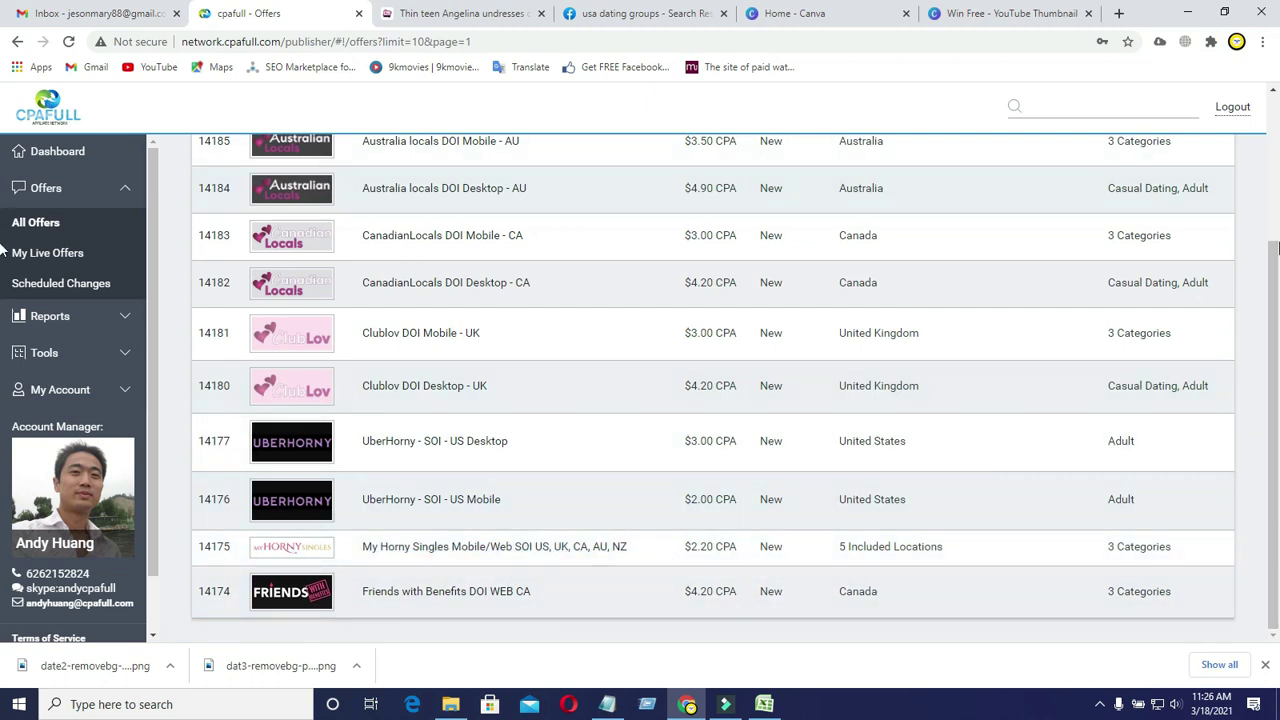
{"action": "left_click_drag", "start_coordinate": [1273, 290], "coordinate": [1273, 117]}
Search the offers for "Asstok SOI Mobile/Desktop - US/CA/AU/NZ" and open the details of that offer.
{"action": "left_click", "coordinate": [270, 240]}
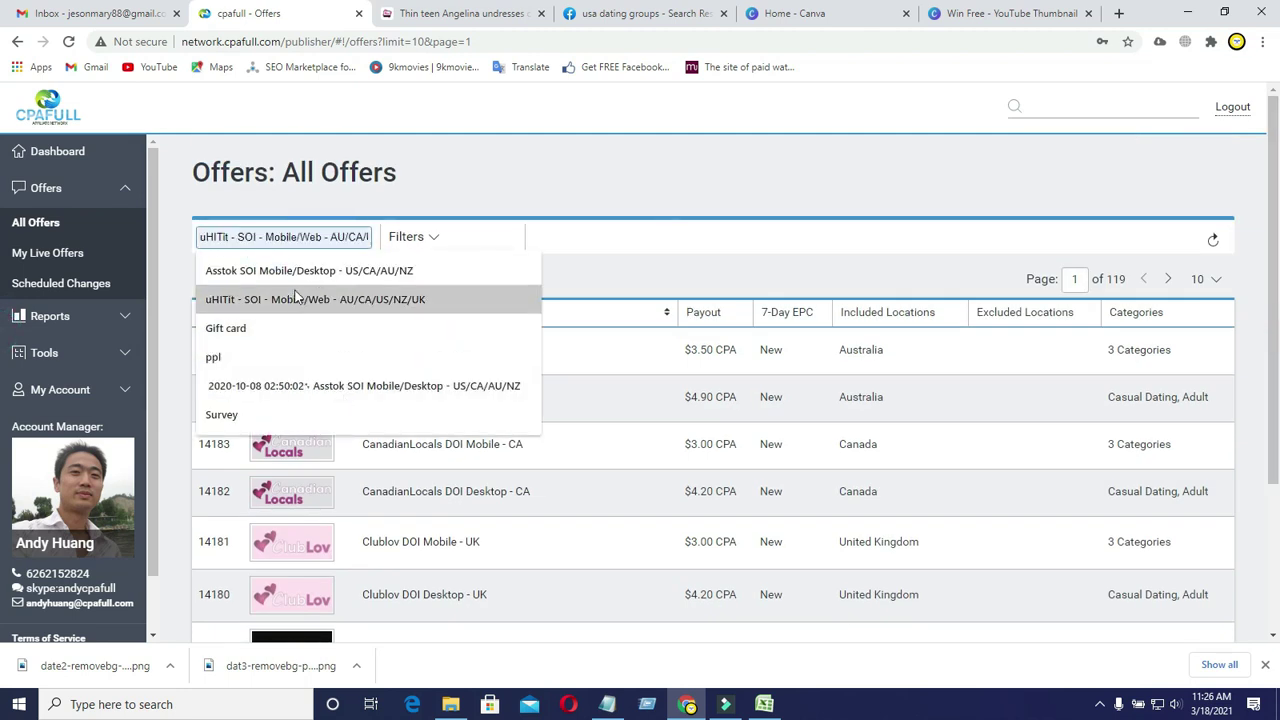
{"action": "left_click", "coordinate": [320, 271]}
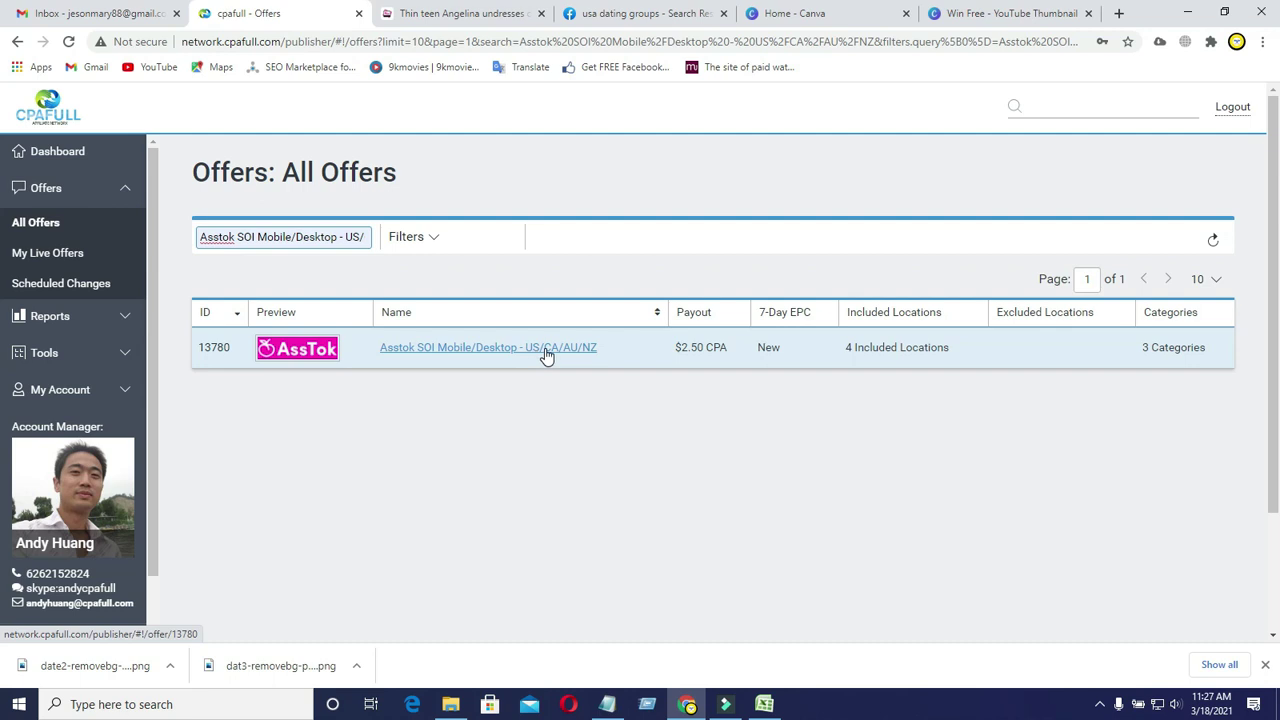
{"action": "left_click", "coordinate": [477, 350]}
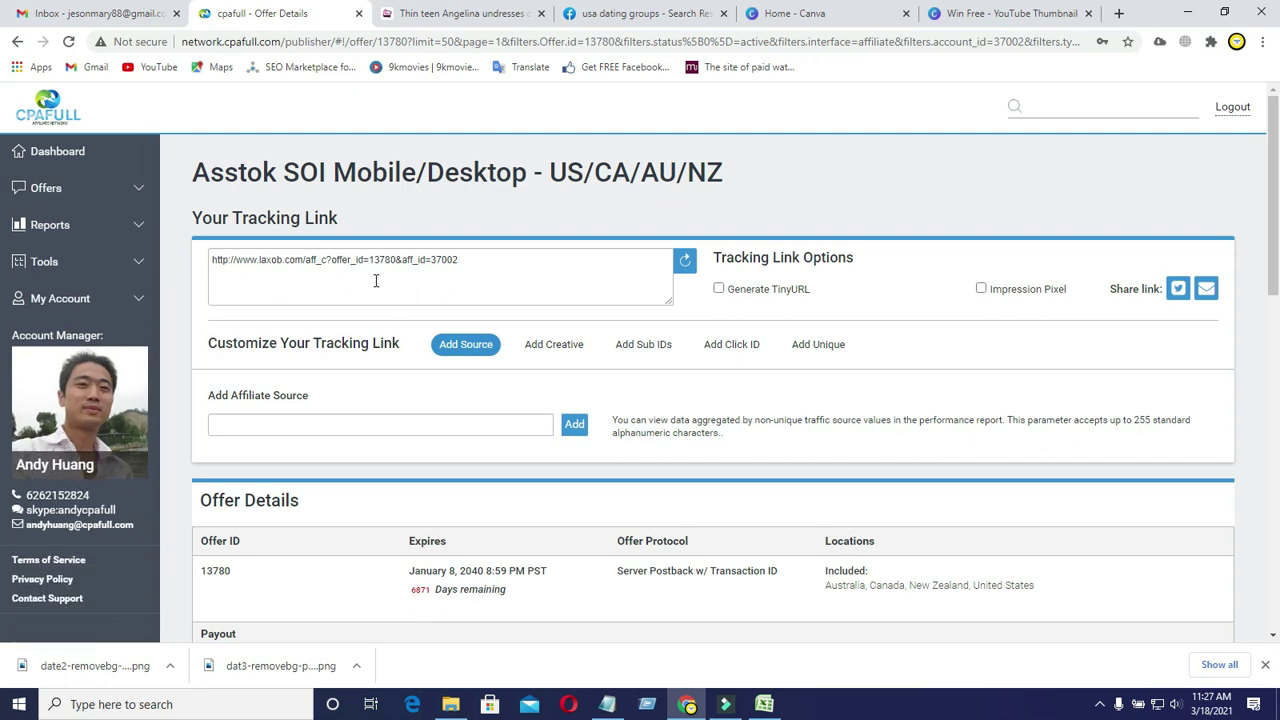
Generate a TinyURL version of the offer's tracking link and copy it.
{"action": "left_click", "coordinate": [719, 290]}
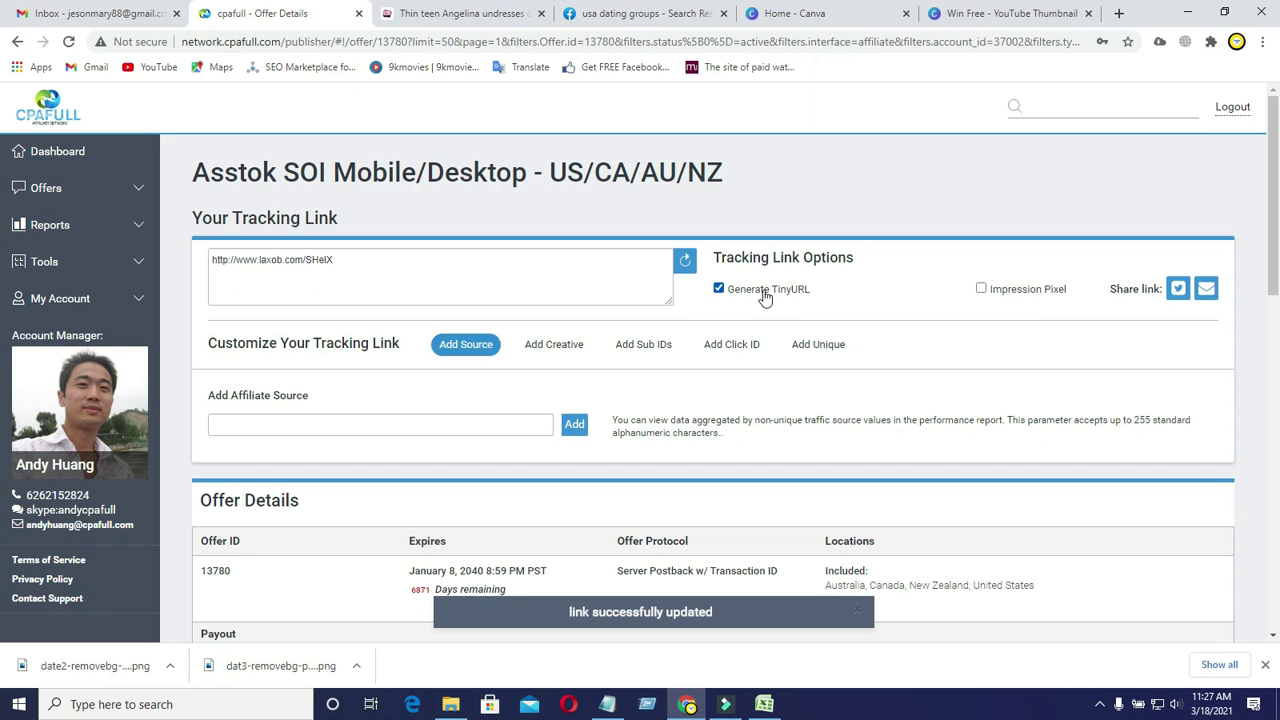
{"action": "left_click_drag", "start_coordinate": [344, 260], "coordinate": [205, 265]}
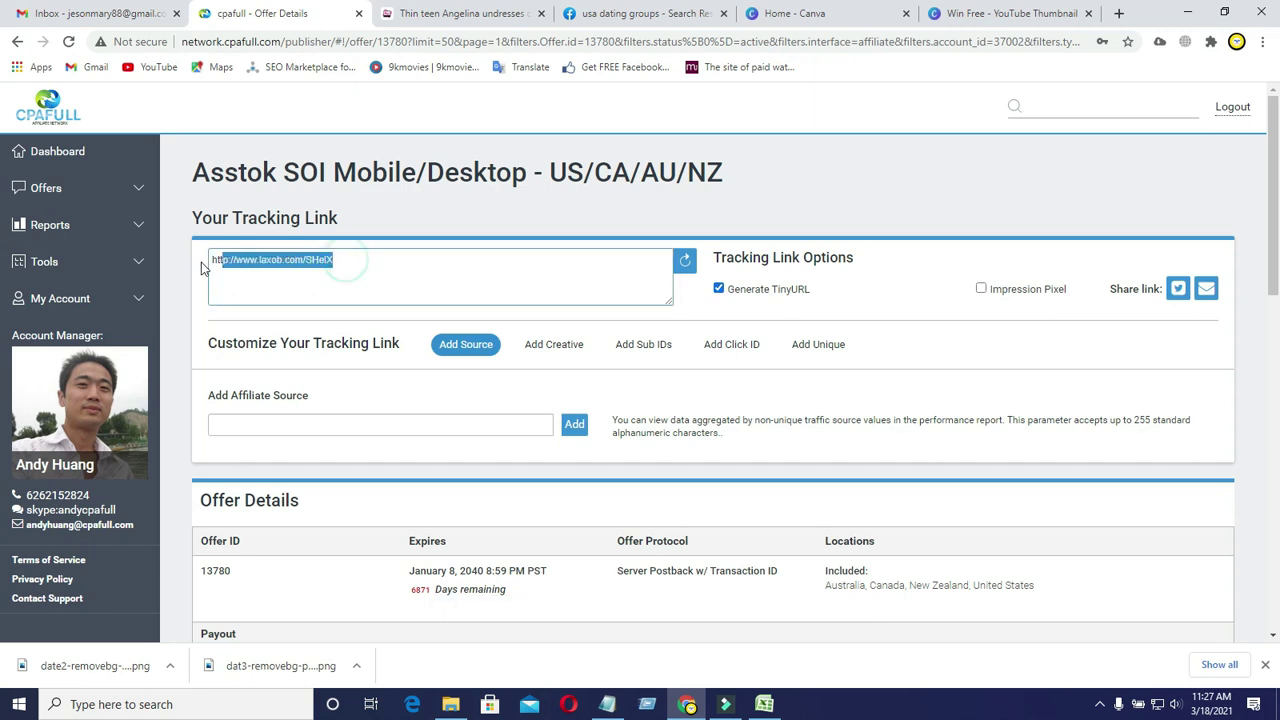
{"action": "right_click", "coordinate": [257, 266]}
{"action": "left_click", "coordinate": [296, 320]}
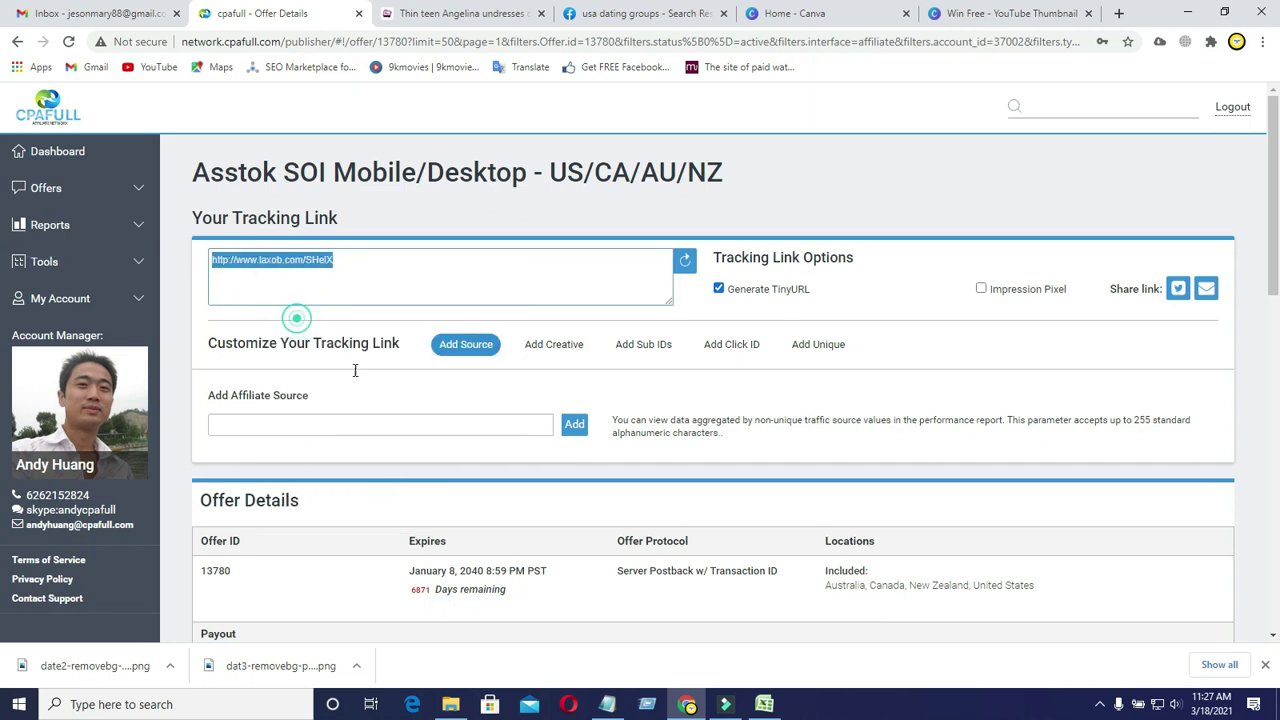
{"action": "left_click", "coordinate": [608, 704]}
{"action": "left_click", "coordinate": [332, 324]}
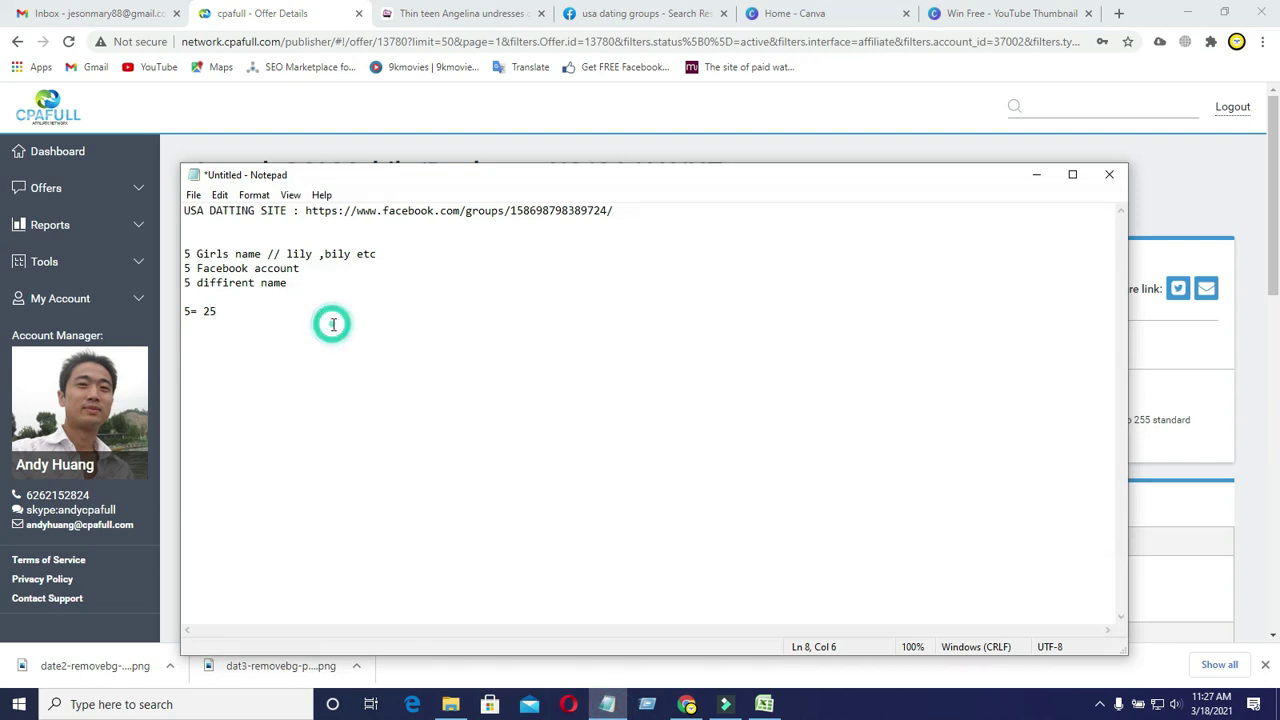
{"action": "key", "text": "BackSpace"}
{"action": "key", "text": "BackSpace"}
{"action": "key", "text": "BackSpace"}
{"action": "key", "text": "BackSpace"}
{"action": "key", "text": "BackSpace"}
{"action": "key", "text": "BackSpace"}
{"action": "key", "text": "BackSpace"}
{"action": "key", "text": "BackSpace"}
{"action": "key", "text": "BackSpace"}
{"action": "key", "text": "BackSpace"}
{"action": "key", "text": "BackSpace"}
{"action": "key", "text": "BackSpace"}
{"action": "key", "text": "BackSpace"}
{"action": "key", "text": "BackSpace"}
{"action": "key", "text": "BackSpace"}
{"action": "key", "text": "BackSpace"}
{"action": "key", "text": "BackSpace"}
{"action": "key", "text": "BackSpace"}
{"action": "key", "text": "BackSpace"}
{"action": "key", "text": "BackSpace"}
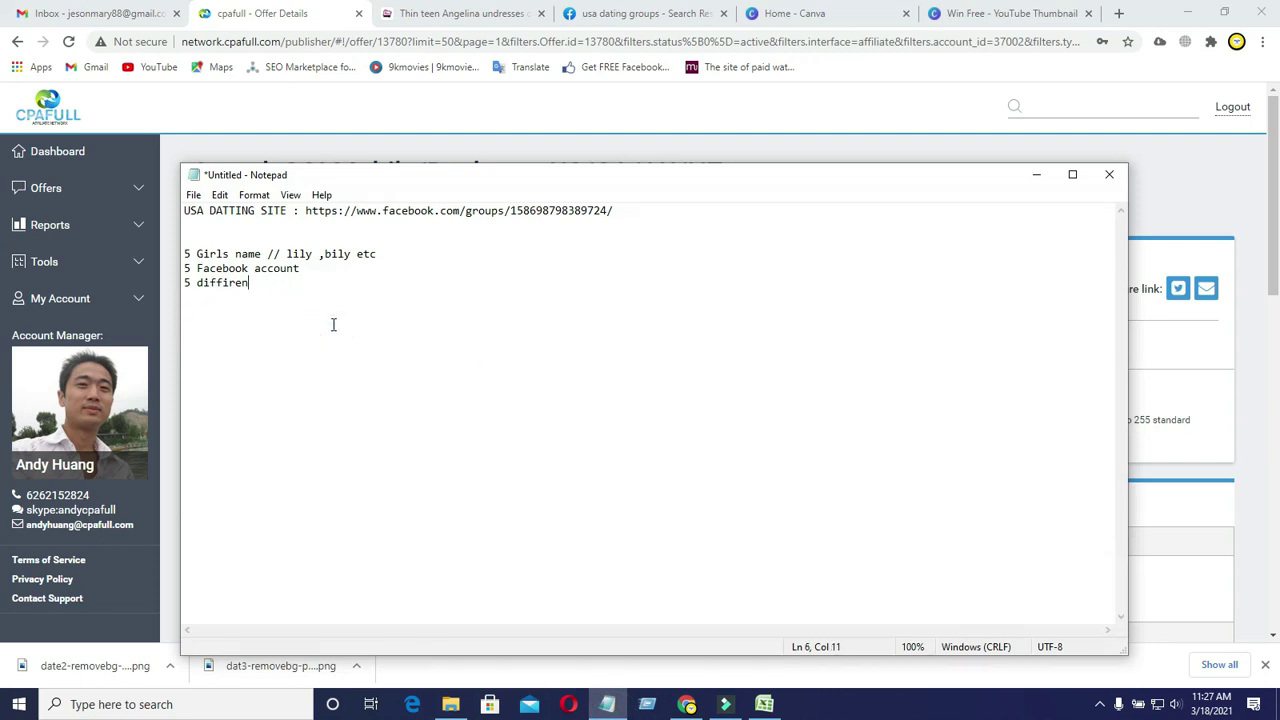
{"action": "key", "text": "BackSpace"}
{"action": "key", "text": "BackSpace"}
{"action": "key", "text": "BackSpace"}
{"action": "key", "text": "BackSpace"}
{"action": "key", "text": "BackSpace"}
{"action": "key", "text": "BackSpace"}
{"action": "key", "text": "BackSpace"}
{"action": "key", "text": "BackSpace"}
{"action": "key", "text": "BackSpace"}
{"action": "key", "text": "BackSpace"}
{"action": "key", "text": "BackSpace"}
{"action": "key", "text": "BackSpace"}
{"action": "key", "text": "BackSpace"}
{"action": "key", "text": "BackSpace"}
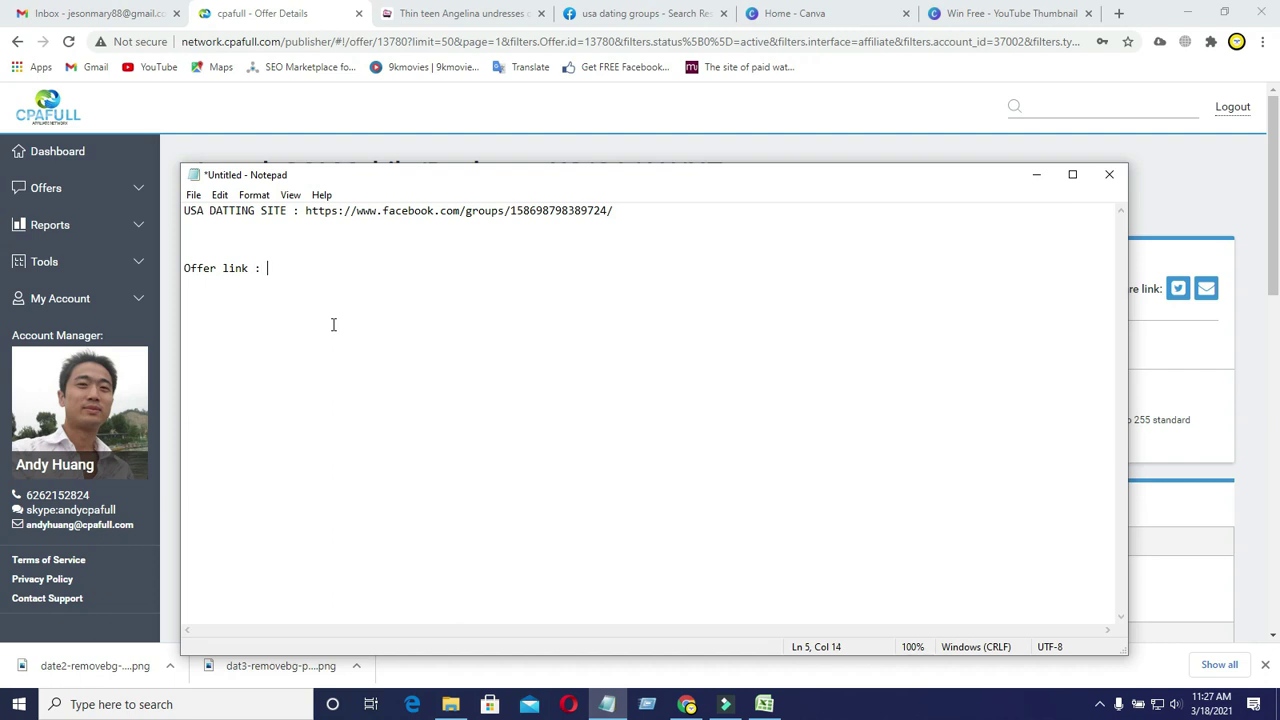
{"action": "key", "text": "ctrl+v"}
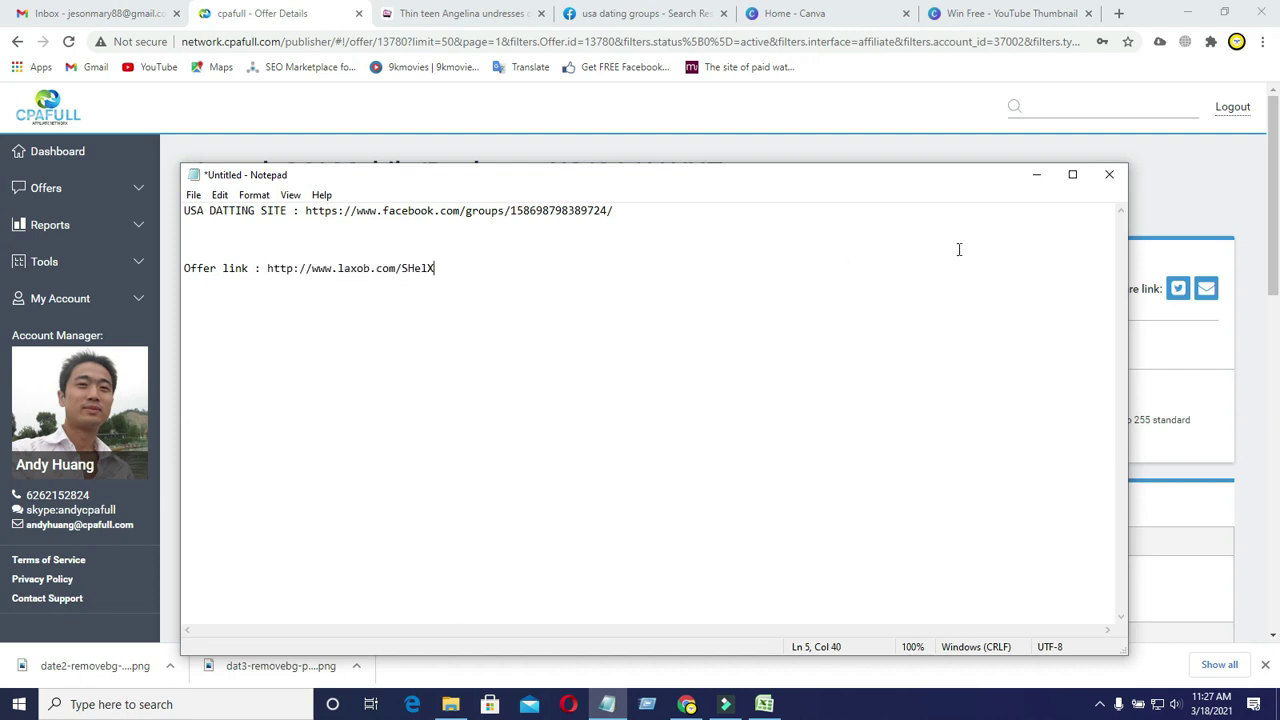
{"action": "left_click", "coordinate": [1036, 174]}
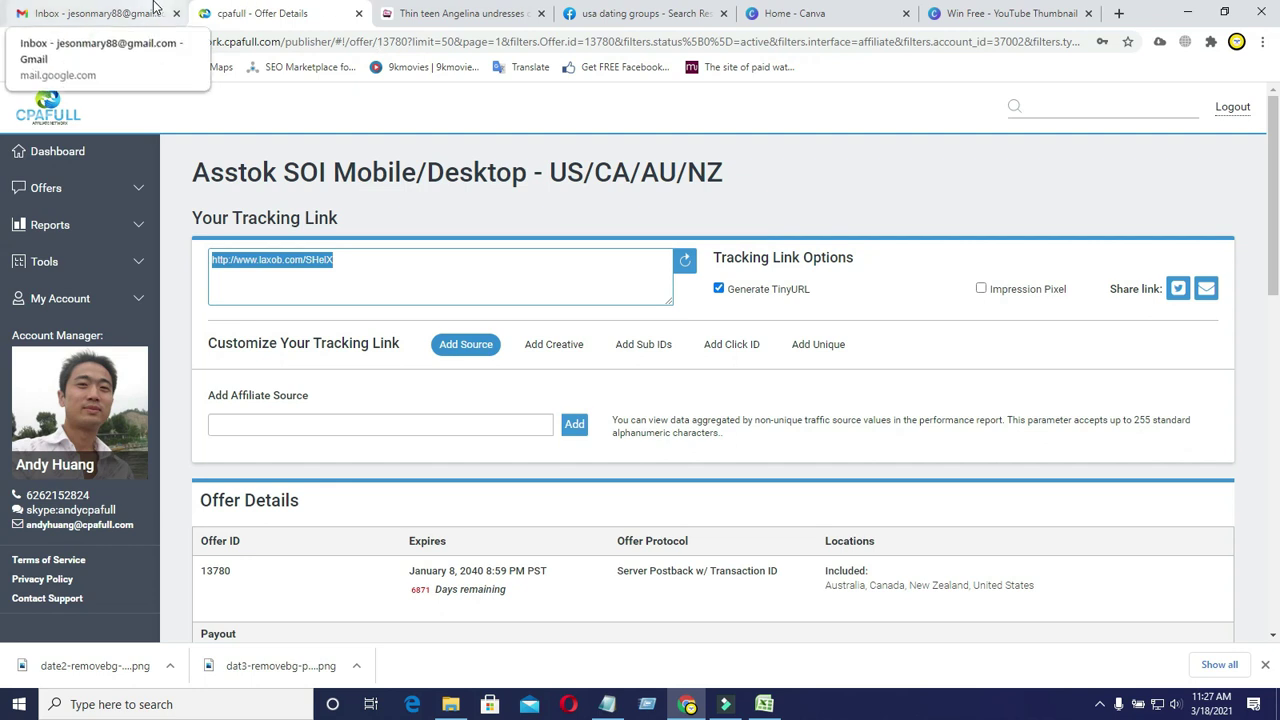
Switch to Gmail and open the account's full settings page.
{"action": "left_click", "coordinate": [155, 12]}
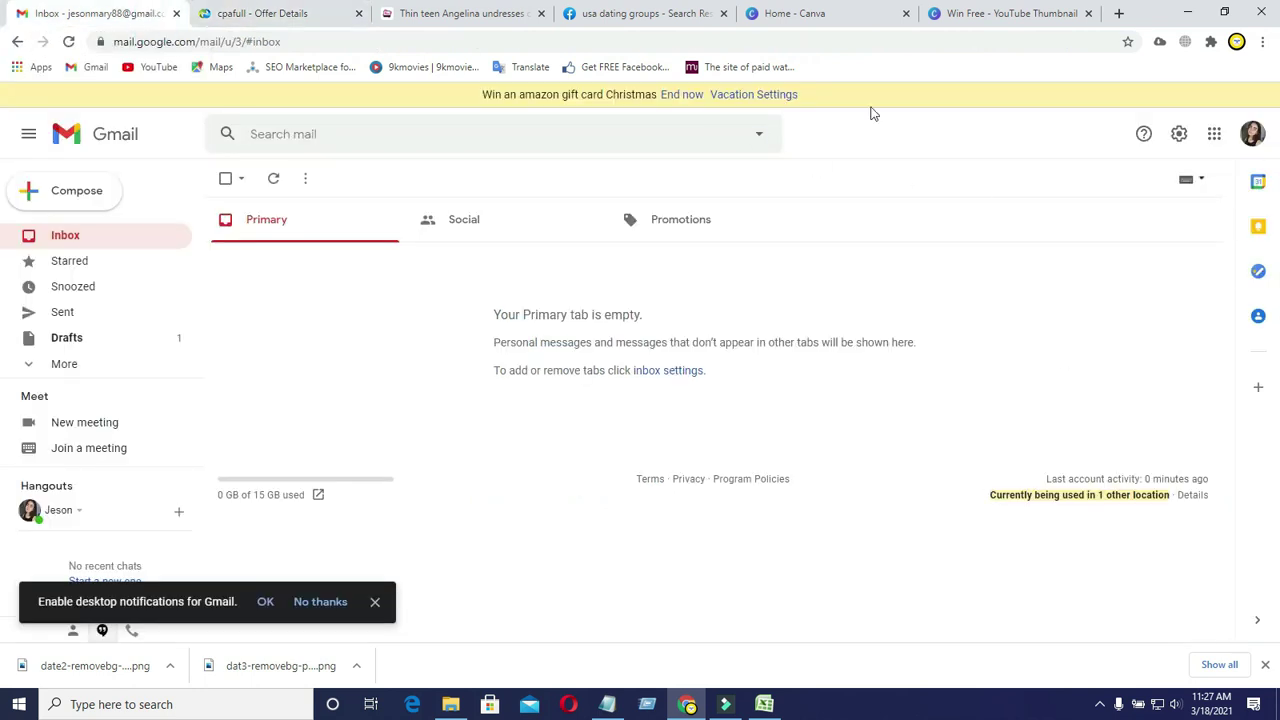
{"action": "left_click", "coordinate": [1252, 138]}
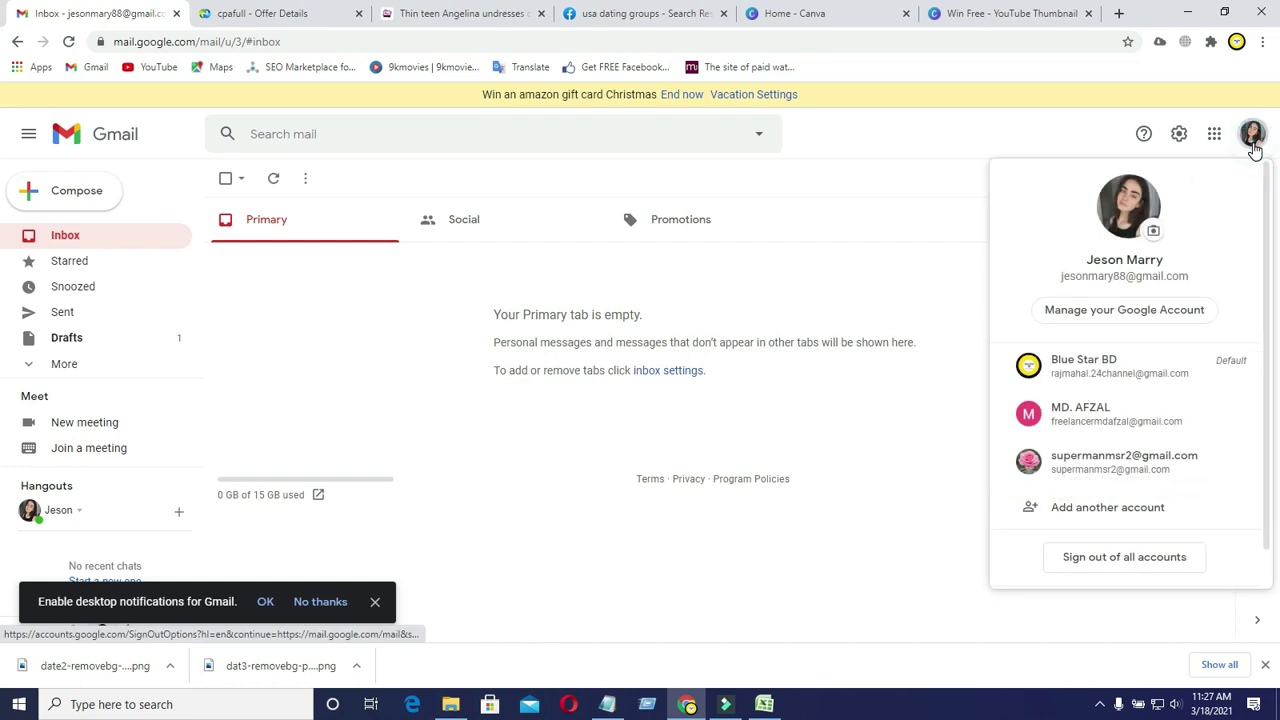
{"action": "left_click", "coordinate": [1253, 143]}
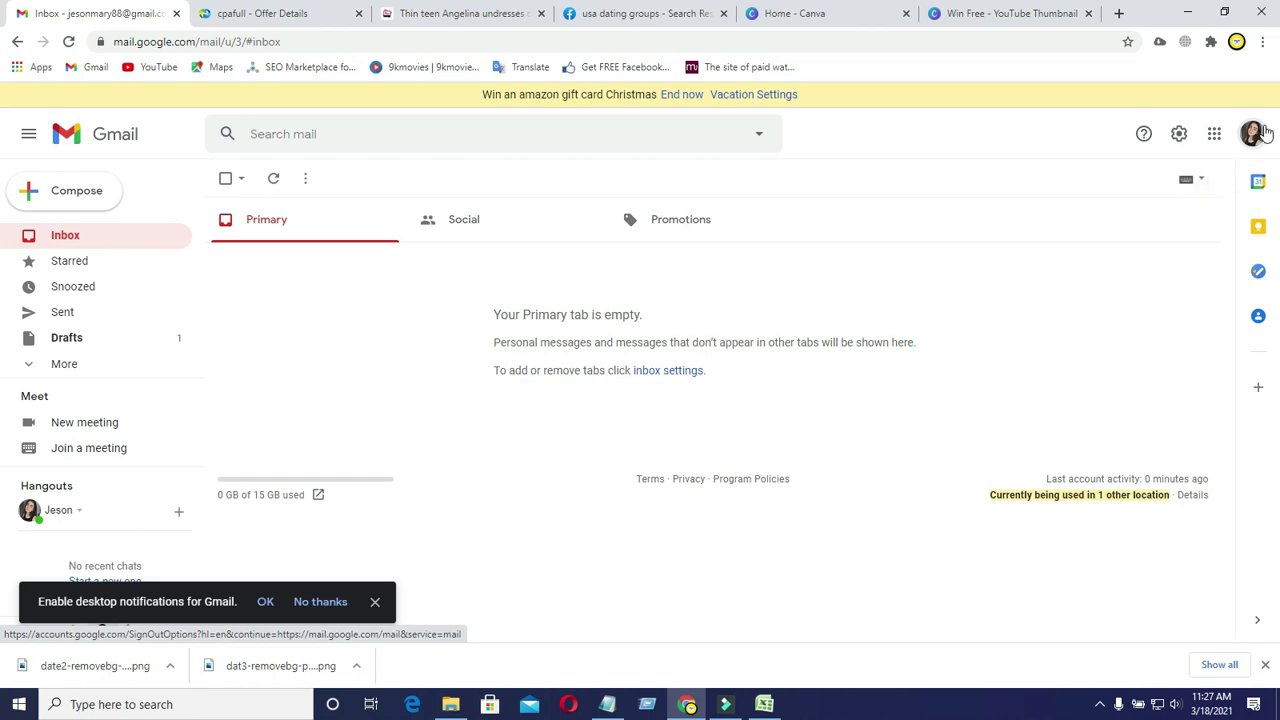
{"action": "left_click", "coordinate": [1180, 136]}
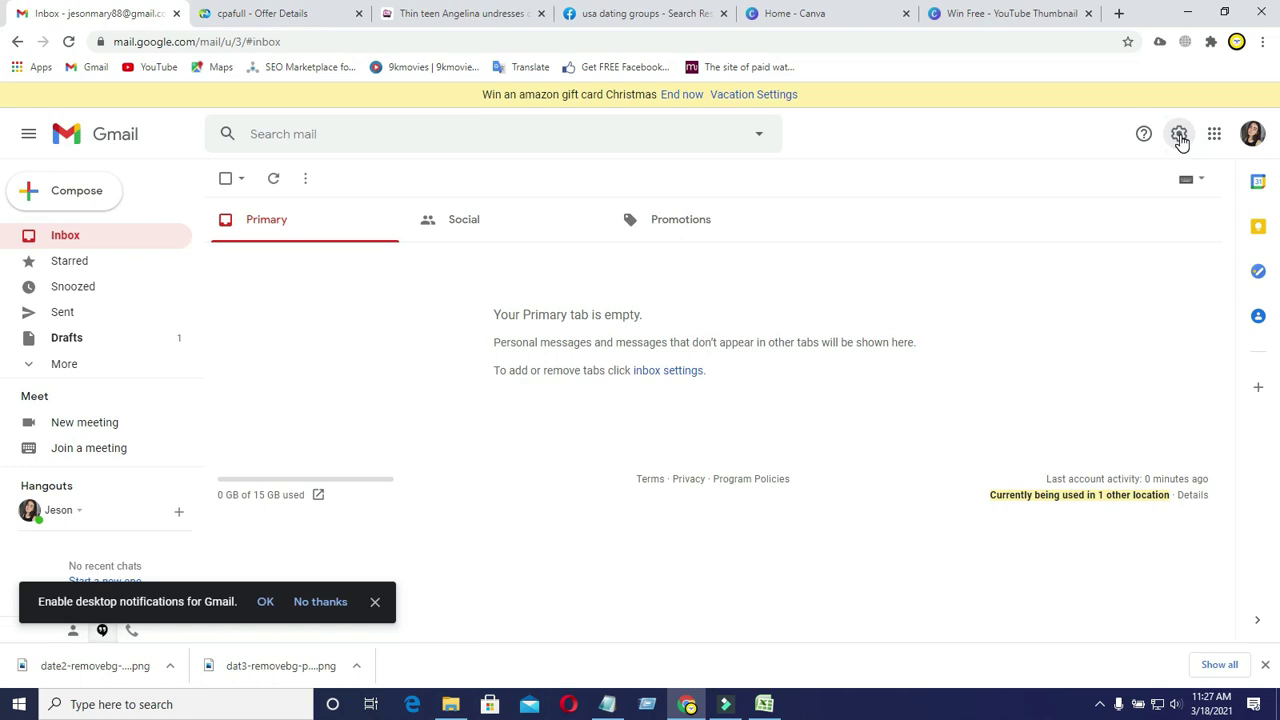
{"action": "left_click", "coordinate": [1112, 220]}
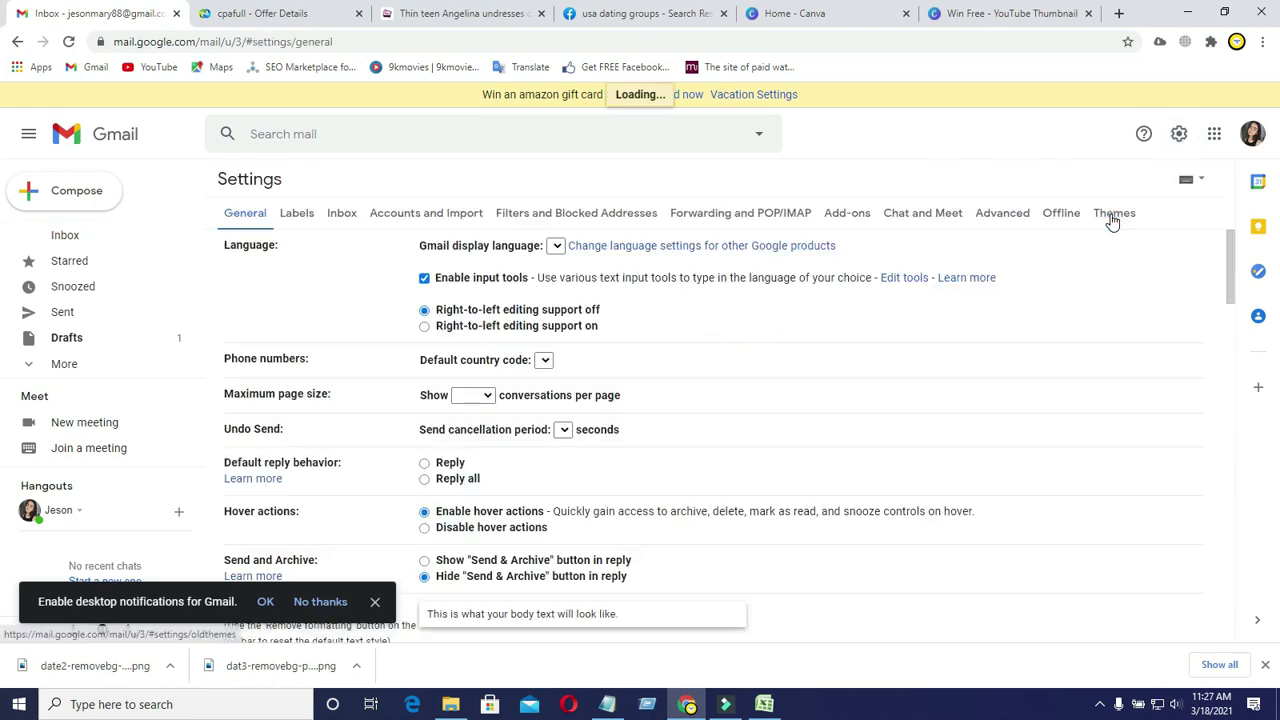
Delete the signature "My signature" from the general settings.
{"action": "left_click_drag", "start_coordinate": [1232, 260], "coordinate": [1222, 500]}
{"action": "scroll", "coordinate": [1220, 505], "scroll_direction": "down", "scroll_amount": 2}
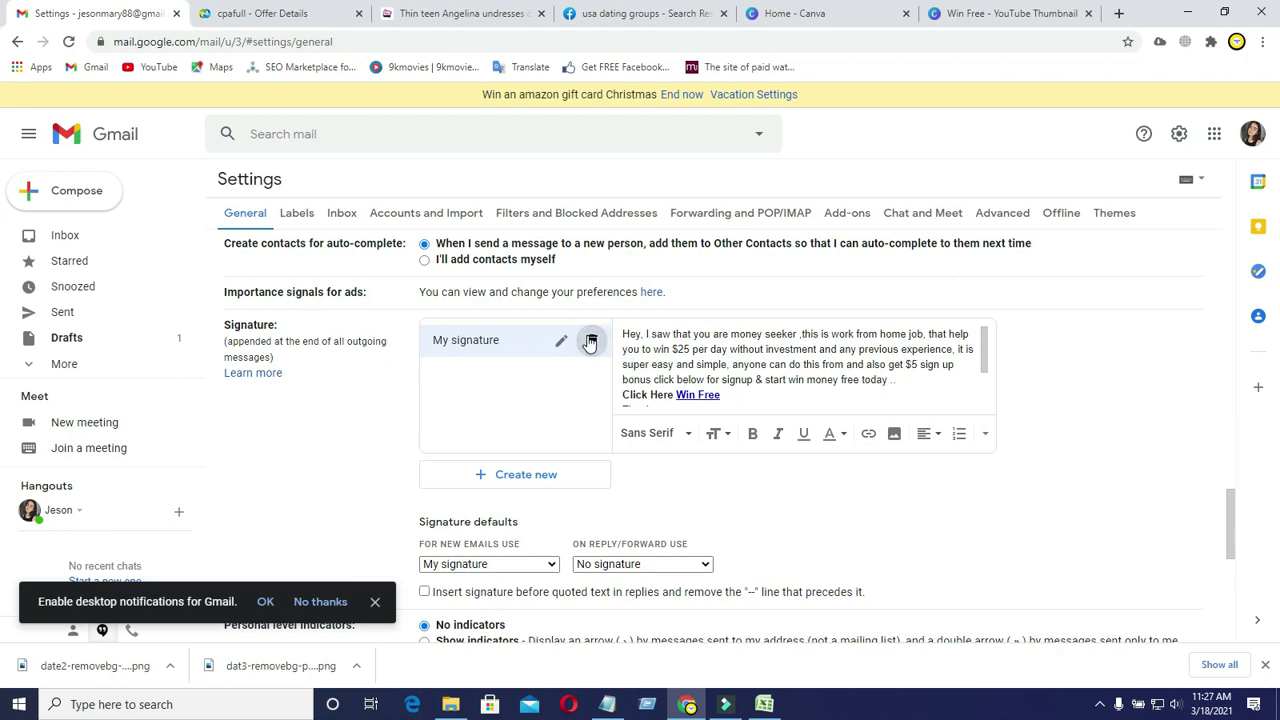
{"action": "left_click", "coordinate": [590, 342]}
{"action": "left_click", "coordinate": [768, 398]}
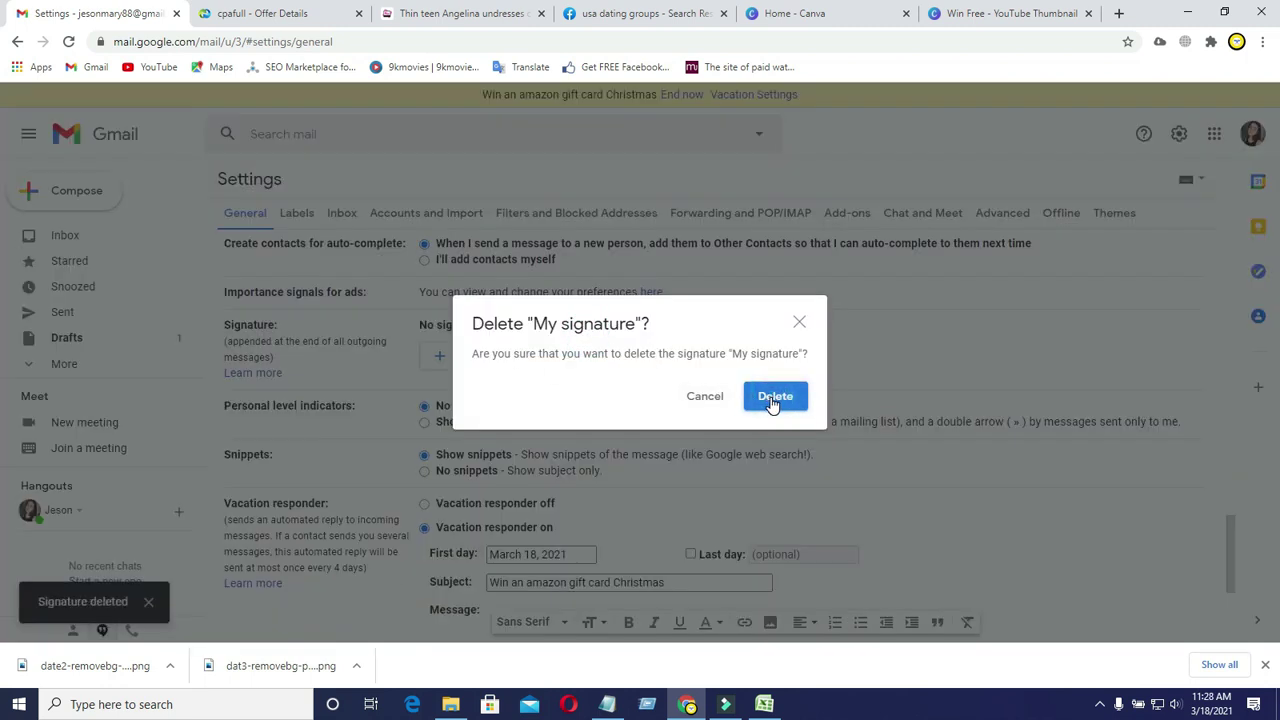
{"action": "left_click", "coordinate": [799, 323]}
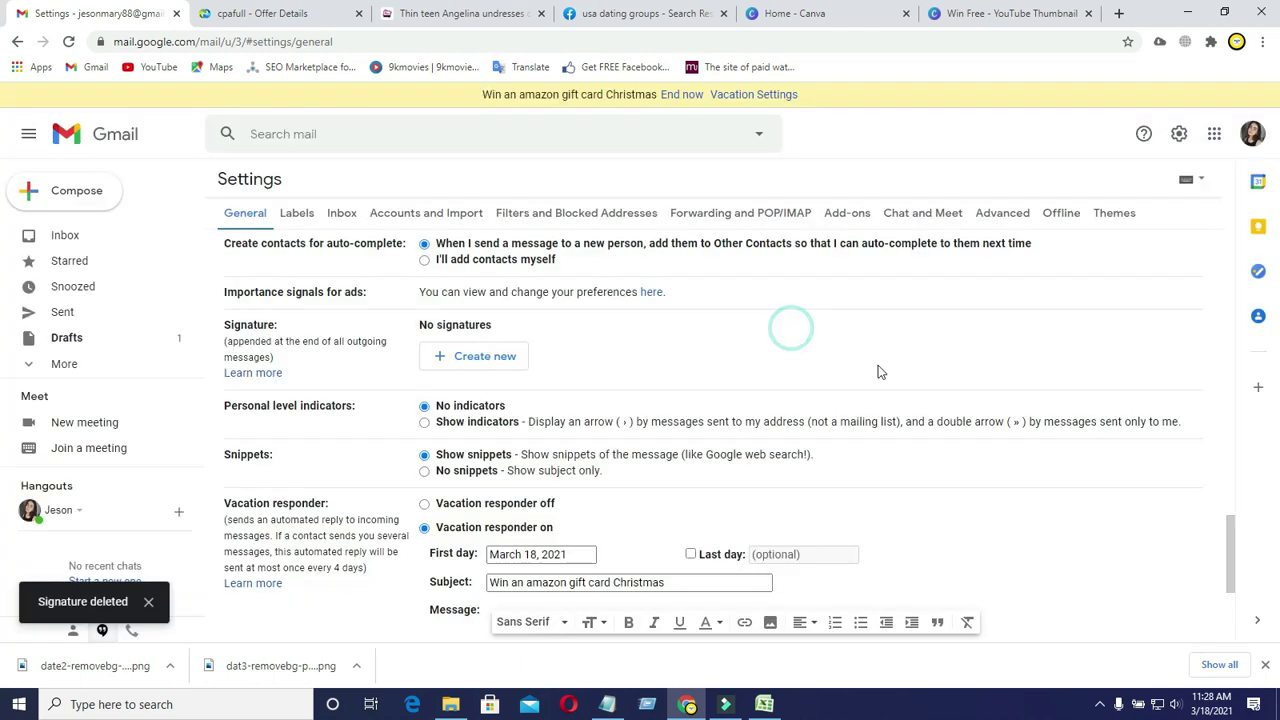
Set the vacation responder's subject to "Find Your Dream Girls".
{"action": "left_click_drag", "start_coordinate": [1226, 552], "coordinate": [1232, 600]}
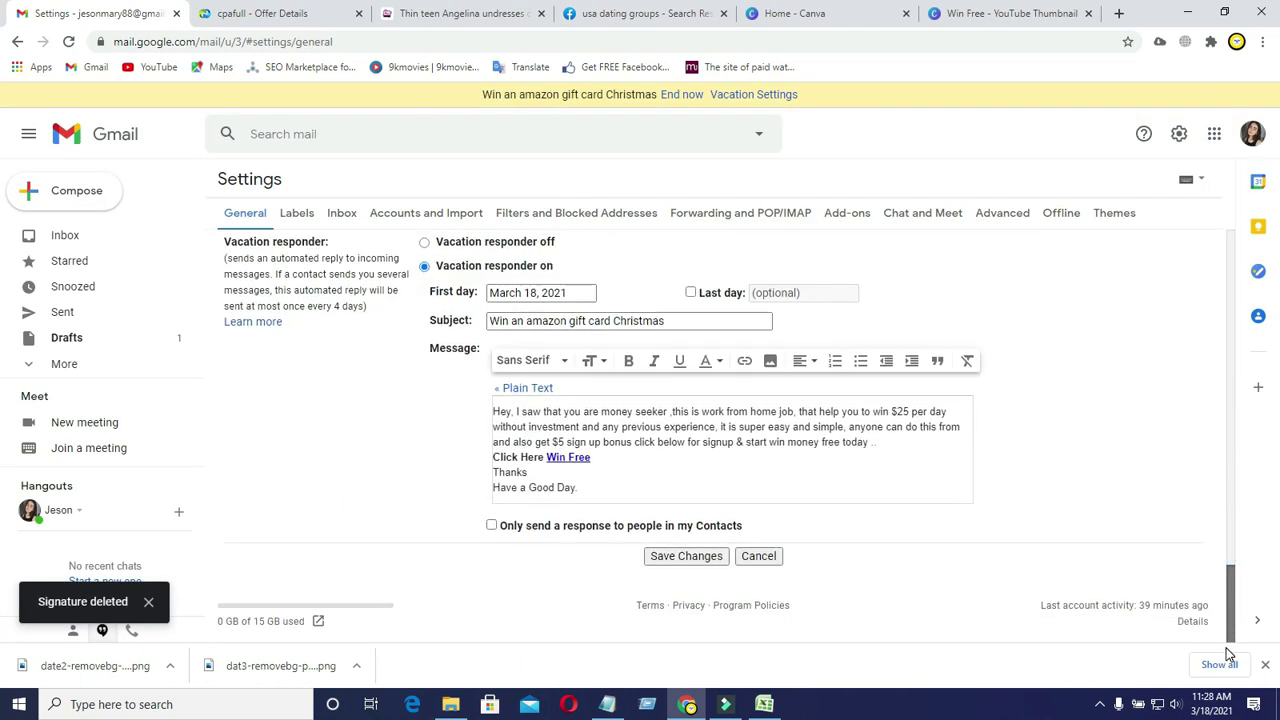
{"action": "left_click", "coordinate": [1229, 580]}
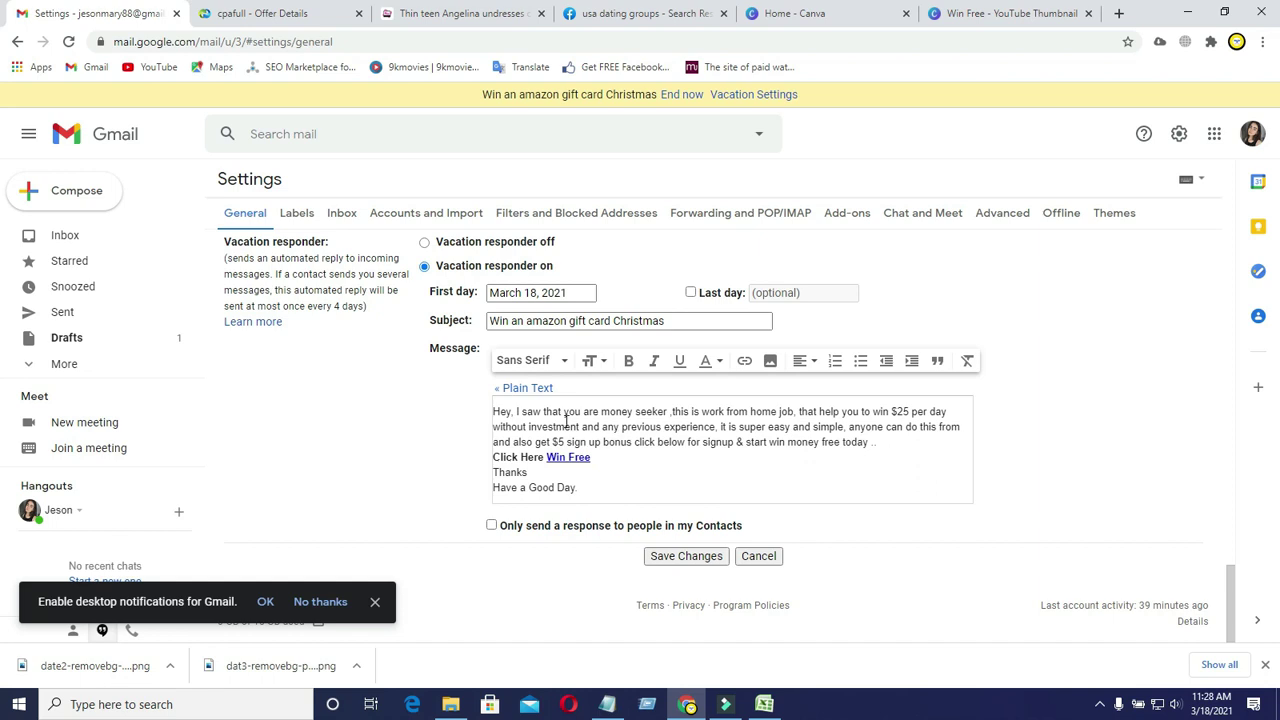
{"action": "left_click", "coordinate": [667, 320]}
{"action": "left_click_drag", "start_coordinate": [667, 320], "coordinate": [487, 324]}
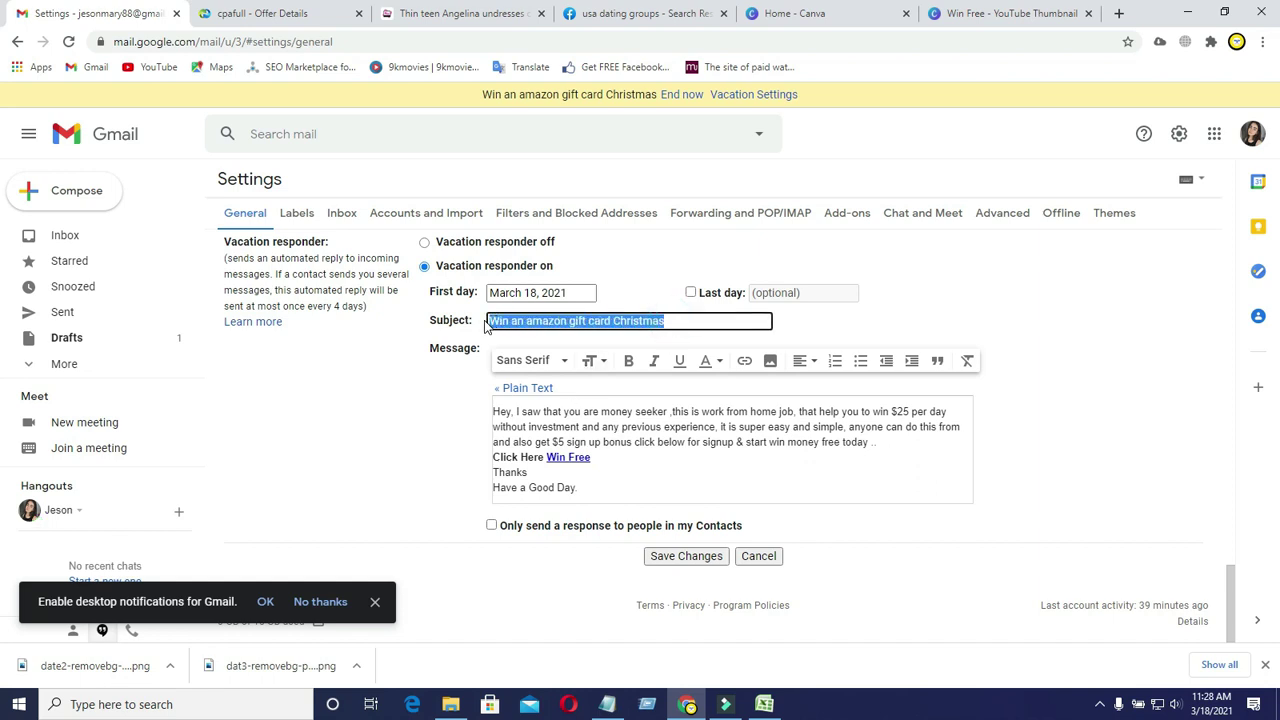
{"action": "type", "text": "Find"}
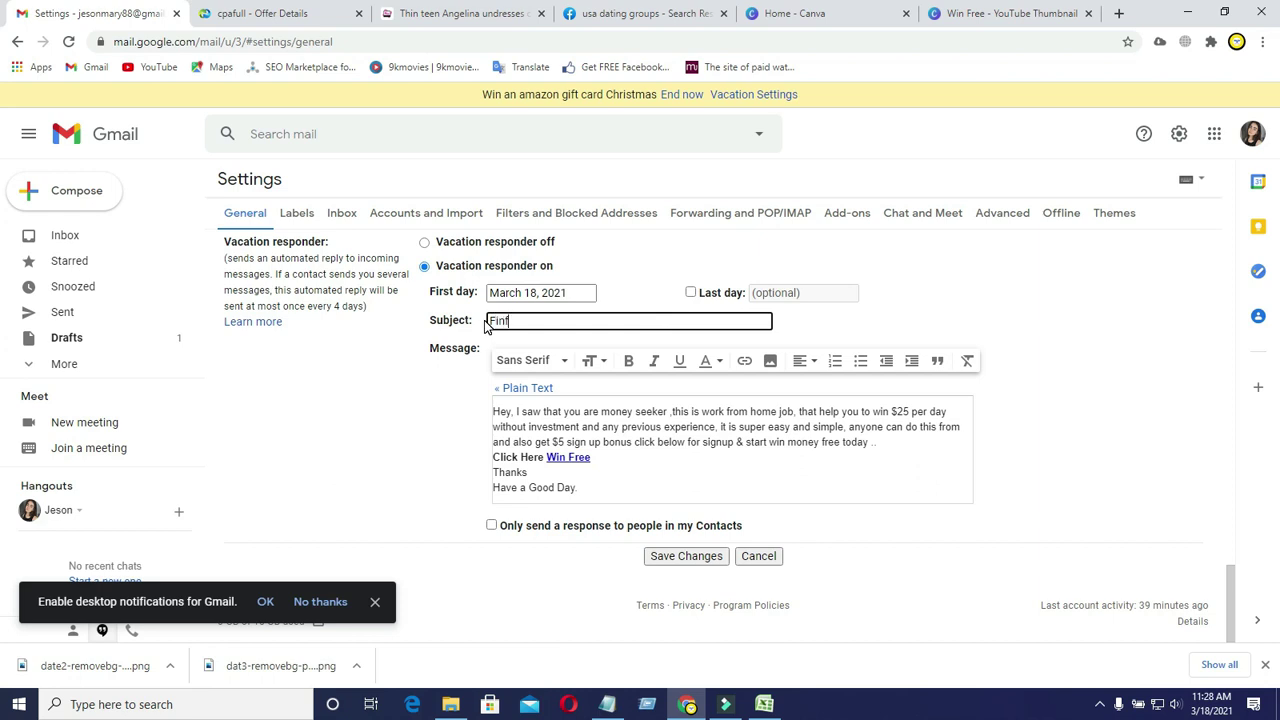
{"action": "type", "text": " Your Dream Girls"}
Replace the responder text between "Hey, I saw" and "Thanks" with "Your are lucked for meet a dream girls ." and start a new line.
{"action": "left_click_drag", "start_coordinate": [545, 410], "coordinate": [617, 461]}
{"action": "key", "text": "BackSpace"}
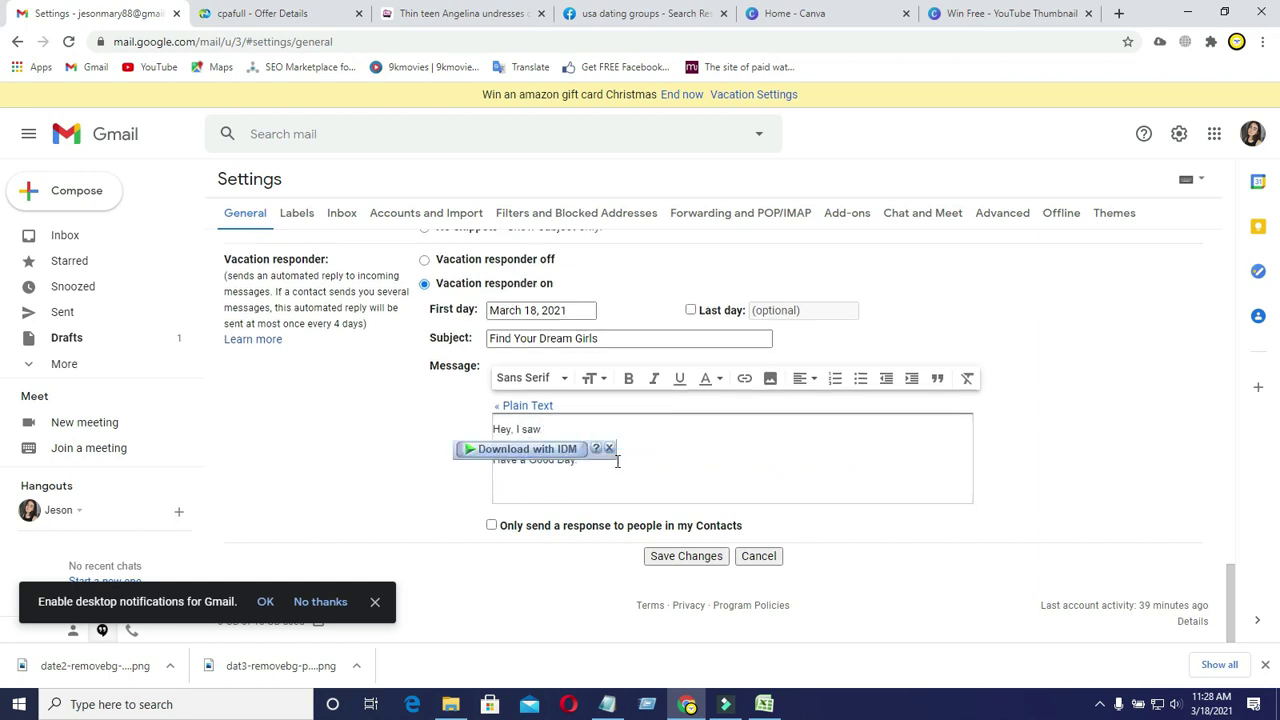
{"action": "left_click", "coordinate": [608, 448]}
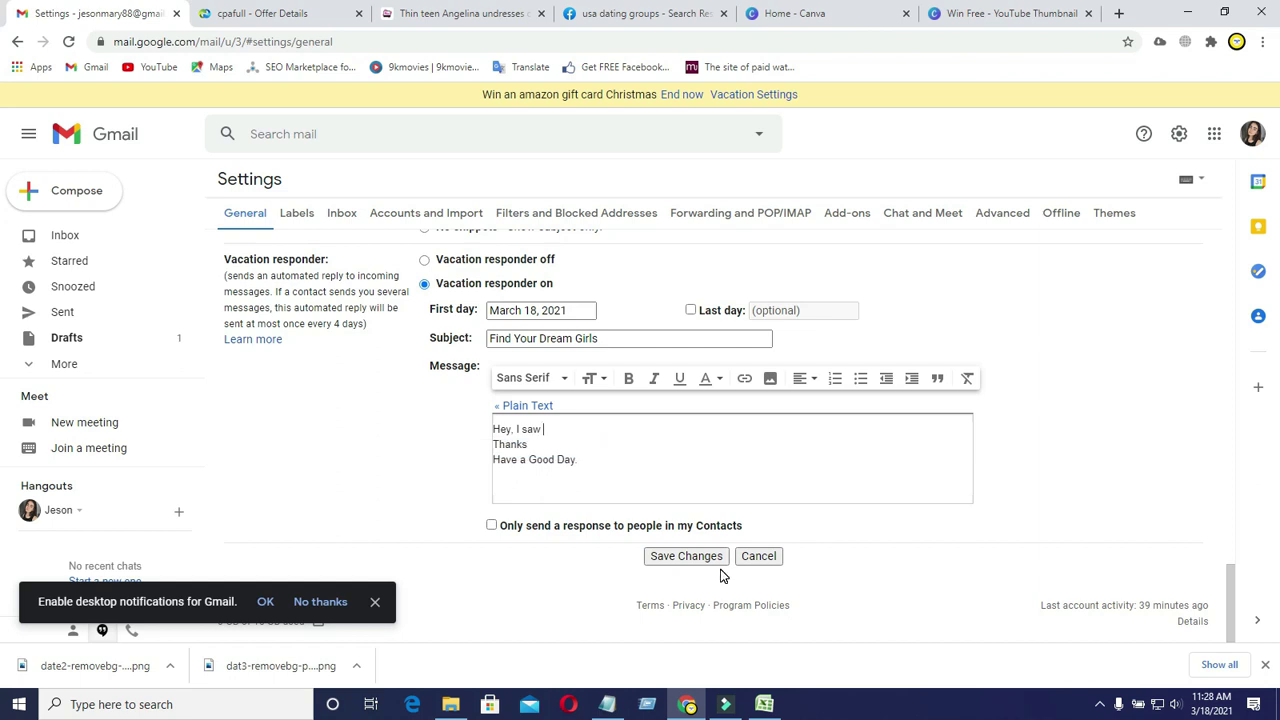
{"action": "type", "text": "Your are luck ey"}
{"action": "right_click", "coordinate": [600, 432]}
{"action": "left_click", "coordinate": [638, 451]}
{"action": "type", "text": "for me"}
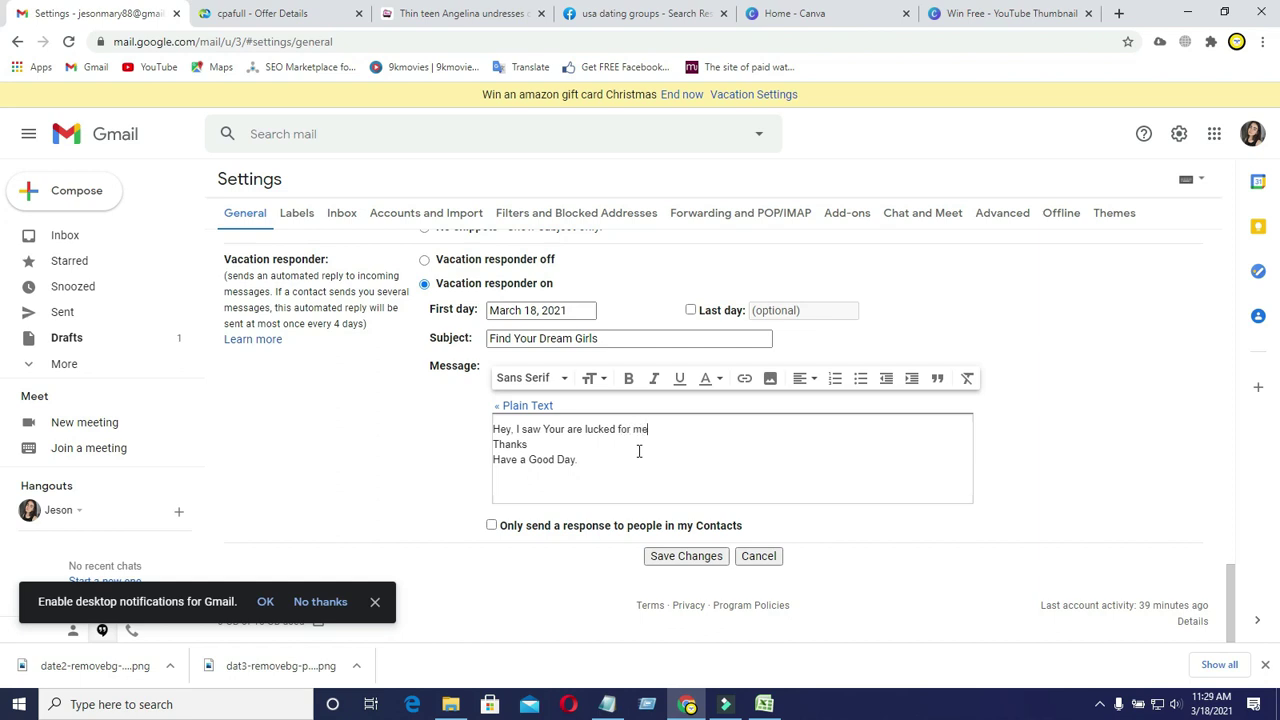
{"action": "type", "text": "et a dream girls ."}
{"action": "key", "text": "Return"}
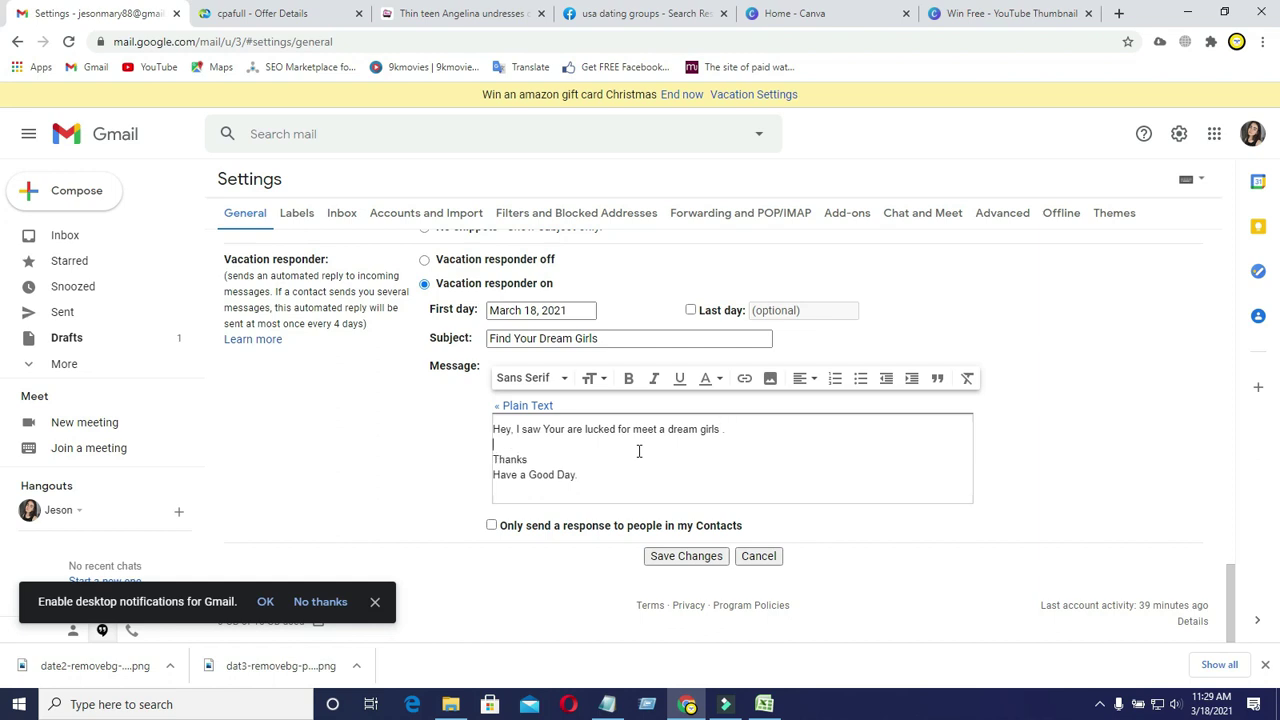
Write "MEET NEW GIRLS" on the line above "Thanks" in the responder message.
{"action": "type", "text": "M"}
{"action": "type", "text": "EET"}
{"action": "type", "text": " NEW"}
{"action": "type", "text": "drea"}
{"action": "type", "text": "re"}
{"action": "type", "text": "am "}
{"action": "type", "text": "G"}
{"action": "key", "text": "BackSpace"}
{"action": "key", "text": "BackSpace"}
{"action": "key", "text": "BackSpace"}
{"action": "type", "text": "GiRLS"}
Replace the word "lucked" in the message's first line with the suggested spelling "luckily".
{"action": "left_click", "coordinate": [613, 428]}
{"action": "key", "text": "BackSpace"}
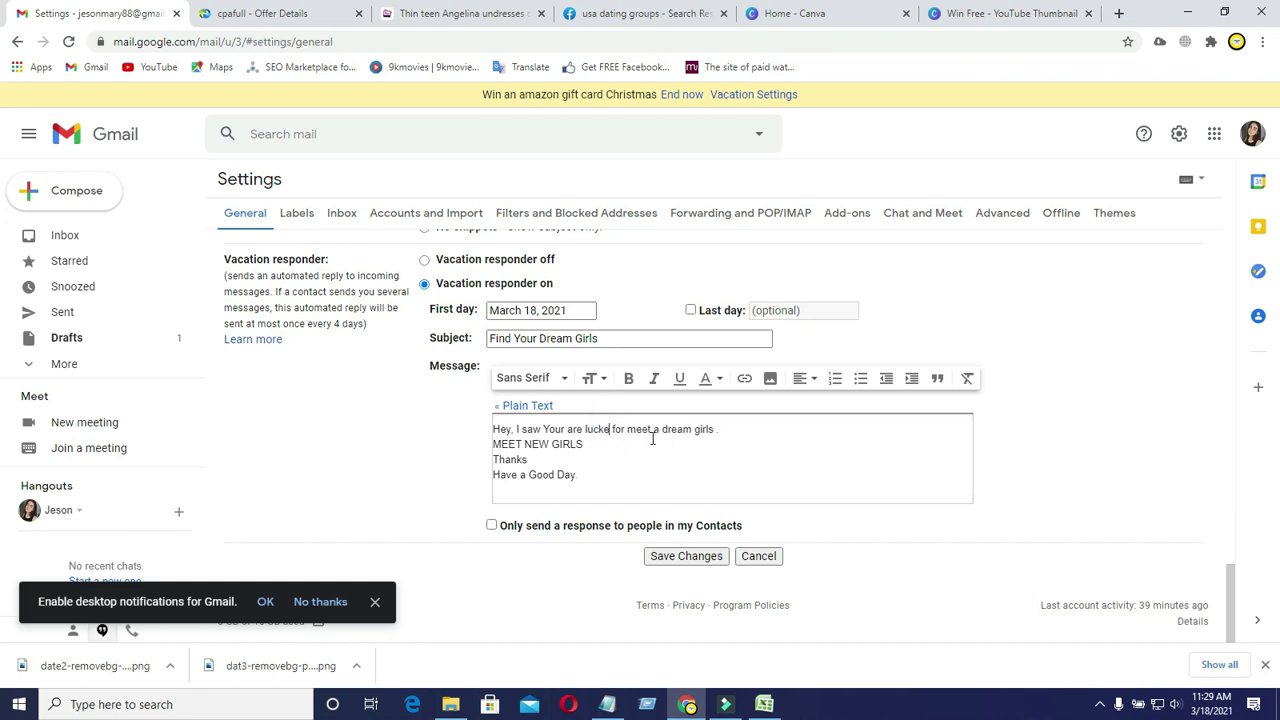
{"action": "type", "text": "y"}
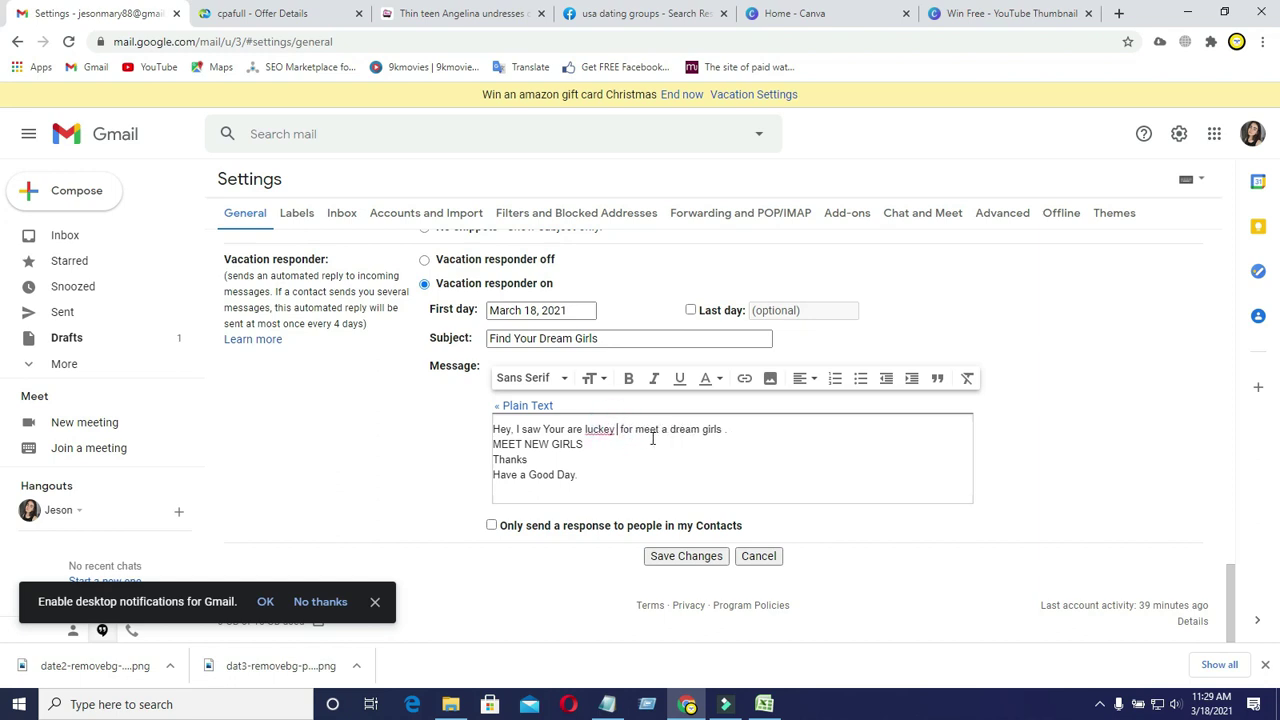
{"action": "right_click", "coordinate": [596, 430]}
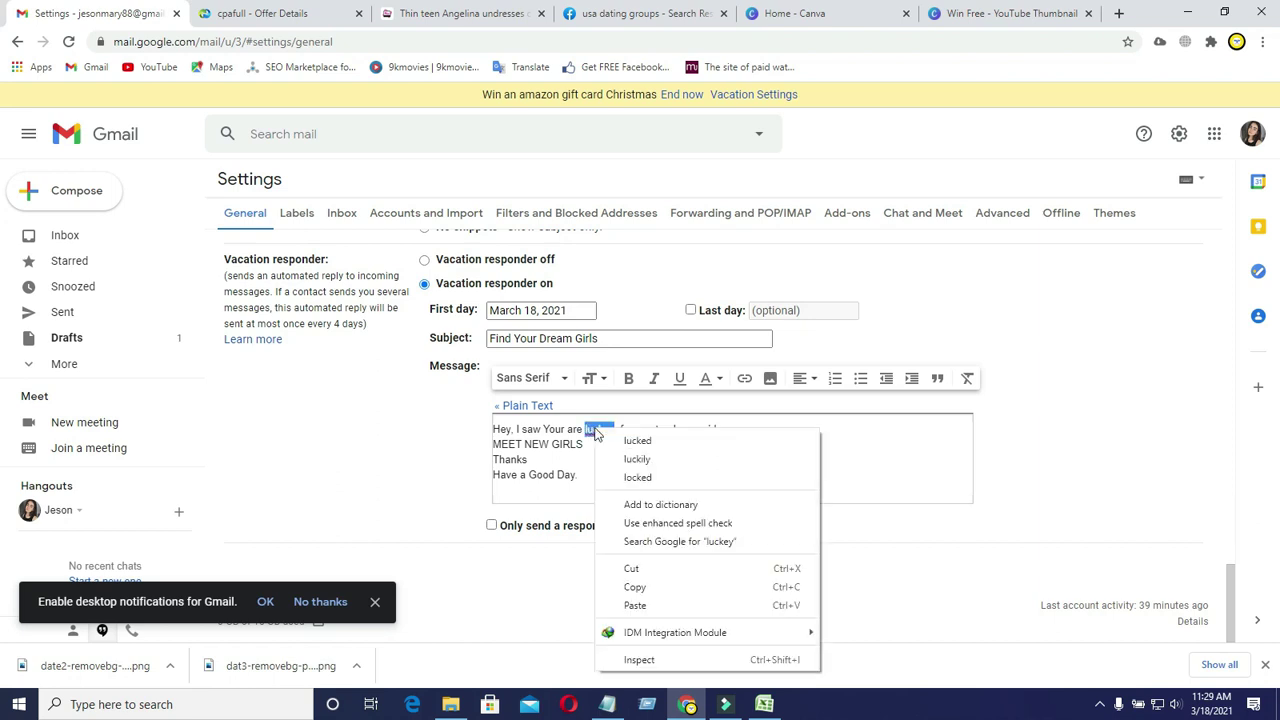
{"action": "left_click", "coordinate": [649, 463]}
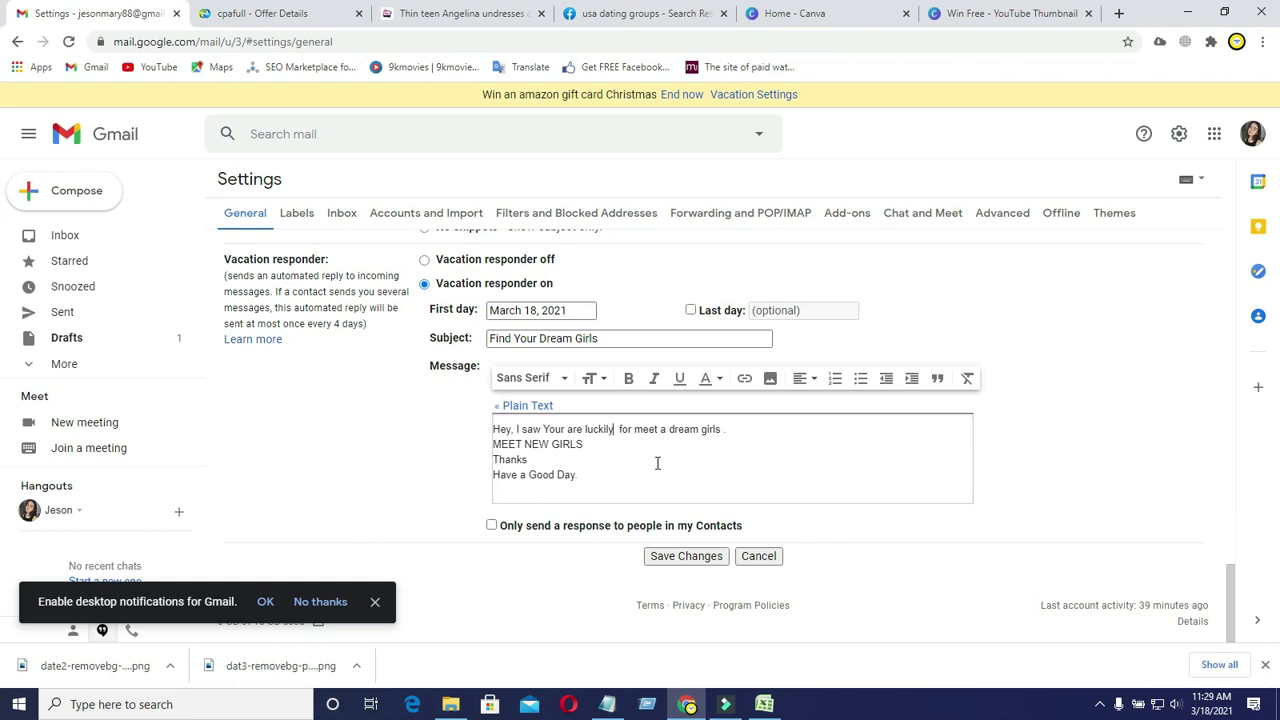
Reword the message's first line to "Hey, I saw Your are very lucky for meet a dream girls ..".
{"action": "key", "text": "BackSpace"}
{"action": "key", "text": "BackSpace"}
{"action": "key", "text": "BackSpace"}
{"action": "type", "text": "ky"}
{"action": "right_click", "coordinate": [599, 430]}
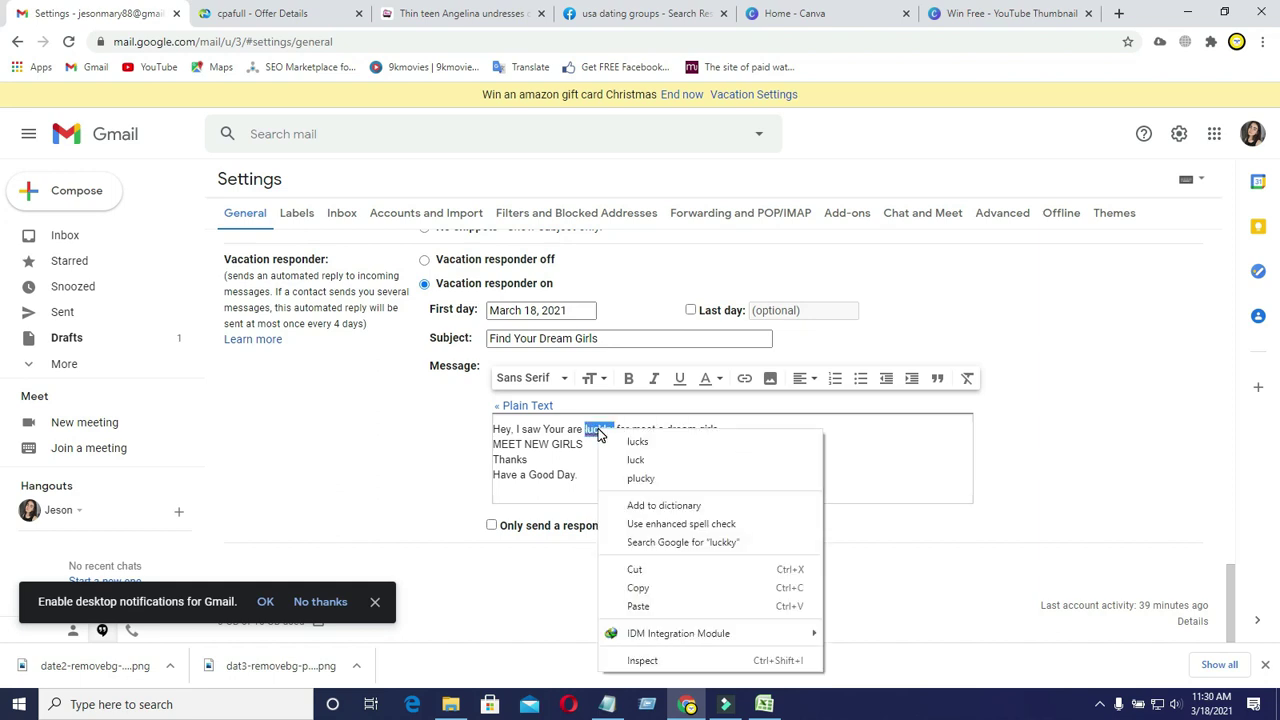
{"action": "left_click", "coordinate": [594, 438]}
{"action": "left_click", "coordinate": [579, 430]}
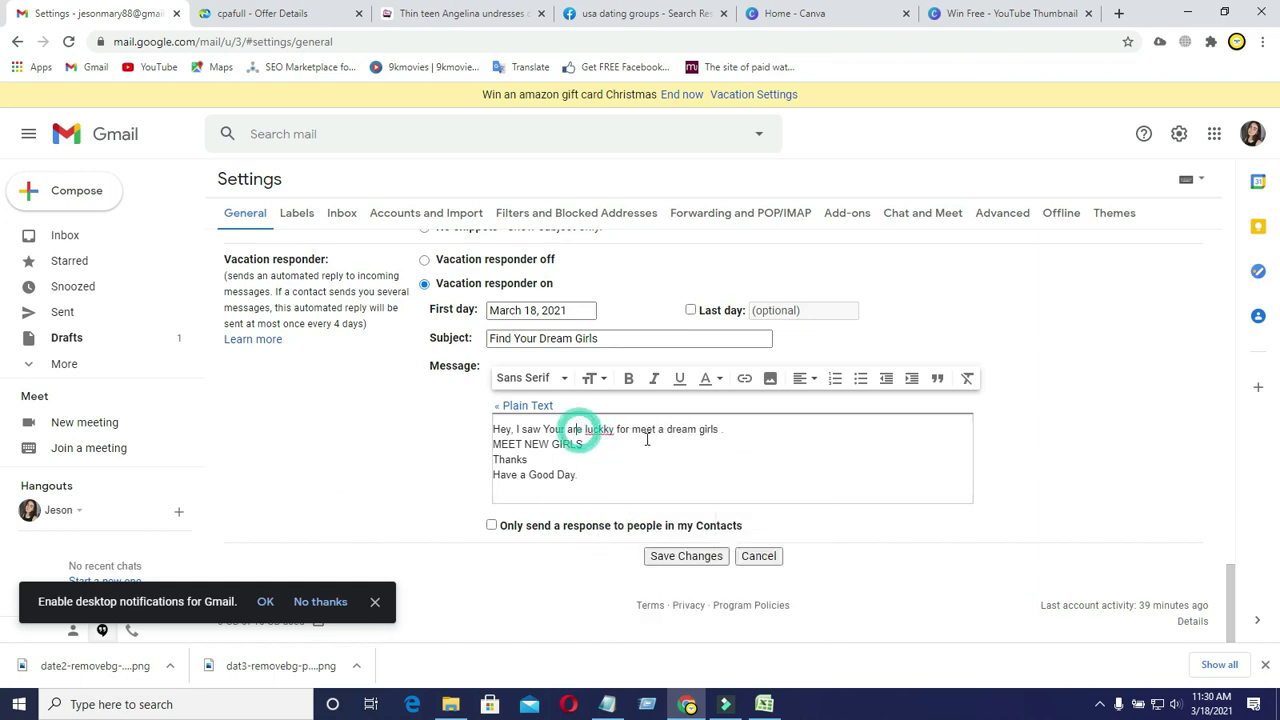
{"action": "type", "text": "very"}
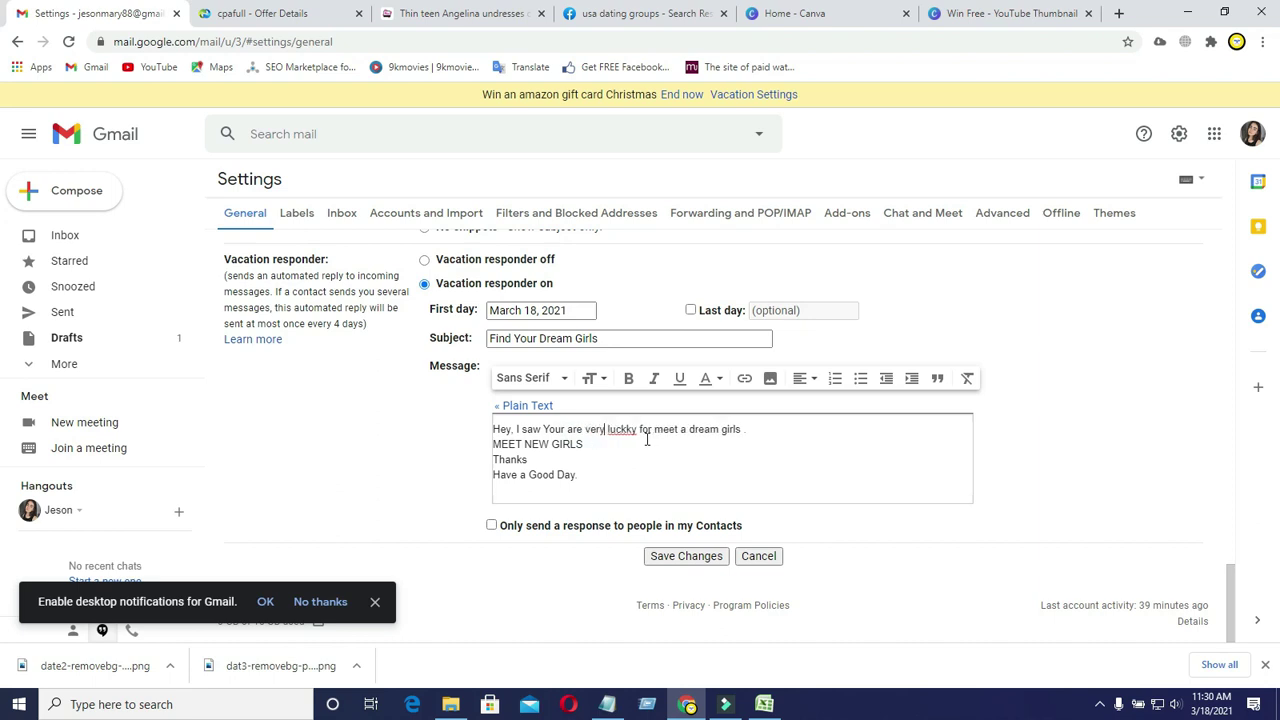
{"action": "left_click", "coordinate": [627, 430]}
{"action": "key", "text": "BackSpace"}
{"action": "left_click", "coordinate": [786, 437]}
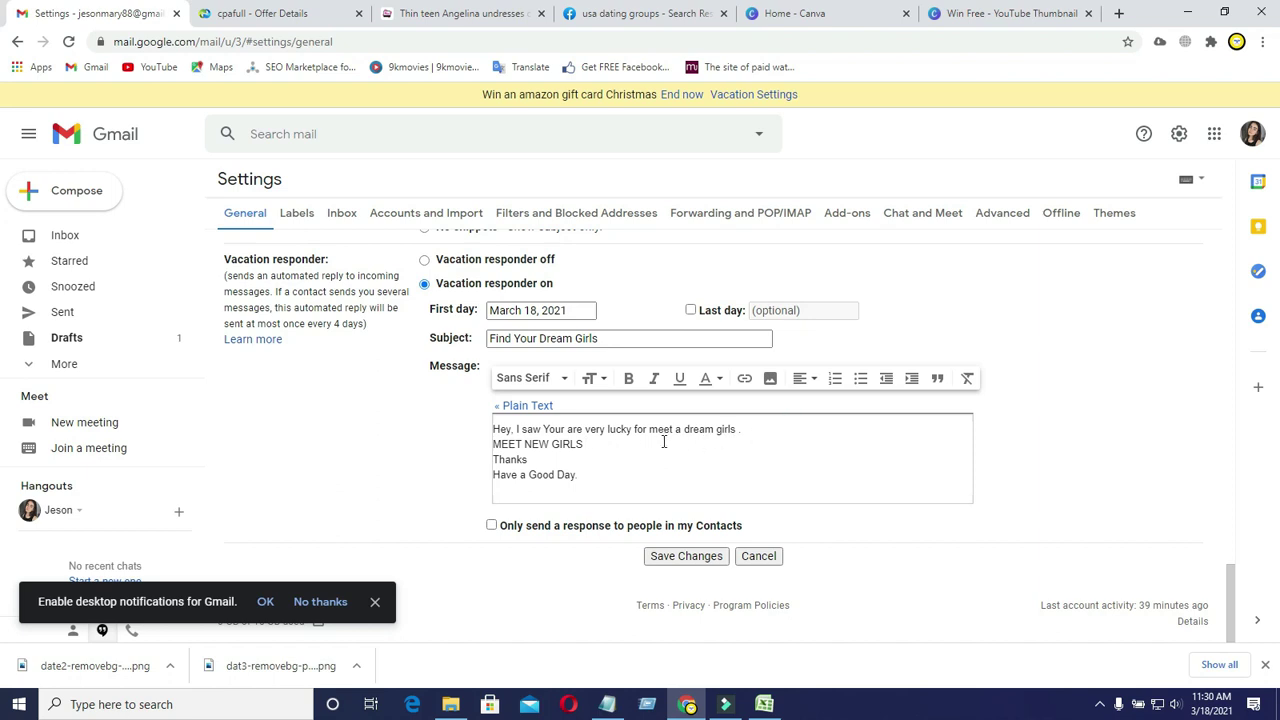
{"action": "left_click", "coordinate": [741, 432]}
Make the line "MEET NEW GIRLS" bold in the responder message.
{"action": "left_click_drag", "start_coordinate": [595, 442], "coordinate": [493, 449]}
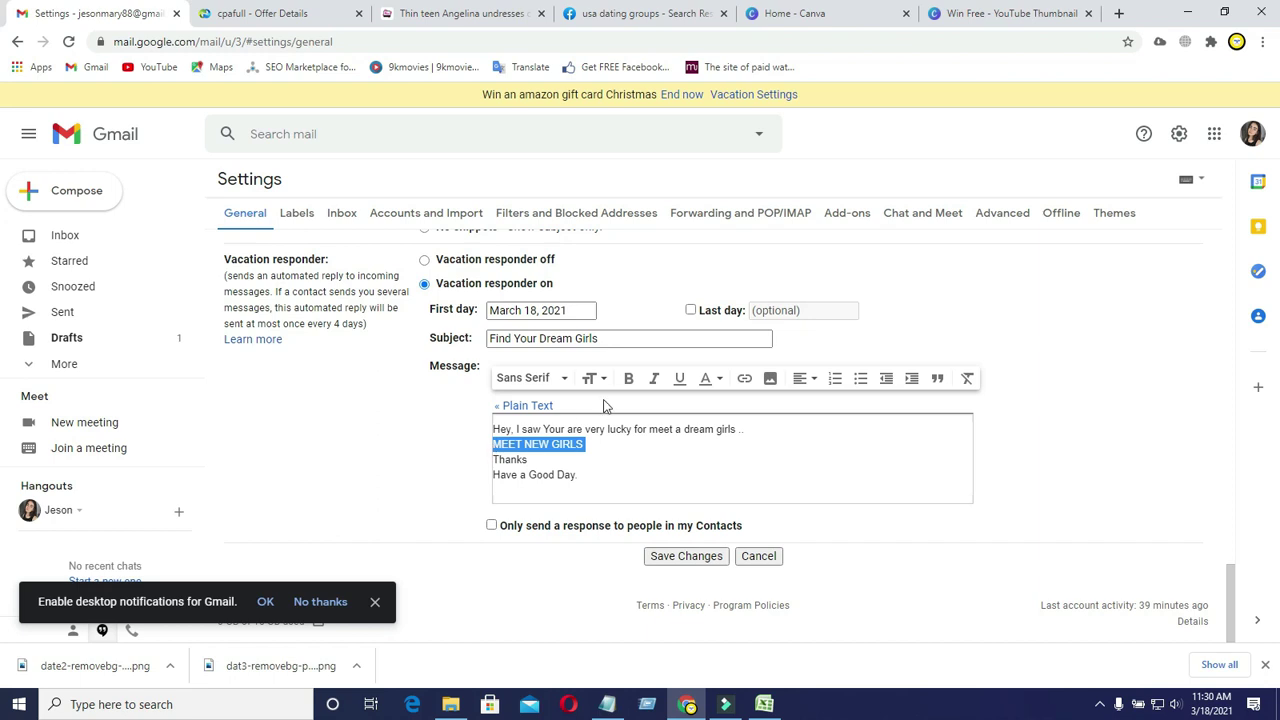
{"action": "left_click", "coordinate": [629, 380]}
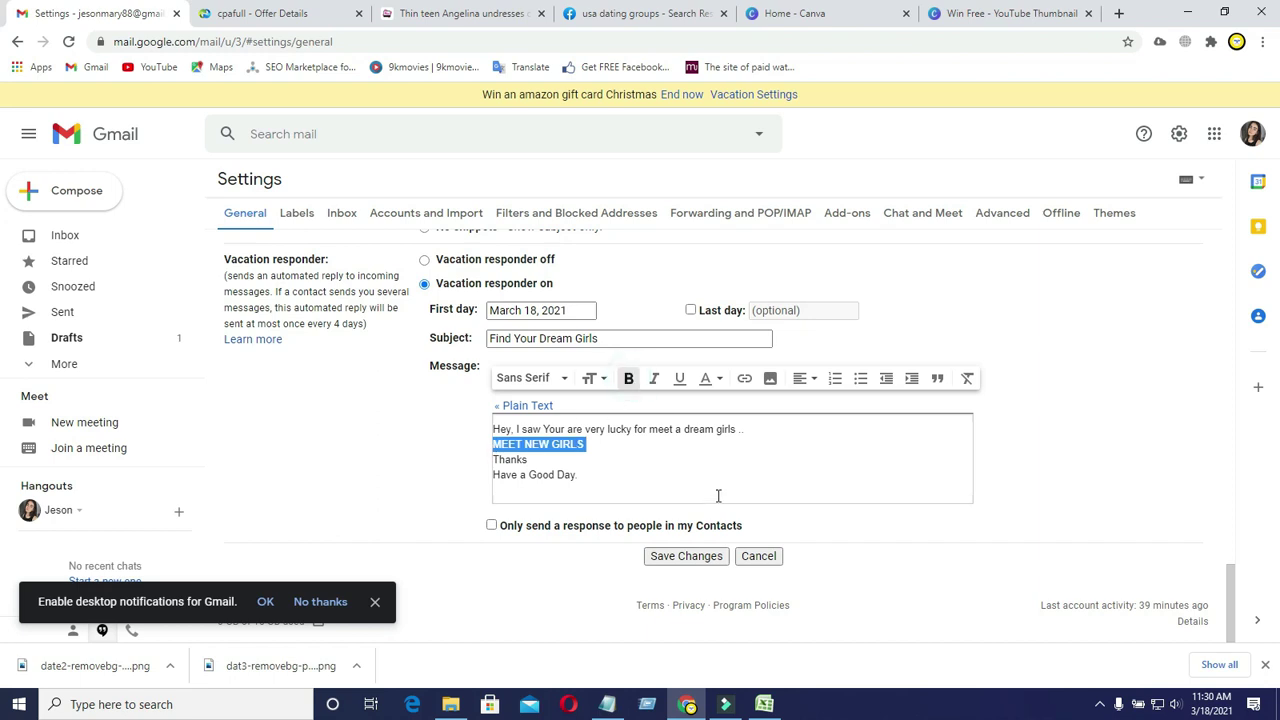
{"action": "left_click", "coordinate": [621, 490]}
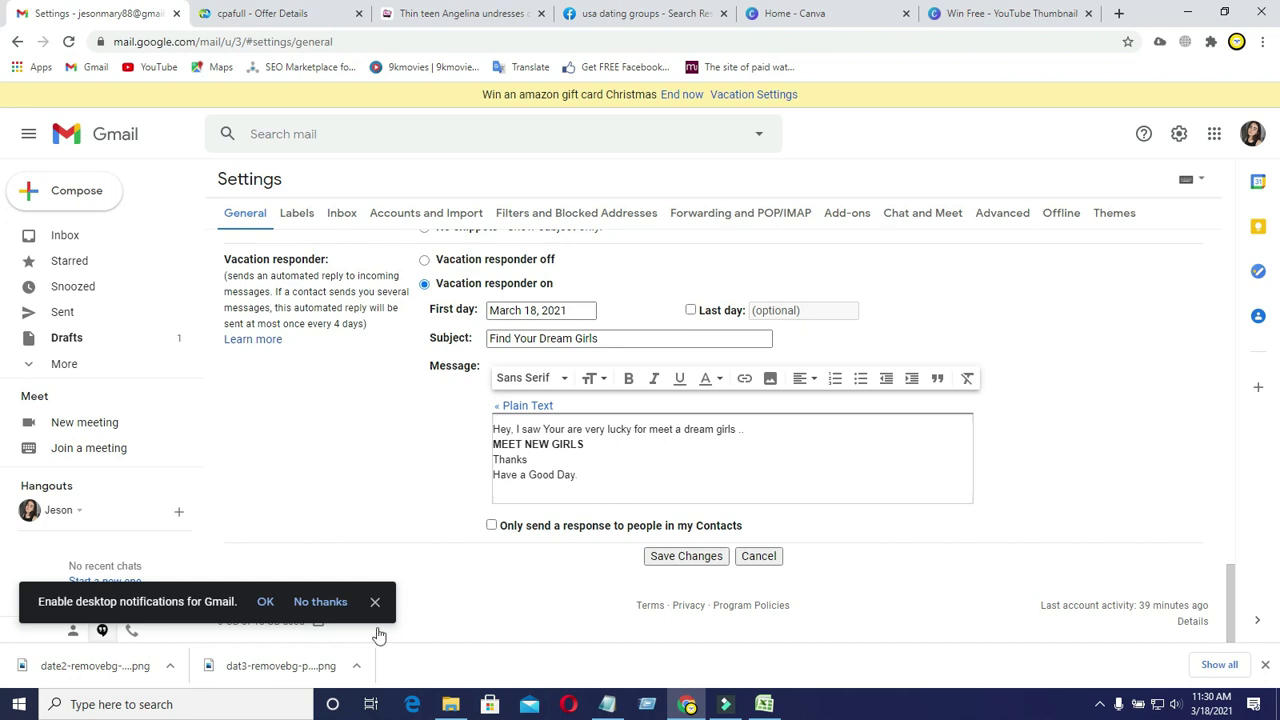
{"action": "left_click", "coordinate": [265, 601]}
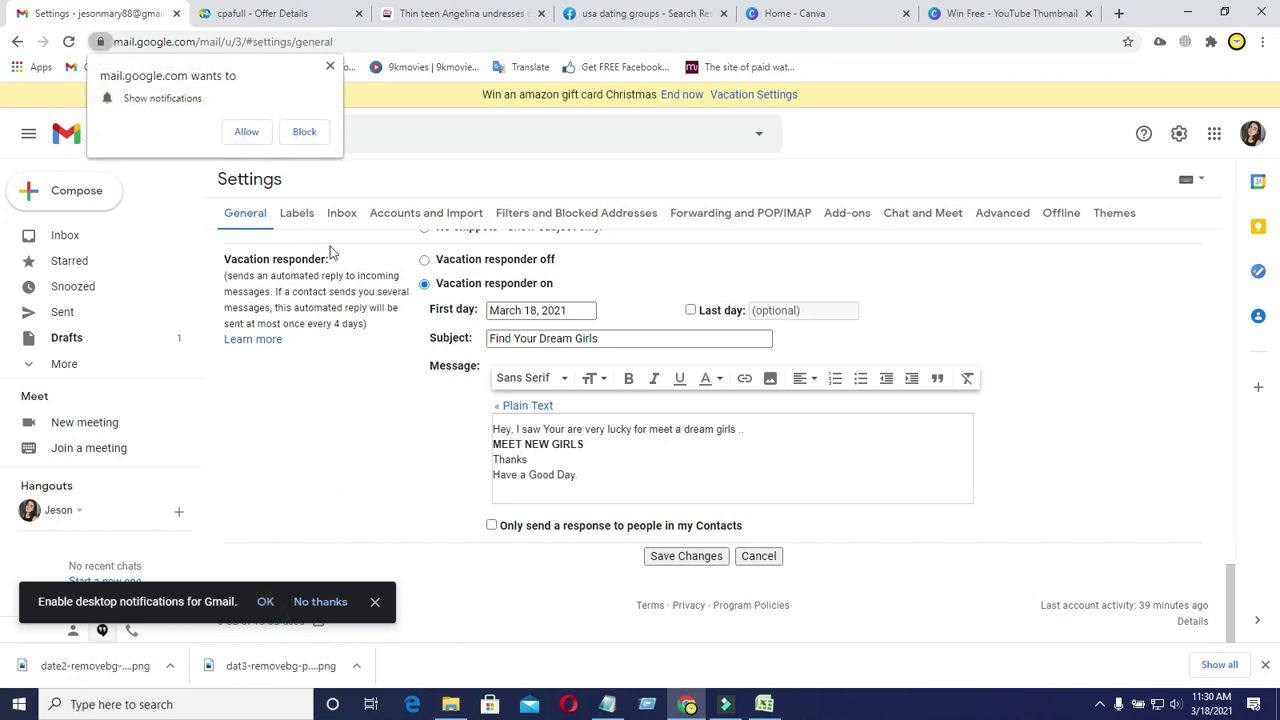
{"action": "left_click", "coordinate": [330, 66]}
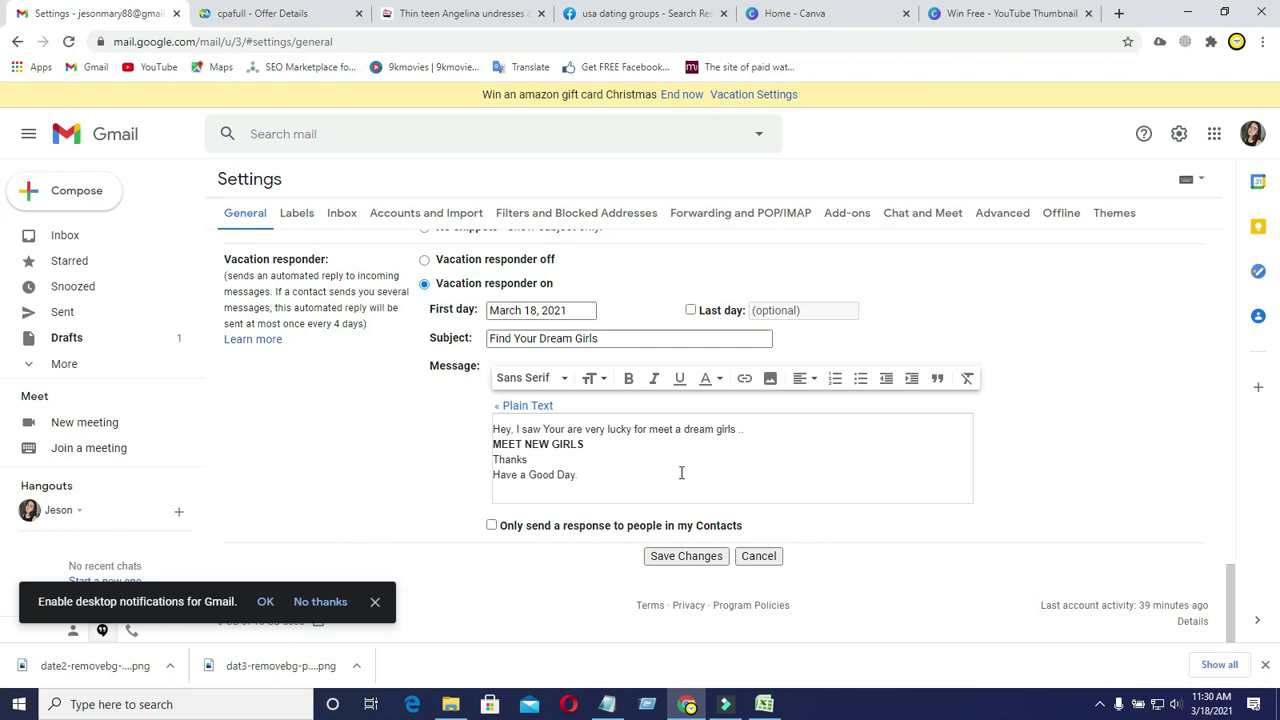
{"action": "left_click_drag", "start_coordinate": [594, 446], "coordinate": [480, 448]}
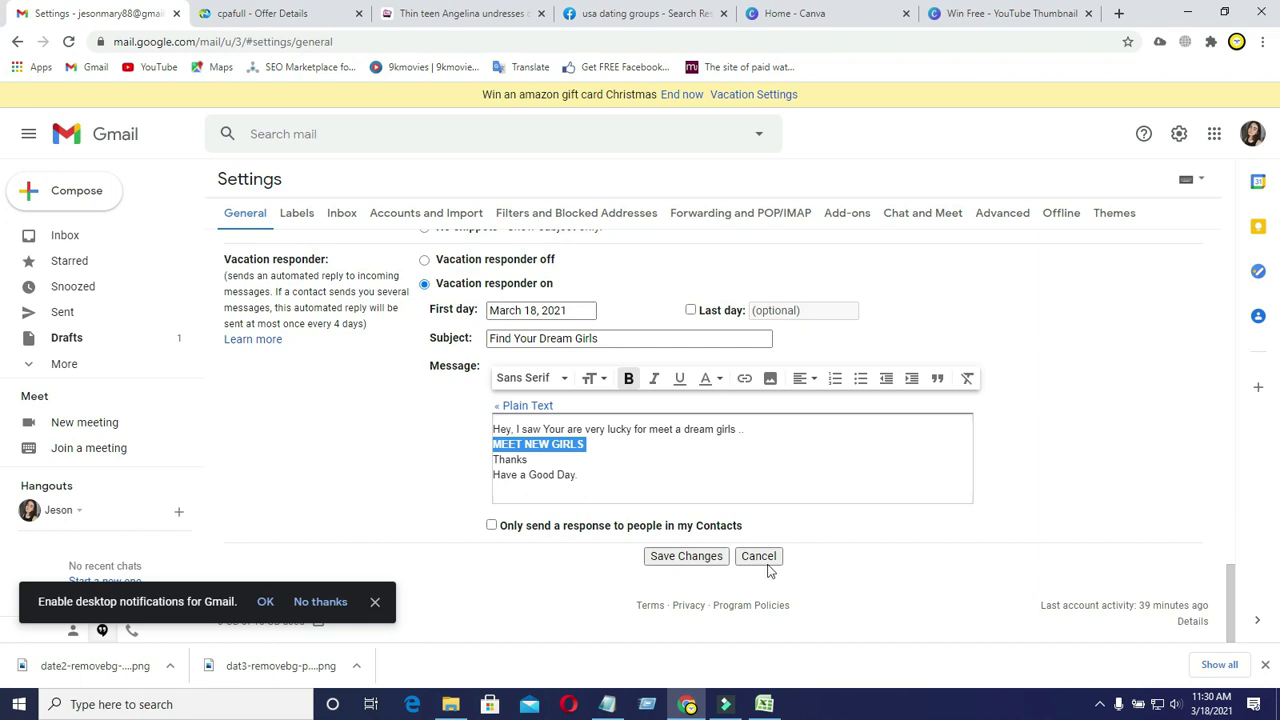
{"action": "left_click", "coordinate": [265, 604]}
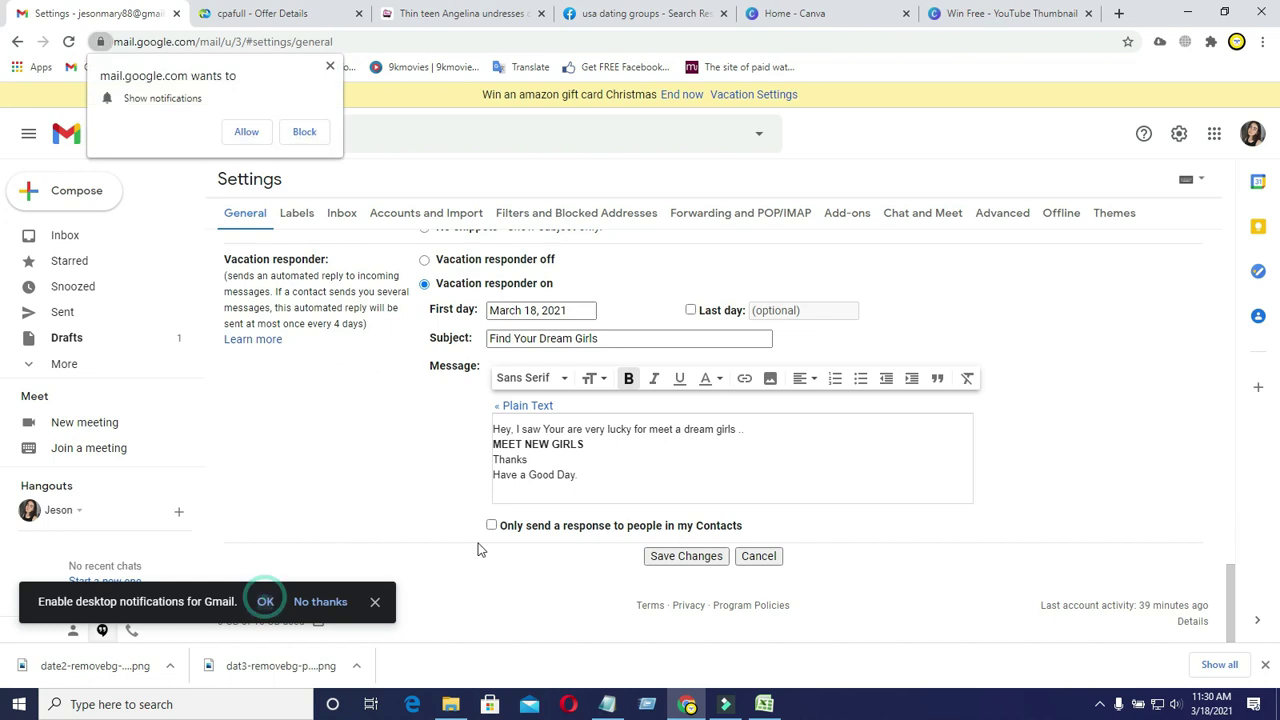
{"action": "left_click", "coordinate": [249, 134]}
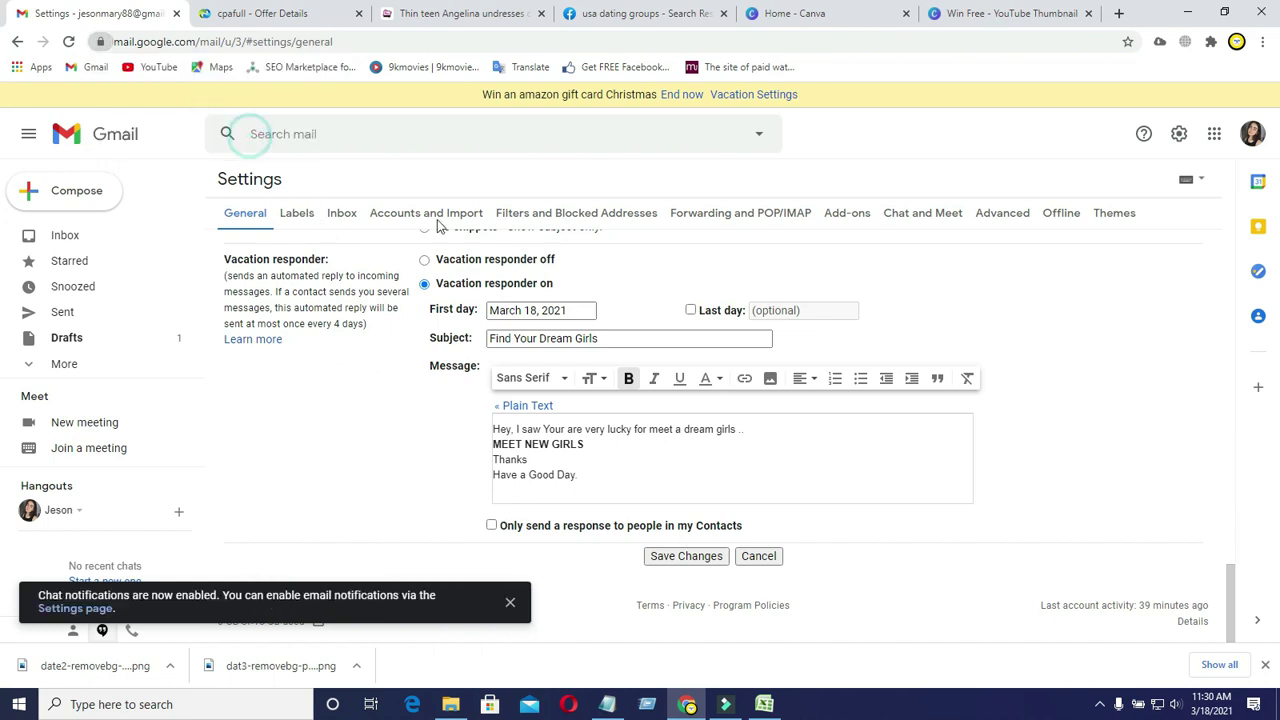
{"action": "left_click", "coordinate": [509, 602]}
{"action": "left_click", "coordinate": [610, 706]}
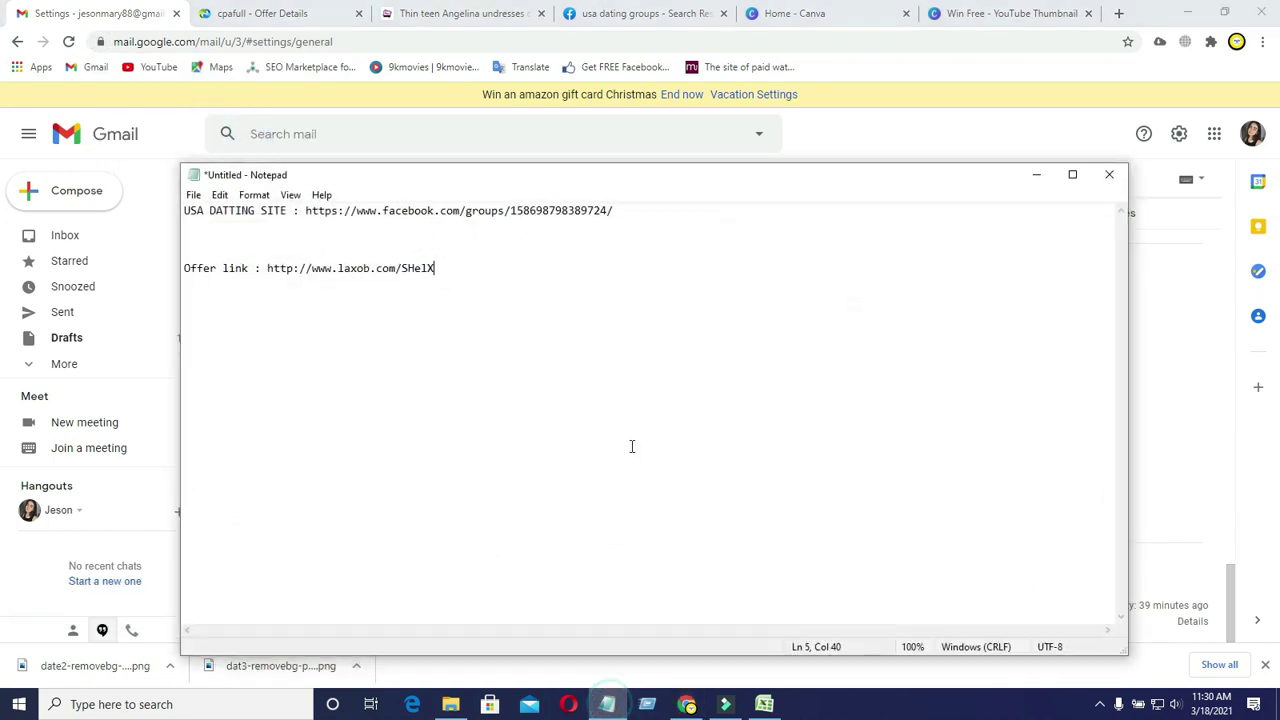
{"action": "left_click_drag", "start_coordinate": [437, 267], "coordinate": [268, 272]}
{"action": "key", "text": "ctrl+c"}
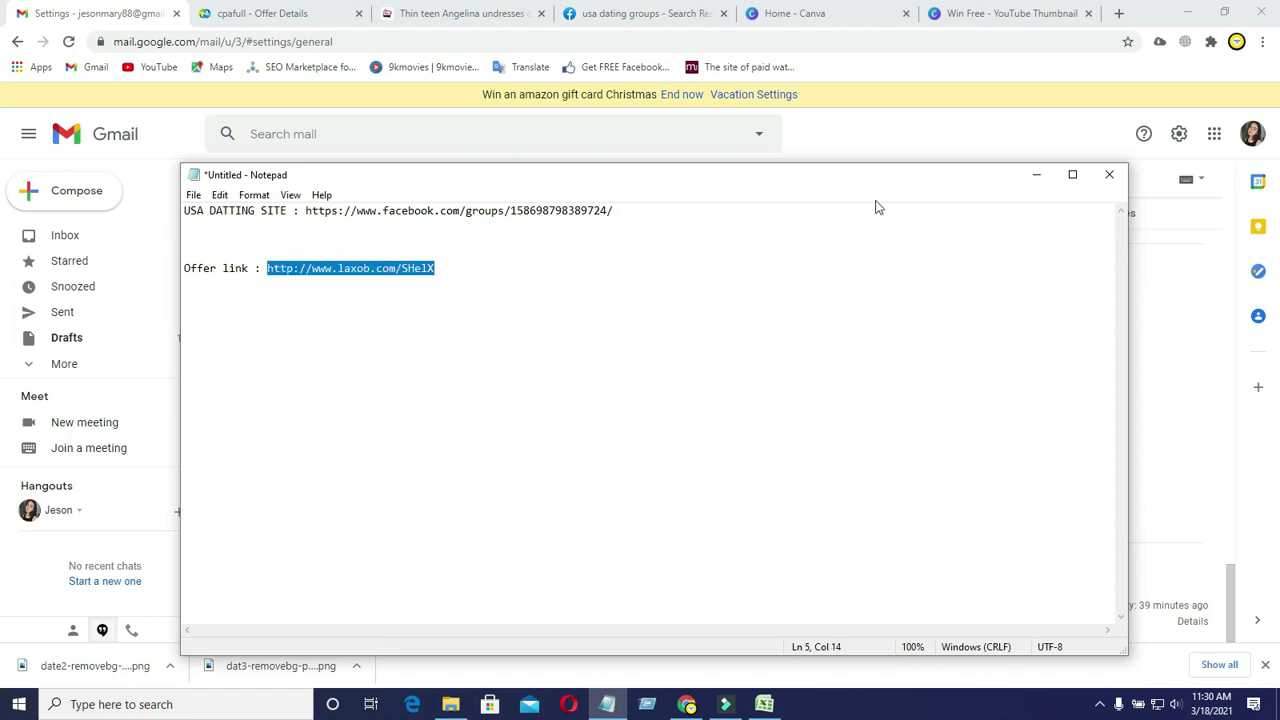
{"action": "left_click", "coordinate": [1036, 174]}
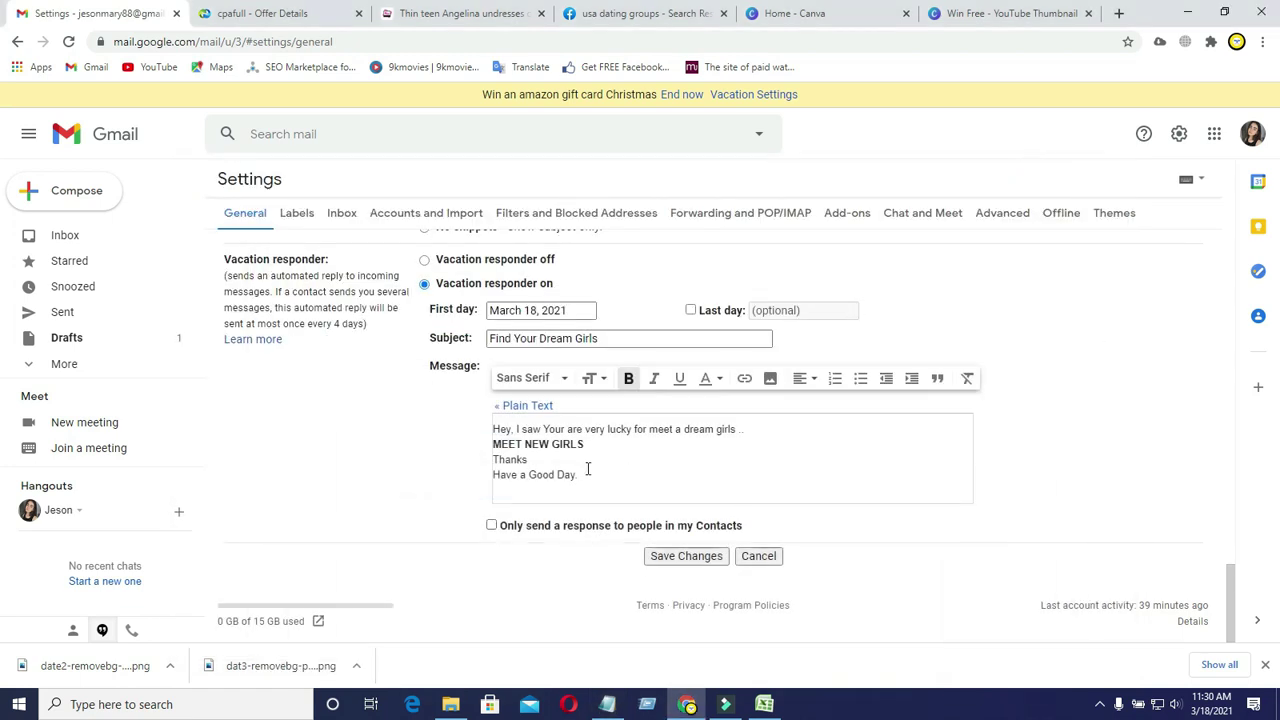
{"action": "left_click_drag", "start_coordinate": [598, 444], "coordinate": [492, 448]}
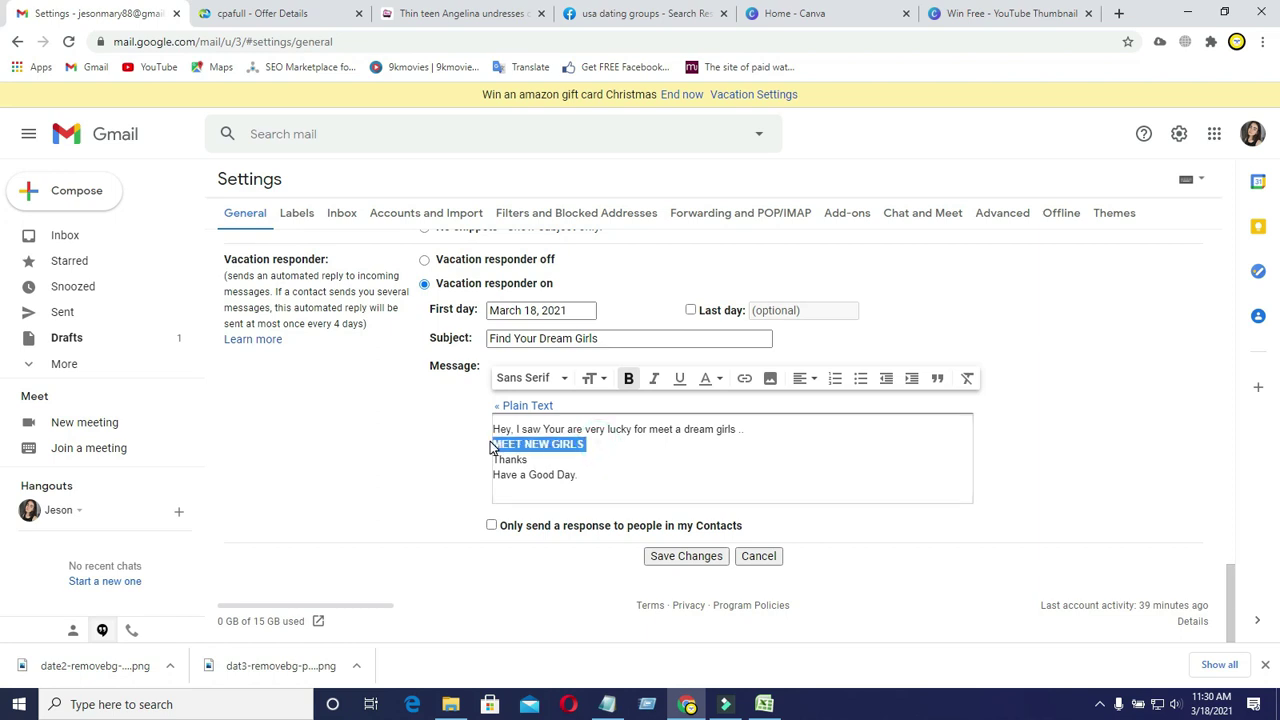
{"action": "left_click", "coordinate": [744, 378]}
{"action": "left_click", "coordinate": [589, 358]}
{"action": "key", "text": "ctrl+v"}
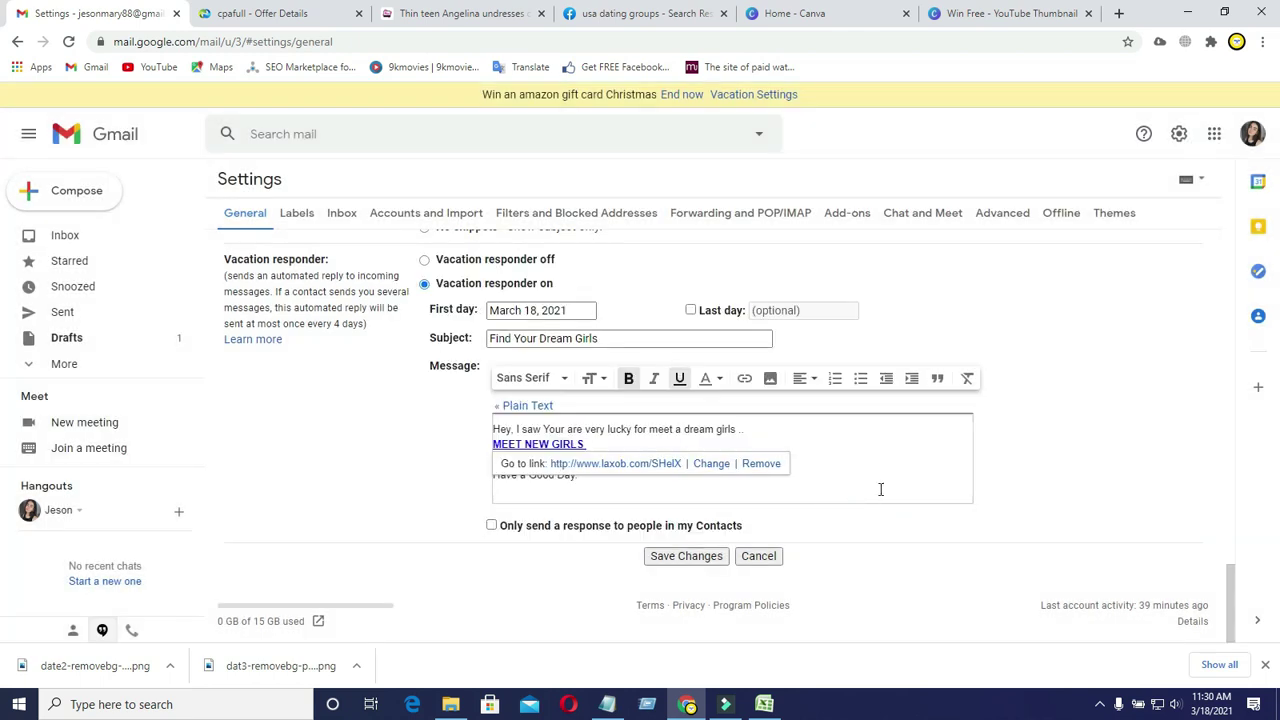
{"action": "left_click", "coordinate": [880, 489]}
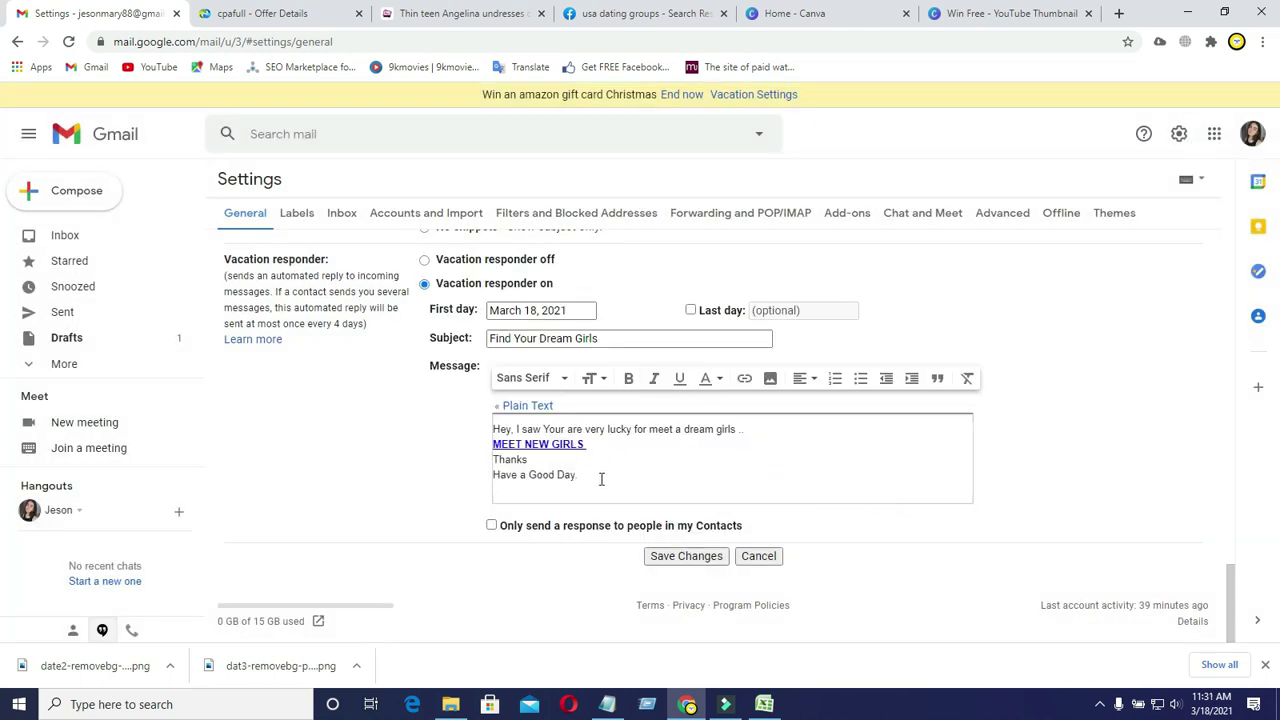
{"action": "double_click", "coordinate": [513, 460]}
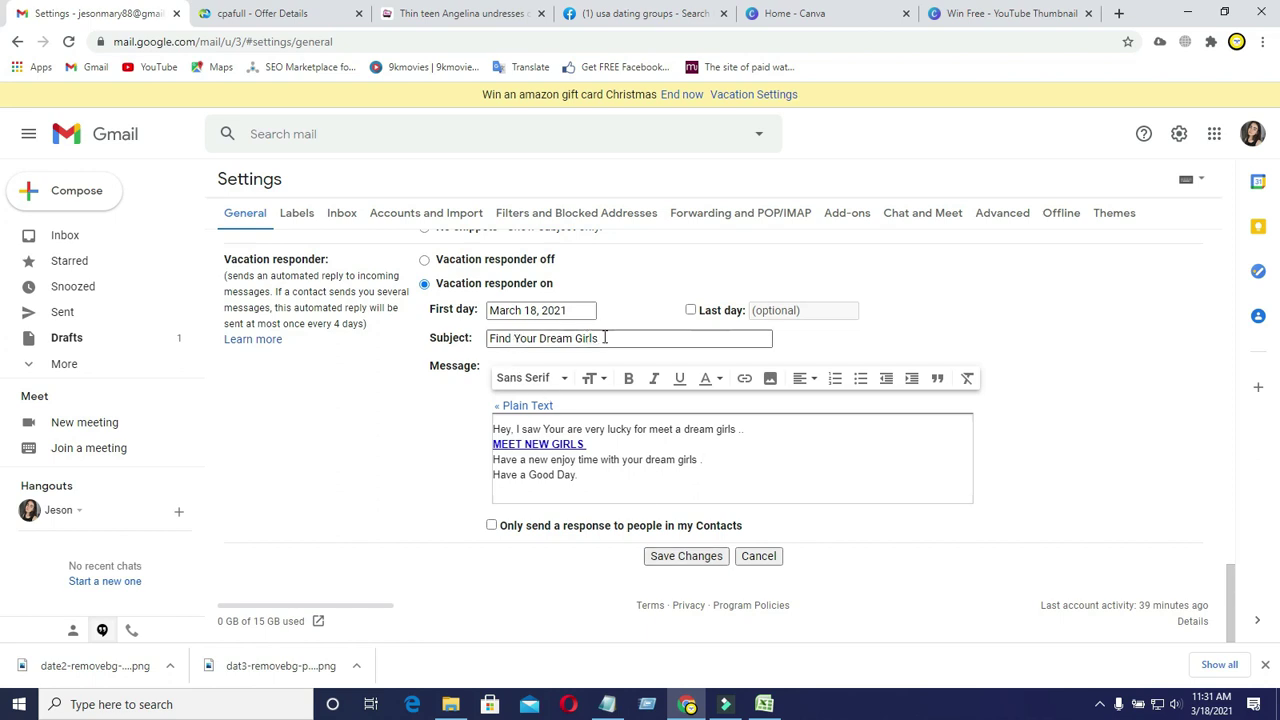
Set the vacation responder's subject to "Meet Your Dream Gril" and save the settings.
{"action": "left_click_drag", "start_coordinate": [609, 338], "coordinate": [477, 362]}
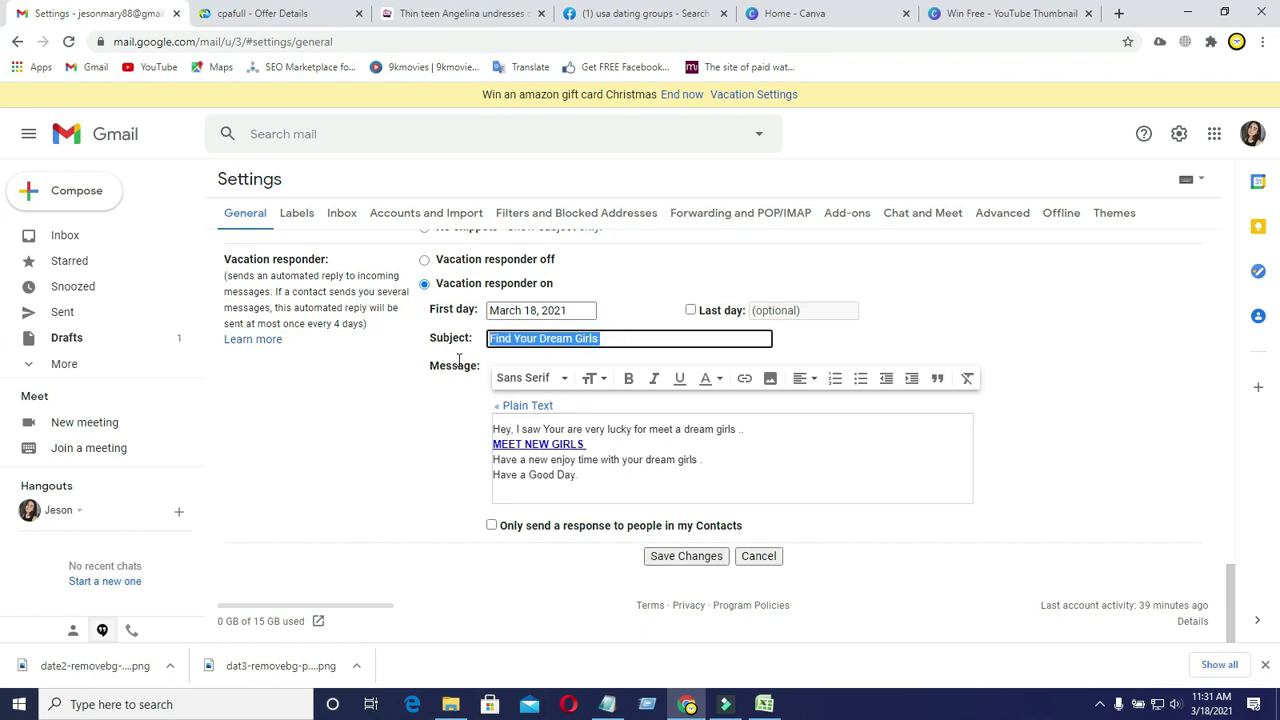
{"action": "type", "text": "Meet"}
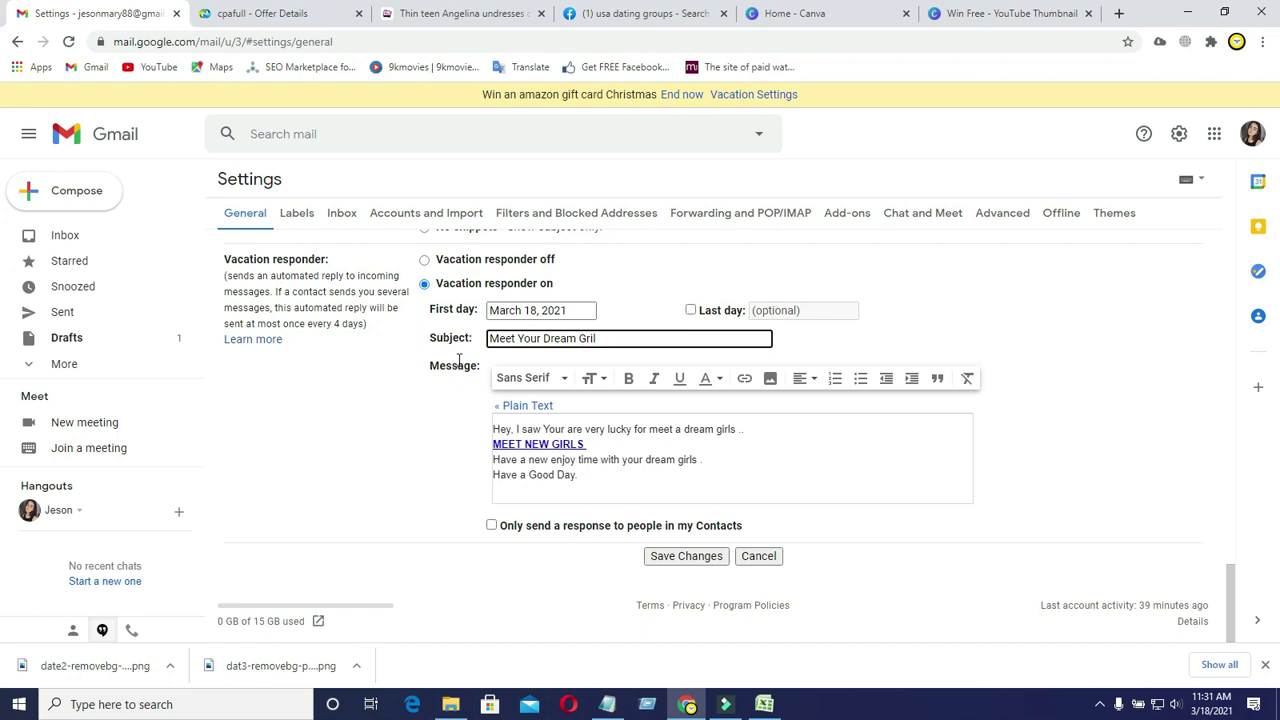
{"action": "left_click", "coordinate": [832, 440]}
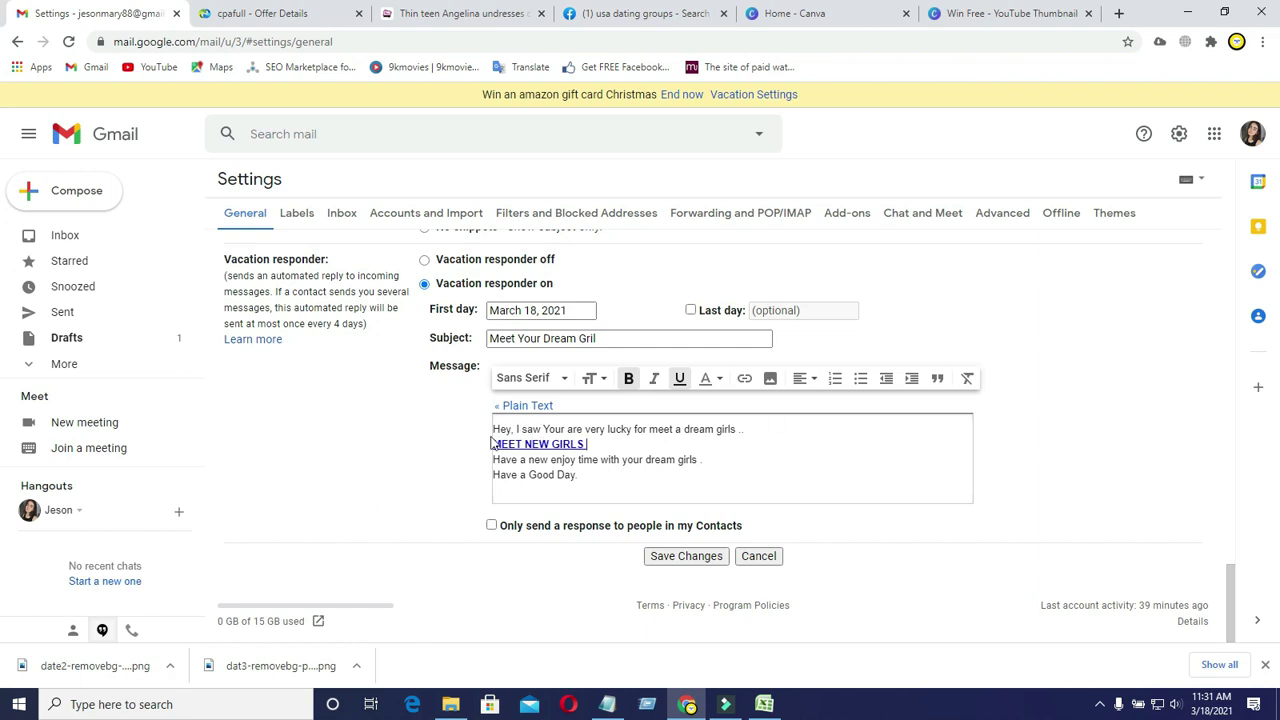
{"action": "left_click", "coordinate": [684, 558]}
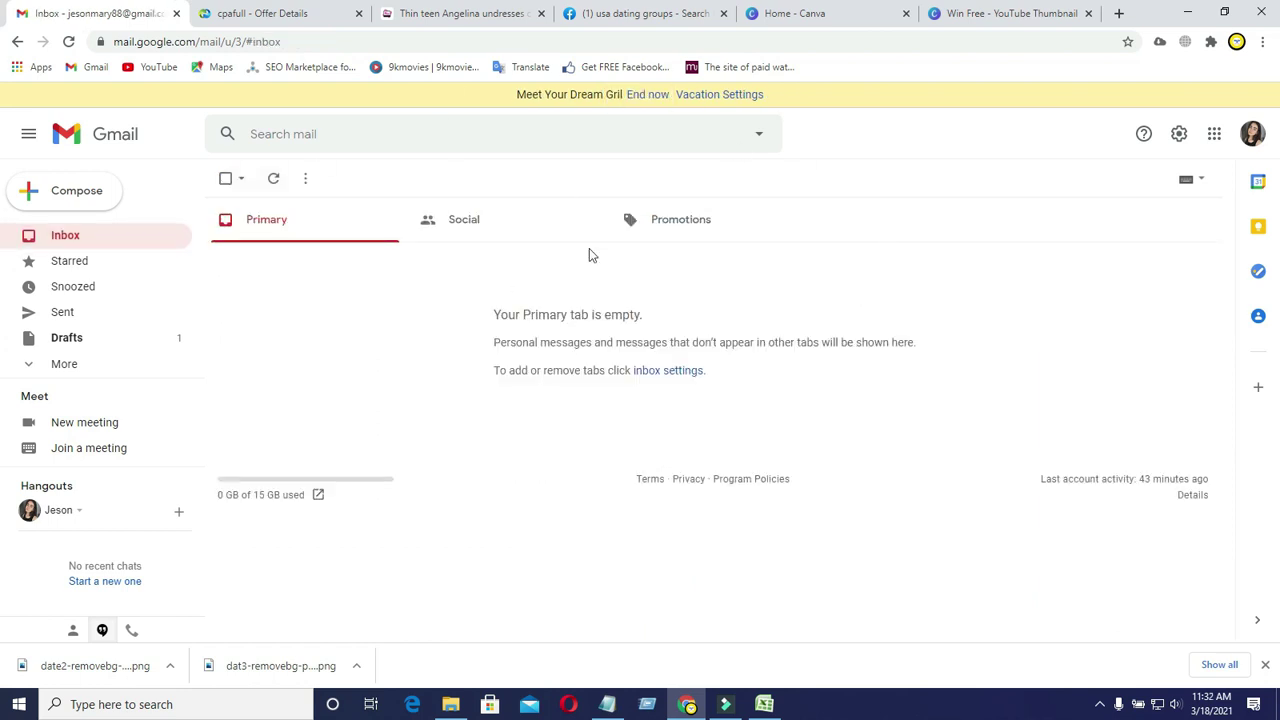
Copy the signed-in account's e-mail address and switch to the "Win Free" thumbnail design in Canva.
{"action": "left_click", "coordinate": [1252, 134]}
{"action": "left_click_drag", "start_coordinate": [1195, 284], "coordinate": [1064, 288]}
{"action": "key", "text": "ctrl+c"}
{"action": "key", "text": "Escape"}
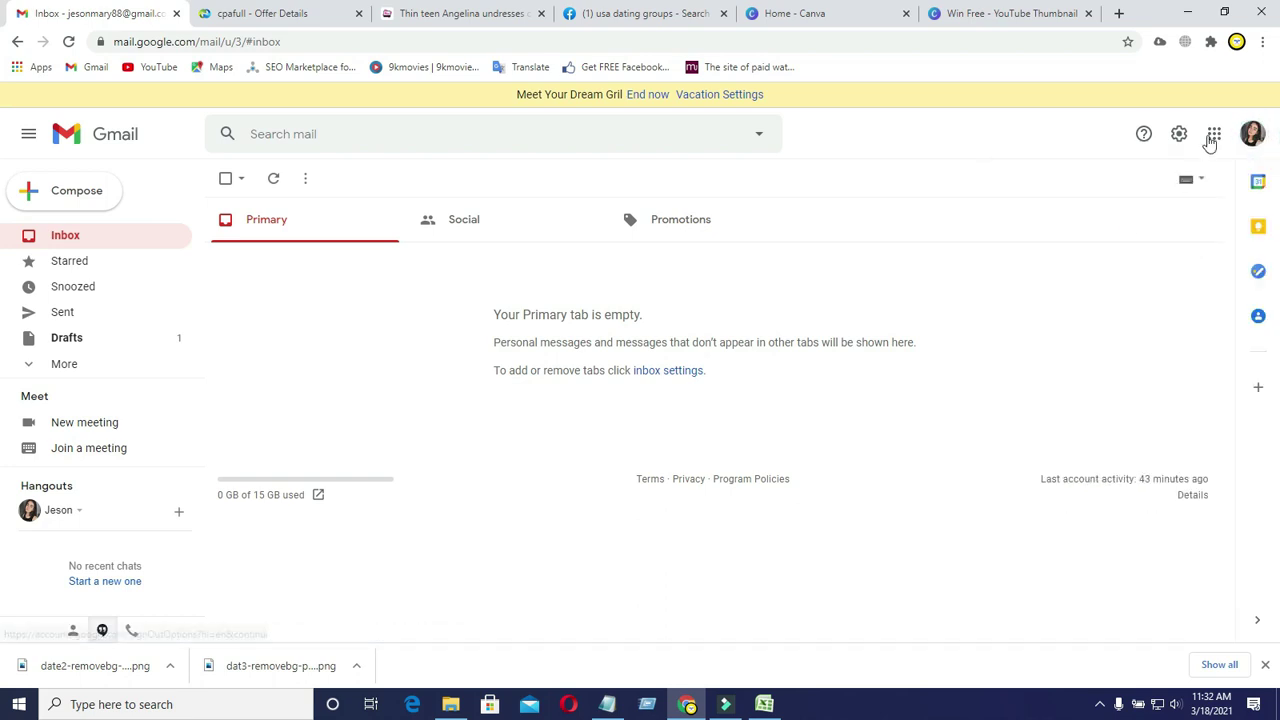
{"action": "left_click", "coordinate": [1251, 133]}
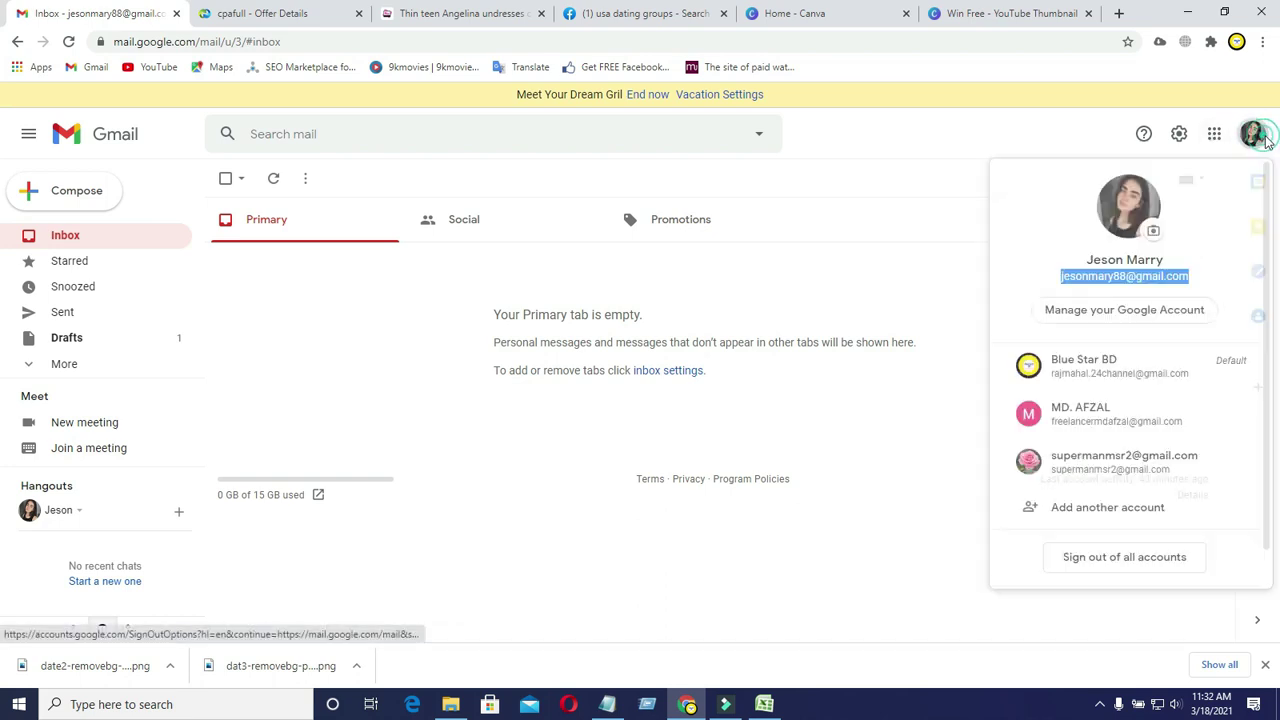
{"action": "left_click", "coordinate": [937, 262]}
{"action": "left_click", "coordinate": [792, 9]}
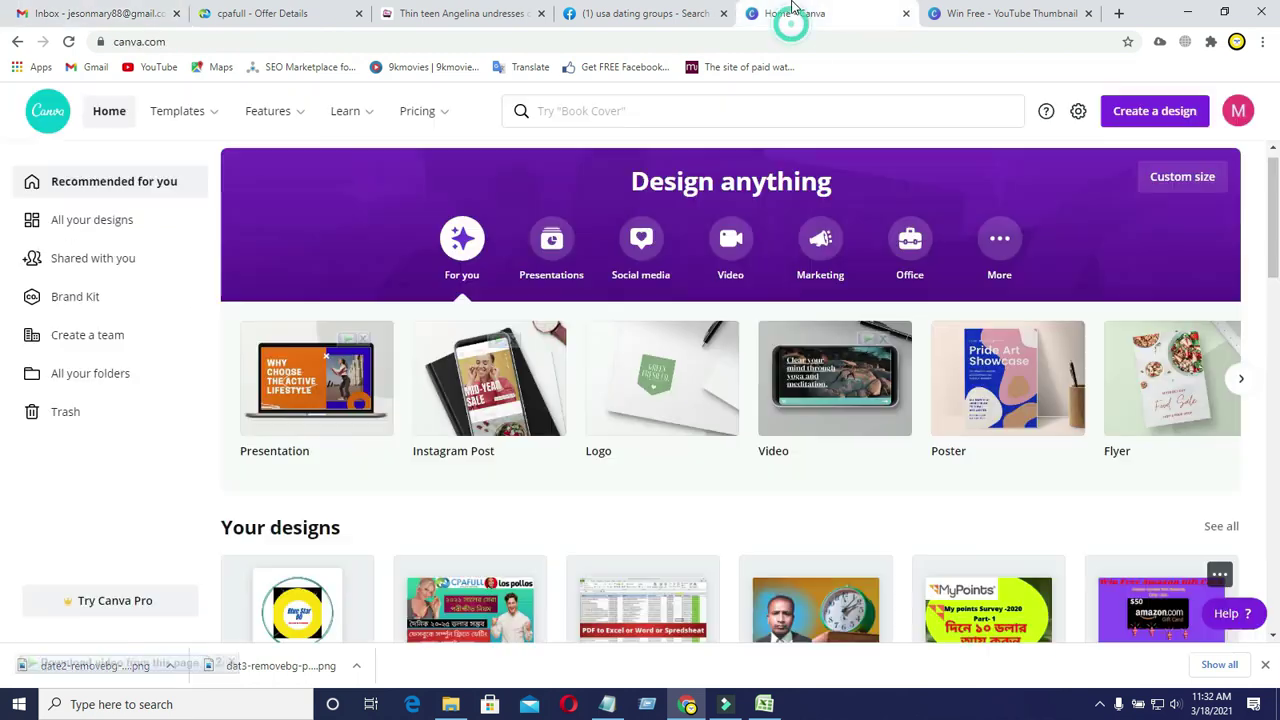
{"action": "left_click", "coordinate": [1020, 14]}
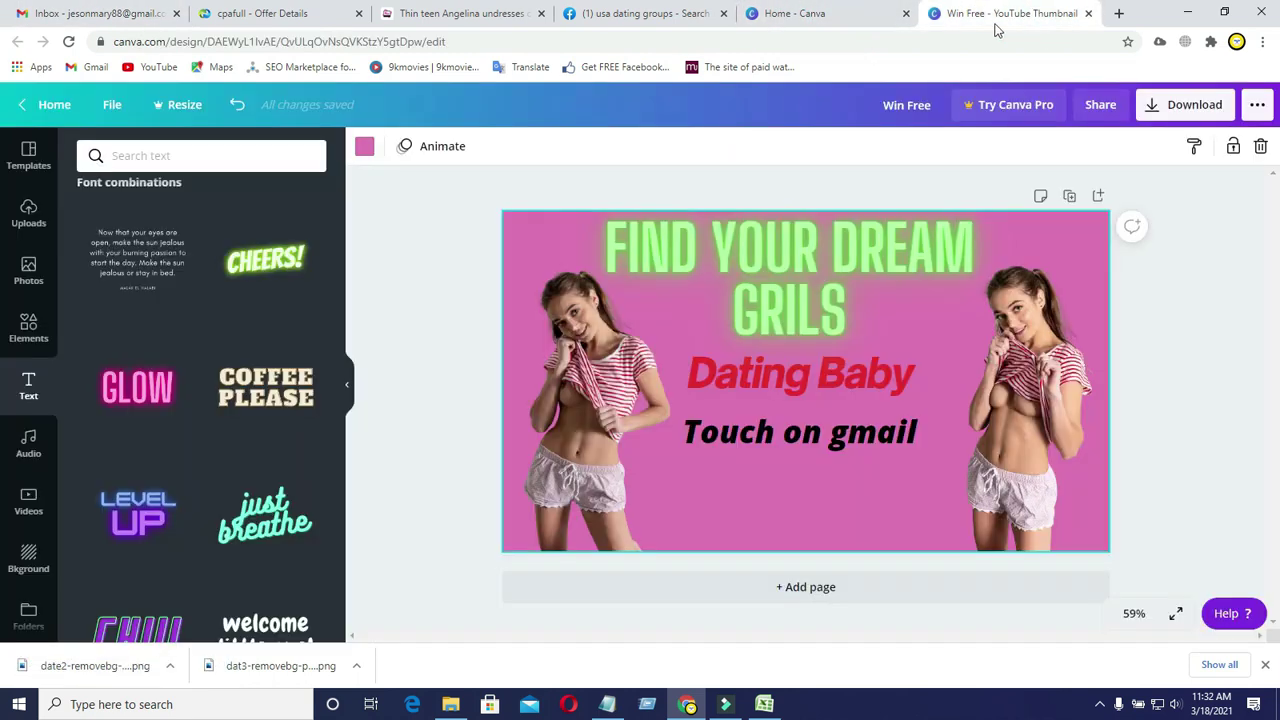
Add a heading below "Touch on gmail" and replace its text with the copied e-mail address.
{"action": "left_click", "coordinate": [733, 488]}
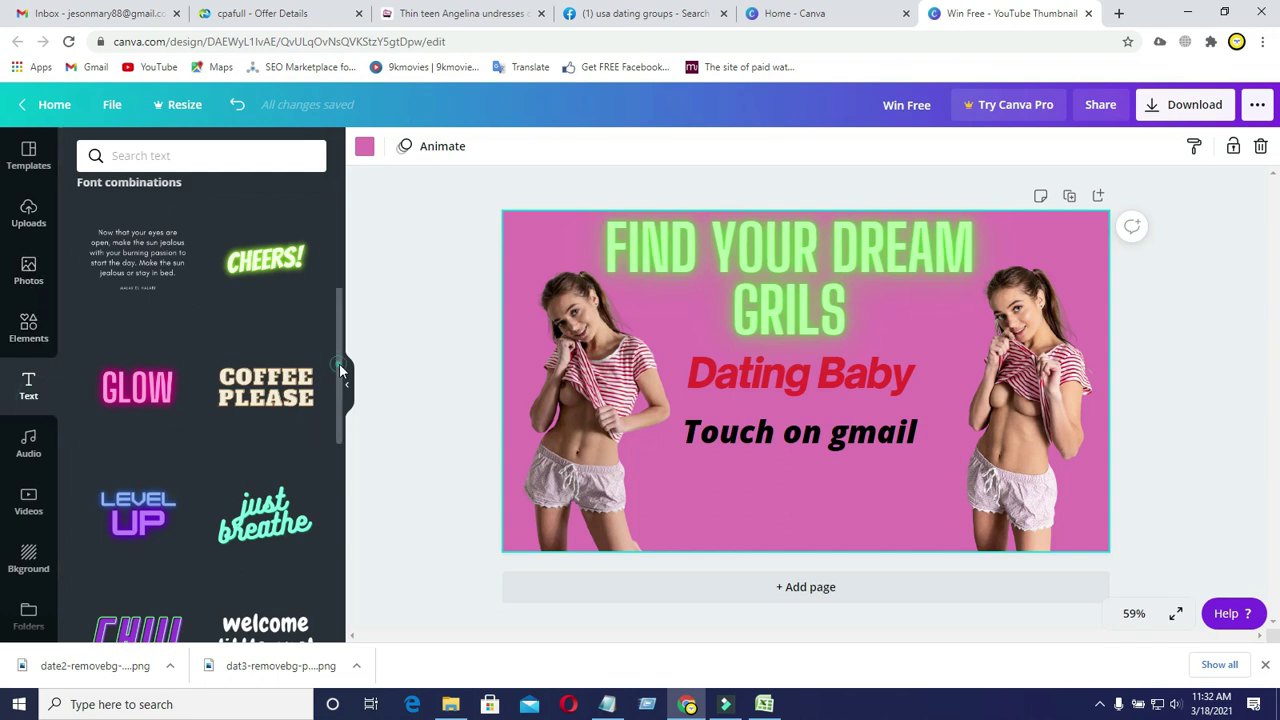
{"action": "left_click_drag", "start_coordinate": [340, 366], "coordinate": [341, 255]}
{"action": "left_click", "coordinate": [160, 236]}
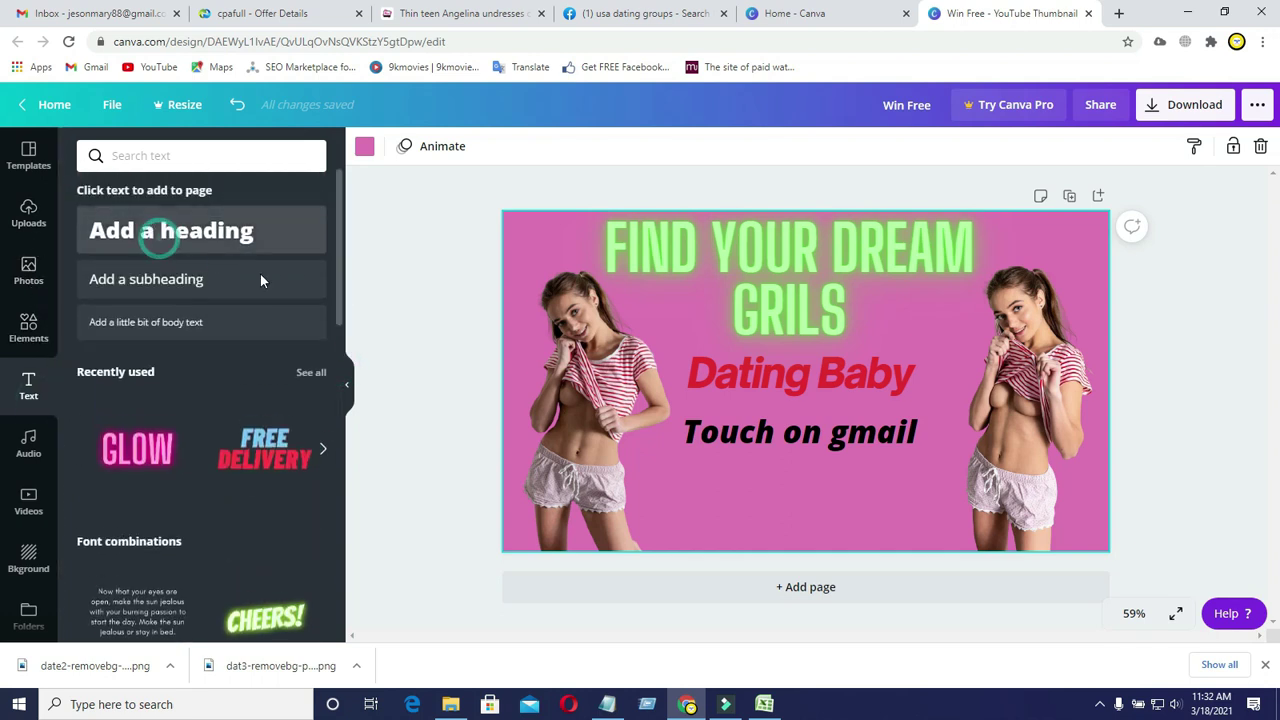
{"action": "left_click", "coordinate": [842, 515]}
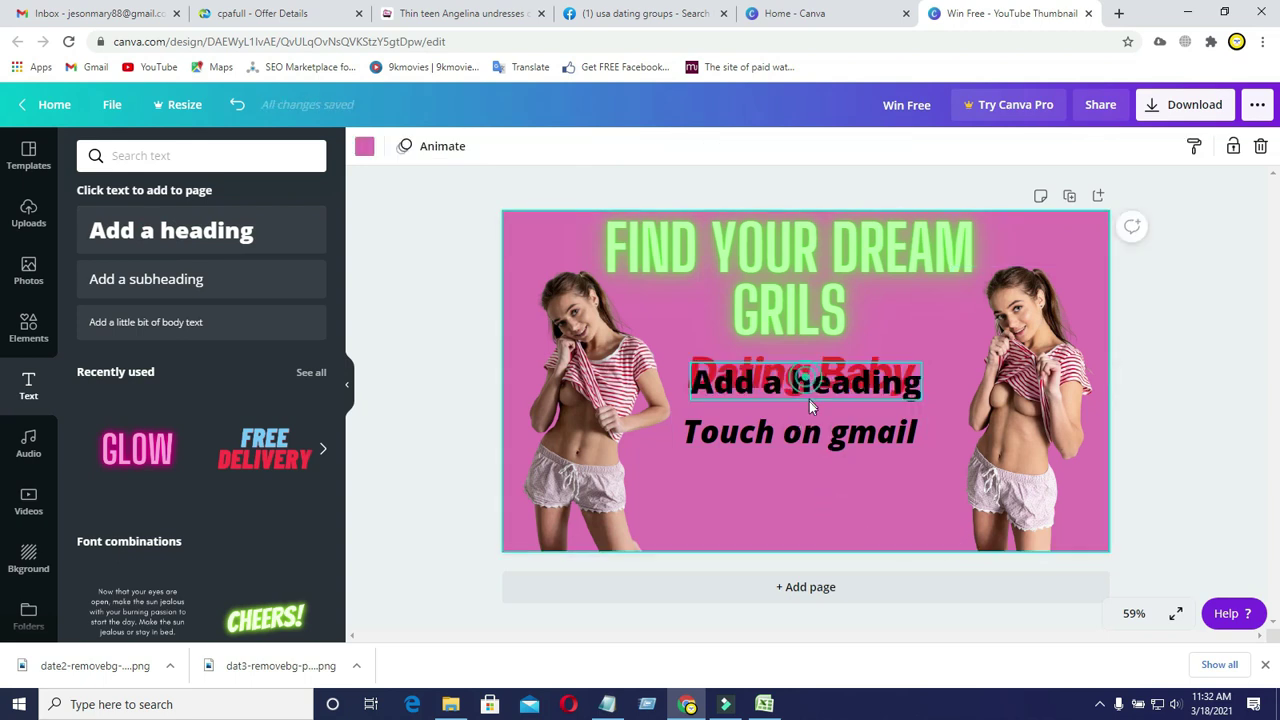
{"action": "left_click_drag", "start_coordinate": [809, 401], "coordinate": [806, 518]}
{"action": "left_click_drag", "start_coordinate": [916, 497], "coordinate": [926, 499]}
{"action": "double_click", "coordinate": [913, 502]}
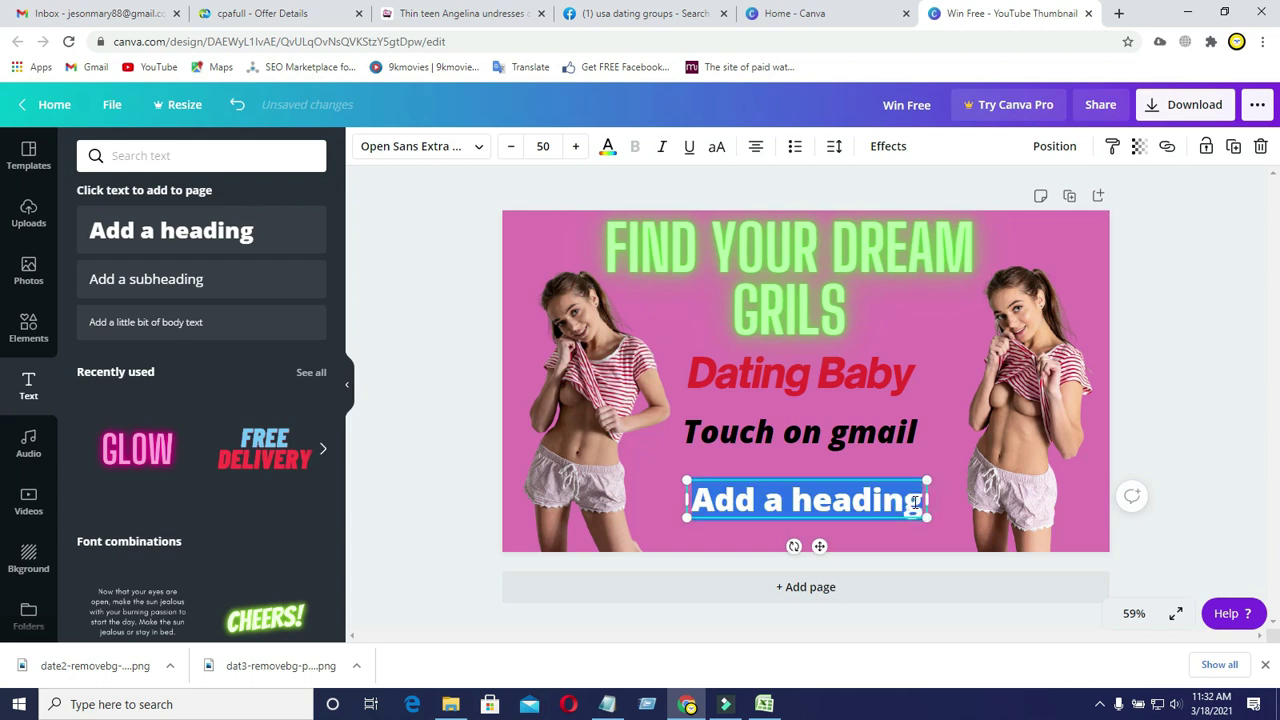
{"action": "key", "text": "ctrl+v"}
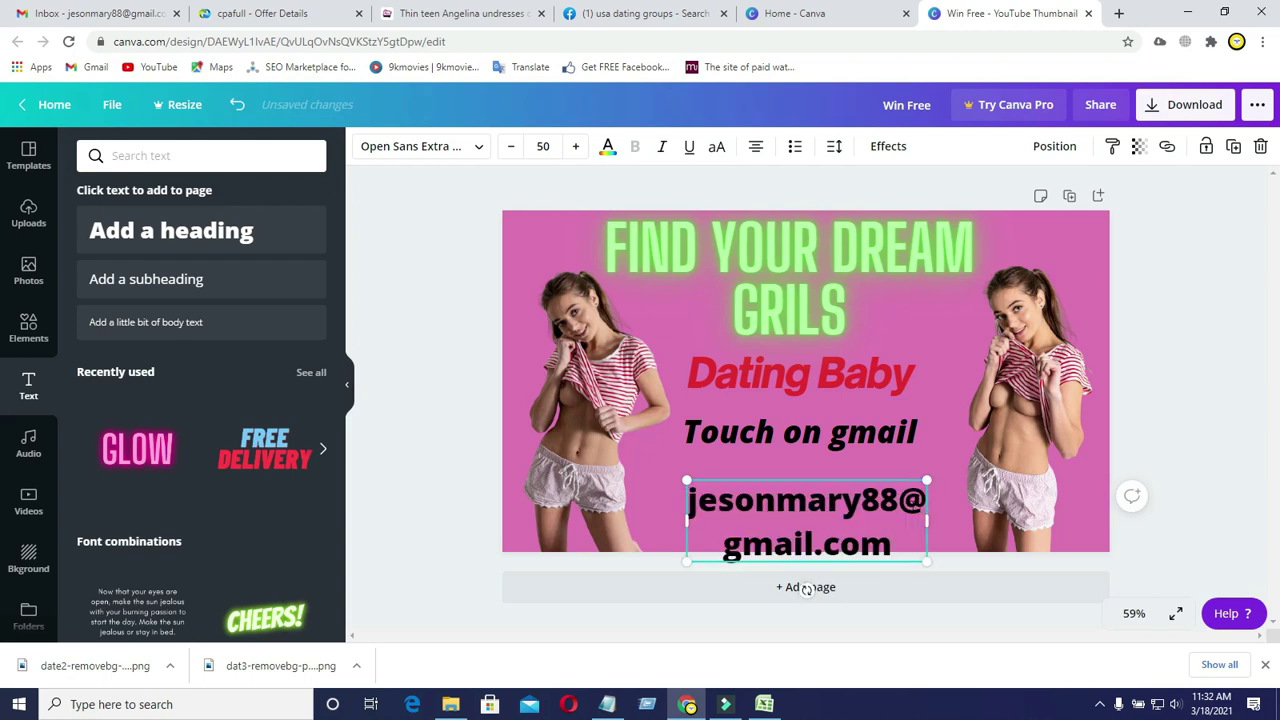
Widen the e-mail heading to fit one line, reduce it to size 35.9 and centre it just under "Touch on gmail".
{"action": "left_click_drag", "start_coordinate": [930, 518], "coordinate": [1118, 491]}
{"action": "left_click", "coordinate": [818, 548]}
{"action": "left_click_drag", "start_coordinate": [818, 510], "coordinate": [749, 498]}
{"action": "left_click_drag", "start_coordinate": [1047, 506], "coordinate": [932, 488]}
{"action": "left_click", "coordinate": [764, 498]}
{"action": "left_click_drag", "start_coordinate": [796, 486], "coordinate": [799, 490]}
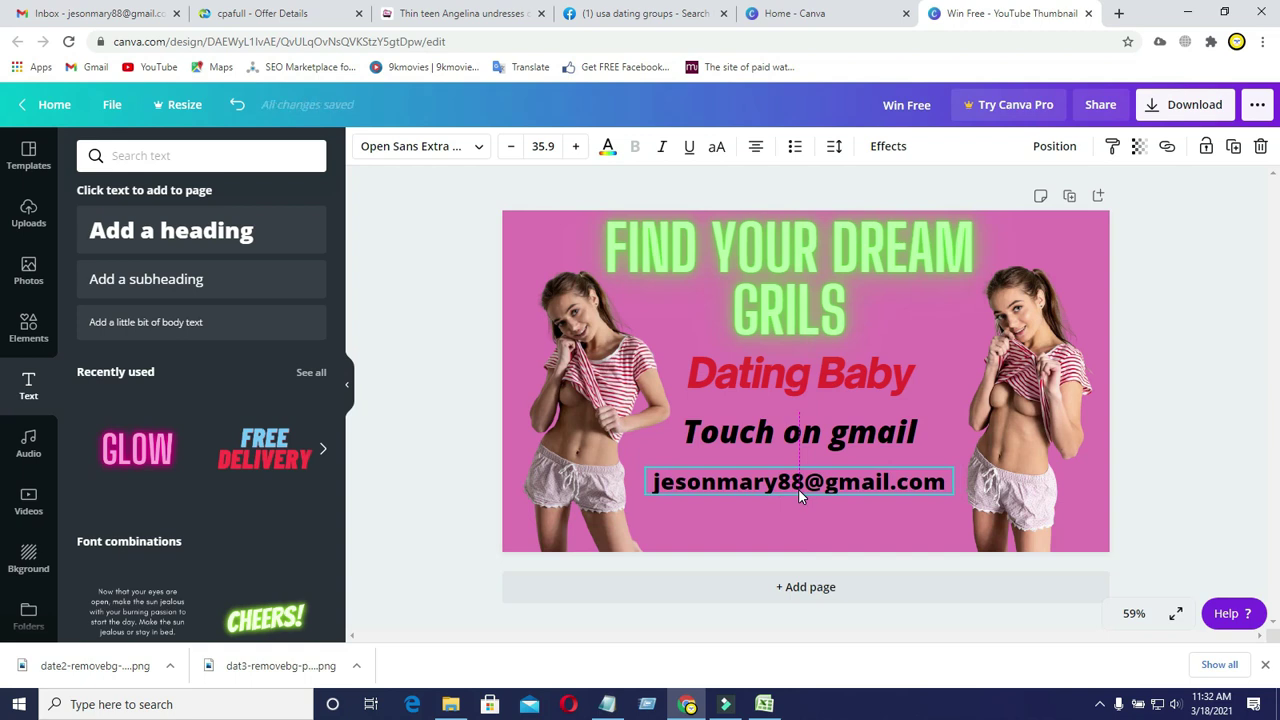
{"action": "left_click", "coordinate": [1166, 447]}
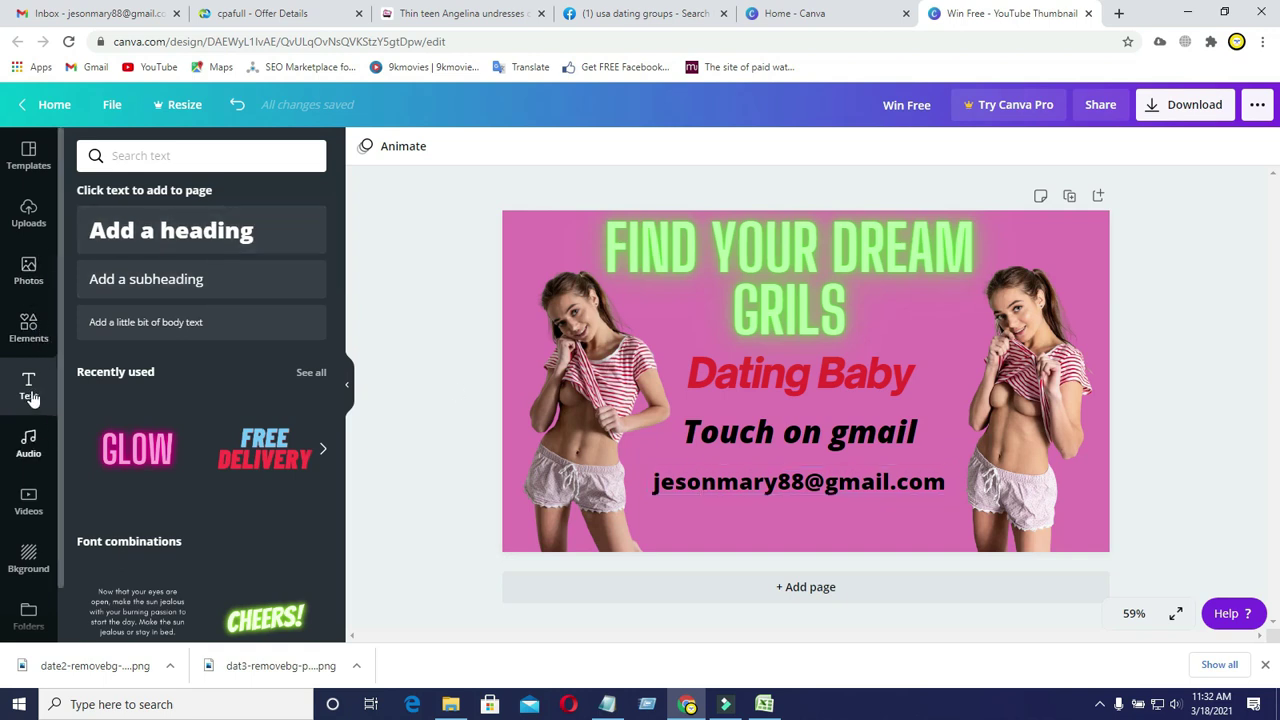
Add four red arrow pointer graphics and the bearded man illustration from the recently used elements.
{"action": "left_click", "coordinate": [29, 326]}
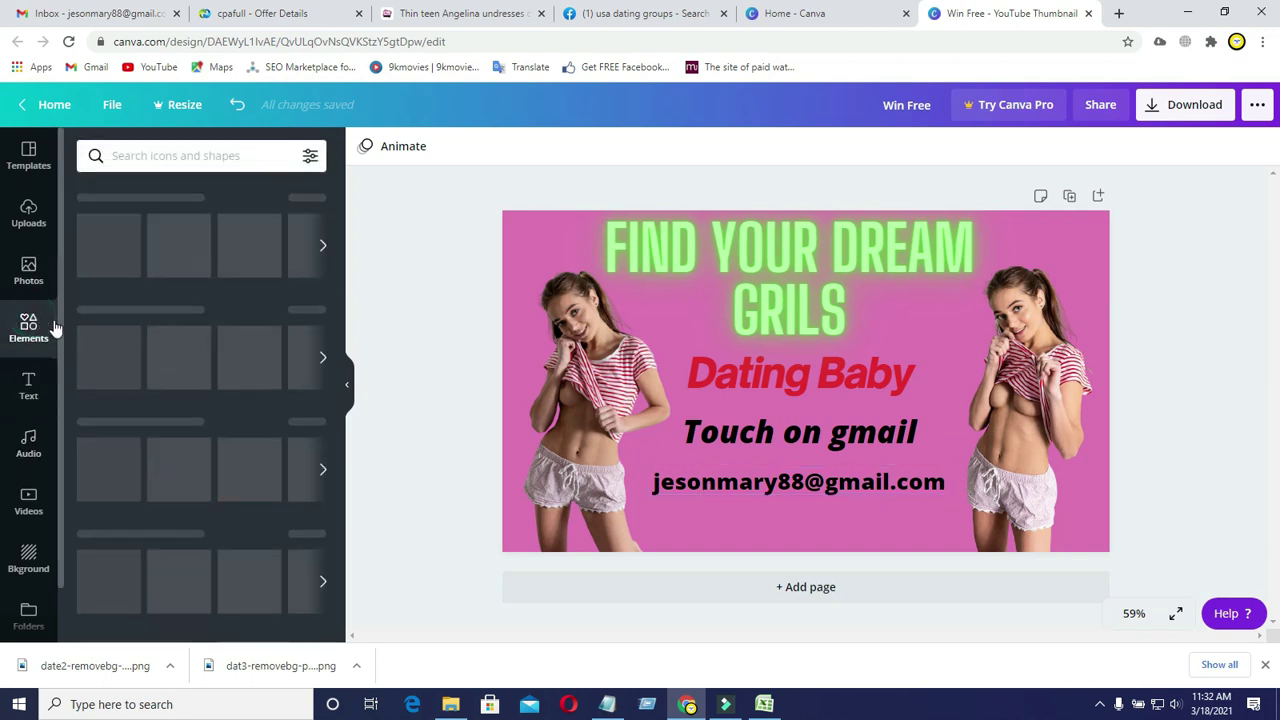
{"action": "left_click", "coordinate": [323, 250]}
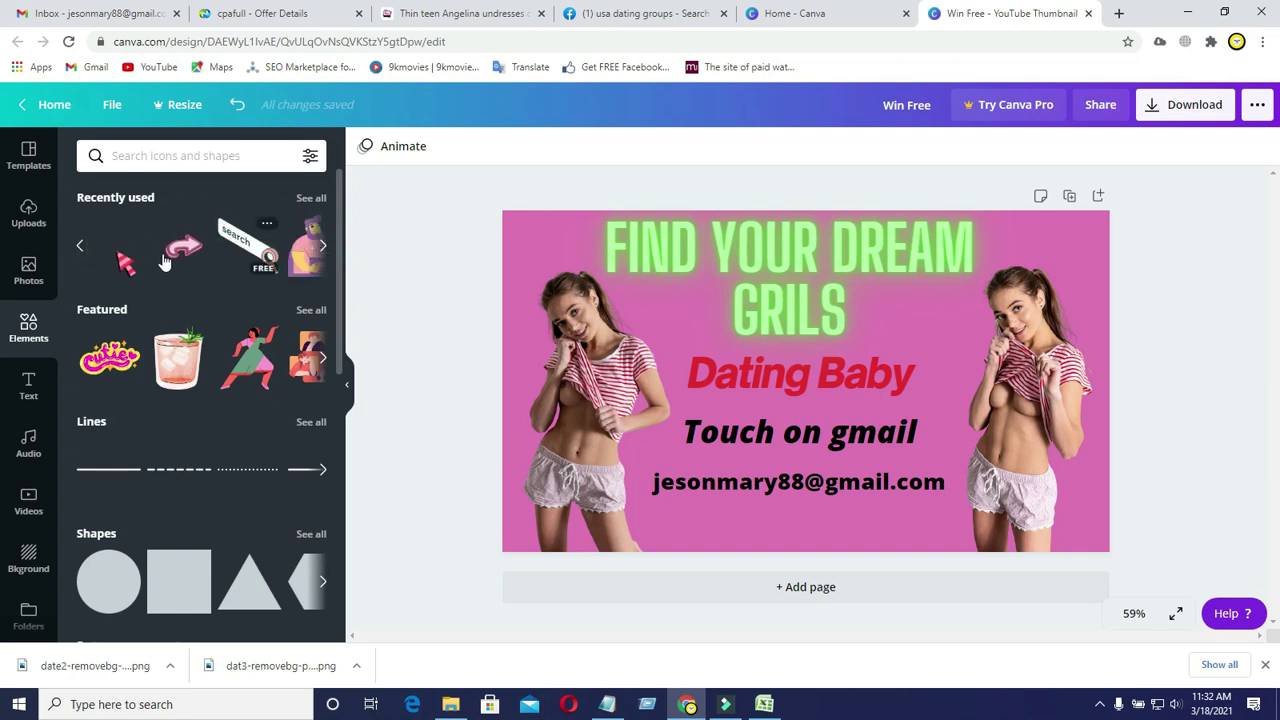
{"action": "left_click", "coordinate": [118, 254]}
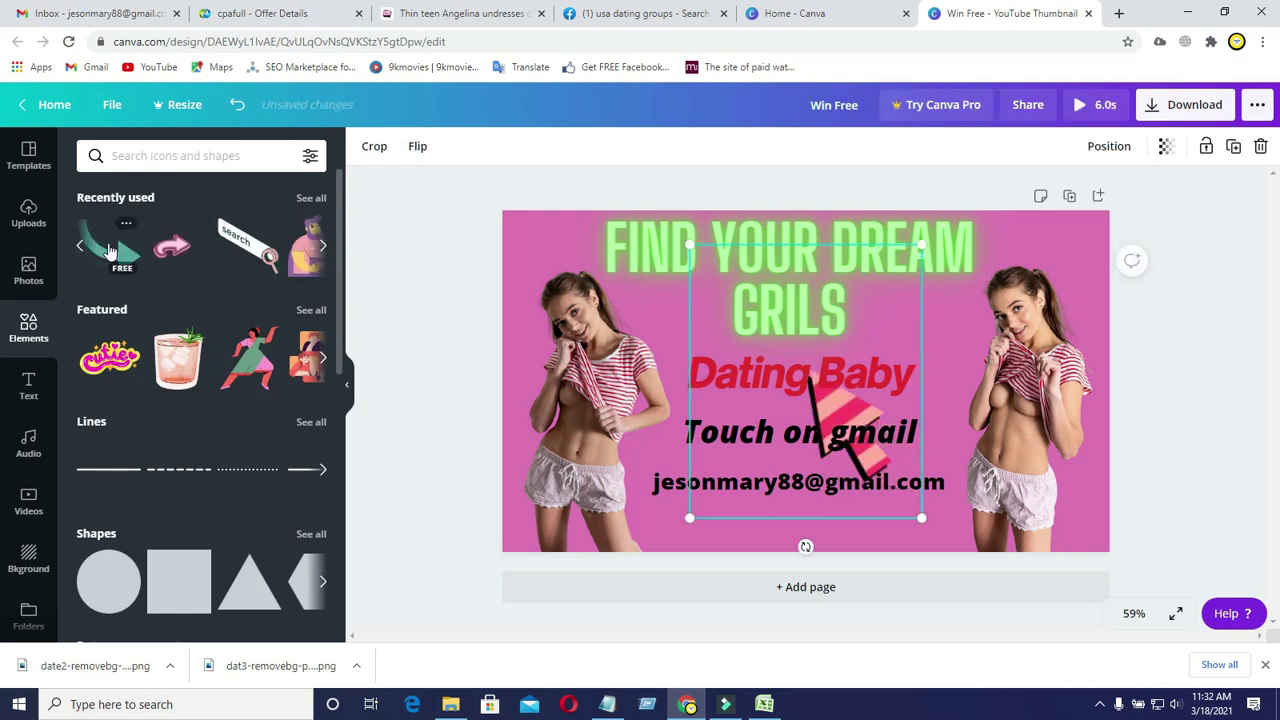
{"action": "left_click", "coordinate": [308, 248]}
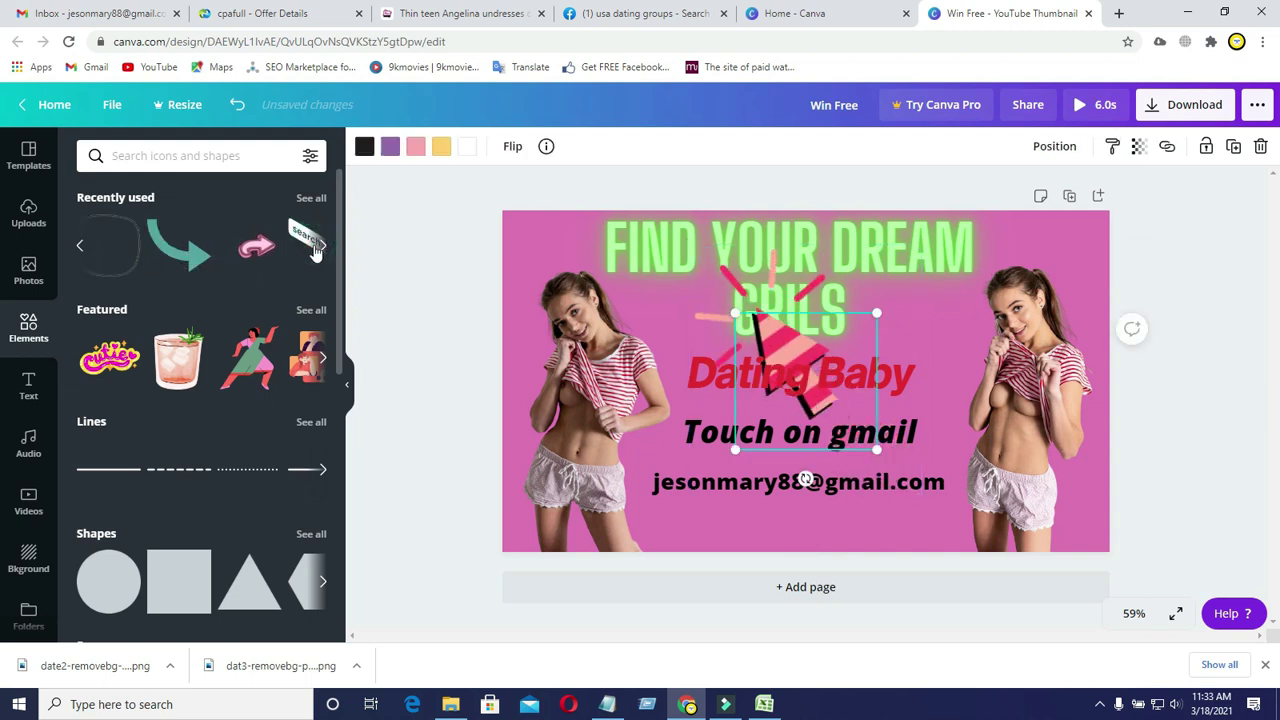
{"action": "left_click", "coordinate": [80, 245]}
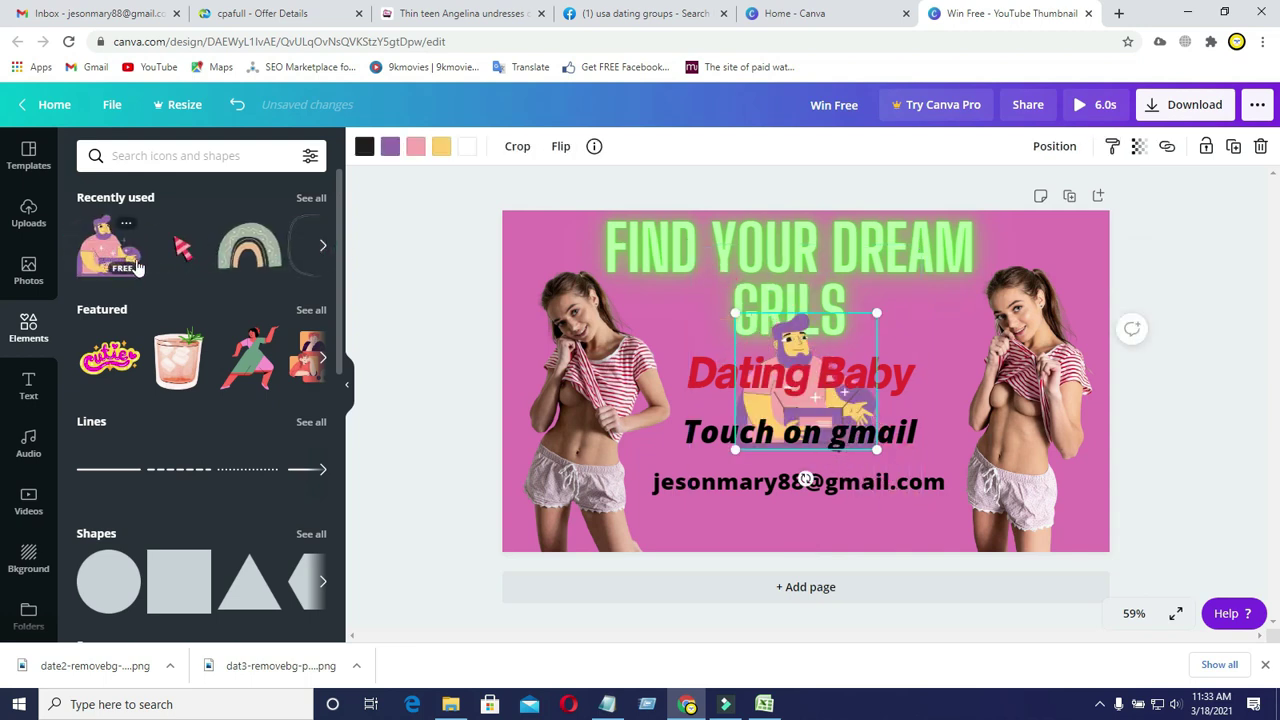
{"action": "left_click", "coordinate": [105, 248]}
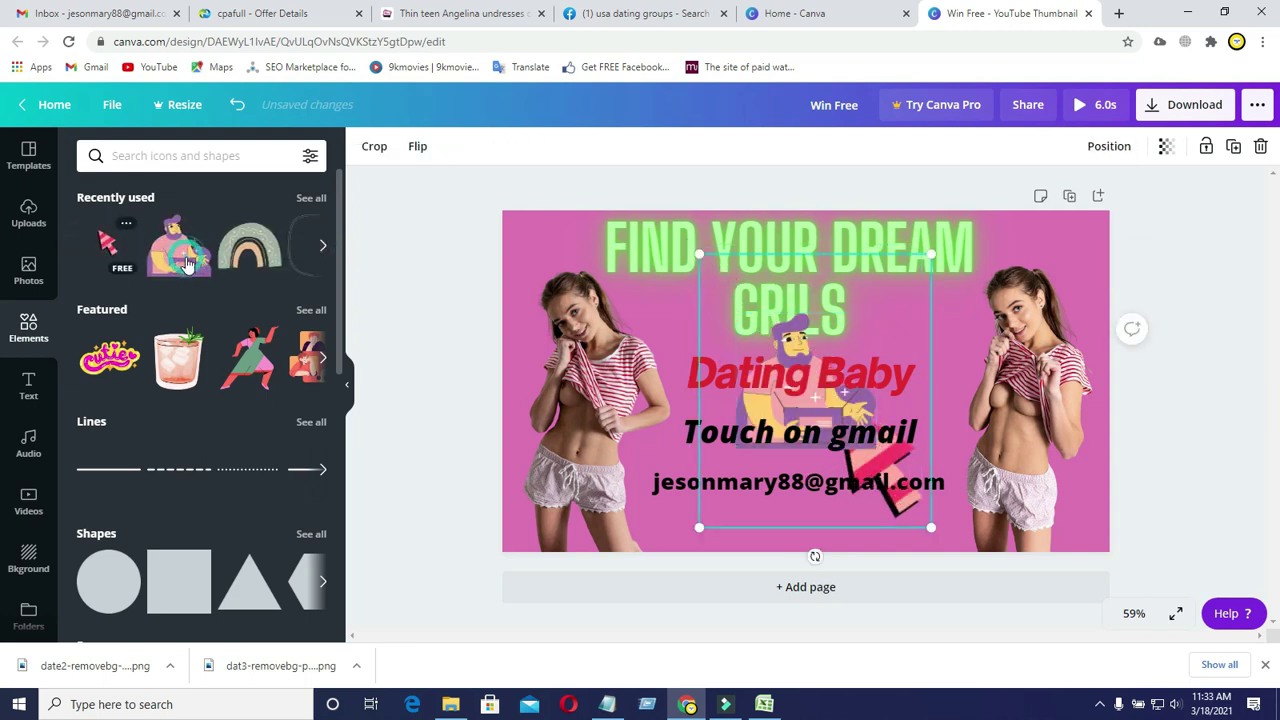
{"action": "left_click", "coordinate": [110, 248]}
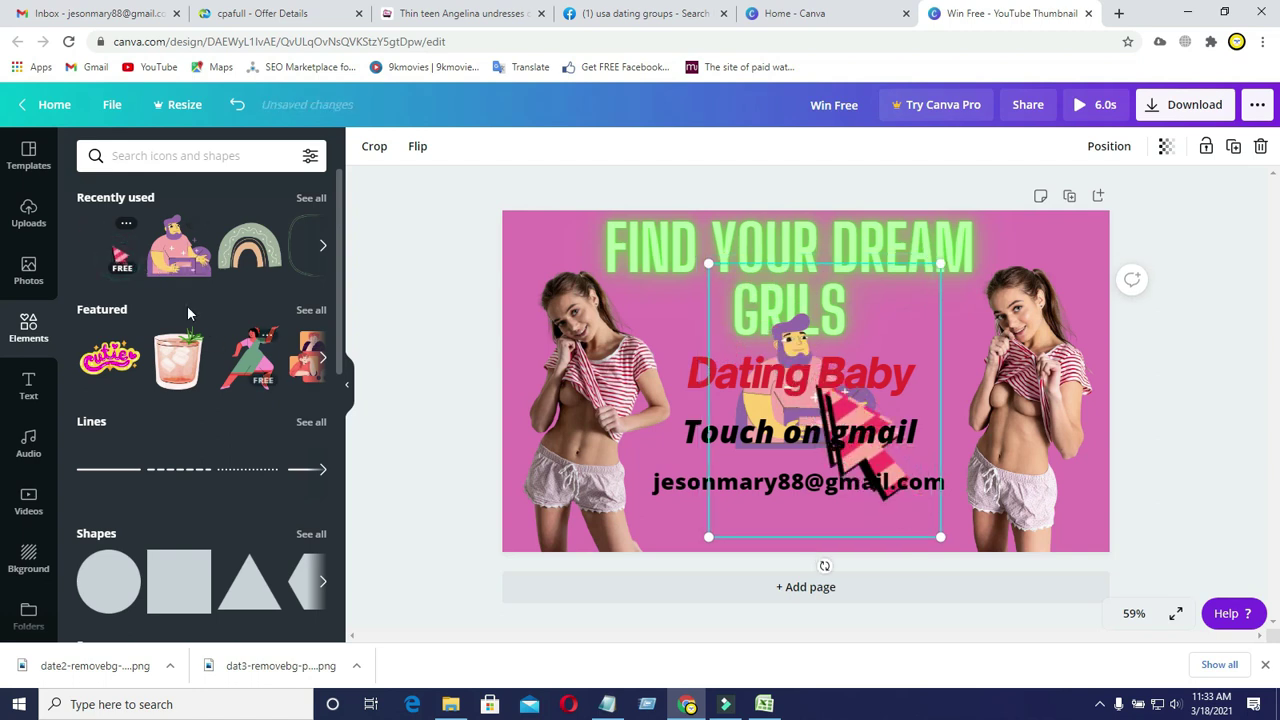
{"action": "left_click", "coordinate": [113, 255]}
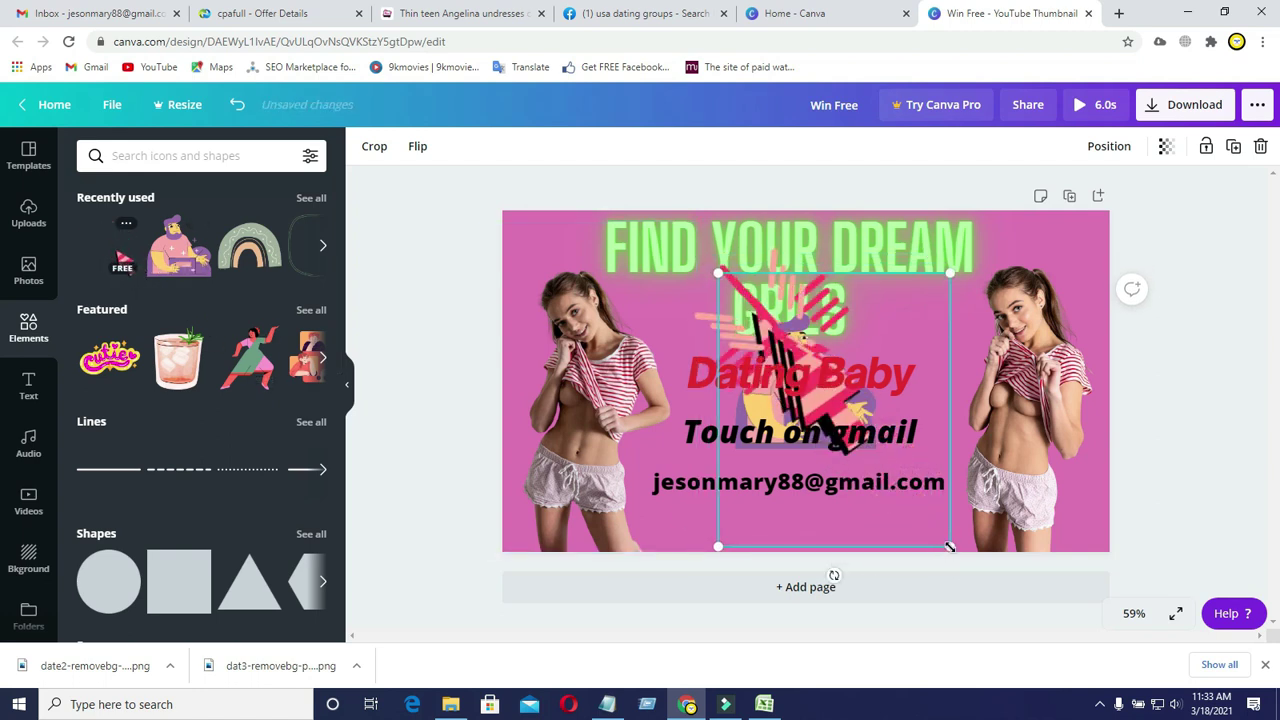
Shrink one arrow pointer and place it below the end of the e-mail line, and nudge the e-mail text closer to "Touch on gmail".
{"action": "left_click_drag", "start_coordinate": [951, 548], "coordinate": [879, 515]}
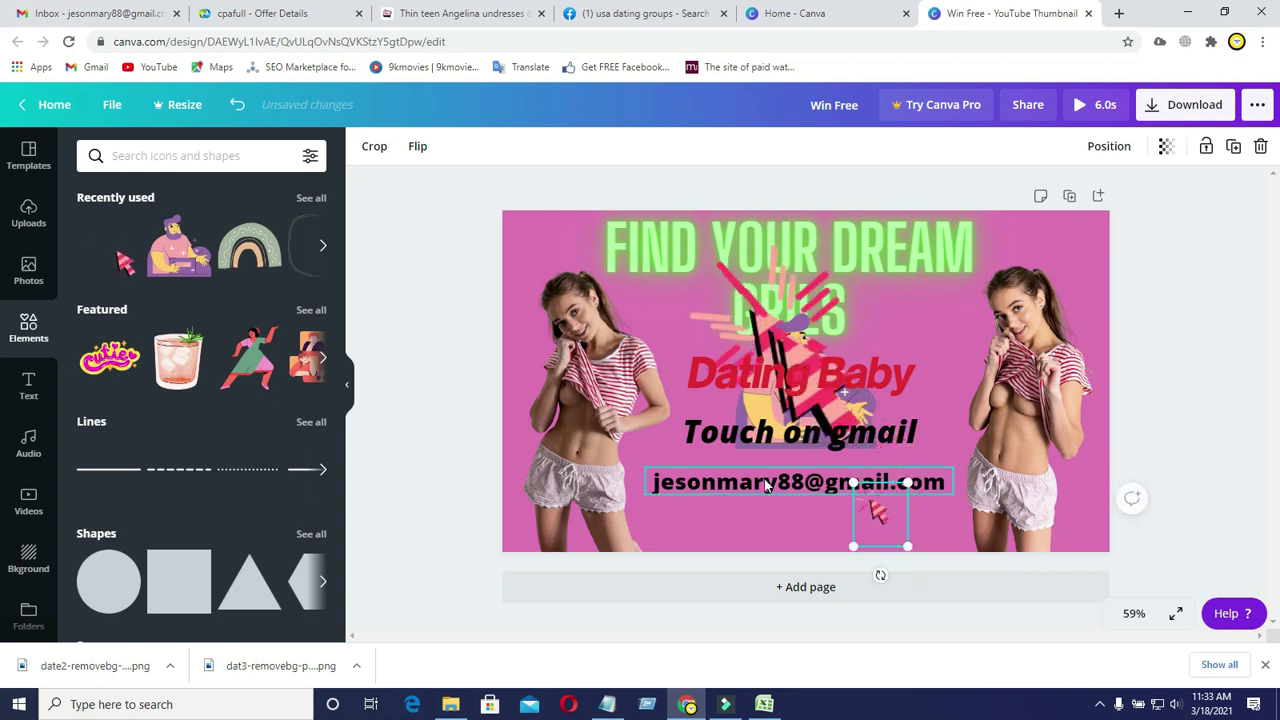
{"action": "mouse_move", "coordinate": [762, 482]}
{"action": "left_mouse_down"}
{"action": "mouse_move", "coordinate": [764, 519]}
{"action": "mouse_move", "coordinate": [770, 474]}
{"action": "left_mouse_up"}
{"action": "left_click", "coordinate": [815, 376]}
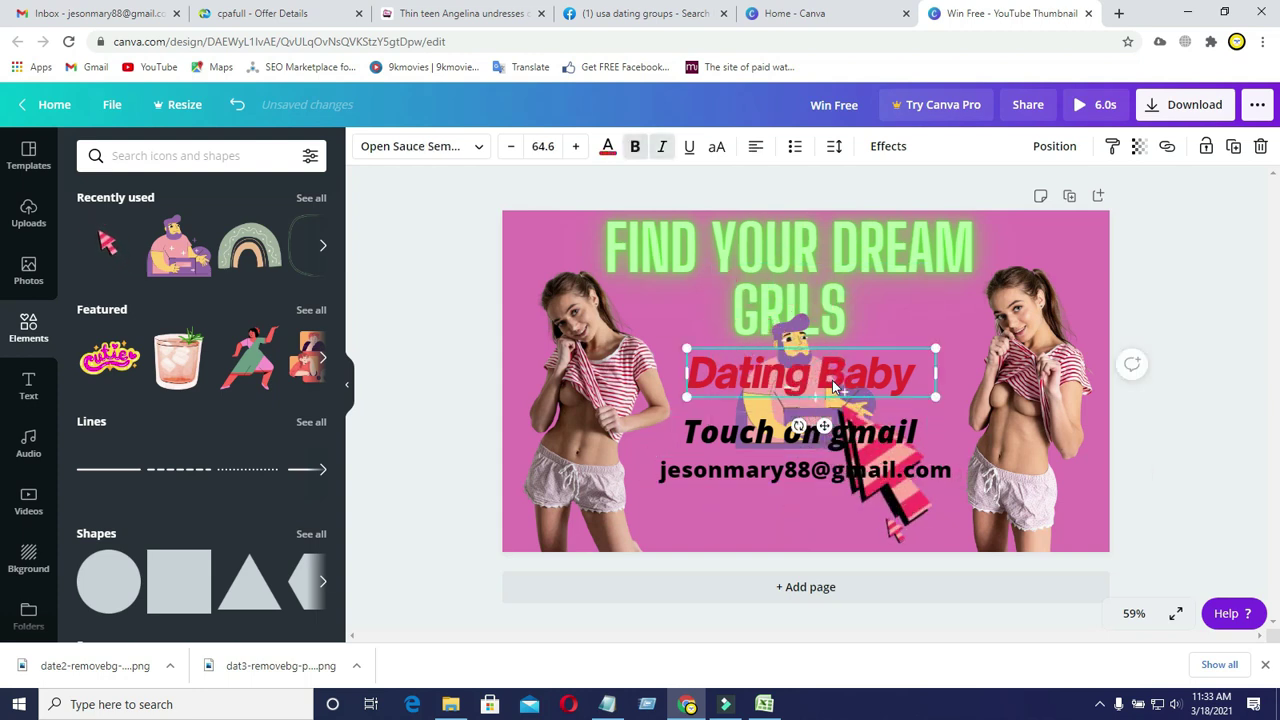
Shrink two more arrow pointers, placing one below the start of the e-mail line and the other at the page's lower-right edge.
{"action": "left_click", "coordinate": [870, 505]}
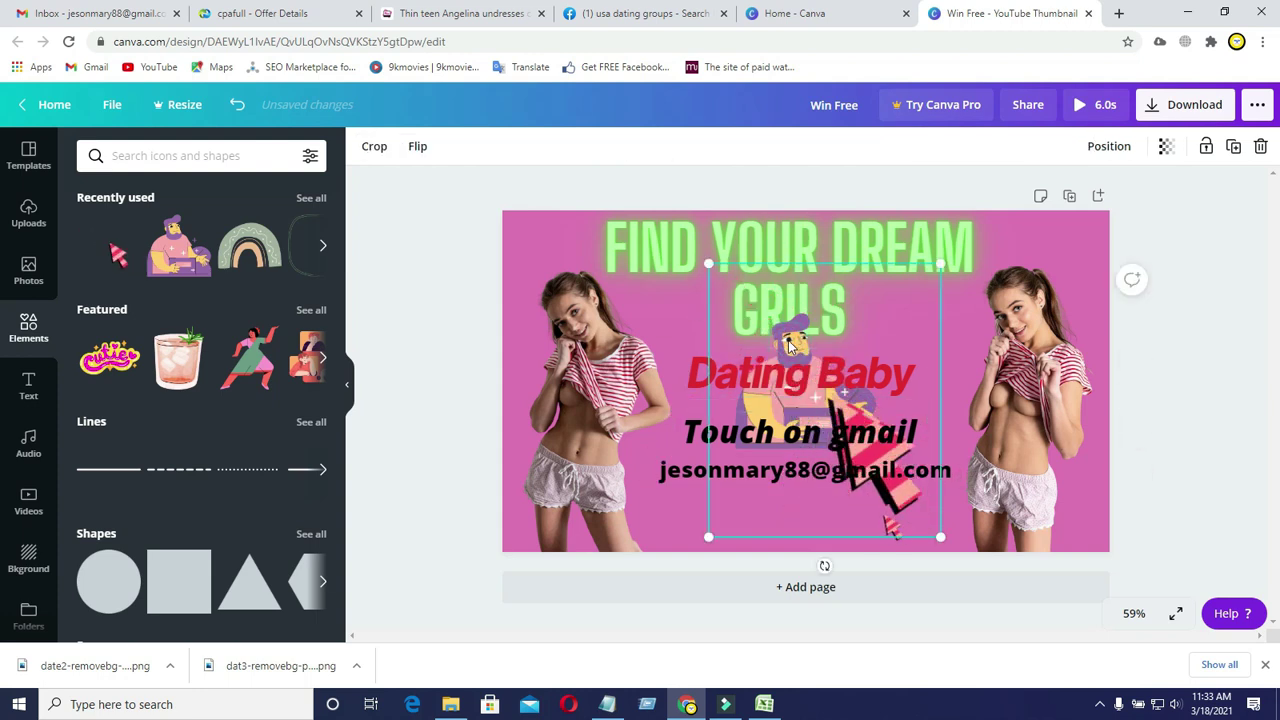
{"action": "left_click_drag", "start_coordinate": [710, 268], "coordinate": [884, 470]}
{"action": "left_click_drag", "start_coordinate": [904, 518], "coordinate": [700, 512]}
{"action": "left_click", "coordinate": [835, 392]}
{"action": "left_click", "coordinate": [840, 410]}
{"action": "left_click_drag", "start_coordinate": [840, 410], "coordinate": [946, 540]}
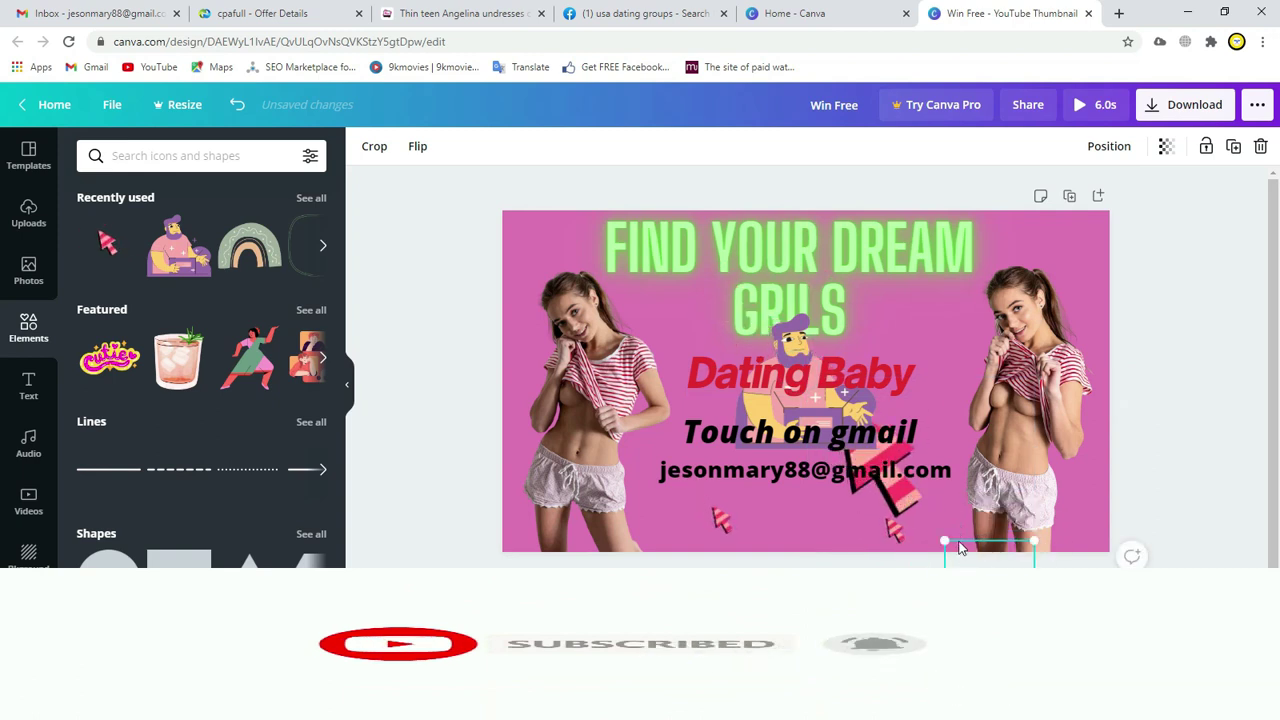
Shrink the remaining large arrow pointer and place it midway between the two small arrows below the e-mail line.
{"action": "left_click", "coordinate": [860, 440]}
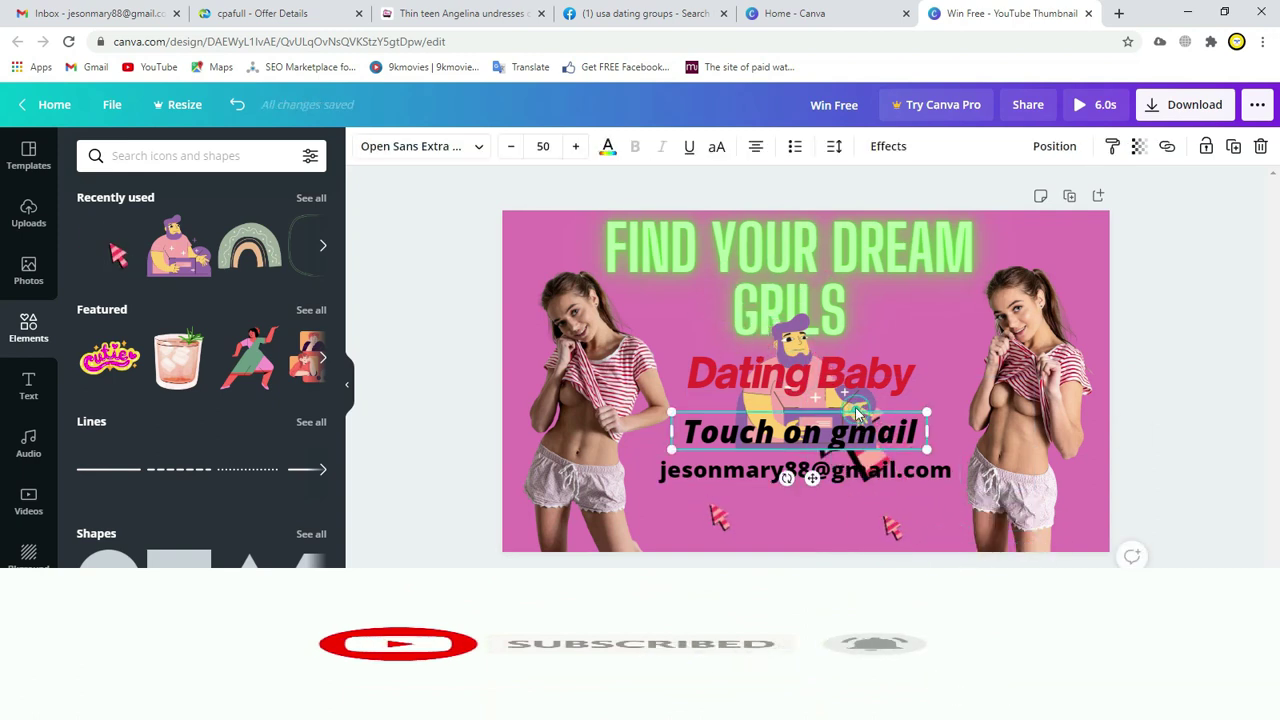
{"action": "left_click", "coordinate": [822, 336]}
{"action": "left_click", "coordinate": [840, 420]}
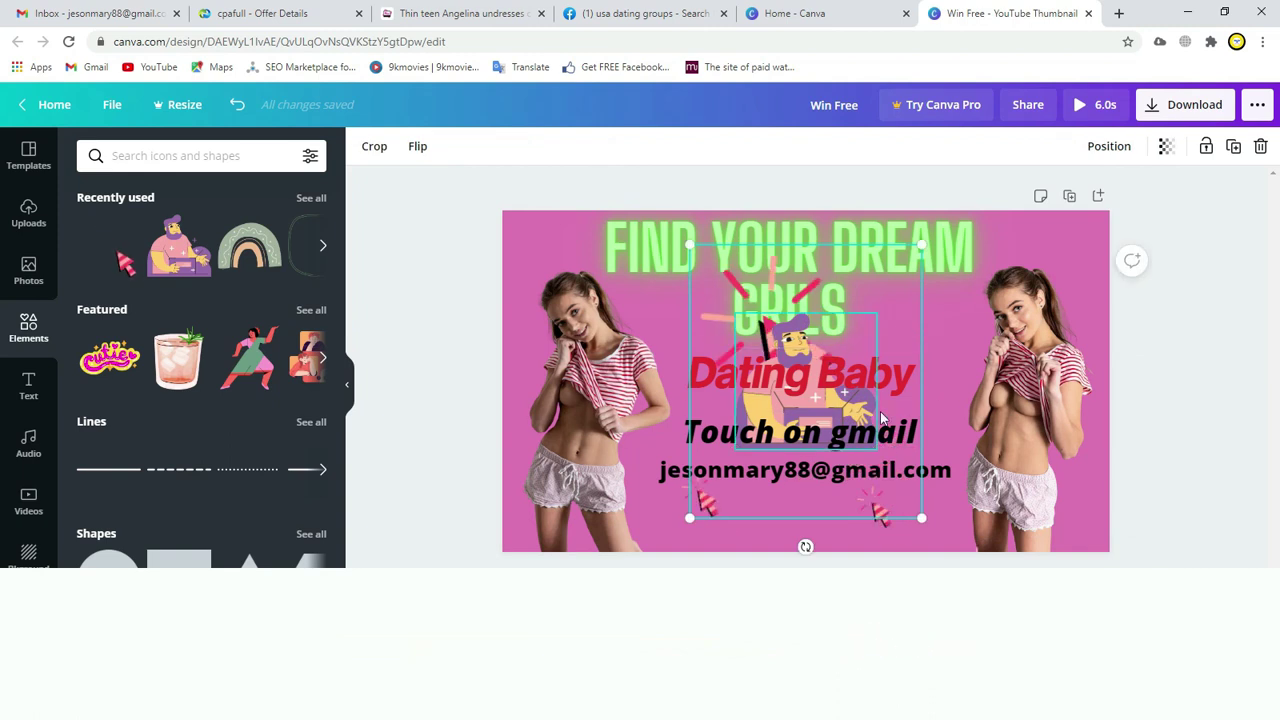
{"action": "left_click_drag", "start_coordinate": [691, 246], "coordinate": [948, 488]}
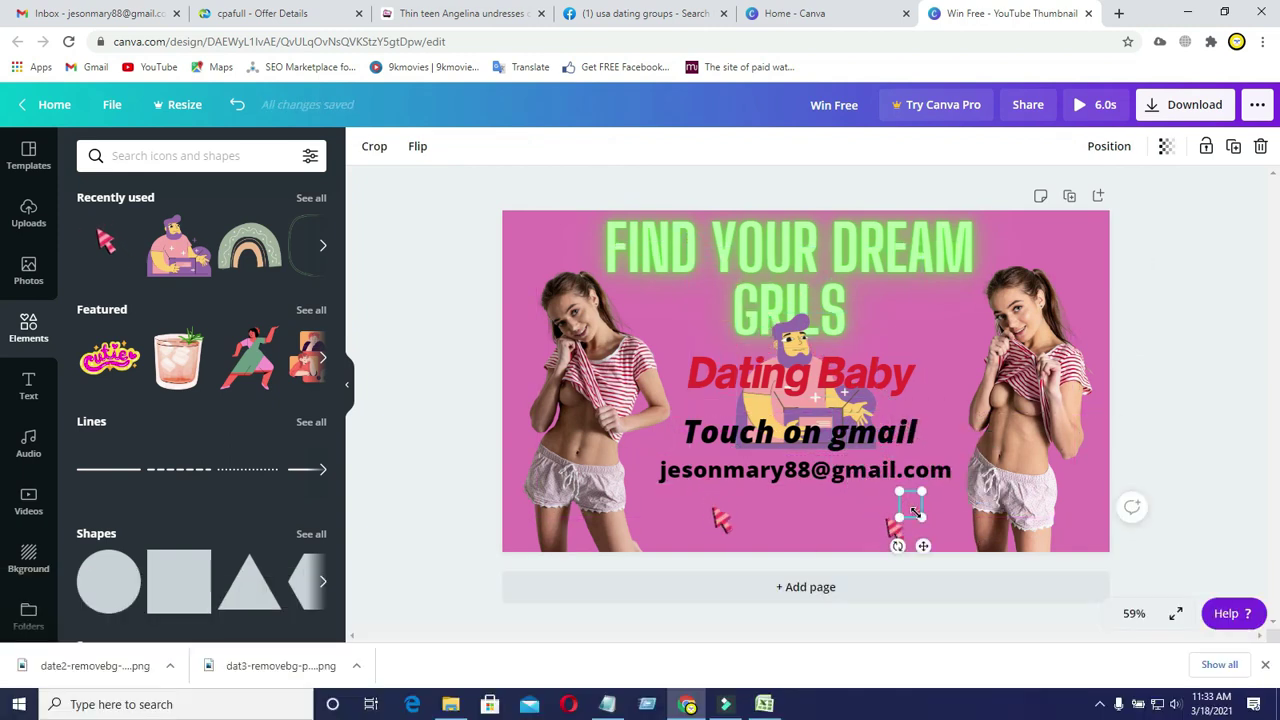
{"action": "left_click_drag", "start_coordinate": [795, 513], "coordinate": [996, 548]}
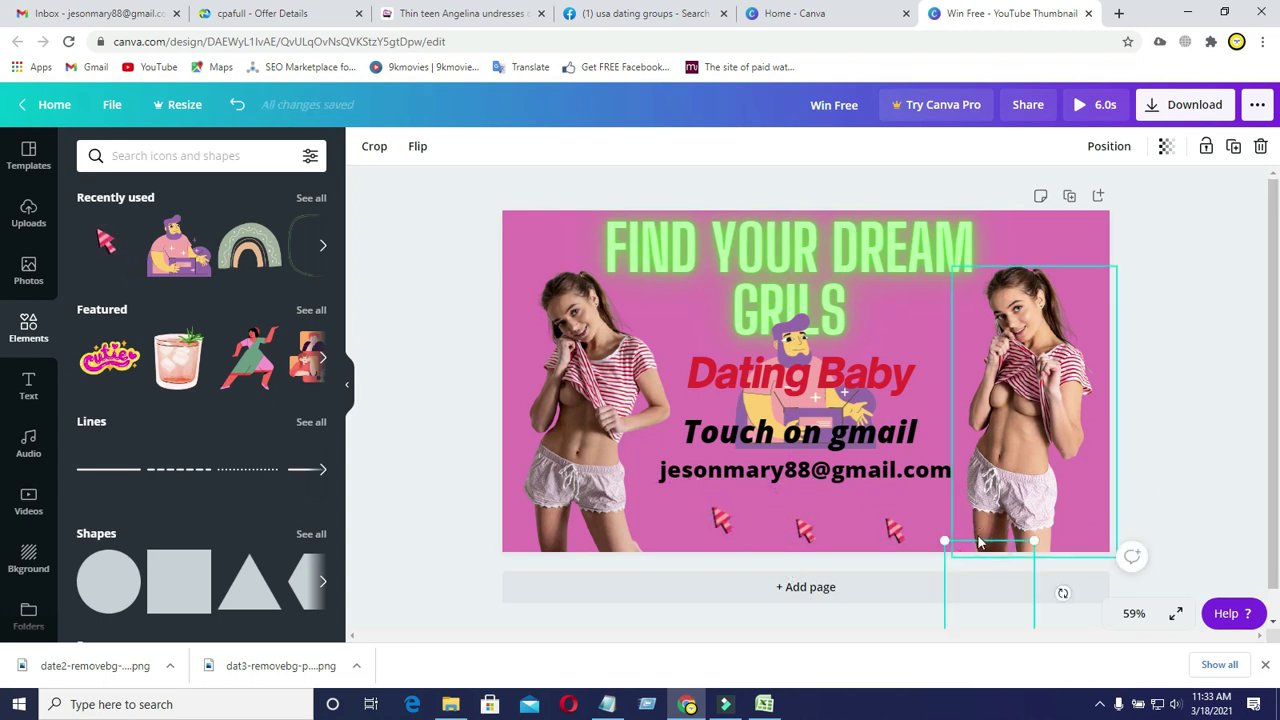
Move the right-hand woman photo together with the overlapping arrow pointer, and reposition the photo against the banner's right edge.
{"action": "left_click", "coordinate": [925, 537]}
{"action": "left_click", "coordinate": [890, 530]}
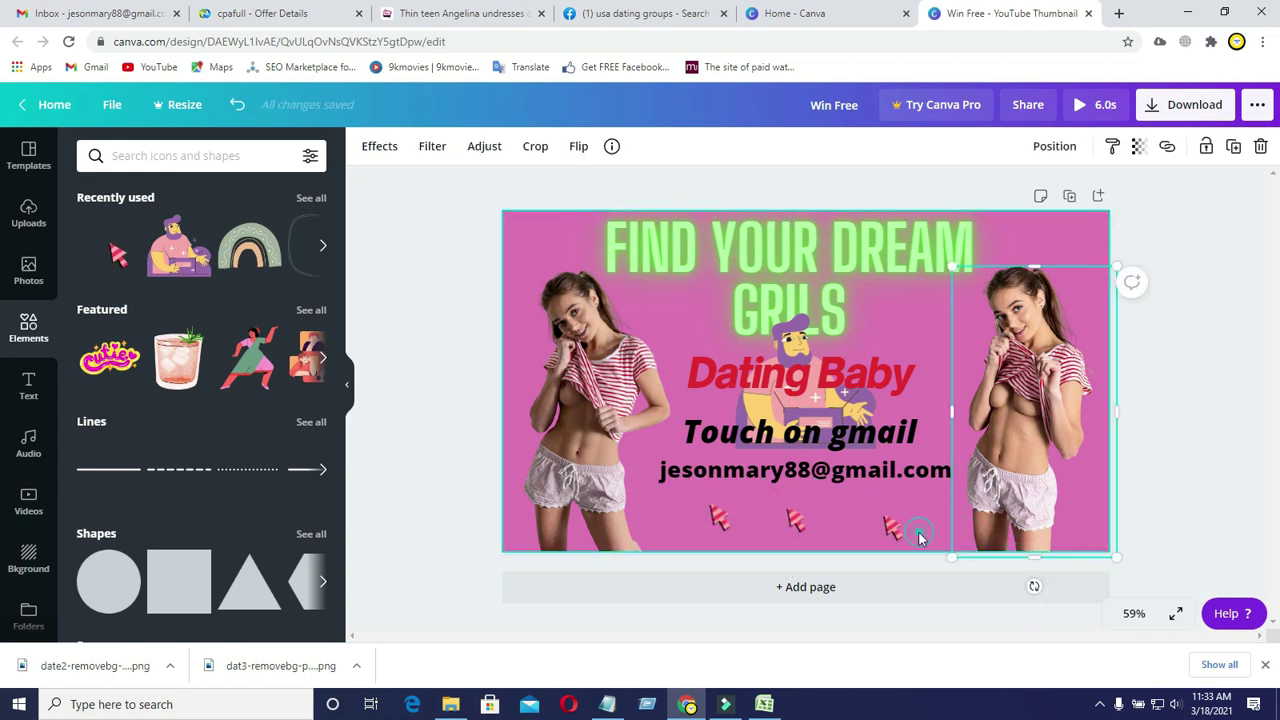
{"action": "left_click", "coordinate": [990, 545]}
{"action": "left_click", "coordinate": [968, 545]}
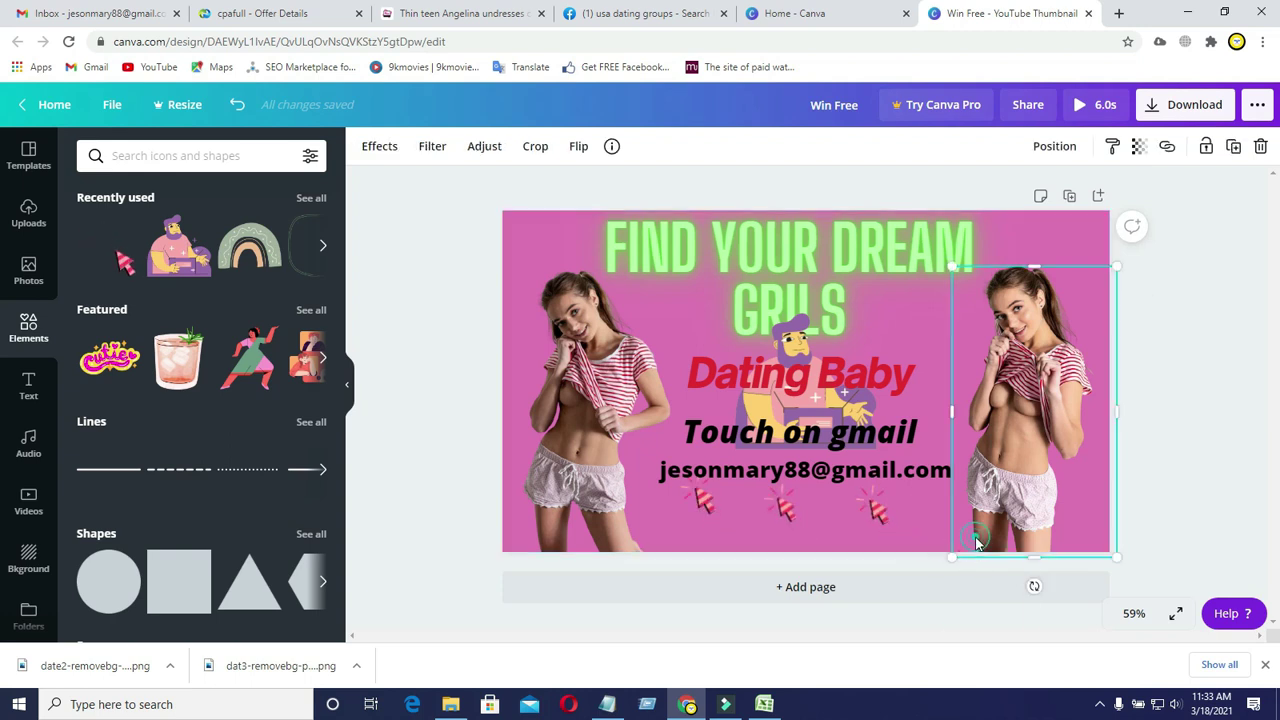
{"action": "left_click", "coordinate": [966, 538]}
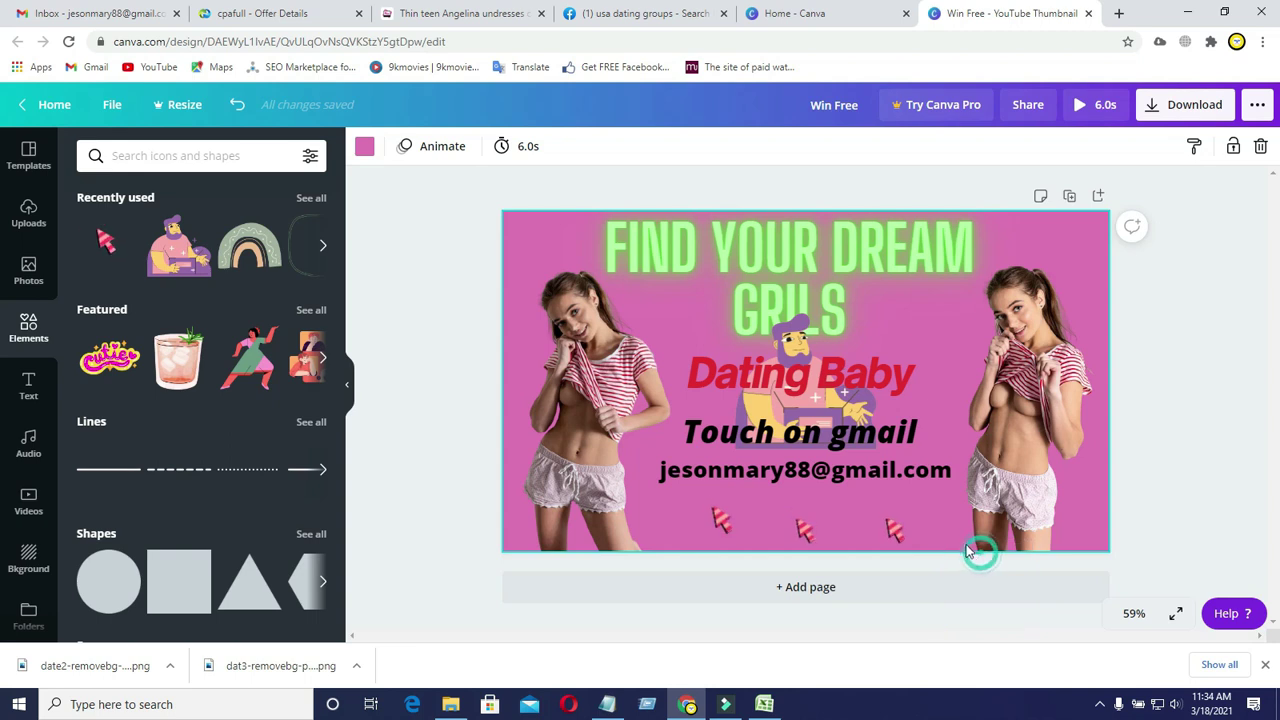
{"action": "left_click", "coordinate": [957, 534]}
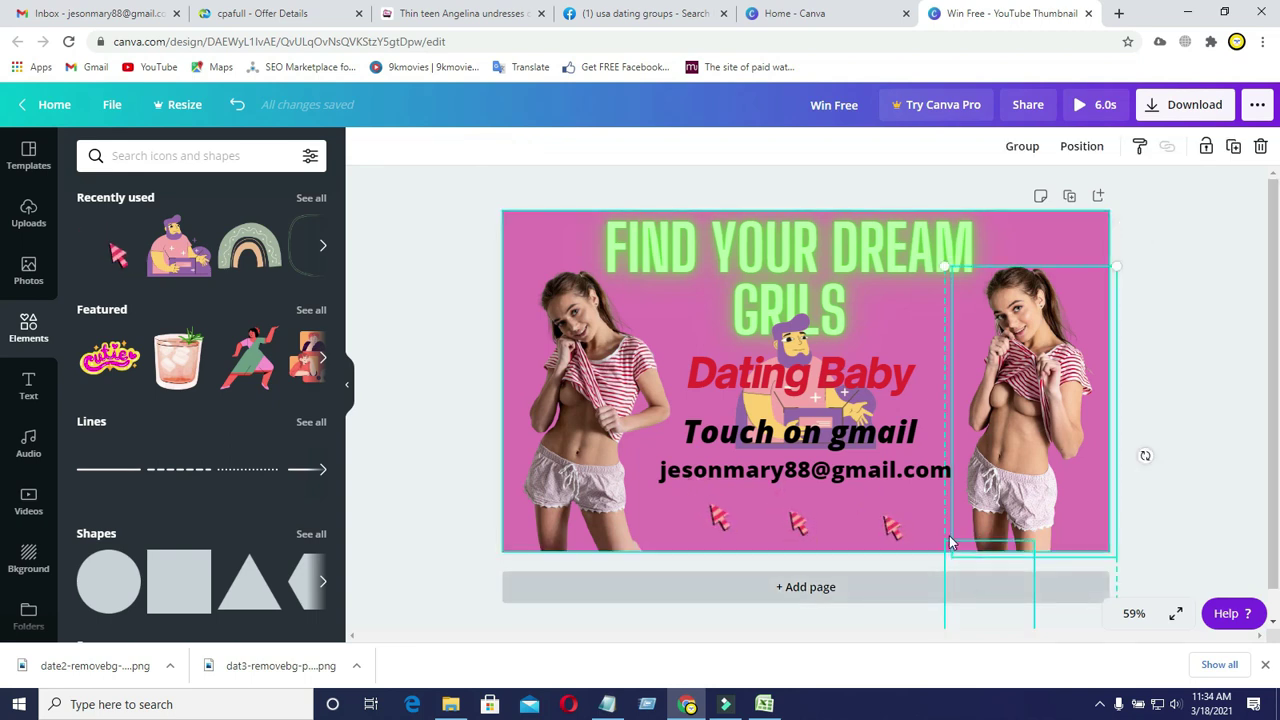
{"action": "left_click_drag", "start_coordinate": [951, 560], "coordinate": [931, 517]}
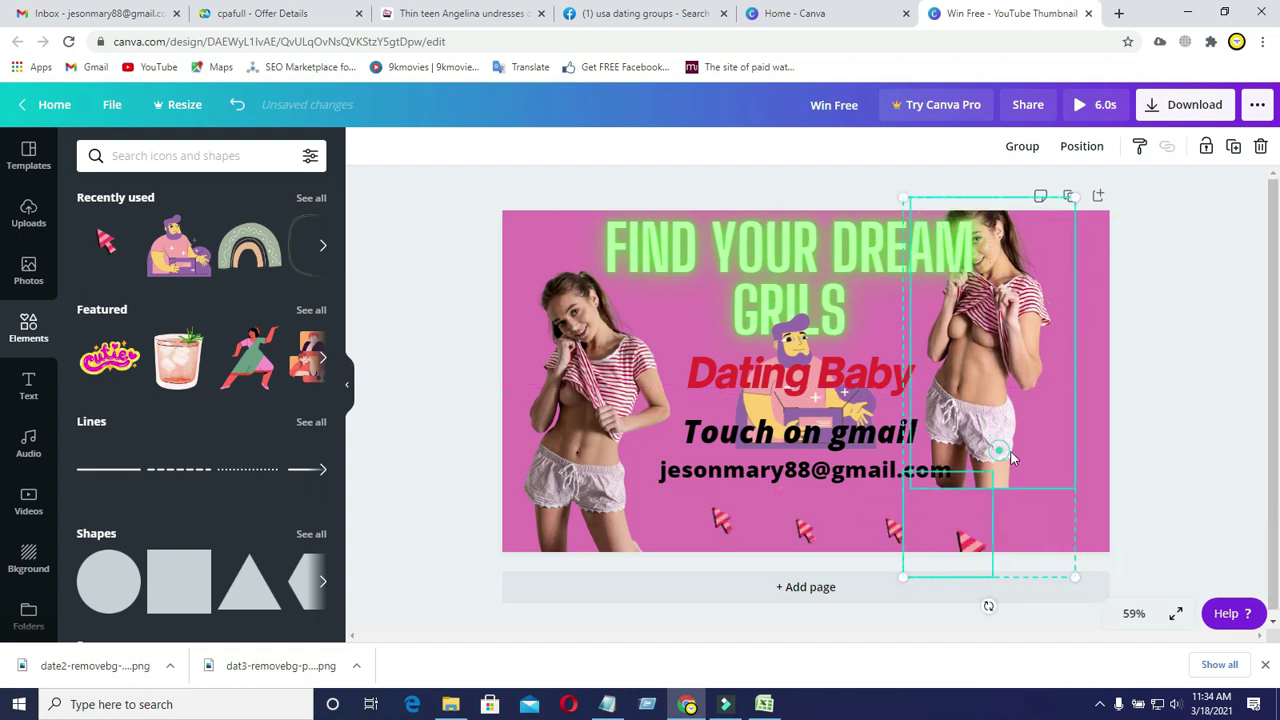
{"action": "left_click_drag", "start_coordinate": [1008, 453], "coordinate": [1077, 463]}
{"action": "left_click_drag", "start_coordinate": [1054, 528], "coordinate": [1018, 585]}
{"action": "left_click", "coordinate": [1158, 443]}
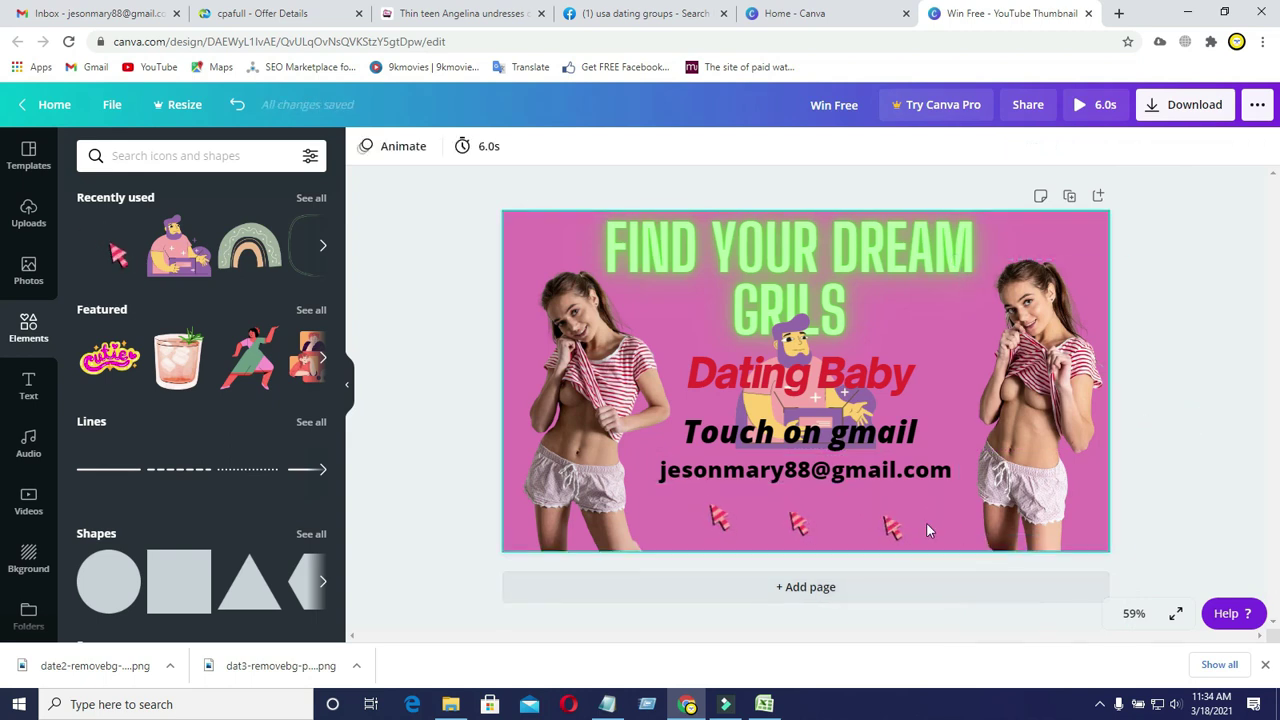
Rotate the first and second arrow pointers to point straight up at the e-mail line, and adjust the second arrow's position.
{"action": "left_click", "coordinate": [710, 527]}
{"action": "left_click_drag", "start_coordinate": [735, 537], "coordinate": [676, 578]}
{"action": "left_click", "coordinate": [795, 522]}
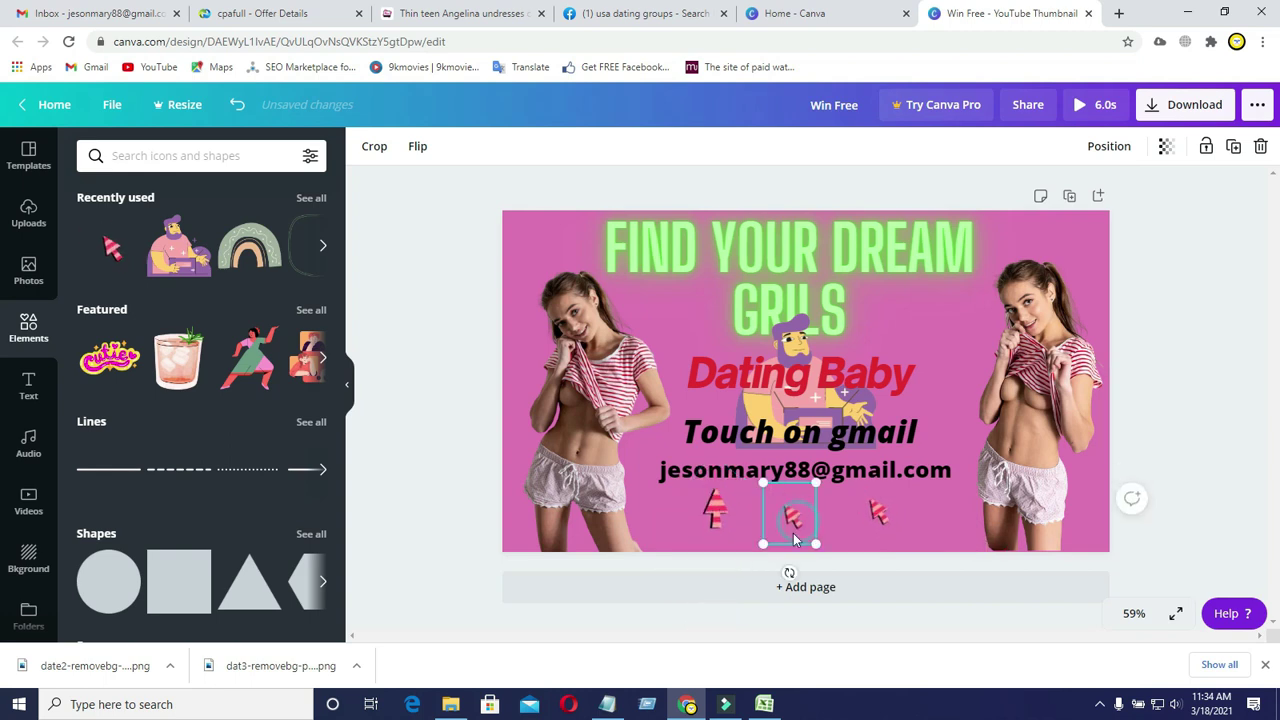
{"action": "left_click_drag", "start_coordinate": [763, 544], "coordinate": [741, 587]}
{"action": "left_click_drag", "start_coordinate": [790, 527], "coordinate": [788, 515]}
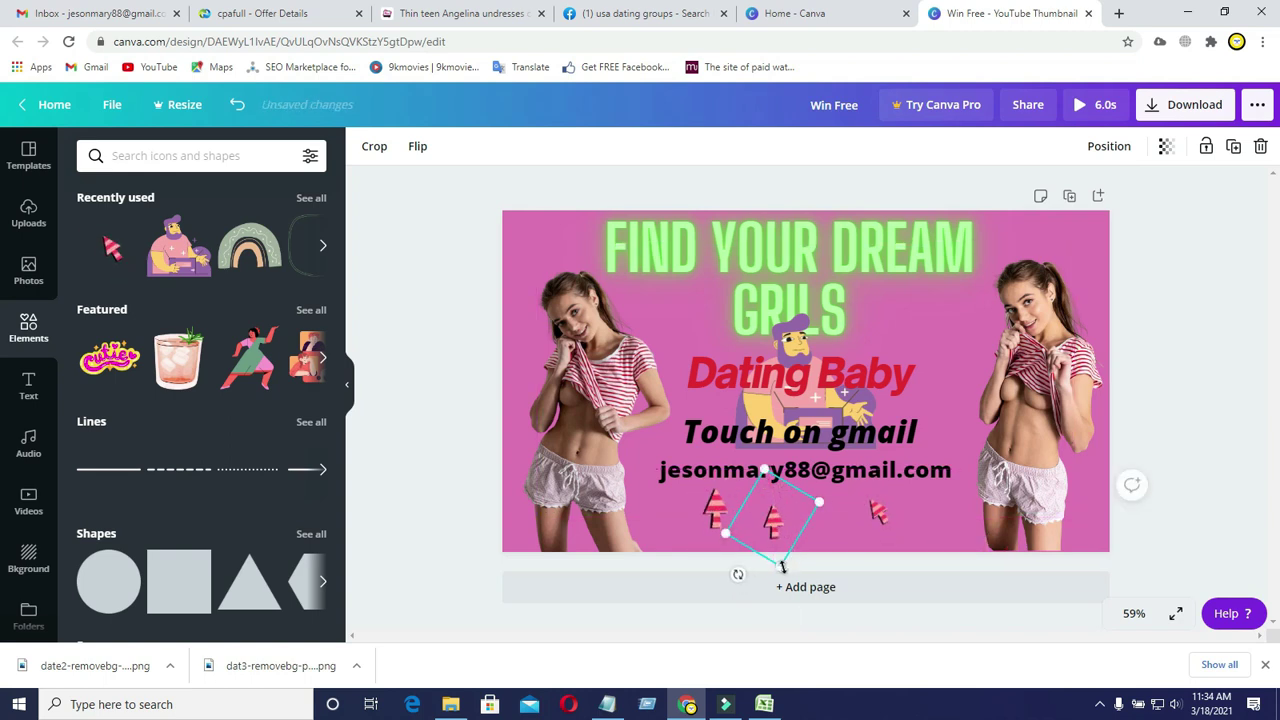
Rotate the third arrow pointer upright beside the second, and bring the fourth from the page's lower edge into the row, also upright.
{"action": "left_click", "coordinate": [893, 530]}
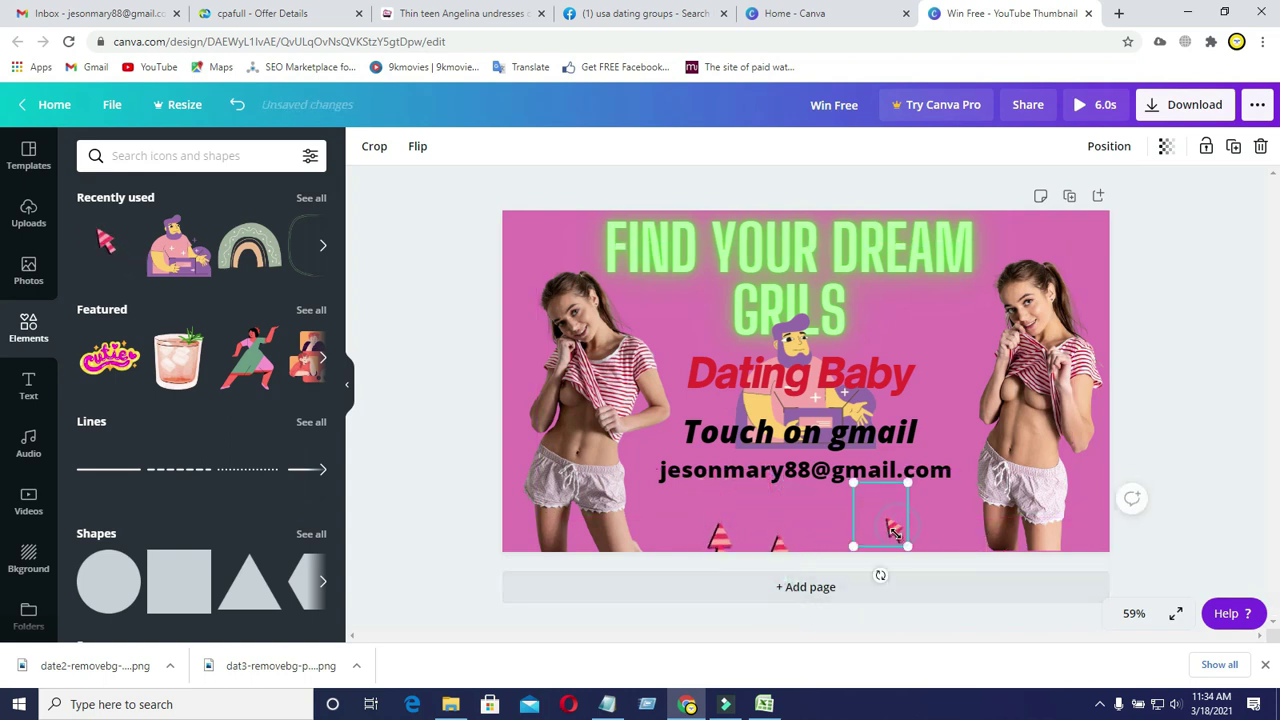
{"action": "left_click_drag", "start_coordinate": [907, 546], "coordinate": [843, 590]}
{"action": "left_click_drag", "start_coordinate": [900, 524], "coordinate": [846, 527]}
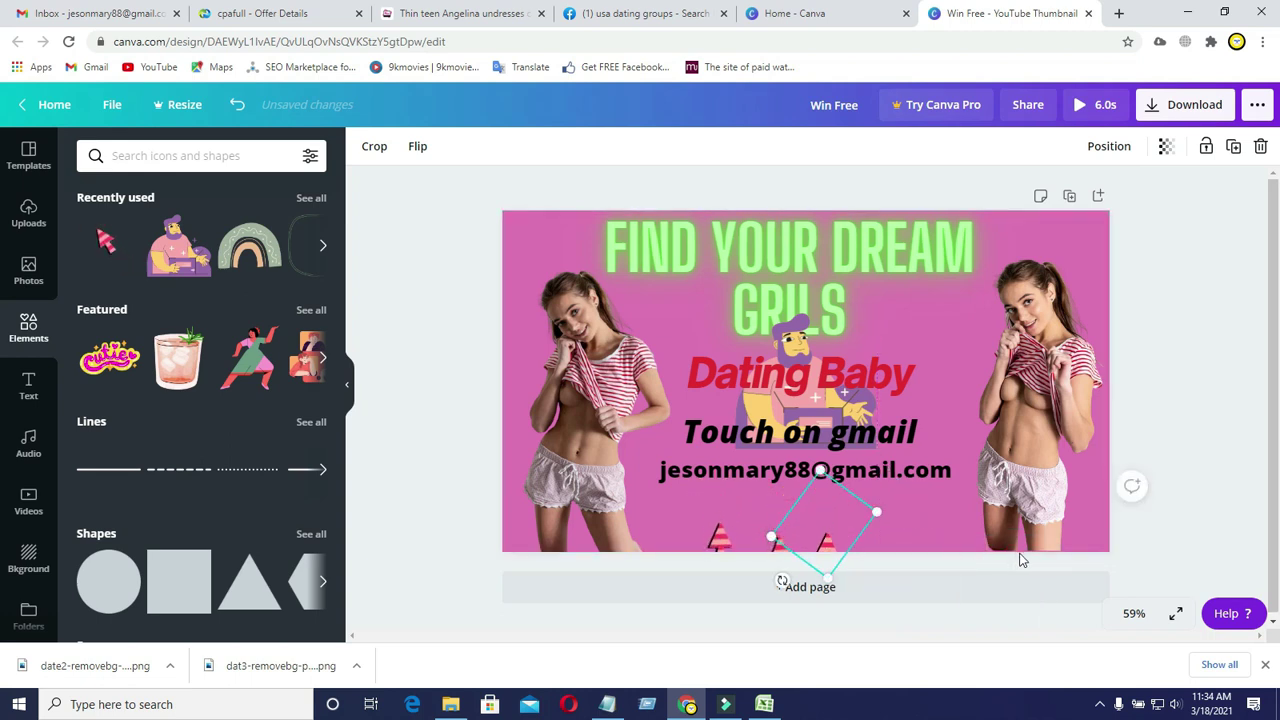
{"action": "left_click_drag", "start_coordinate": [980, 548], "coordinate": [879, 478]}
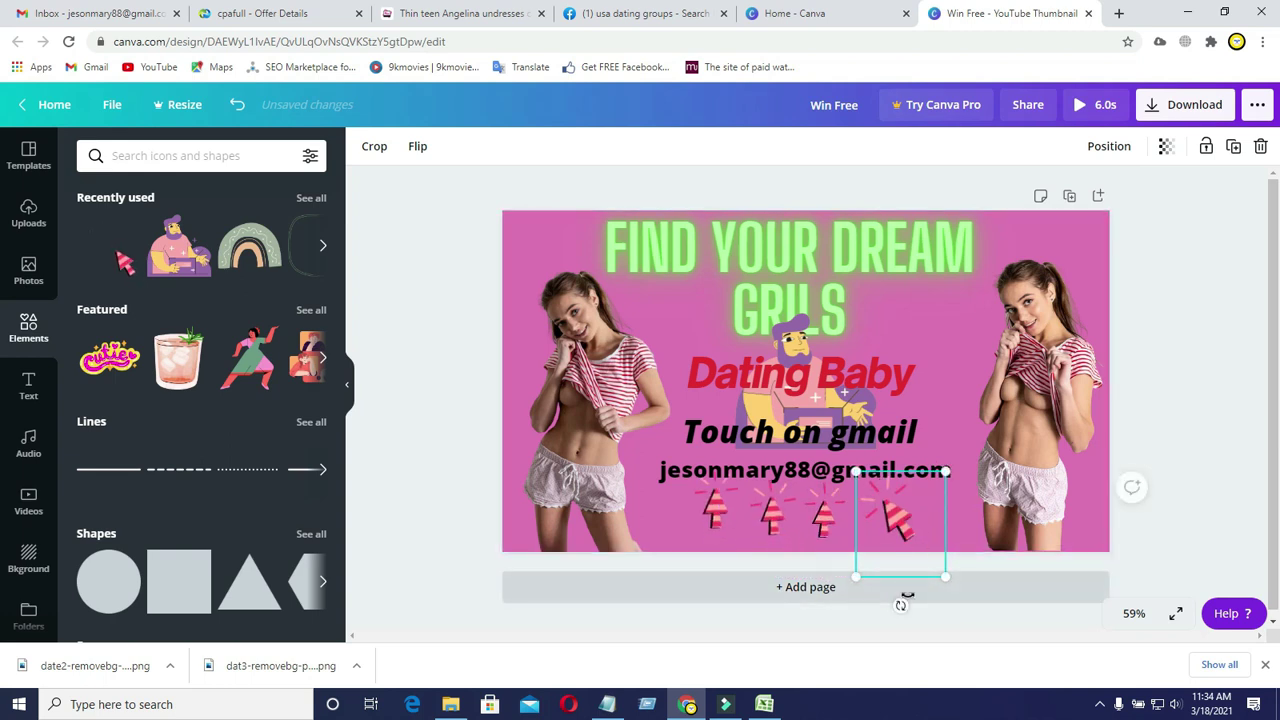
{"action": "left_click_drag", "start_coordinate": [903, 603], "coordinate": [846, 592]}
Move the first and fourth arrow pointers closer to the e-mail line and fine-tune the spacing and rotation of the arrow row.
{"action": "left_click_drag", "start_coordinate": [735, 528], "coordinate": [728, 510]}
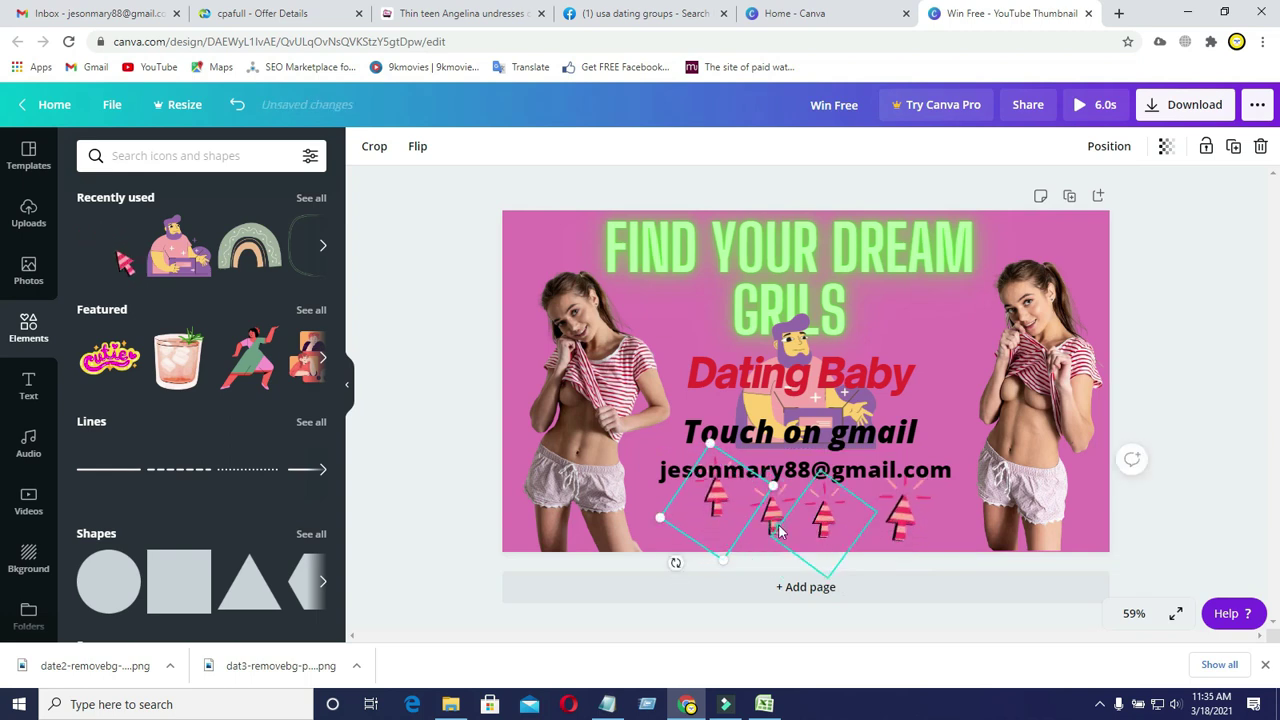
{"action": "left_click", "coordinate": [800, 530]}
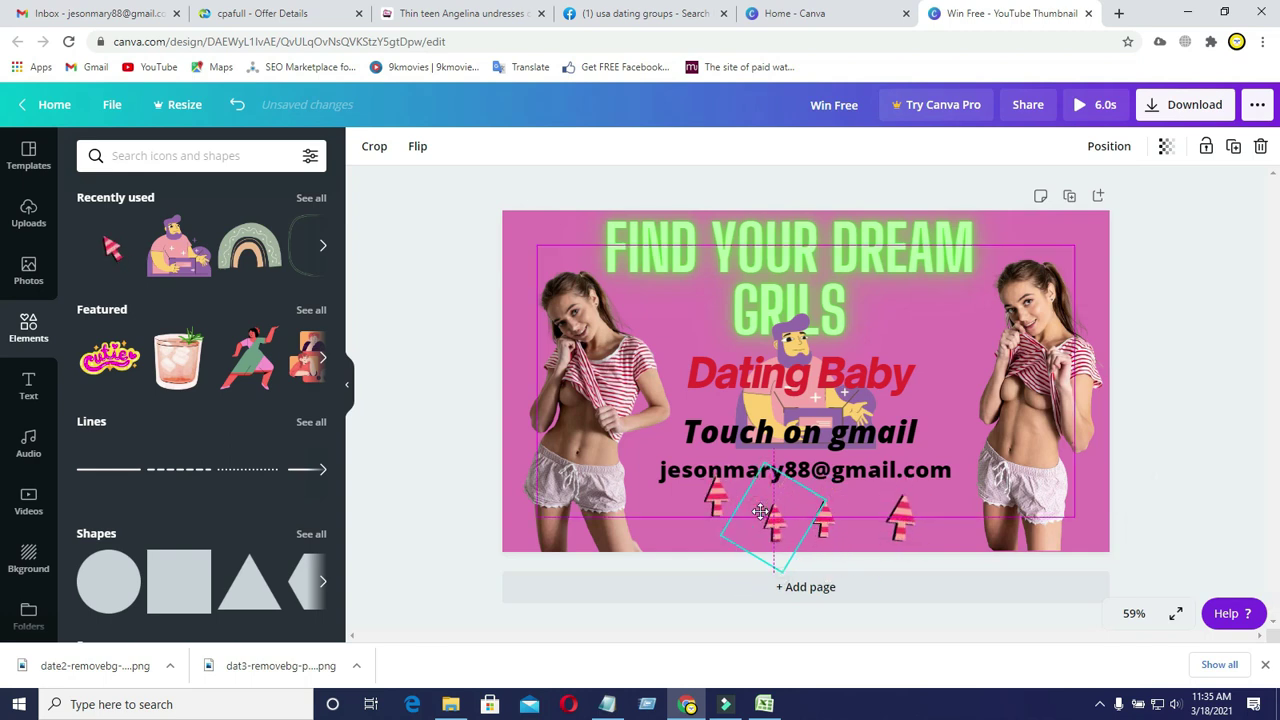
{"action": "left_click", "coordinate": [842, 523]}
{"action": "left_click_drag", "start_coordinate": [842, 523], "coordinate": [901, 512]}
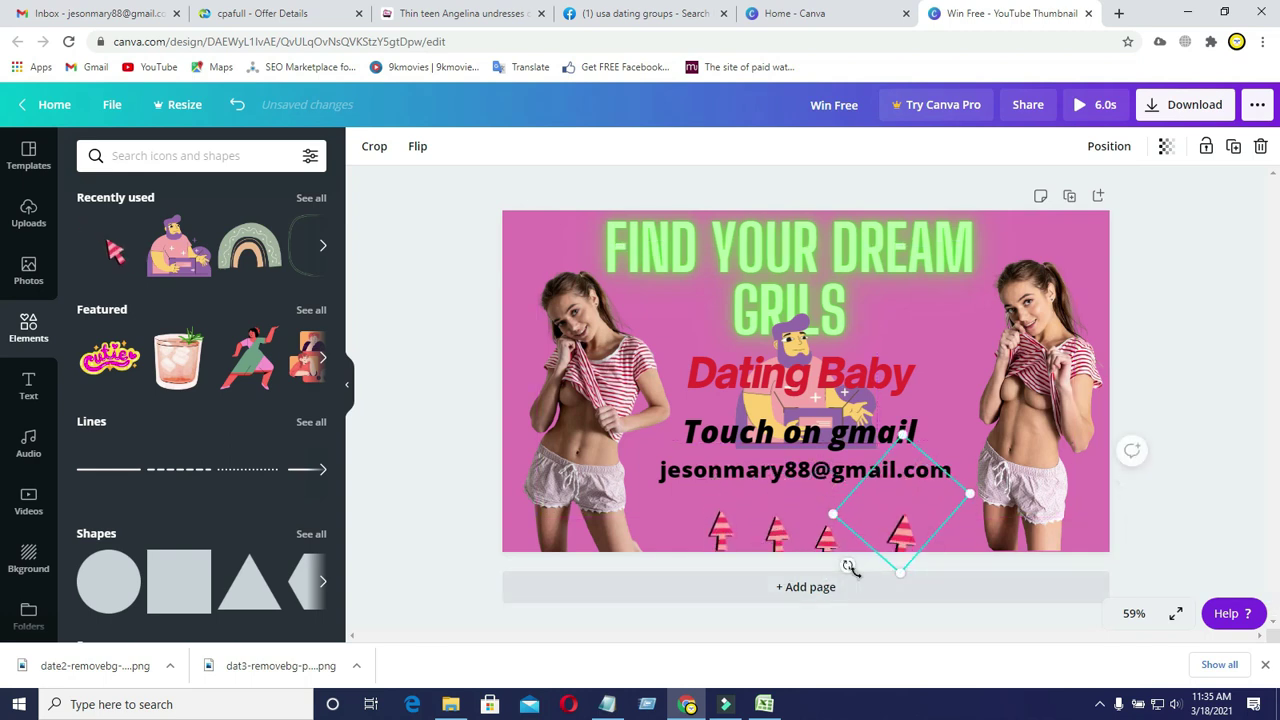
{"action": "left_click_drag", "start_coordinate": [855, 570], "coordinate": [886, 609]}
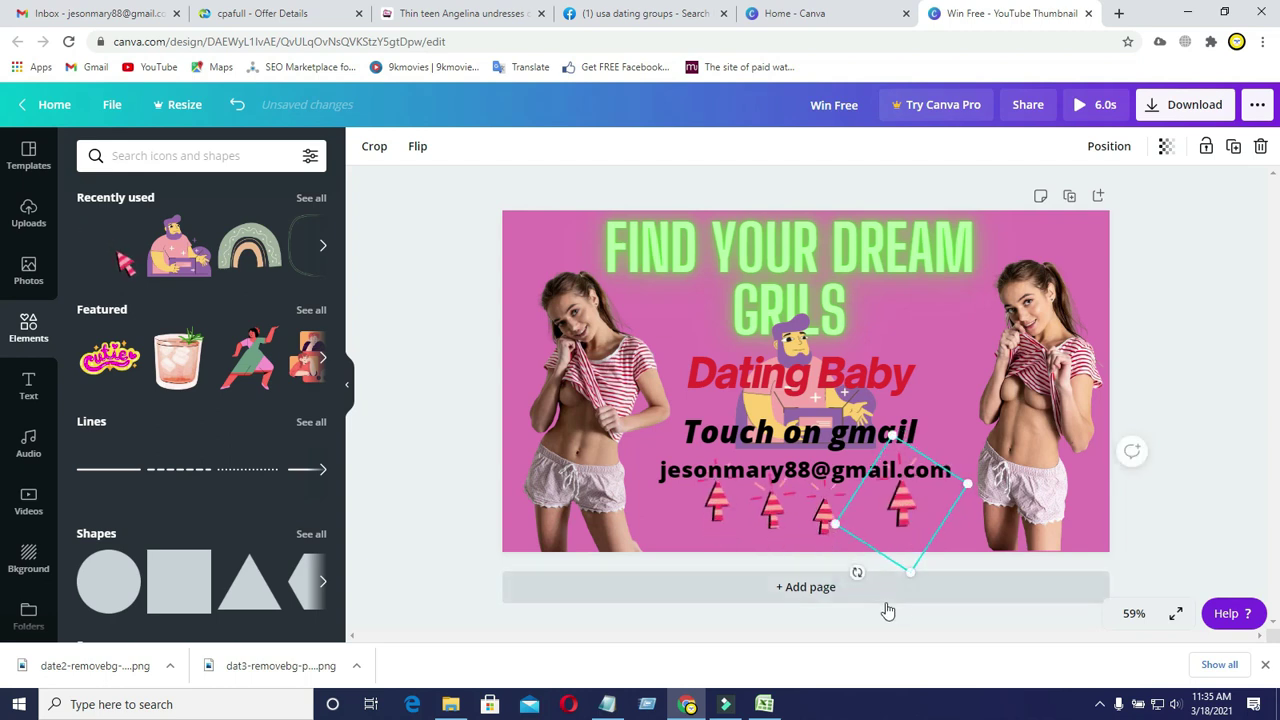
Delete the bearded man illustration behind the banner's text.
{"action": "left_click", "coordinate": [796, 406]}
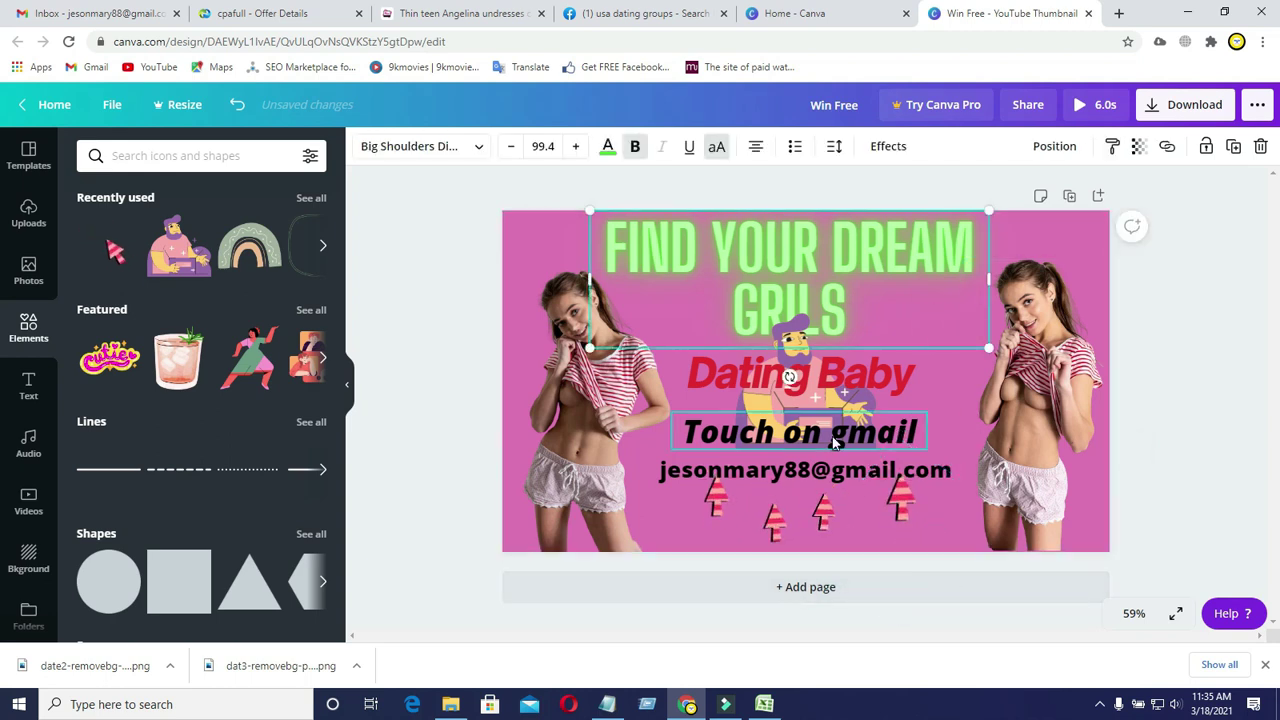
{"action": "left_click", "coordinate": [796, 406]}
{"action": "right_click", "coordinate": [796, 344]}
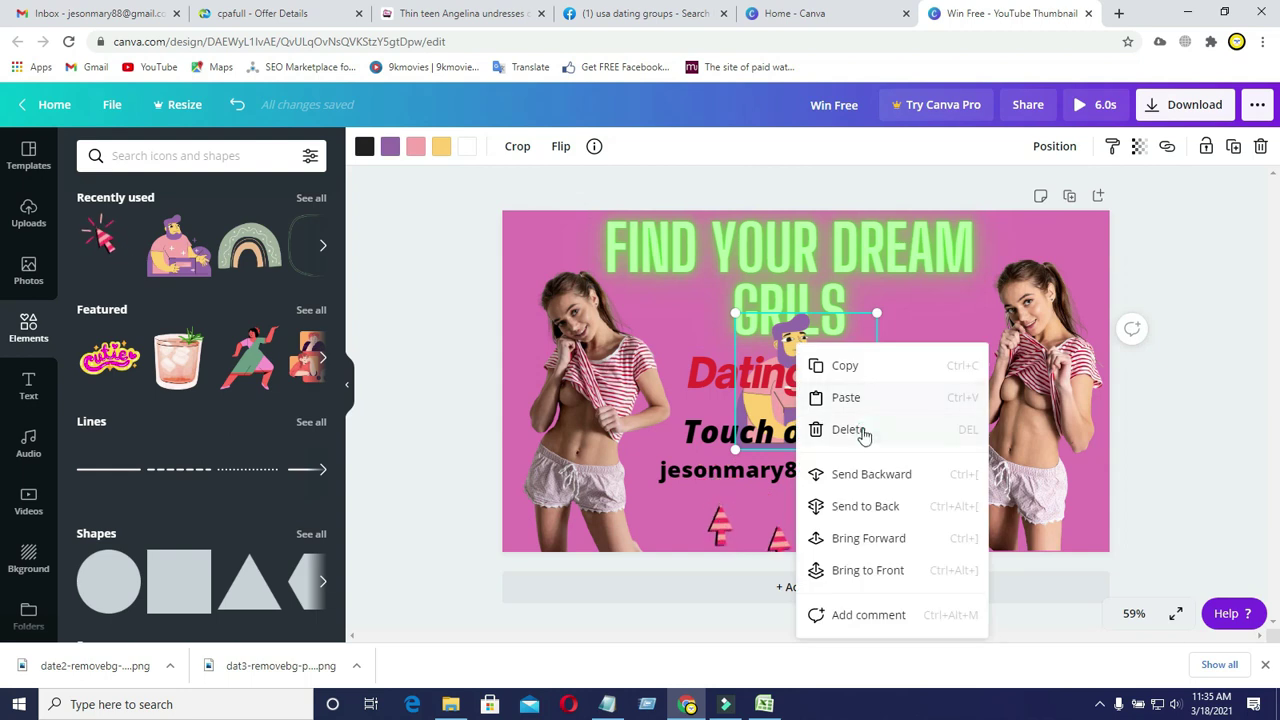
{"action": "left_click", "coordinate": [828, 428]}
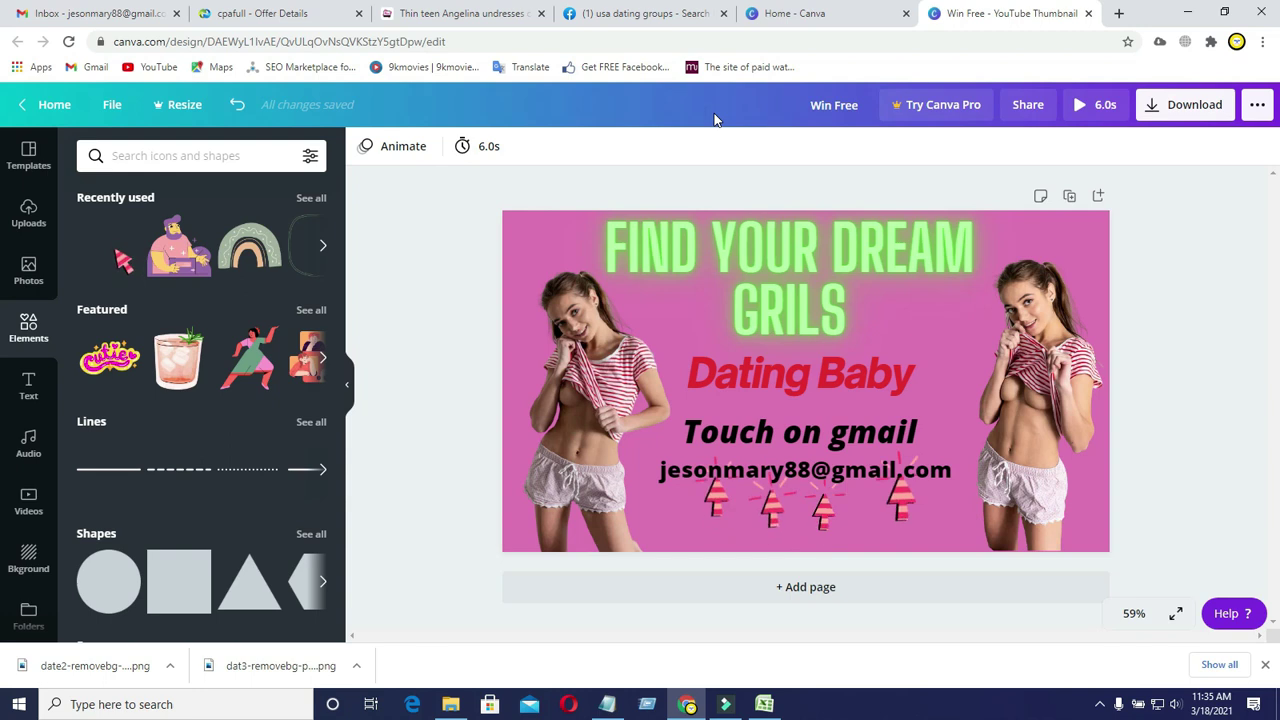
Download the banner as an MP4 Video, saving it as Win Free.mp4, and dismiss the download windows.
{"action": "left_click", "coordinate": [1200, 108]}
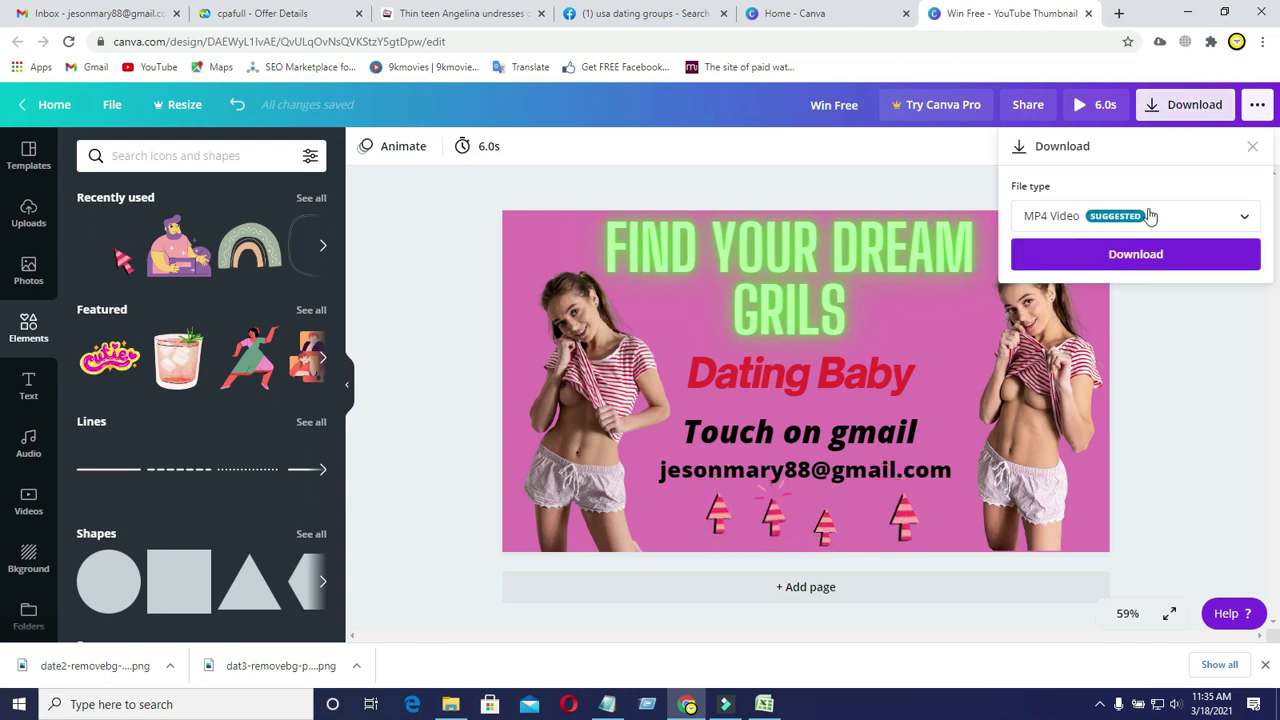
{"action": "left_click", "coordinate": [1132, 264]}
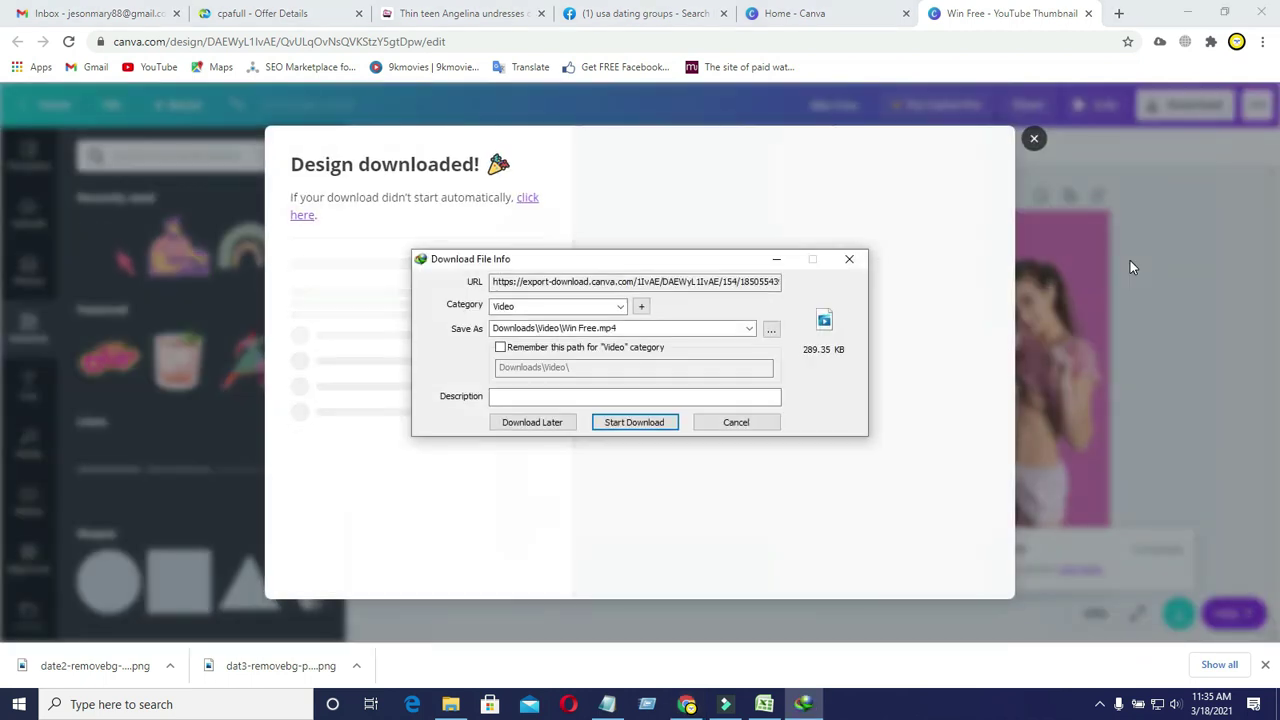
{"action": "left_click", "coordinate": [646, 422]}
{"action": "left_click", "coordinate": [801, 251]}
{"action": "left_click", "coordinate": [1034, 138]}
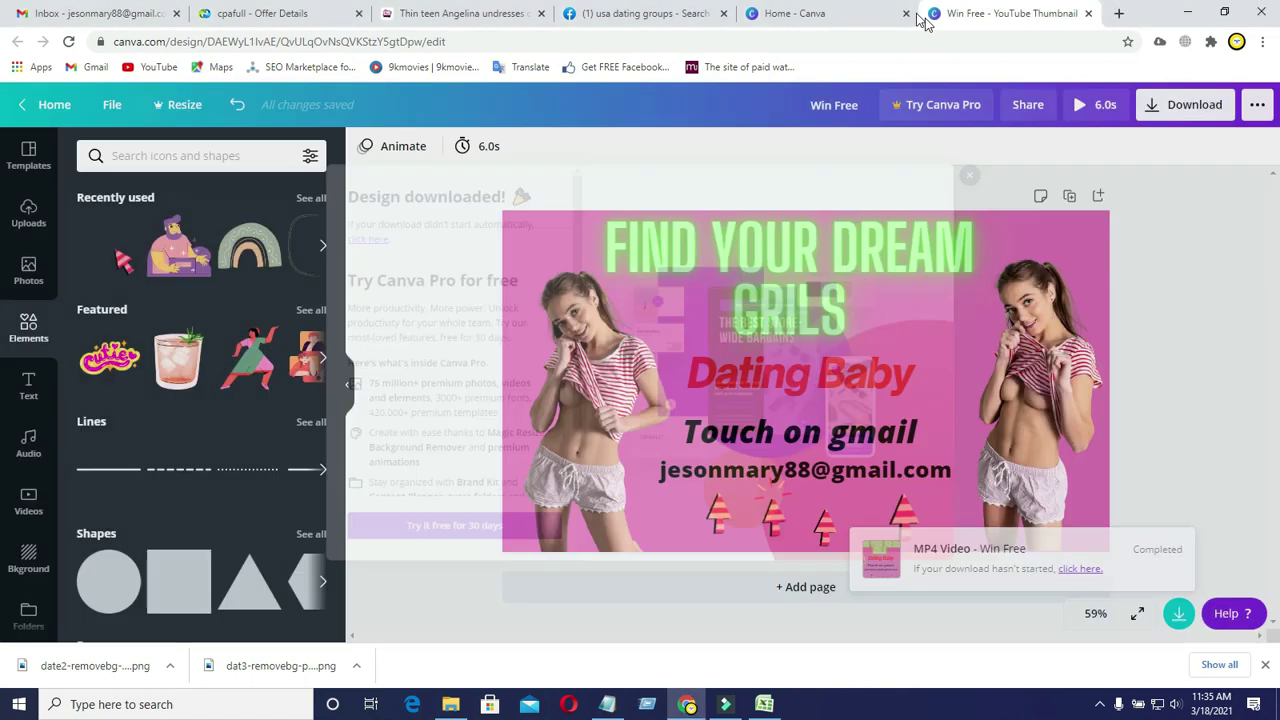
Switch to Facebook and open the U.S.A dating site group from its join-approval notification.
{"action": "left_click", "coordinate": [628, 12]}
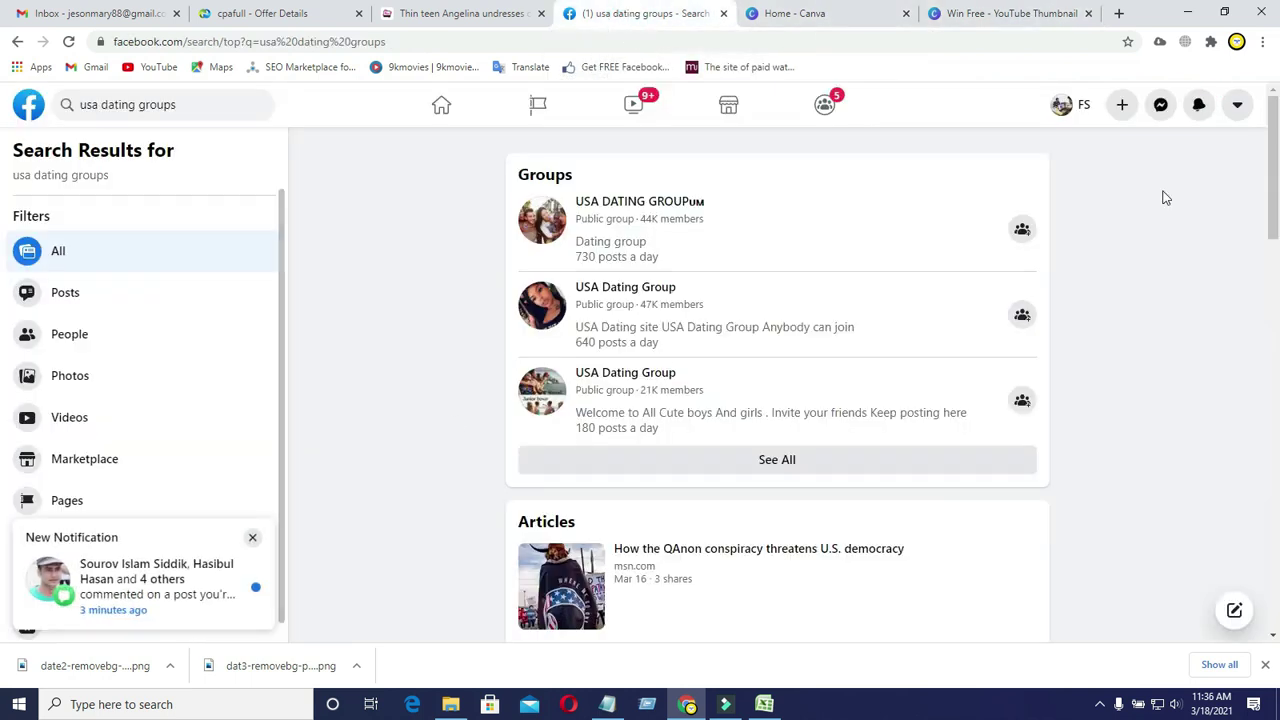
{"action": "left_click", "coordinate": [1158, 107]}
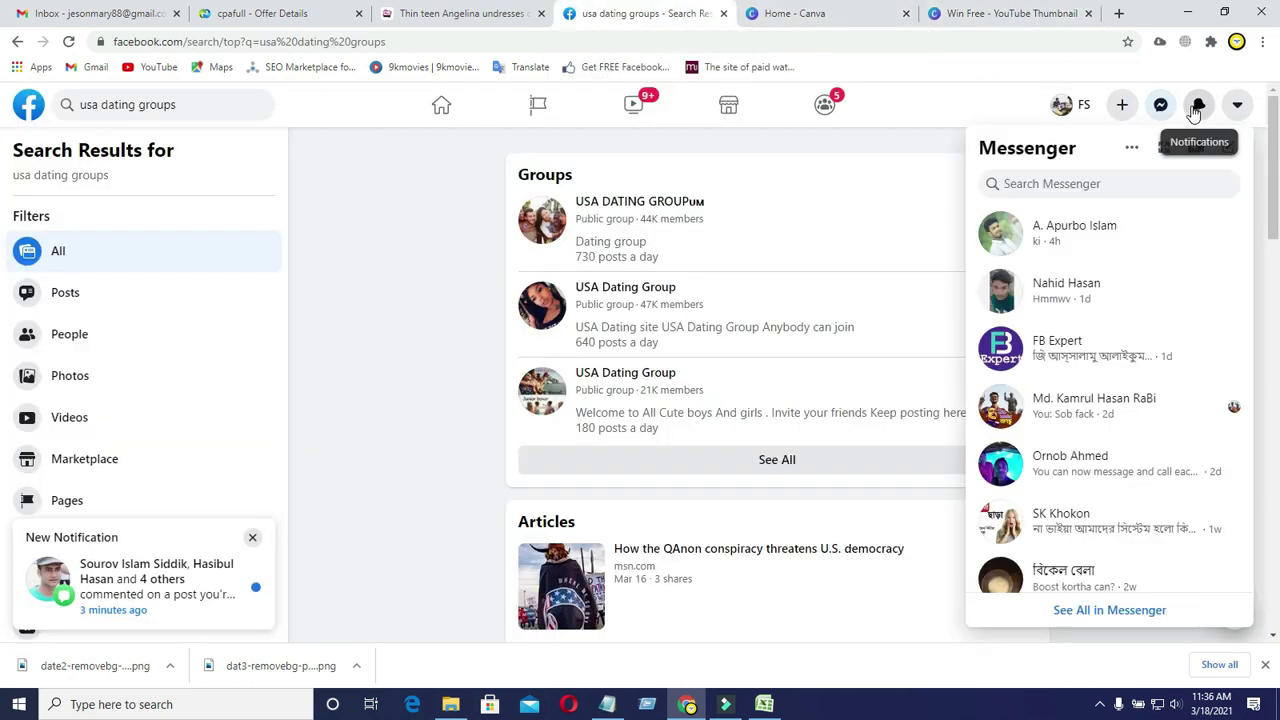
{"action": "left_click", "coordinate": [1197, 110]}
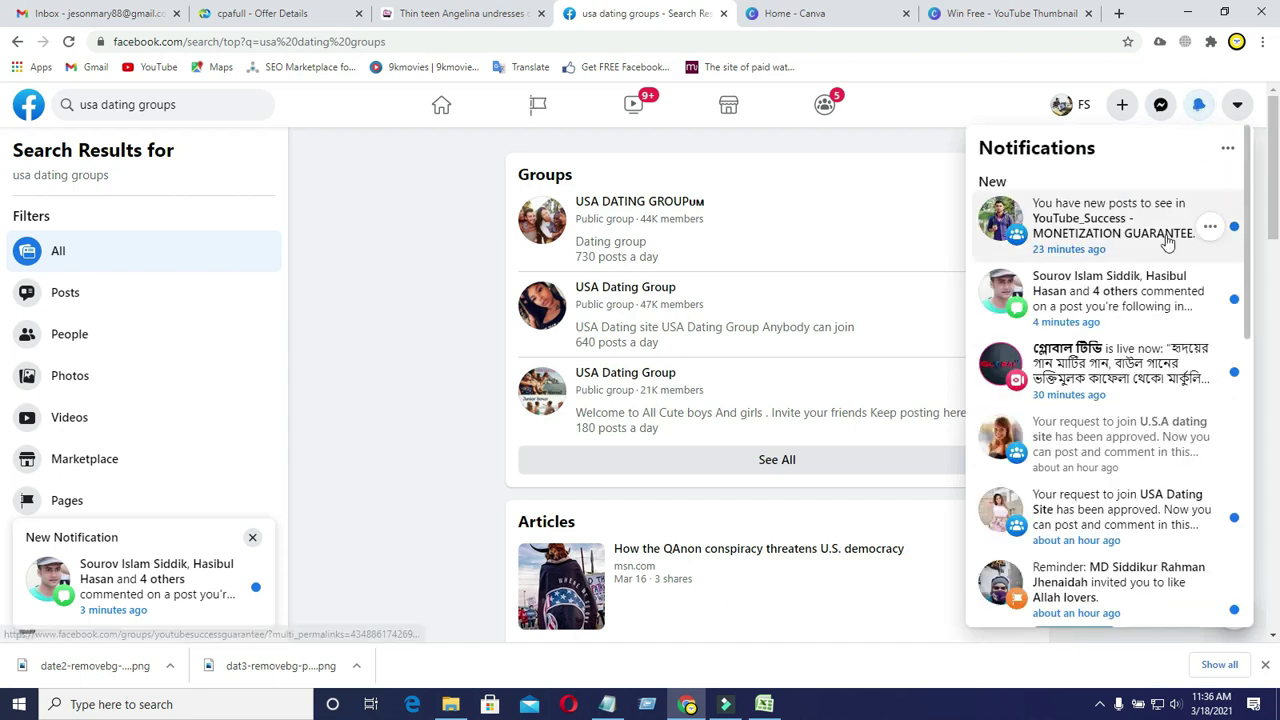
{"action": "left_click_drag", "start_coordinate": [1249, 243], "coordinate": [1257, 277]}
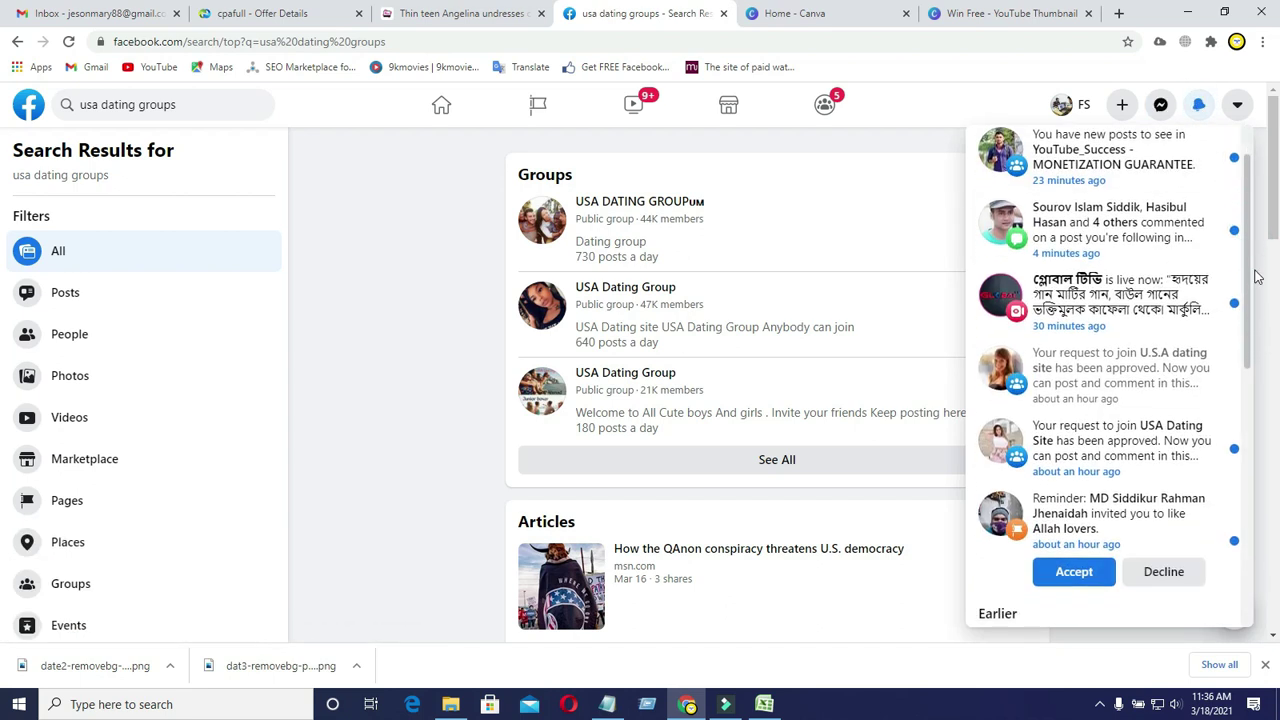
{"action": "left_click", "coordinate": [1098, 370]}
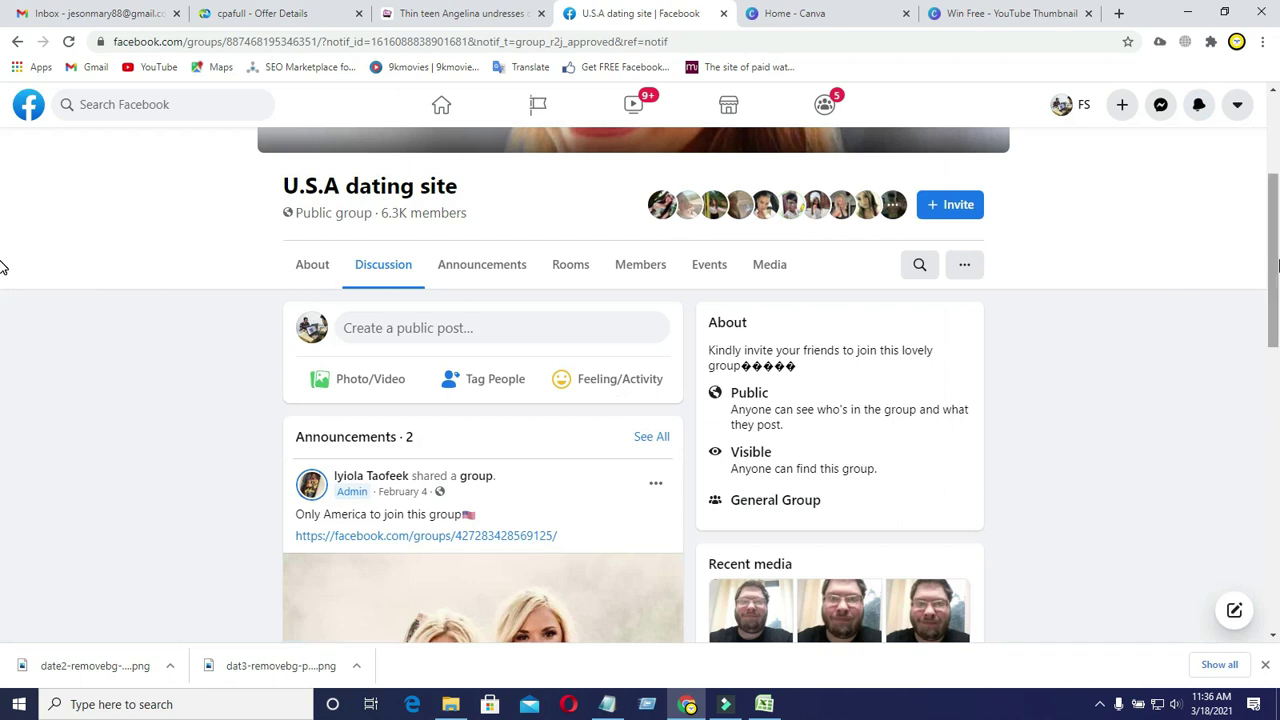
Review the Gmail inbox, the Canva banner's e-mail line and the offer link kept in Notepad.
{"action": "left_click", "coordinate": [95, 13]}
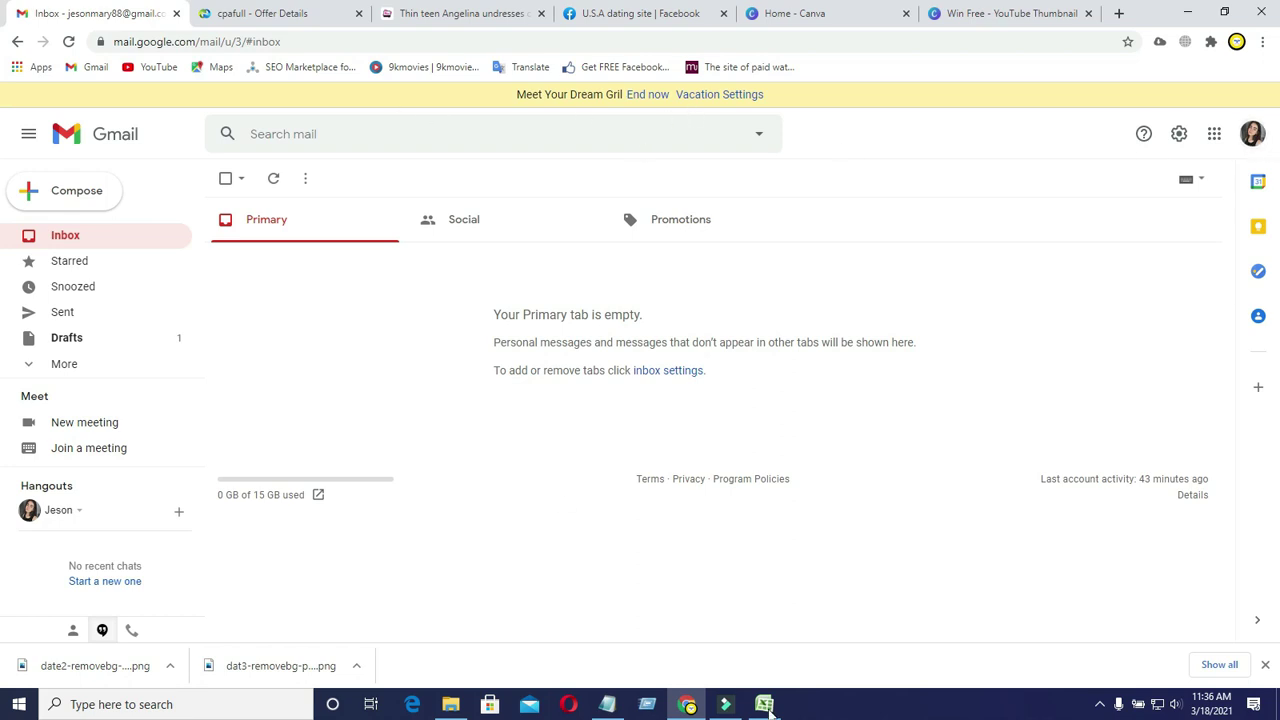
{"action": "left_click", "coordinate": [794, 13]}
{"action": "left_click", "coordinate": [1008, 13]}
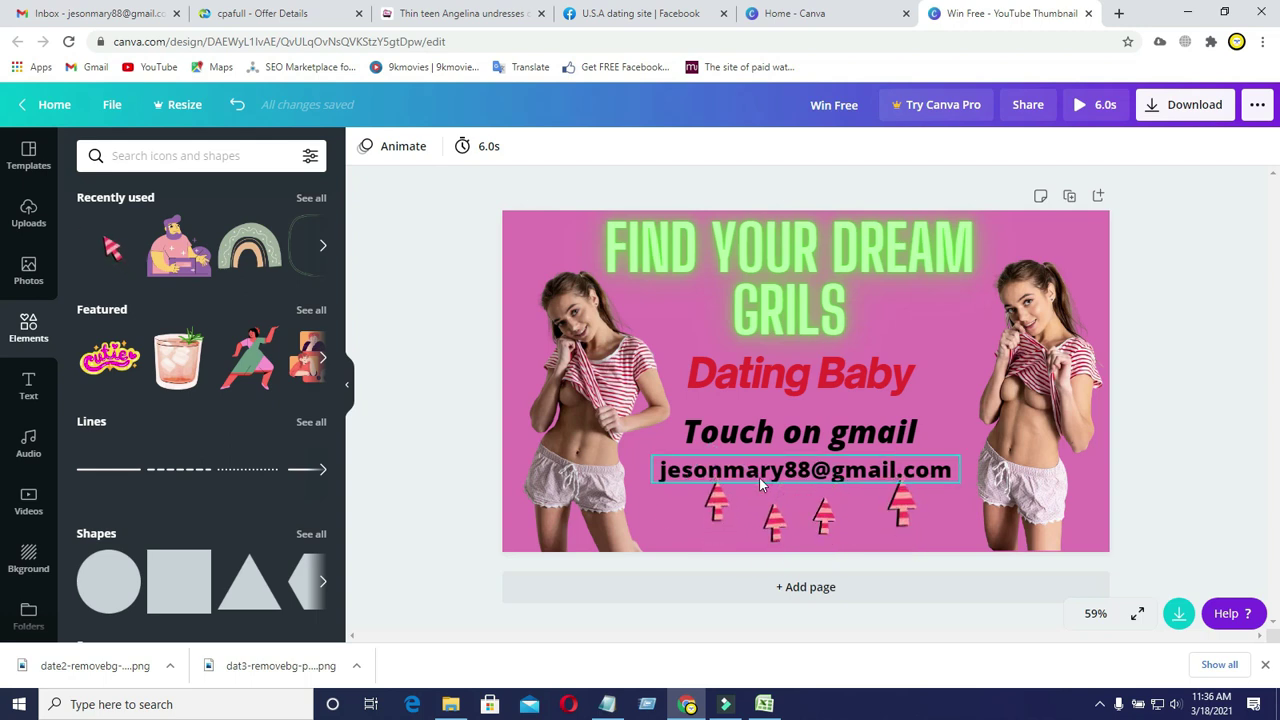
{"action": "left_click", "coordinate": [607, 704]}
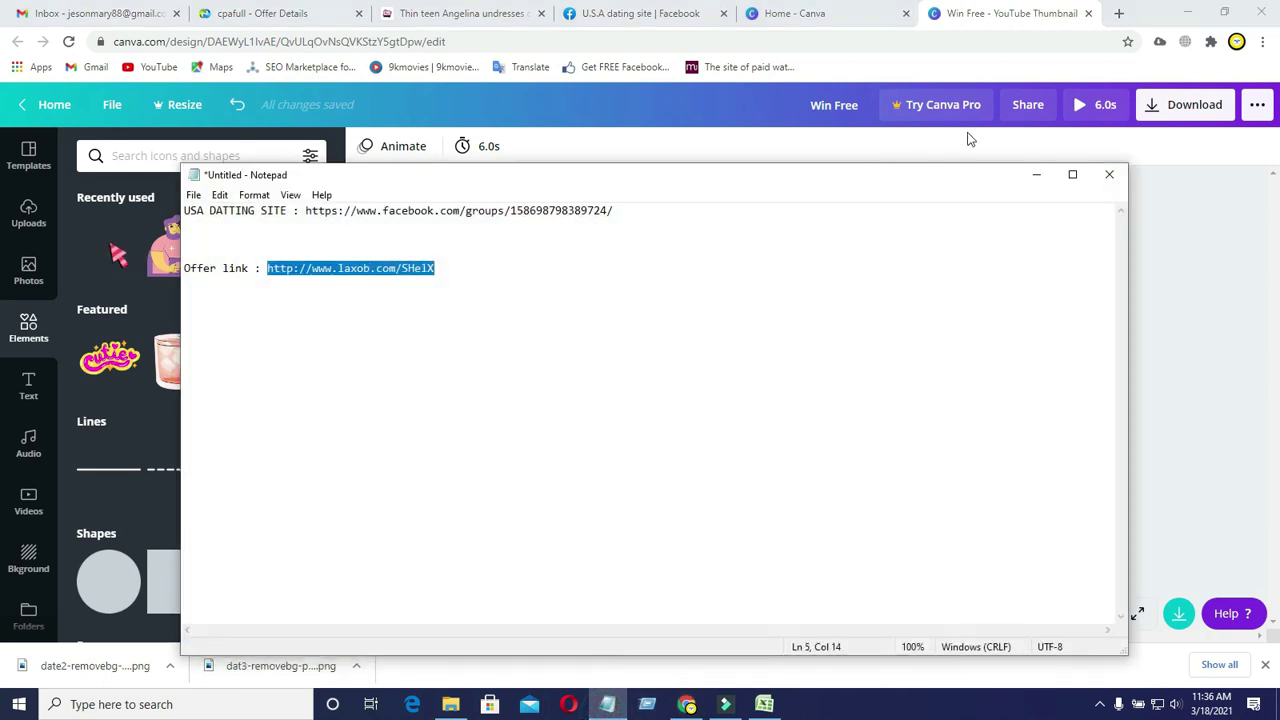
{"action": "left_click", "coordinate": [1037, 175]}
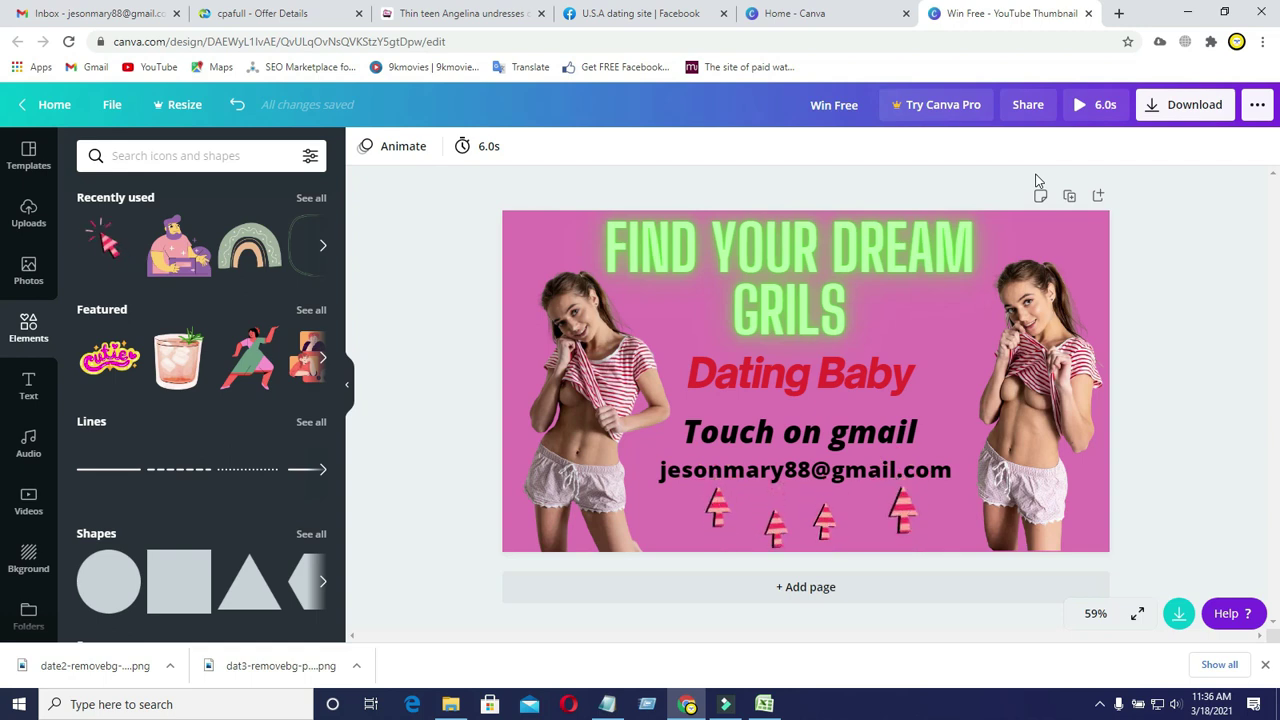
Switch to the U.S.A dating site group on Facebook.
{"action": "left_click", "coordinate": [642, 15]}
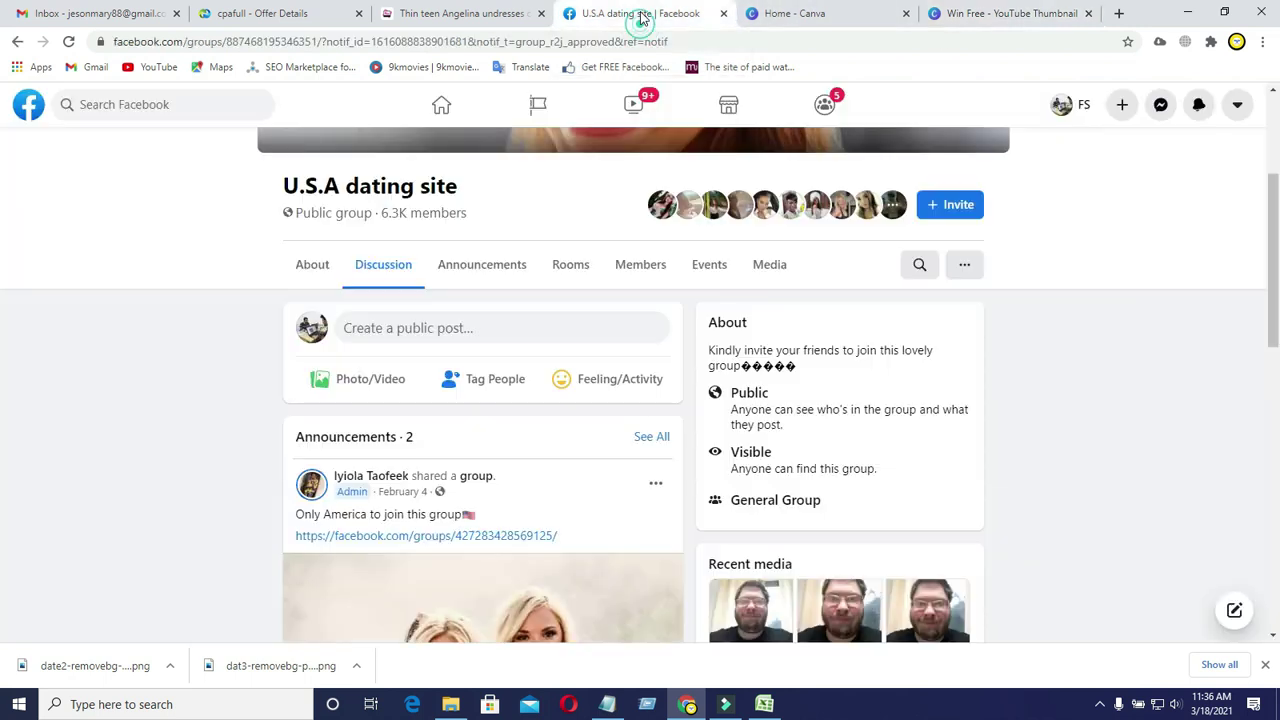
{"action": "left_click", "coordinate": [461, 342]}
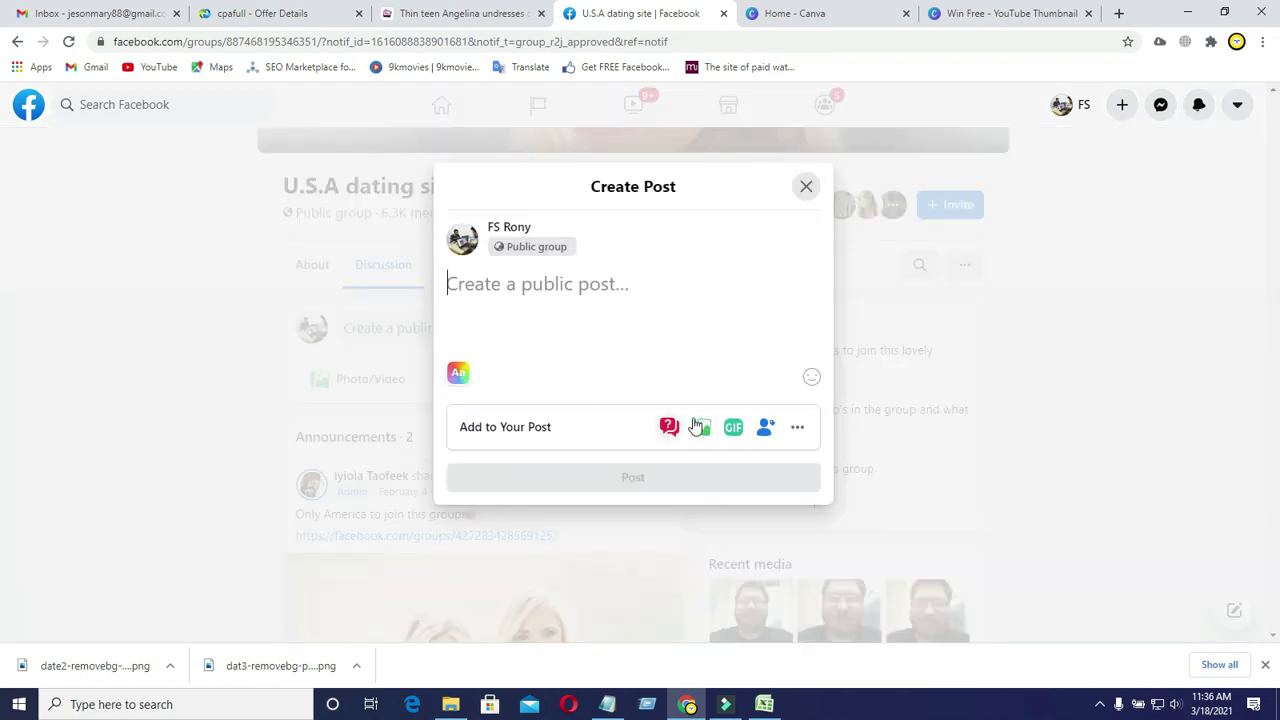
{"action": "left_click", "coordinate": [706, 430]}
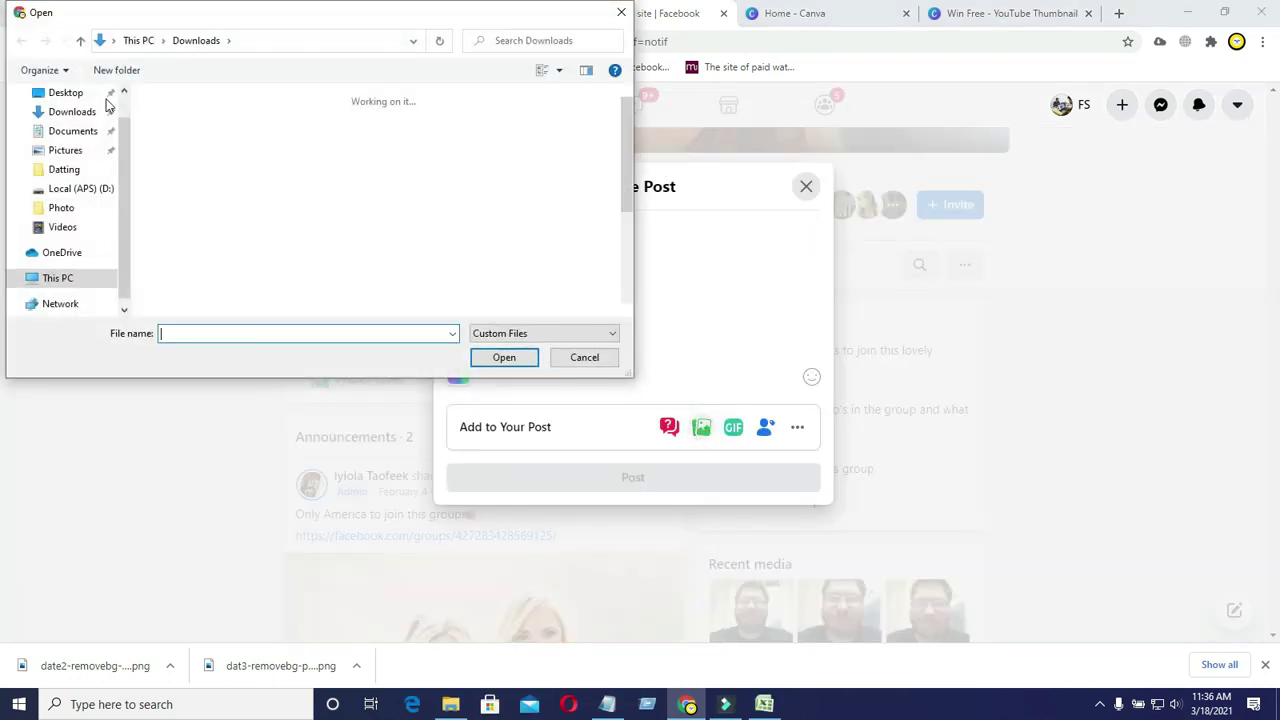
{"action": "left_click", "coordinate": [72, 112]}
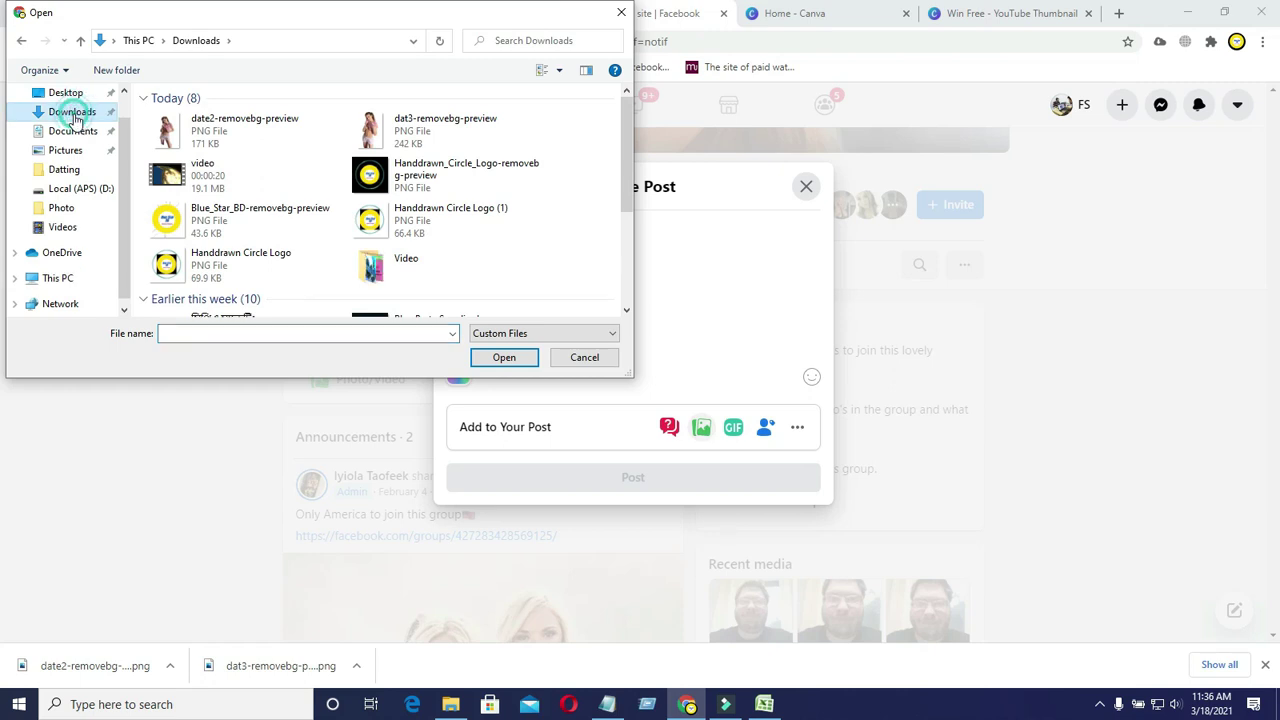
{"action": "left_click_drag", "start_coordinate": [620, 180], "coordinate": [606, 137]}
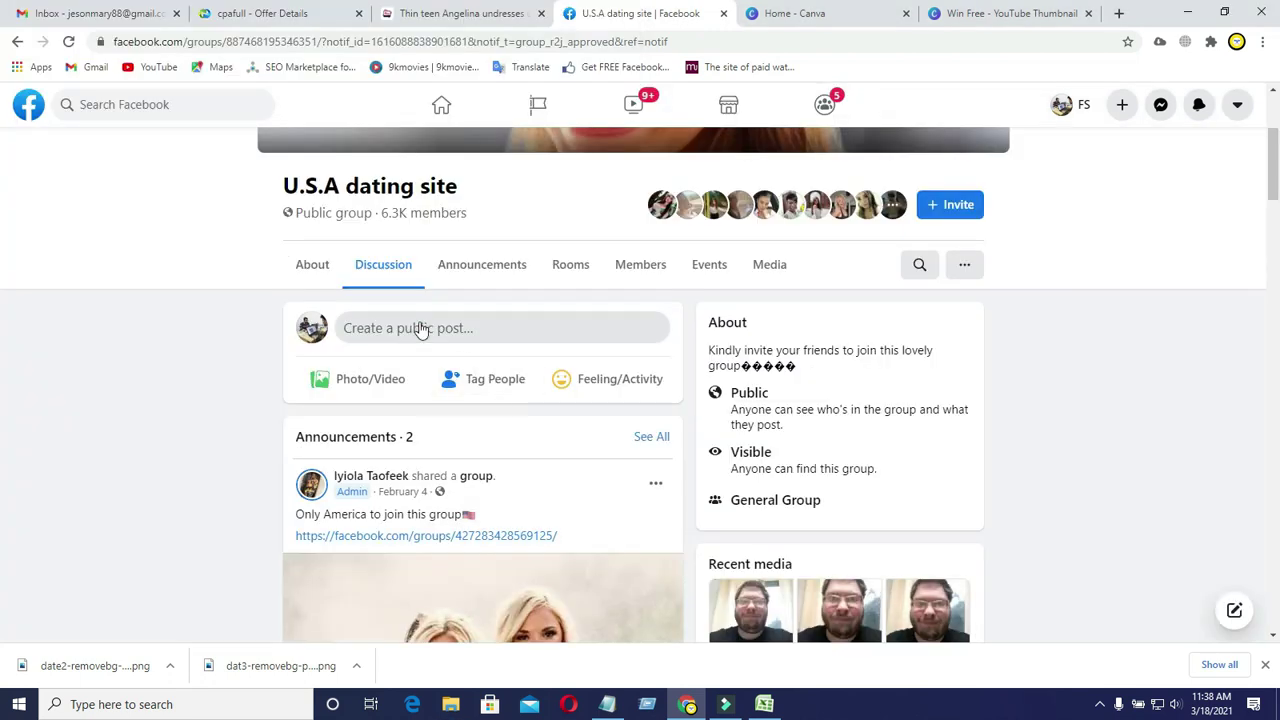
Start a public post in the U.S.A dating site group and attach the Win Free video from the Video folder in Downloads.
{"action": "left_click", "coordinate": [420, 329]}
{"action": "left_click", "coordinate": [705, 430]}
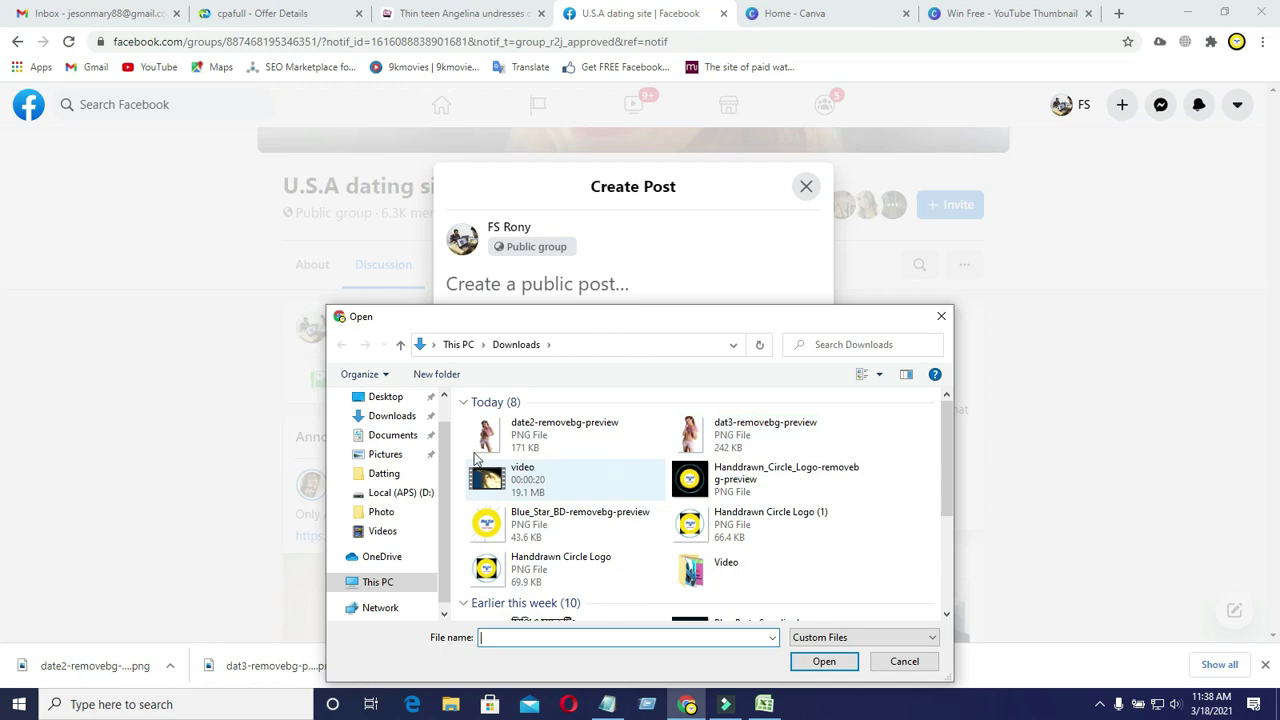
{"action": "left_click", "coordinate": [396, 415]}
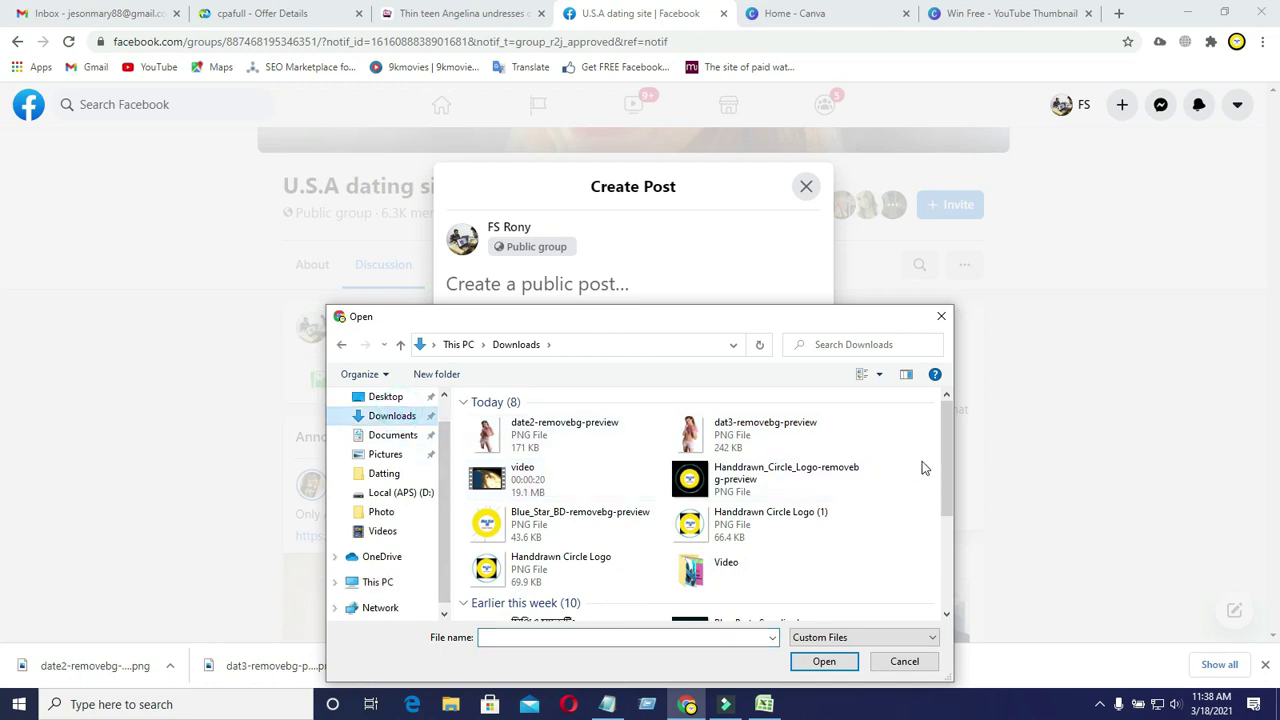
{"action": "scroll", "coordinate": [943, 463], "scroll_direction": "down", "scroll_amount": 1}
{"action": "left_click", "coordinate": [808, 517]}
{"action": "double_click", "coordinate": [808, 517]}
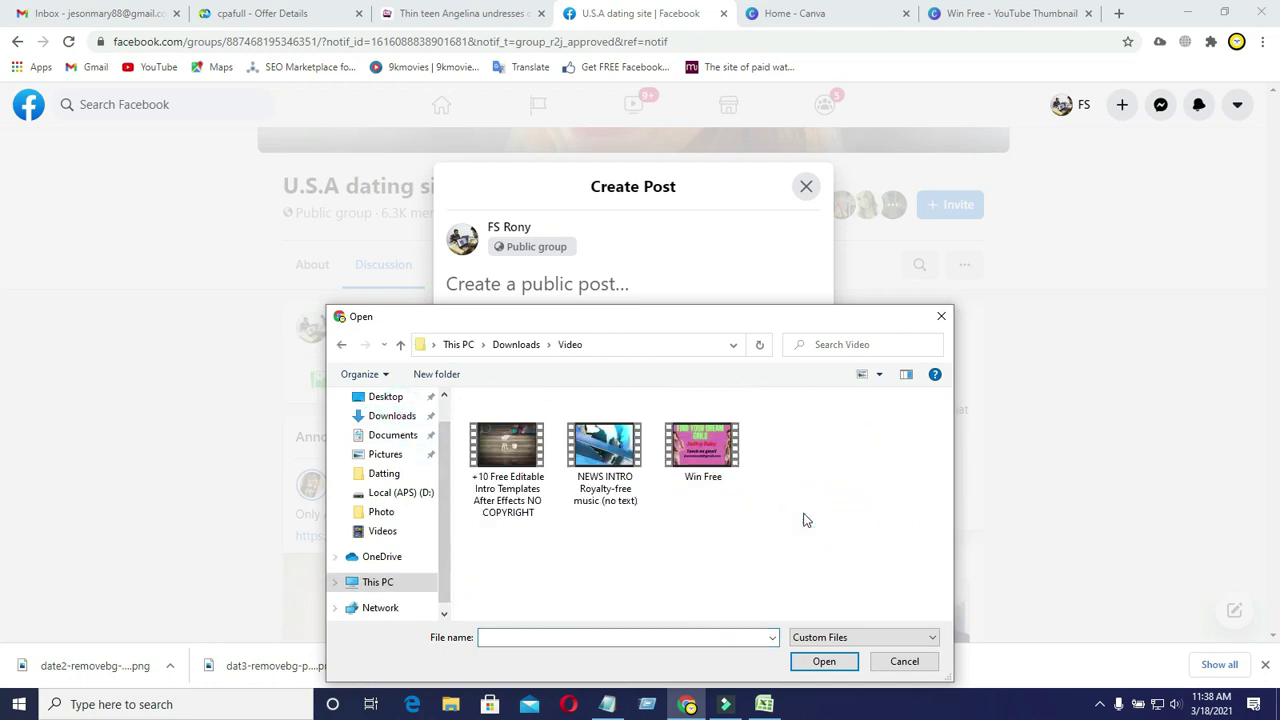
{"action": "double_click", "coordinate": [700, 445]}
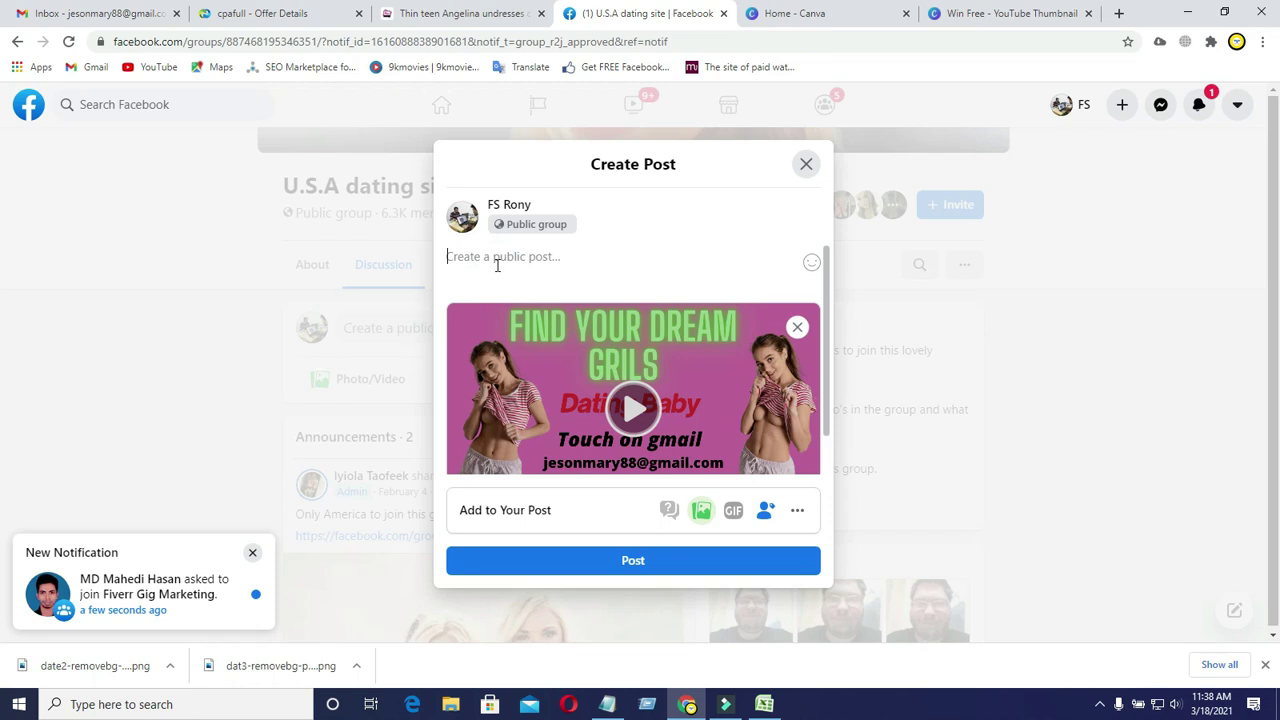
Caption the post "Touch me on Gmail :" followed by the contact e-mail address, declining the Internet Download Manager registration.
{"action": "type", "text": "To"}
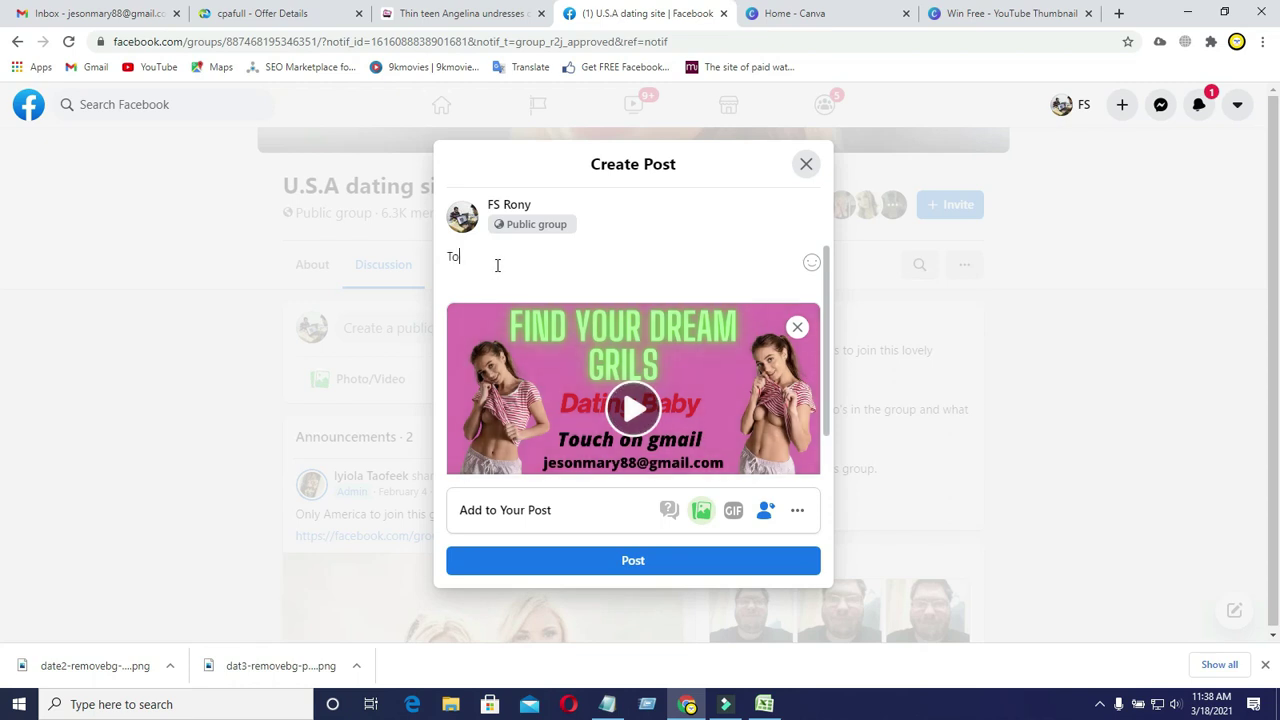
{"action": "type", "text": "uch me on Gmail"}
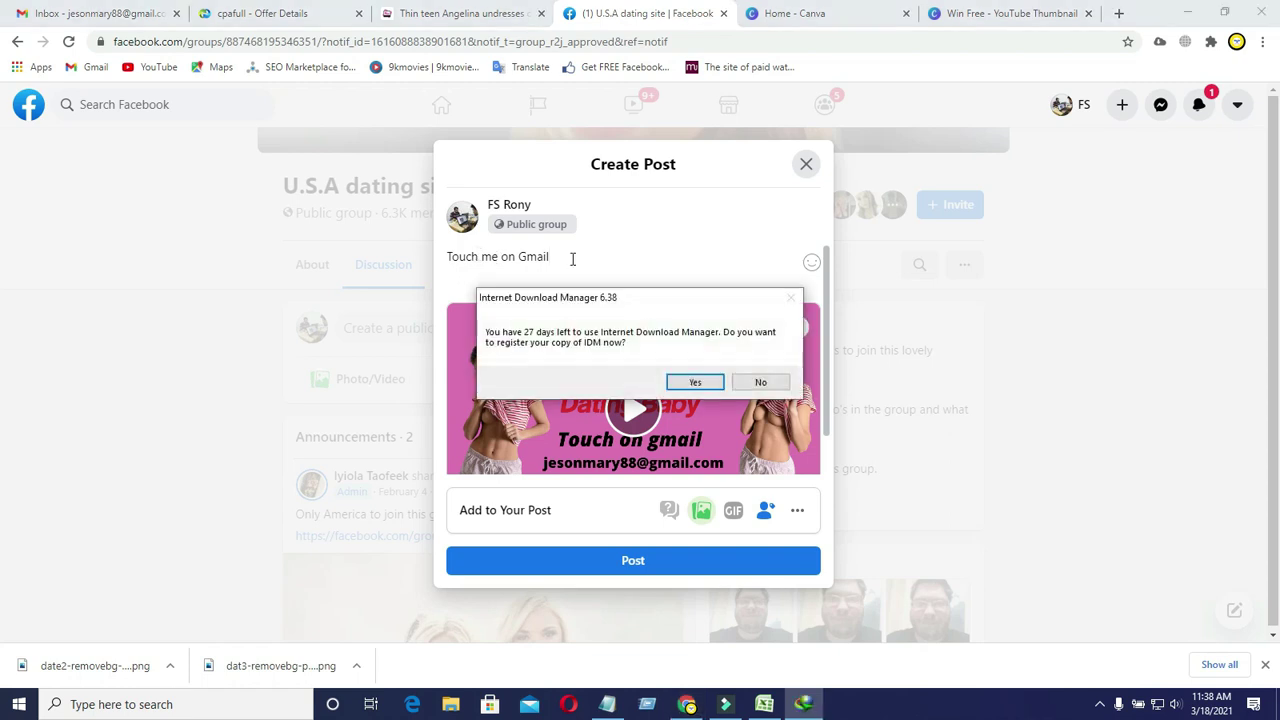
{"action": "left_click", "coordinate": [753, 386]}
{"action": "left_click_drag", "start_coordinate": [603, 260], "coordinate": [437, 250]}
{"action": "left_click", "coordinate": [597, 273]}
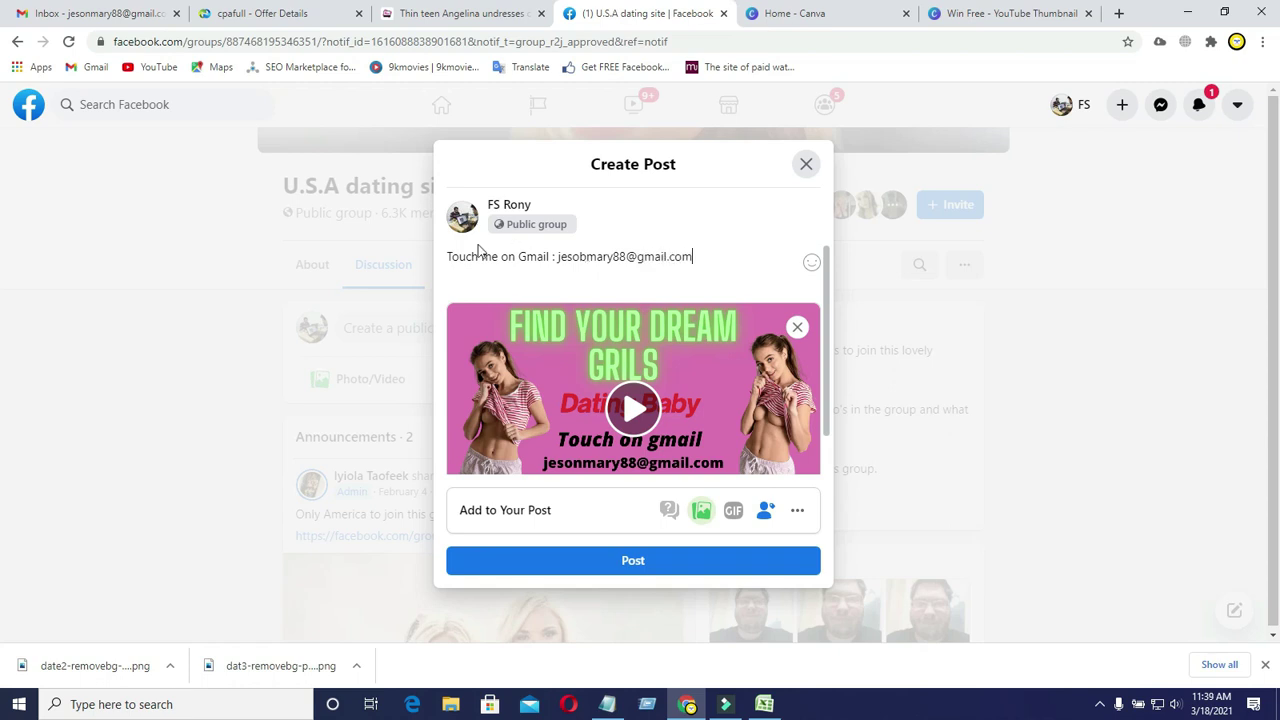
Add the line "DATING !!! DATING !!! DATING !!!" above the contact line of the post.
{"action": "left_click", "coordinate": [447, 256]}
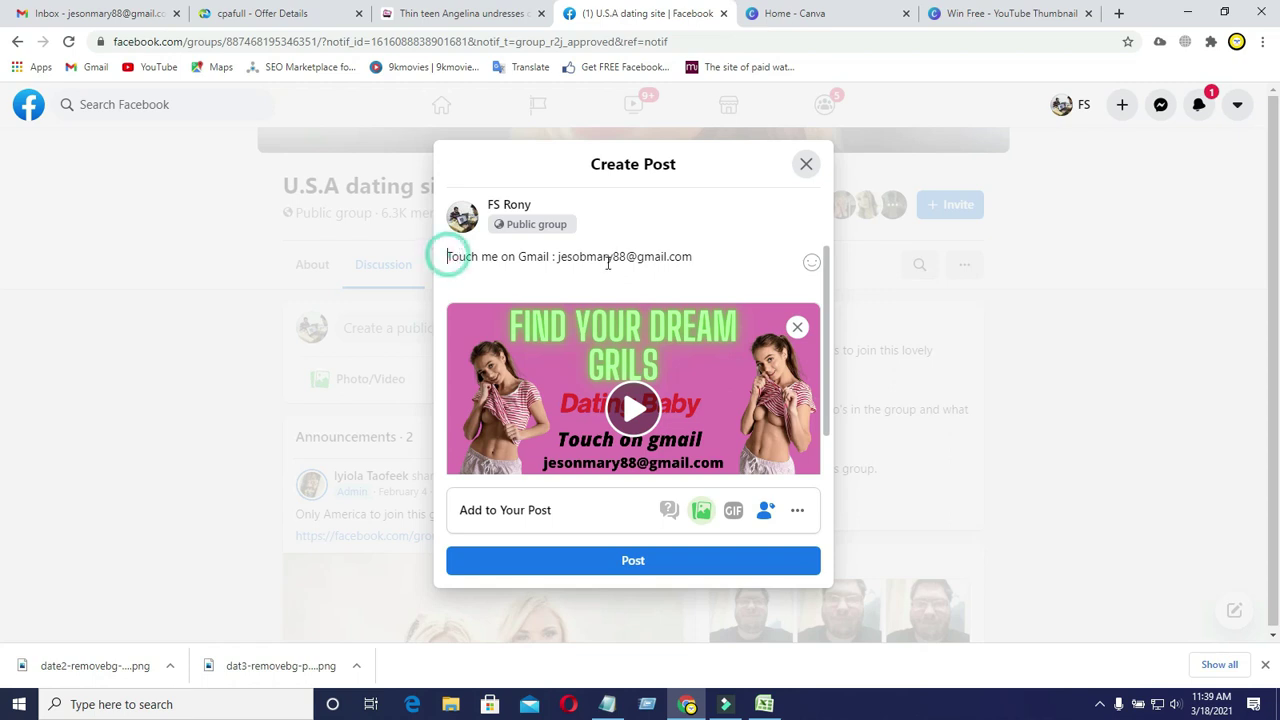
{"action": "key", "text": "Return"}
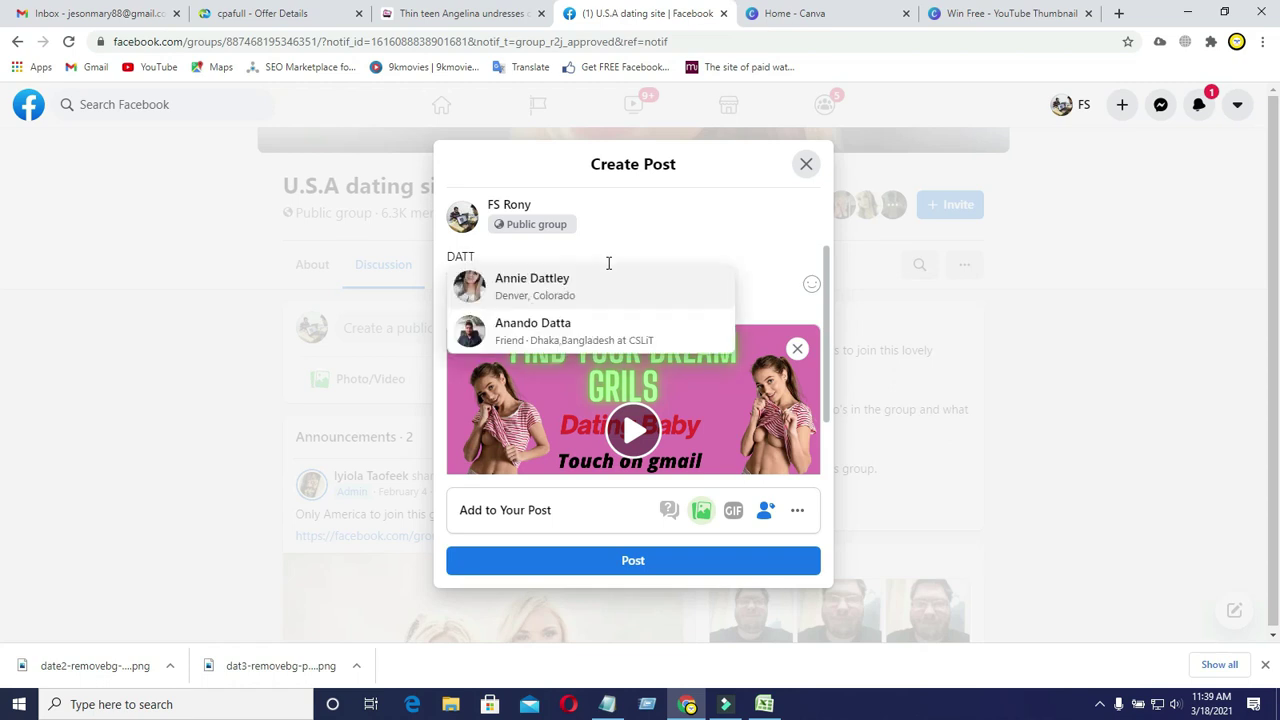
{"action": "key", "text": "BackSpace"}
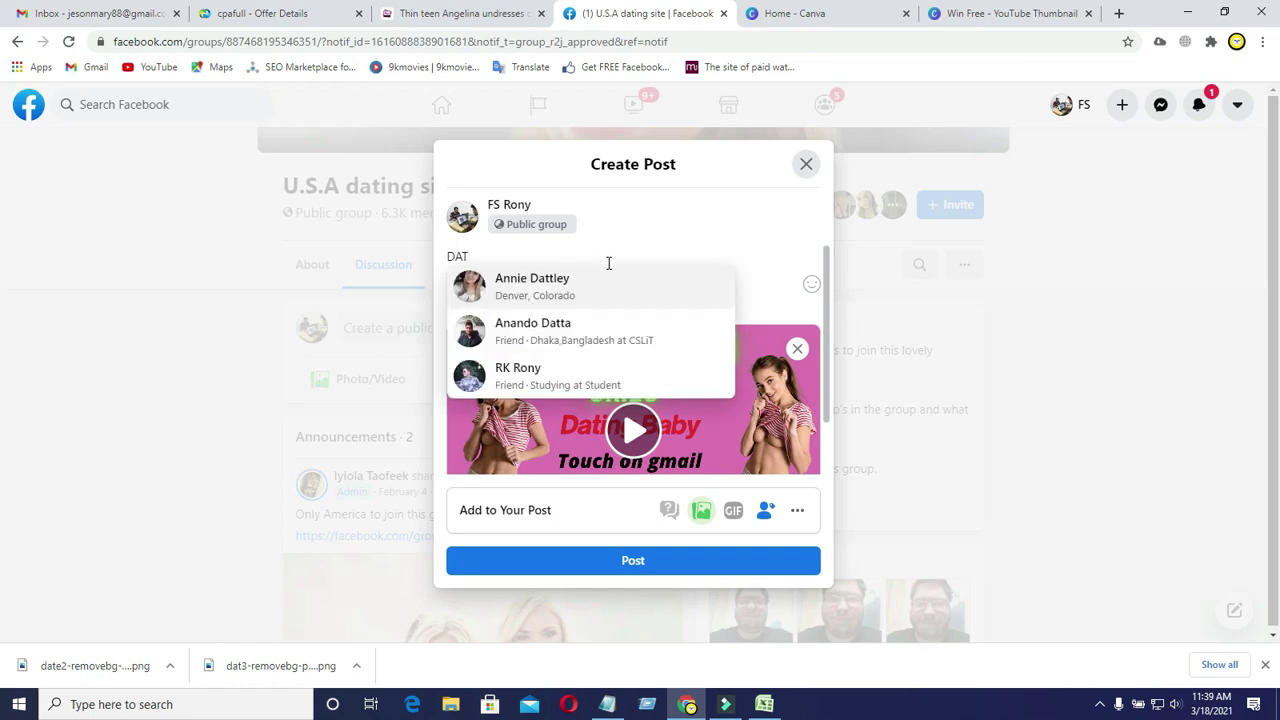
{"action": "key", "text": "BackSpace"}
{"action": "key", "text": "BackSpace"}
{"action": "type", "text": "ATING !!!"}
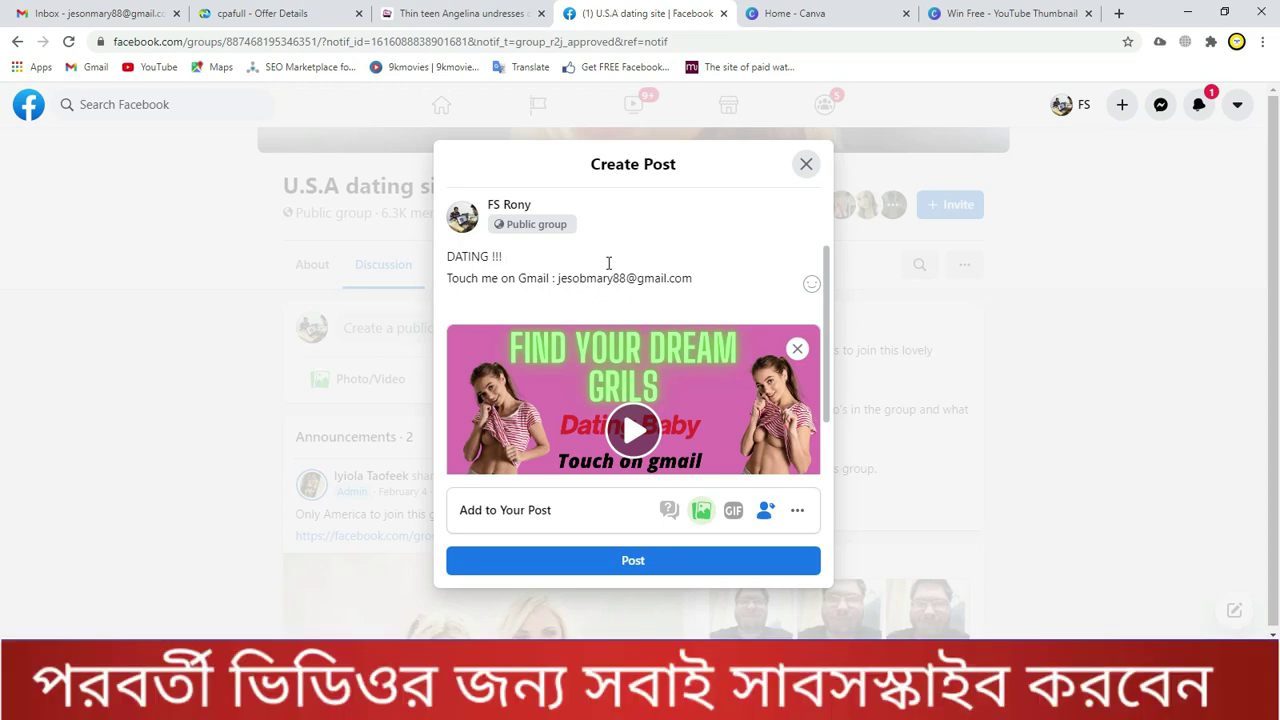
{"action": "type", "text": "ING !!! DATING !!! DATING !!!"}
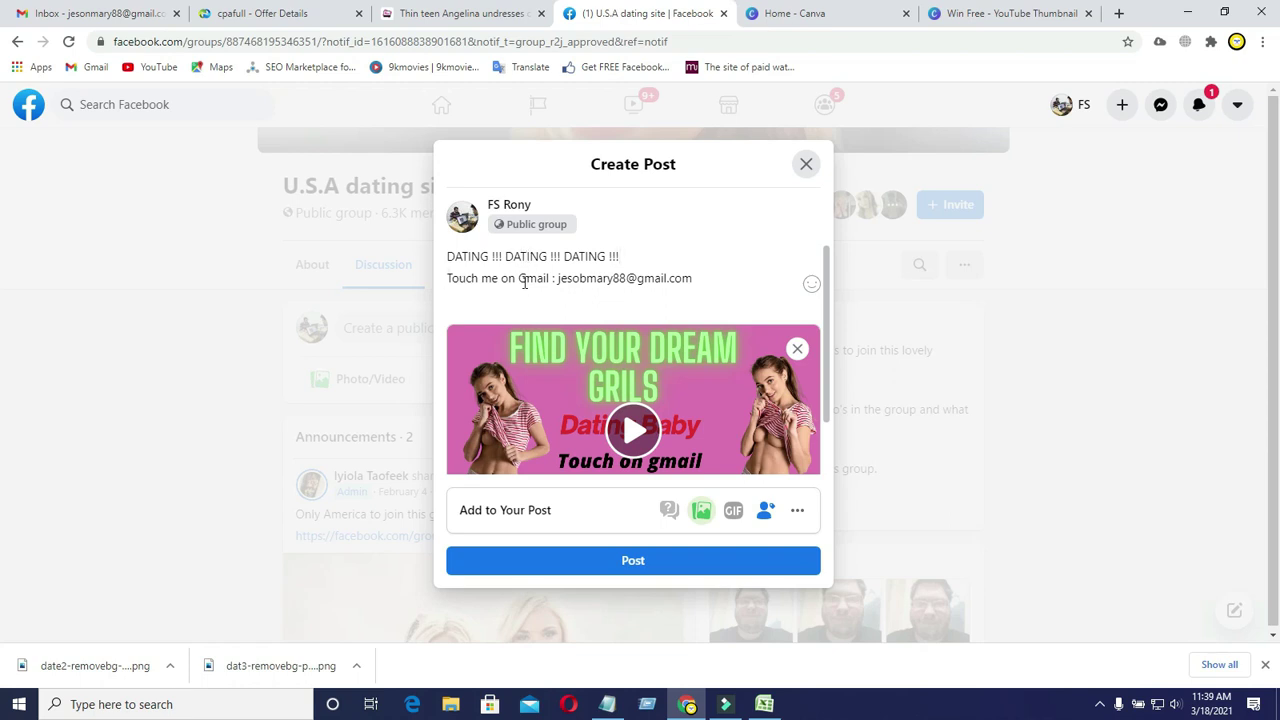
Widen the gap before the e-mail address in the caption and publish the post to the group.
{"action": "left_click", "coordinate": [553, 278]}
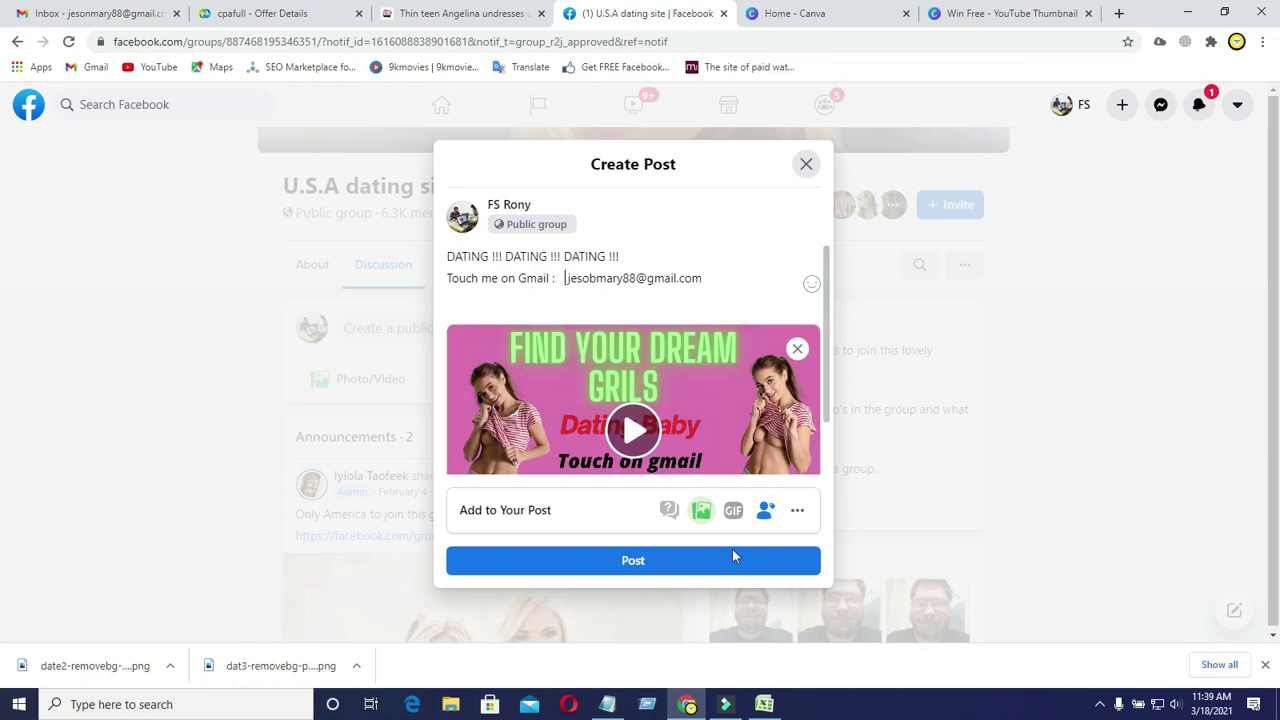
{"action": "left_click_drag", "start_coordinate": [717, 280], "coordinate": [435, 248]}
{"action": "left_click", "coordinate": [435, 248]}
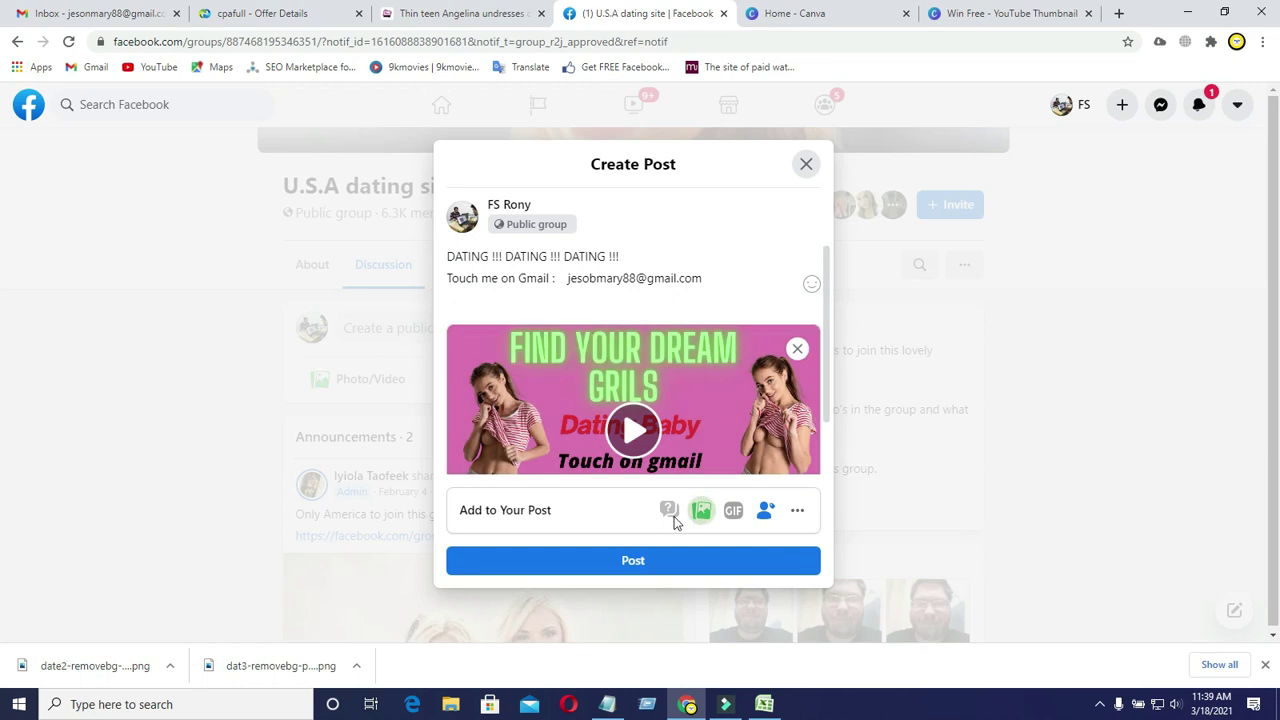
{"action": "left_click", "coordinate": [636, 552]}
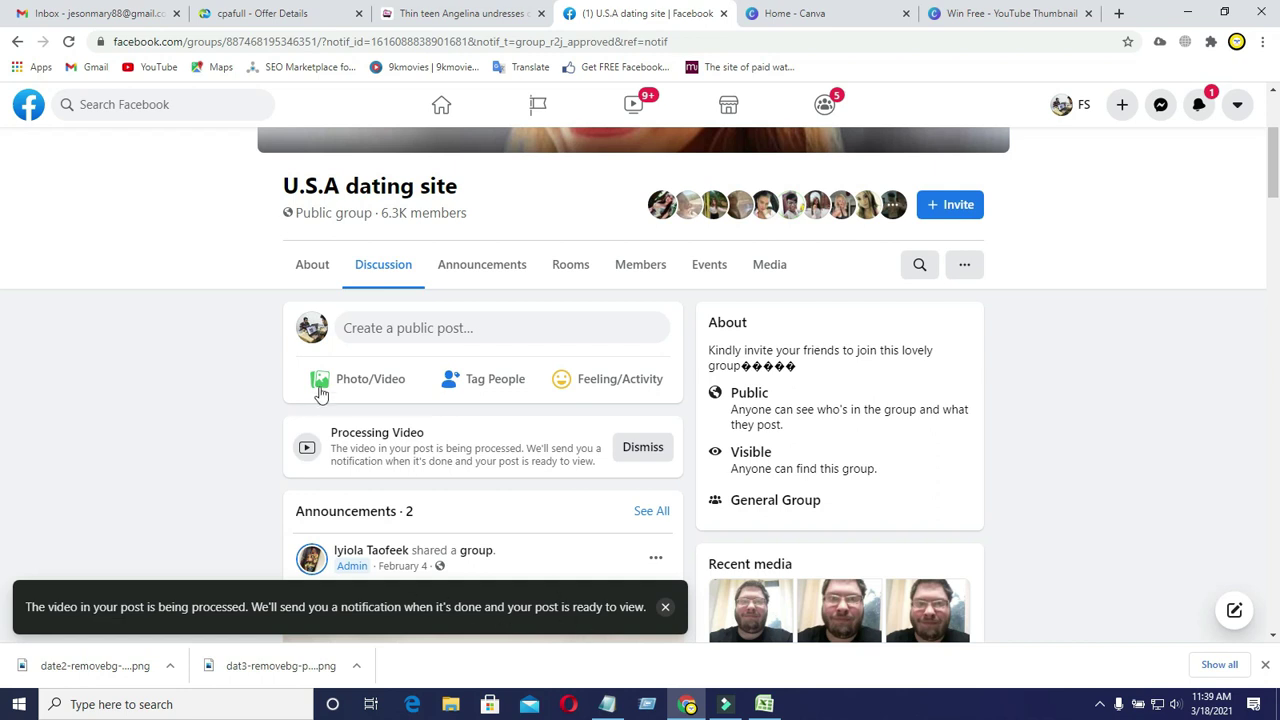
View the published banner video from its ready-to-view notification and return to the group page.
{"action": "left_click", "coordinate": [1199, 104]}
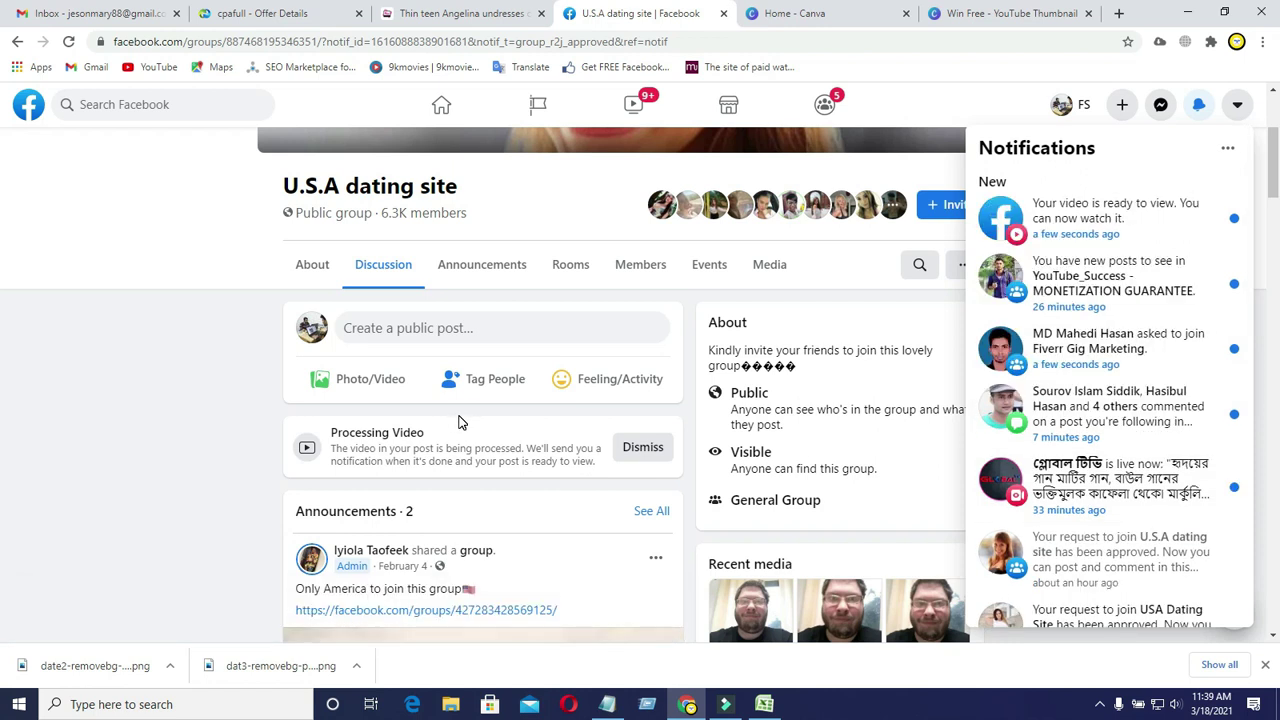
{"action": "left_click", "coordinate": [1088, 222]}
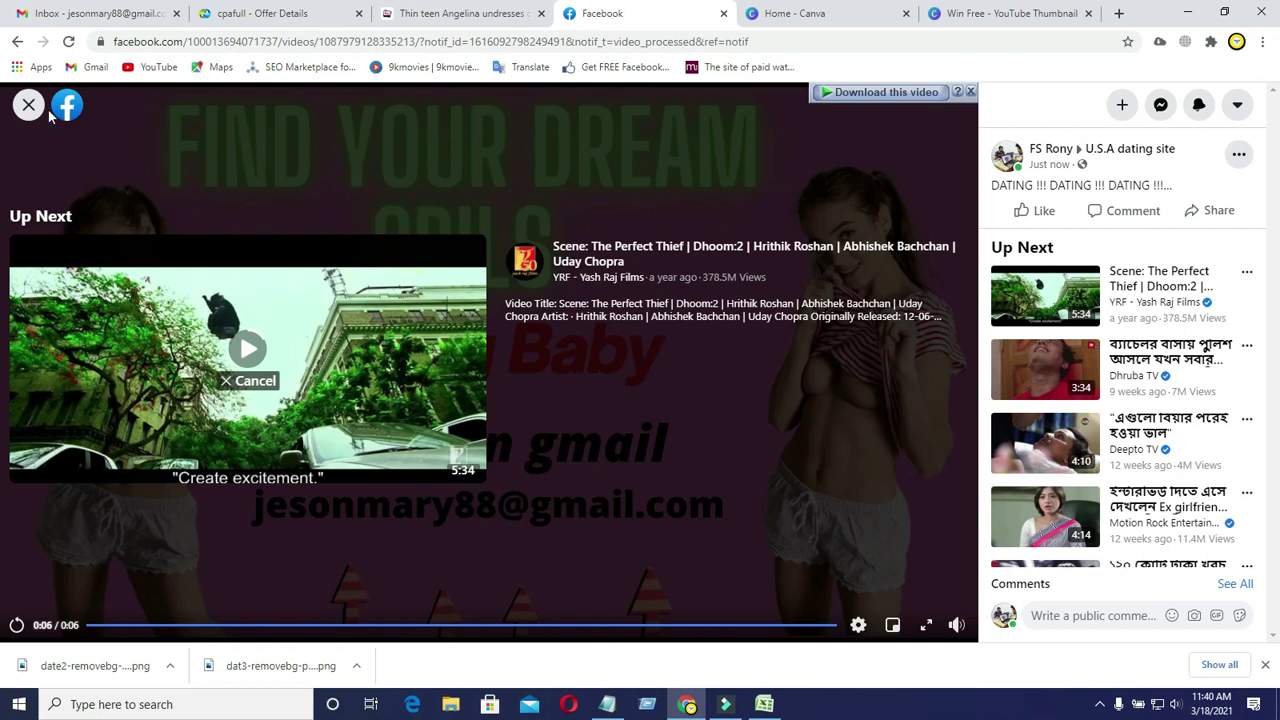
{"action": "left_click", "coordinate": [28, 106]}
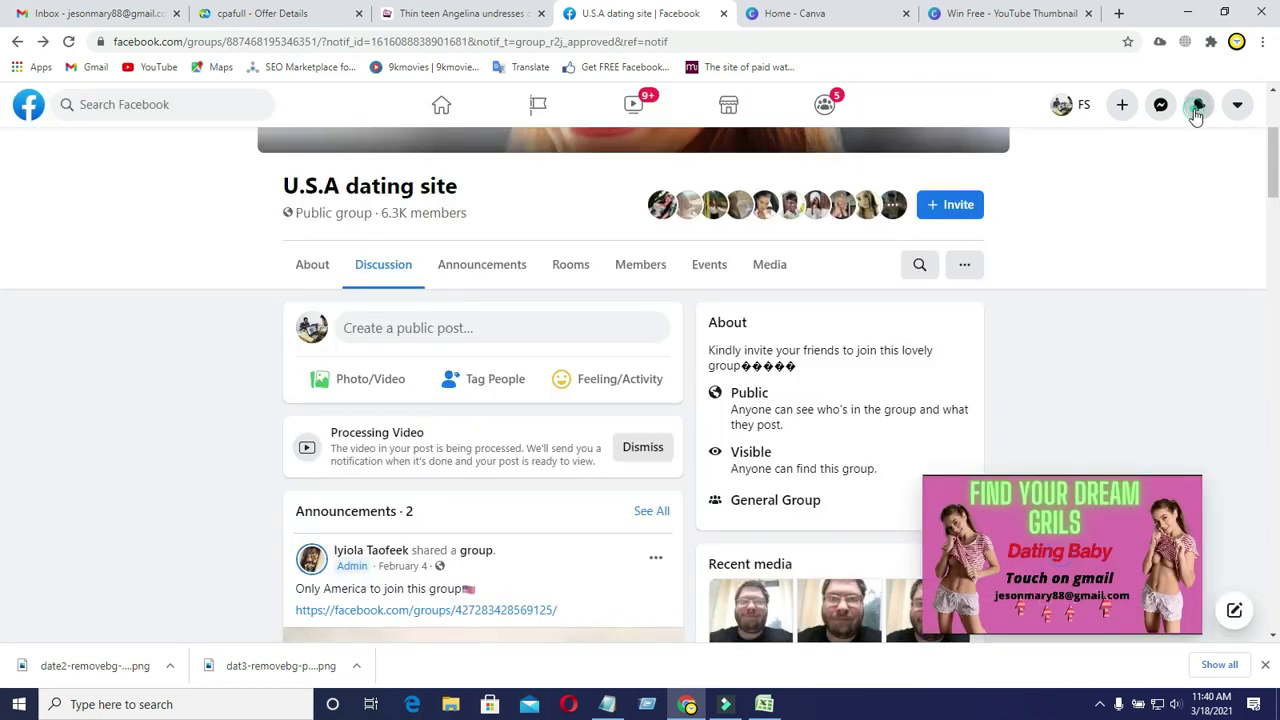
Open the USA Dating Site group from its join-approval notification.
{"action": "left_click", "coordinate": [1197, 112]}
{"action": "left_click_drag", "start_coordinate": [1252, 330], "coordinate": [1251, 410]}
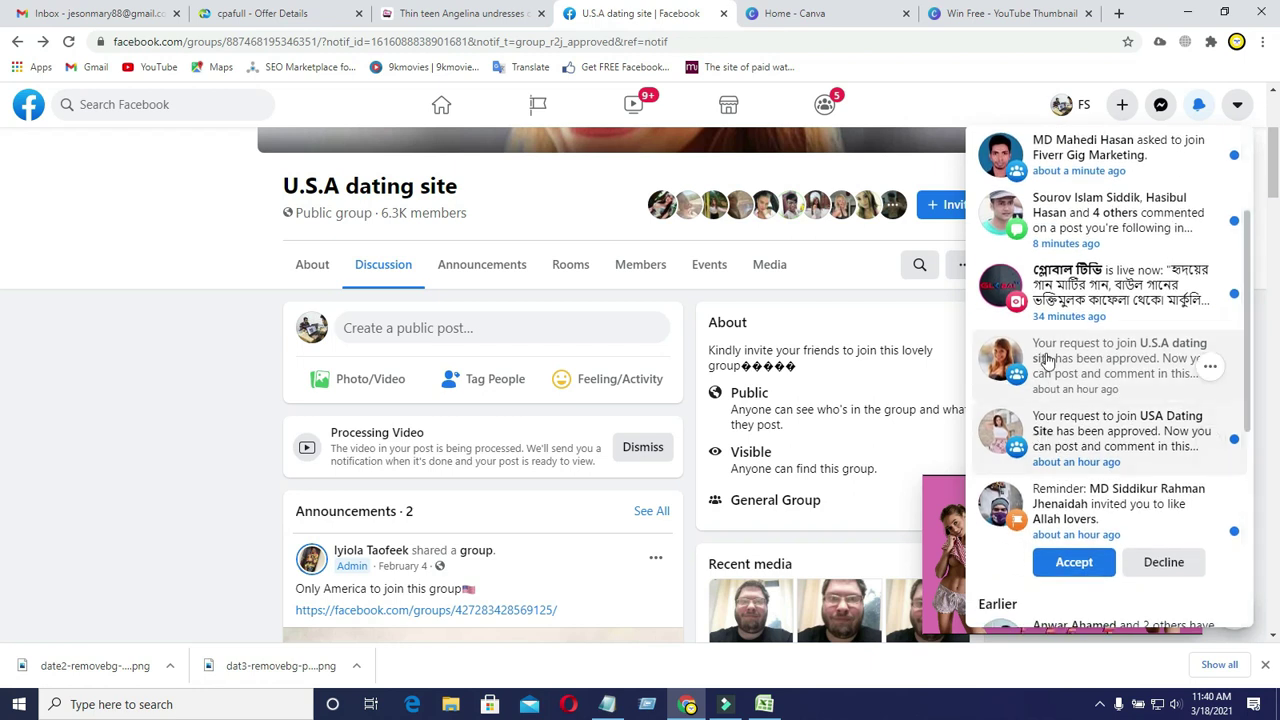
{"action": "left_click", "coordinate": [1060, 430]}
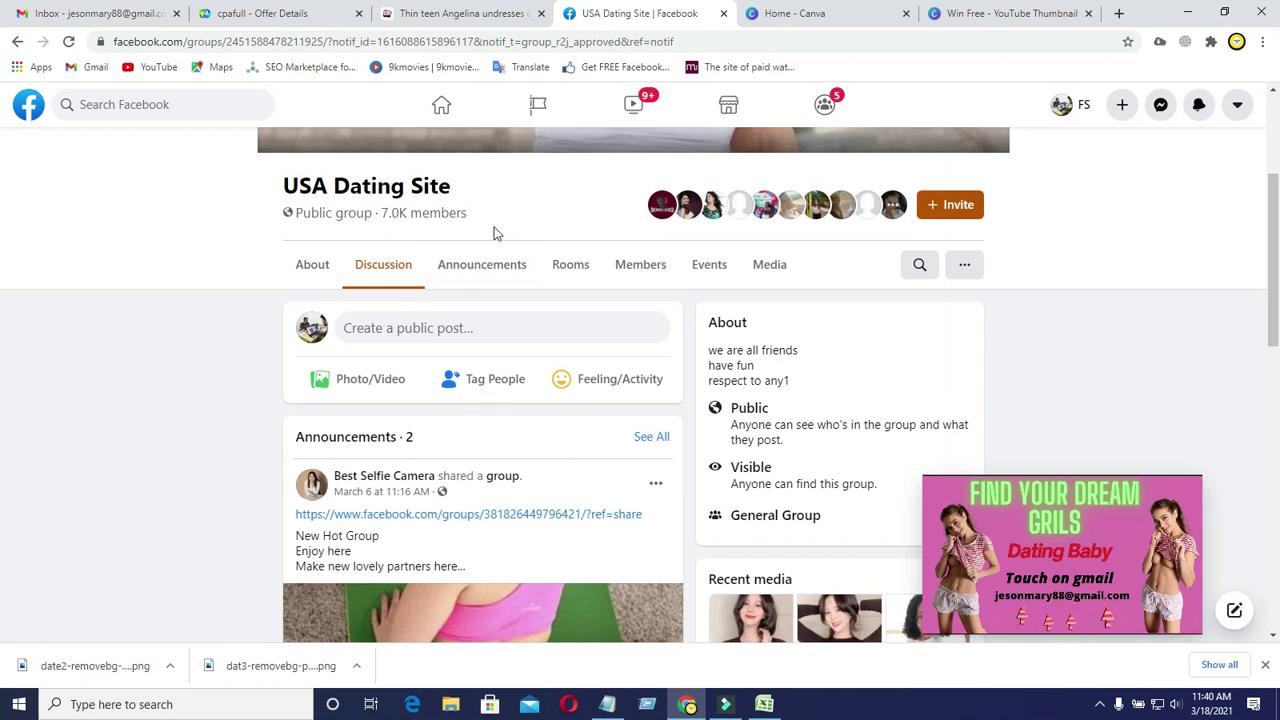
Look through the member posts in the USA Dating Site group, closing the floating banner video.
{"action": "scroll", "coordinate": [3, 243], "scroll_direction": "down", "scroll_amount": 8}
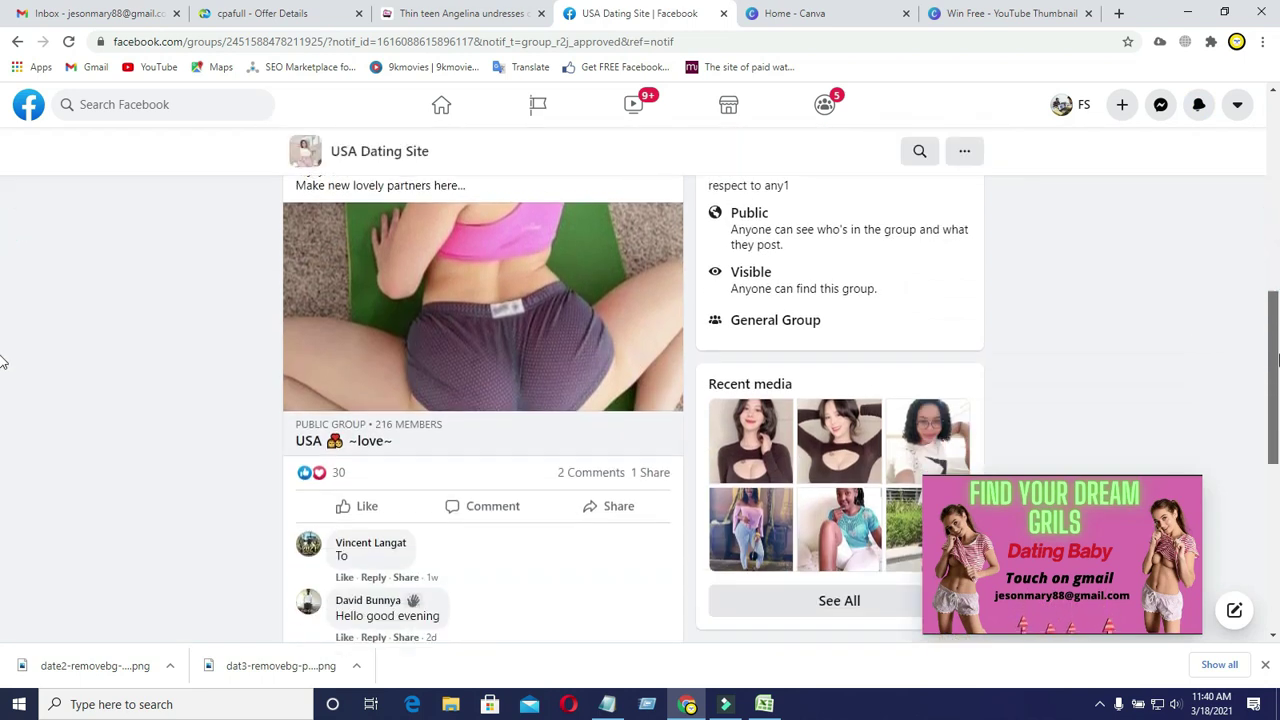
{"action": "scroll", "coordinate": [3, 430], "scroll_direction": "down", "scroll_amount": 2}
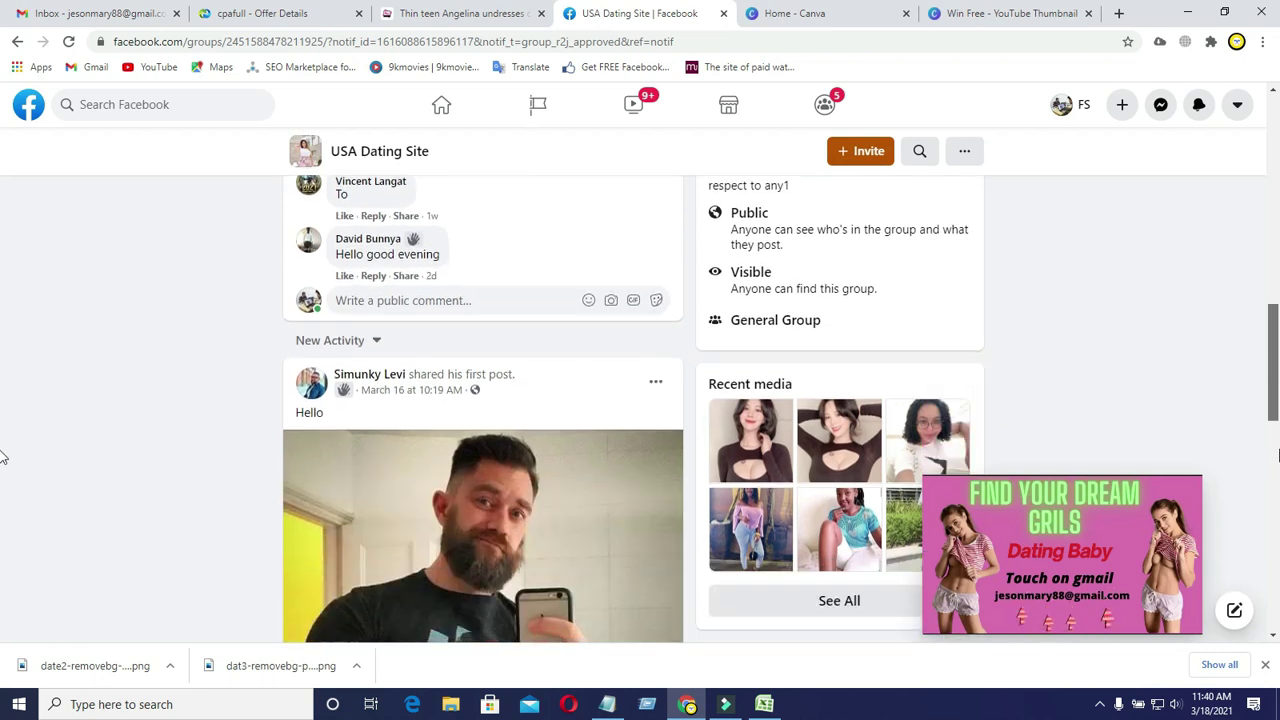
{"action": "scroll", "coordinate": [3, 300], "scroll_direction": "down", "scroll_amount": 8}
{"action": "mouse_move", "coordinate": [1057, 539]}
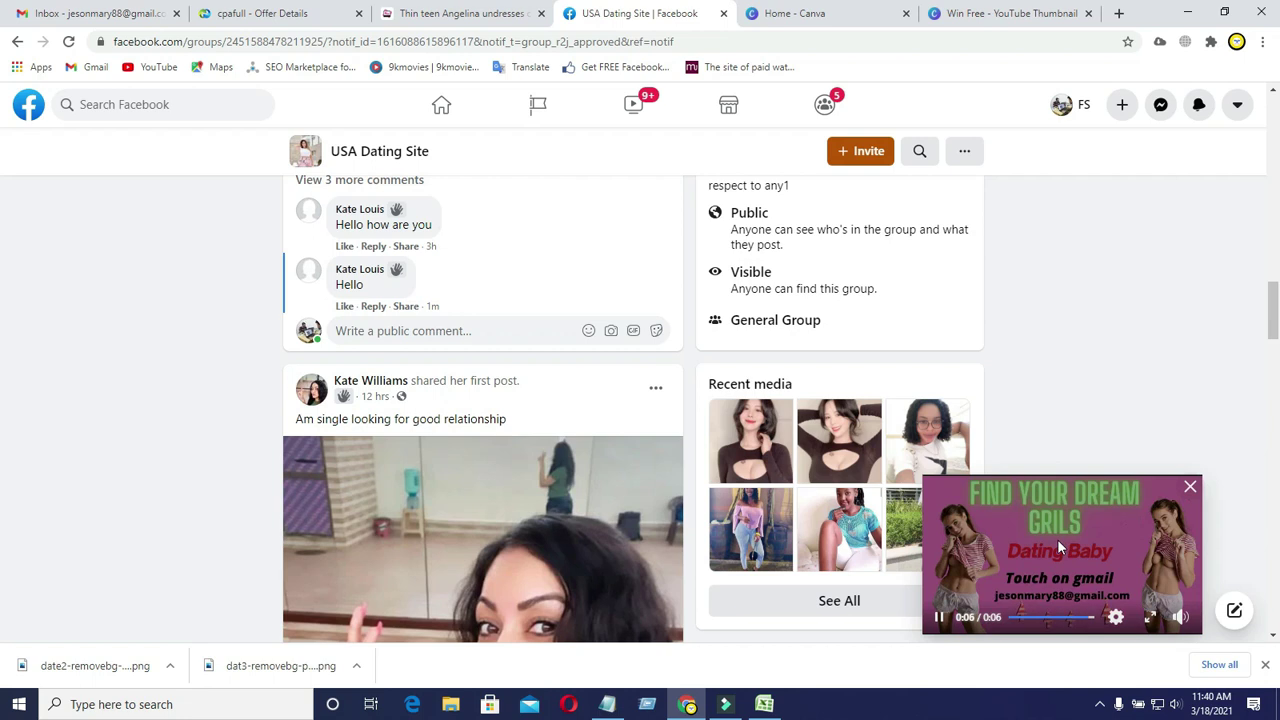
{"action": "left_click", "coordinate": [1191, 490]}
{"action": "scroll", "coordinate": [3, 360], "scroll_direction": "down", "scroll_amount": 4}
{"action": "scroll", "coordinate": [3, 350], "scroll_direction": "down", "scroll_amount": 5}
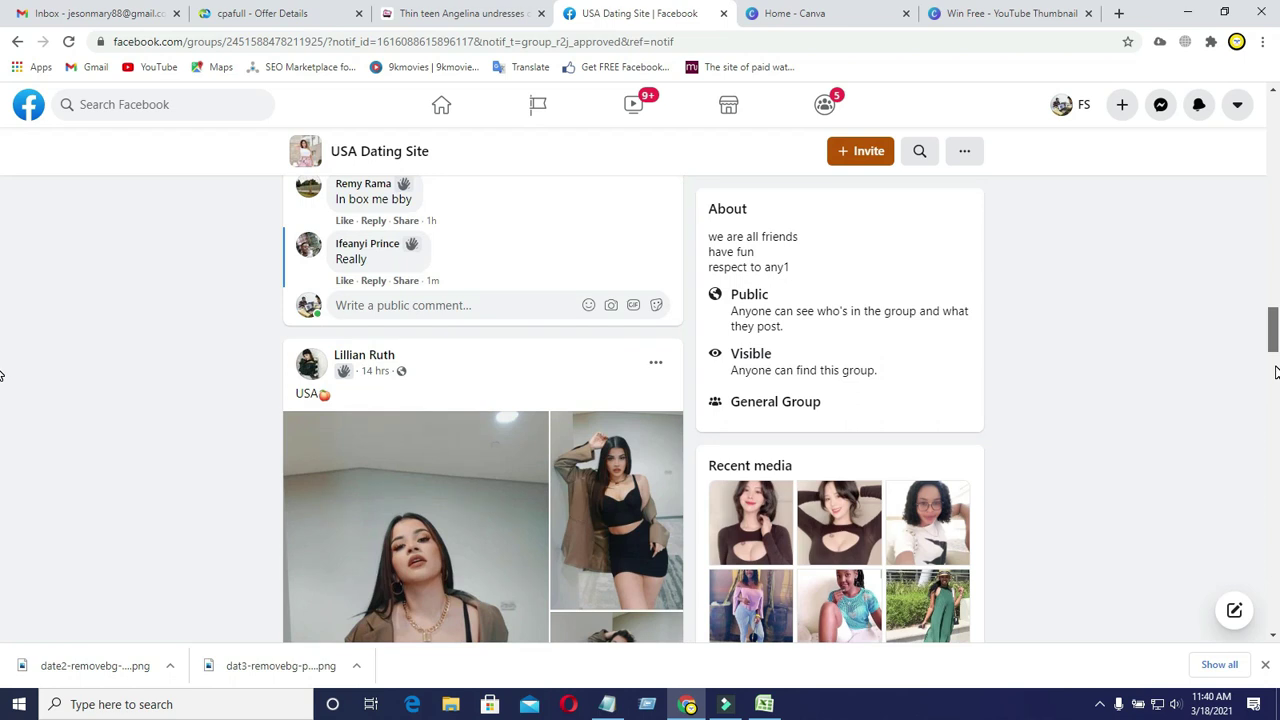
{"action": "scroll", "coordinate": [3, 340], "scroll_direction": "down", "scroll_amount": 5}
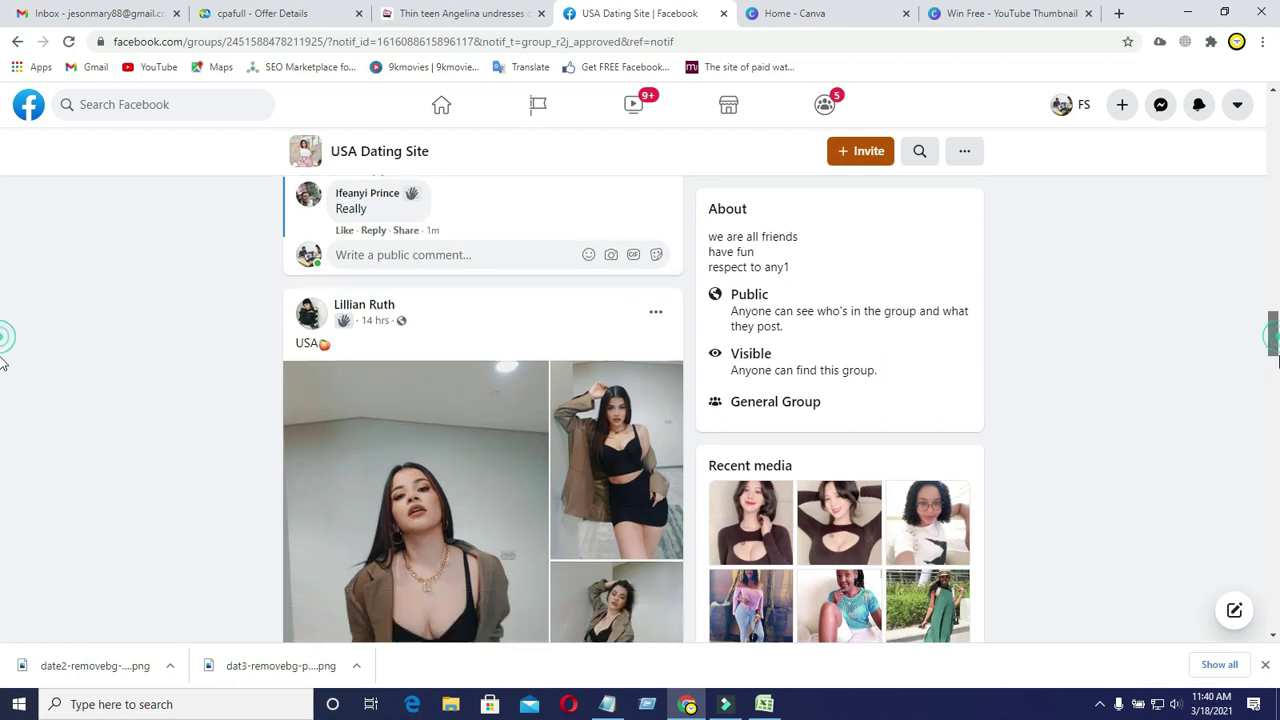
{"action": "scroll", "coordinate": [3, 444], "scroll_direction": "down", "scroll_amount": 10}
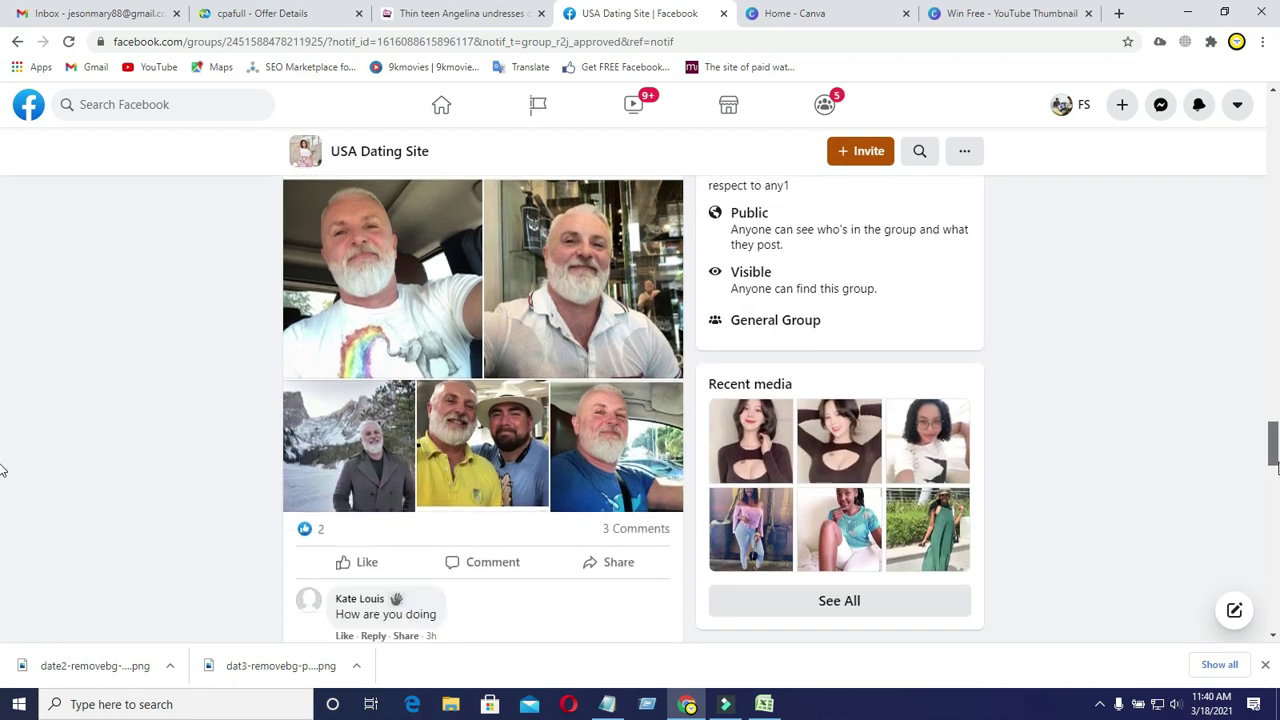
{"action": "scroll", "coordinate": [3, 530], "scroll_direction": "up", "scroll_amount": 15}
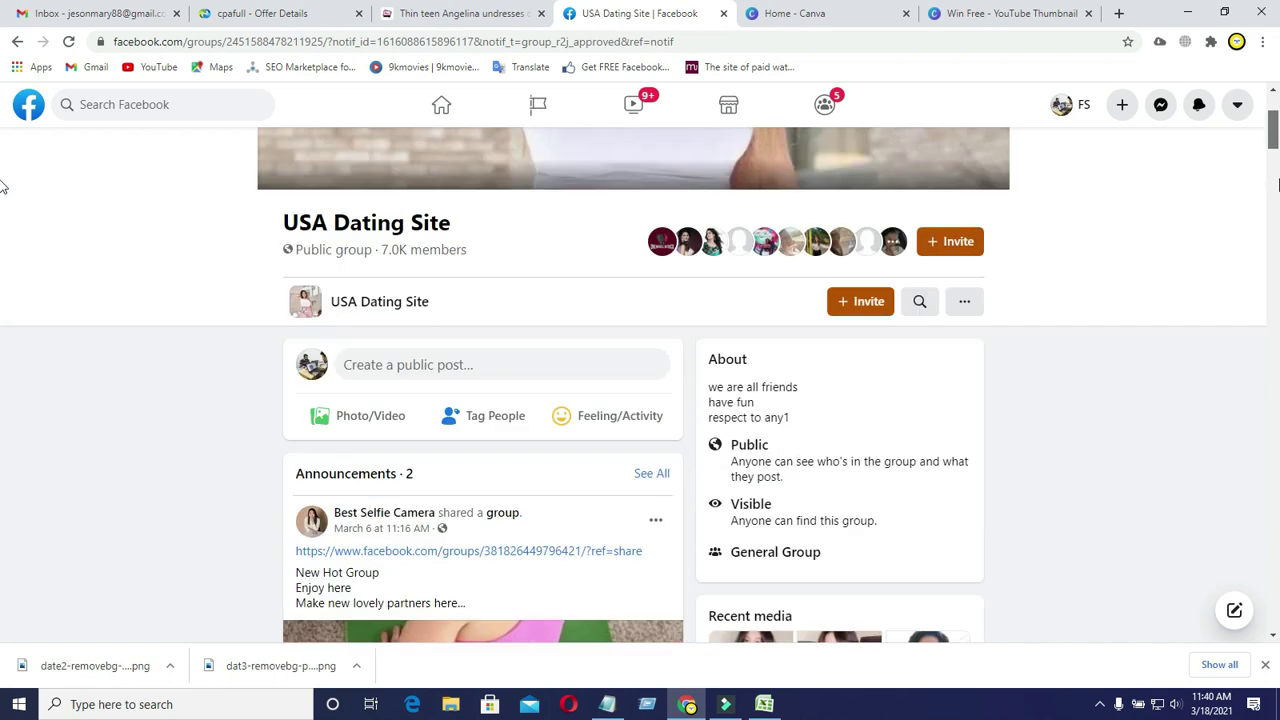
Start a public post in the USA Dating Site group and paste the contact e-mail address as its text.
{"action": "left_click", "coordinate": [457, 583]}
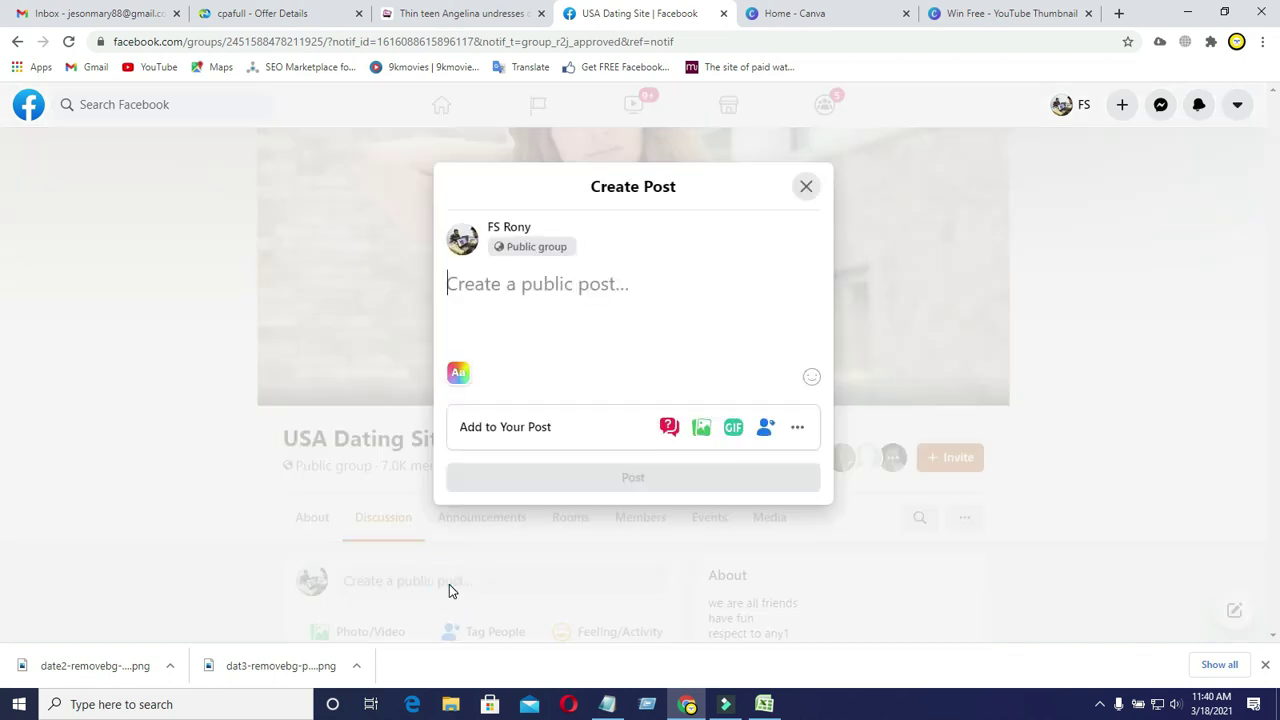
{"action": "key", "text": "ctrl+v"}
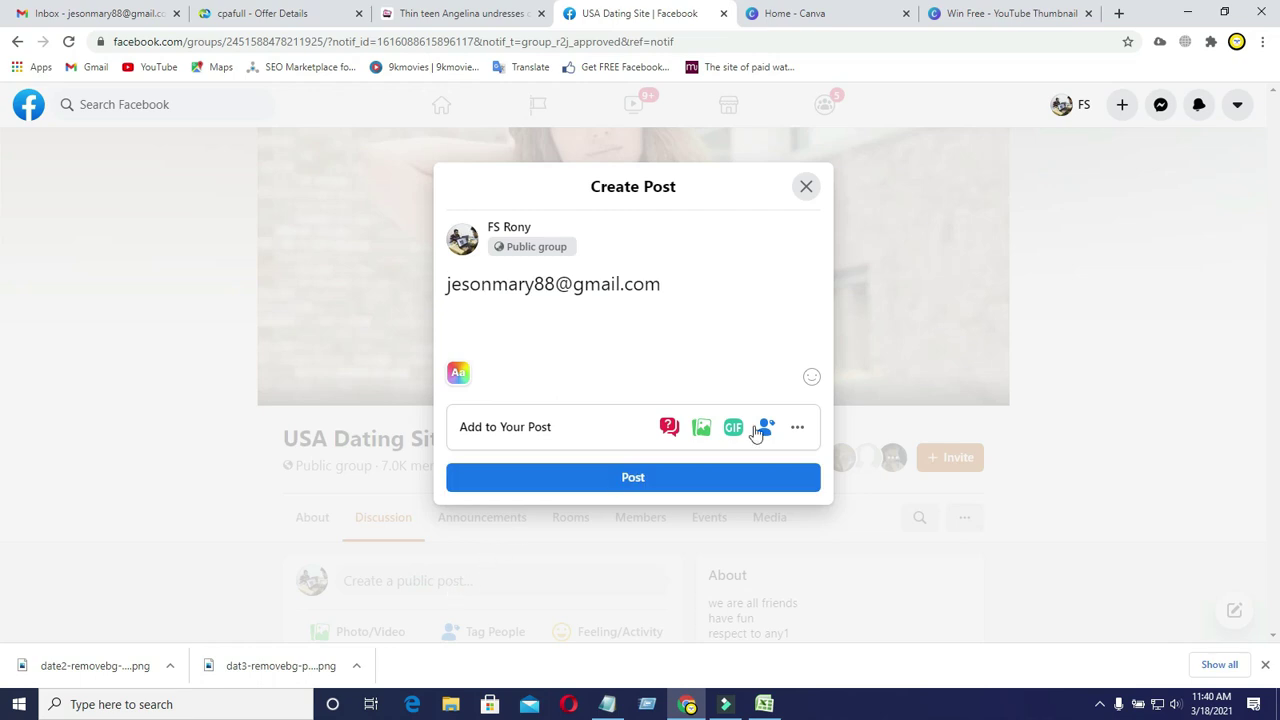
{"action": "key", "text": "BackSpace"}
{"action": "key", "text": "BackSpace"}
{"action": "key", "text": "BackSpace"}
{"action": "key", "text": "BackSpace"}
{"action": "key", "text": "BackSpace"}
{"action": "key", "text": "BackSpace"}
{"action": "key", "text": "BackSpace"}
{"action": "key", "text": "BackSpace"}
{"action": "key", "text": "BackSpace"}
{"action": "key", "text": "BackSpace"}
{"action": "key", "text": "BackSpace"}
{"action": "key", "text": "BackSpace"}
{"action": "key", "text": "BackSpace"}
{"action": "key", "text": "BackSpace"}
{"action": "key", "text": "BackSpace"}
{"action": "key", "text": "BackSpace"}
{"action": "key", "text": "BackSpace"}
{"action": "key", "text": "BackSpace"}
{"action": "key", "text": "BackSpace"}
{"action": "key", "text": "BackSpace"}
{"action": "key", "text": "BackSpace"}
{"action": "key", "text": "ctrl+v"}
{"action": "key", "text": "Home"}
{"action": "type", "text": "TO"}
{"action": "key", "text": "BackSpace"}
{"action": "type", "text": "u"}
{"action": "key", "text": "BackSpace"}
{"action": "type", "text": "ouch me"}
{"action": "type", "text": " on "}
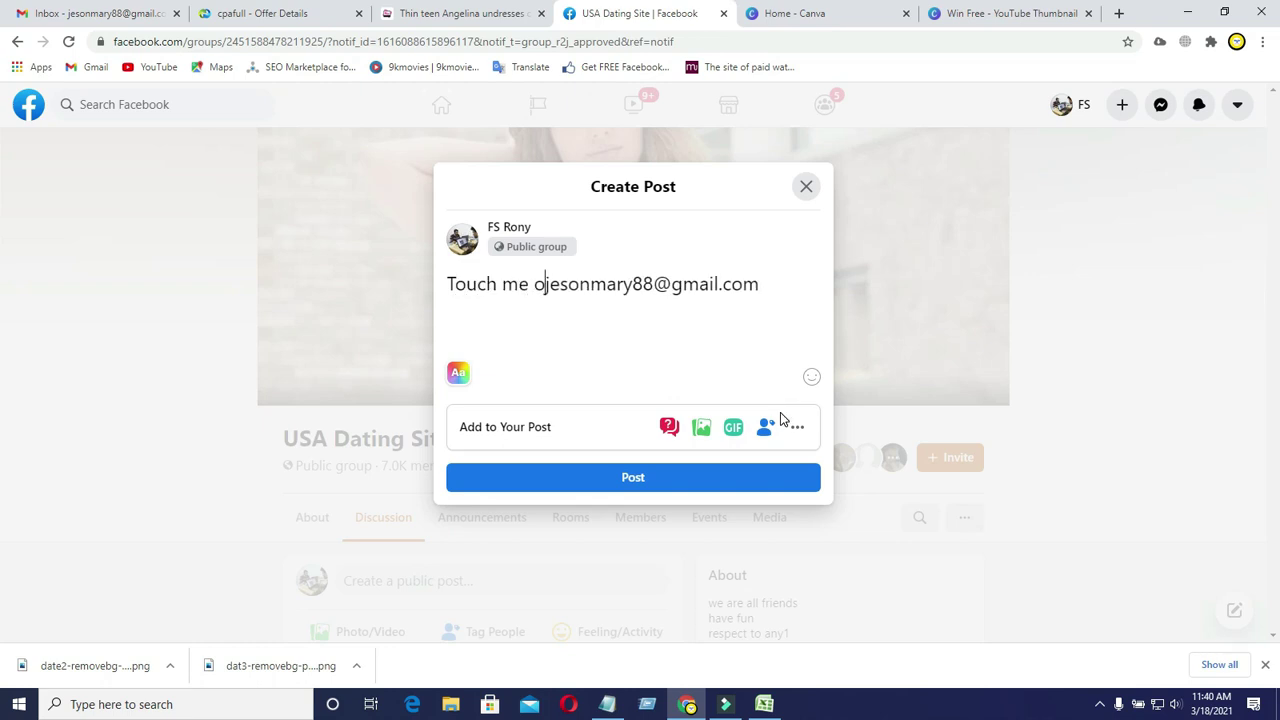
{"action": "type", "text": "Gmail"}
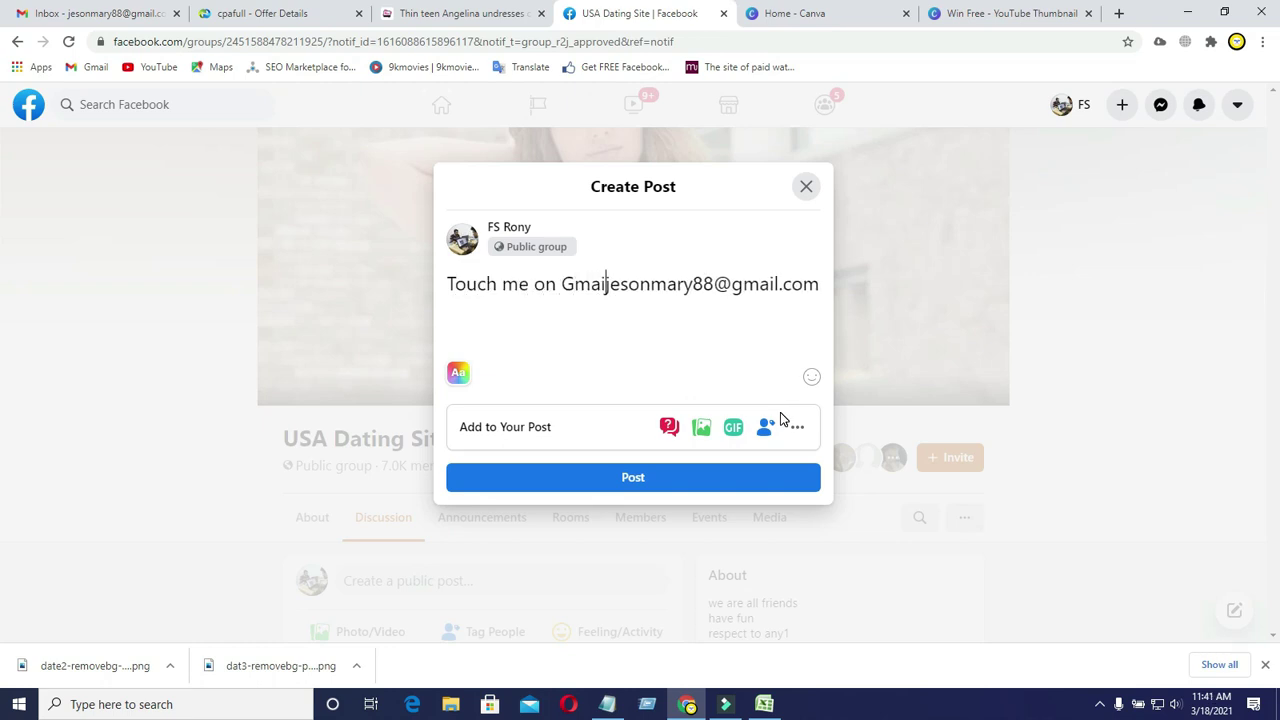
{"action": "key", "text": "Return"}
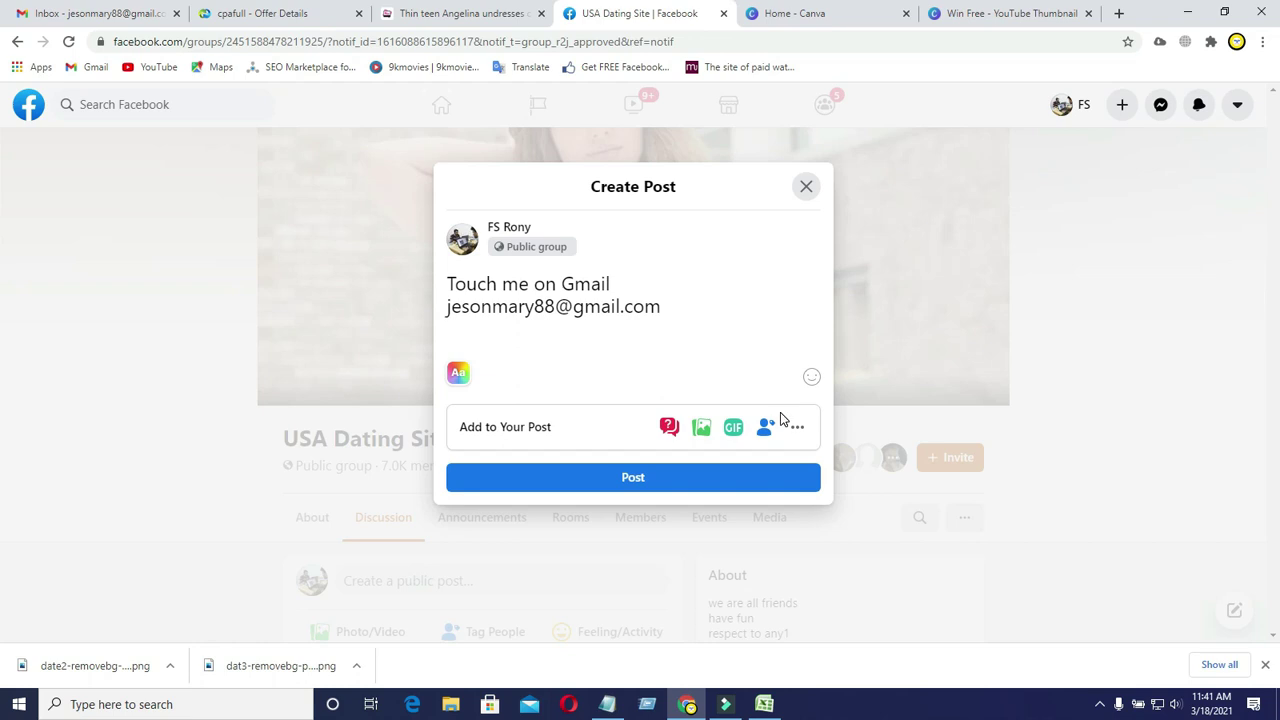
{"action": "left_click", "coordinate": [634, 286]}
{"action": "type", "text": ":"}
{"action": "key", "text": "Left"}
{"action": "key", "text": "BackSpace"}
{"action": "key", "text": "Right"}
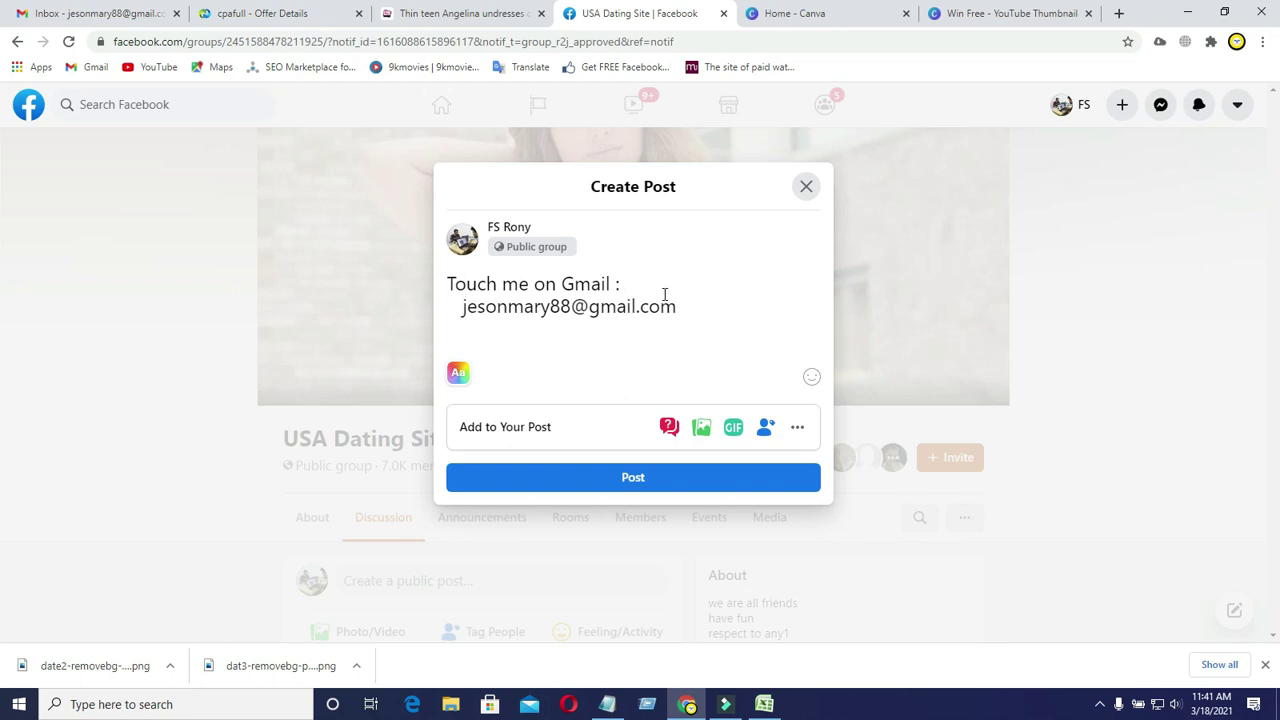
{"action": "left_click_drag", "start_coordinate": [727, 312], "coordinate": [417, 274]}
{"action": "key", "text": "BackSpace"}
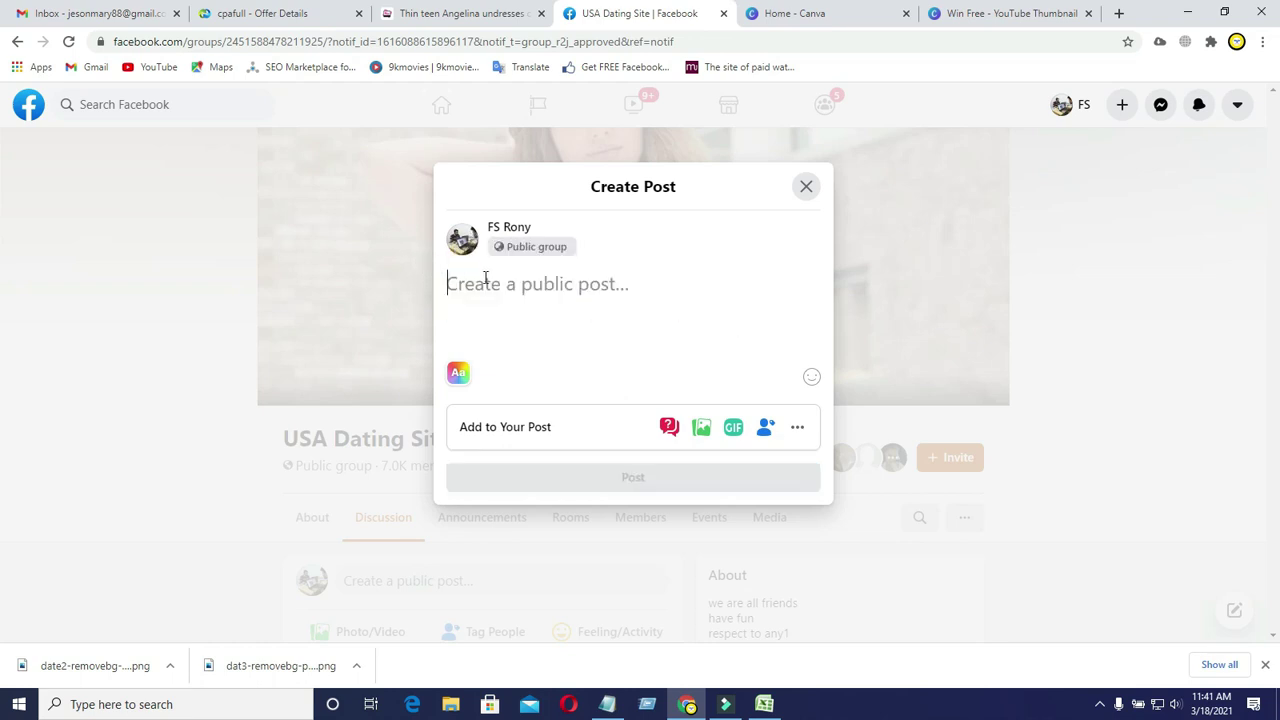
Write "DATING !!! DATING !!! DATING" as the post's first line, followed by "Touch me on gmail :" and the pasted contact e-mail address.
{"action": "type", "text": "DA"}
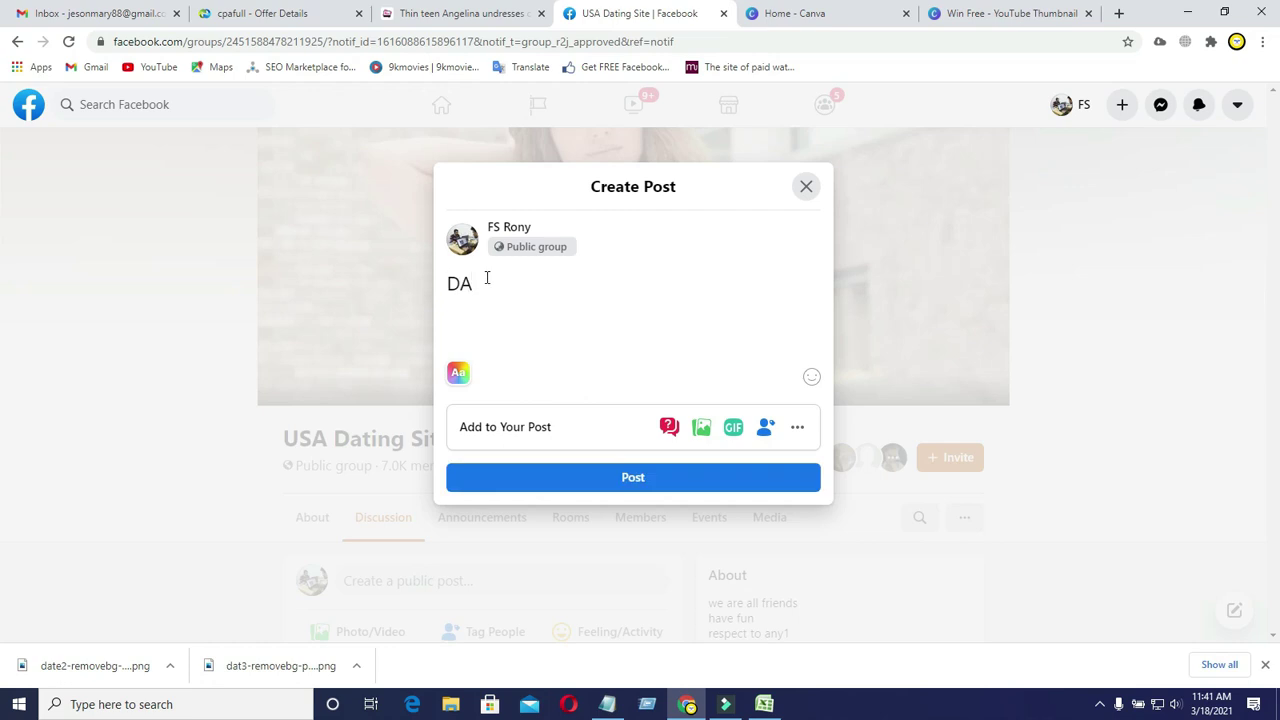
{"action": "type", "text": "TING !!! DATING"}
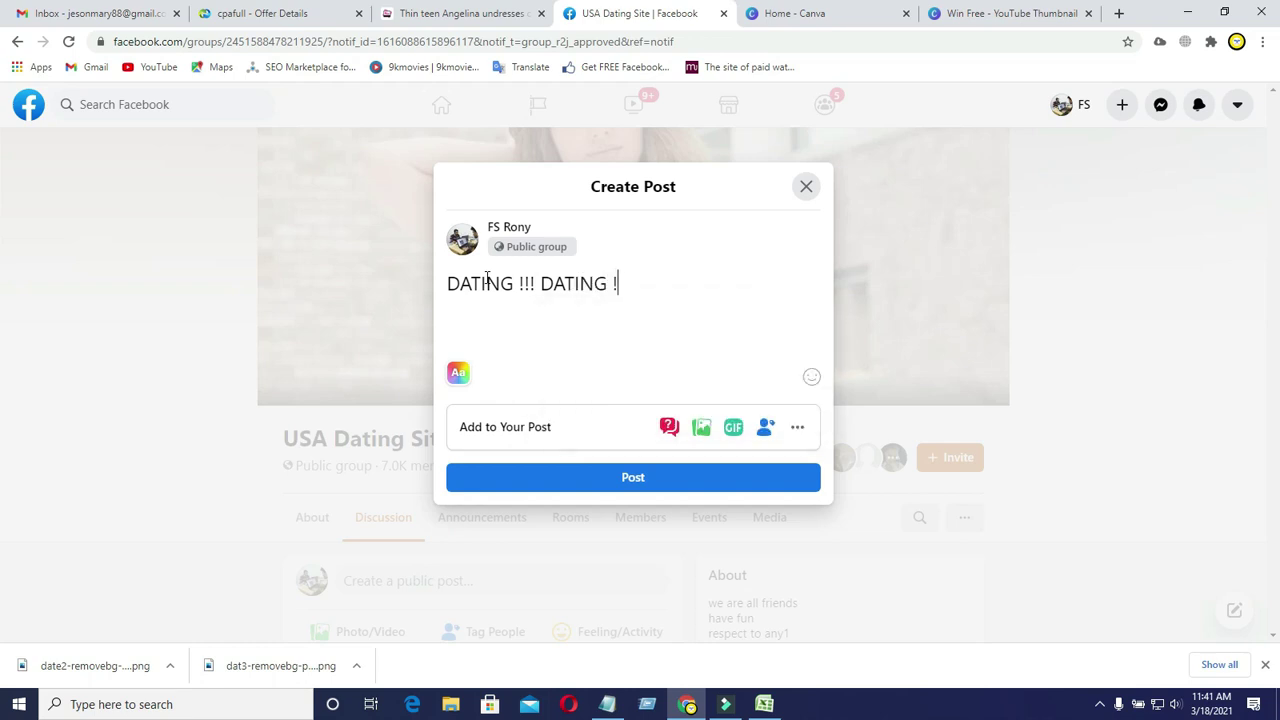
{"action": "type", "text": " !!! DATING "}
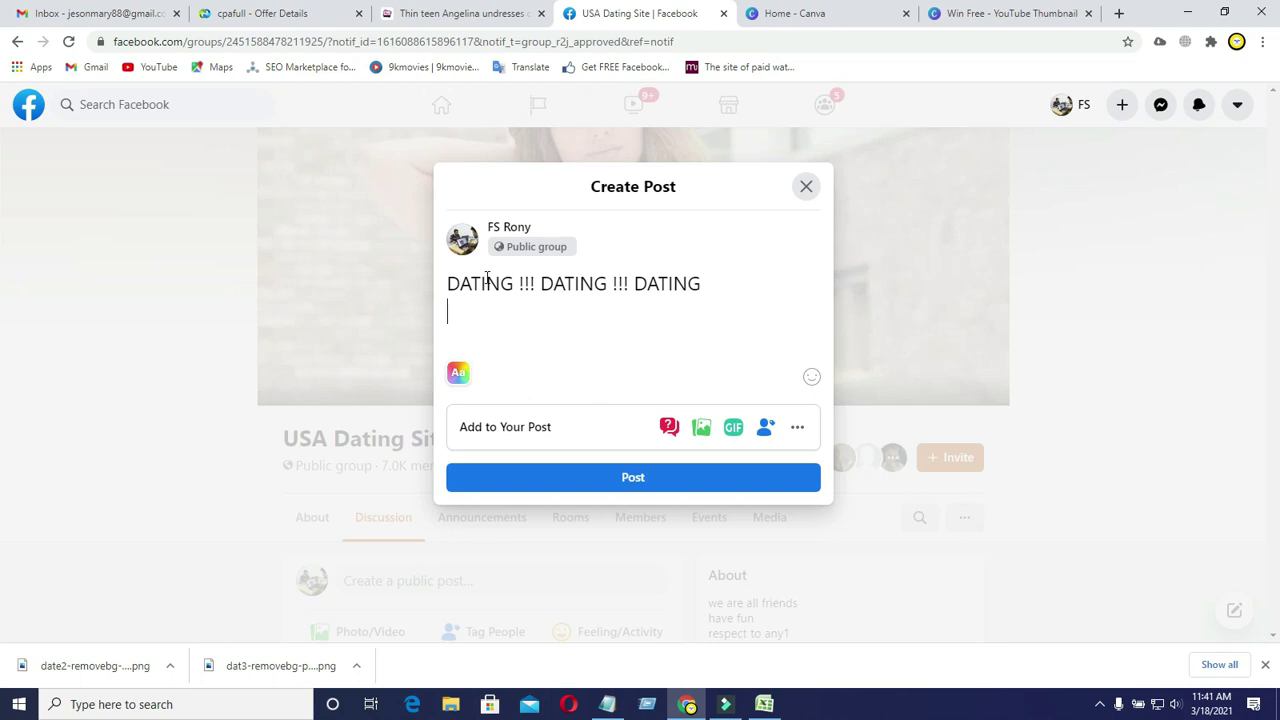
{"action": "type", "text": "Touch "}
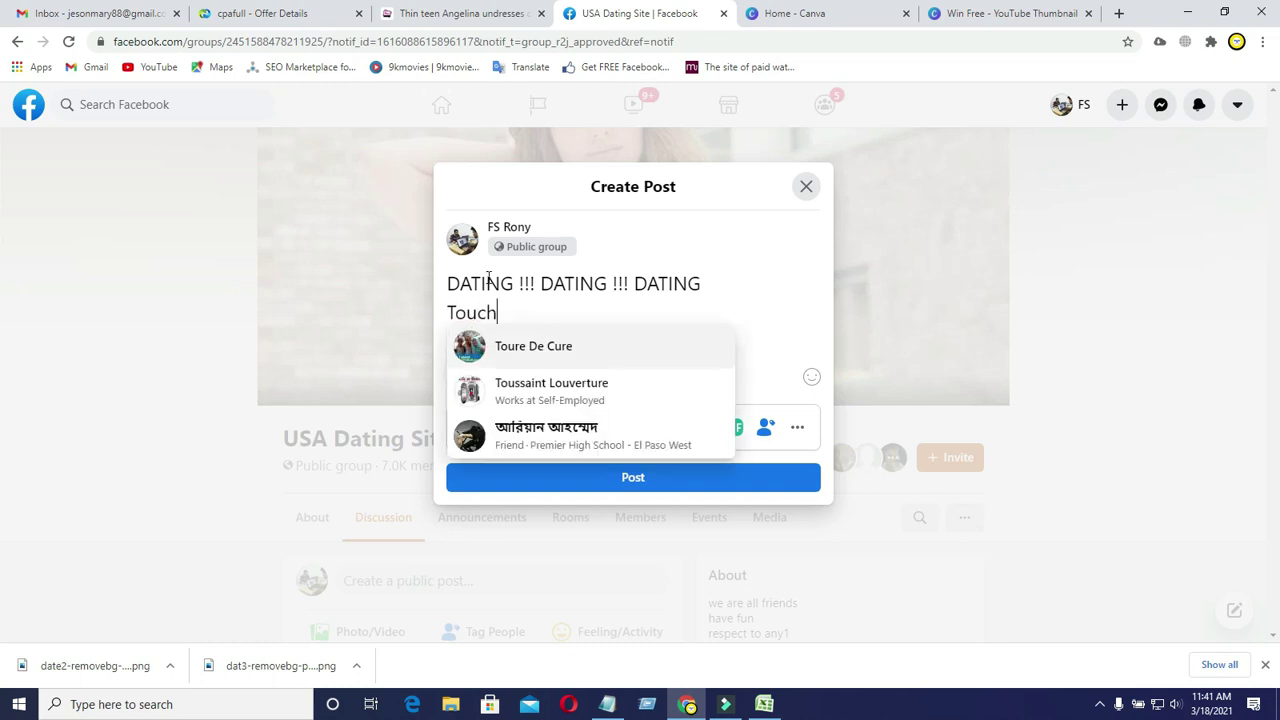
{"action": "type", "text": "me on g"}
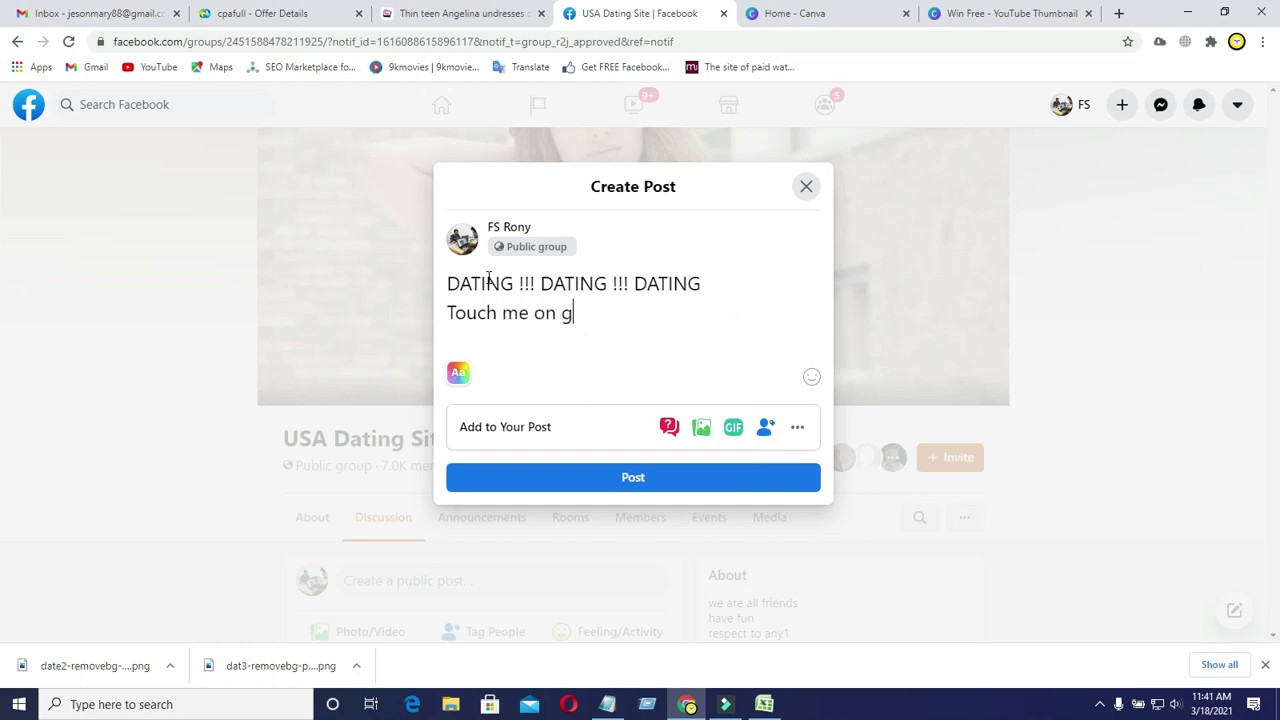
{"action": "type", "text": "mail"}
{"action": "key", "text": "BackSpace"}
{"action": "key", "text": "BackSpace"}
{"action": "key", "text": "BackSpace"}
{"action": "key", "text": "BackSpace"}
{"action": "type", "text": "ail :"}
{"action": "key", "text": "ctrl+v"}
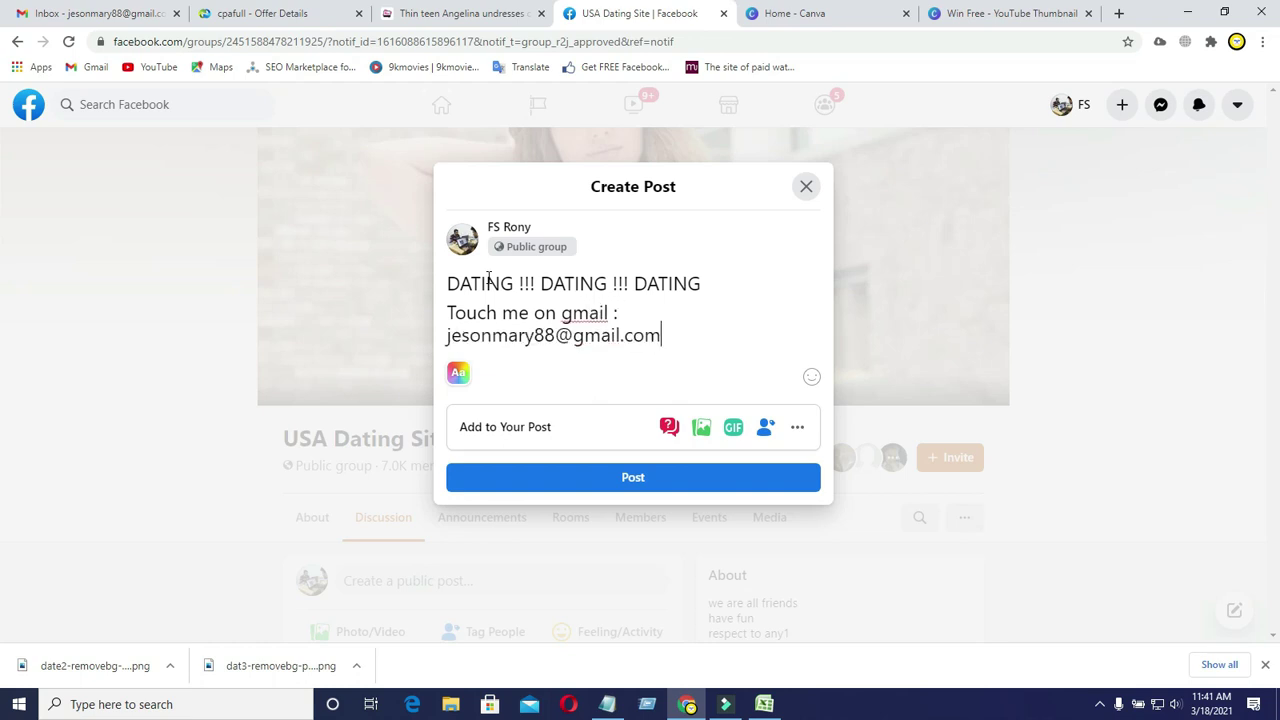
Attach the banner media to the post and submit it to the USA Dating Site group.
{"action": "left_click", "coordinate": [701, 427]}
{"action": "double_click", "coordinate": [700, 425]}
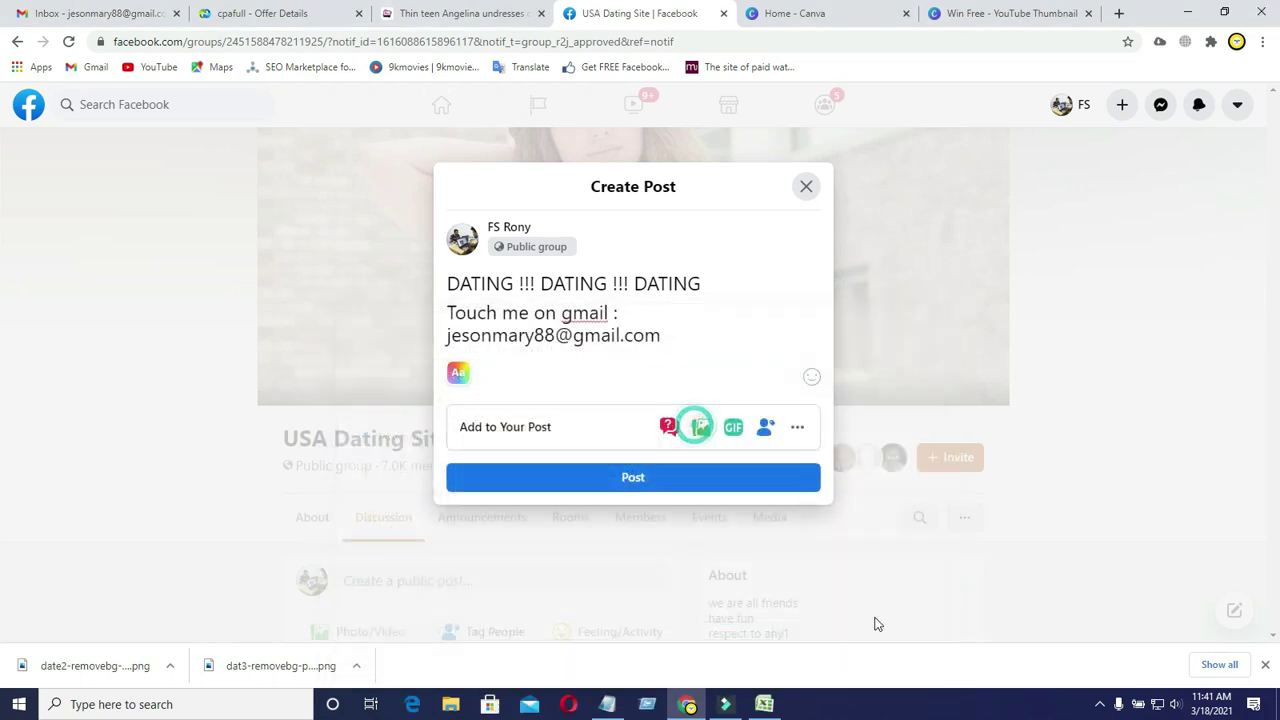
{"action": "left_click", "coordinate": [637, 563]}
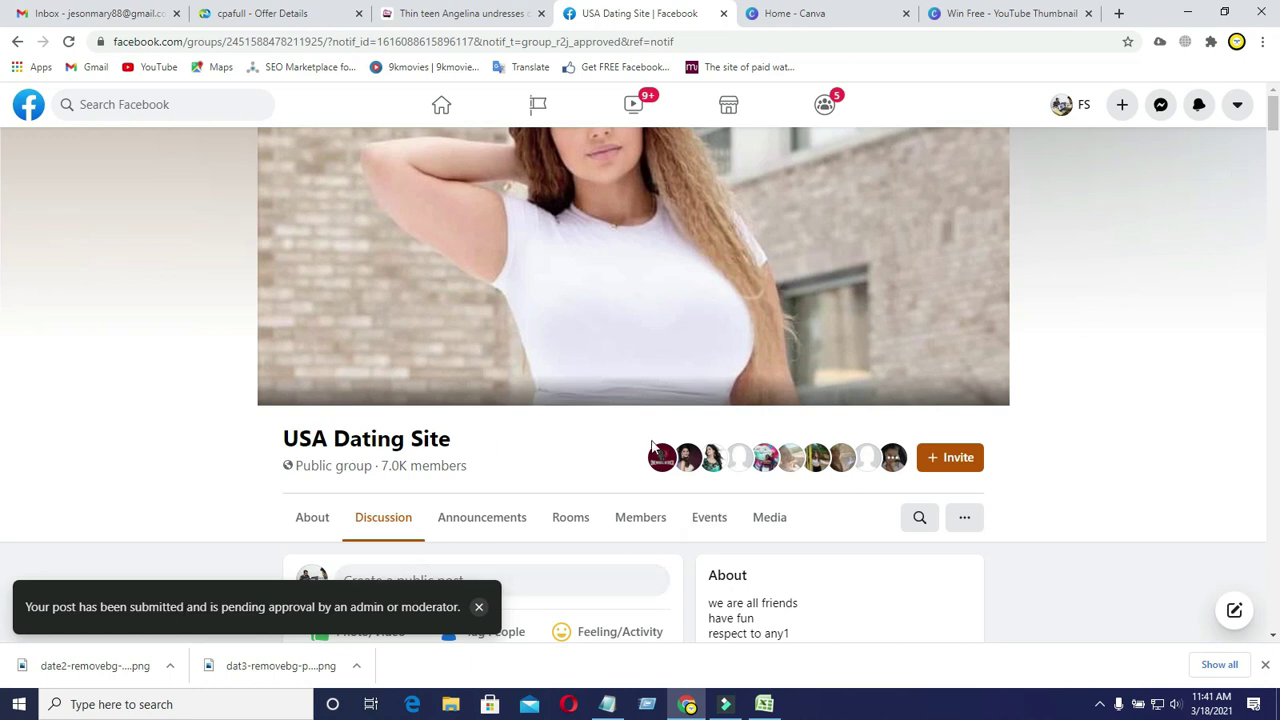
Look through the Facebook notifications, including the group join approvals.
{"action": "left_click", "coordinate": [1204, 108]}
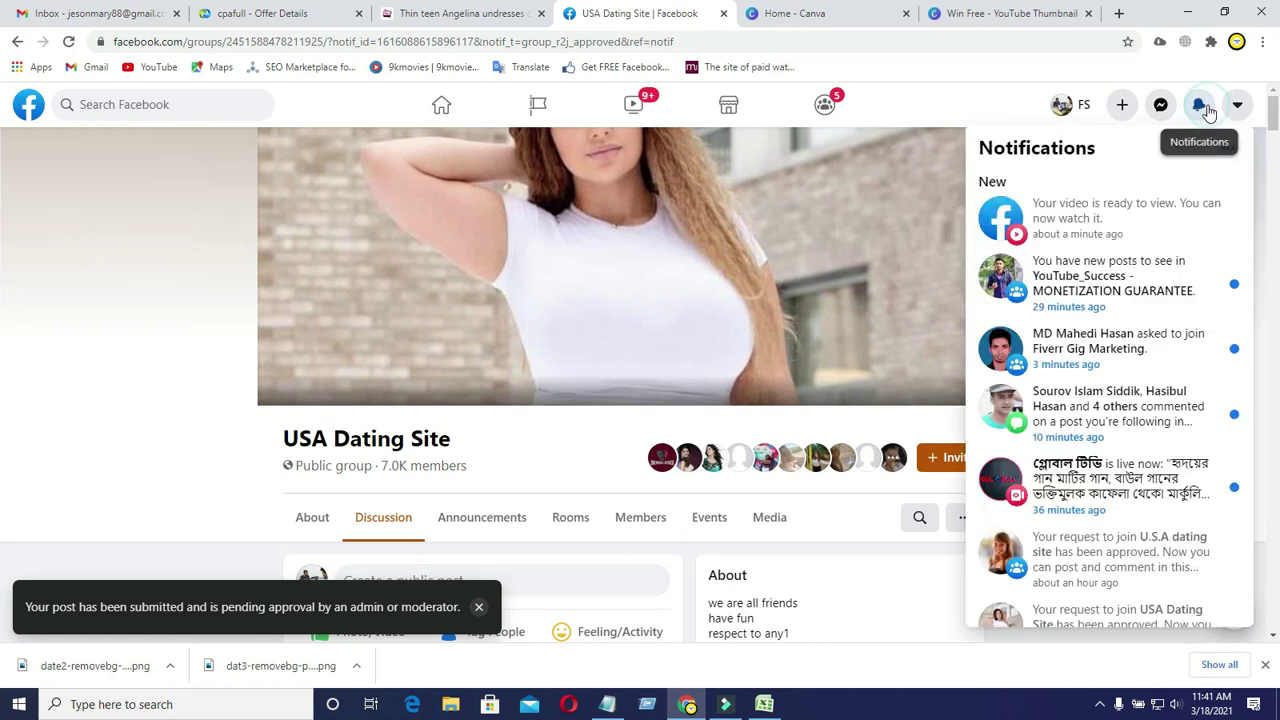
{"action": "scroll", "coordinate": [1258, 170], "scroll_direction": "down", "scroll_amount": 3}
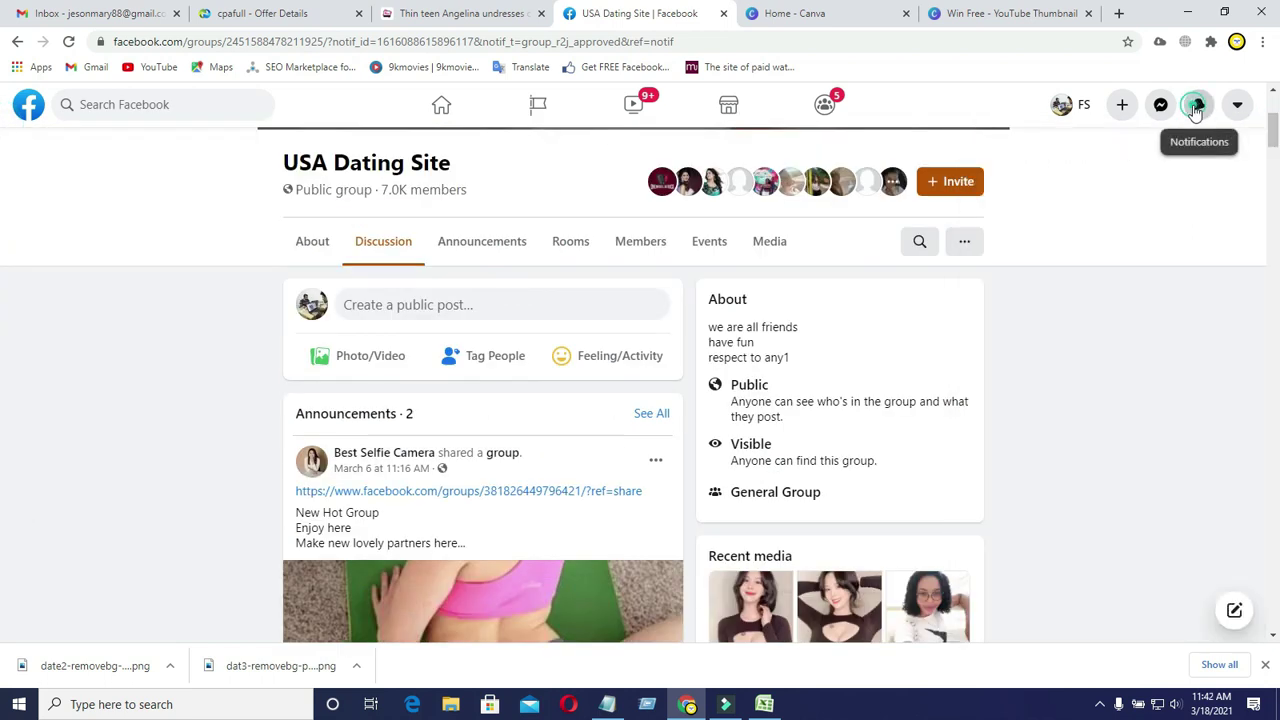
{"action": "left_click", "coordinate": [1196, 108]}
{"action": "scroll", "coordinate": [1248, 330], "scroll_direction": "down", "scroll_amount": 2}
{"action": "scroll", "coordinate": [1248, 366], "scroll_direction": "down", "scroll_amount": 2}
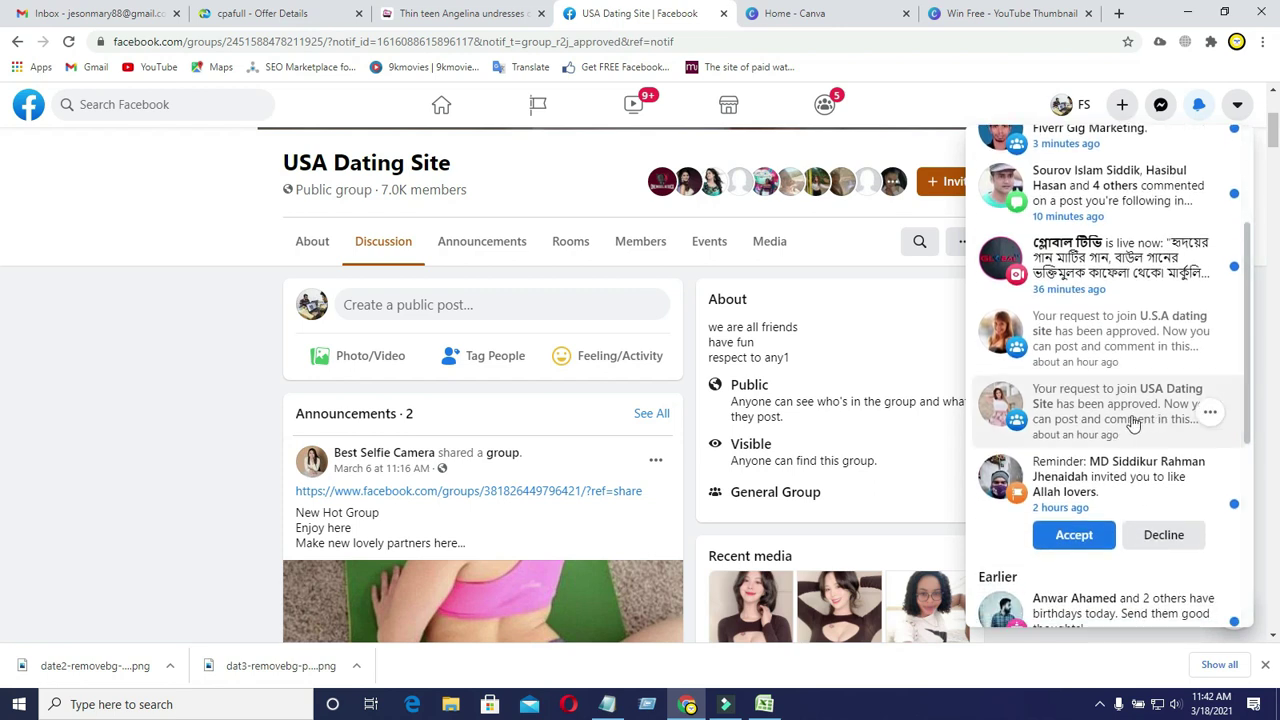
{"action": "left_click_drag", "start_coordinate": [1247, 284], "coordinate": [1250, 333]}
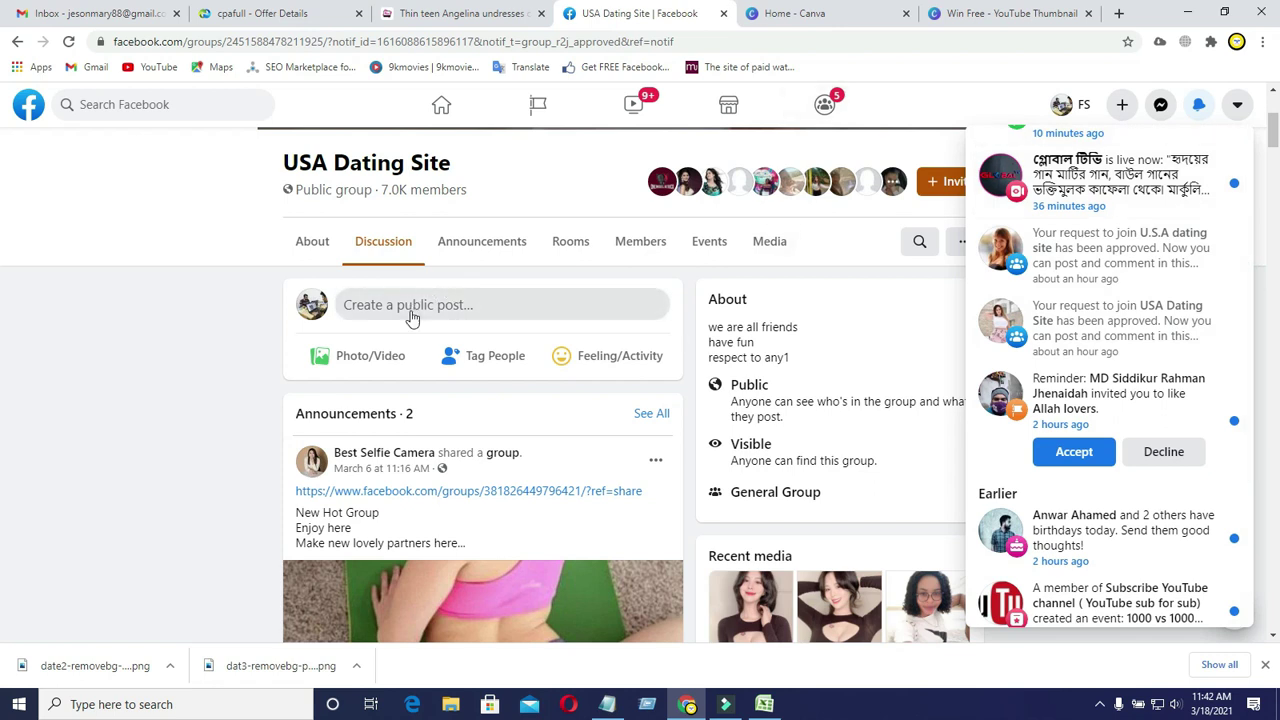
Switch to Canva to view the Win Free banner design and check the Gmail inbox.
{"action": "left_click", "coordinate": [810, 13]}
{"action": "left_click", "coordinate": [1005, 13]}
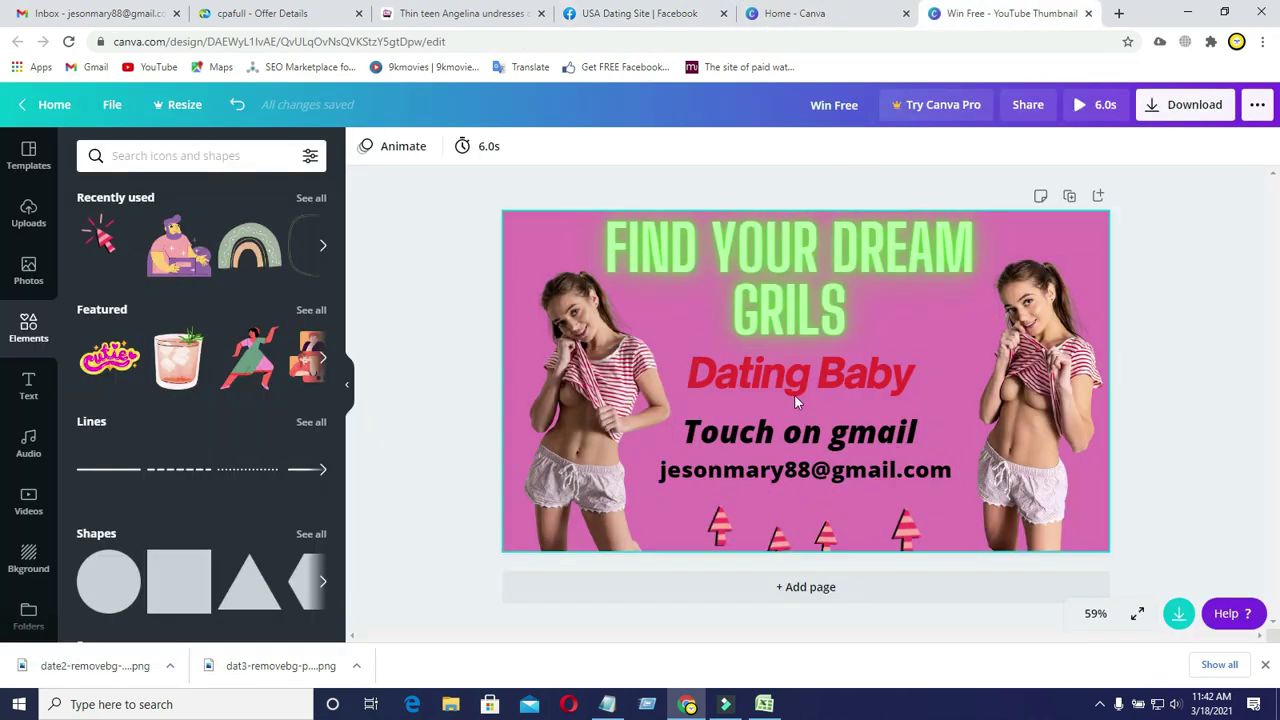
{"action": "left_click", "coordinate": [810, 13]}
{"action": "left_click", "coordinate": [1037, 13]}
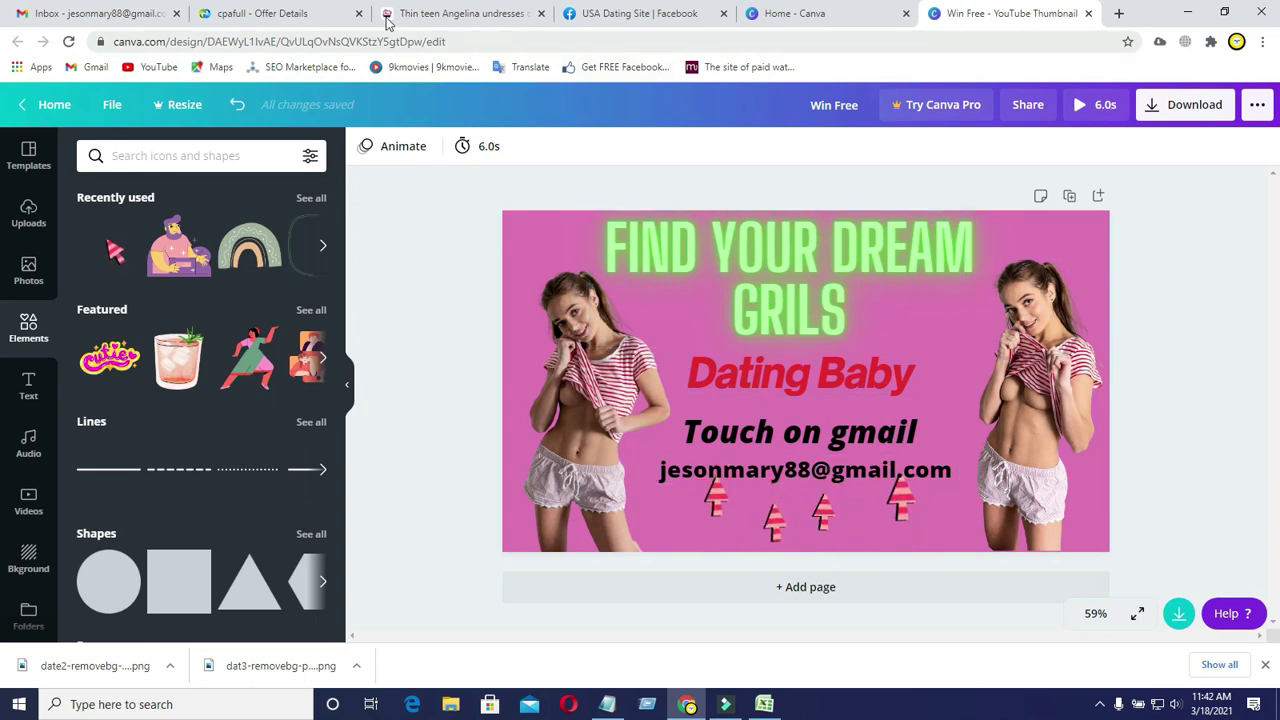
{"action": "left_click", "coordinate": [100, 13]}
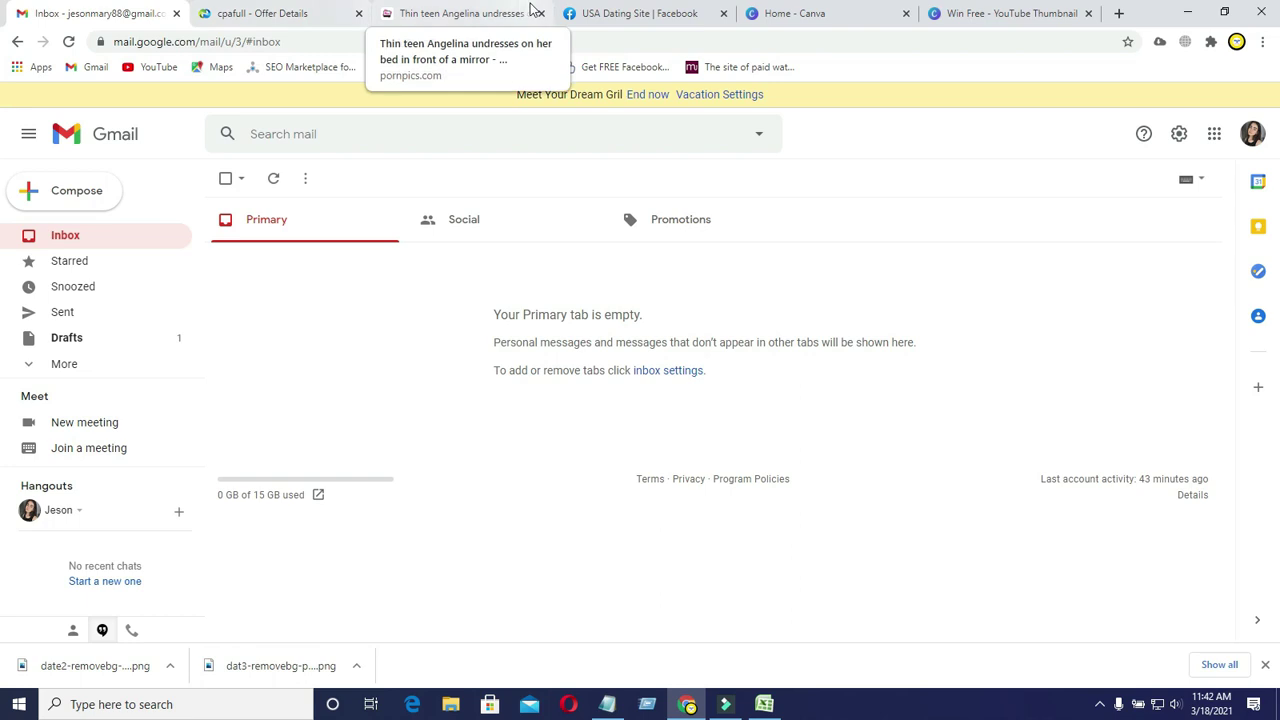
Switch to Facebook and search for "uk dating groups".
{"action": "left_click", "coordinate": [617, 13]}
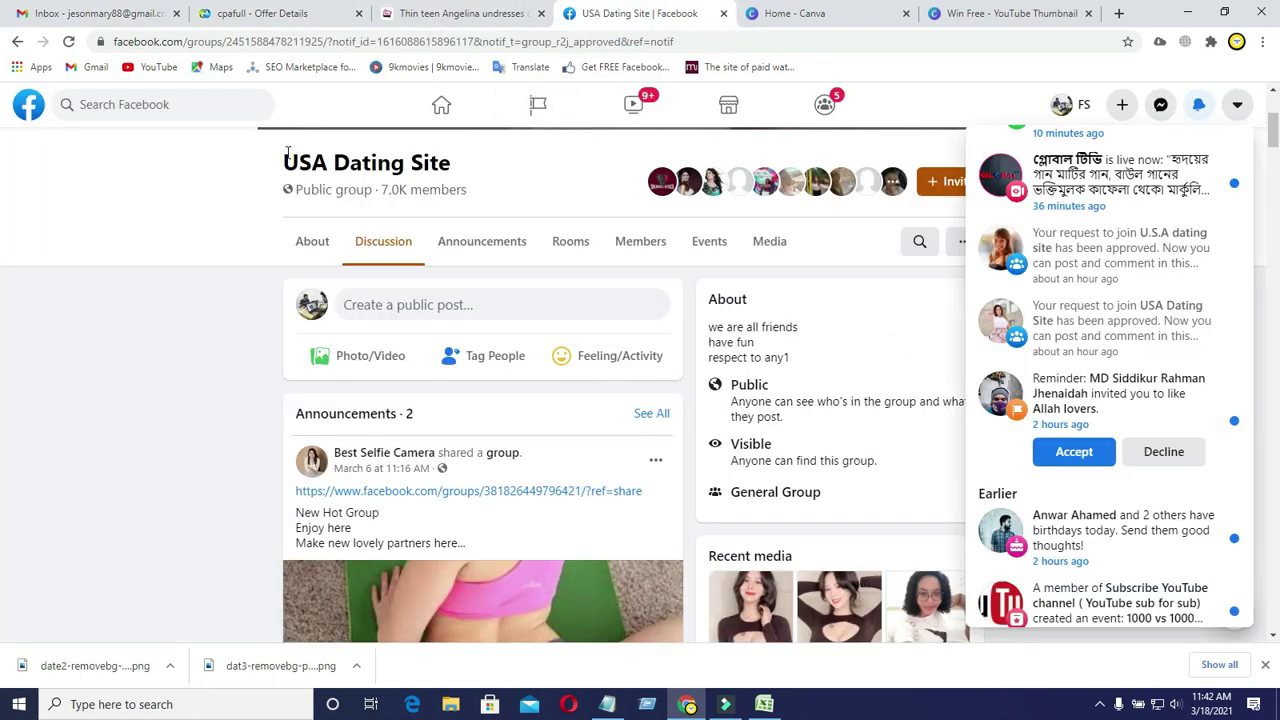
{"action": "left_click", "coordinate": [172, 104]}
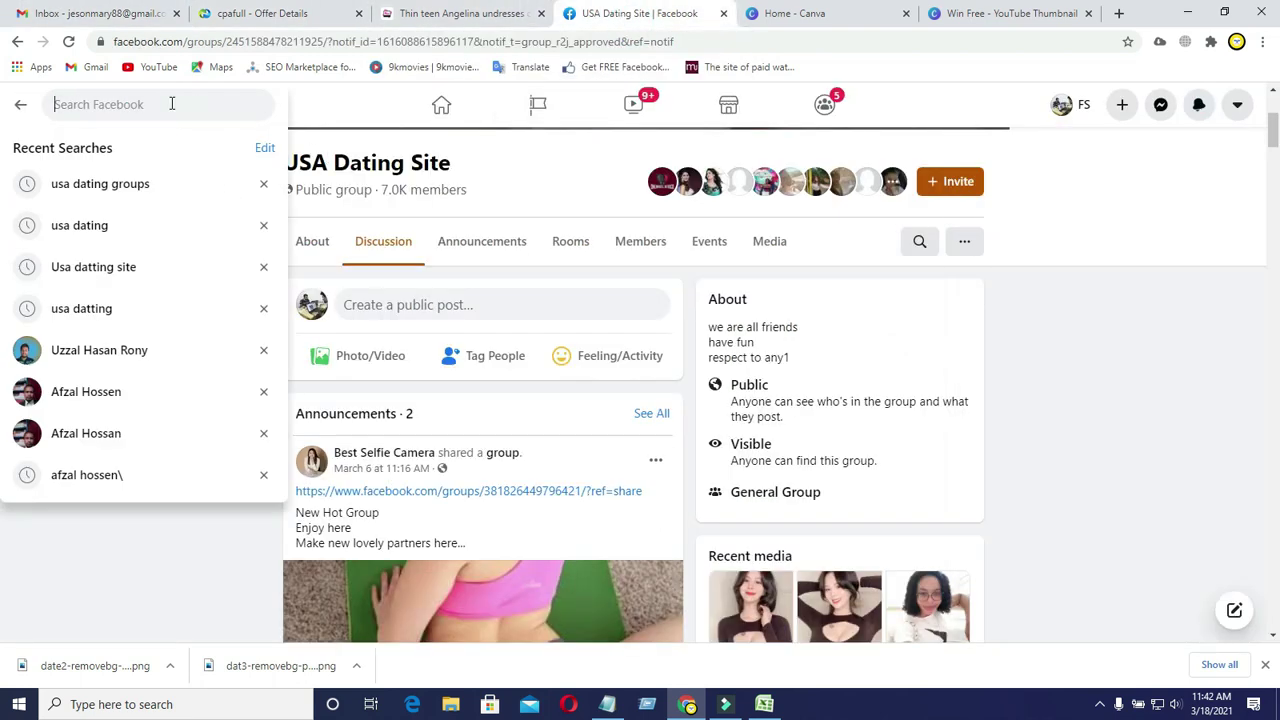
{"action": "type", "text": "UK D"}
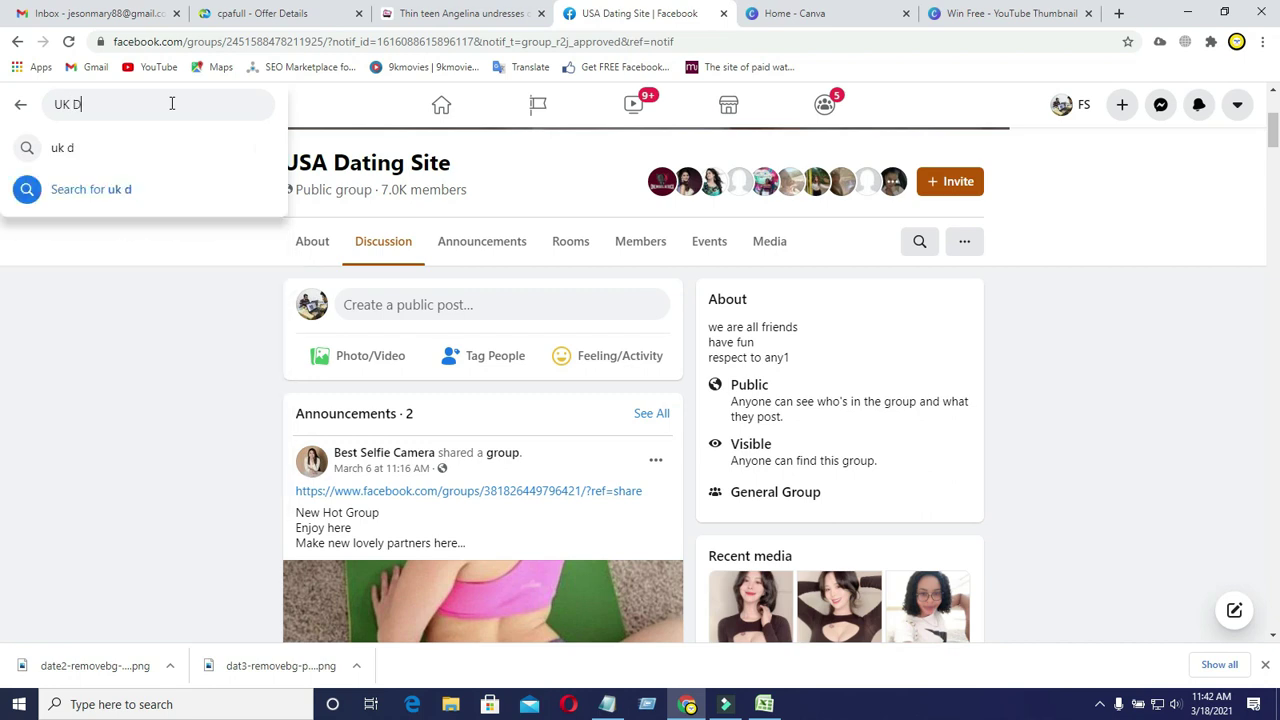
{"action": "type", "text": "ATTING"}
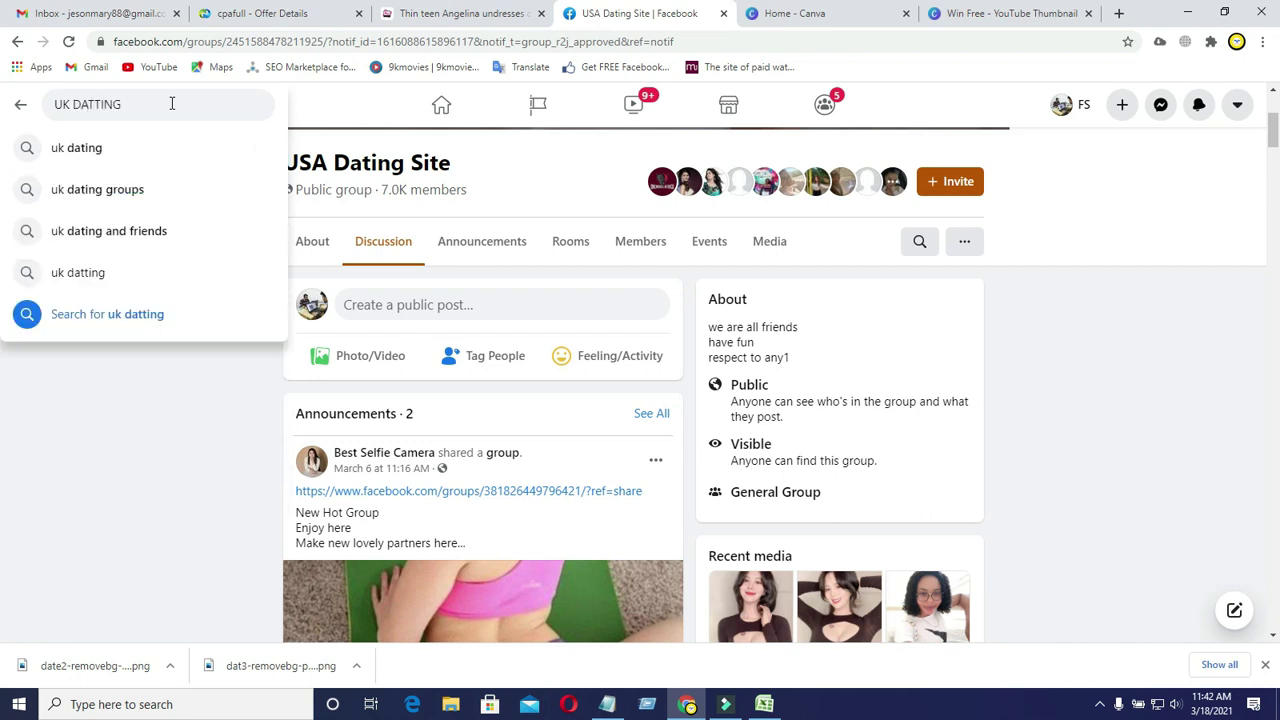
{"action": "left_click", "coordinate": [90, 190]}
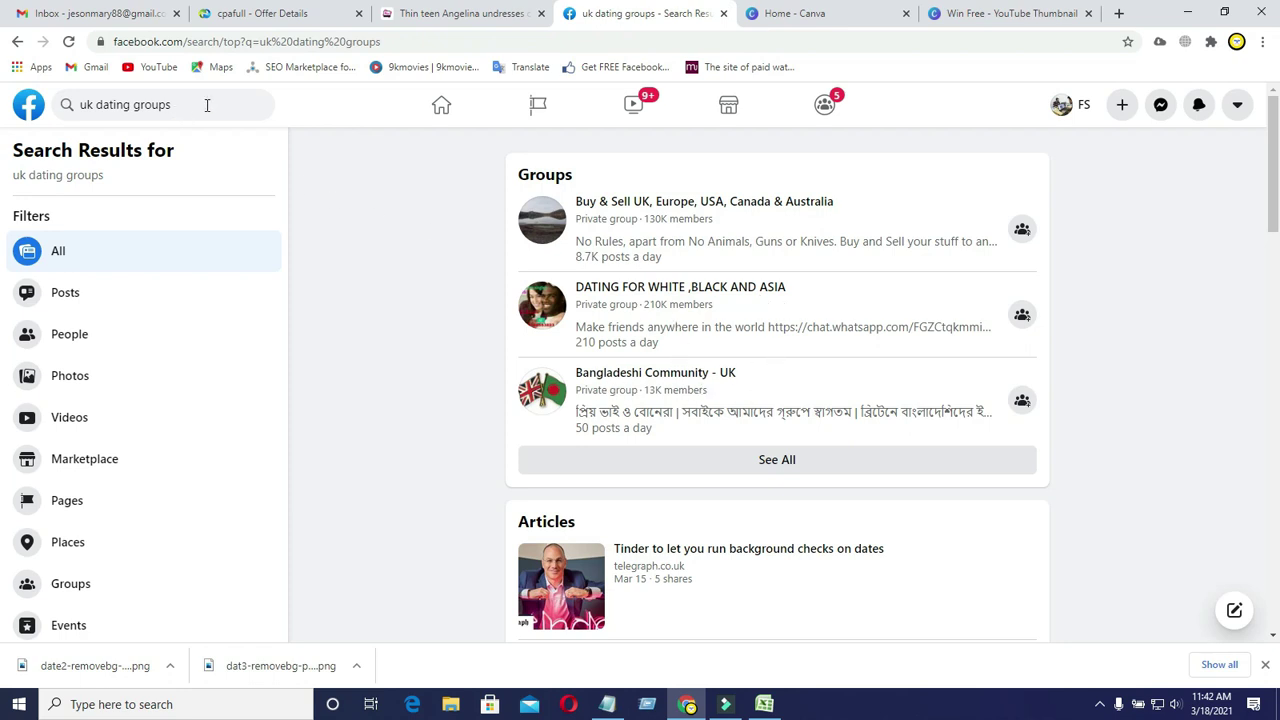
Change the search query to "Uk dating groups", run it and look through the results.
{"action": "left_click", "coordinate": [82, 107]}
{"action": "key", "text": "Left"}
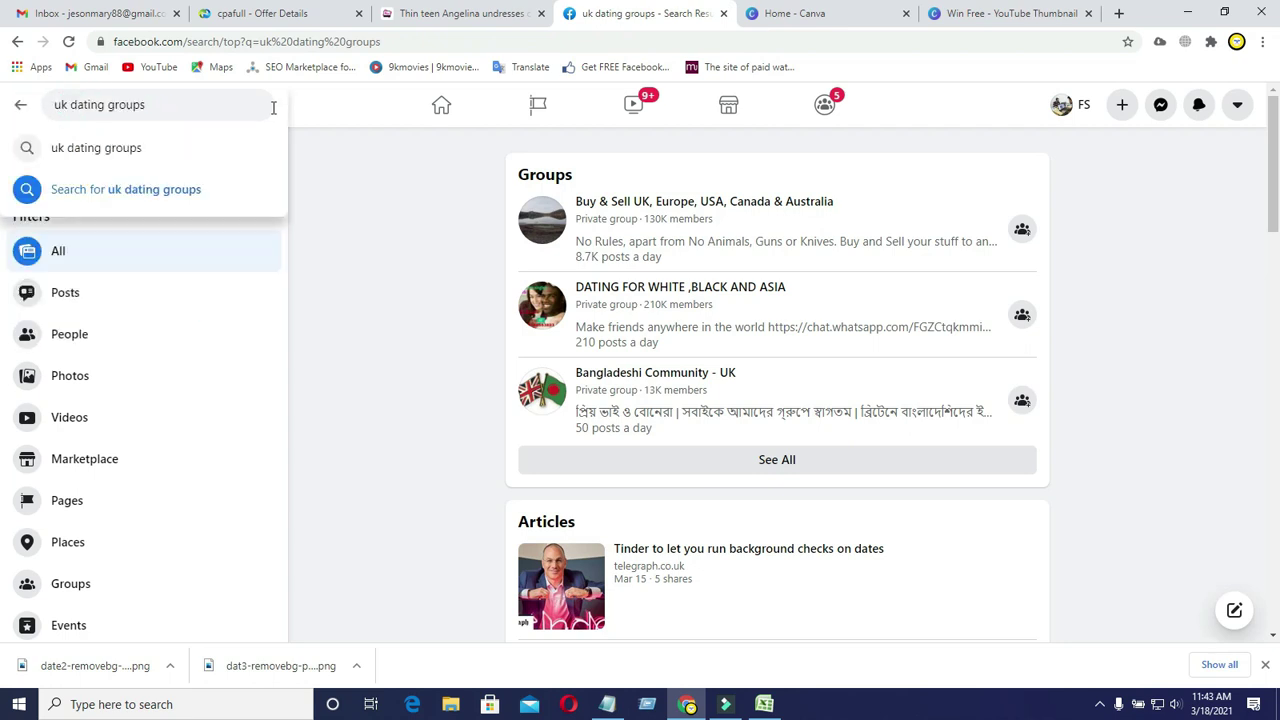
{"action": "key", "text": "BackSpace"}
{"action": "type", "text": "U"}
{"action": "key", "text": "Return"}
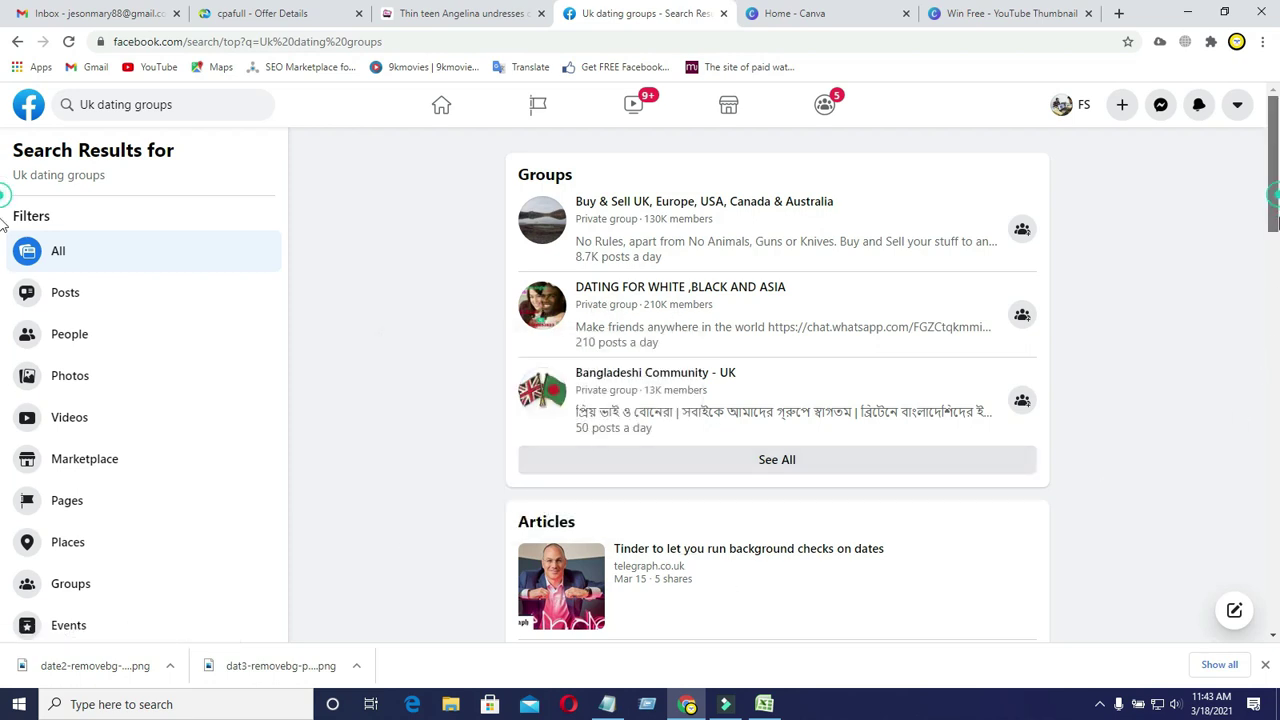
{"action": "scroll", "coordinate": [3, 224], "scroll_direction": "down", "scroll_amount": 4}
{"action": "scroll", "coordinate": [3, 292], "scroll_direction": "down", "scroll_amount": 1}
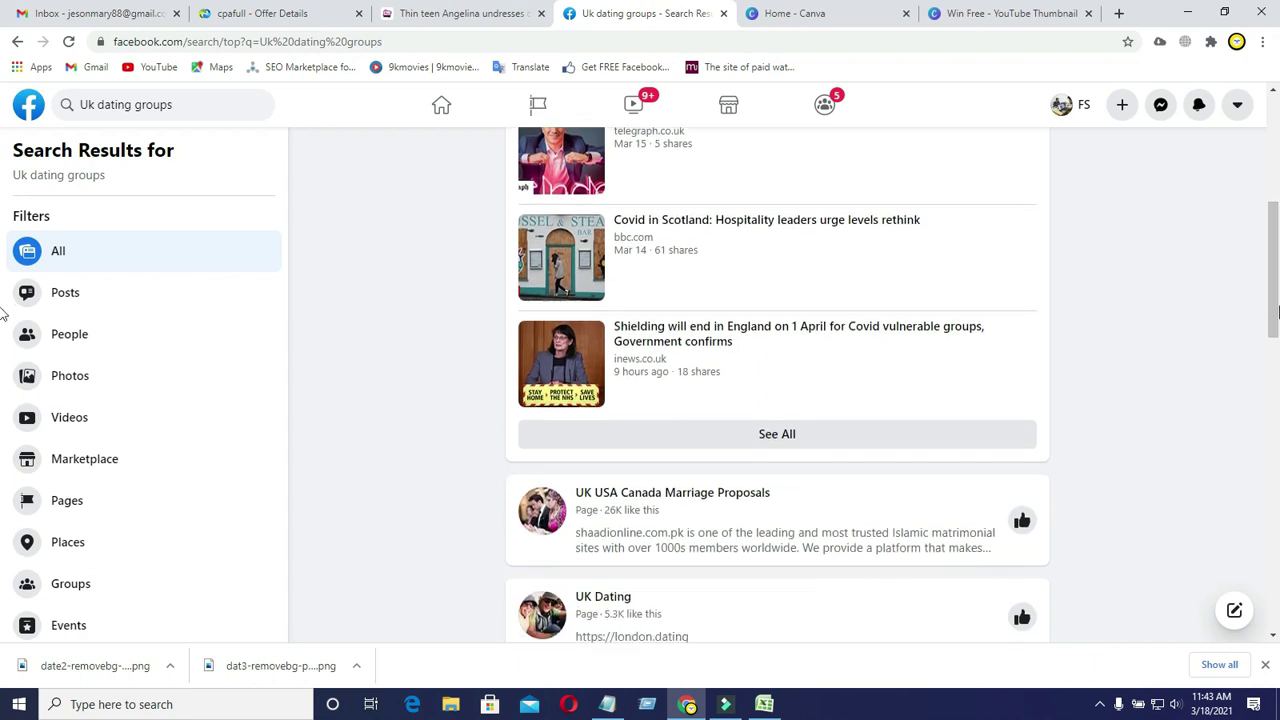
{"action": "scroll", "coordinate": [3, 340], "scroll_direction": "down", "scroll_amount": 3}
{"action": "scroll", "coordinate": [3, 390], "scroll_direction": "up", "scroll_amount": 3}
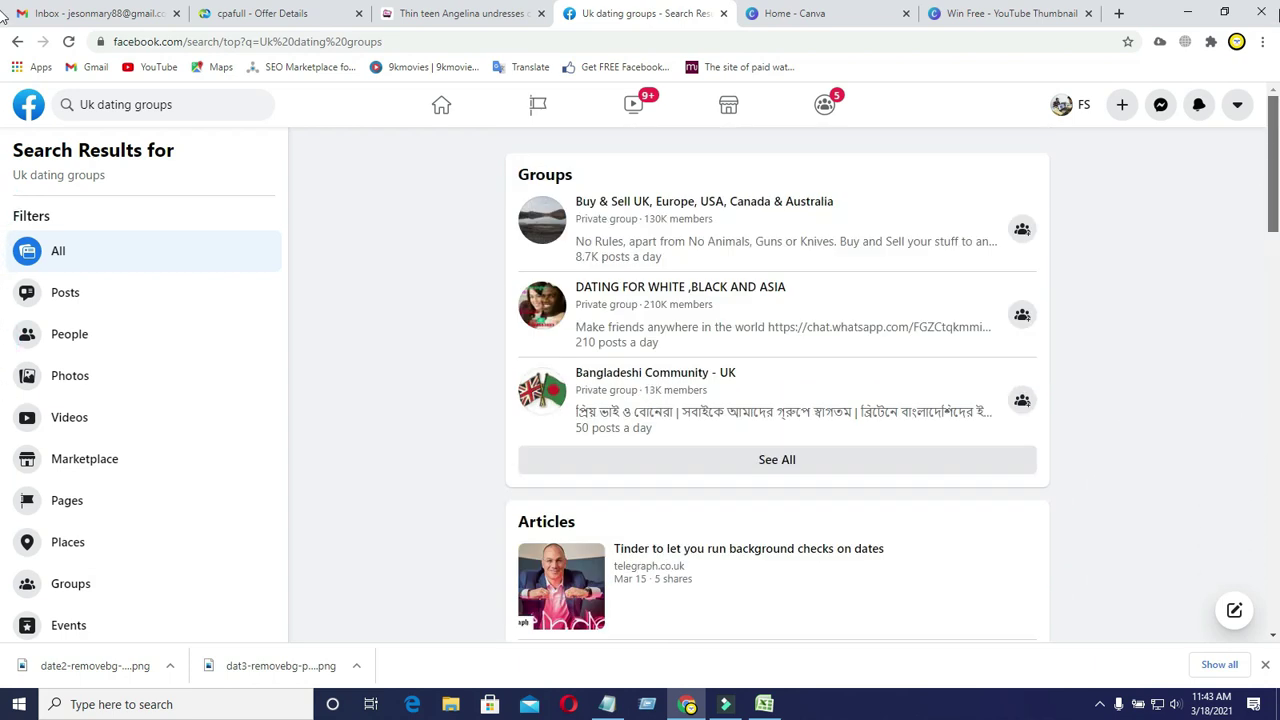
Review the banner design in Canva, the Facebook search results and the Asstok SOI offer details on CPAFull.
{"action": "mouse_move", "coordinate": [620, 710]}
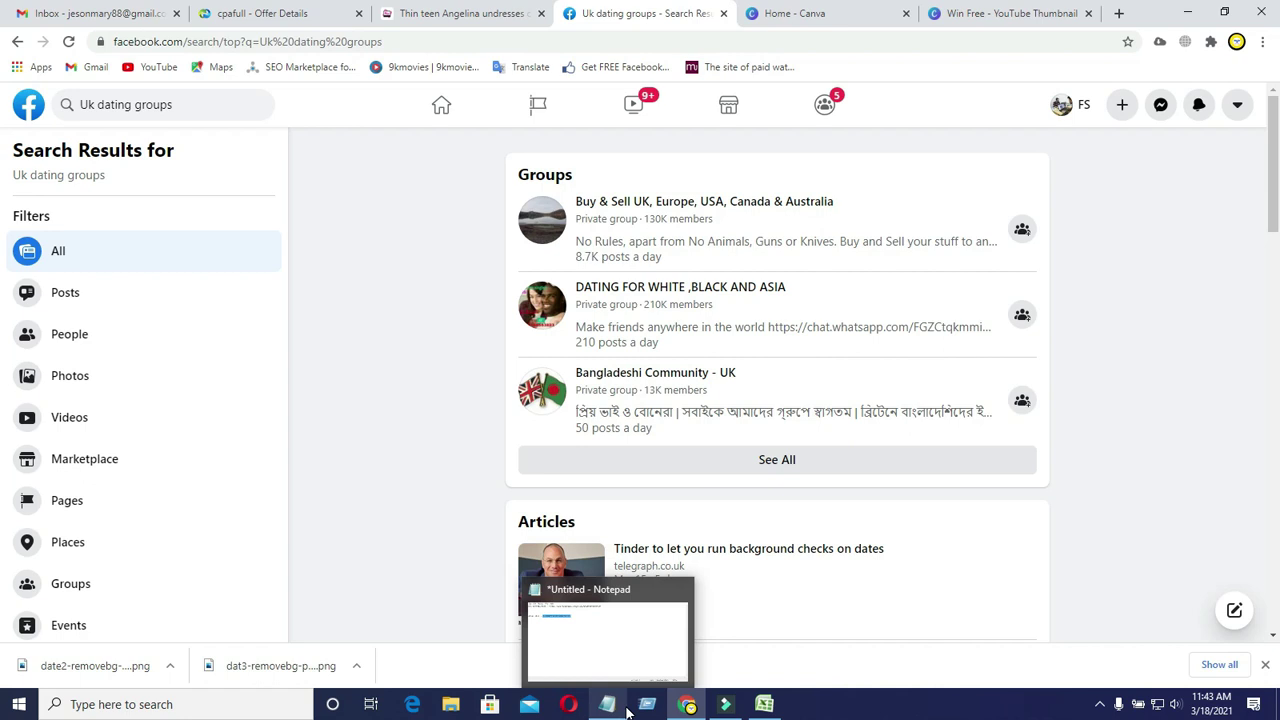
{"action": "left_click", "coordinate": [860, 13]}
{"action": "left_click", "coordinate": [1005, 13]}
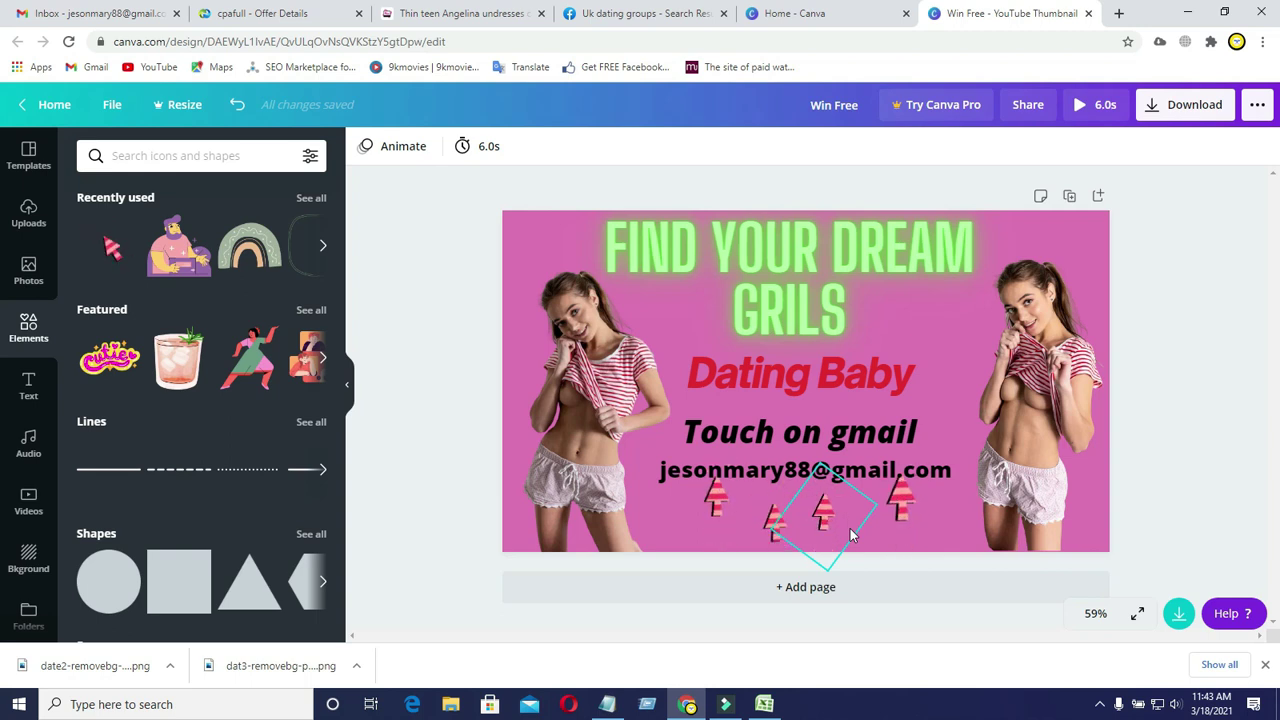
{"action": "left_click", "coordinate": [651, 16]}
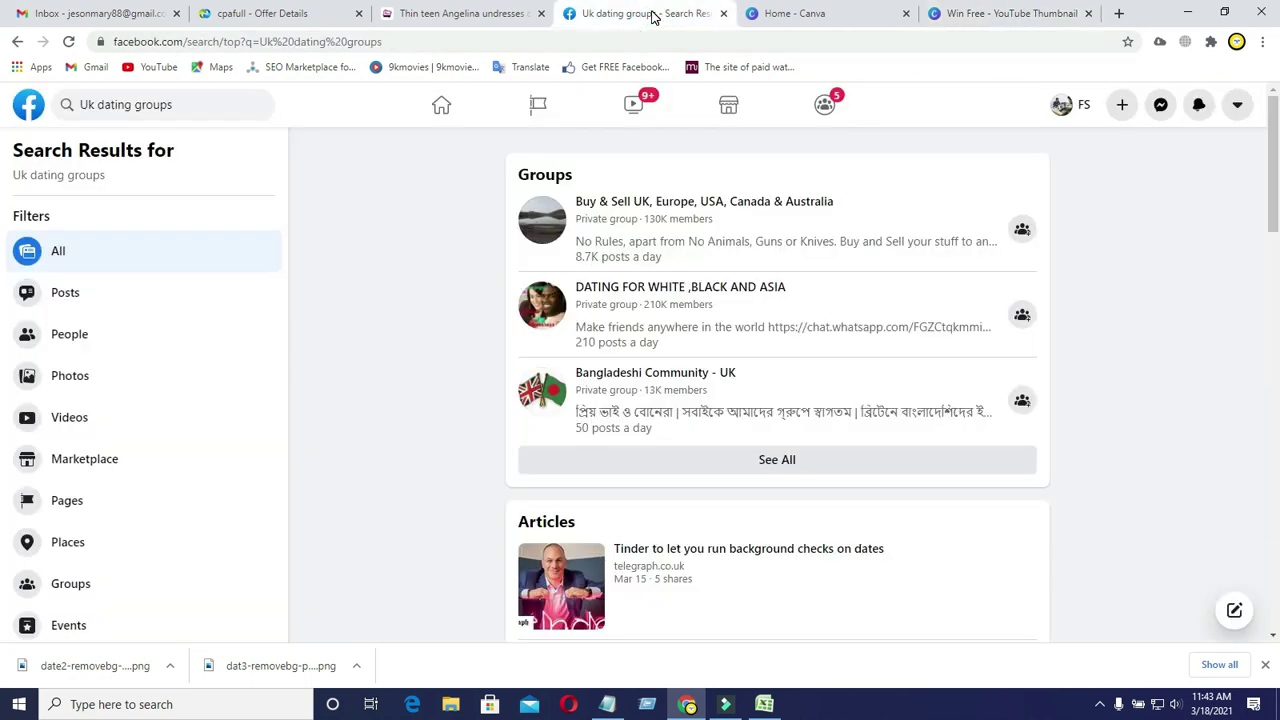
{"action": "left_click", "coordinate": [262, 13]}
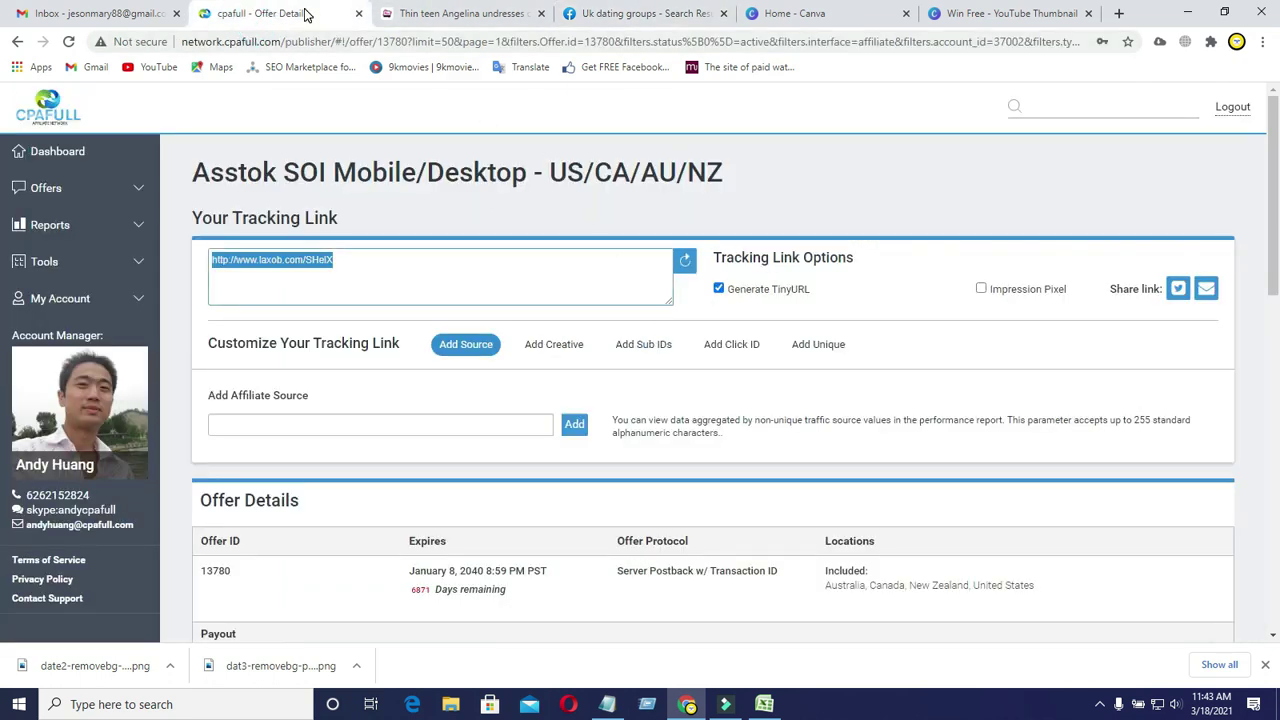